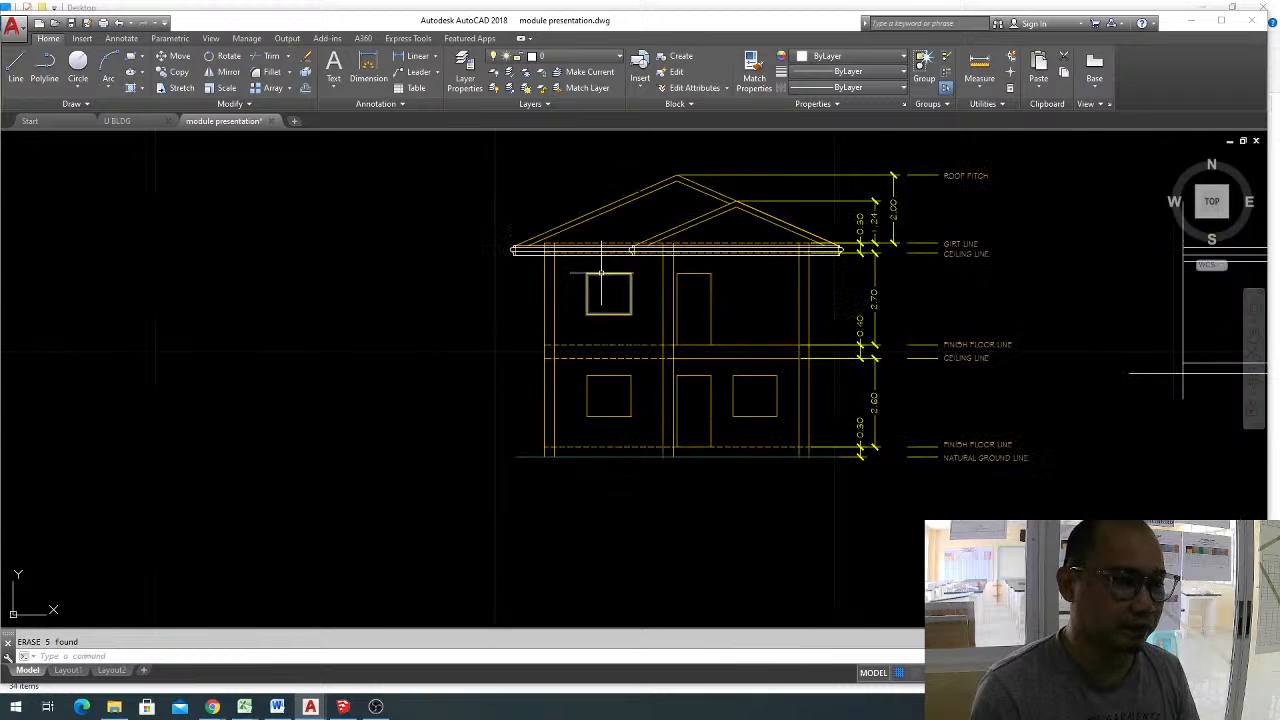
{"action": "scroll", "coordinate": [606, 291], "scroll_direction": "up", "scroll_amount": 3}
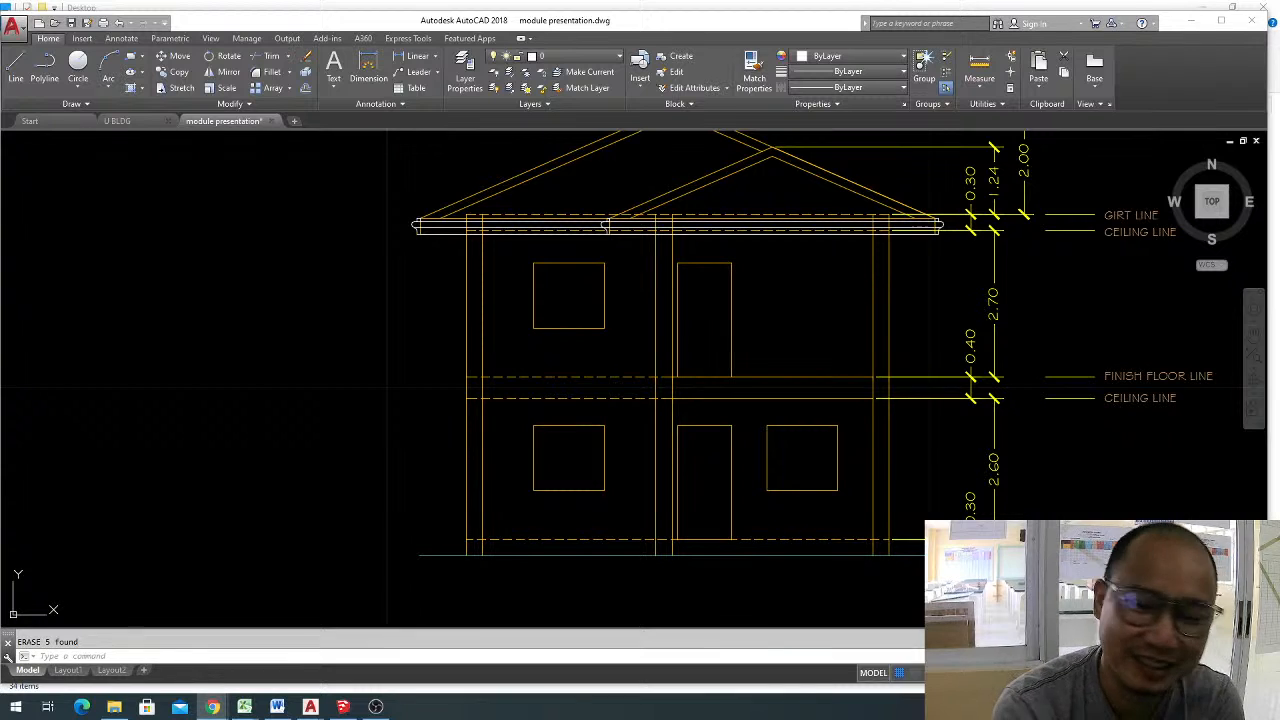
{"action": "left_click", "coordinate": [271, 329]}
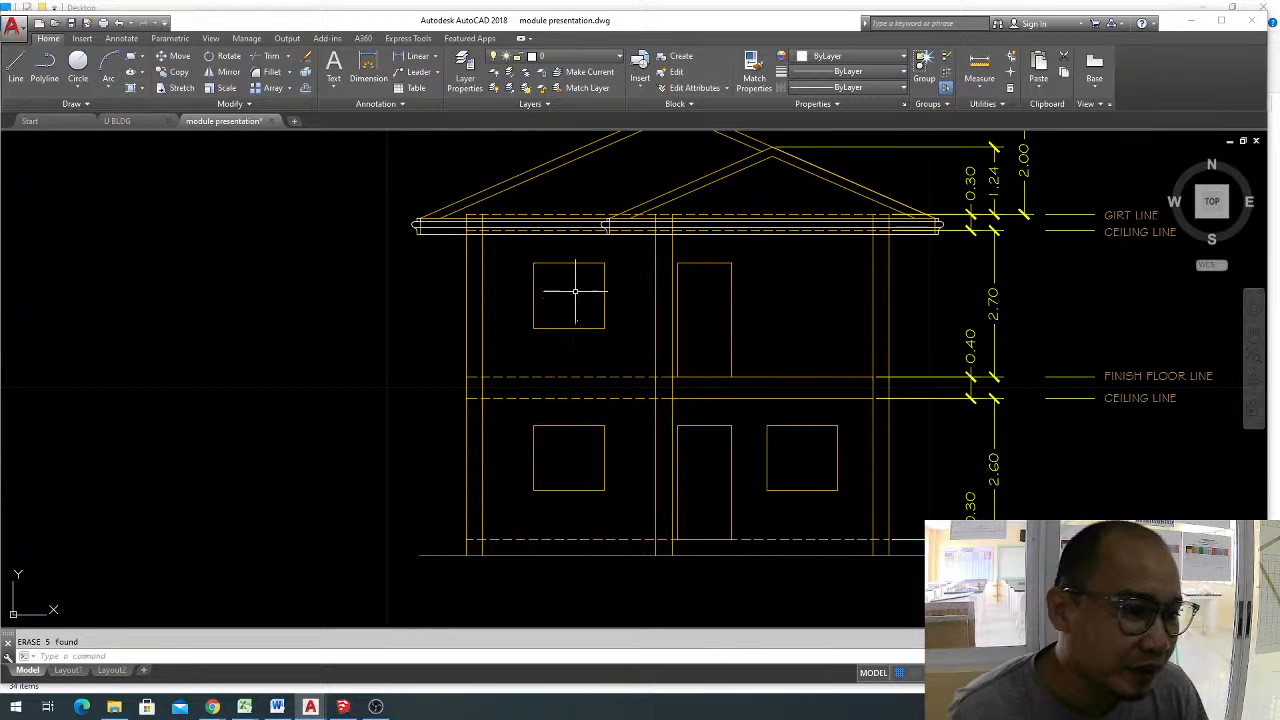
{"action": "key", "text": "Escape"}
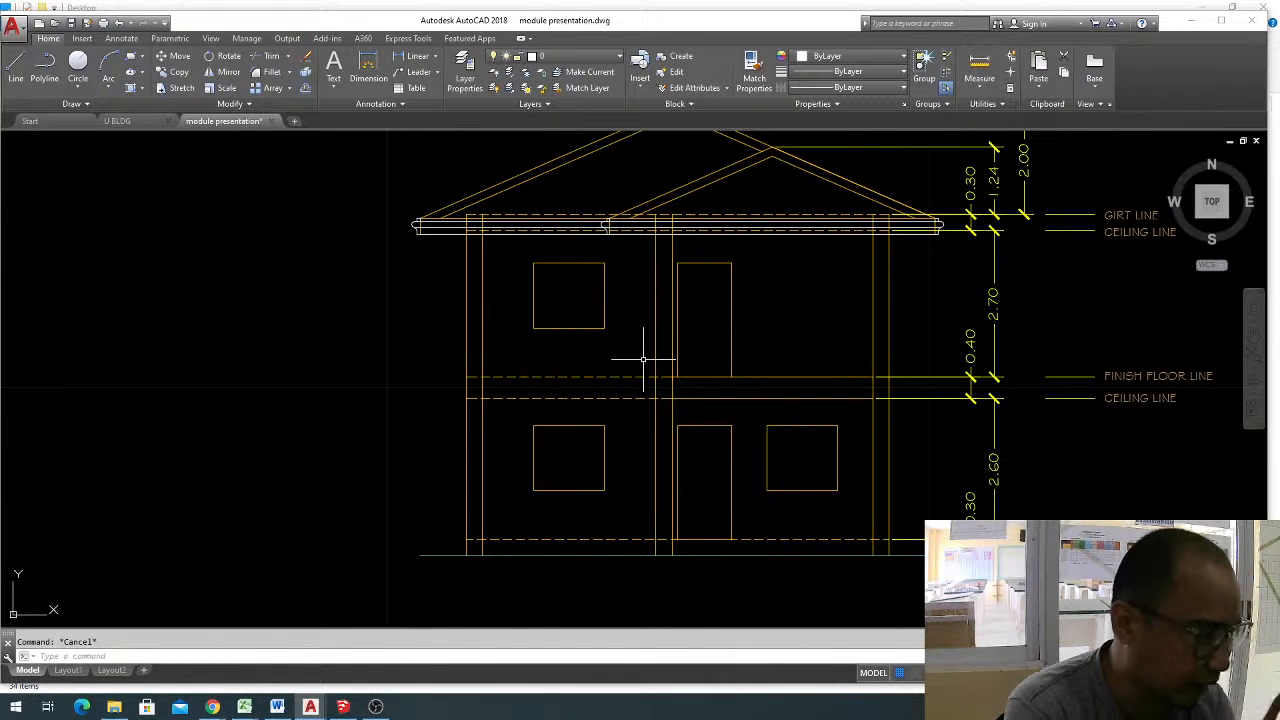
Examine the bedroom window in the second-floor plan and compare it with the upper-floor window in the front elevation.
{"action": "scroll", "coordinate": [643, 358], "scroll_direction": "down", "scroll_amount": 2}
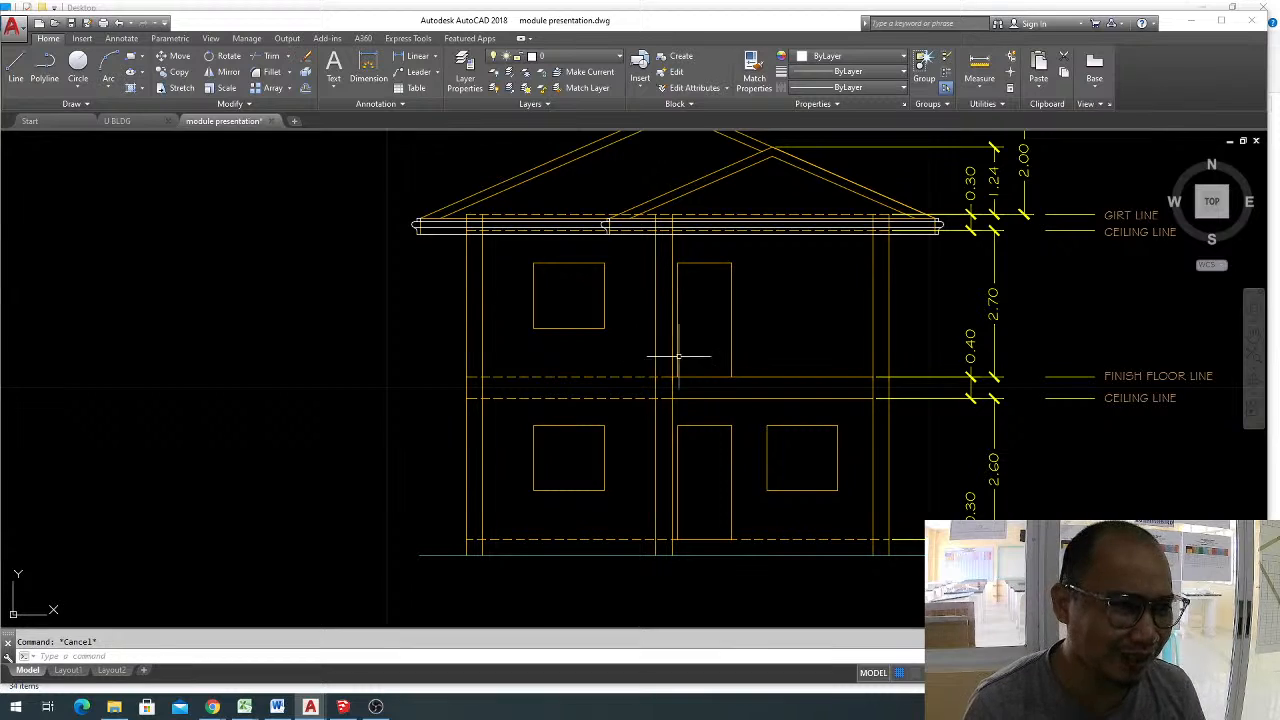
{"action": "scroll", "coordinate": [686, 337], "scroll_direction": "down", "scroll_amount": 4}
{"action": "middle_click_drag", "start_coordinate": [640, 260], "coordinate": [621, 366]}
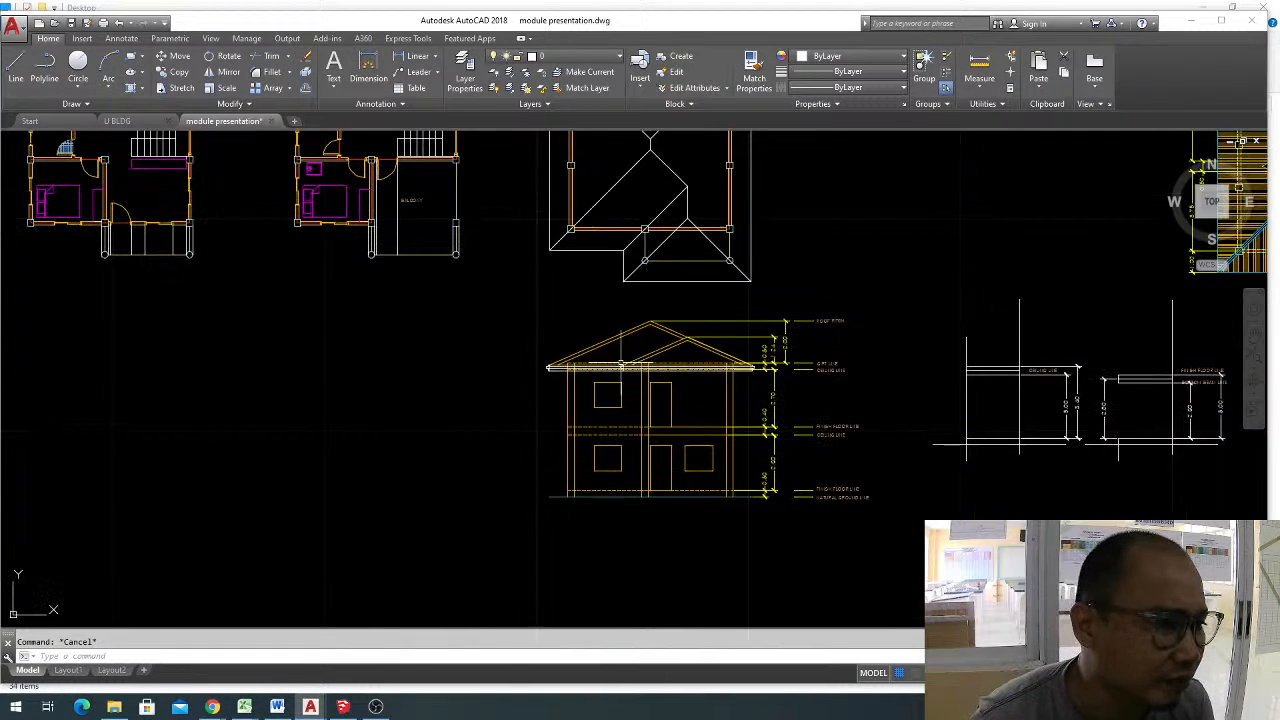
{"action": "middle_click_drag", "start_coordinate": [651, 416], "coordinate": [765, 384]}
{"action": "middle_click_drag", "start_coordinate": [548, 261], "coordinate": [601, 301]}
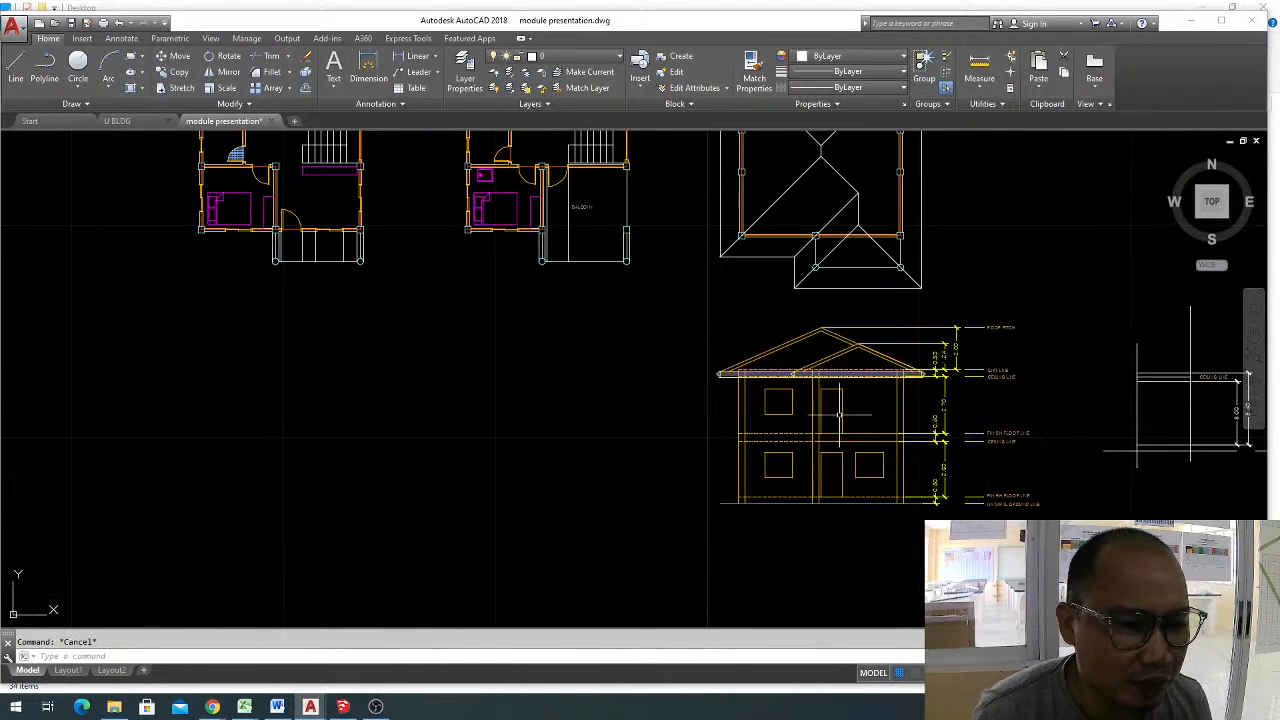
{"action": "middle_click_drag", "start_coordinate": [642, 378], "coordinate": [708, 371]}
{"action": "scroll", "coordinate": [545, 200], "scroll_direction": "up", "scroll_amount": 4}
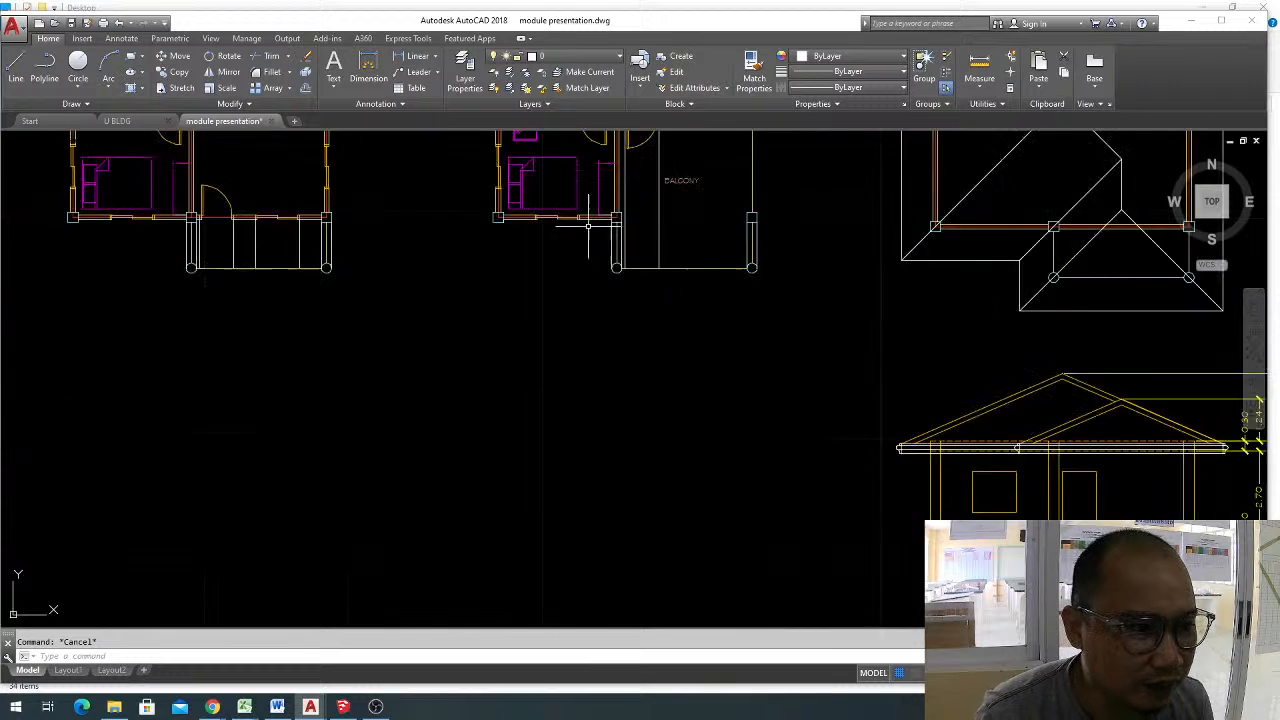
{"action": "scroll", "coordinate": [526, 176], "scroll_direction": "up", "scroll_amount": 5}
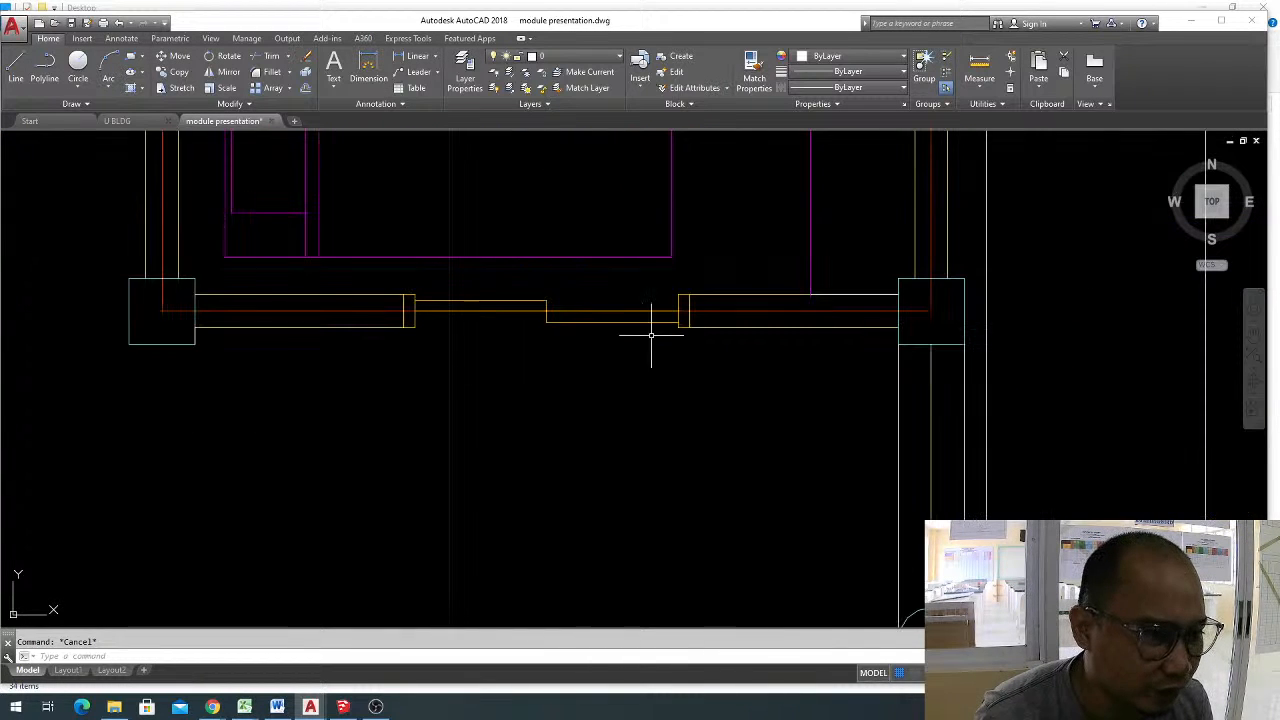
{"action": "scroll", "coordinate": [620, 257], "scroll_direction": "down", "scroll_amount": 8}
{"action": "middle_click_drag", "start_coordinate": [1106, 550], "coordinate": [914, 440]}
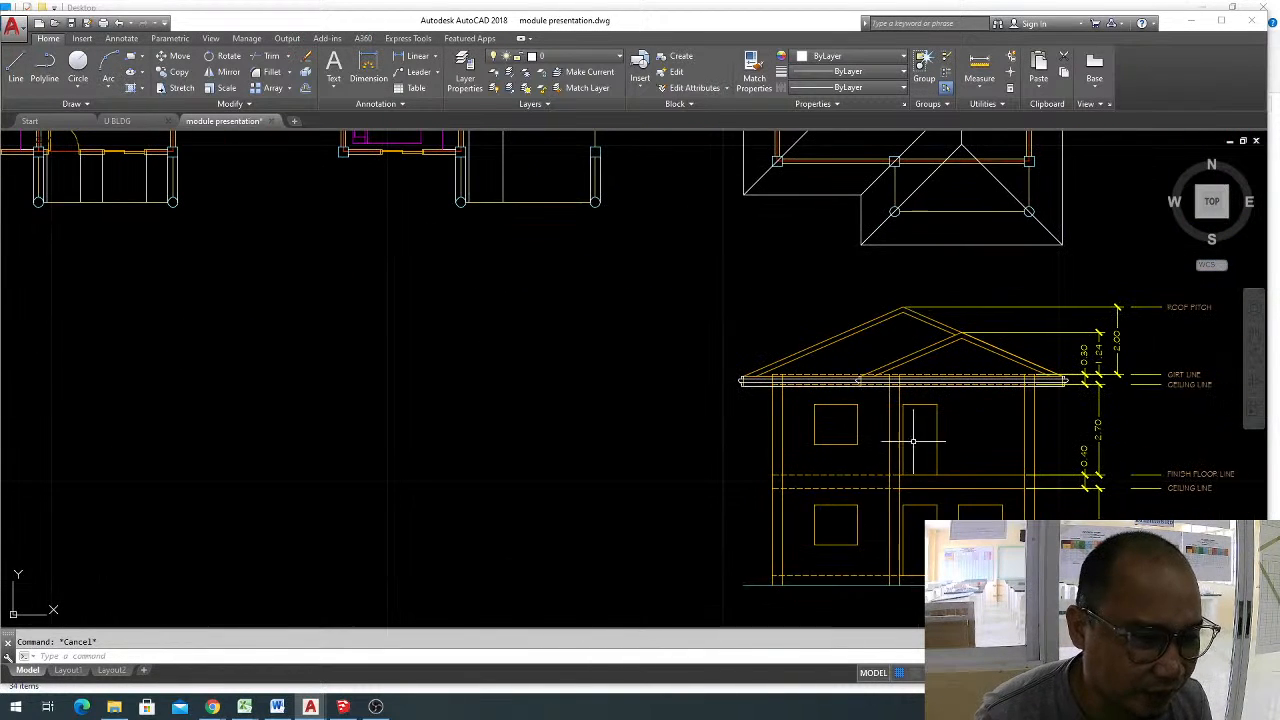
{"action": "middle_click_drag", "start_coordinate": [826, 428], "coordinate": [791, 482]}
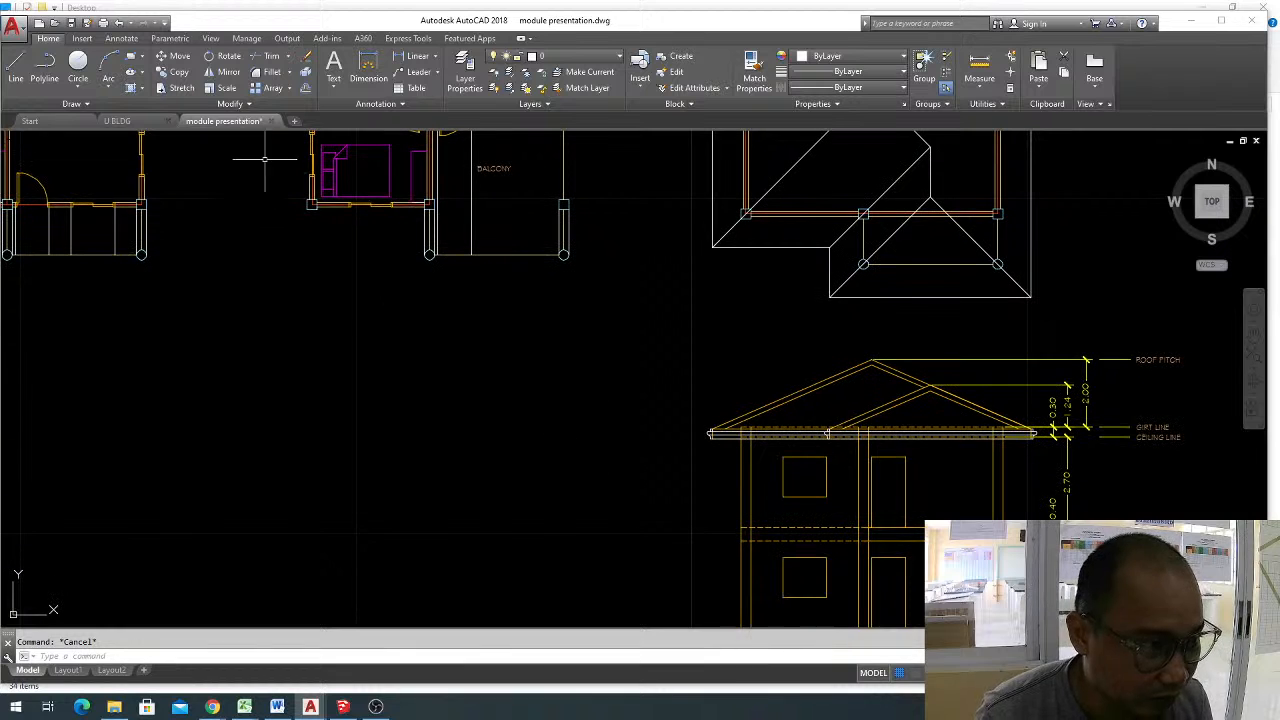
{"action": "key", "text": "l"}
{"action": "key", "text": "Return"}
{"action": "left_click", "coordinate": [384, 272]}
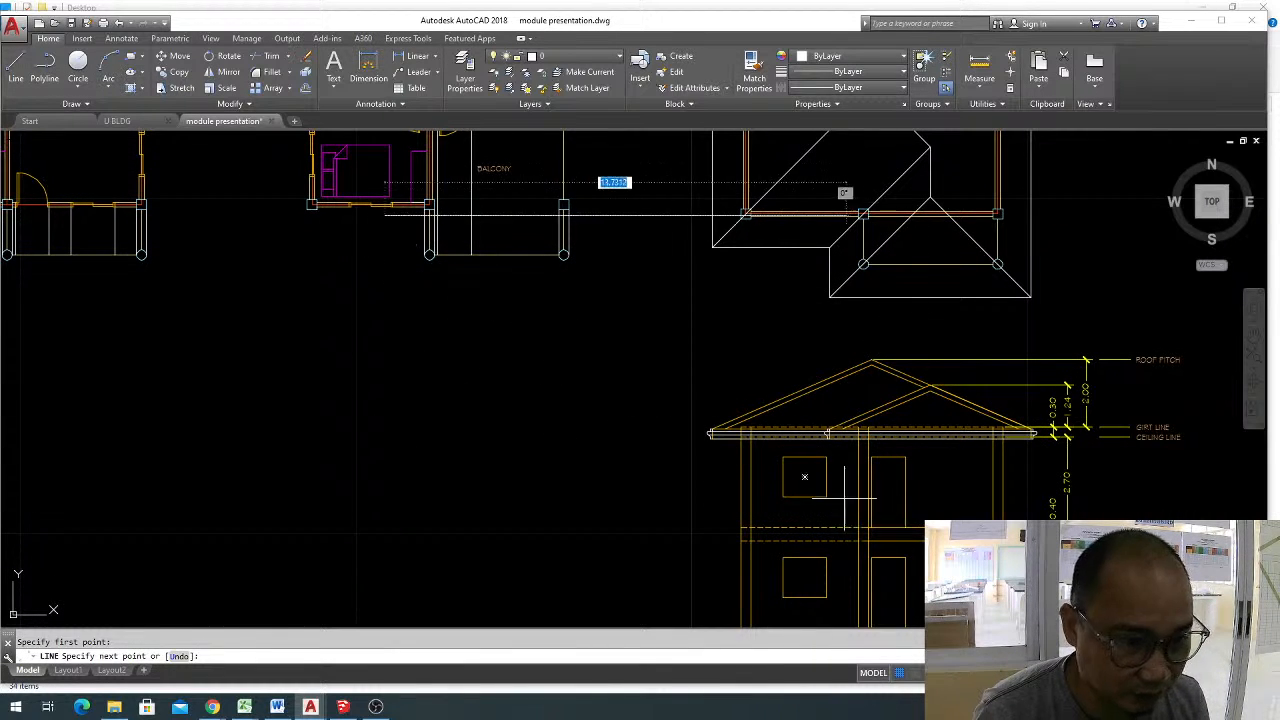
{"action": "key", "text": "F8"}
{"action": "scroll", "coordinate": [764, 477], "scroll_direction": "up", "scroll_amount": 2}
{"action": "scroll", "coordinate": [775, 460], "scroll_direction": "up", "scroll_amount": 1}
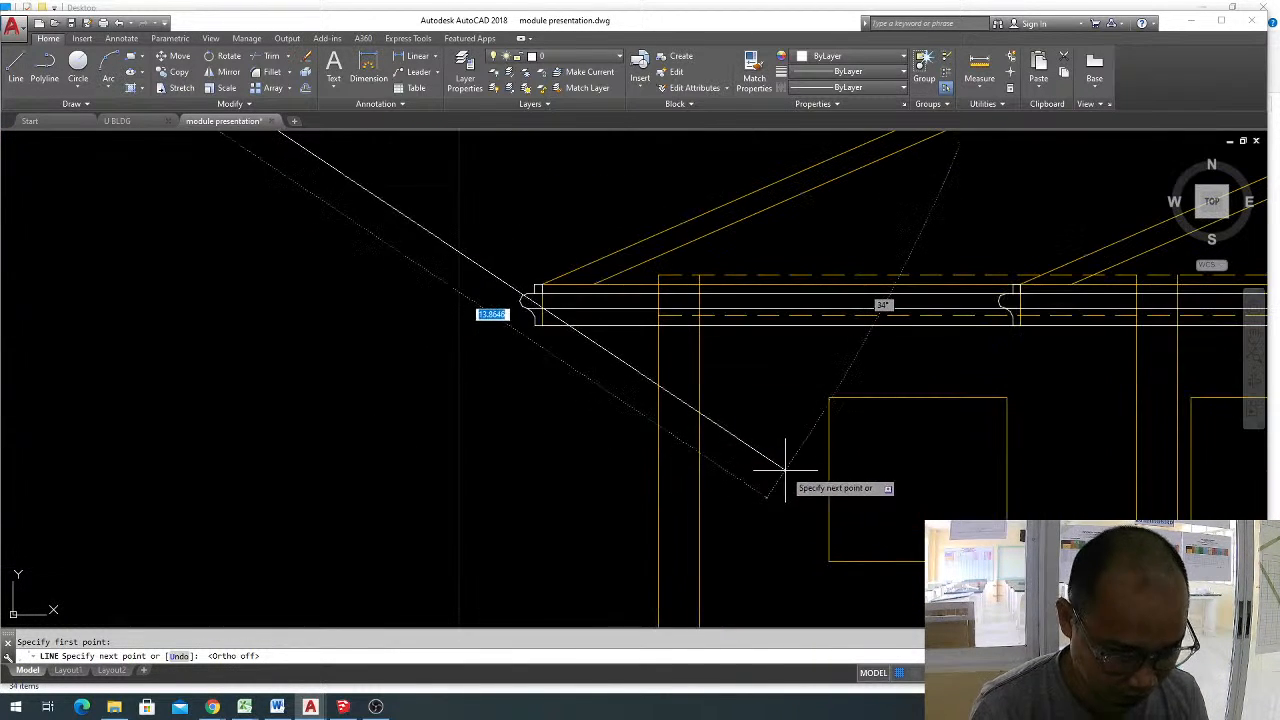
{"action": "scroll", "coordinate": [770, 450], "scroll_direction": "down", "scroll_amount": 3}
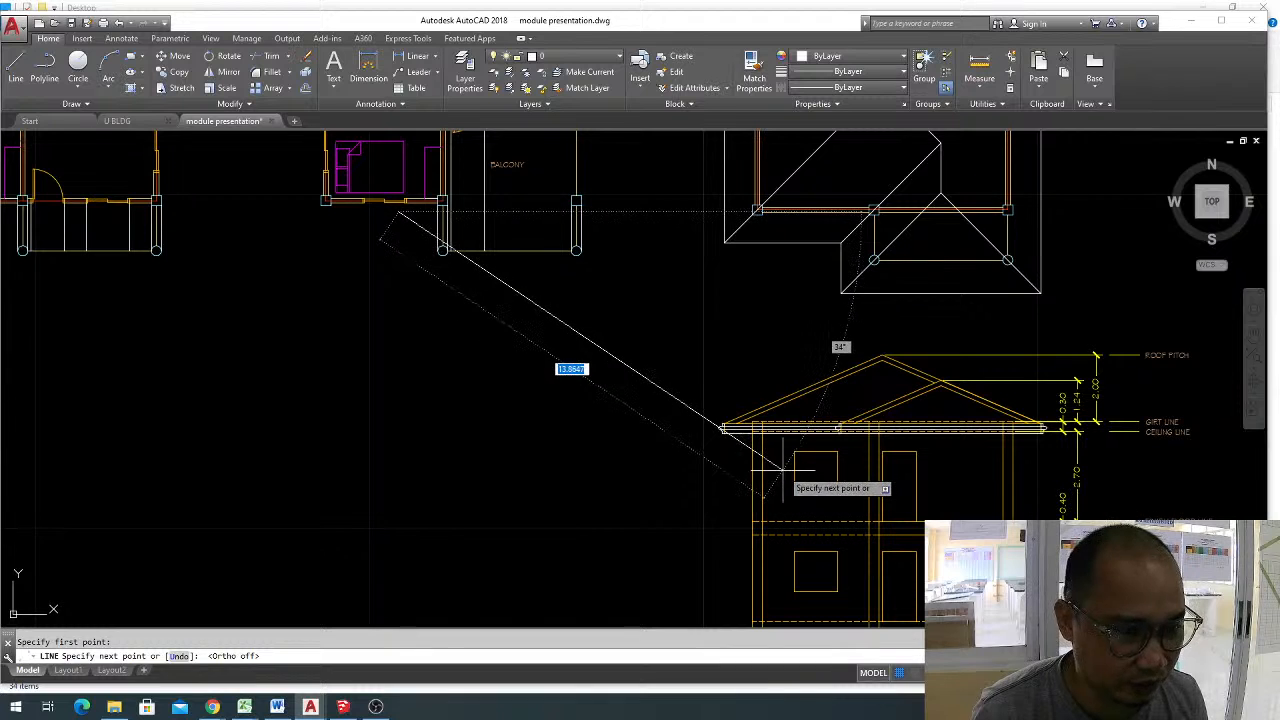
{"action": "key", "text": "Escape"}
Check the sliding panels of the second-floor bedroom window in plan against the upper-floor window opening in the front elevation.
{"action": "scroll", "coordinate": [823, 457], "scroll_direction": "up", "scroll_amount": 4}
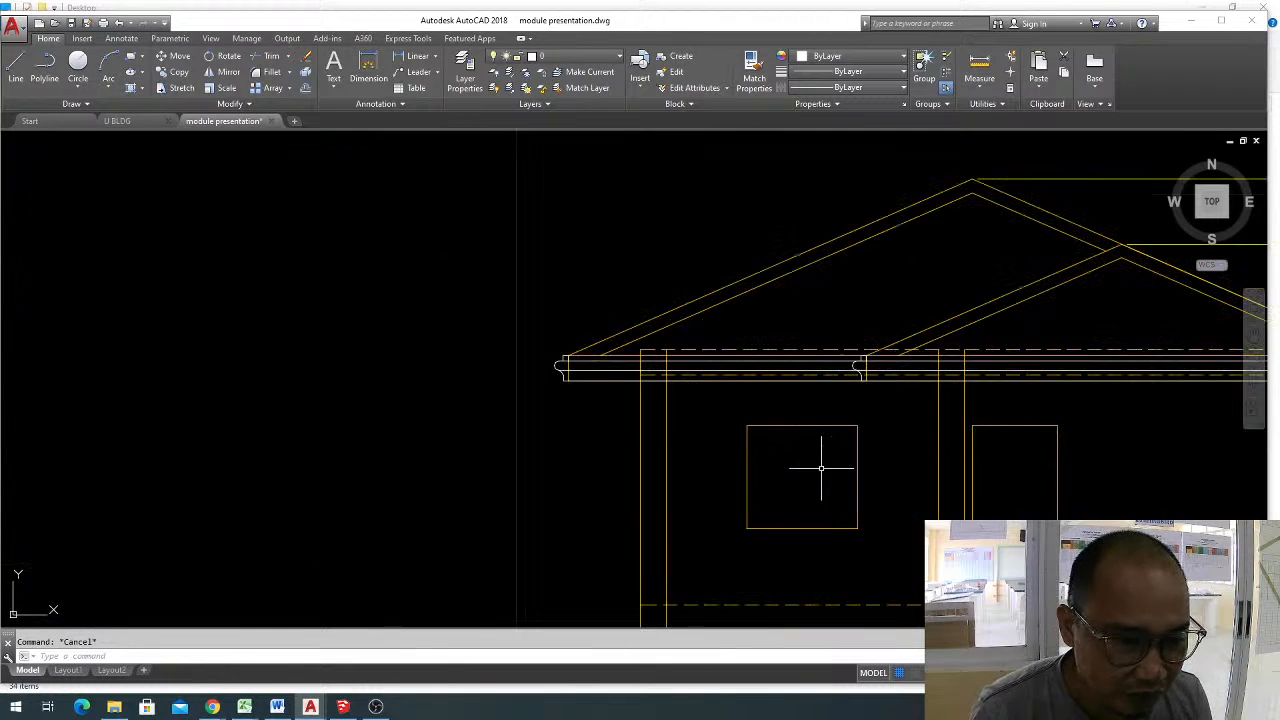
{"action": "middle_click_drag", "start_coordinate": [823, 457], "coordinate": [737, 414]}
{"action": "scroll", "coordinate": [737, 414], "scroll_direction": "down", "scroll_amount": 2}
{"action": "middle_click_drag", "start_coordinate": [478, 315], "coordinate": [659, 399]}
{"action": "scroll", "coordinate": [659, 399], "scroll_direction": "down", "scroll_amount": 2}
{"action": "middle_click_drag", "start_coordinate": [468, 265], "coordinate": [590, 367]}
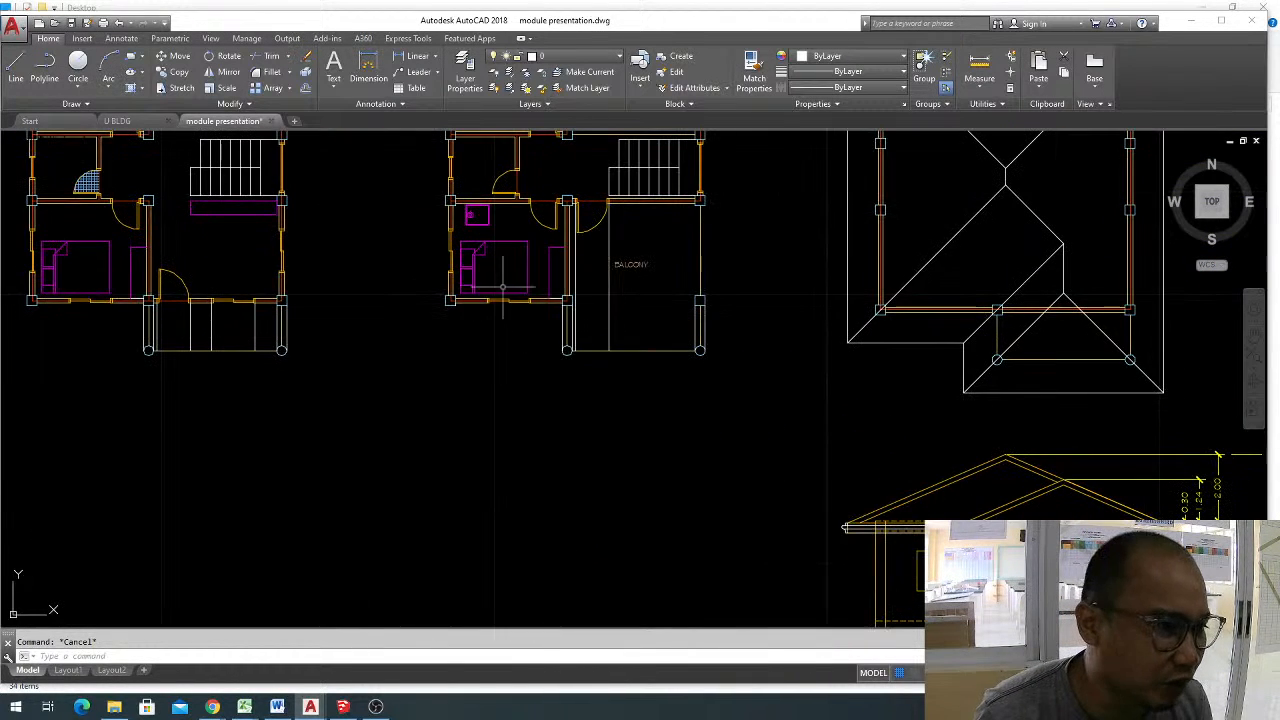
{"action": "scroll", "coordinate": [508, 309], "scroll_direction": "up", "scroll_amount": 4}
{"action": "scroll", "coordinate": [500, 281], "scroll_direction": "up", "scroll_amount": 4}
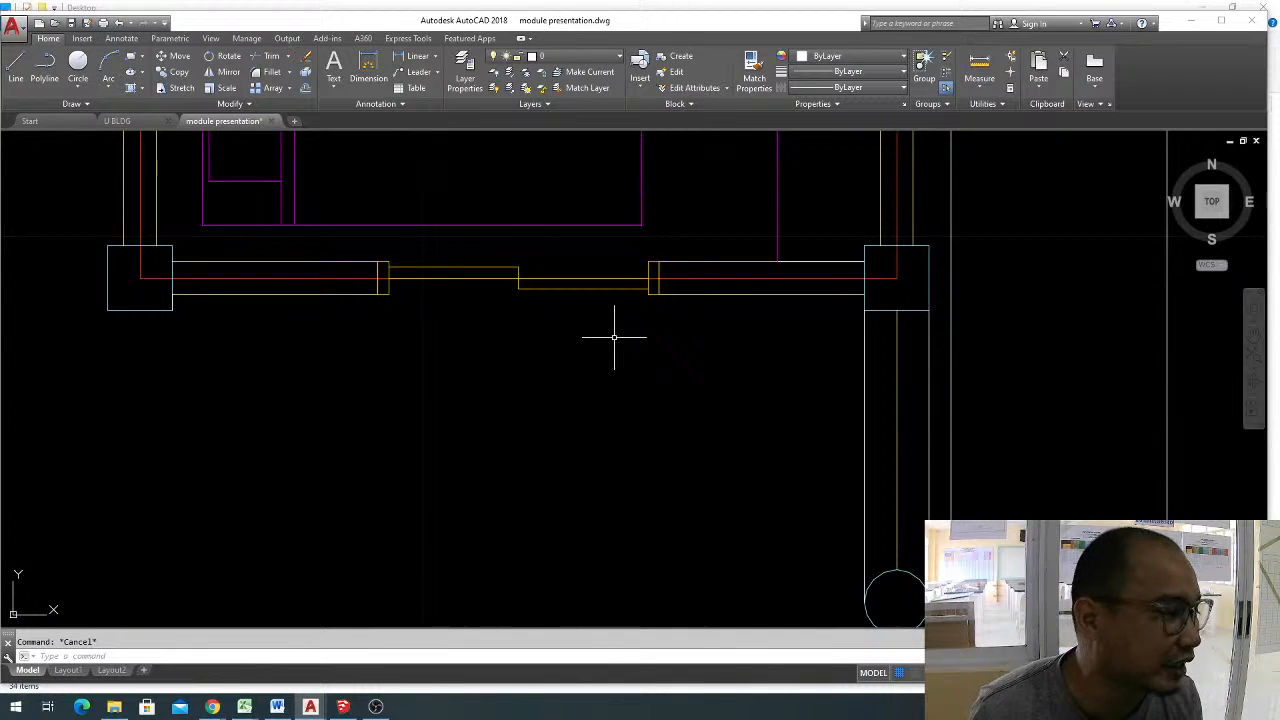
{"action": "scroll", "coordinate": [545, 290], "scroll_direction": "down", "scroll_amount": 5}
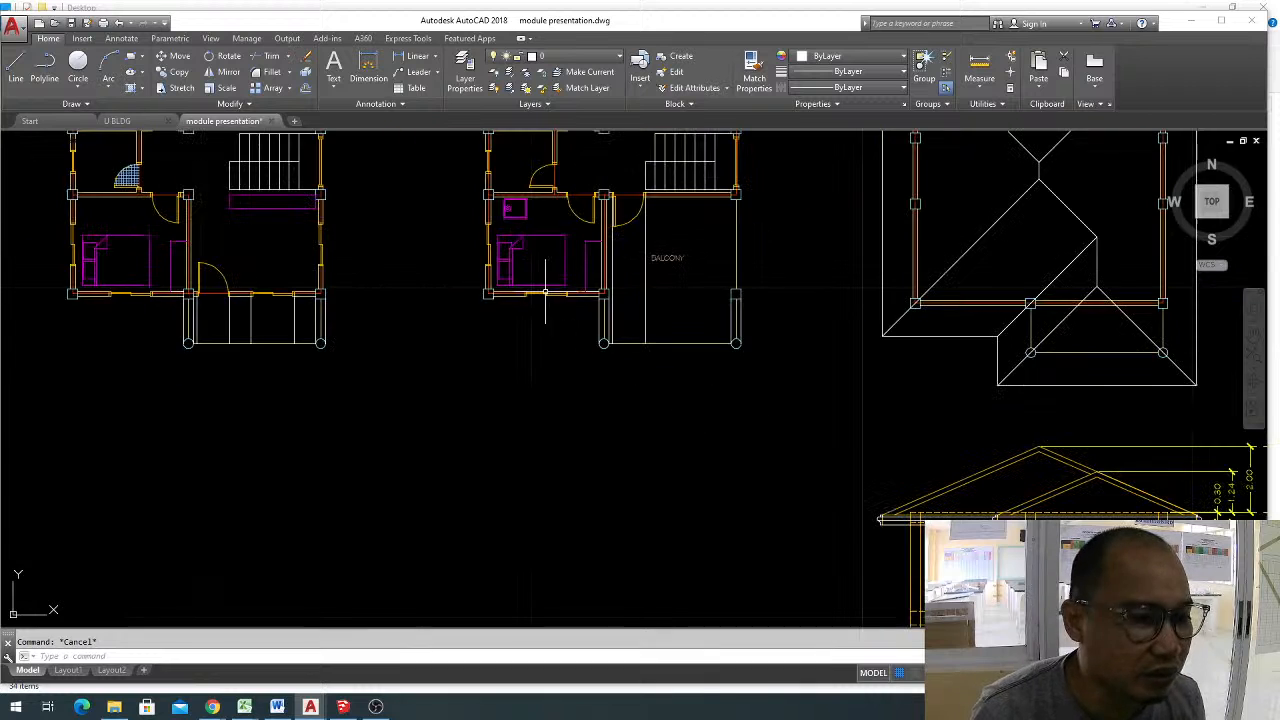
{"action": "scroll", "coordinate": [545, 290], "scroll_direction": "up", "scroll_amount": 2}
{"action": "scroll", "coordinate": [668, 442], "scroll_direction": "up", "scroll_amount": 6}
{"action": "left_click", "coordinate": [1024, 363]}
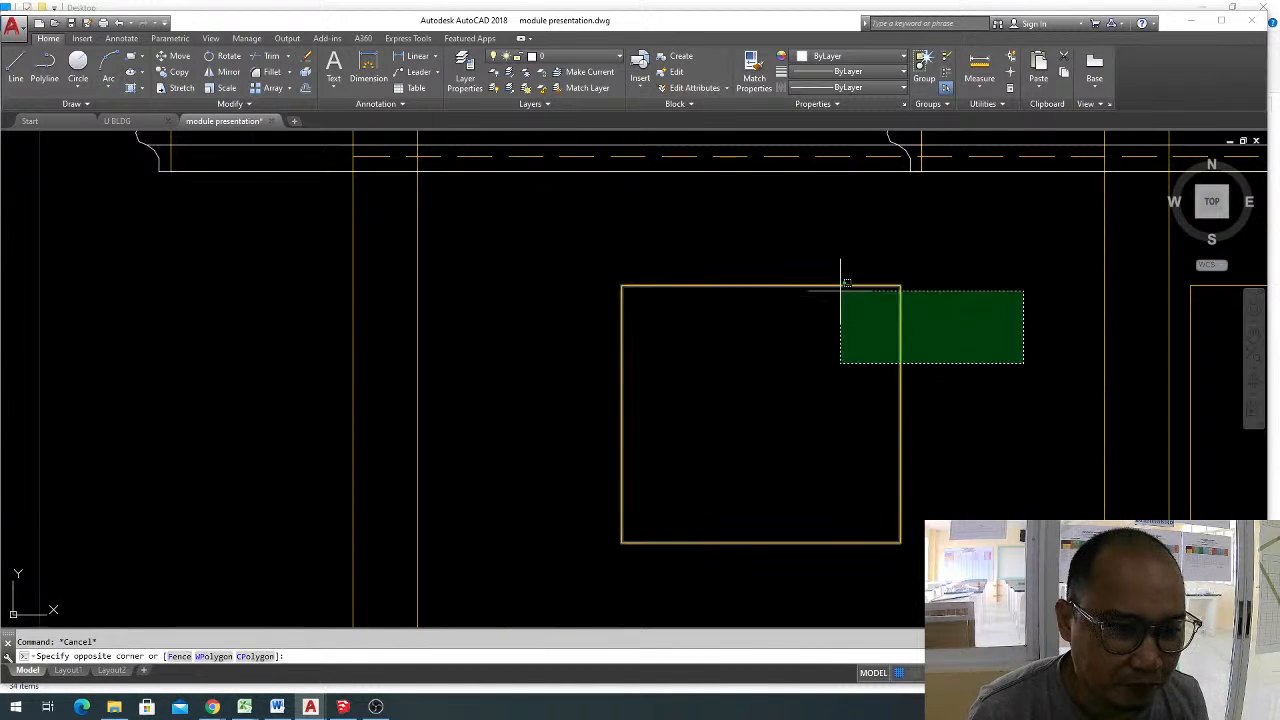
{"action": "left_click", "coordinate": [840, 291]}
{"action": "key", "text": "Escape"}
{"action": "left_click_drag", "start_coordinate": [919, 381], "coordinate": [802, 341]}
{"action": "left_click", "coordinate": [800, 382]}
{"action": "key", "text": "Escape"}
{"action": "key", "text": "Escape"}
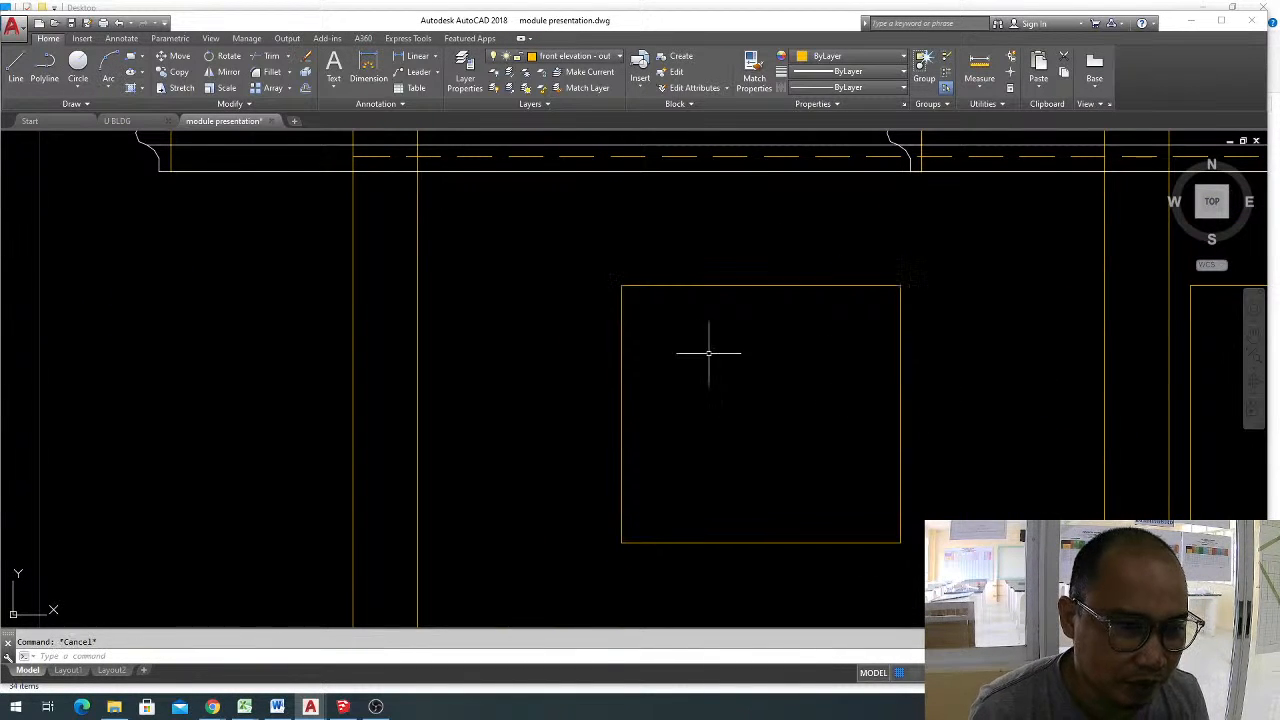
Offset the upper-floor window rectangle in the front elevation inward by 0.05.
{"action": "type", "text": "o"}
{"action": "key", "text": "Return"}
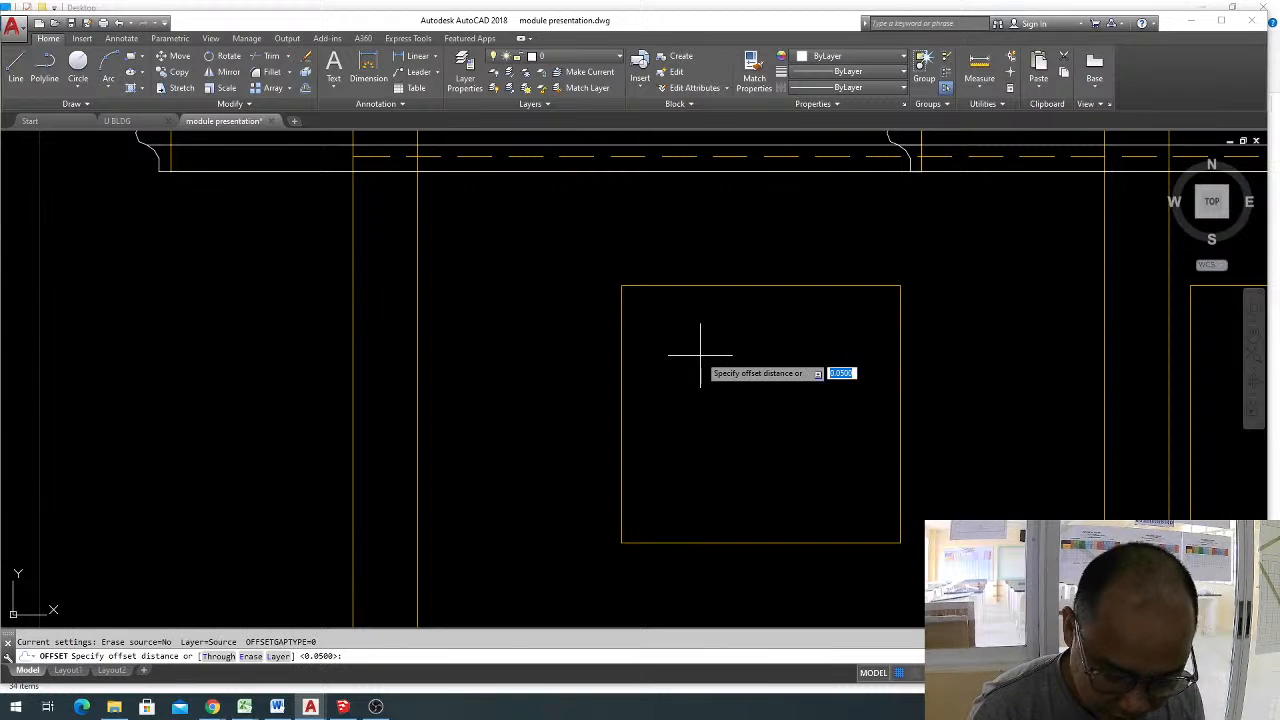
{"action": "type", "text": ".05"}
{"action": "key", "text": "Return"}
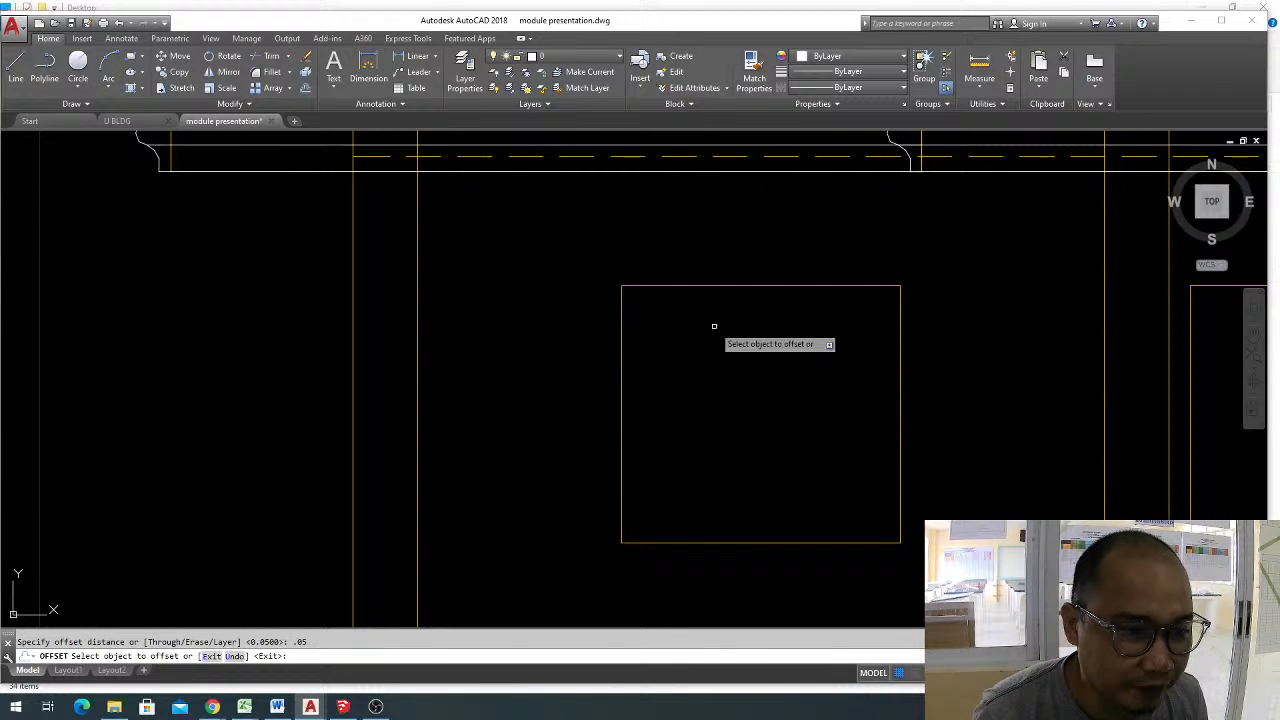
{"action": "left_click", "coordinate": [750, 287]}
{"action": "left_click", "coordinate": [737, 348]}
{"action": "key", "text": "Escape"}
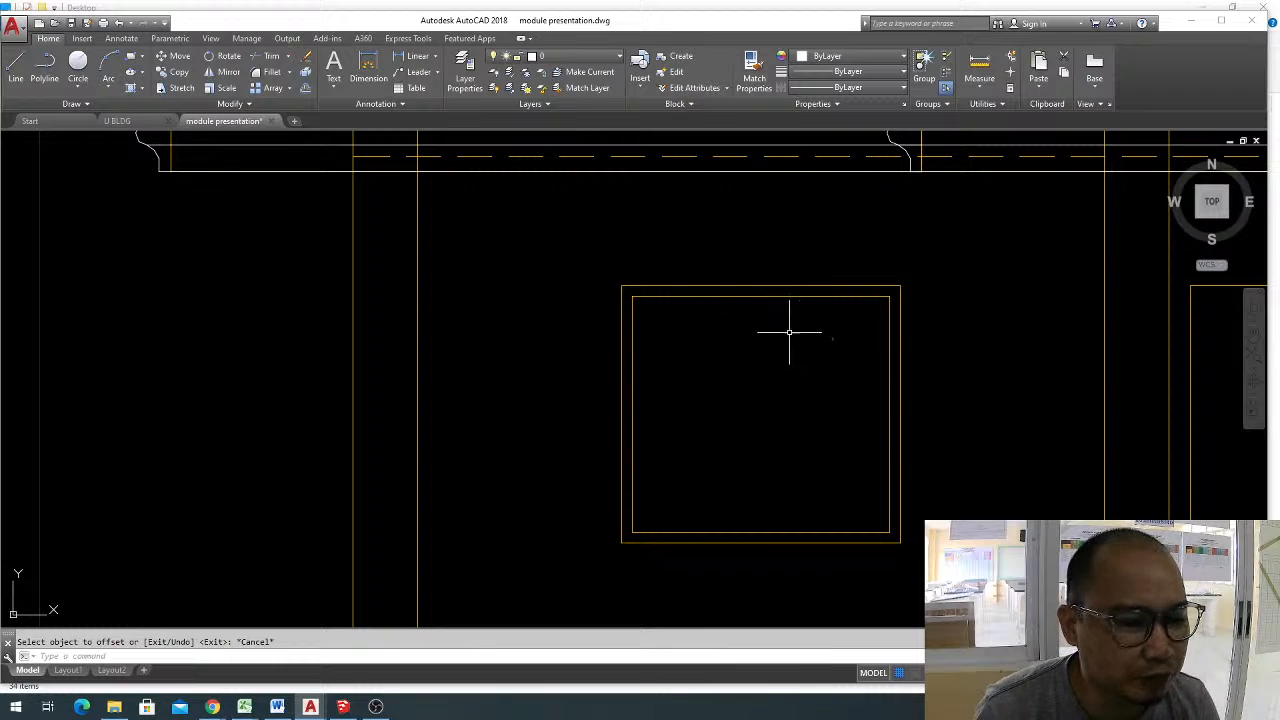
Move the inner rectangle of the upper-floor window to the "front elevation - w-d details" layer.
{"action": "left_click", "coordinate": [814, 286]}
{"action": "left_click", "coordinate": [680, 357]}
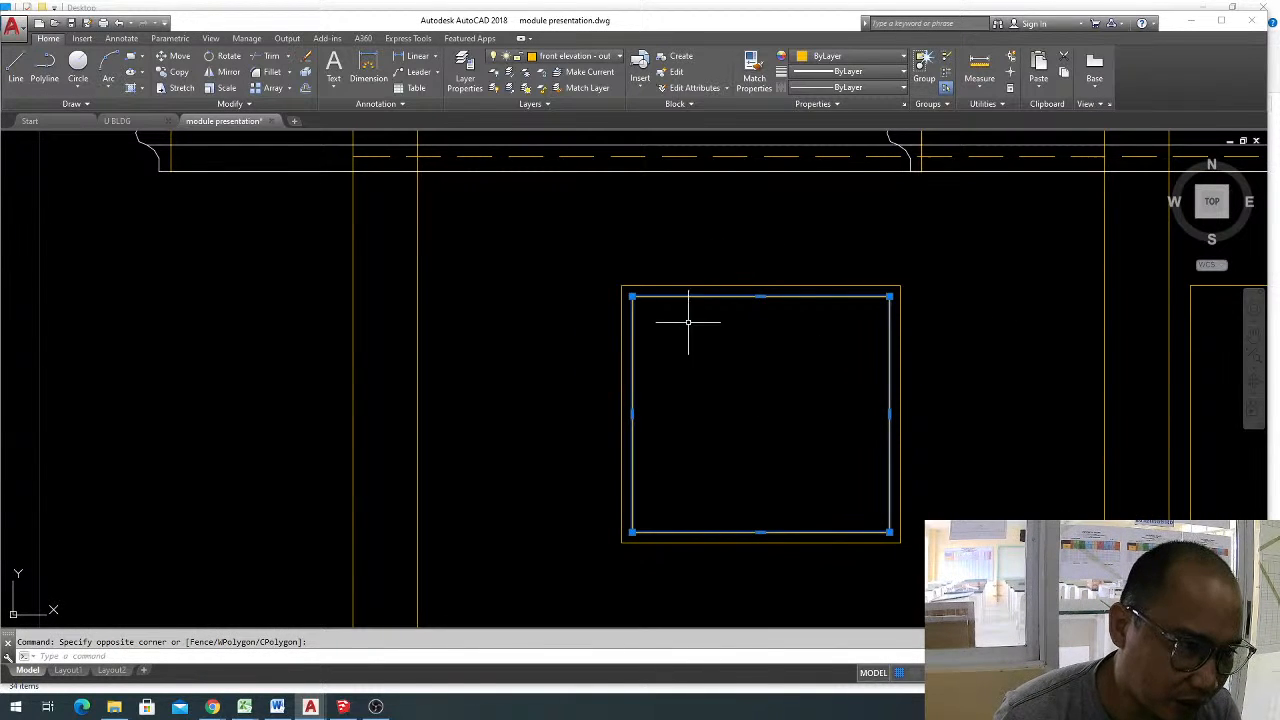
{"action": "left_click", "coordinate": [597, 57]}
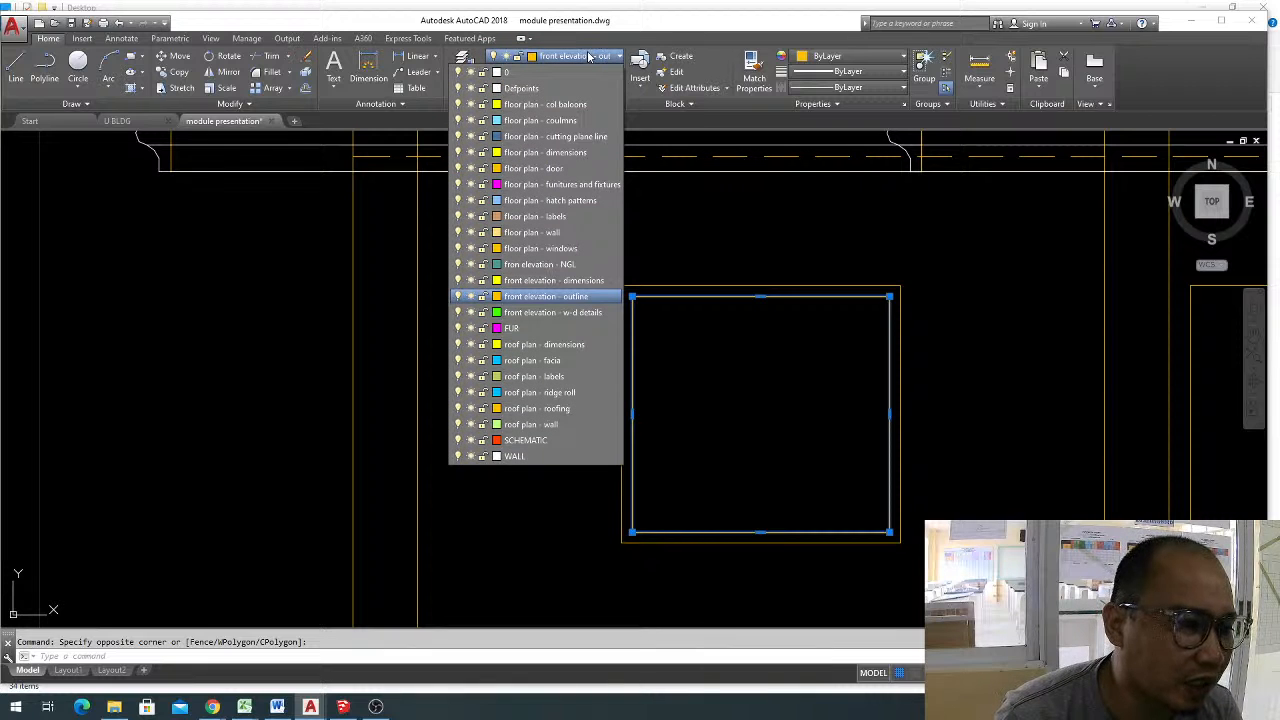
{"action": "left_click", "coordinate": [596, 313]}
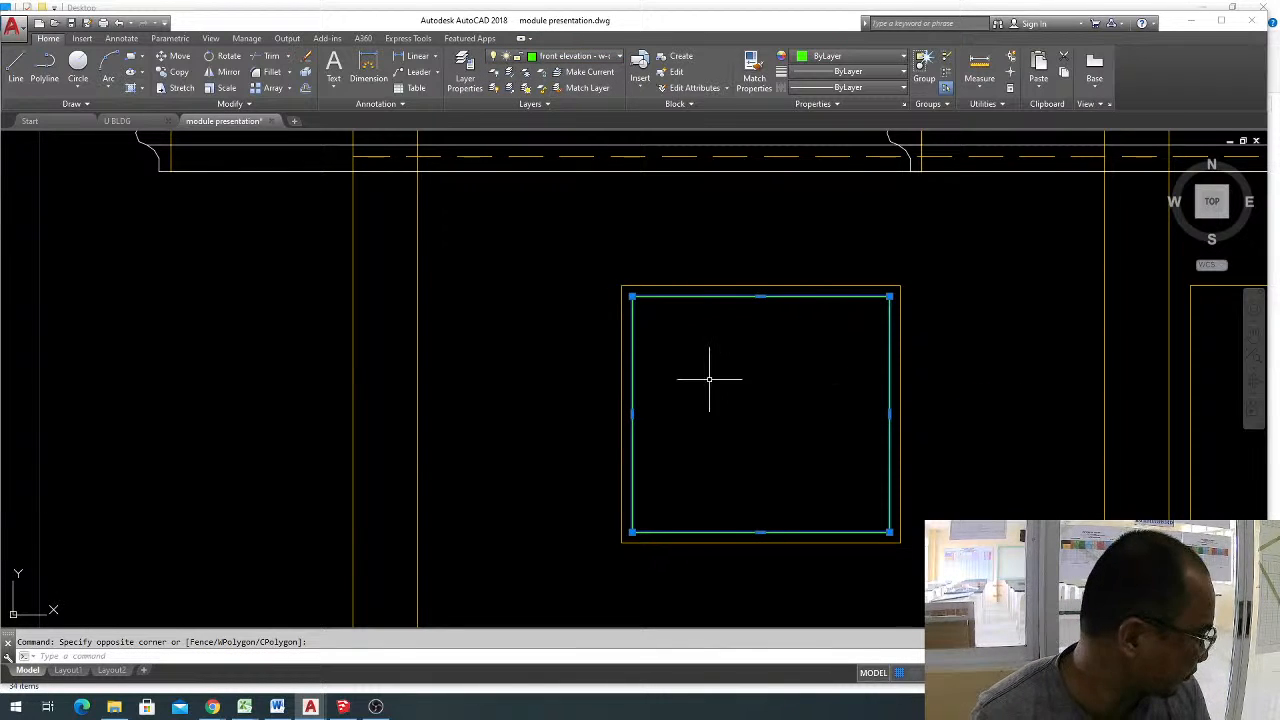
{"action": "key", "text": "Escape"}
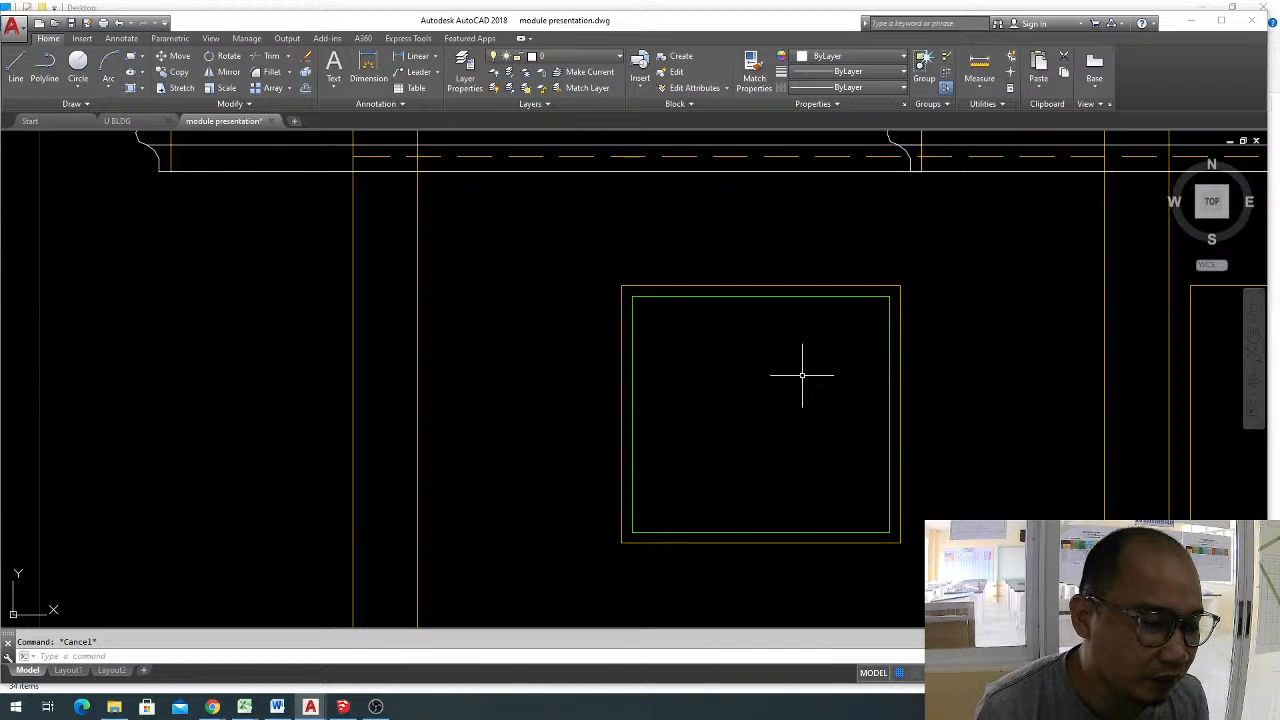
Offset the green rectangle inside the upper-floor window inward by another 0.05.
{"action": "mouse_move", "coordinate": [791, 371]}
{"action": "middle_mouse_down"}
{"action": "mouse_move", "coordinate": [722, 362]}
{"action": "mouse_move", "coordinate": [766, 340]}
{"action": "middle_mouse_up"}
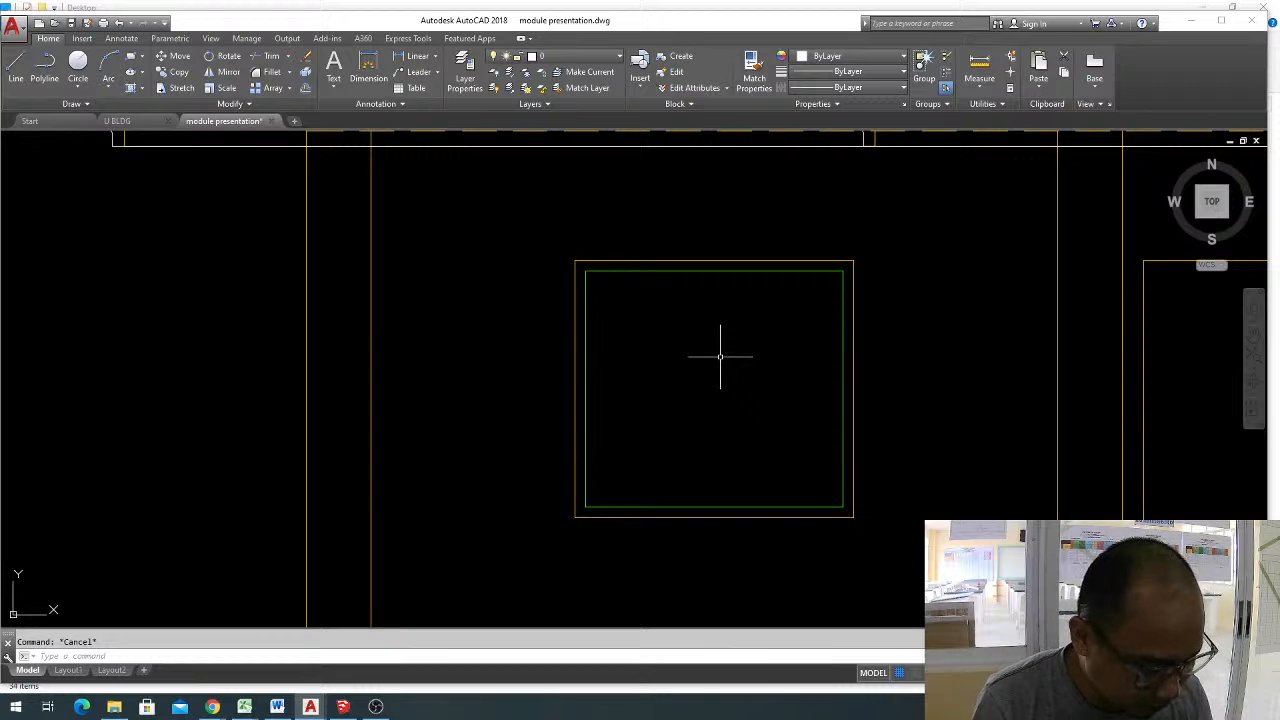
{"action": "type", "text": "o"}
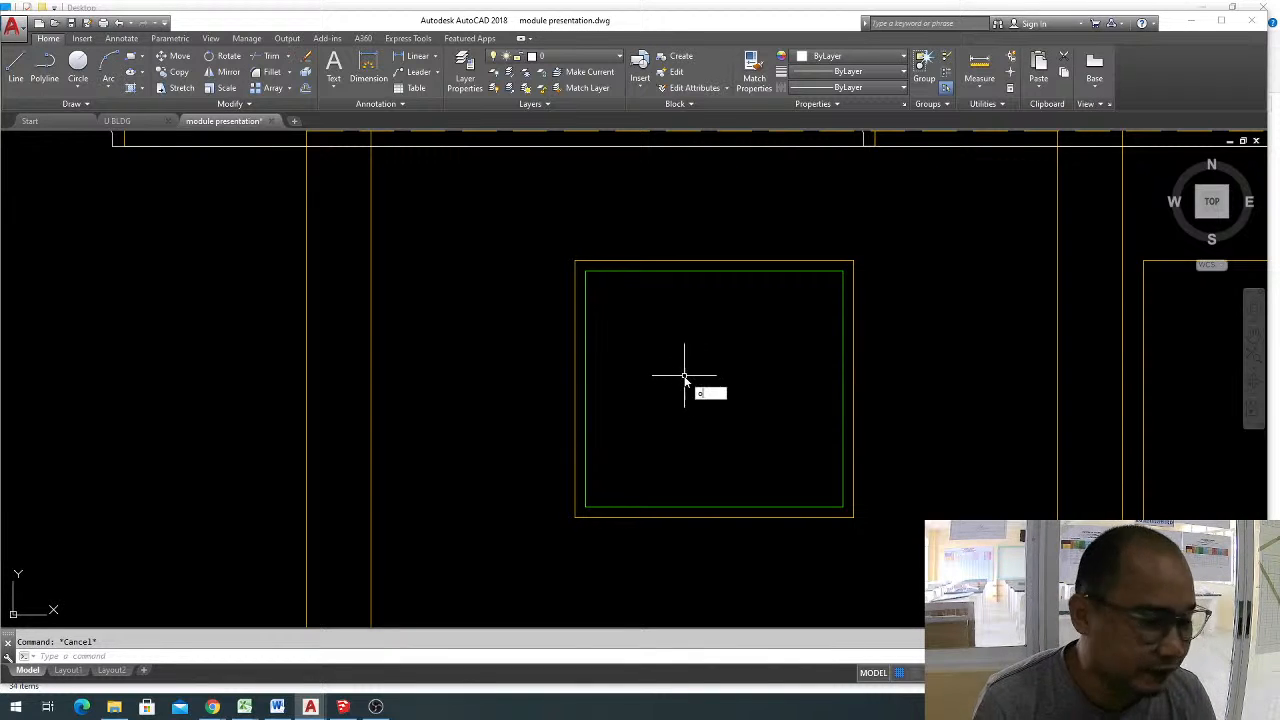
{"action": "key", "text": "Return"}
{"action": "key", "text": "Return"}
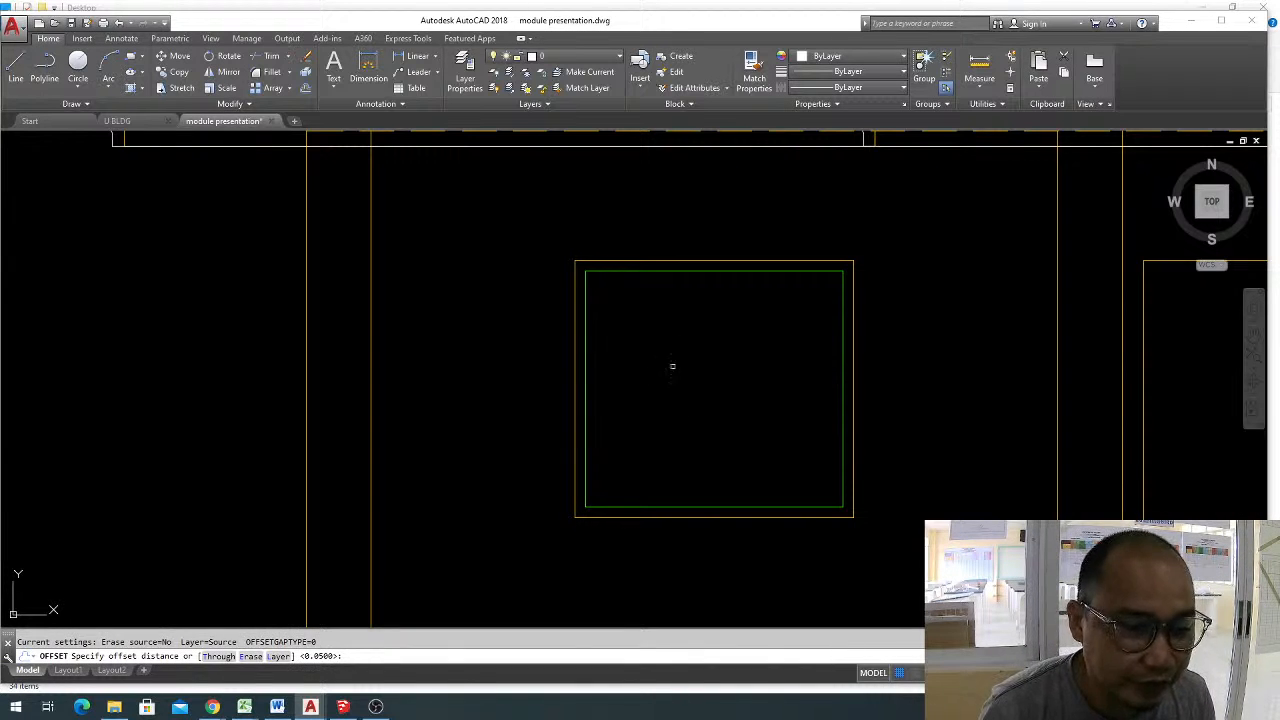
{"action": "left_click", "coordinate": [764, 270]}
{"action": "left_click", "coordinate": [728, 362]}
{"action": "key", "text": "Escape"}
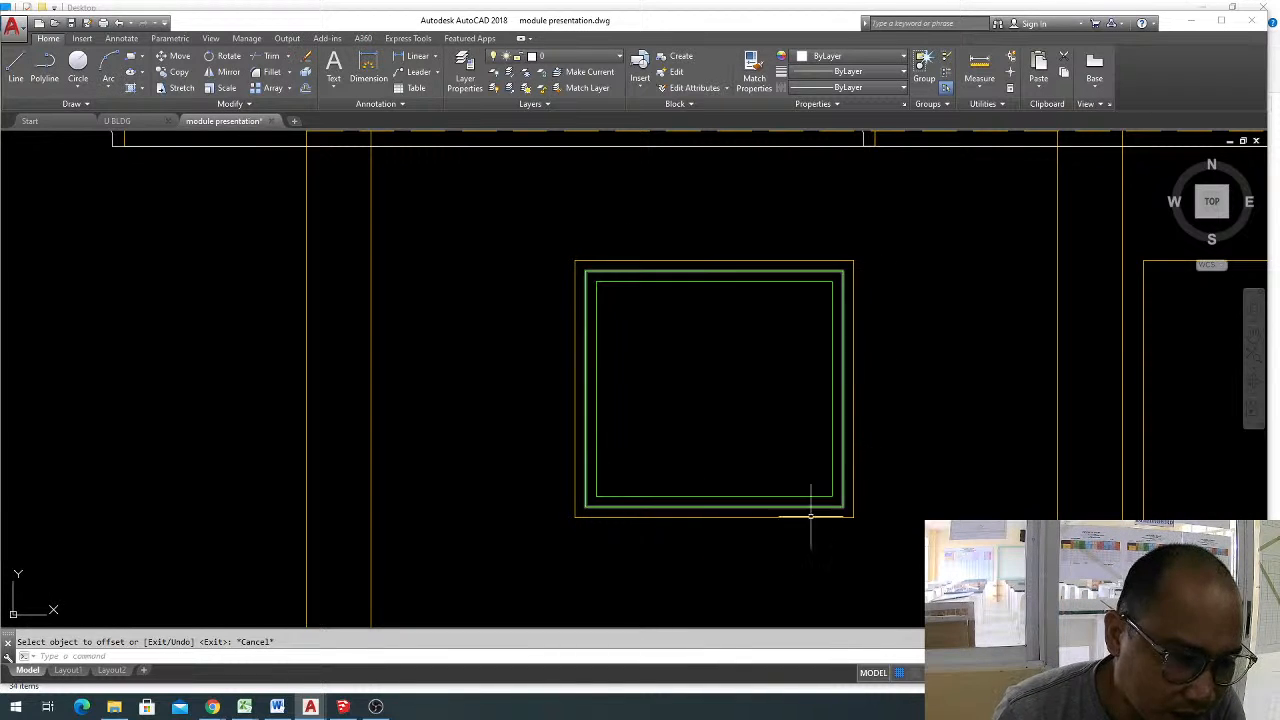
{"action": "left_click", "coordinate": [586, 345]}
{"action": "left_click", "coordinate": [594, 356]}
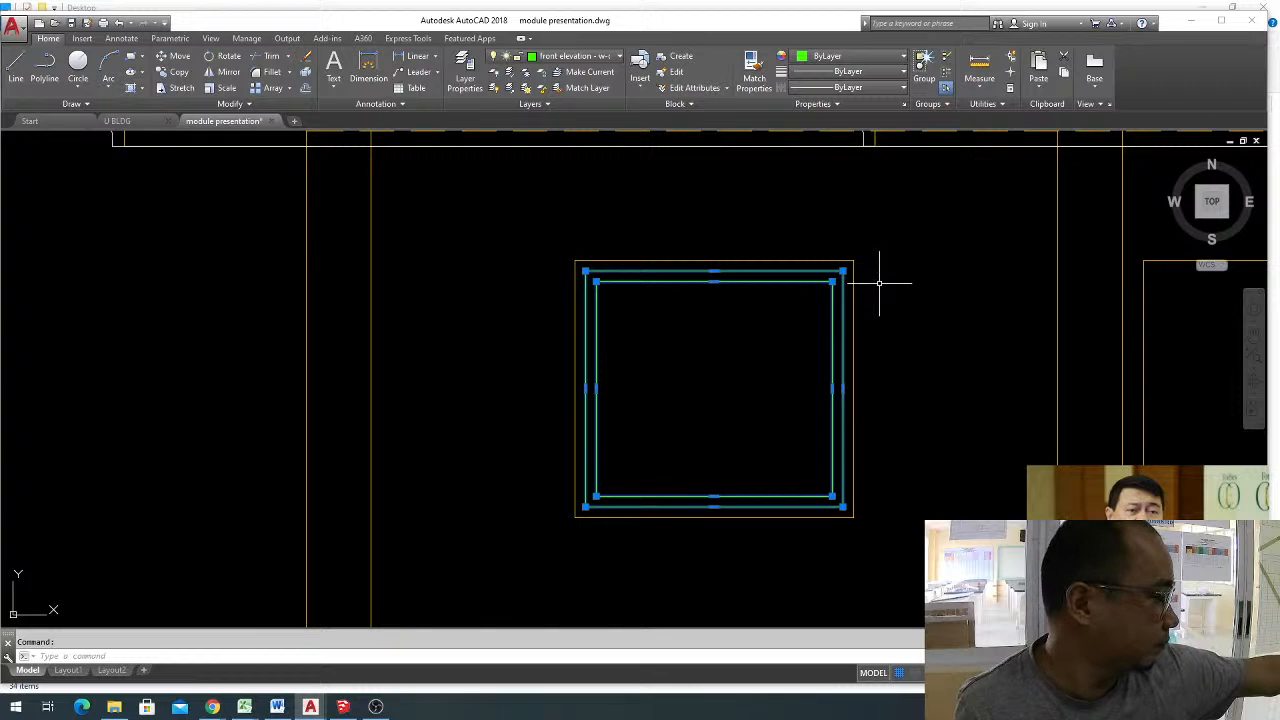
{"action": "key", "text": "Escape"}
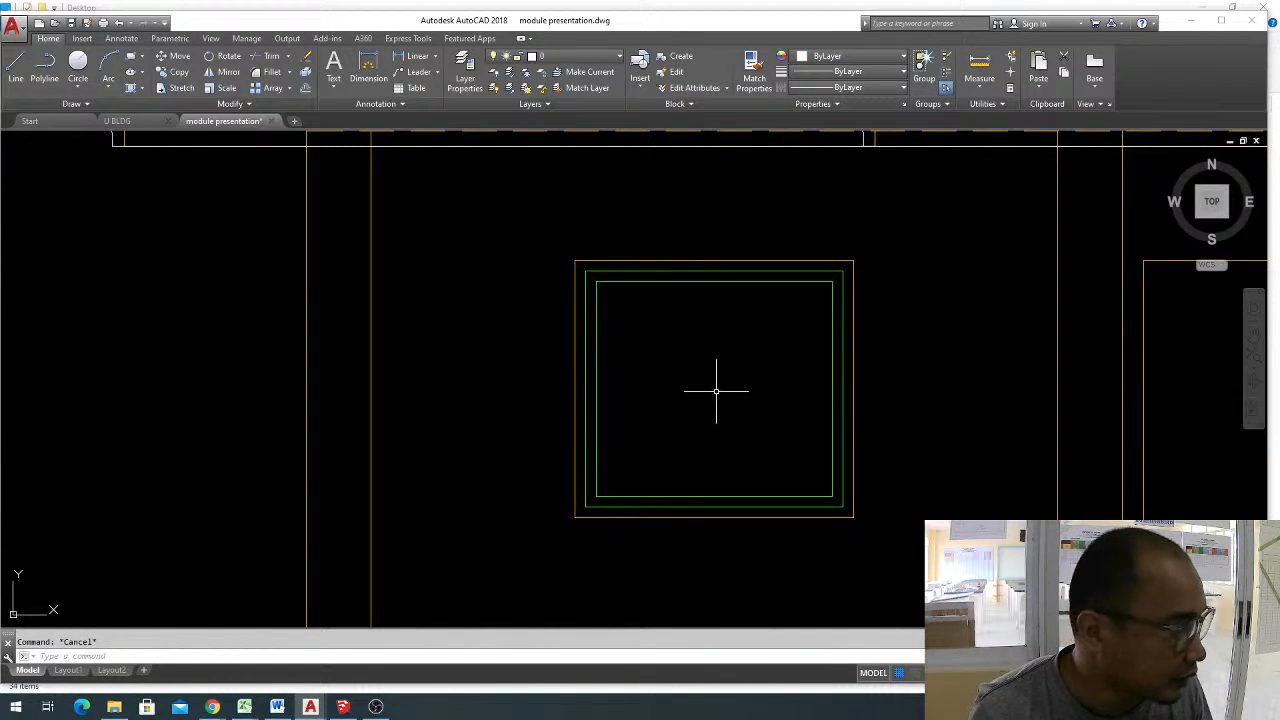
{"action": "middle_click_drag", "start_coordinate": [714, 386], "coordinate": [791, 378]}
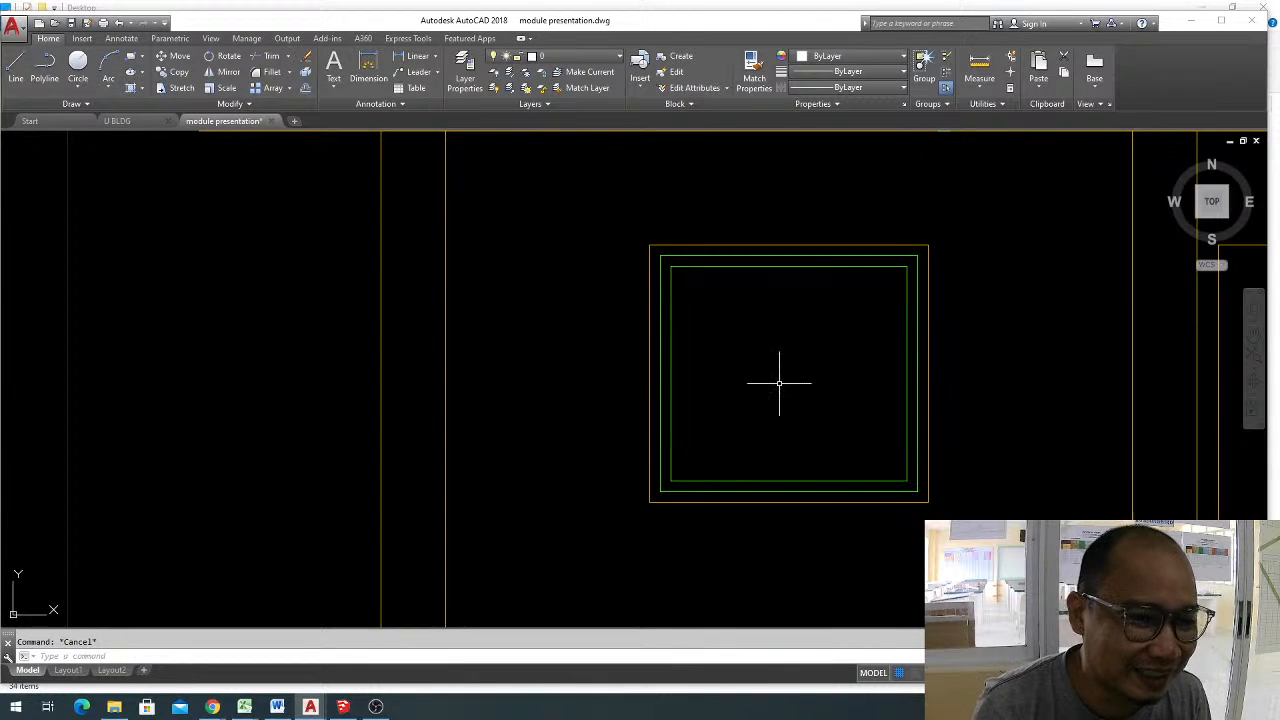
{"action": "scroll", "coordinate": [789, 366], "scroll_direction": "up", "scroll_amount": 2}
{"action": "middle_click_drag", "start_coordinate": [789, 366], "coordinate": [746, 337]}
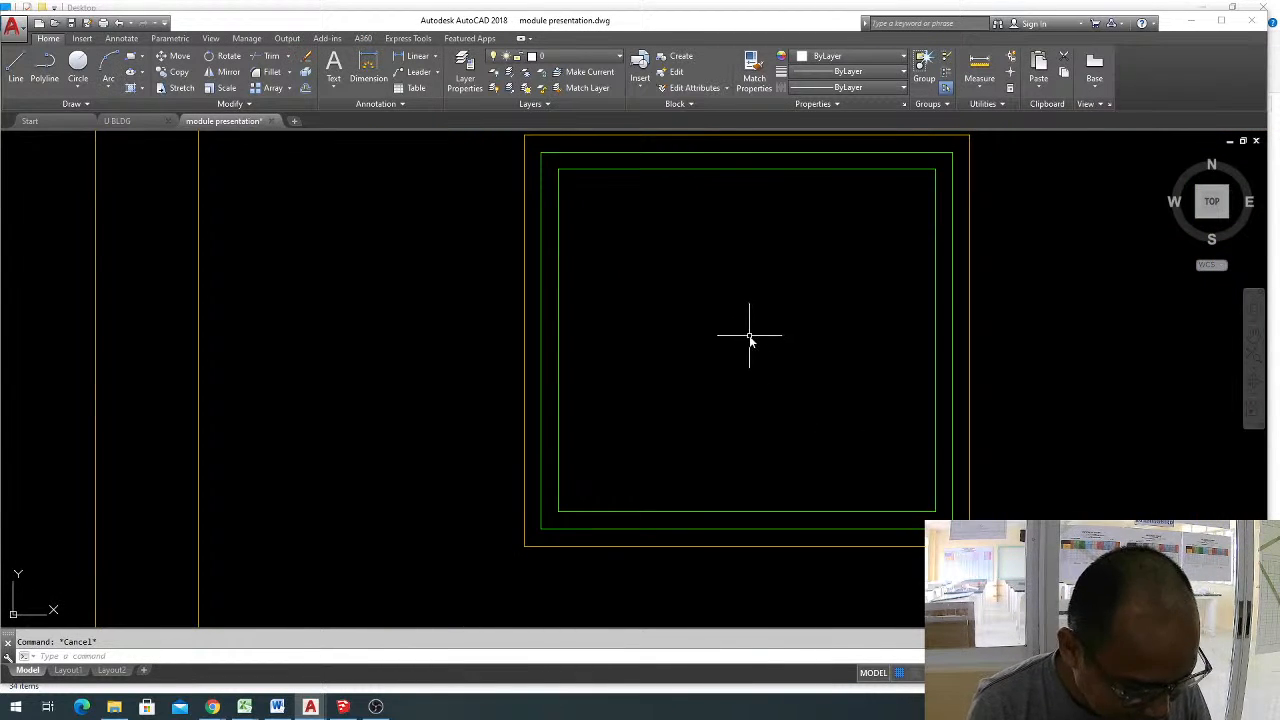
{"action": "type", "text": "ml"}
{"action": "key", "text": "Return"}
{"action": "type", "text": ".05"}
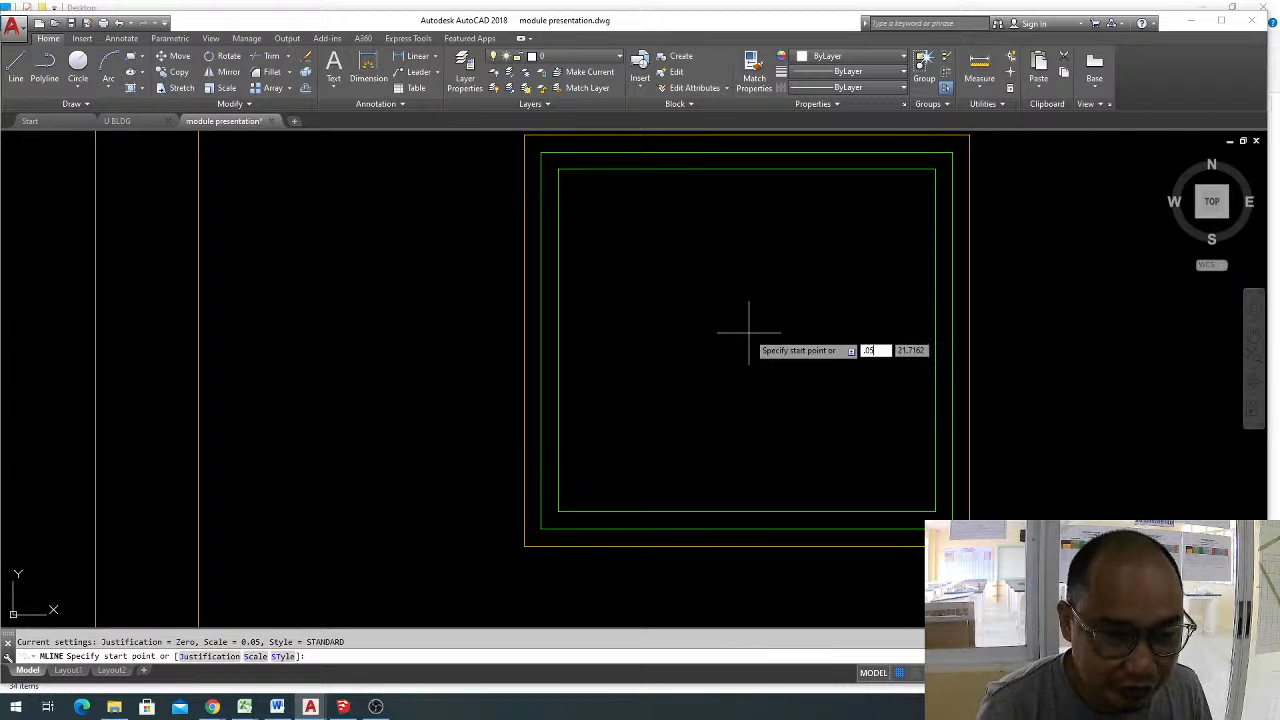
{"action": "left_click", "coordinate": [748, 333]}
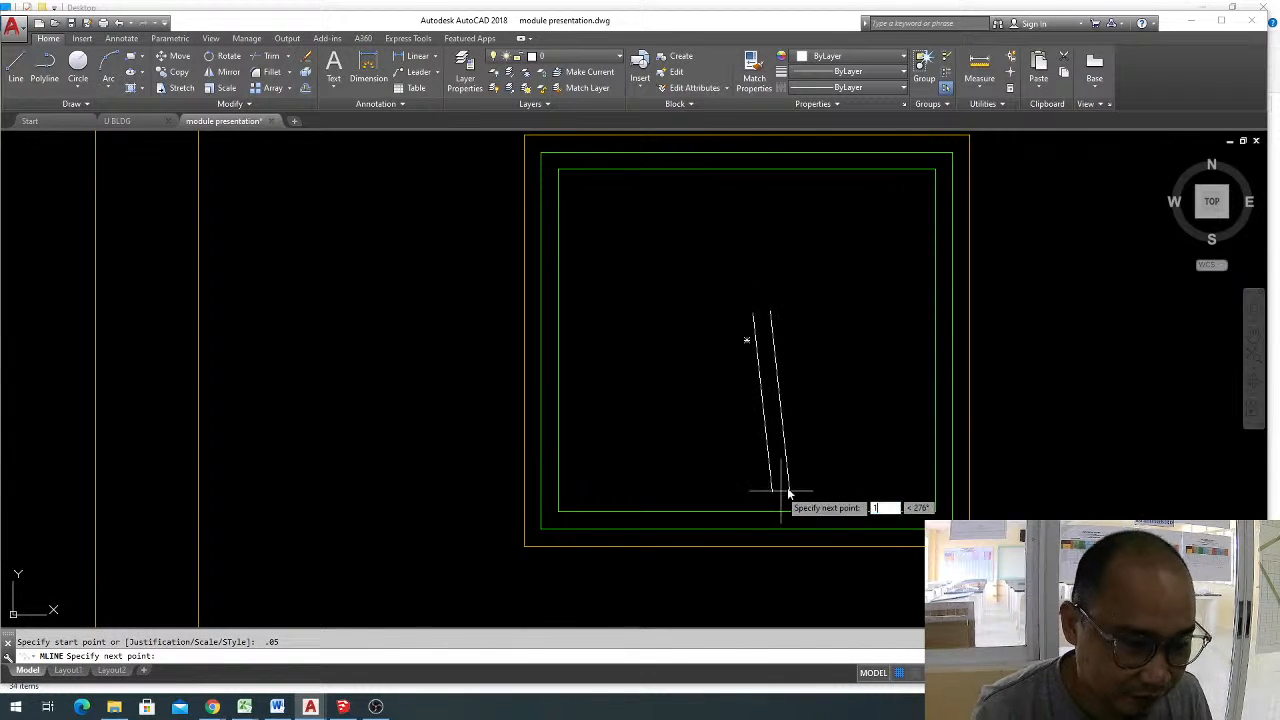
{"action": "key", "text": "Escape"}
Draw a vertical multiline at scale 0.05 between the bottom and top midpoints of the outer green rectangle in the upper-floor window.
{"action": "type", "text": "ml"}
{"action": "key", "text": "Return"}
{"action": "type", "text": "s"}
{"action": "key", "text": "Return"}
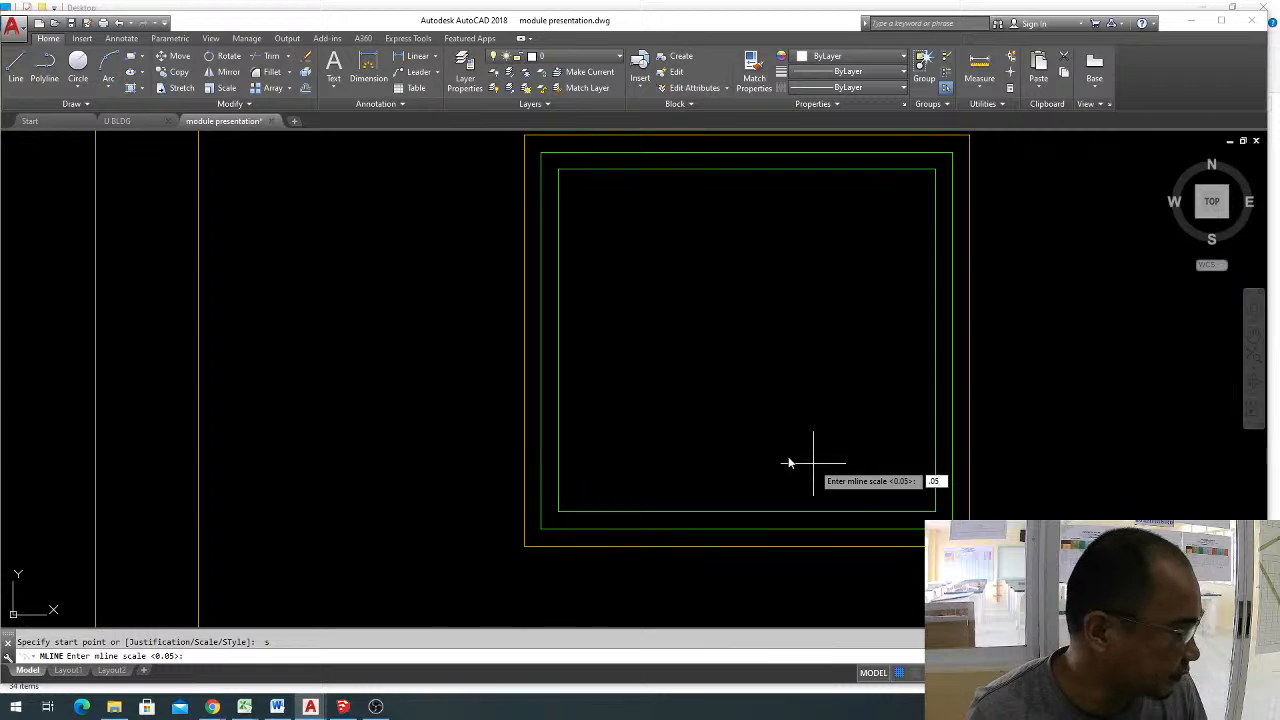
{"action": "key", "text": "Return"}
{"action": "left_click", "coordinate": [748, 527]}
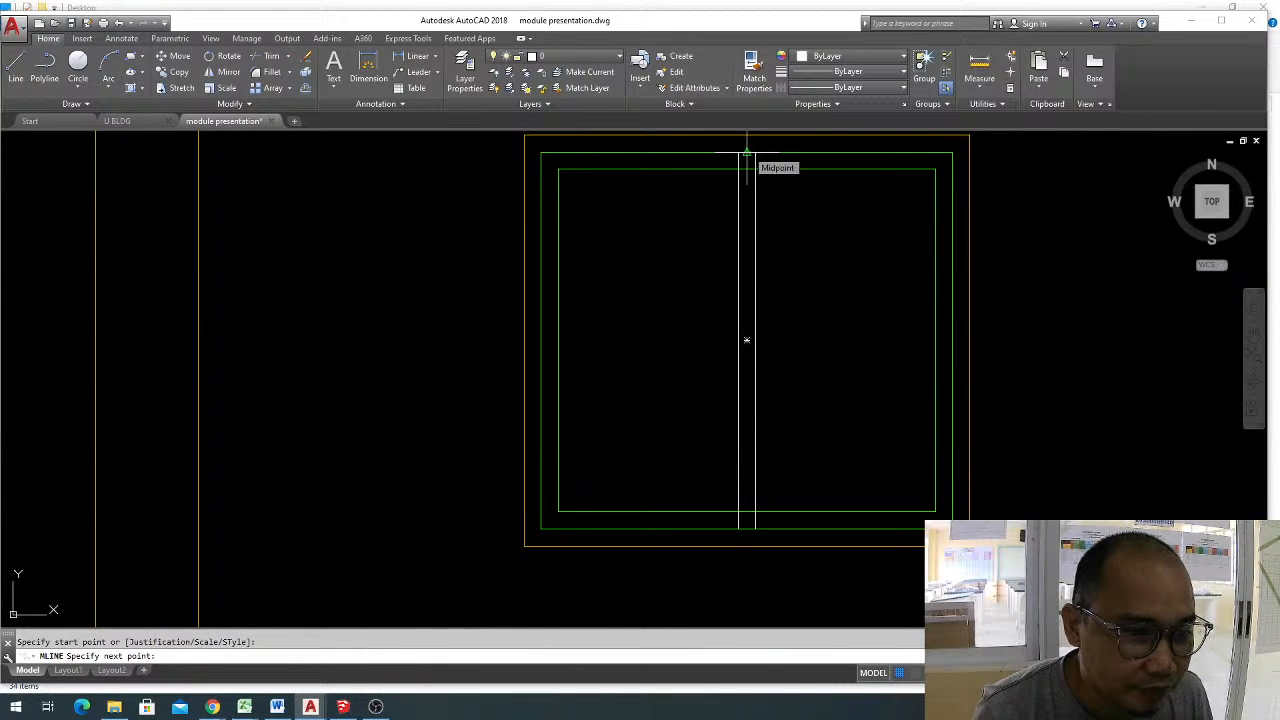
{"action": "key", "text": "Escape"}
{"action": "key", "text": "Return"}
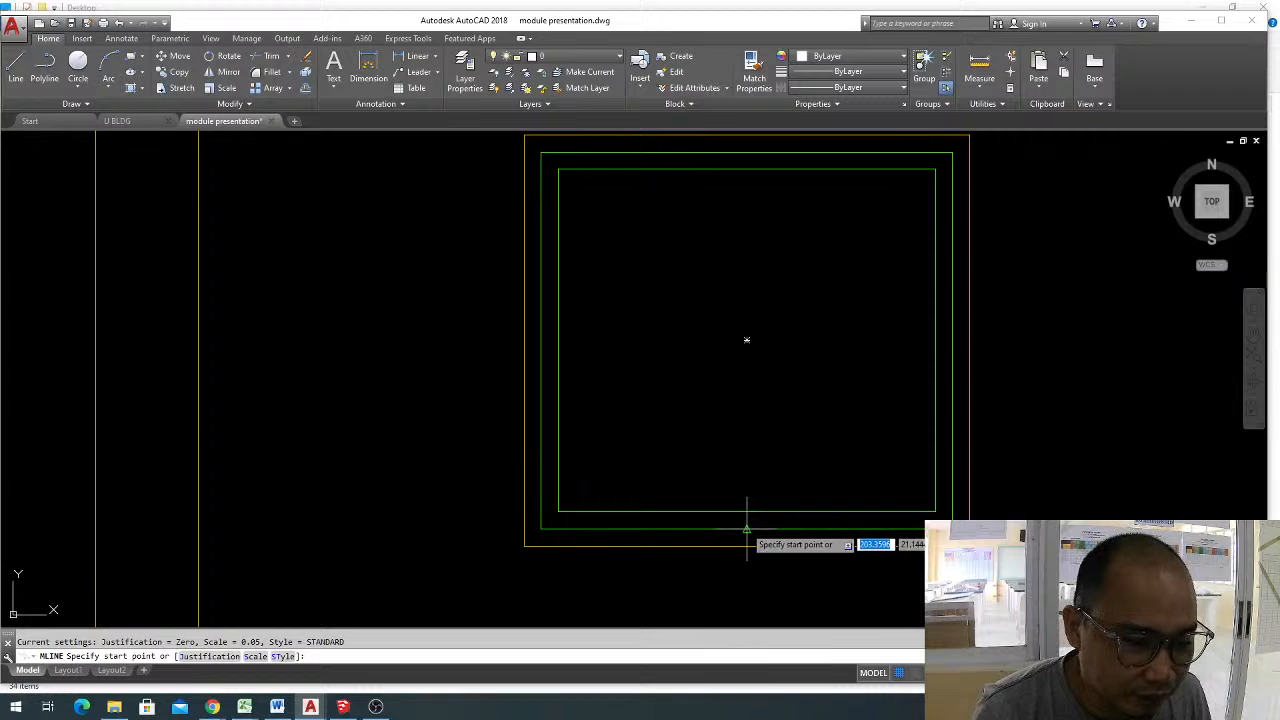
{"action": "left_click", "coordinate": [747, 527]}
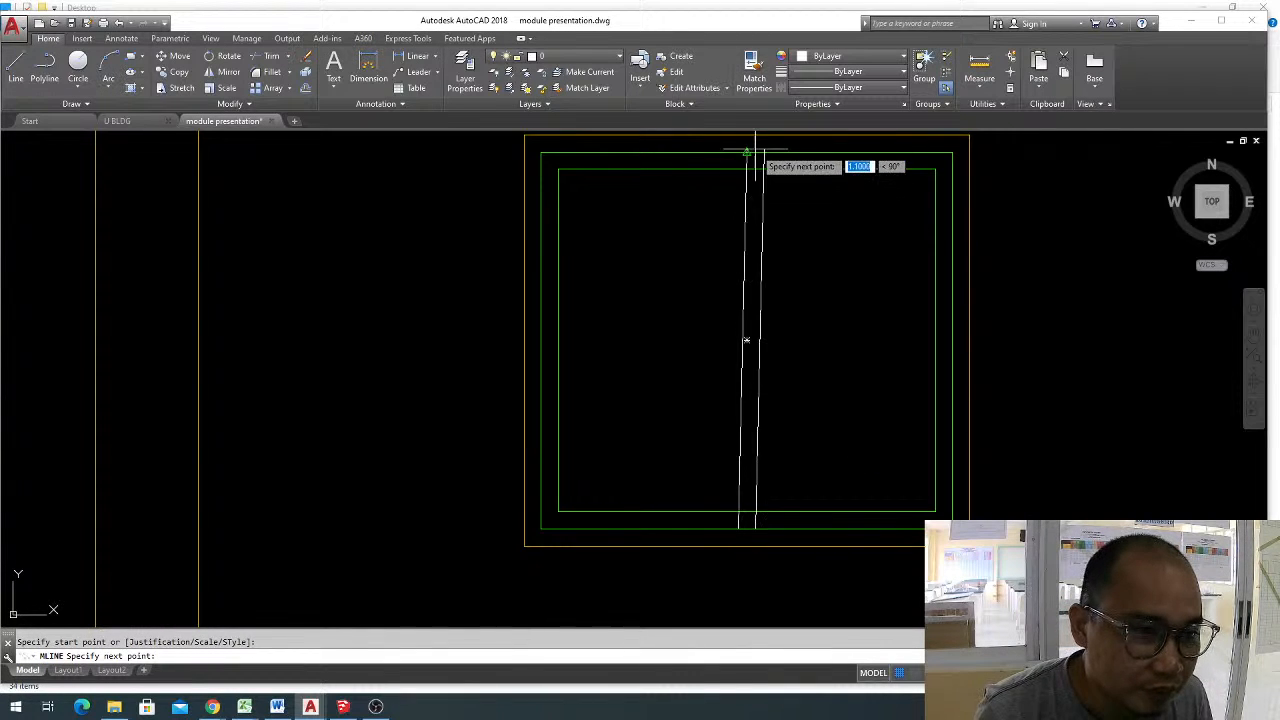
{"action": "left_click", "coordinate": [748, 165]}
{"action": "key", "text": "Return"}
{"action": "left_click", "coordinate": [748, 165]}
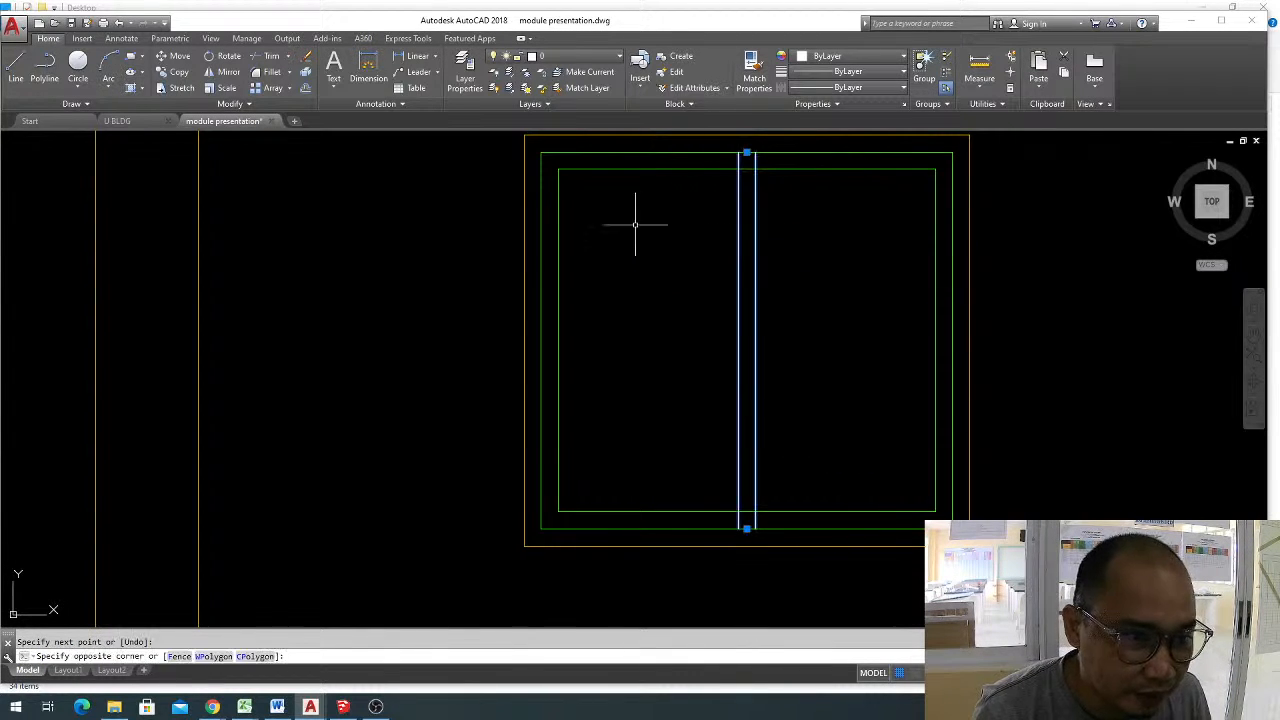
{"action": "left_click", "coordinate": [812, 382]}
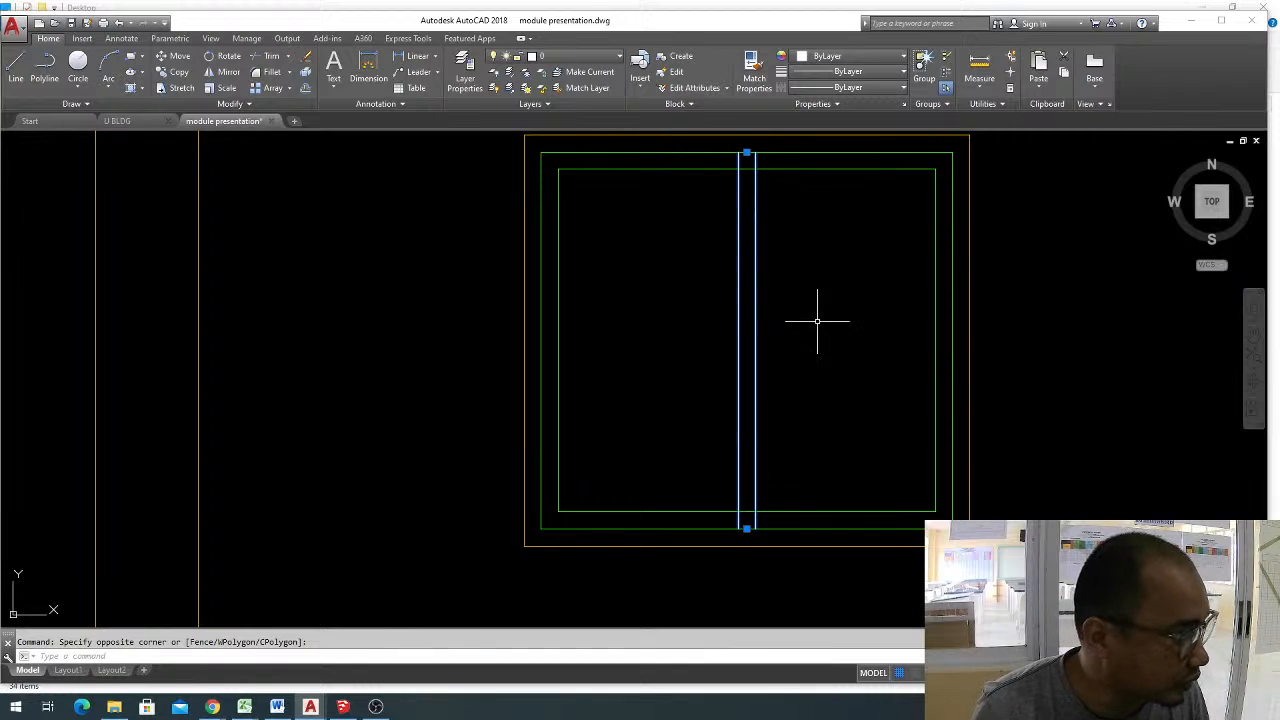
{"action": "key", "text": "Escape"}
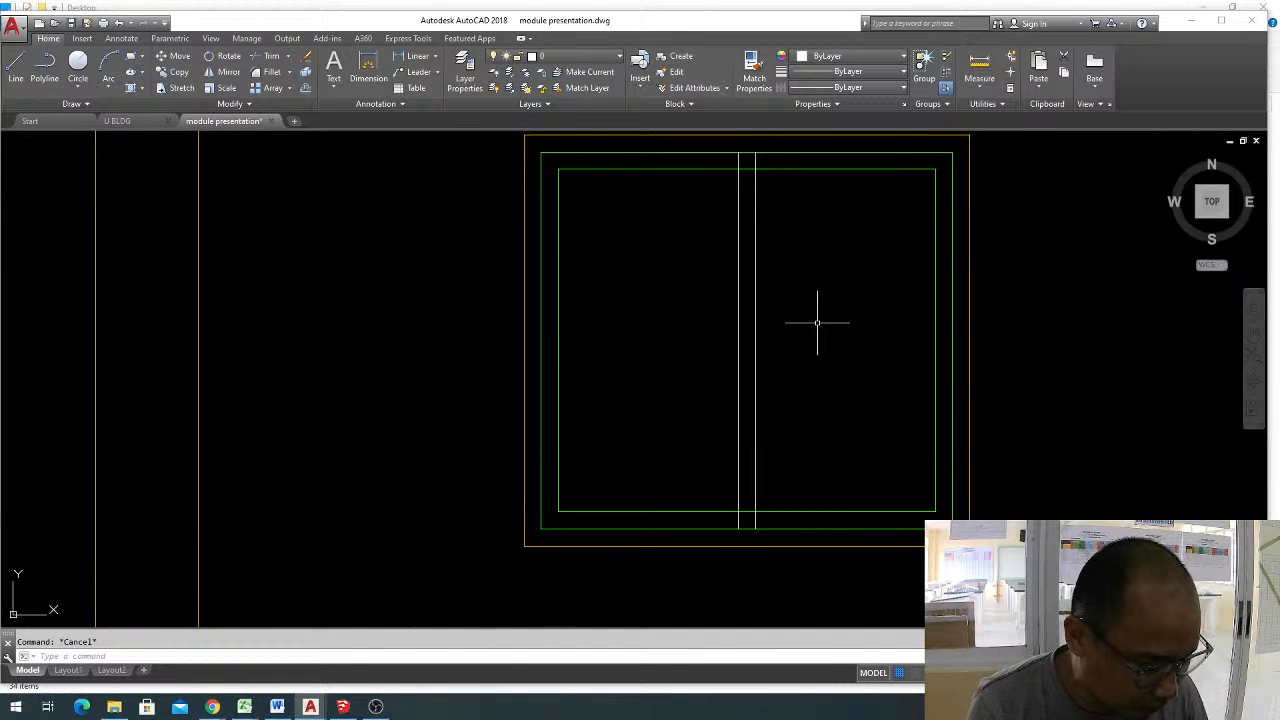
Trim the inner green rectangle between the two centre lines, and cut the left centre line back to the inner rectangle at both ends.
{"action": "type", "text": "tr"}
{"action": "key", "text": "Return"}
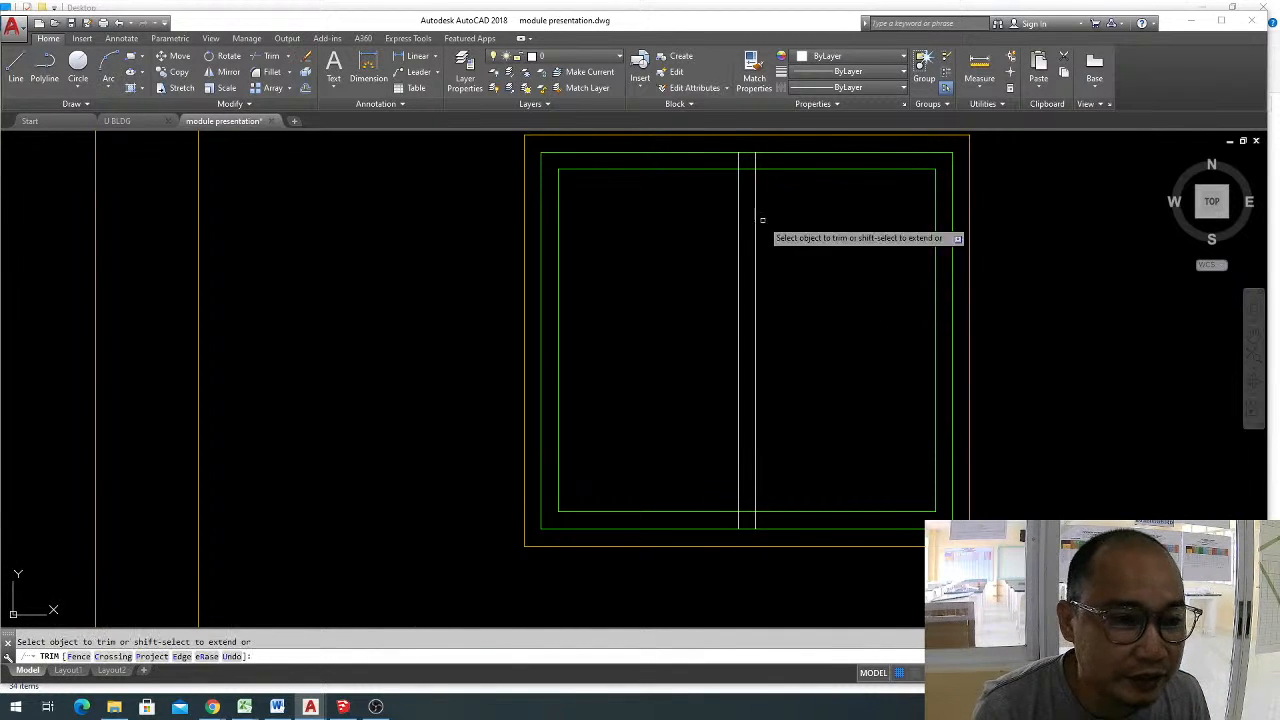
{"action": "left_click", "coordinate": [737, 162]}
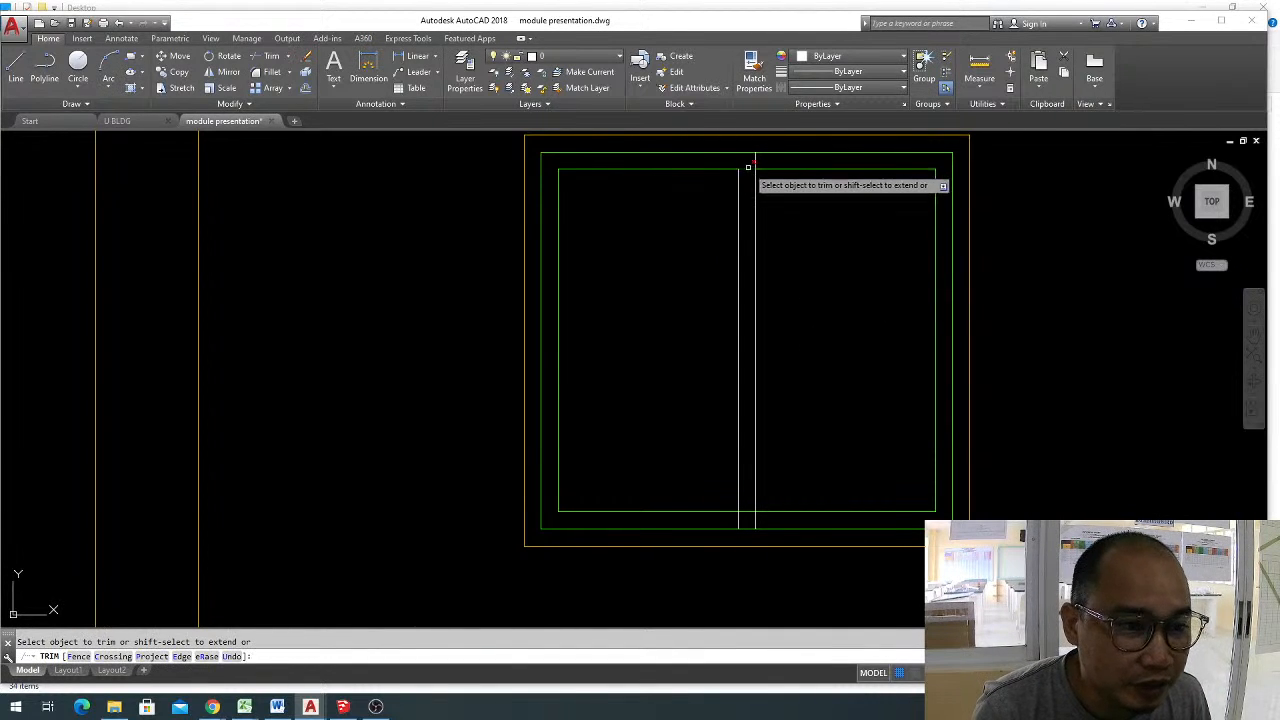
{"action": "left_click", "coordinate": [736, 521]}
{"action": "key", "text": "Escape"}
Match the properties of the green inner frame line onto both white centre lines of the upper-floor window.
{"action": "type", "text": "ma"}
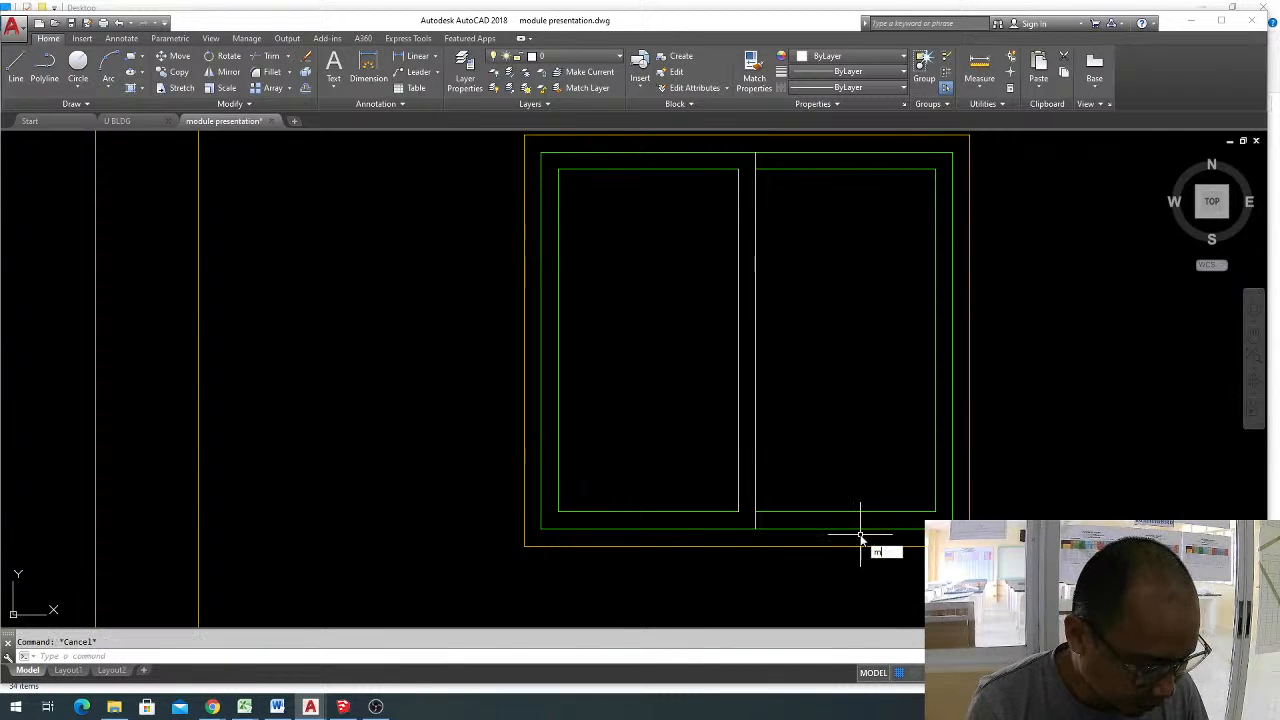
{"action": "key", "text": "Return"}
{"action": "left_click", "coordinate": [821, 512]}
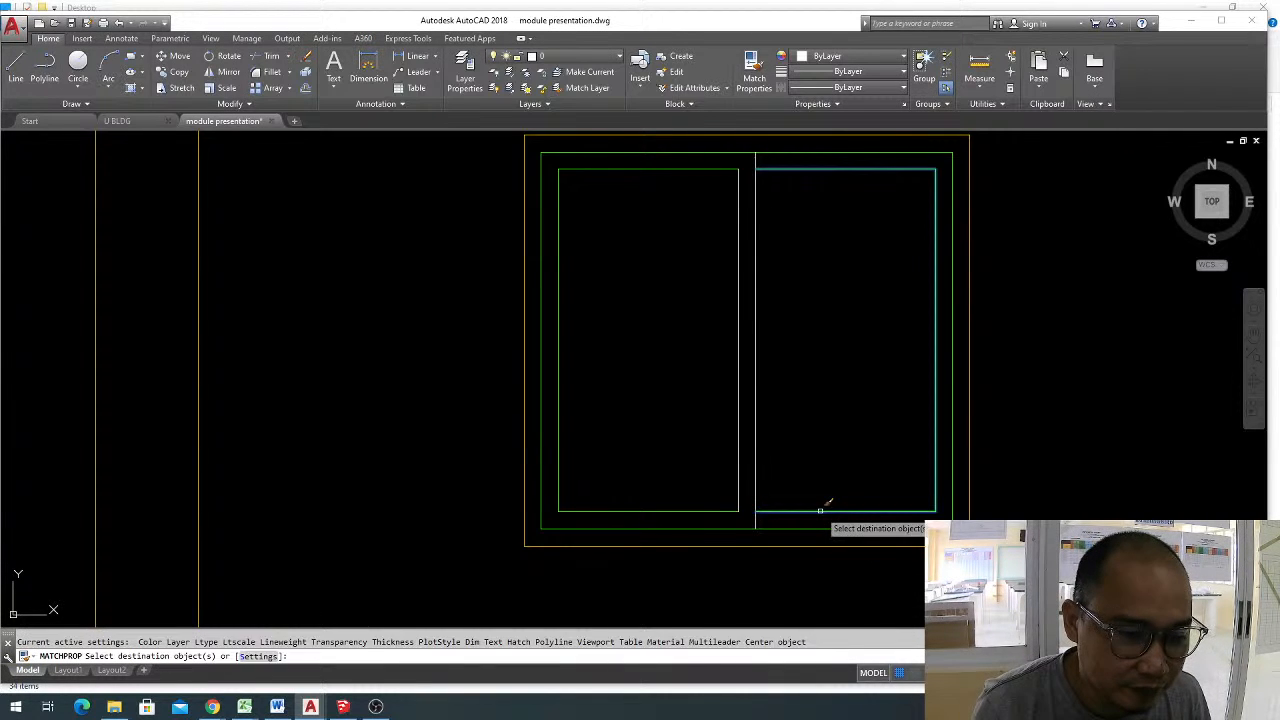
{"action": "left_click", "coordinate": [770, 465]}
{"action": "left_click", "coordinate": [734, 419]}
{"action": "key", "text": "Escape"}
Join the four edge lines of the ground-floor window opening directly below the upper-floor window.
{"action": "scroll", "coordinate": [834, 340], "scroll_direction": "down", "scroll_amount": 2}
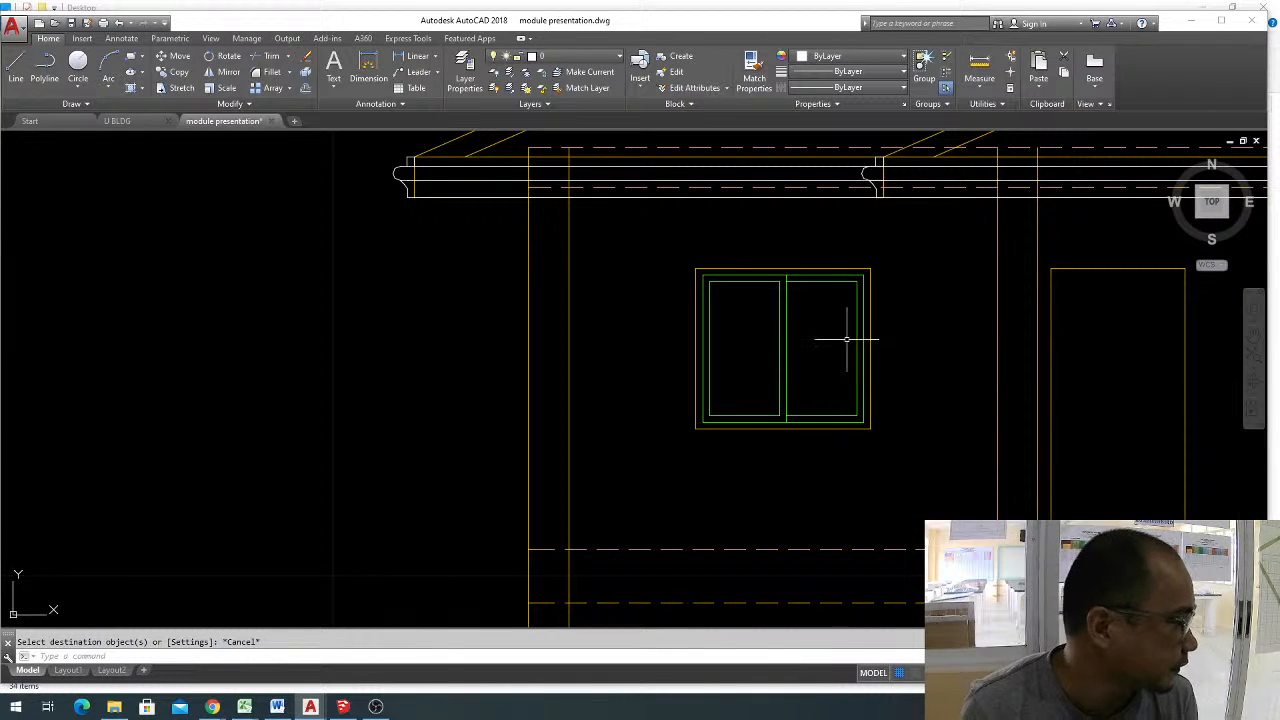
{"action": "scroll", "coordinate": [840, 325], "scroll_direction": "down", "scroll_amount": 2}
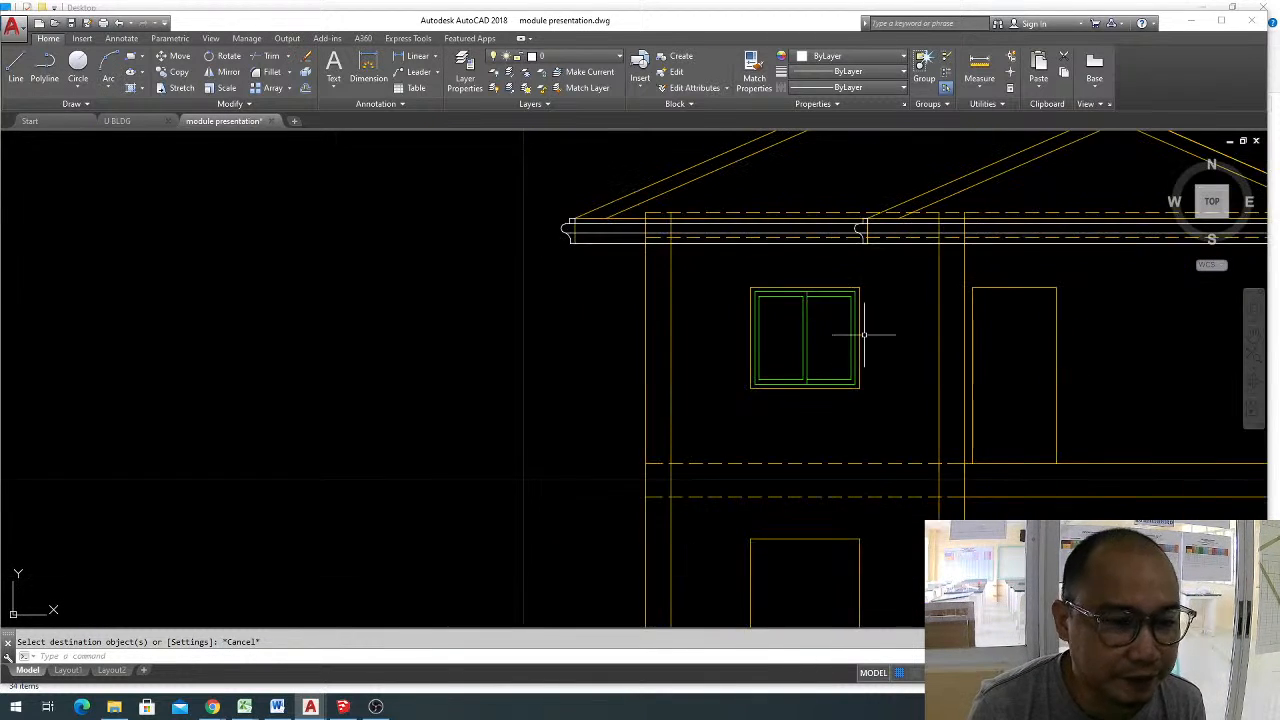
{"action": "scroll", "coordinate": [866, 325], "scroll_direction": "up", "scroll_amount": 4}
{"action": "middle_click_drag", "start_coordinate": [666, 350], "coordinate": [586, 334]}
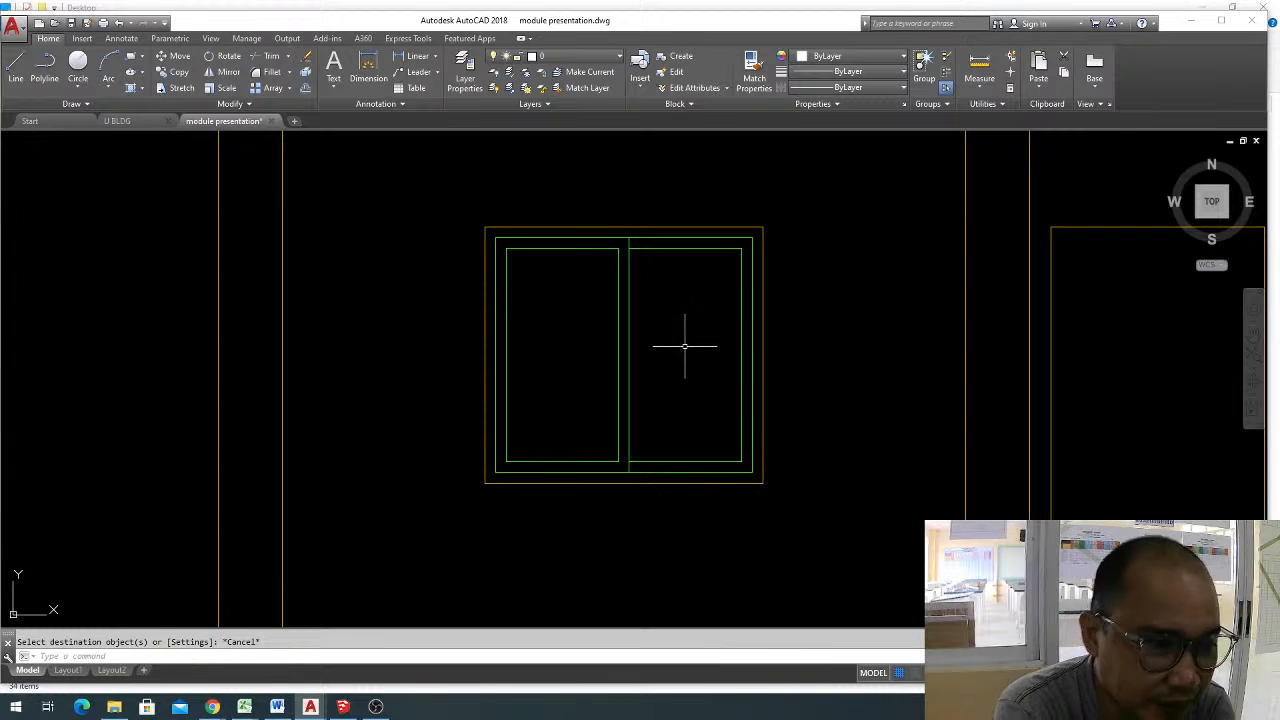
{"action": "scroll", "coordinate": [685, 346], "scroll_direction": "down", "scroll_amount": 6}
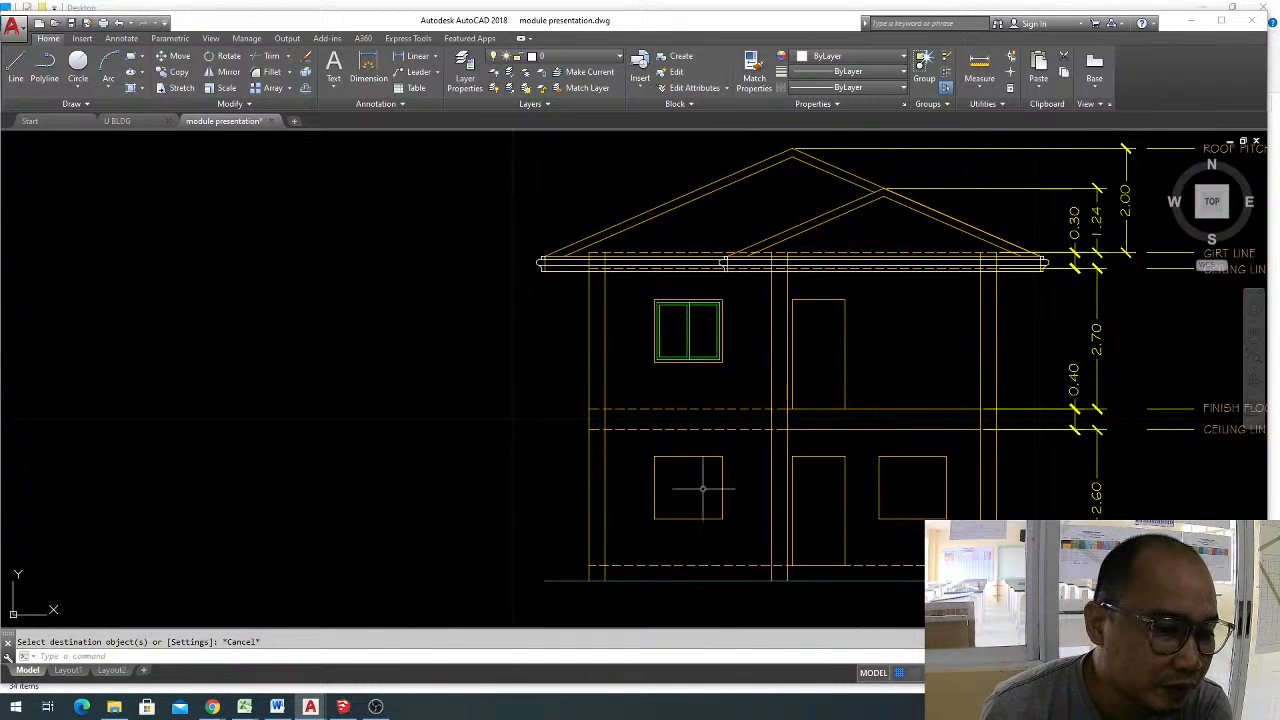
{"action": "scroll", "coordinate": [716, 502], "scroll_direction": "up", "scroll_amount": 2}
{"action": "mouse_move", "coordinate": [716, 502]}
{"action": "middle_mouse_down"}
{"action": "mouse_move", "coordinate": [737, 357]}
{"action": "mouse_move", "coordinate": [638, 405]}
{"action": "middle_mouse_up"}
{"action": "scroll", "coordinate": [700, 366], "scroll_direction": "up", "scroll_amount": 2}
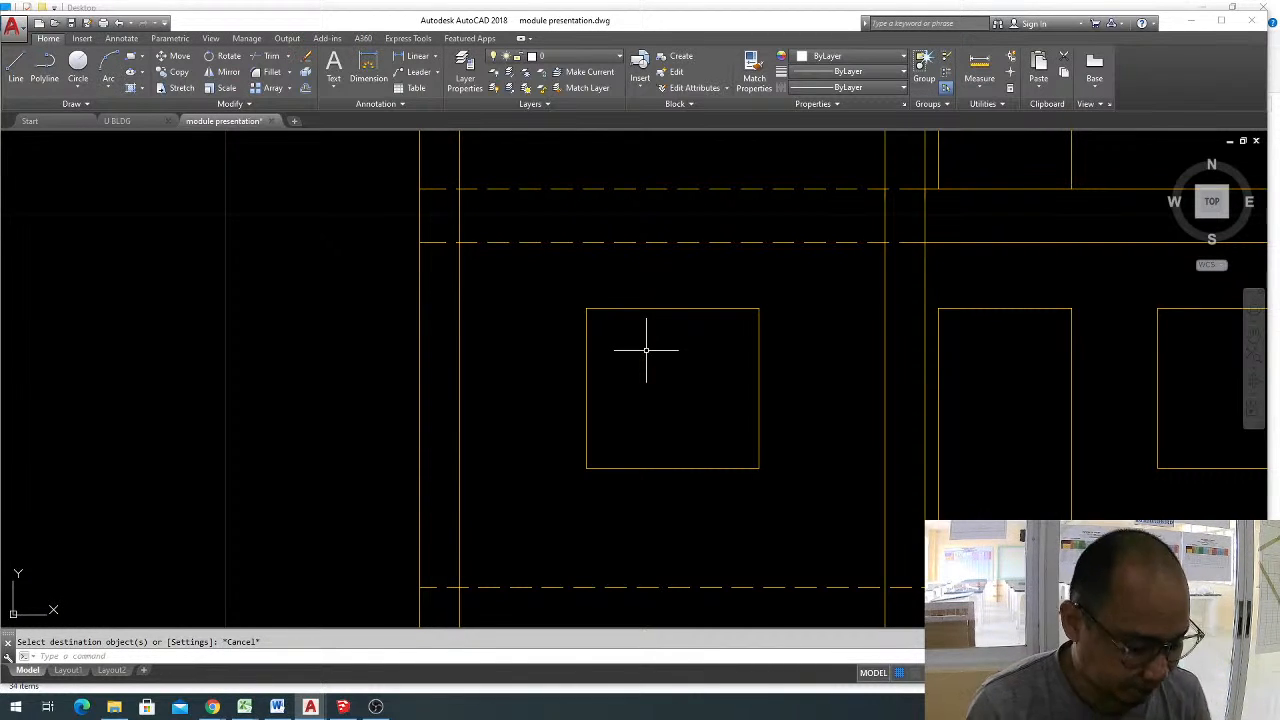
{"action": "left_click", "coordinate": [698, 309]}
{"action": "key", "text": "Escape"}
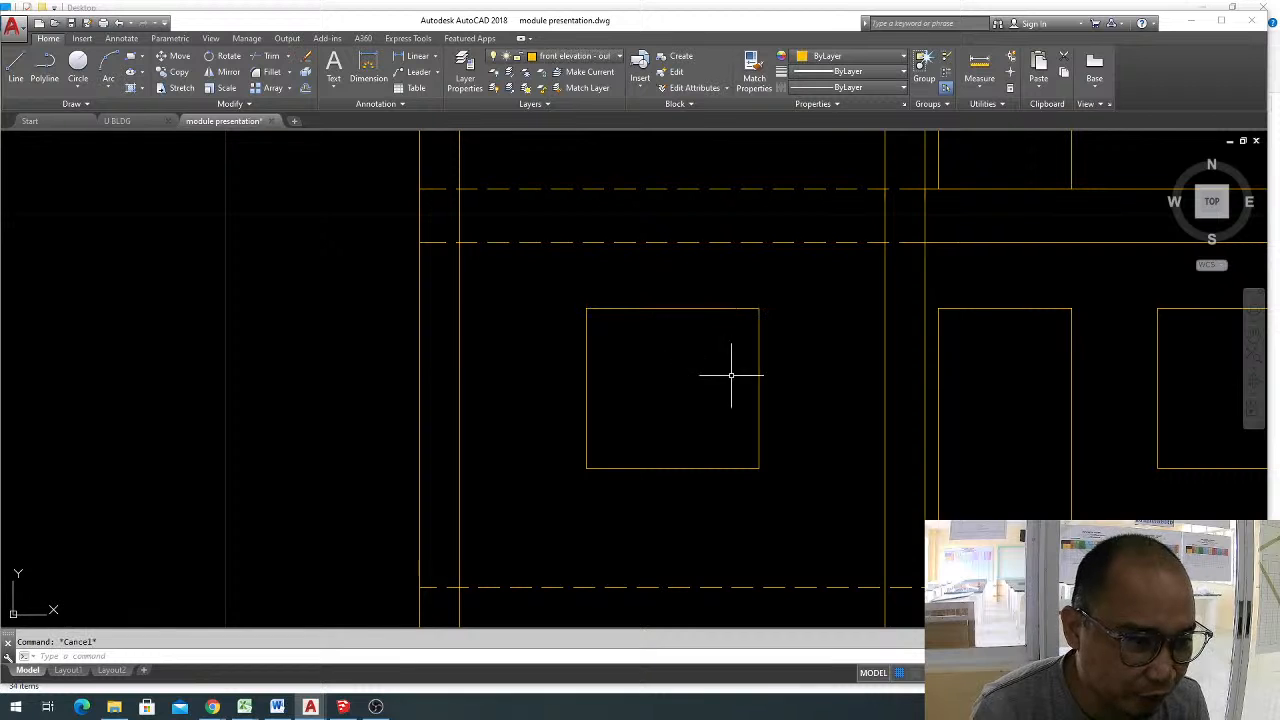
{"action": "left_click", "coordinate": [542, 270]}
{"action": "left_click", "coordinate": [786, 504]}
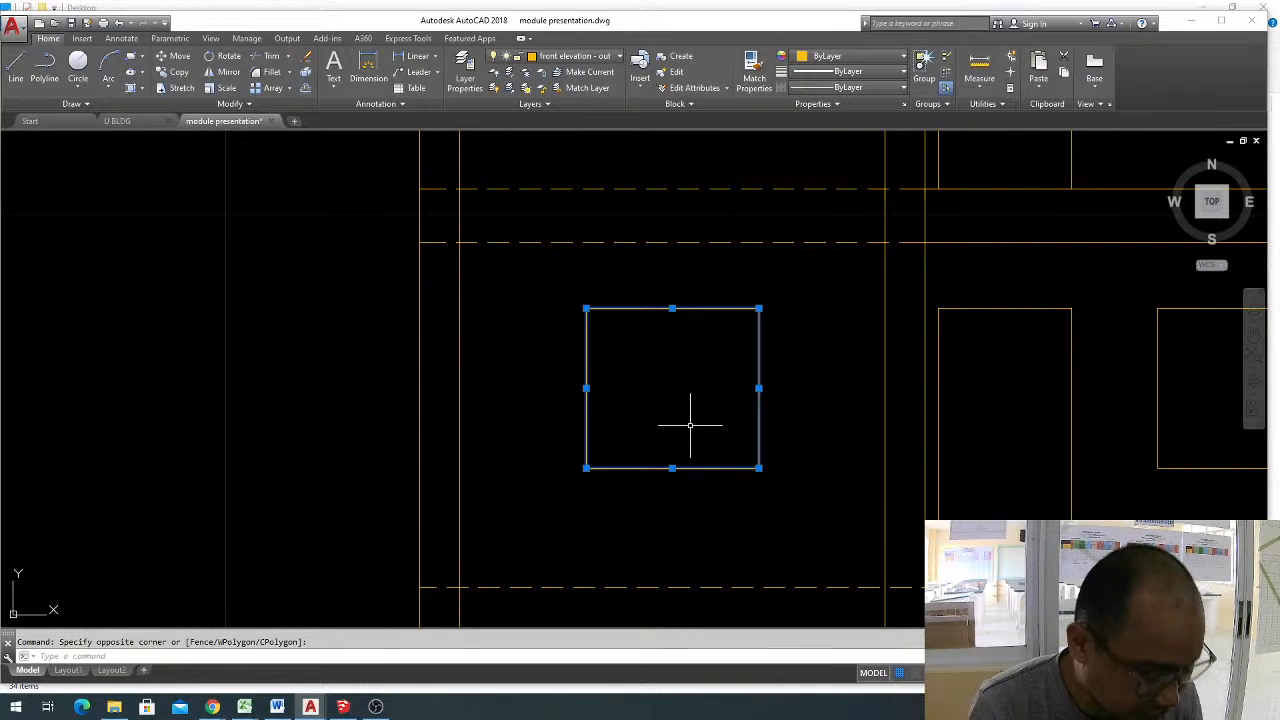
{"action": "key", "text": "Escape"}
{"action": "left_click", "coordinate": [539, 283]}
{"action": "left_click", "coordinate": [794, 528]}
{"action": "type", "text": "j"}
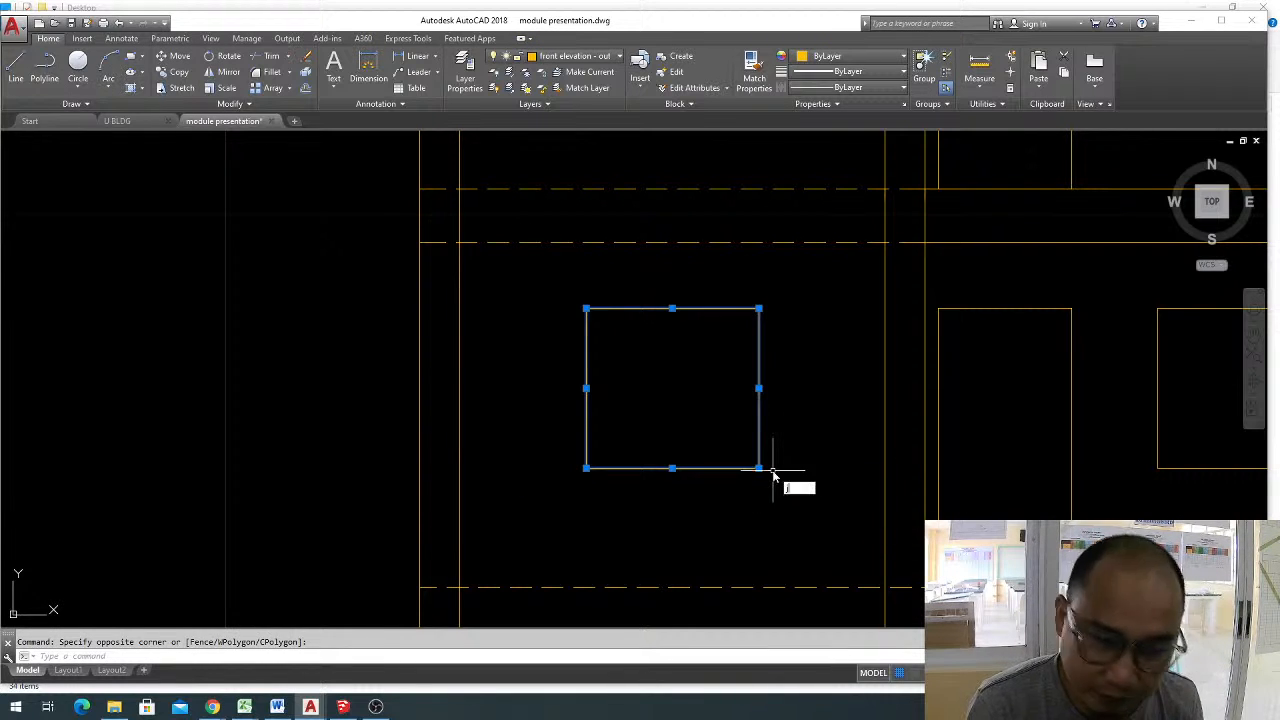
{"action": "key", "text": "Return"}
{"action": "key", "text": "Escape"}
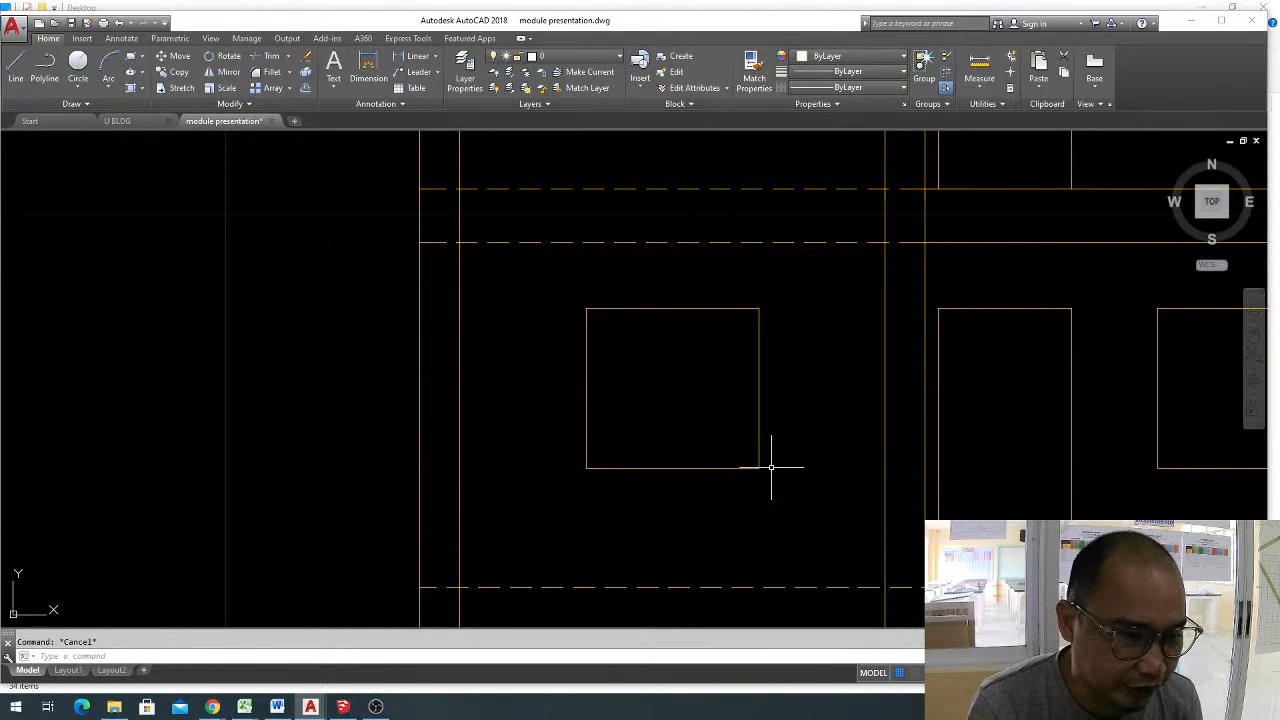
Add linear dimensions for the width and height of the ground-floor window opening, above it and to its left.
{"action": "left_click", "coordinate": [417, 57]}
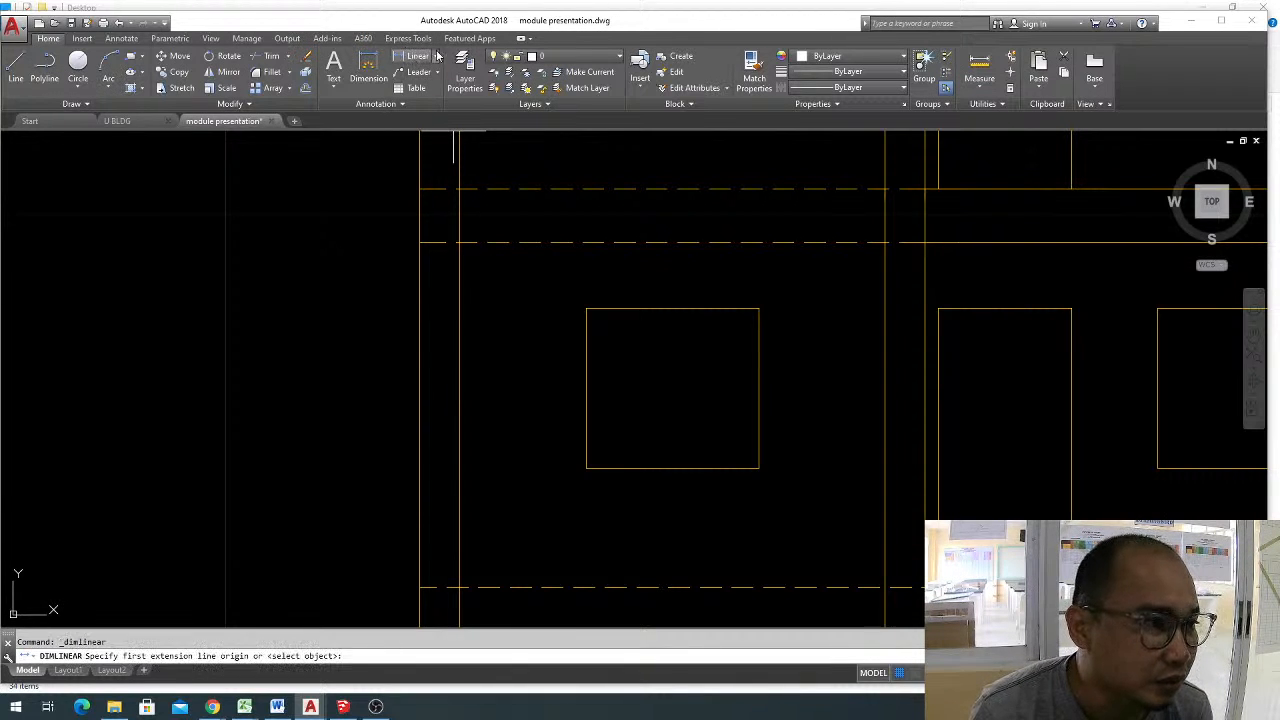
{"action": "left_click", "coordinate": [587, 307]}
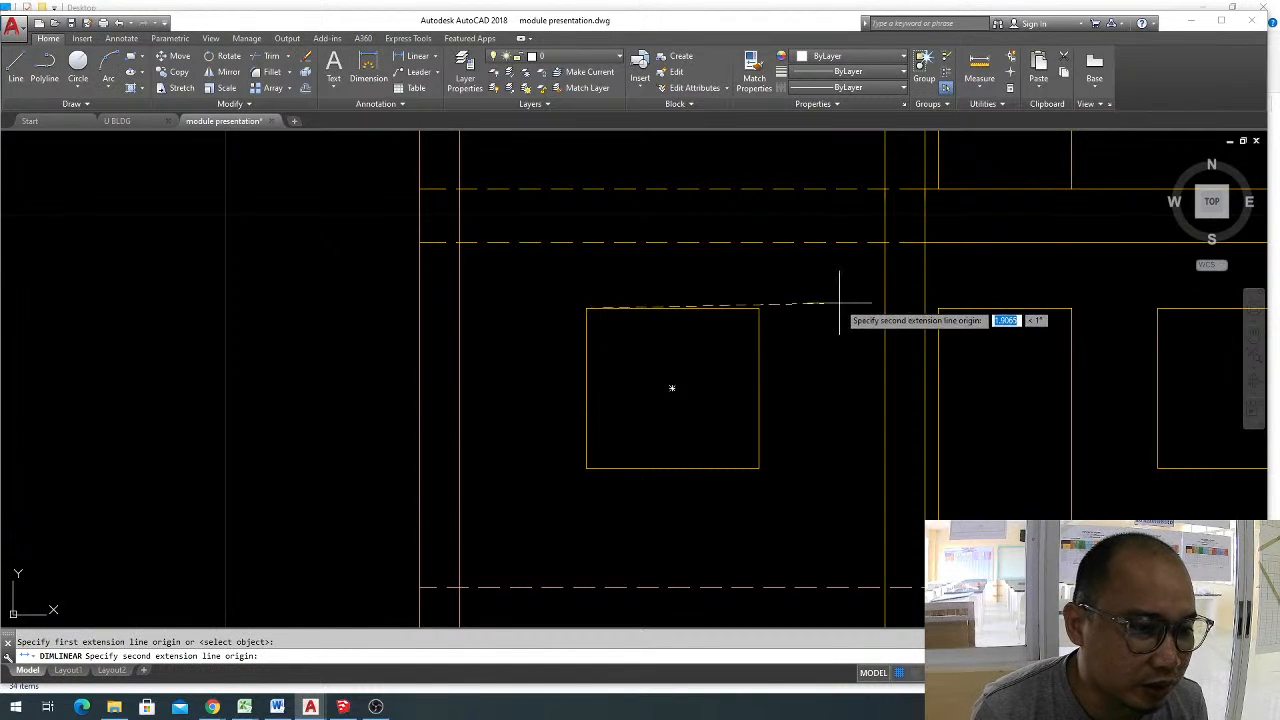
{"action": "left_click", "coordinate": [759, 308]}
{"action": "left_click", "coordinate": [769, 269]}
{"action": "key", "text": "Return"}
{"action": "left_click", "coordinate": [587, 308]}
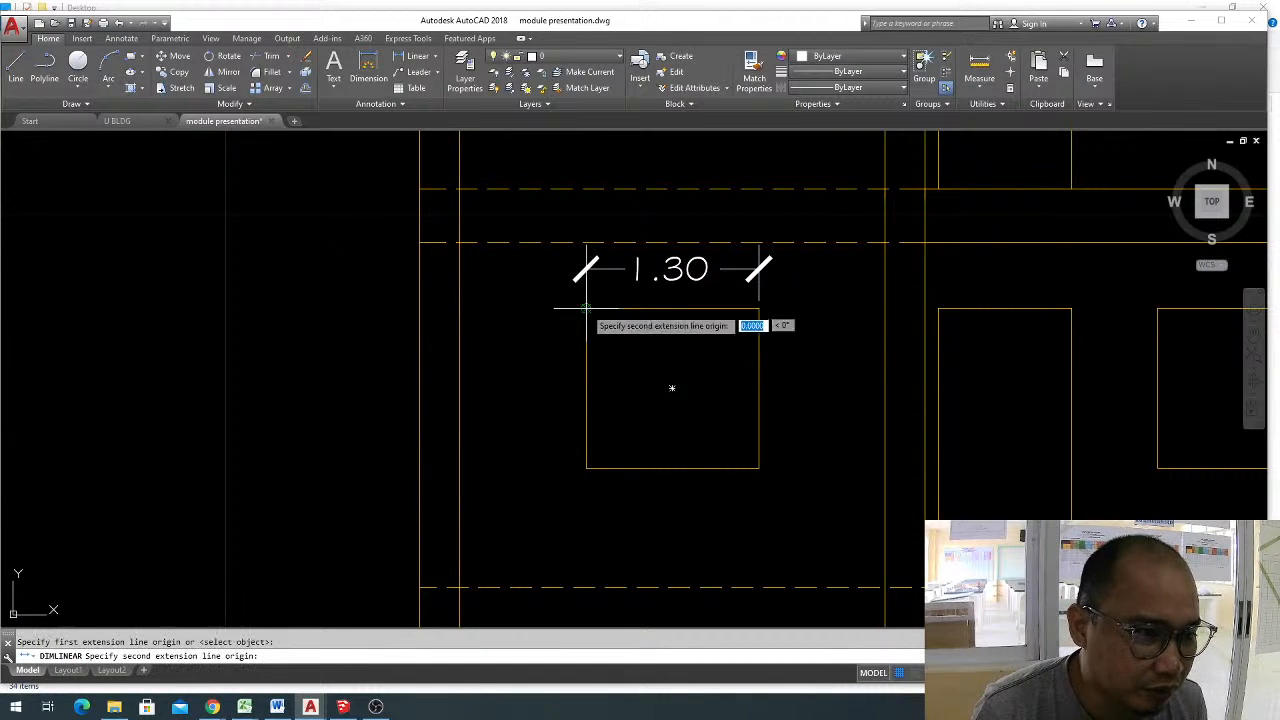
{"action": "left_click", "coordinate": [587, 468]}
{"action": "left_click", "coordinate": [516, 428]}
{"action": "key", "text": "Escape"}
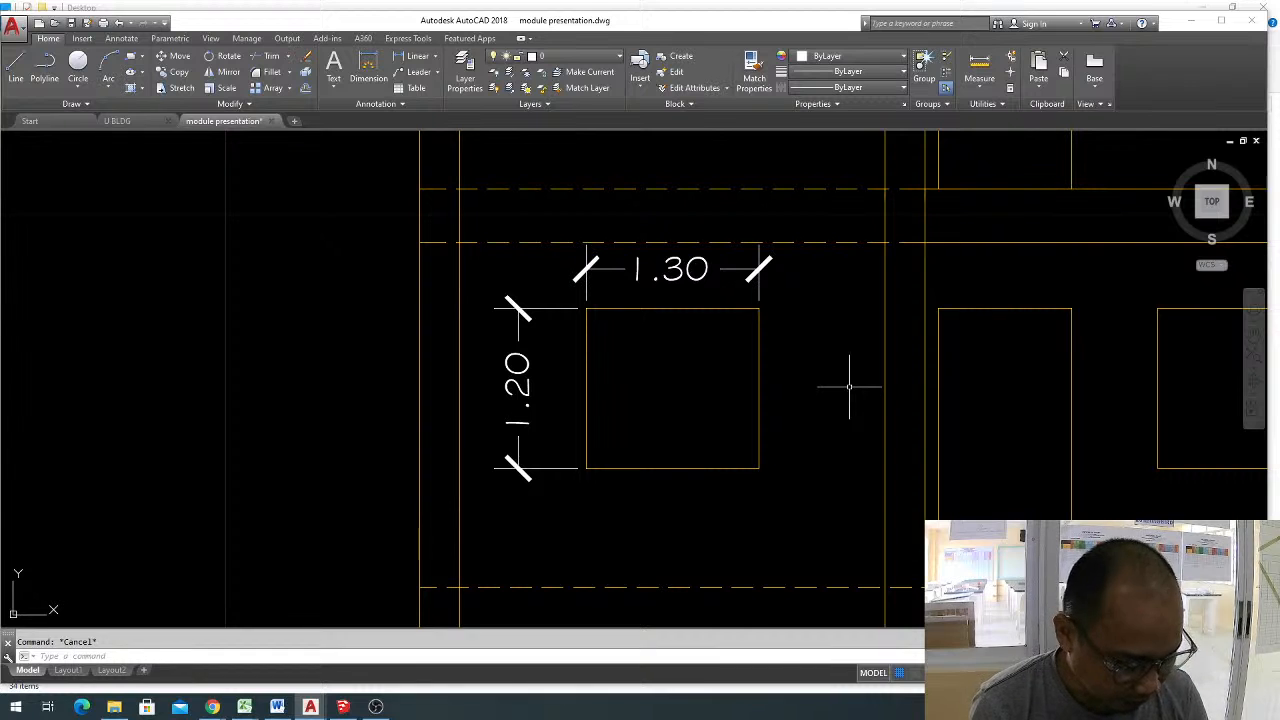
Offset the dimensioned ground-floor window rectangle inward by 0.05.
{"action": "type", "text": "o"}
{"action": "key", "text": "Return"}
{"action": "key", "text": "Escape"}
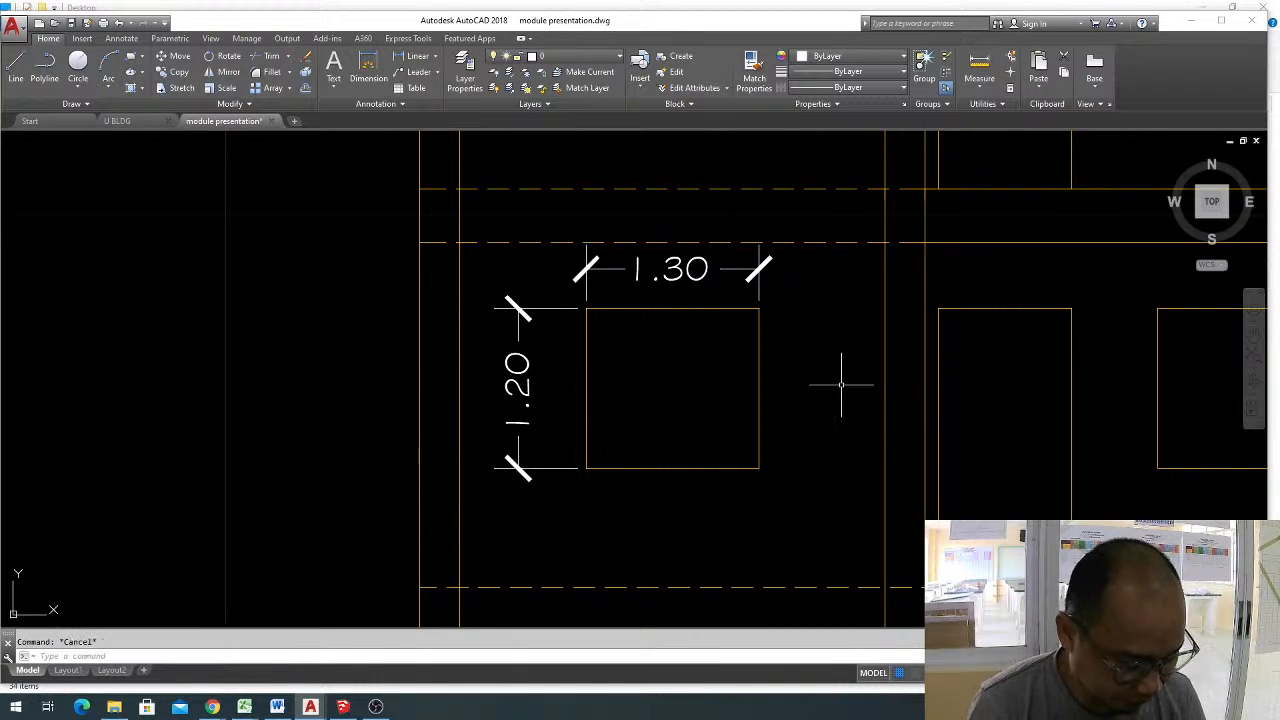
{"action": "type", "text": "o"}
{"action": "key", "text": "Return"}
{"action": "type", "text": ".05"}
{"action": "key", "text": "Return"}
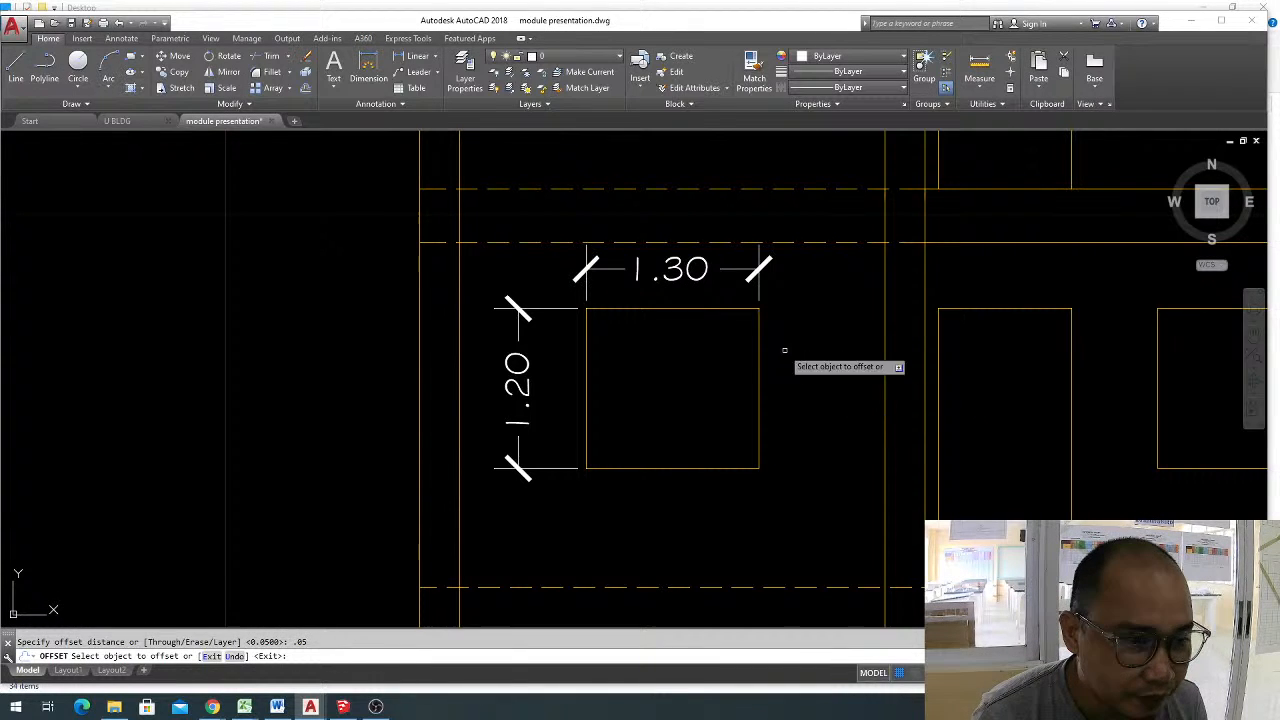
{"action": "left_click", "coordinate": [715, 310]}
{"action": "left_click", "coordinate": [707, 355]}
{"action": "key", "text": "Escape"}
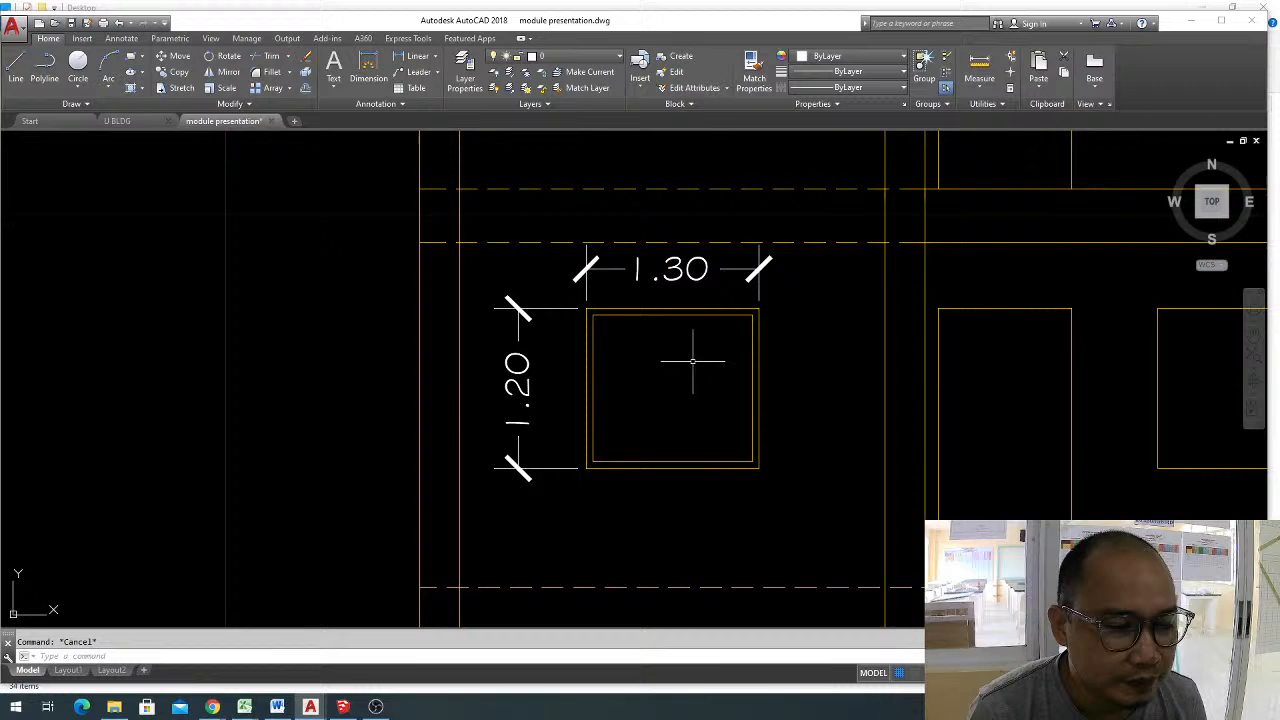
Stretch the ground-floor window's width dimension to the inner rectangle's top midpoint and back to the opening's upper right corner.
{"action": "left_click", "coordinate": [818, 278]}
{"action": "scroll", "coordinate": [742, 296], "scroll_direction": "up", "scroll_amount": 2}
{"action": "left_click", "coordinate": [762, 312]}
{"action": "left_click", "coordinate": [770, 313]}
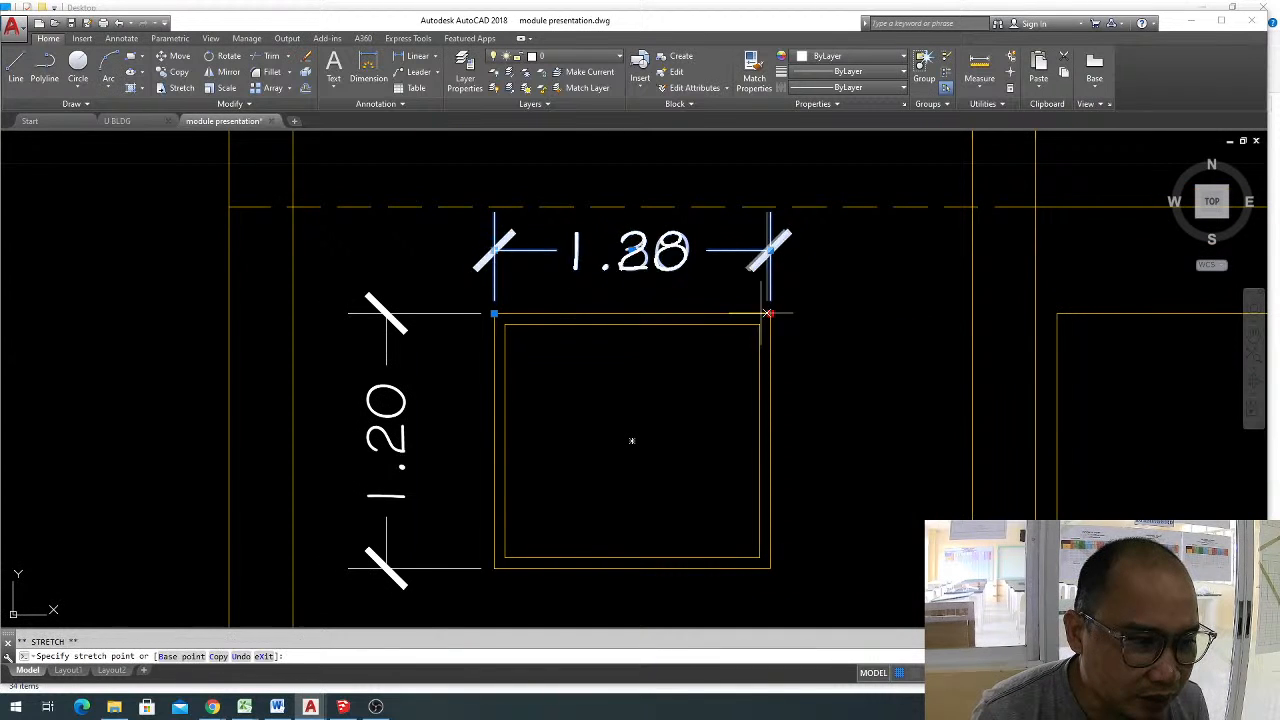
{"action": "left_click", "coordinate": [632, 324]}
{"action": "left_click", "coordinate": [466, 263]}
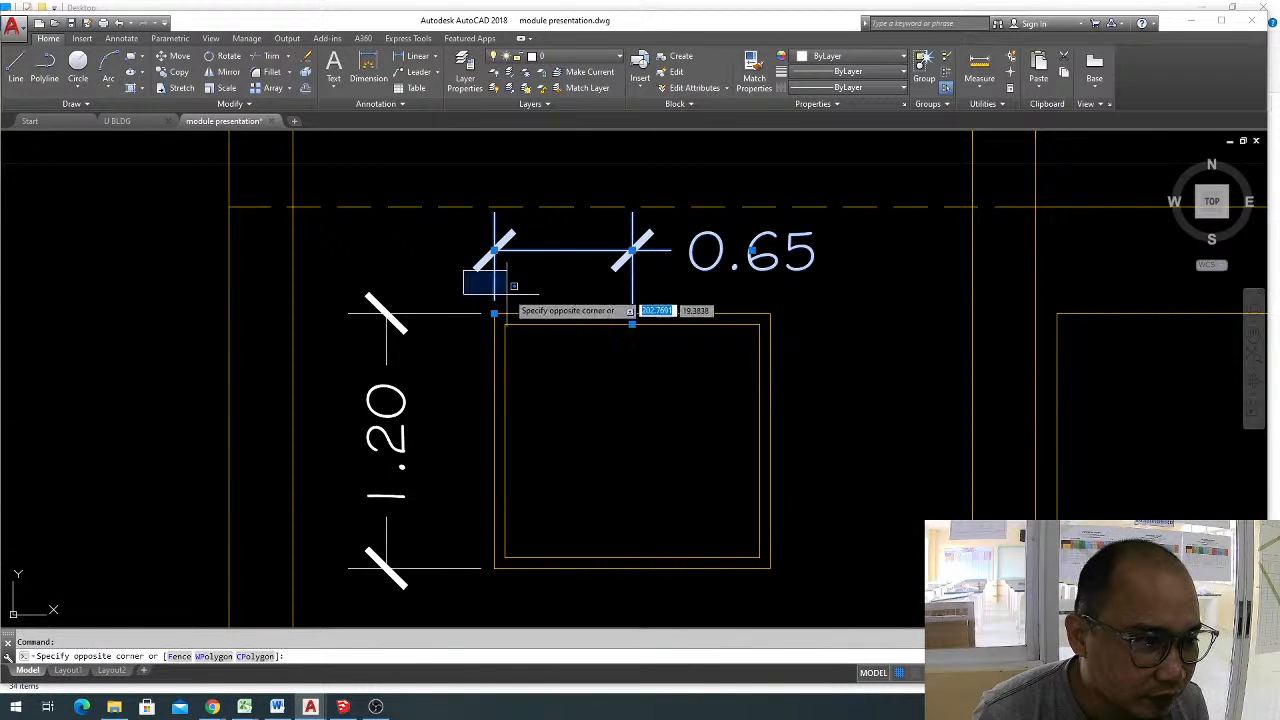
{"action": "left_click", "coordinate": [505, 300]}
{"action": "key", "text": "Escape"}
{"action": "left_click", "coordinate": [676, 300]}
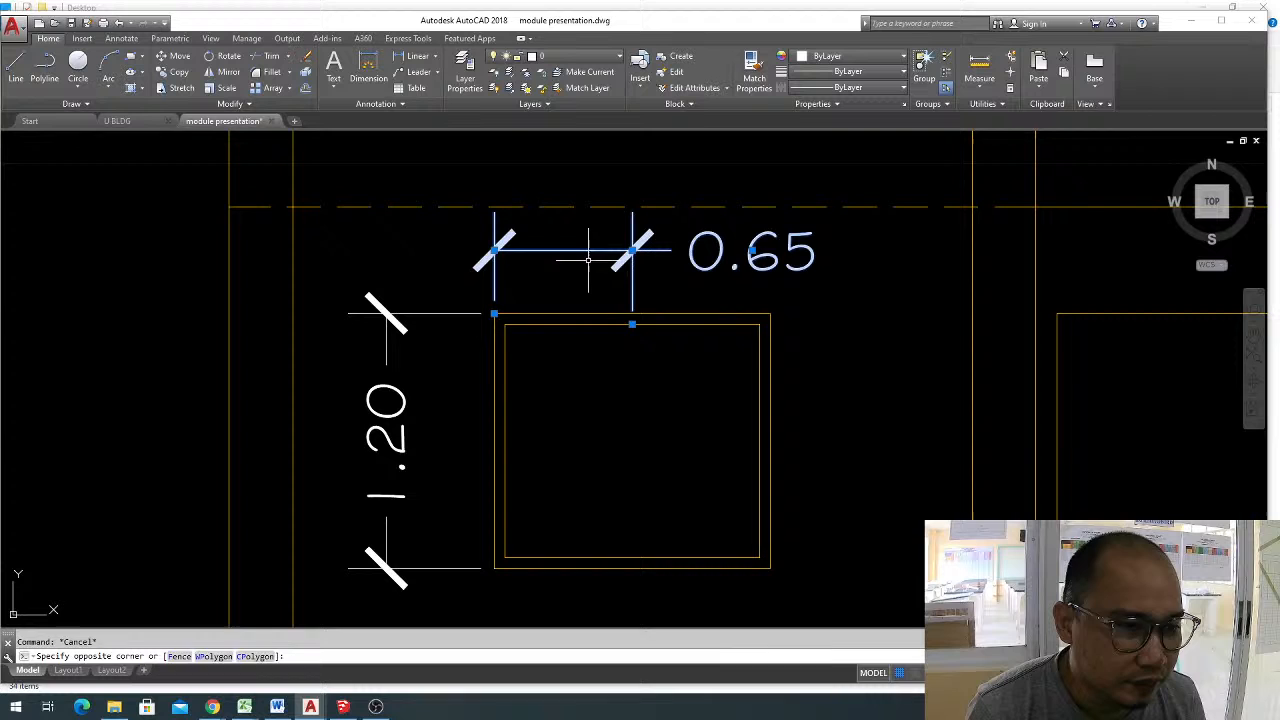
{"action": "left_click", "coordinate": [514, 323]}
{"action": "left_click", "coordinate": [632, 324]}
{"action": "left_click", "coordinate": [770, 313]}
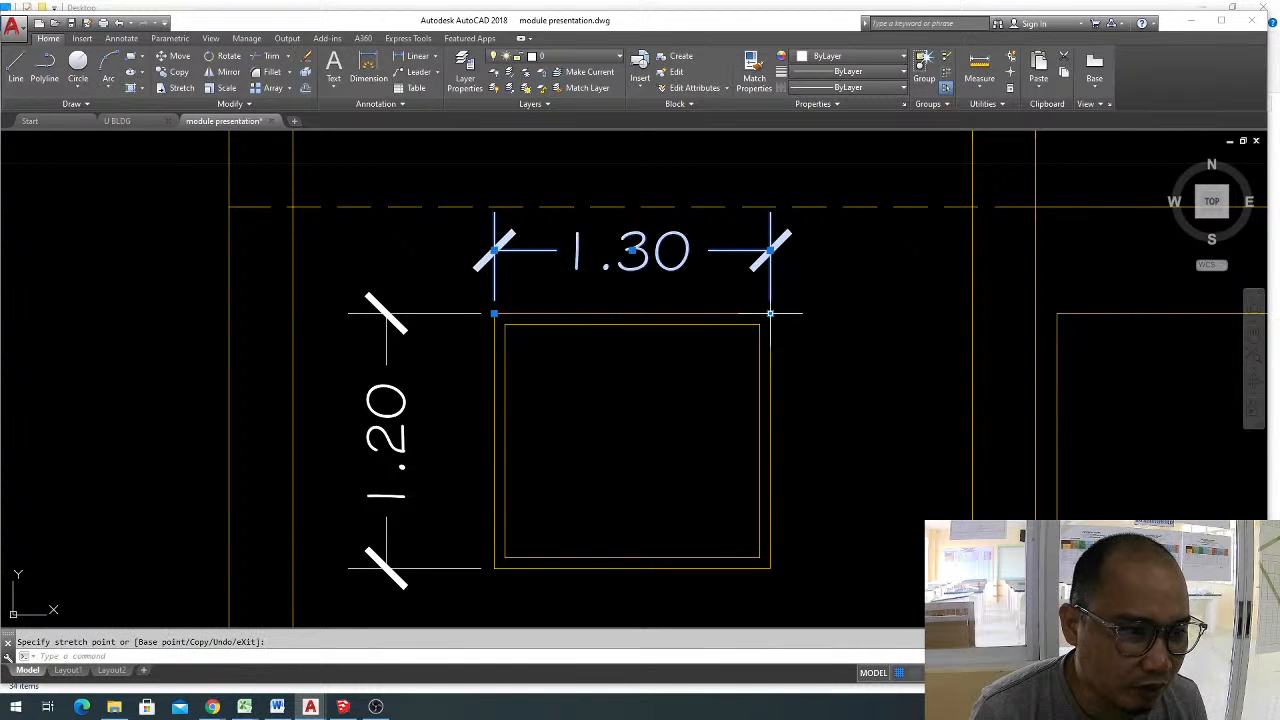
Draw a vertical multiline mullion at scale 0.05 between the bottom and top midpoints of the ground-floor window's inner rectangle.
{"action": "middle_click_drag", "start_coordinate": [596, 350], "coordinate": [668, 316]}
{"action": "key", "text": "Escape"}
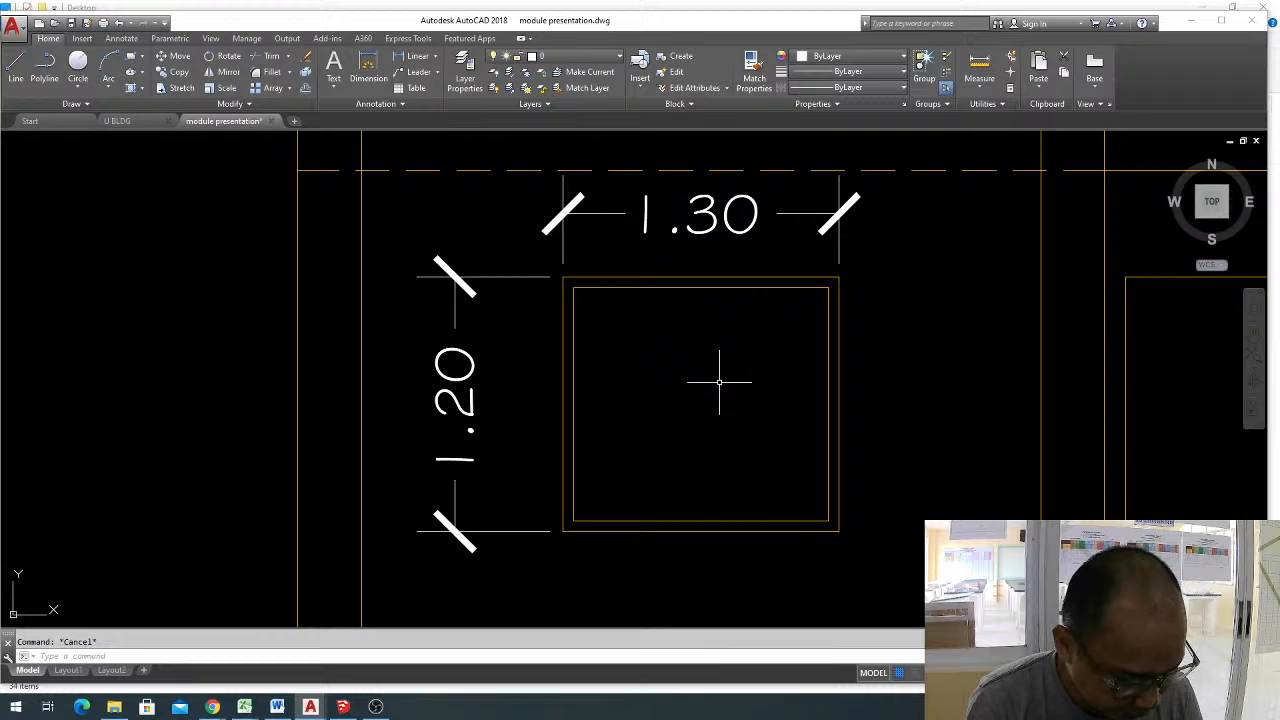
{"action": "type", "text": "ml"}
{"action": "key", "text": "Return"}
{"action": "type", "text": "s"}
{"action": "key", "text": "Return"}
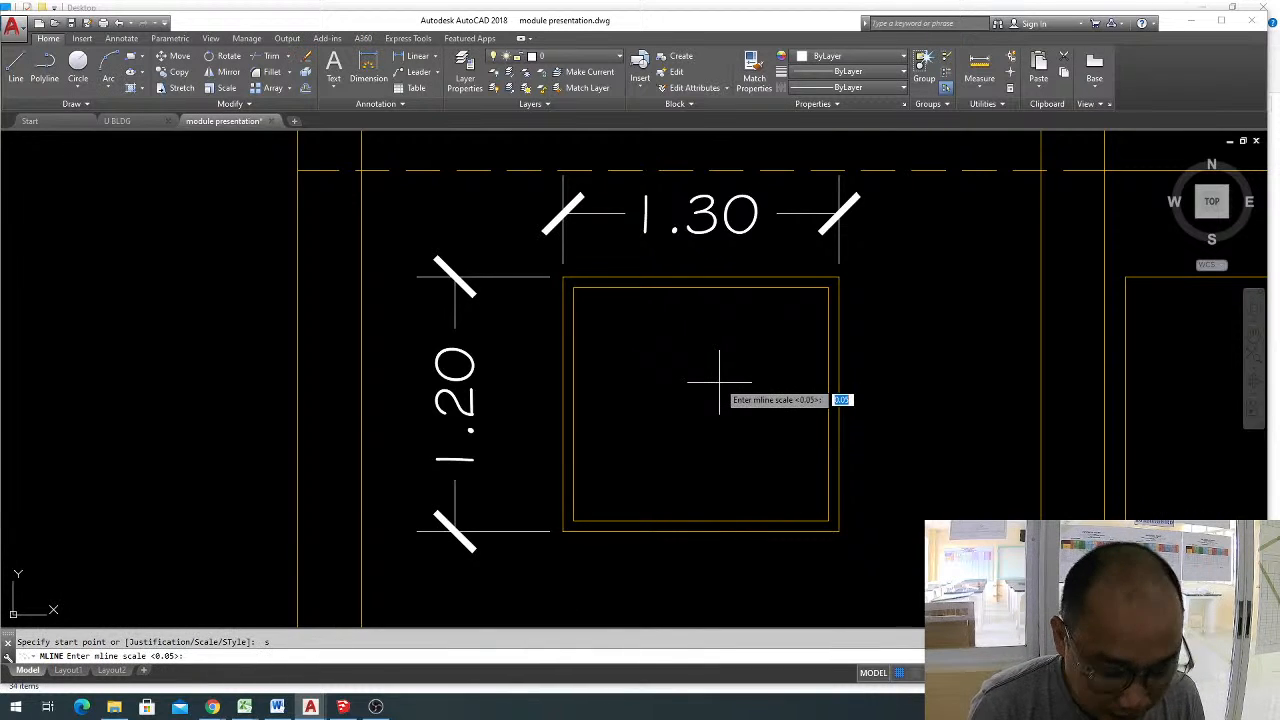
{"action": "key", "text": "Return"}
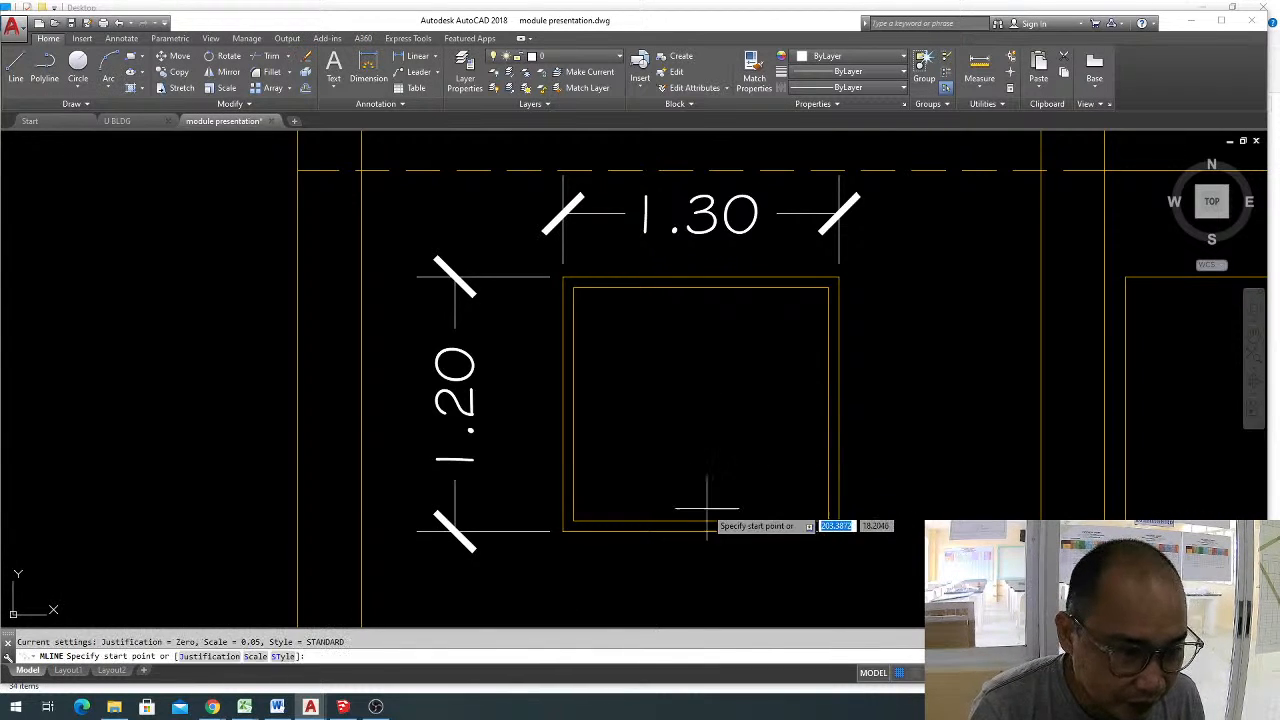
{"action": "left_click", "coordinate": [700, 521]}
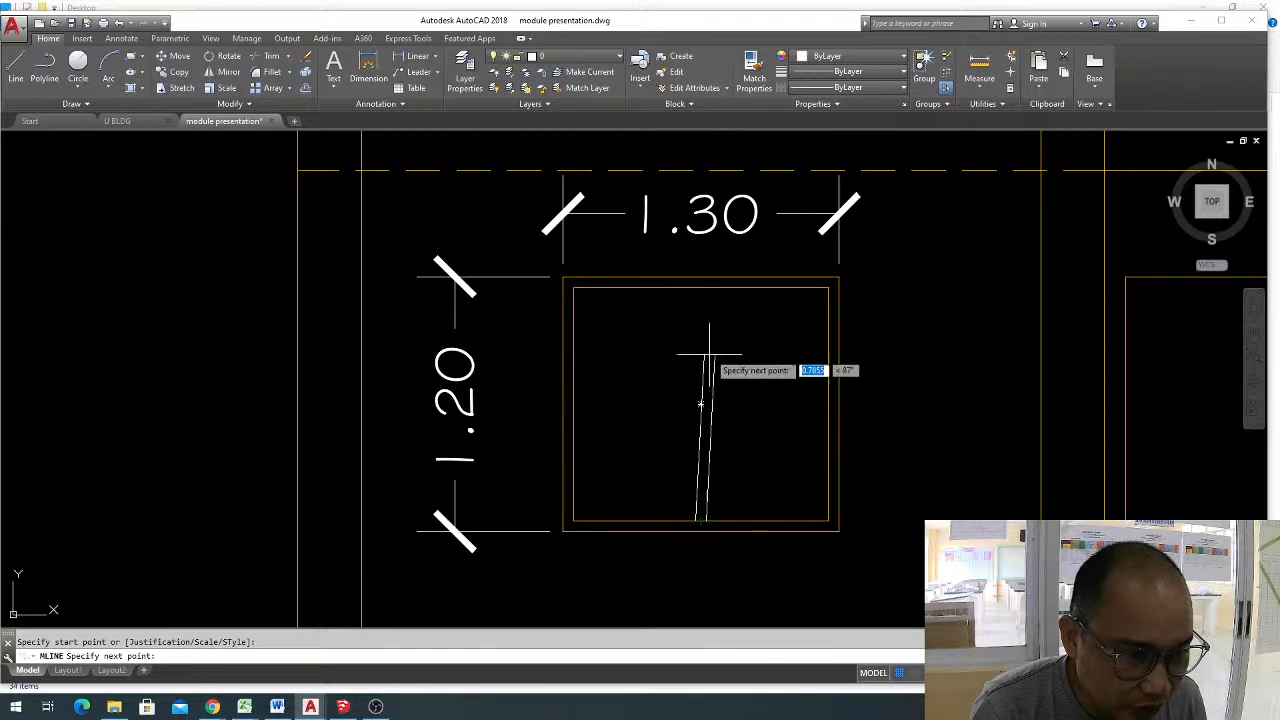
{"action": "left_click", "coordinate": [700, 288]}
{"action": "key", "text": "Return"}
{"action": "left_click", "coordinate": [791, 463]}
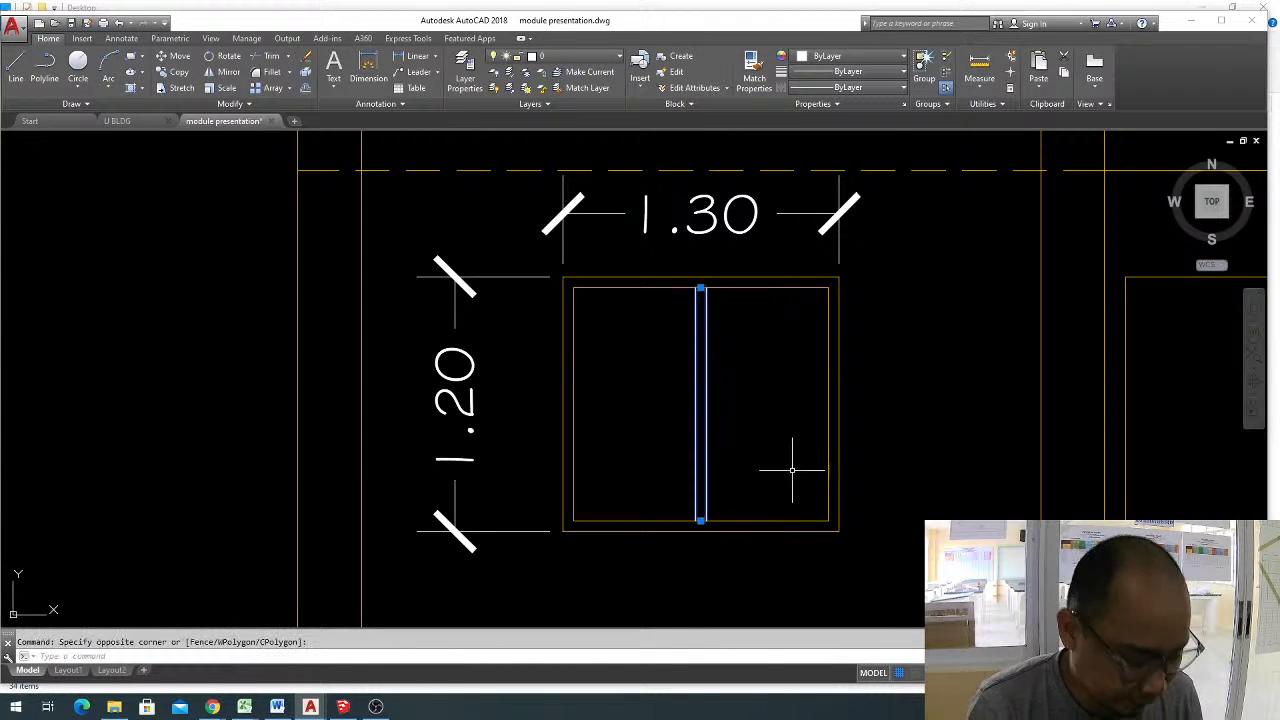
{"action": "key", "text": "Escape"}
Explode the ground-floor window's inner rectangle into separate lines.
{"action": "type", "text": "tr"}
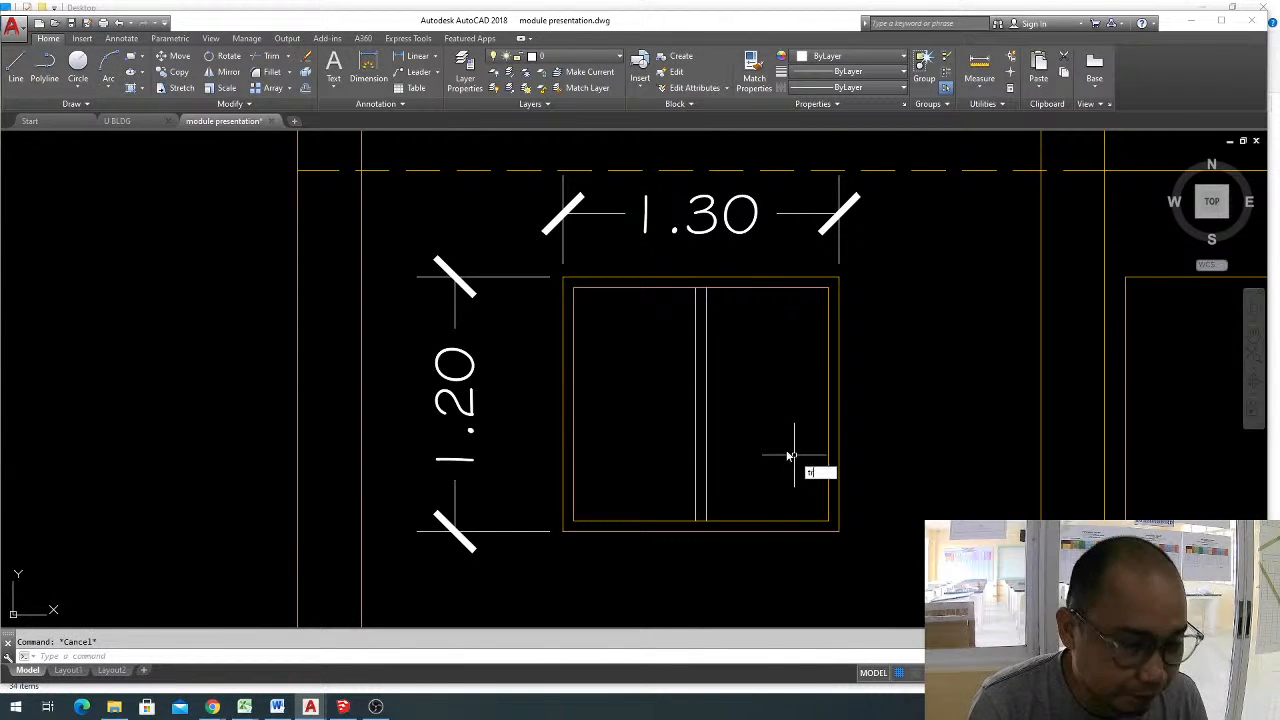
{"action": "key", "text": "Return"}
{"action": "scroll", "coordinate": [700, 288], "scroll_direction": "up", "scroll_amount": 2}
{"action": "left_click", "coordinate": [696, 292]}
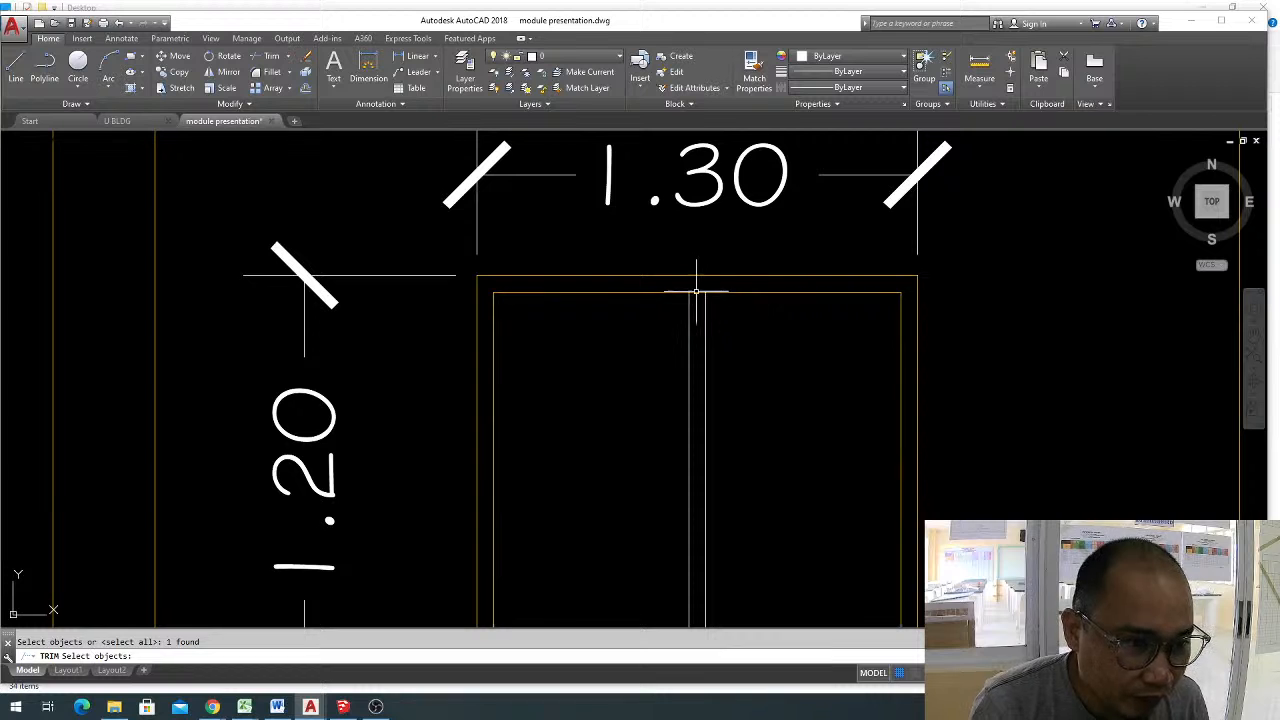
{"action": "right_click", "coordinate": [705, 305]}
{"action": "left_click", "coordinate": [760, 345]}
{"action": "type", "text": "x"}
{"action": "key", "text": "Return"}
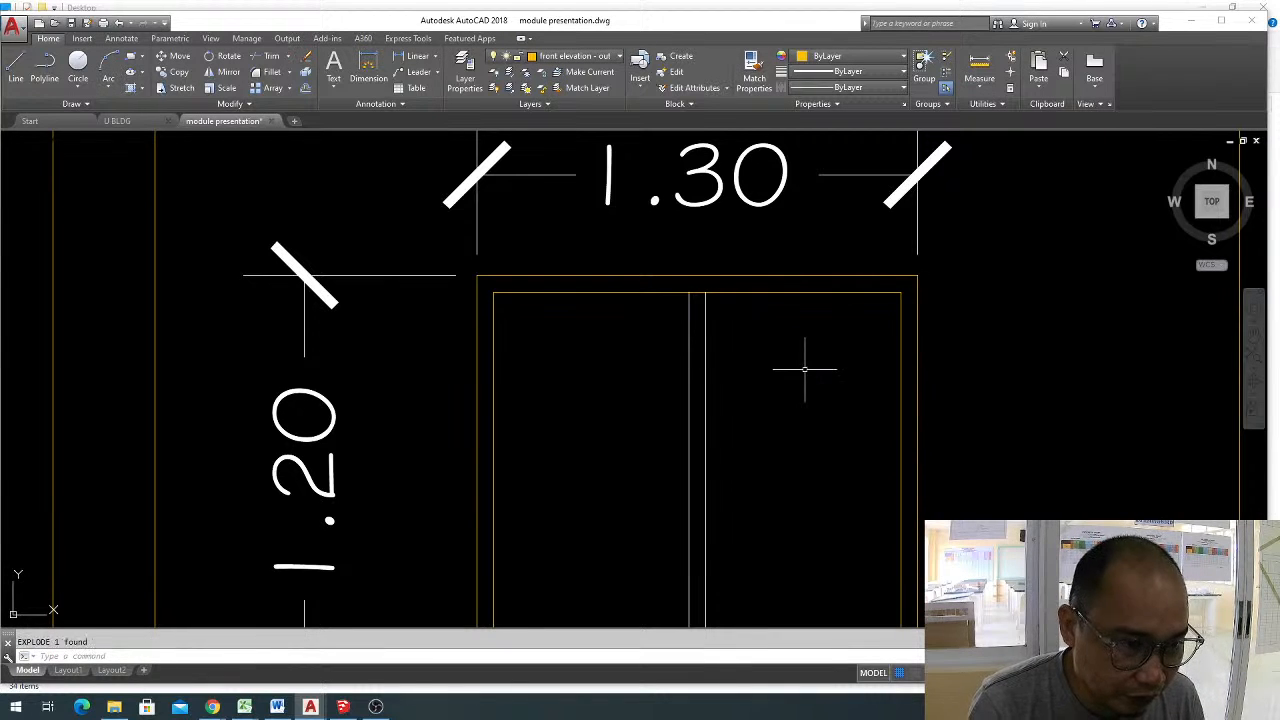
Trim the inner frame's top and bottom lines between the two mullion lines to separate the two panes.
{"action": "key", "text": "Escape"}
{"action": "type", "text": "tr"}
{"action": "key", "text": "Return"}
{"action": "key", "text": "Return"}
{"action": "left_click", "coordinate": [697, 297]}
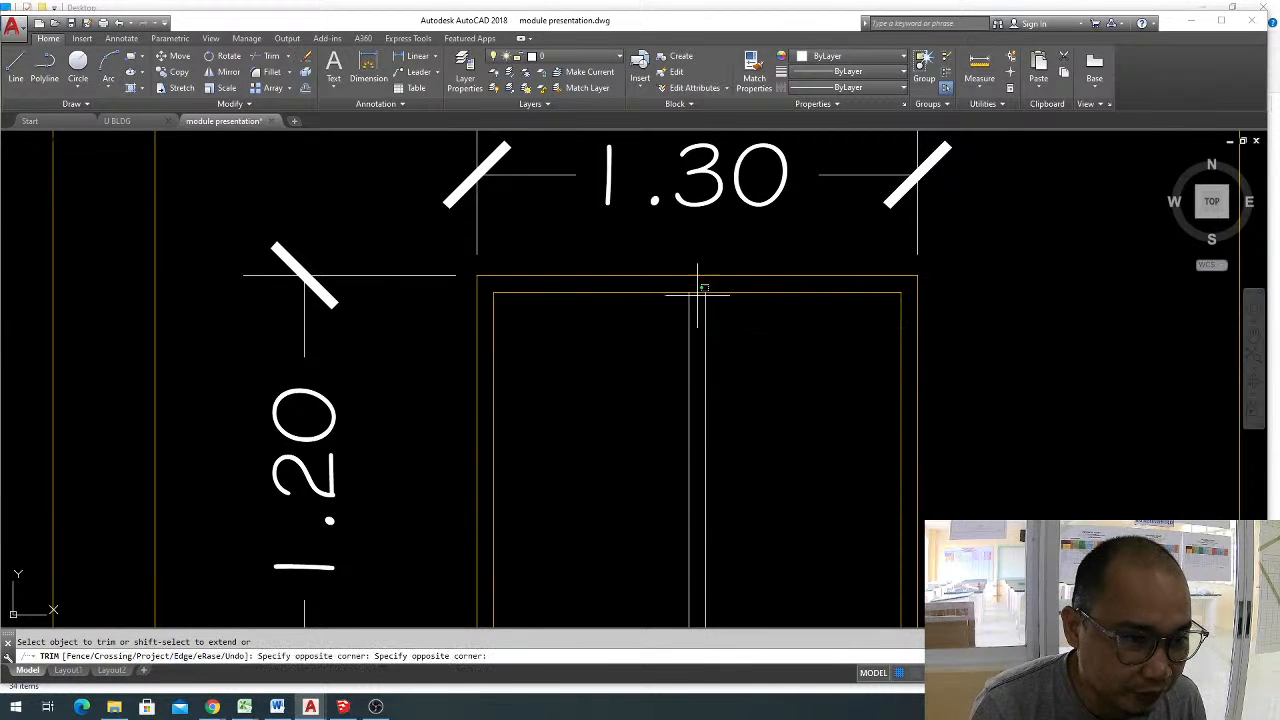
{"action": "left_click", "coordinate": [695, 286]}
{"action": "scroll", "coordinate": [698, 279], "scroll_direction": "down", "scroll_amount": 4}
{"action": "scroll", "coordinate": [701, 431], "scroll_direction": "up", "scroll_amount": 4}
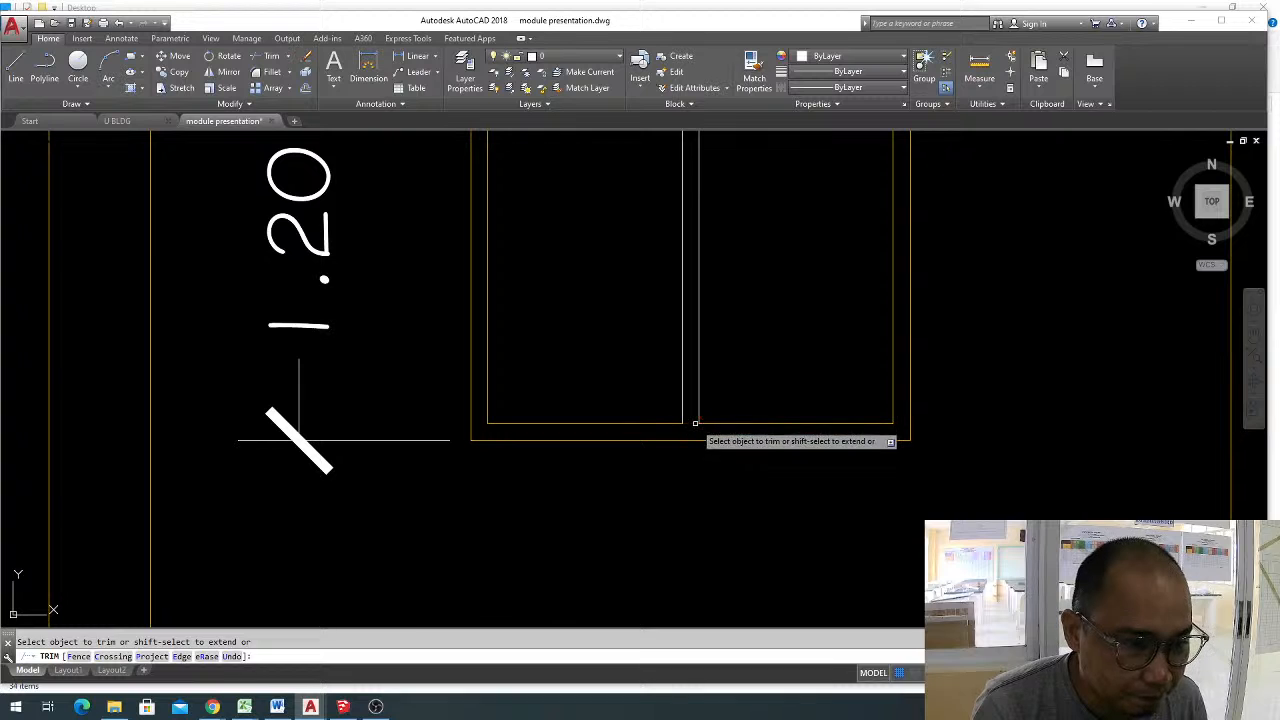
{"action": "scroll", "coordinate": [694, 432], "scroll_direction": "down", "scroll_amount": 4}
{"action": "key", "text": "Escape"}
Match the upper-floor window's green sash line properties onto the upper inner frame lines and the mullion lines of the ground-floor window.
{"action": "scroll", "coordinate": [705, 289], "scroll_direction": "up", "scroll_amount": 2}
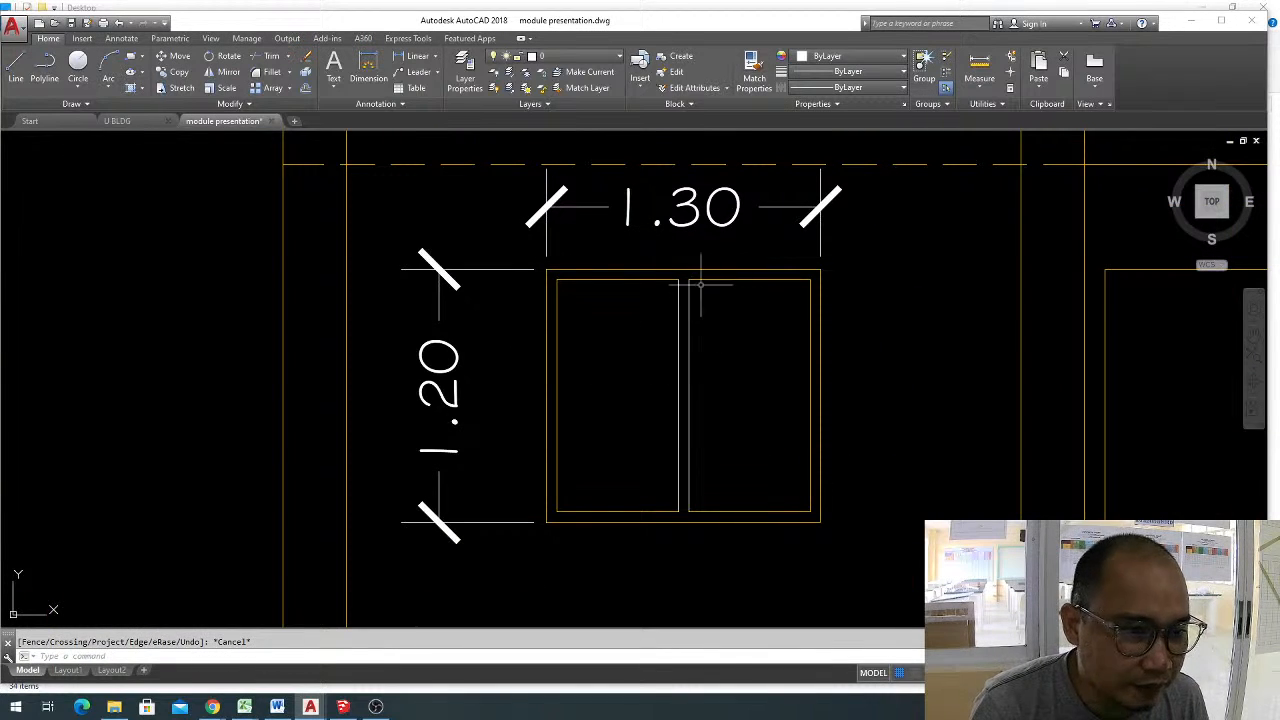
{"action": "type", "text": "ma"}
{"action": "key", "text": "Return"}
{"action": "scroll", "coordinate": [703, 351], "scroll_direction": "down", "scroll_amount": 3}
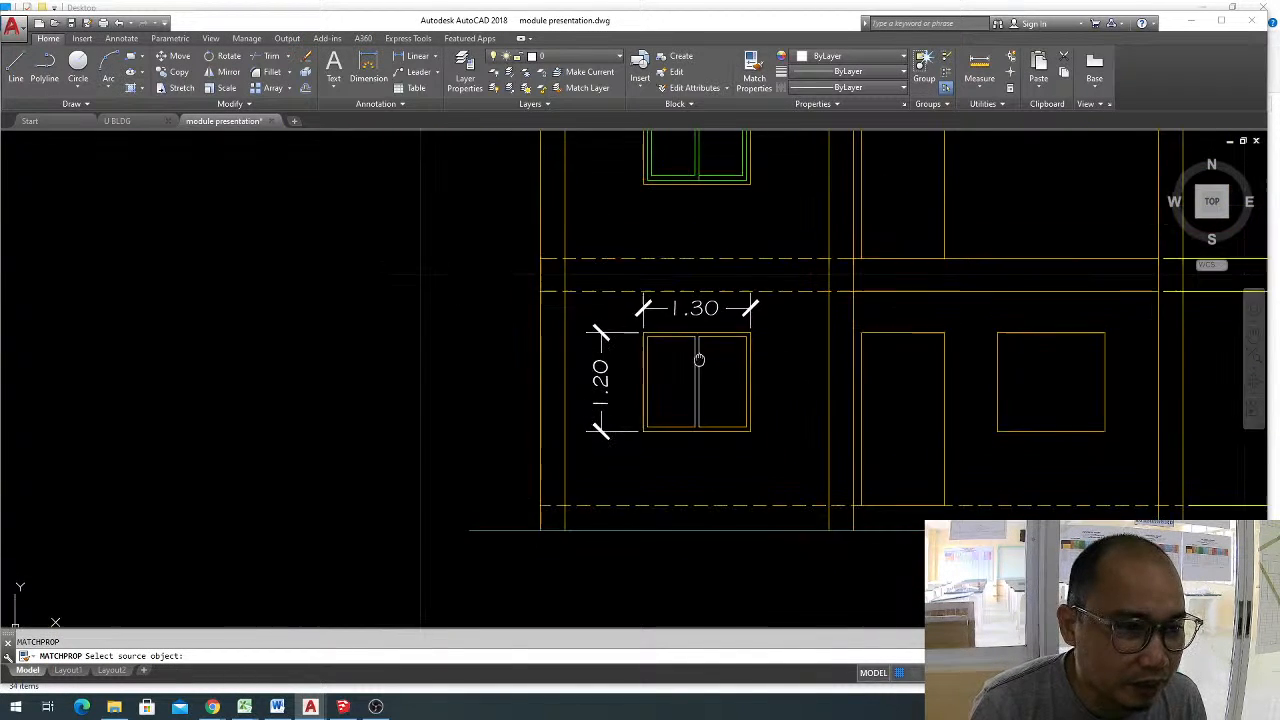
{"action": "scroll", "coordinate": [699, 158], "scroll_direction": "up", "scroll_amount": 4}
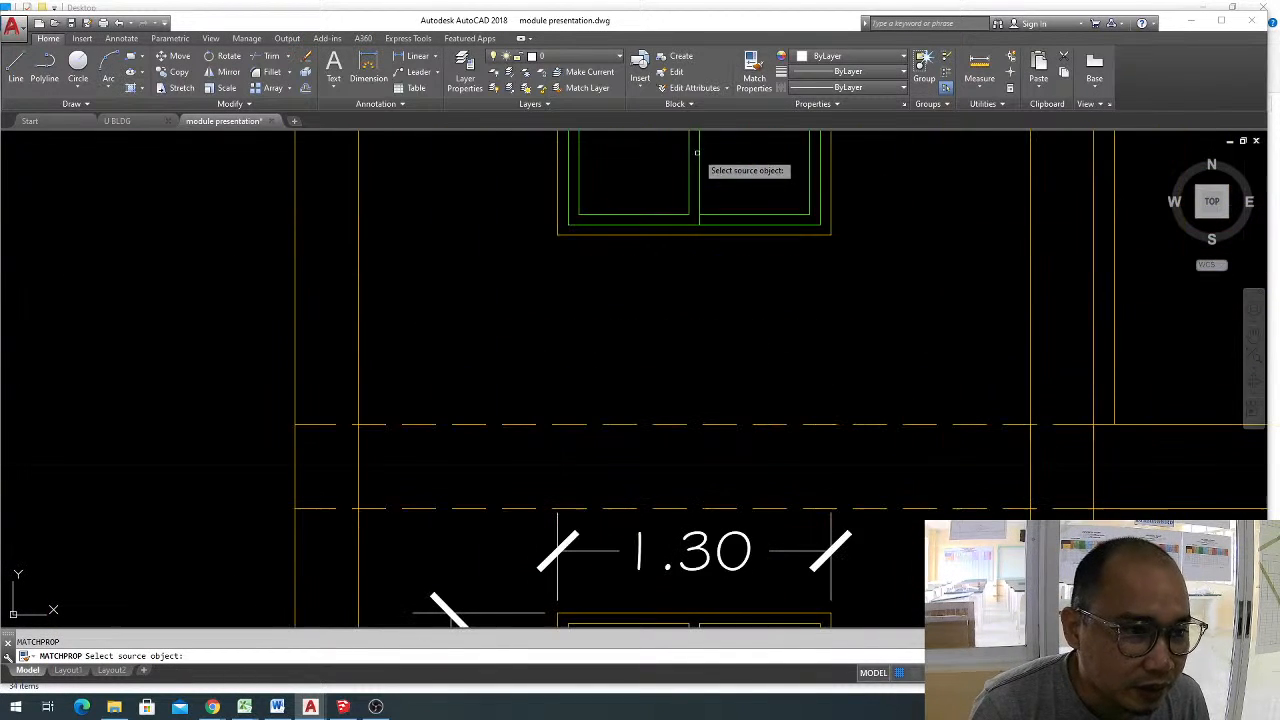
{"action": "left_click", "coordinate": [672, 213]}
{"action": "scroll", "coordinate": [671, 446], "scroll_direction": "down", "scroll_amount": 2}
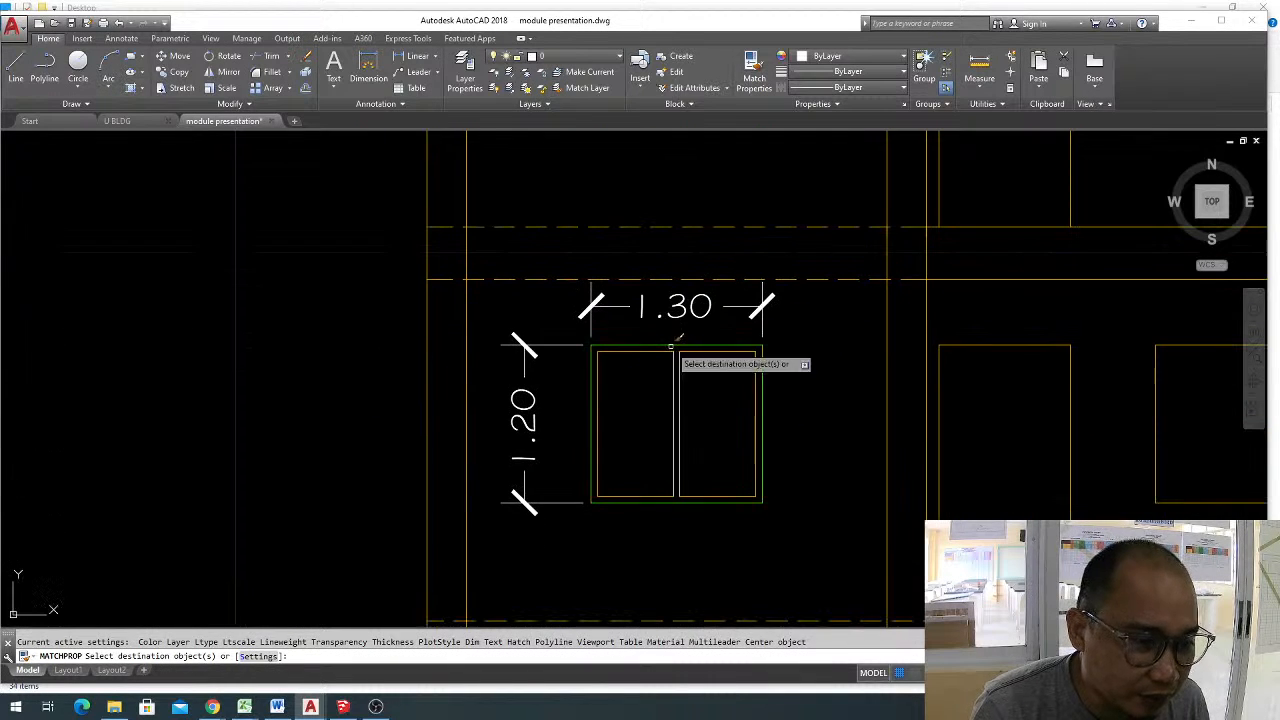
{"action": "scroll", "coordinate": [640, 375], "scroll_direction": "up", "scroll_amount": 2}
{"action": "left_click", "coordinate": [777, 414]}
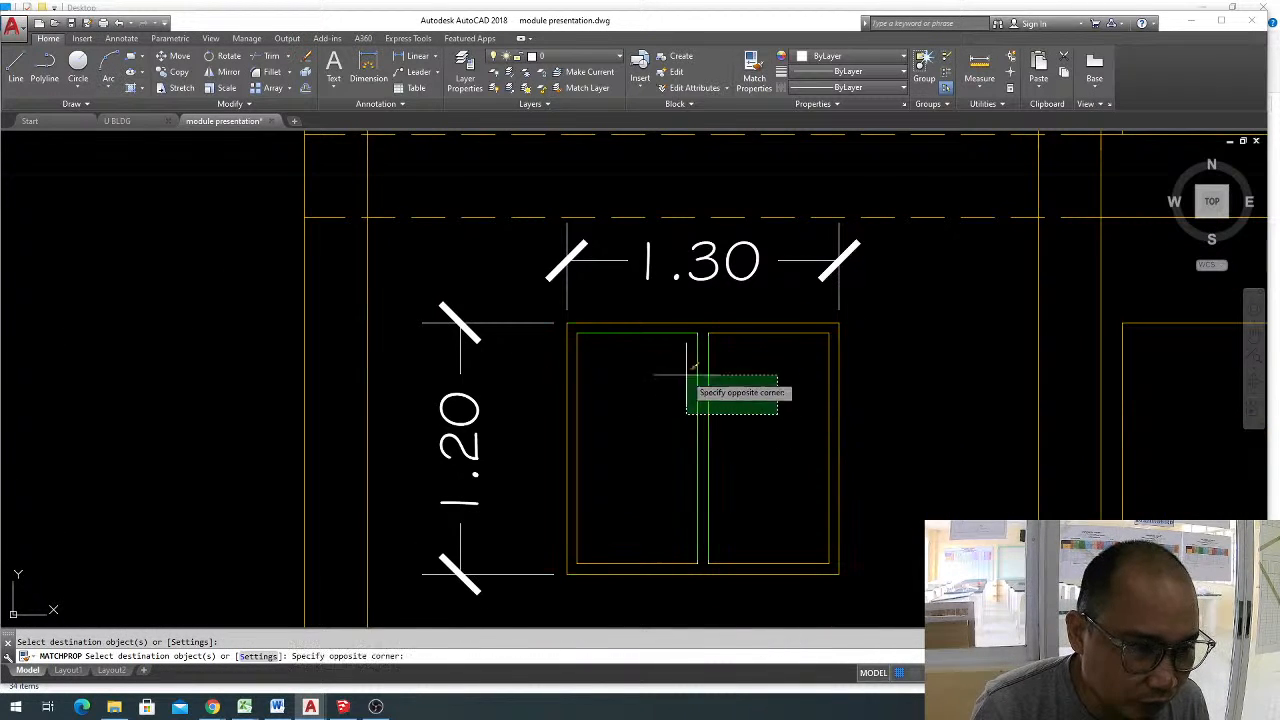
{"action": "left_click", "coordinate": [686, 375]}
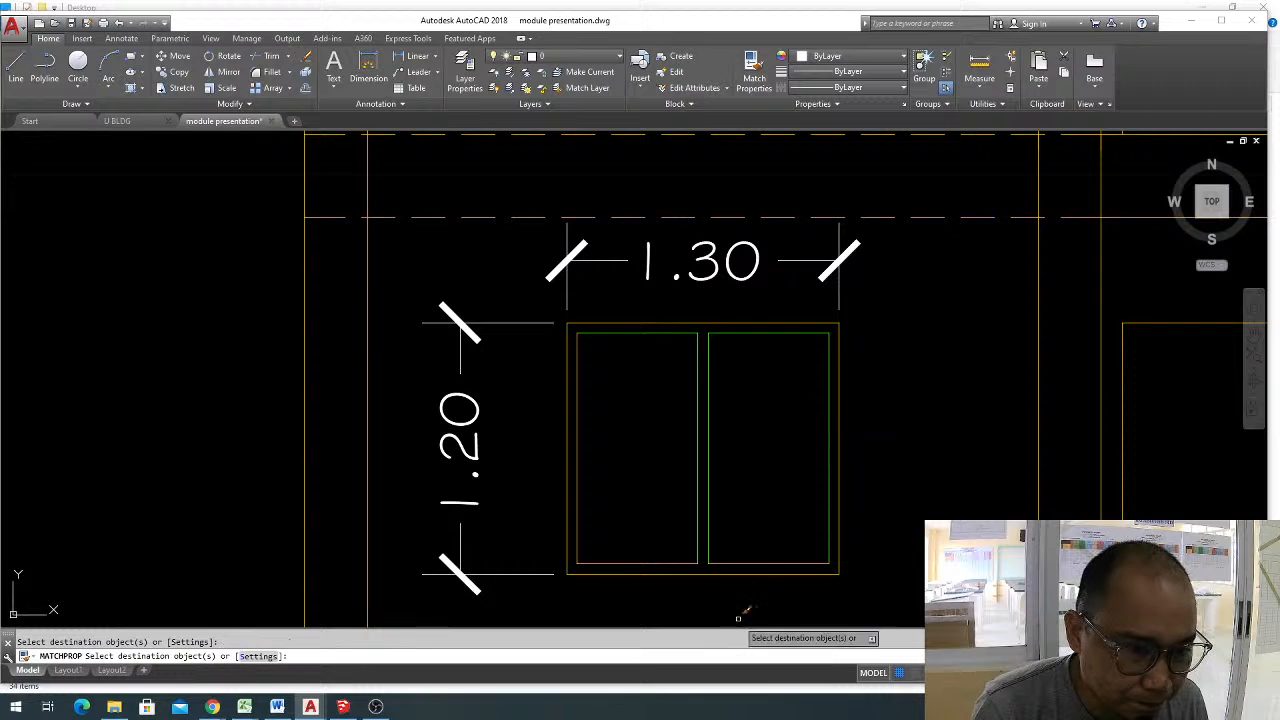
Apply the same green sash properties to the remaining inner frame lines, including the bottom lines of both panes.
{"action": "left_click", "coordinate": [738, 570]}
{"action": "left_click", "coordinate": [708, 547]}
{"action": "left_click", "coordinate": [690, 565]}
{"action": "left_click", "coordinate": [667, 551]}
{"action": "left_click", "coordinate": [609, 506]}
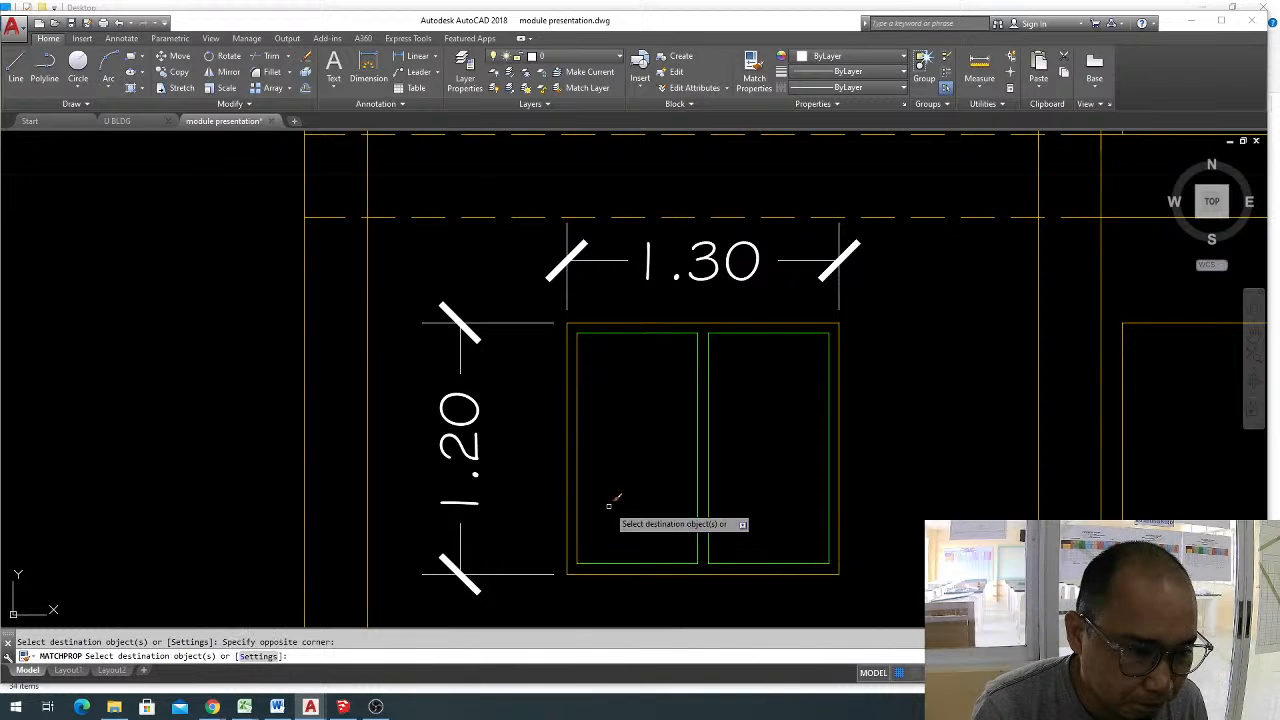
{"action": "key", "text": "Escape"}
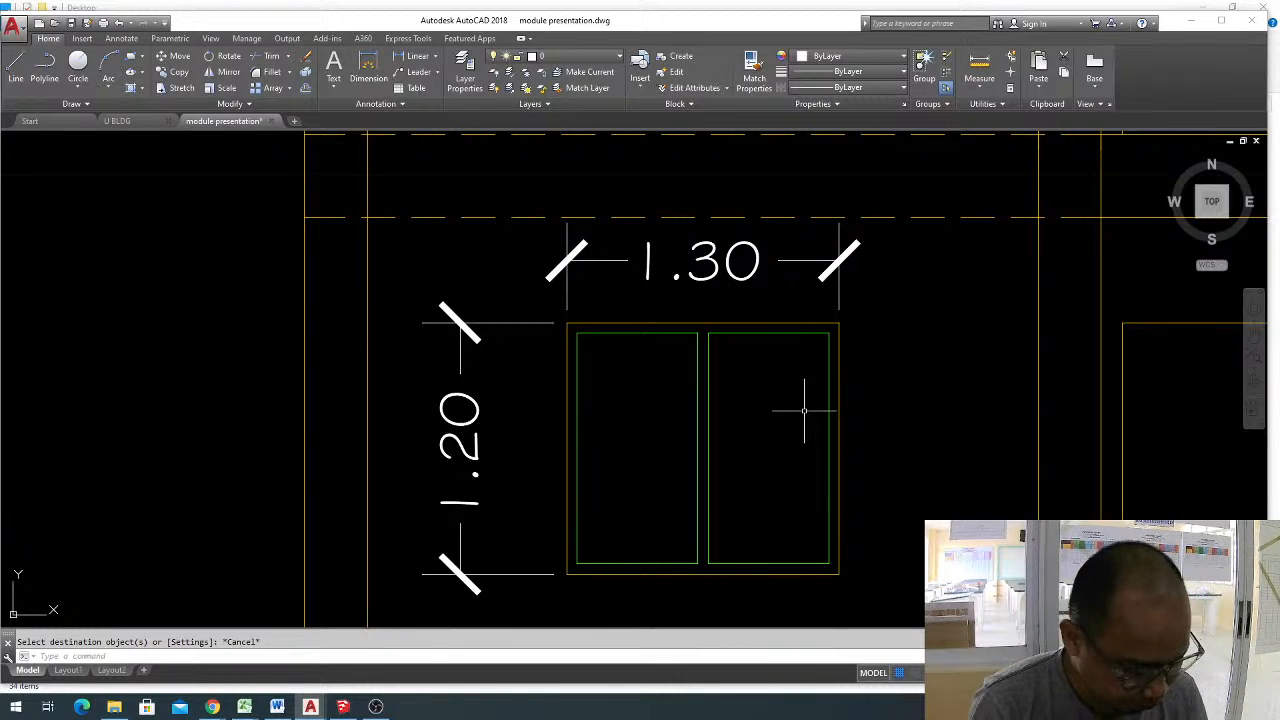
Offset the vertical side lines of both ground-floor window panes inward by 0.025.
{"action": "key", "text": "Escape"}
{"action": "type", "text": "o"}
{"action": "key", "text": "Return"}
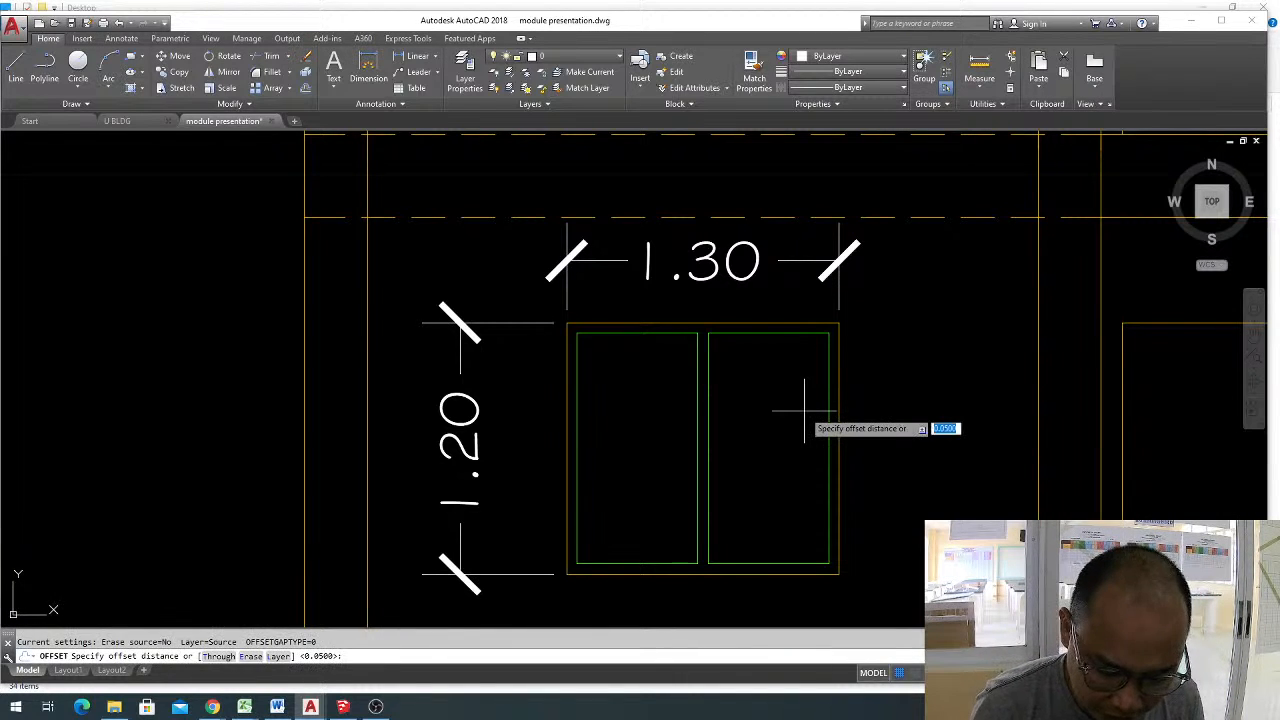
{"action": "type", "text": ".025"}
{"action": "key", "text": "Return"}
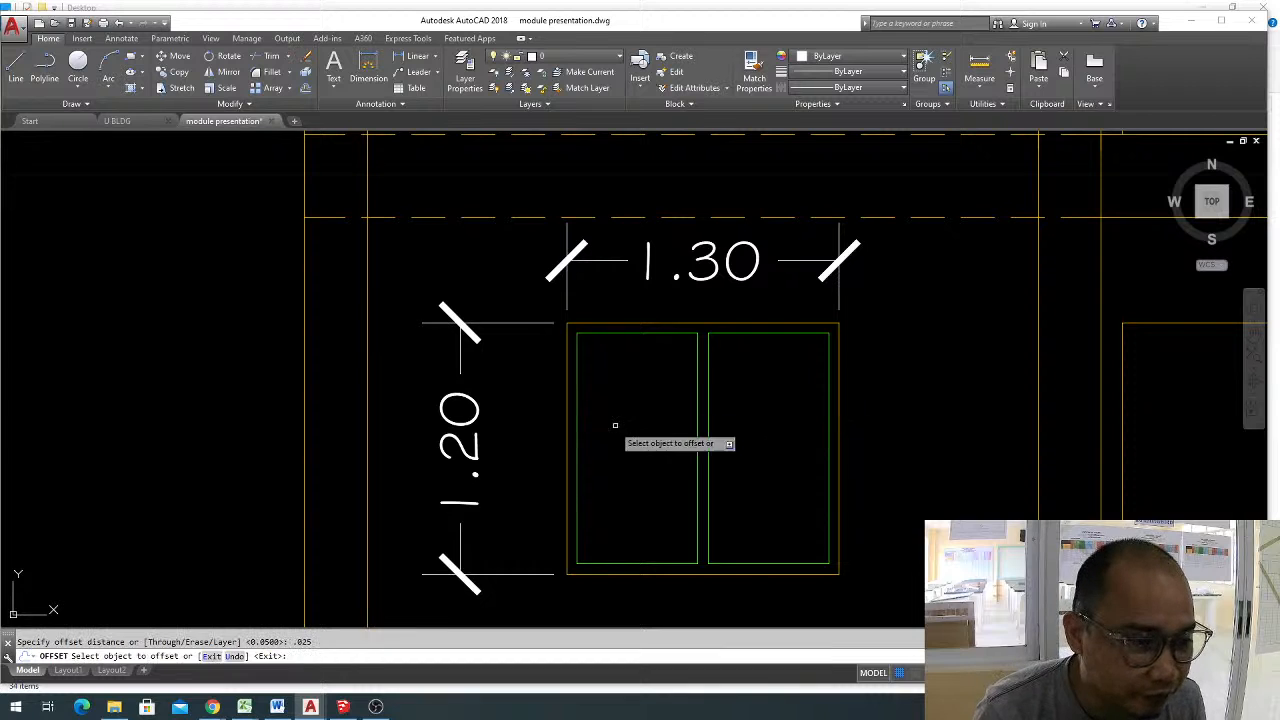
{"action": "left_click", "coordinate": [577, 437]}
{"action": "left_click", "coordinate": [598, 440]}
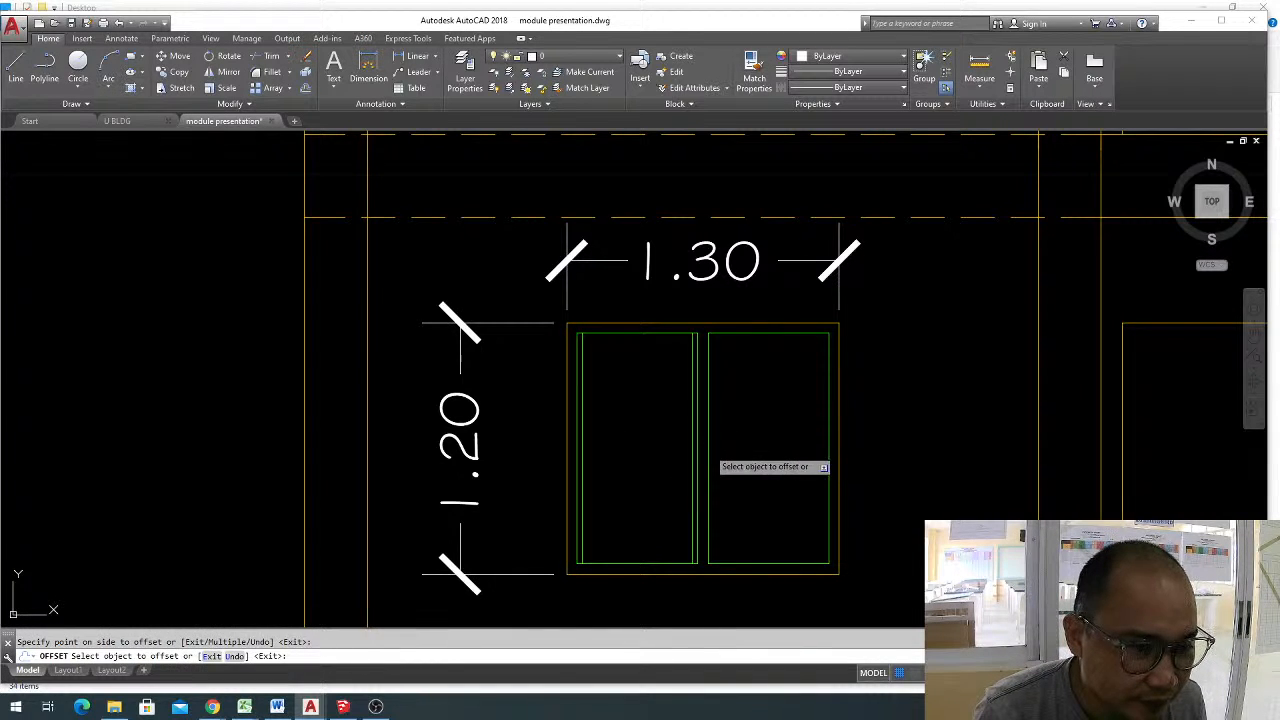
{"action": "left_click", "coordinate": [708, 447]}
{"action": "left_click", "coordinate": [750, 451]}
{"action": "left_click", "coordinate": [829, 449]}
{"action": "left_click", "coordinate": [764, 462]}
{"action": "key", "text": "Escape"}
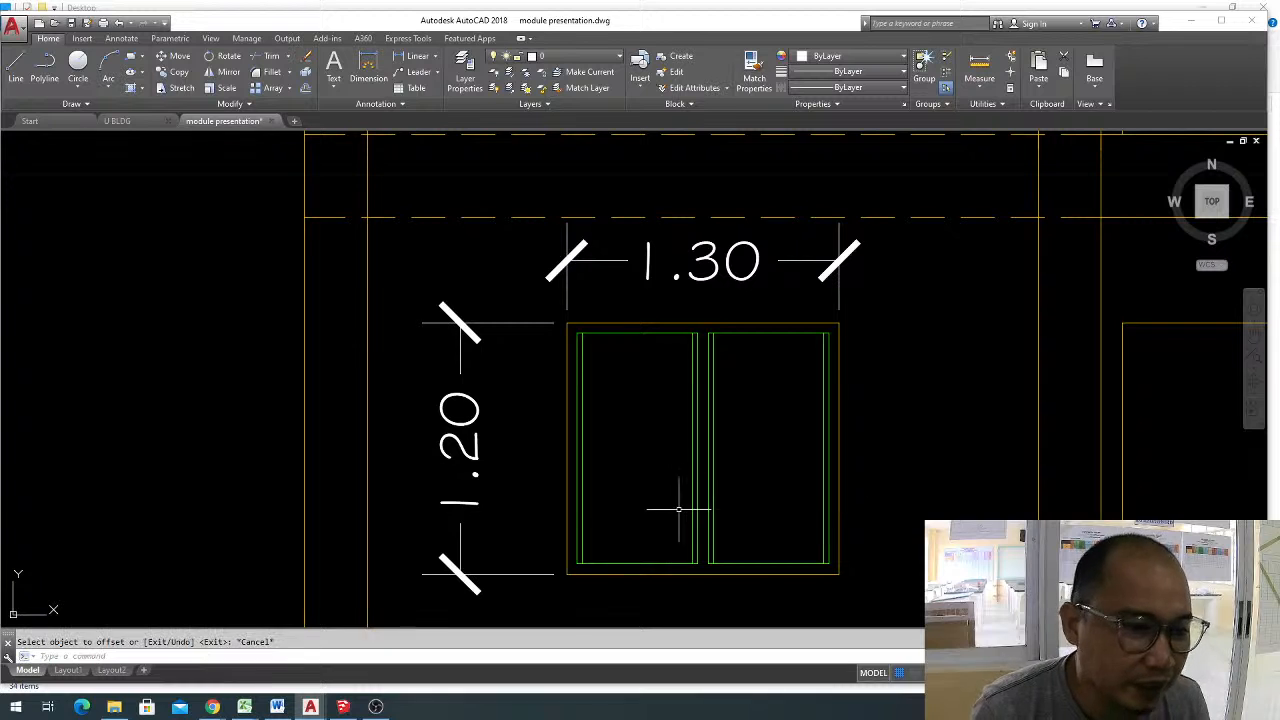
Set the Offset distance to 0.1 and leave the command.
{"action": "middle_click_drag", "start_coordinate": [667, 511], "coordinate": [737, 451]}
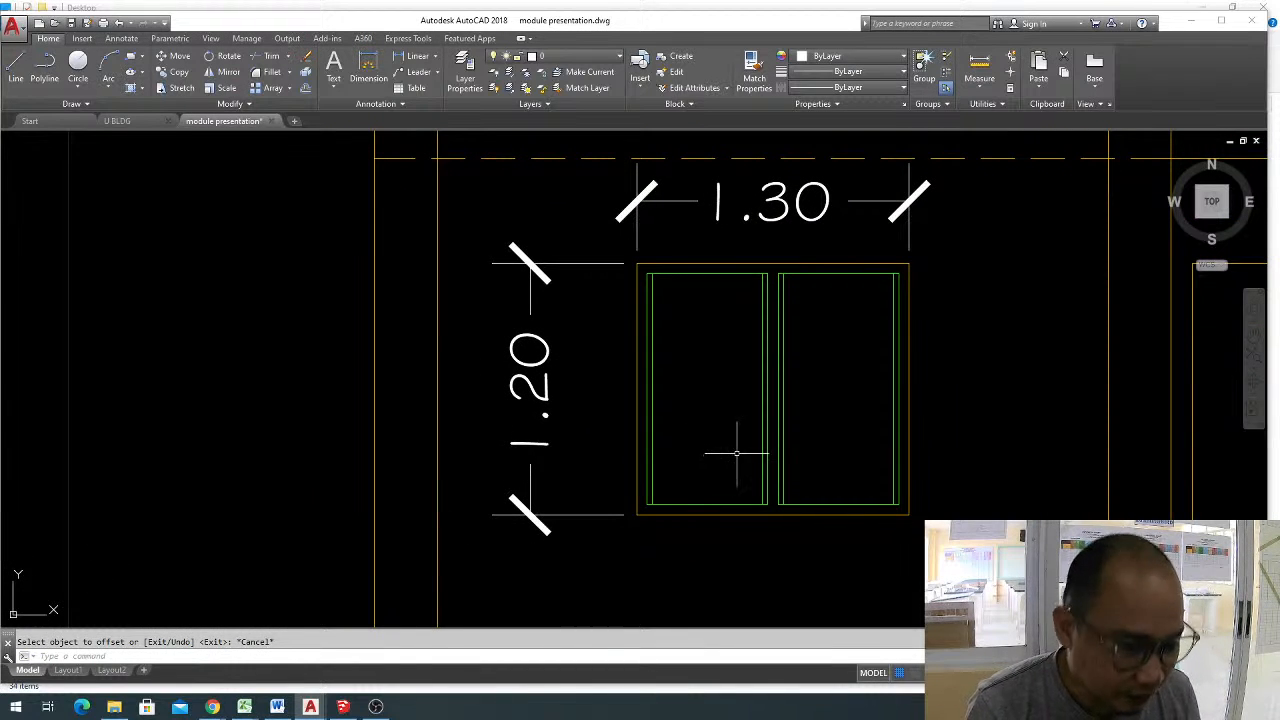
{"action": "key", "text": "Return"}
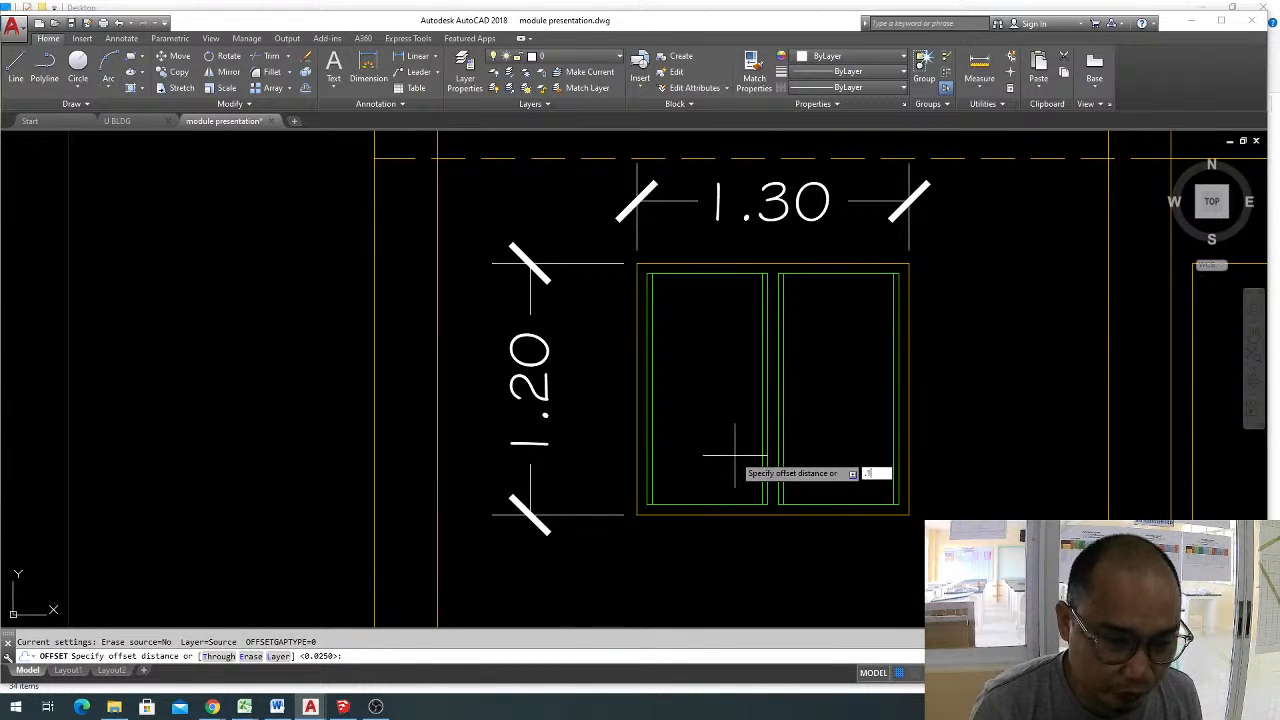
{"action": "key", "text": "Return"}
{"action": "key", "text": "Escape"}
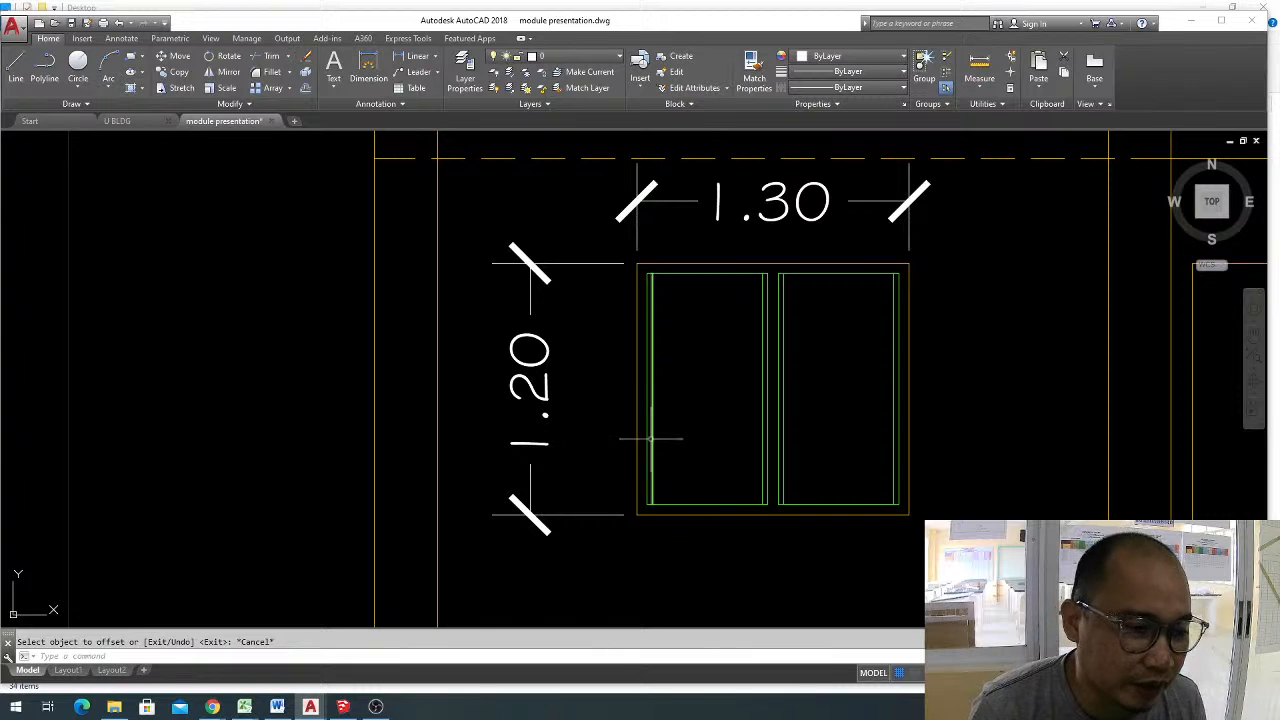
{"action": "left_click", "coordinate": [650, 438]}
{"action": "scroll", "coordinate": [663, 365], "scroll_direction": "up", "scroll_amount": 2}
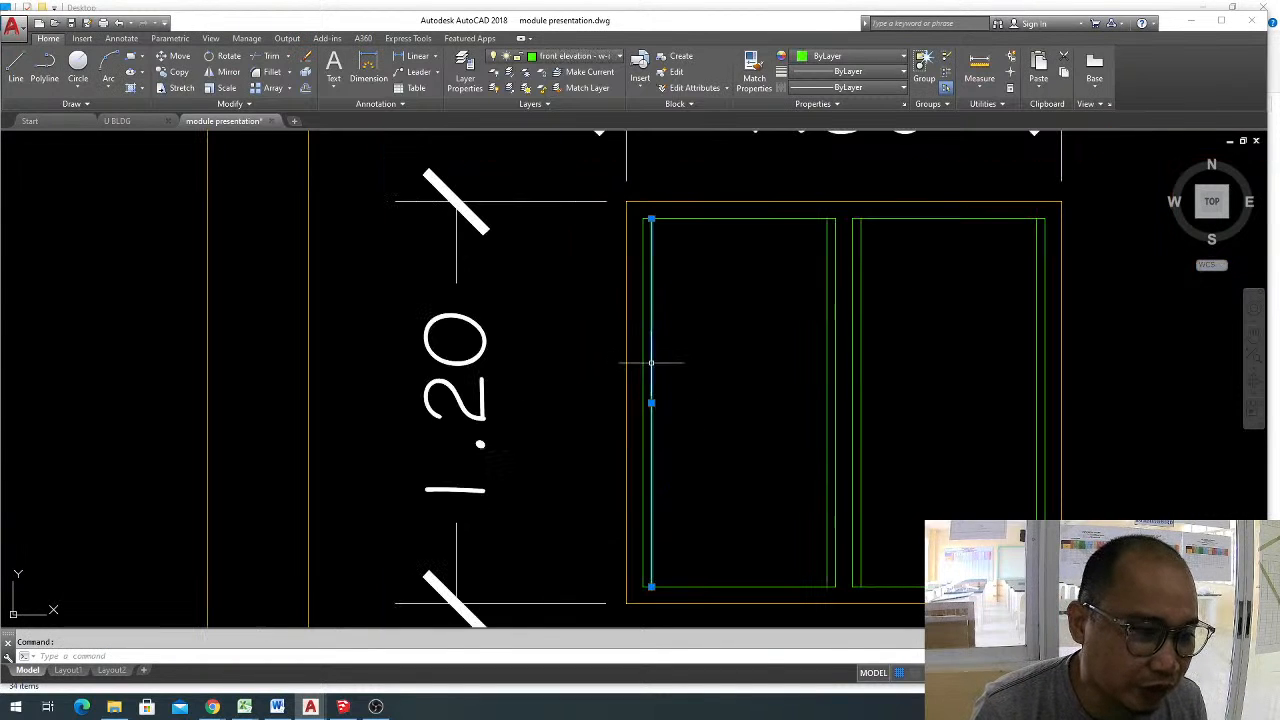
{"action": "left_click", "coordinate": [827, 344]}
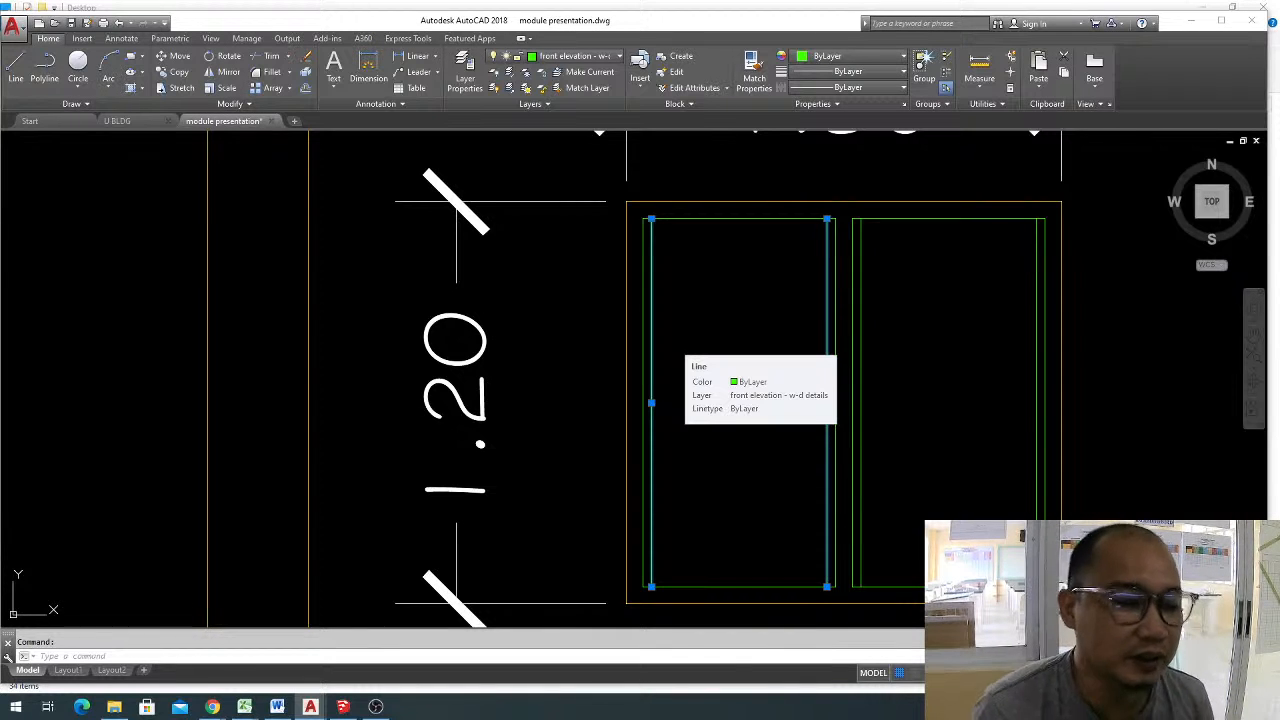
{"action": "key", "text": "Escape"}
Offset the left pane's bottom line upward by 0.1 to form the bottom rail.
{"action": "middle_click_drag", "start_coordinate": [737, 582], "coordinate": [729, 477]}
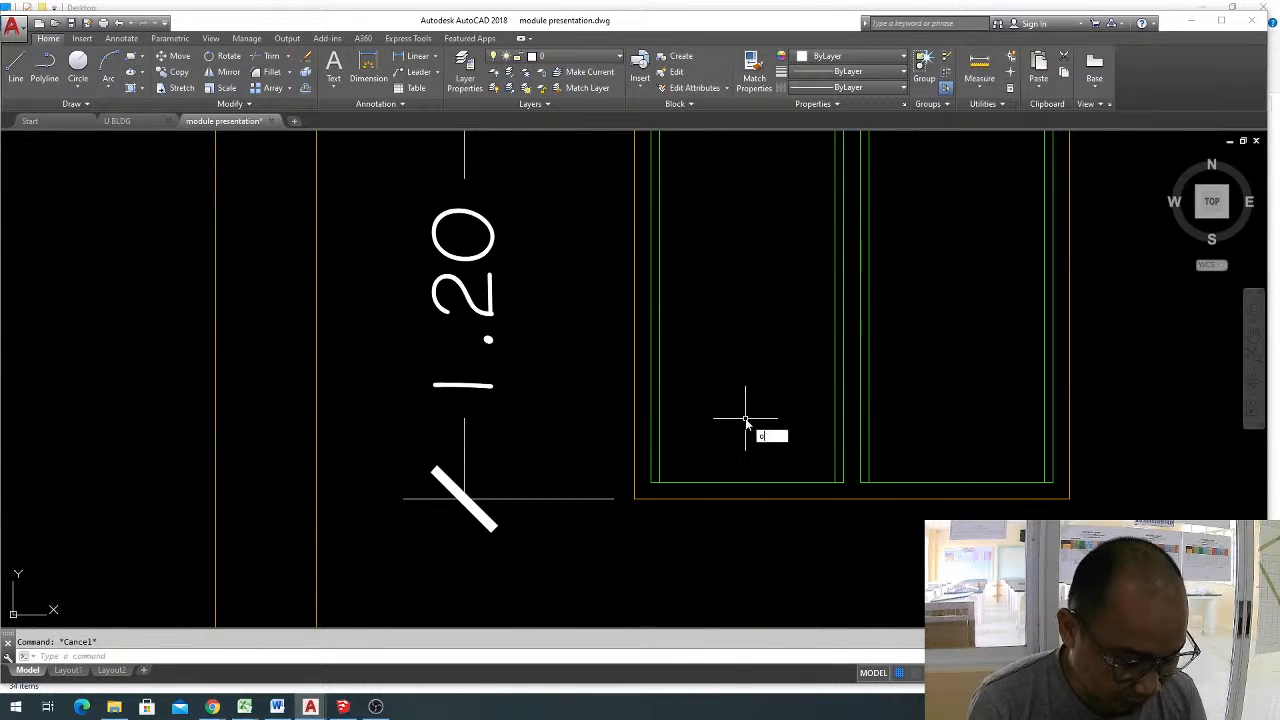
{"action": "key", "text": "Return"}
{"action": "key", "text": "Return"}
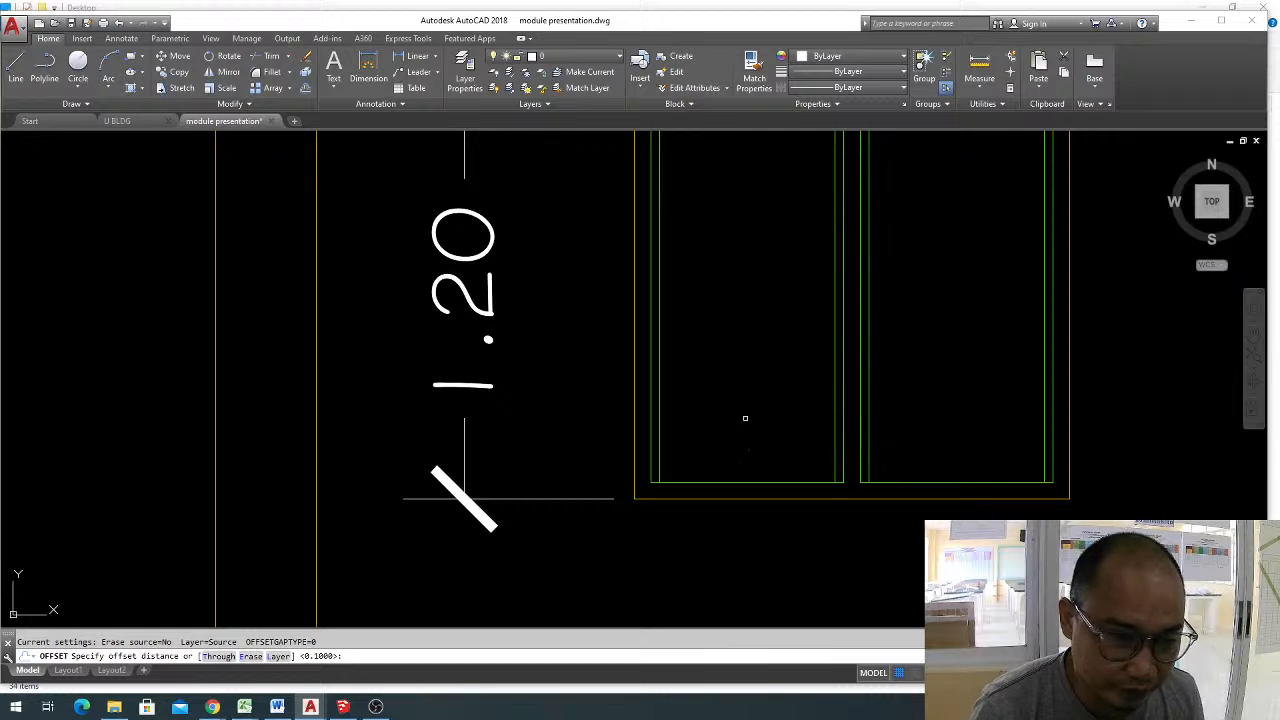
{"action": "left_click", "coordinate": [740, 481]}
{"action": "left_click", "coordinate": [750, 447]}
{"action": "key", "text": "Escape"}
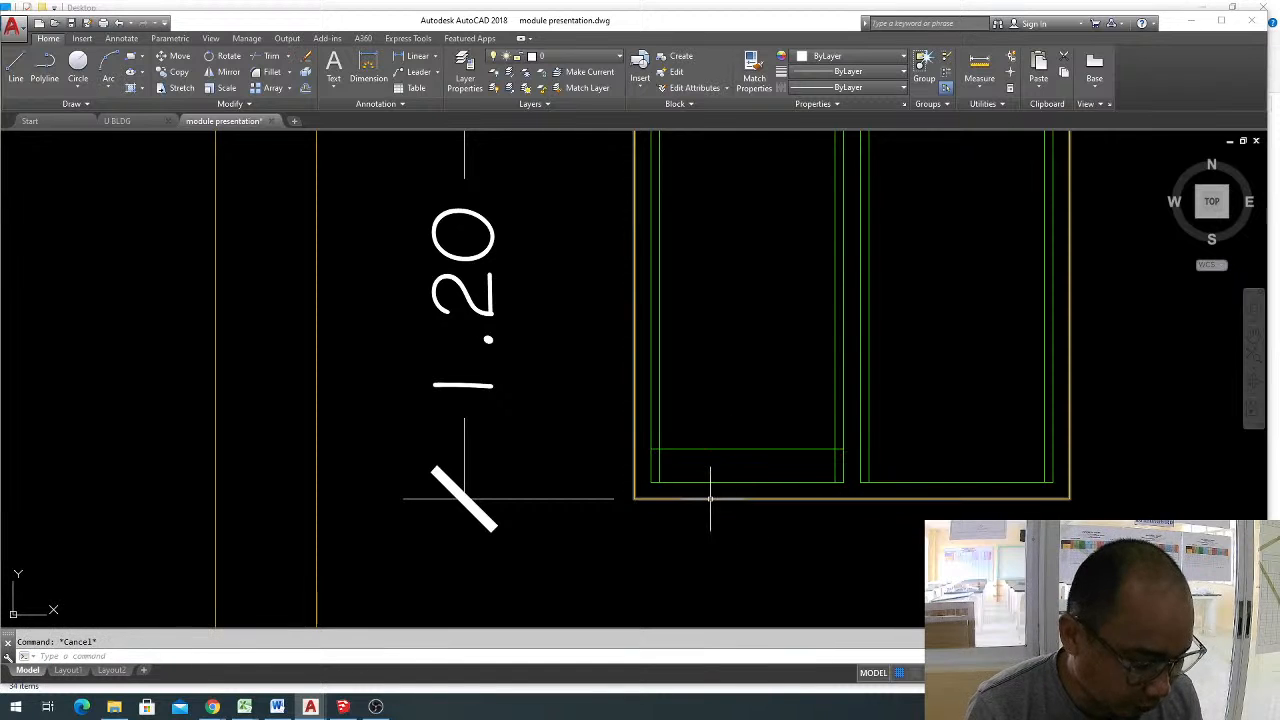
Trim both ends of the left pane's bottom rail line back to the inner vertical lines.
{"action": "type", "text": "tr"}
{"action": "key", "text": "Return"}
{"action": "scroll", "coordinate": [657, 447], "scroll_direction": "up", "scroll_amount": 2}
{"action": "key", "text": "Return"}
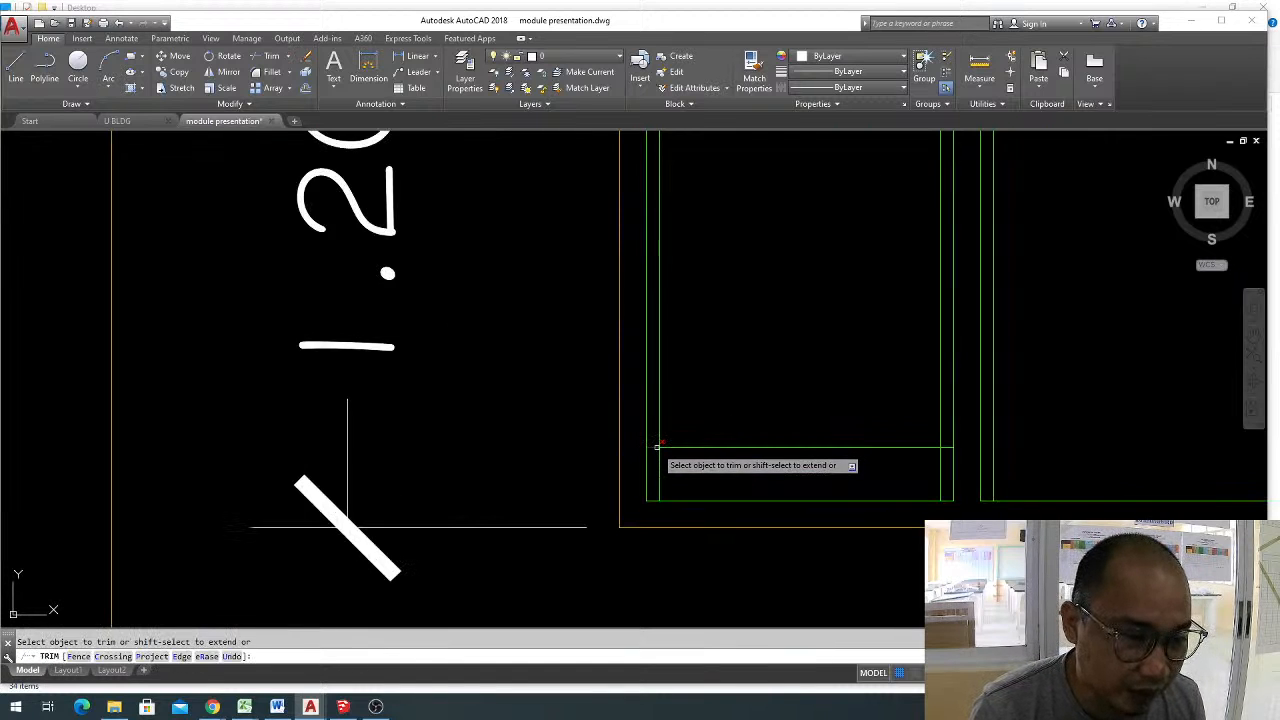
{"action": "left_click", "coordinate": [947, 447]}
{"action": "key", "text": "Escape"}
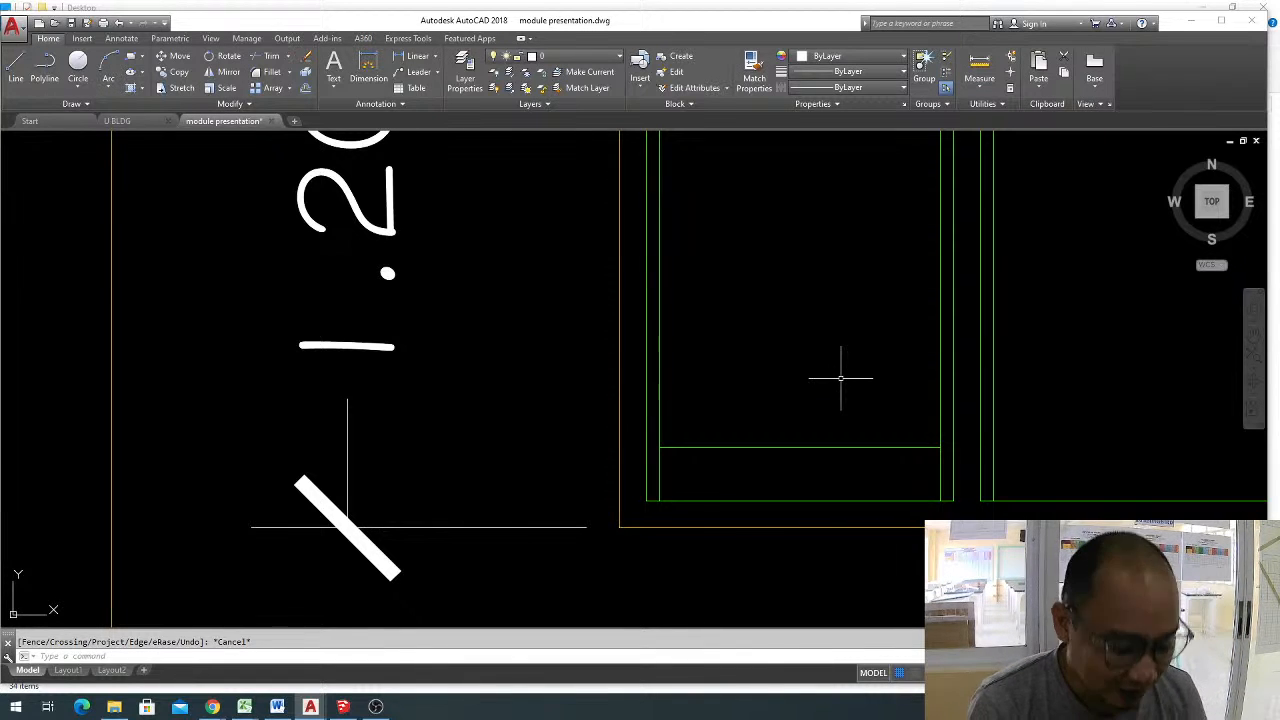
Try to offset the left pane's trimmed bottom rail line.
{"action": "type", "text": "o"}
{"action": "key", "text": "Return"}
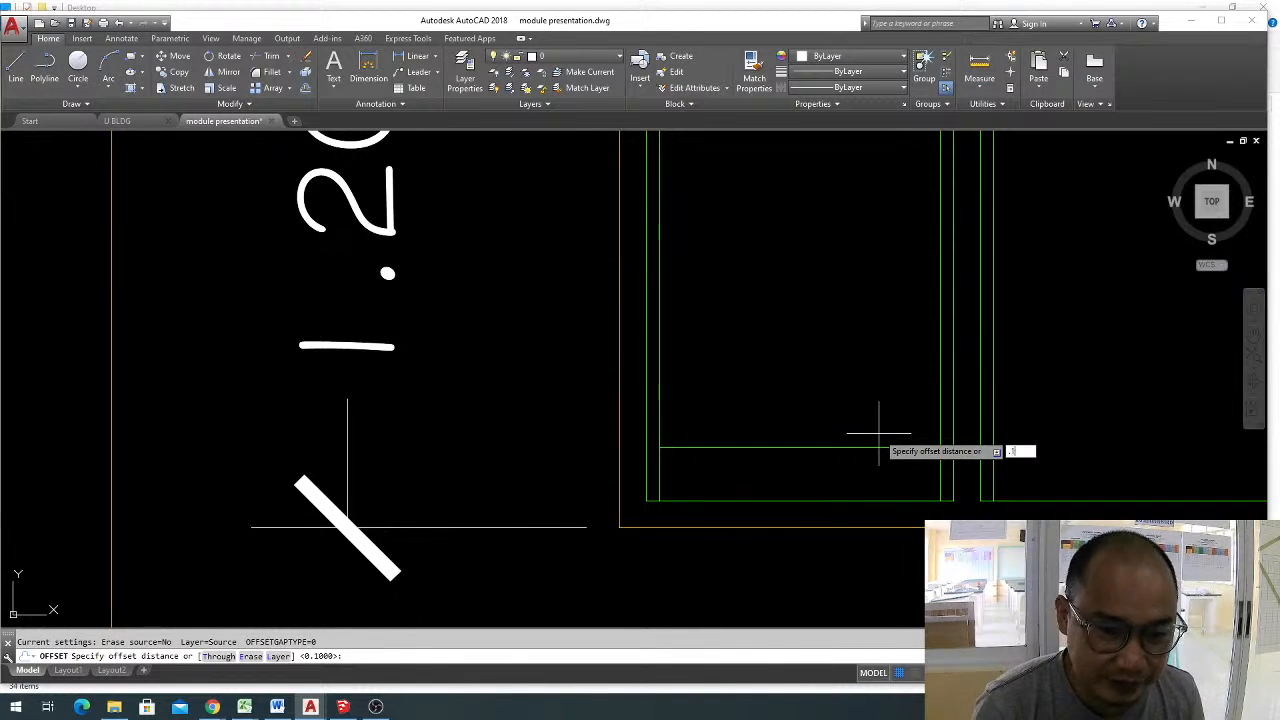
{"action": "key", "text": "Return"}
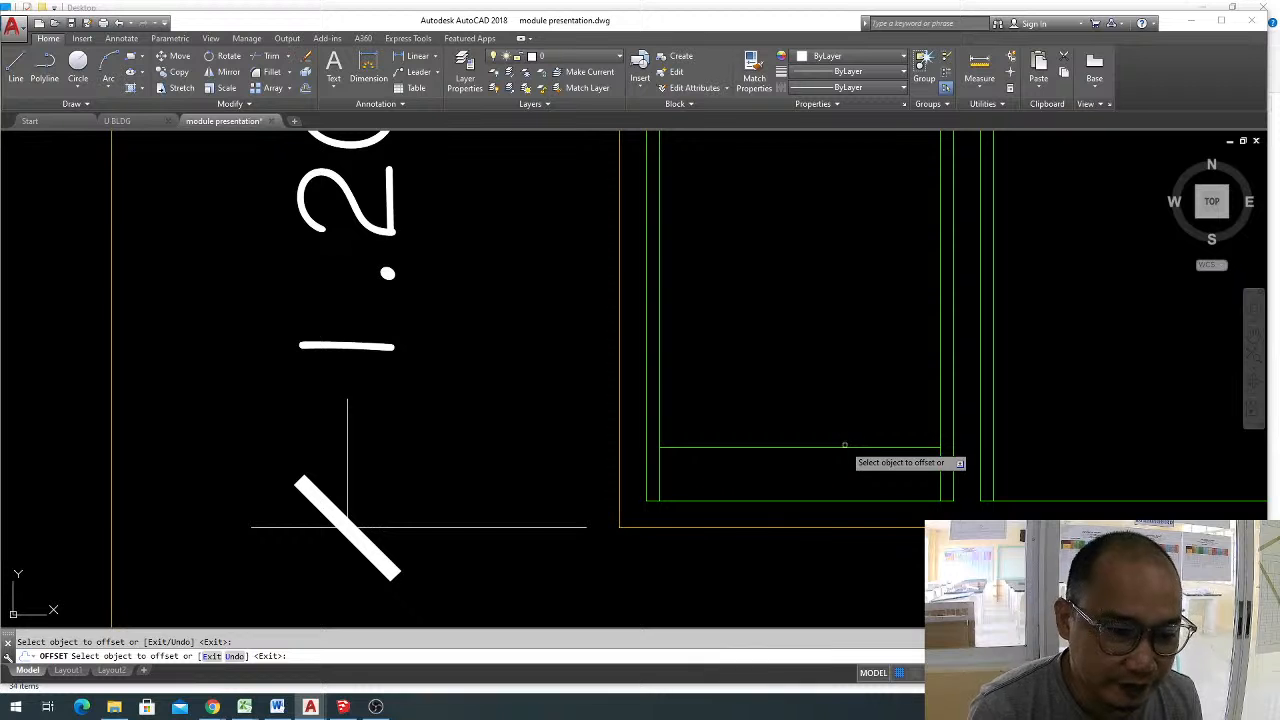
{"action": "left_click", "coordinate": [848, 447]}
{"action": "key", "text": "ctrl+z"}
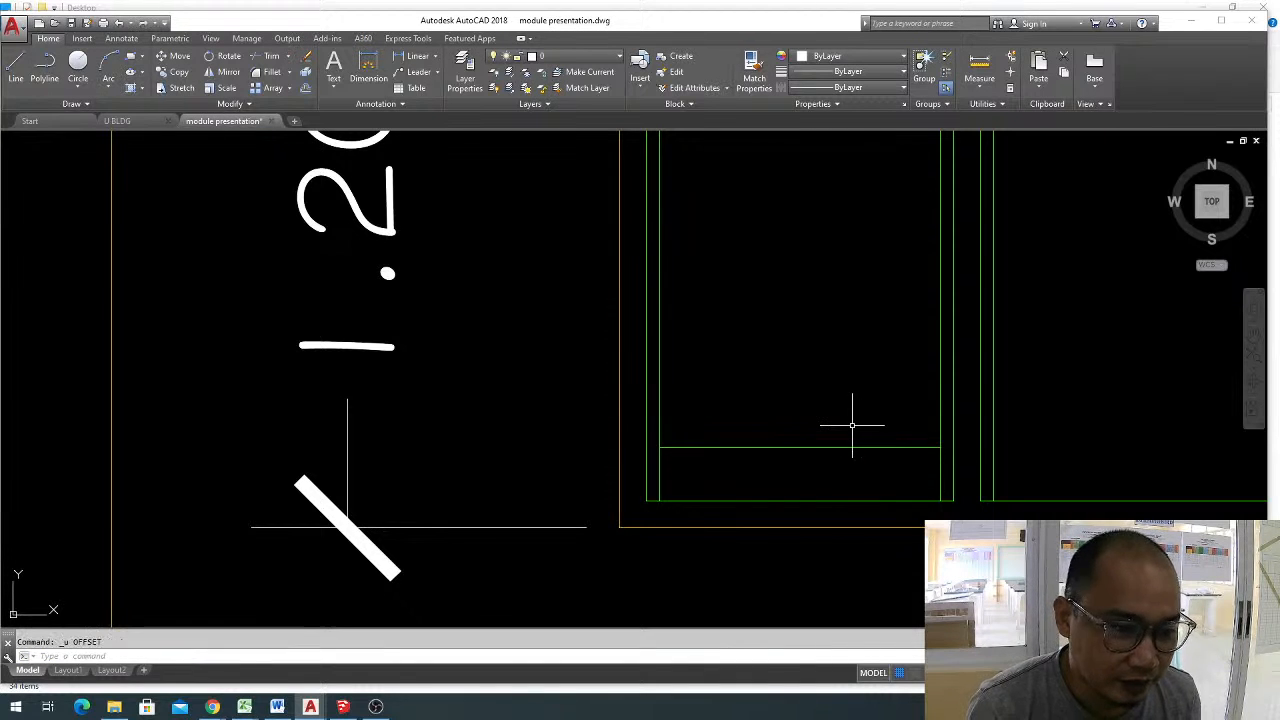
Trim the left pane's bottom rail line again so that both ends stop at the inner vertical lines.
{"action": "scroll", "coordinate": [850, 428], "scroll_direction": "down", "scroll_amount": 3}
{"action": "key", "text": "Escape"}
{"action": "scroll", "coordinate": [660, 445], "scroll_direction": "up", "scroll_amount": 5}
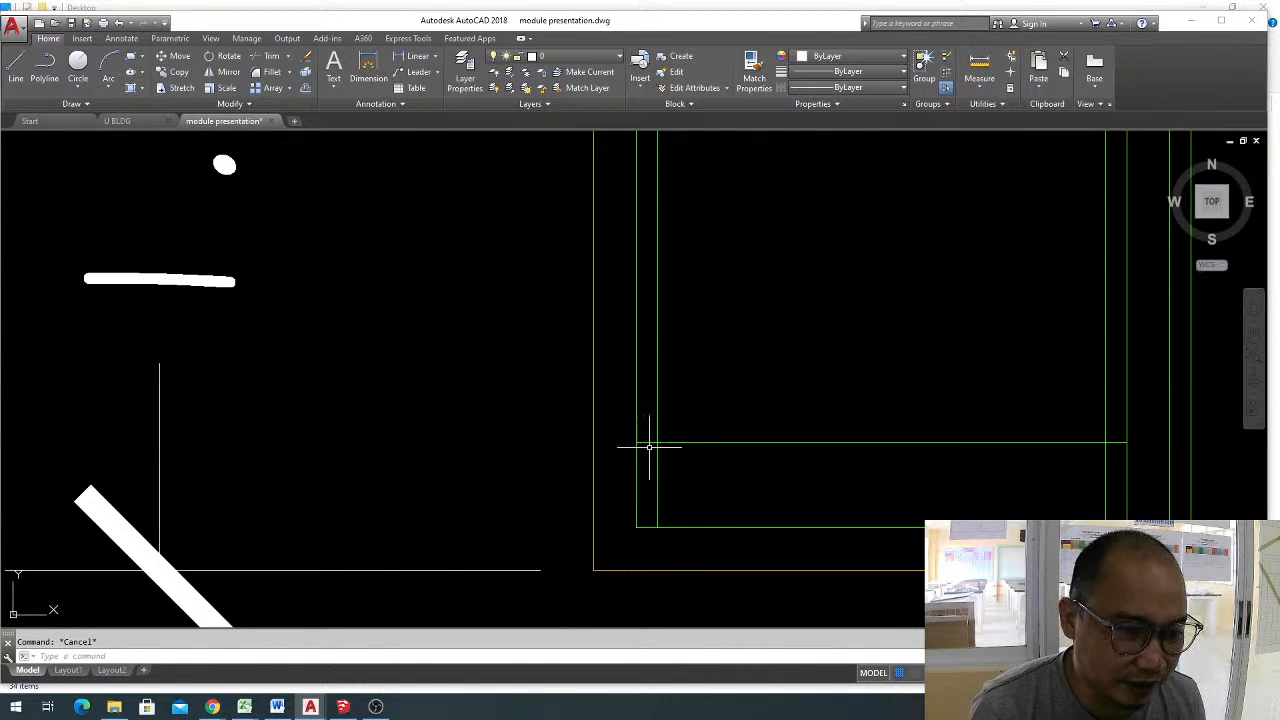
{"action": "type", "text": "t"}
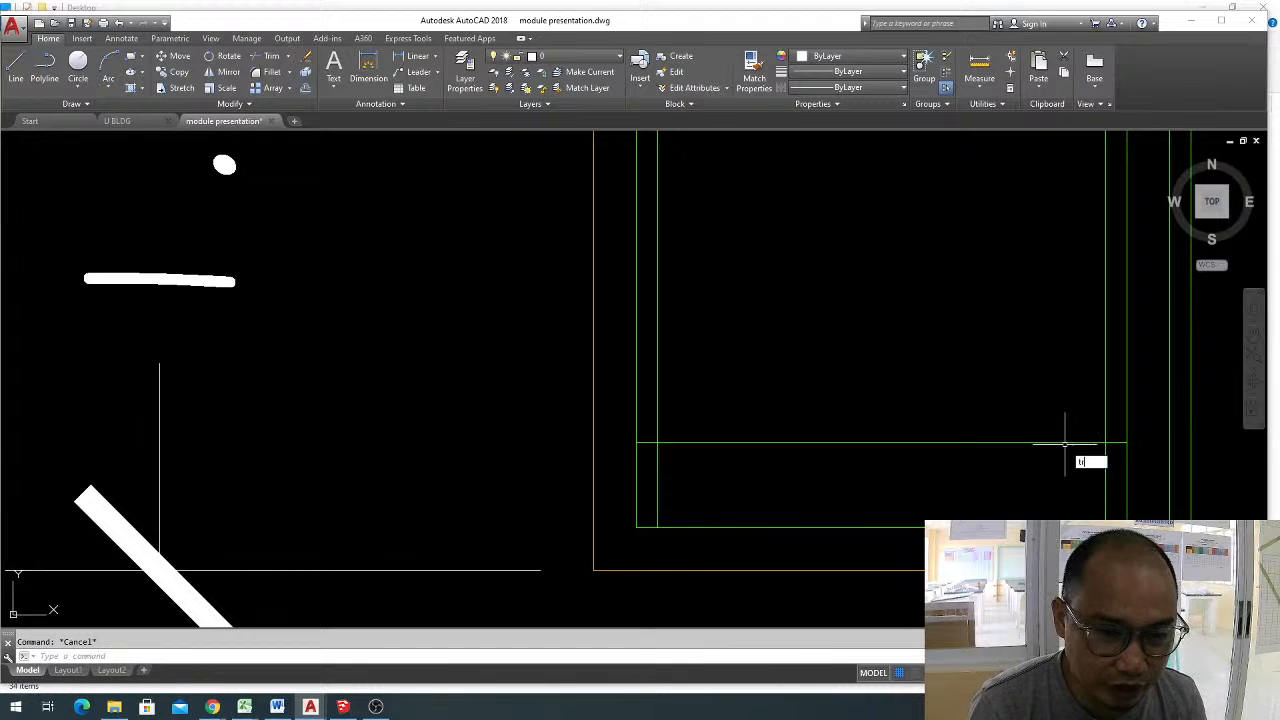
{"action": "type", "text": "r"}
{"action": "key", "text": "Return"}
{"action": "key", "text": "Return"}
{"action": "left_click", "coordinate": [647, 441]}
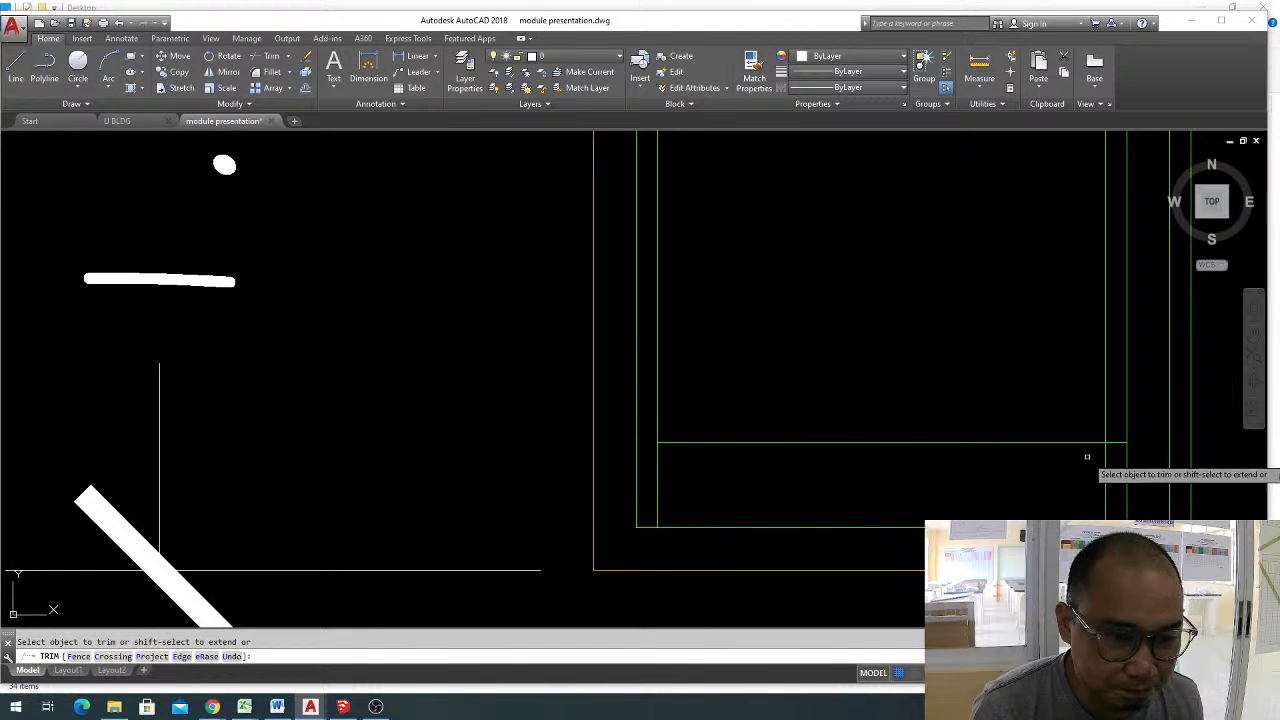
{"action": "left_click", "coordinate": [1116, 441]}
{"action": "key", "text": "Escape"}
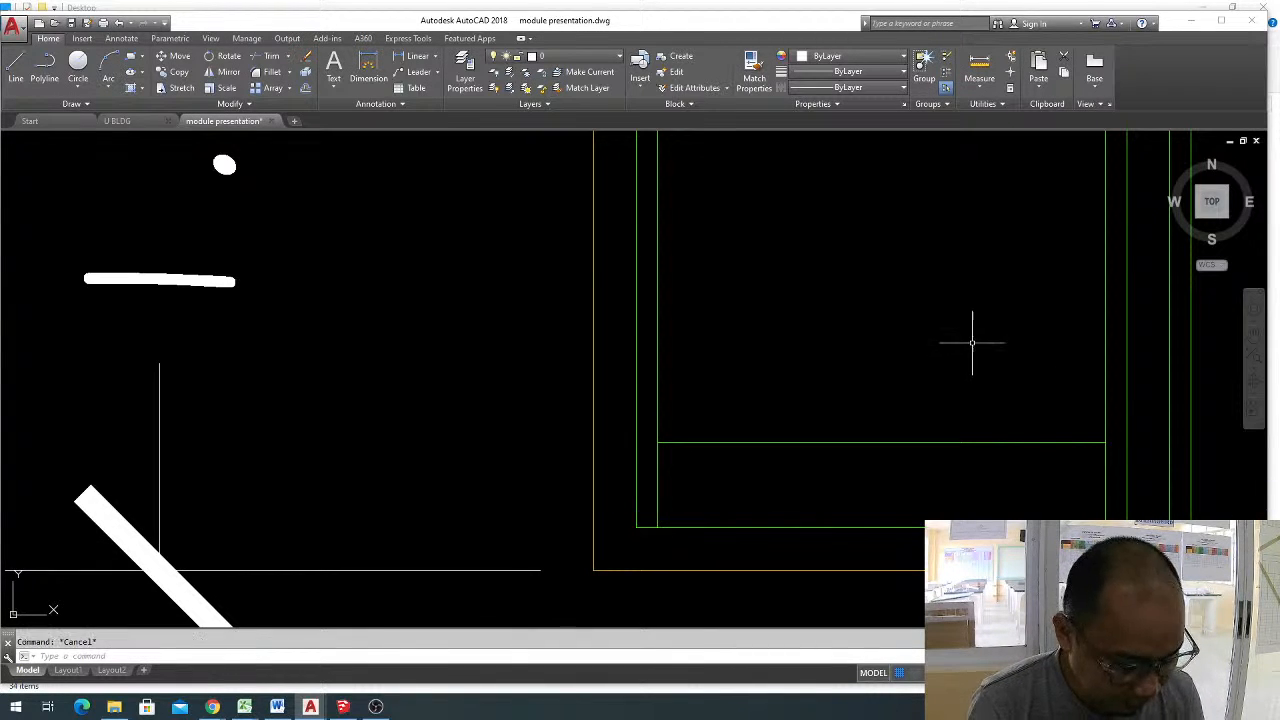
Offset the left pane's bottom rail line upward repeatedly at 0.1 spacing, filling the pane with horizontal slat lines up to its top.
{"action": "type", "text": "o"}
{"action": "key", "text": "Return"}
{"action": "type", "text": ".1"}
{"action": "key", "text": "Return"}
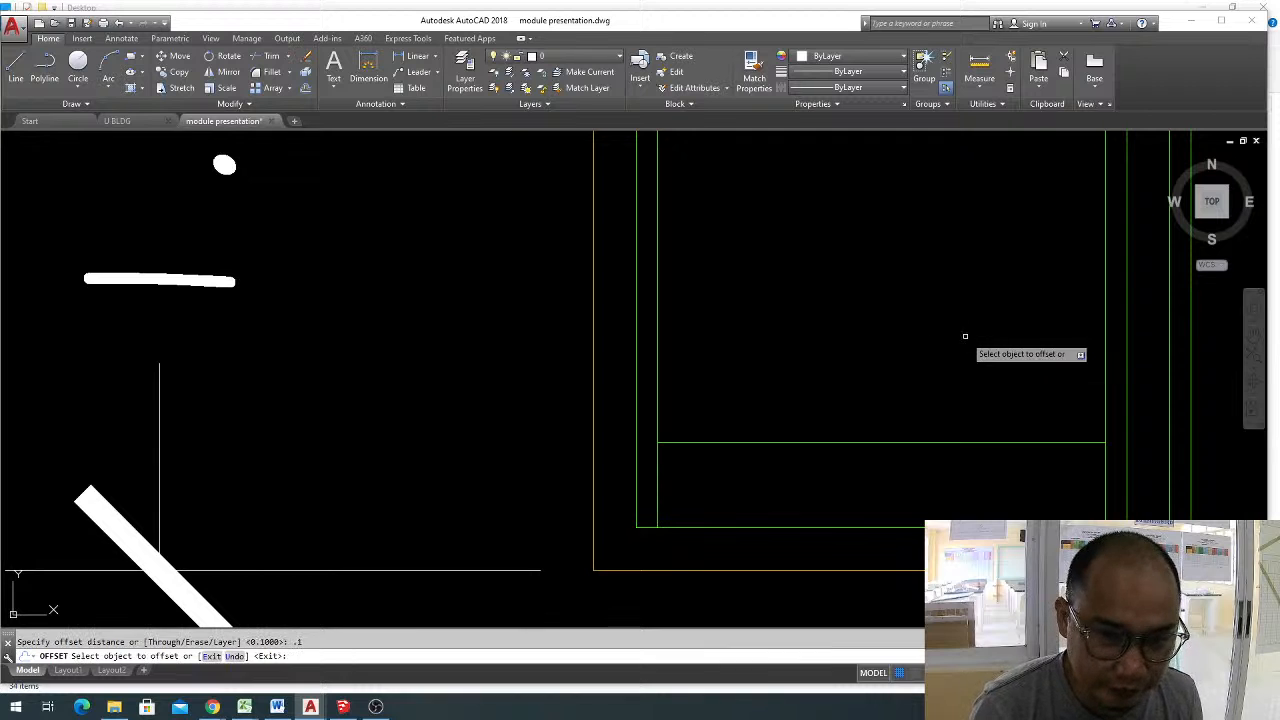
{"action": "left_click", "coordinate": [945, 441]}
{"action": "left_click", "coordinate": [952, 345]}
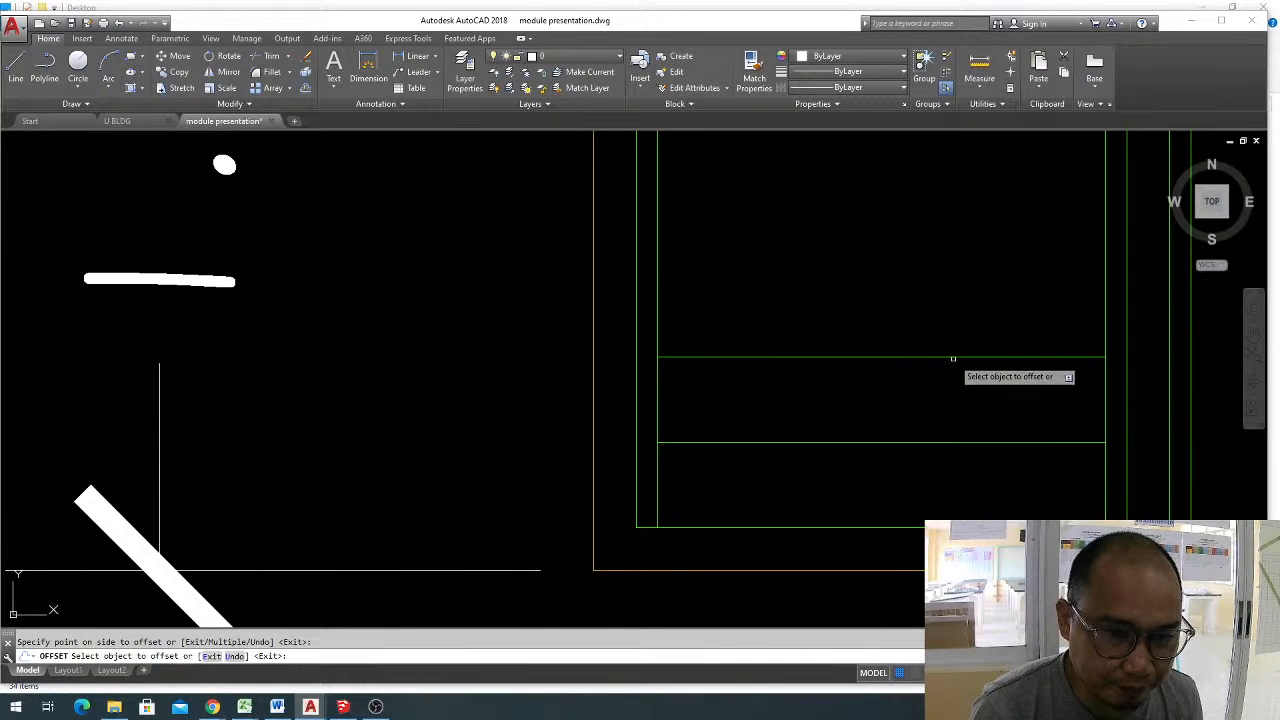
{"action": "scroll", "coordinate": [891, 386], "scroll_direction": "down", "scroll_amount": 3}
{"action": "left_click", "coordinate": [834, 472]}
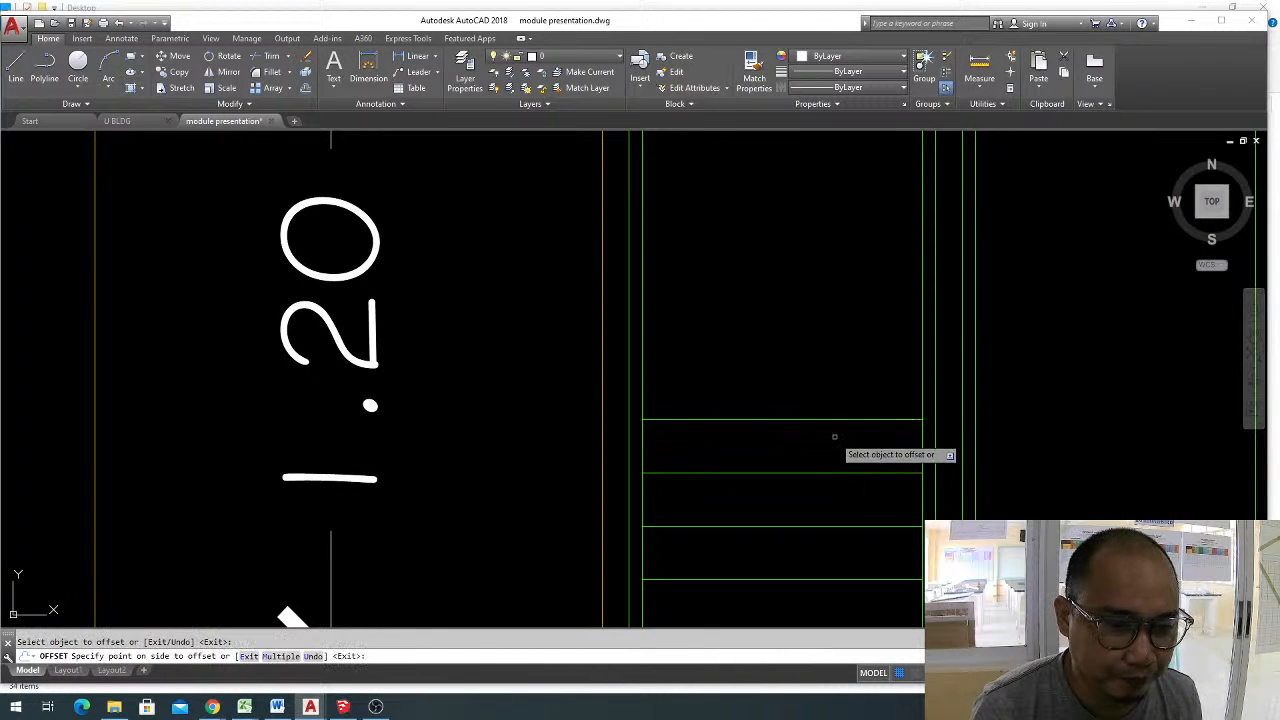
{"action": "left_click", "coordinate": [843, 410]}
{"action": "scroll", "coordinate": [830, 375], "scroll_direction": "down", "scroll_amount": 3}
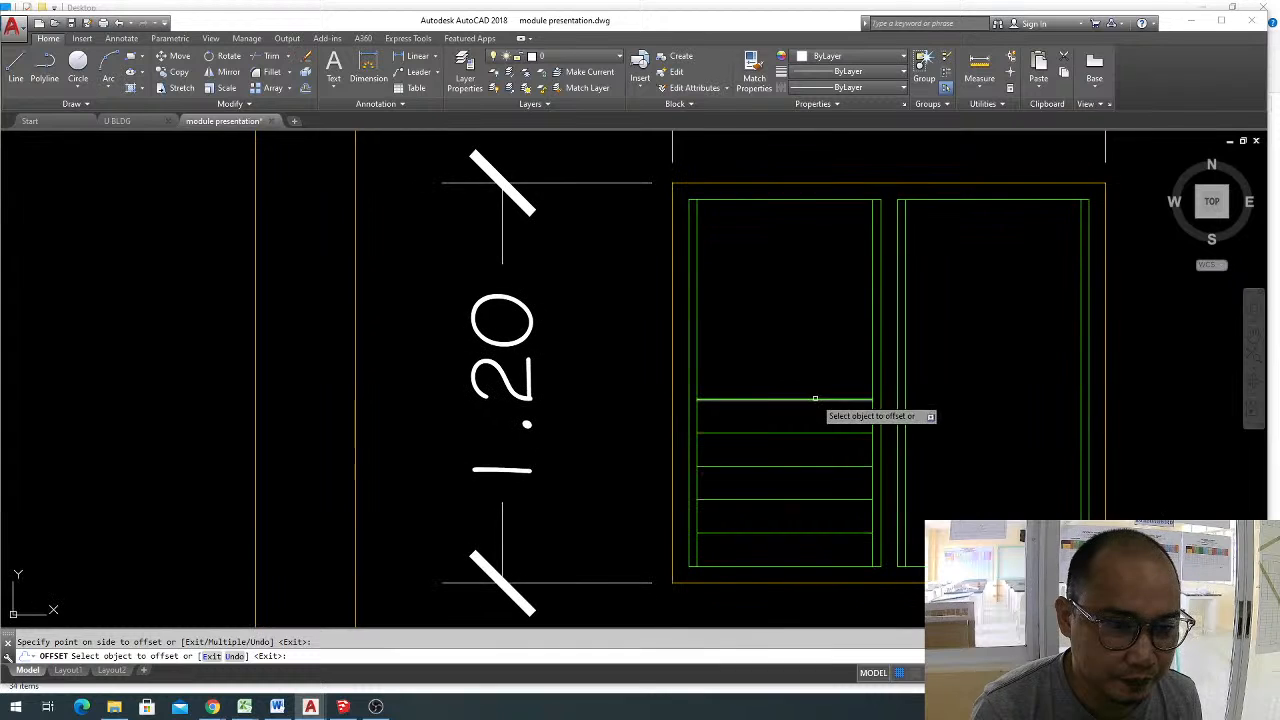
{"action": "left_click", "coordinate": [815, 398]}
{"action": "left_click", "coordinate": [820, 372]}
{"action": "left_click", "coordinate": [815, 365]}
{"action": "left_click", "coordinate": [818, 342]}
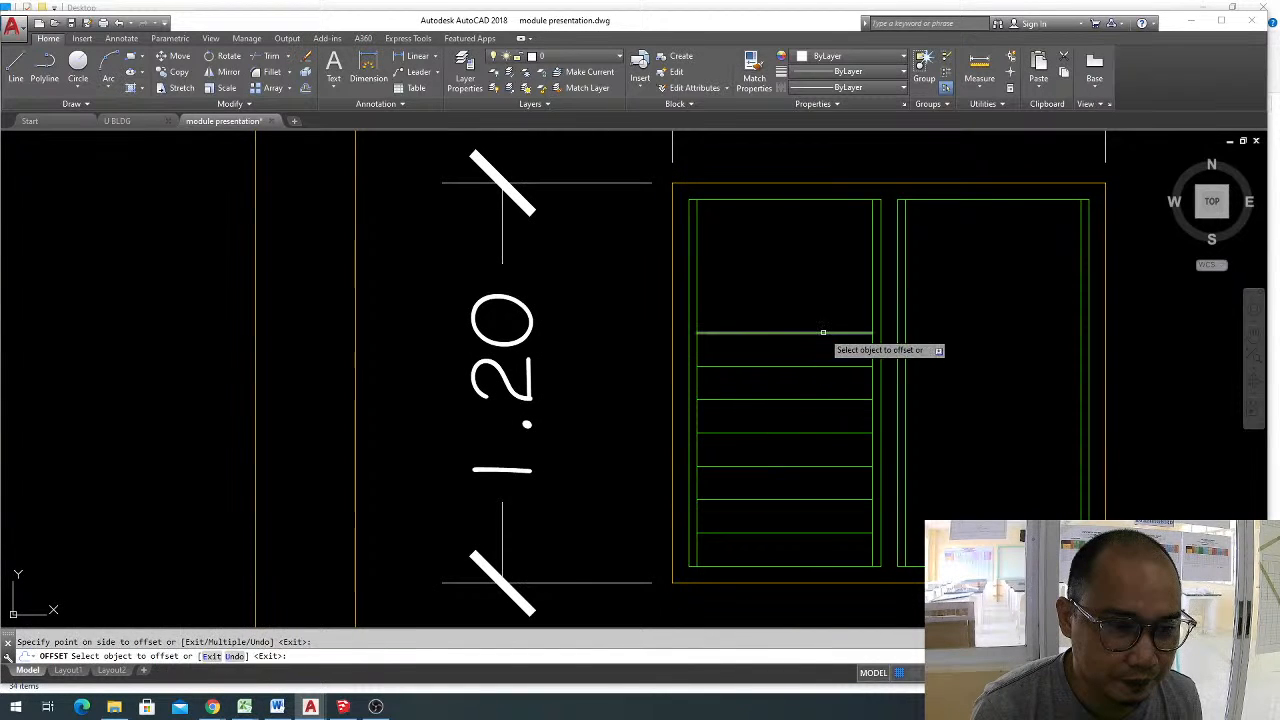
{"action": "left_click", "coordinate": [823, 332]}
{"action": "left_click", "coordinate": [816, 309]}
{"action": "left_click", "coordinate": [815, 300]}
{"action": "left_click", "coordinate": [815, 267]}
{"action": "left_click", "coordinate": [812, 266]}
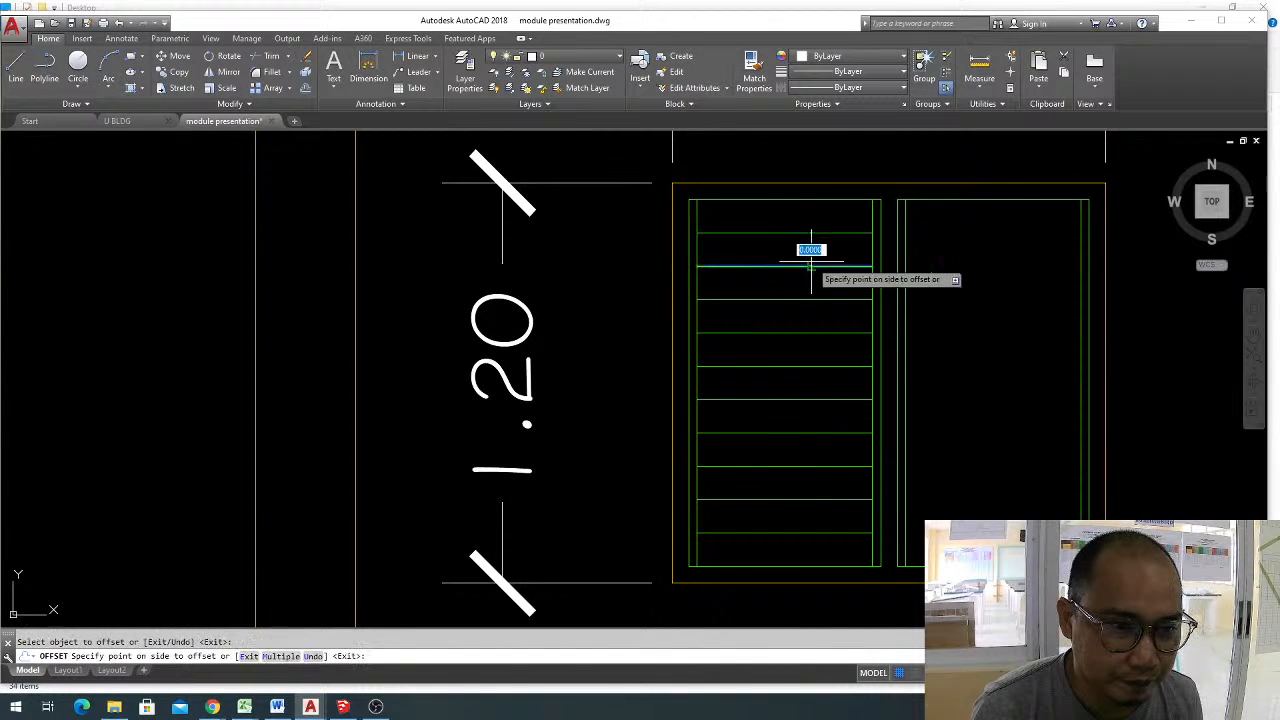
{"action": "left_click", "coordinate": [820, 236]}
{"action": "scroll", "coordinate": [827, 210], "scroll_direction": "down", "scroll_amount": 2}
{"action": "key", "text": "Escape"}
Mirror all the left pane's slat lines into the right pane about the window's vertical centreline with Ortho on, keeping the originals.
{"action": "left_click", "coordinate": [827, 419]}
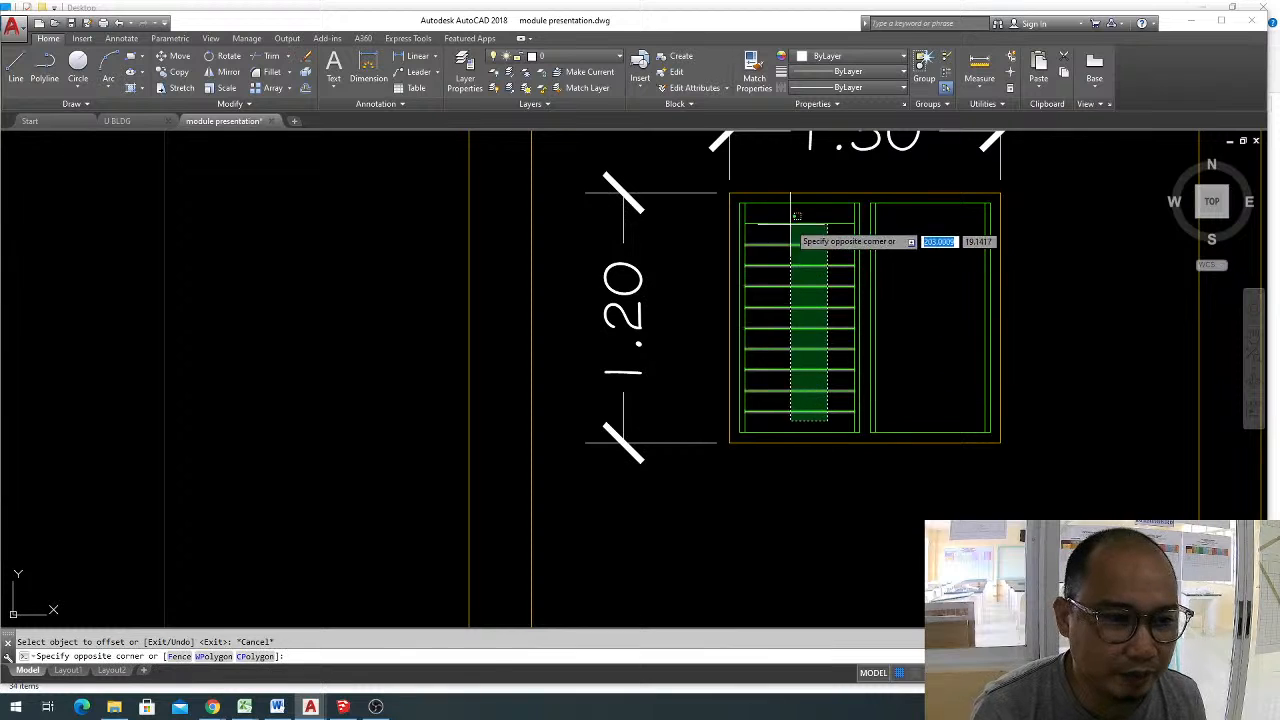
{"action": "left_click", "coordinate": [796, 215]}
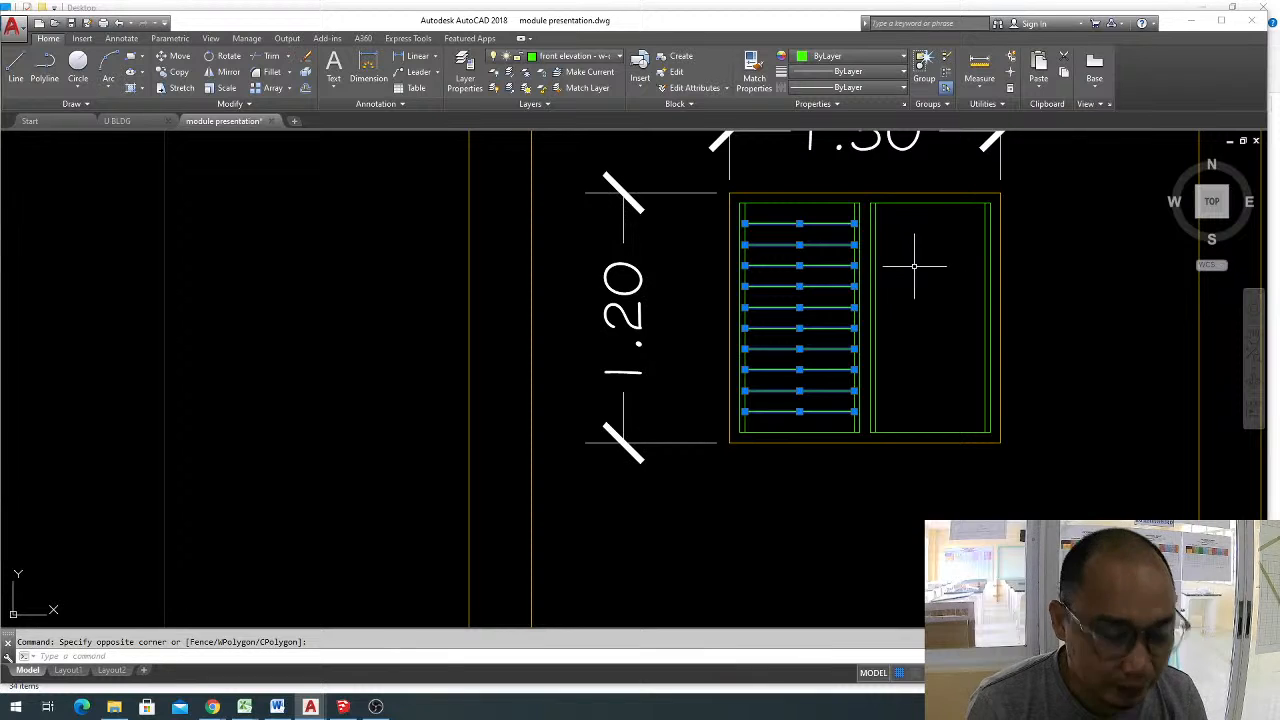
{"action": "type", "text": "MI"}
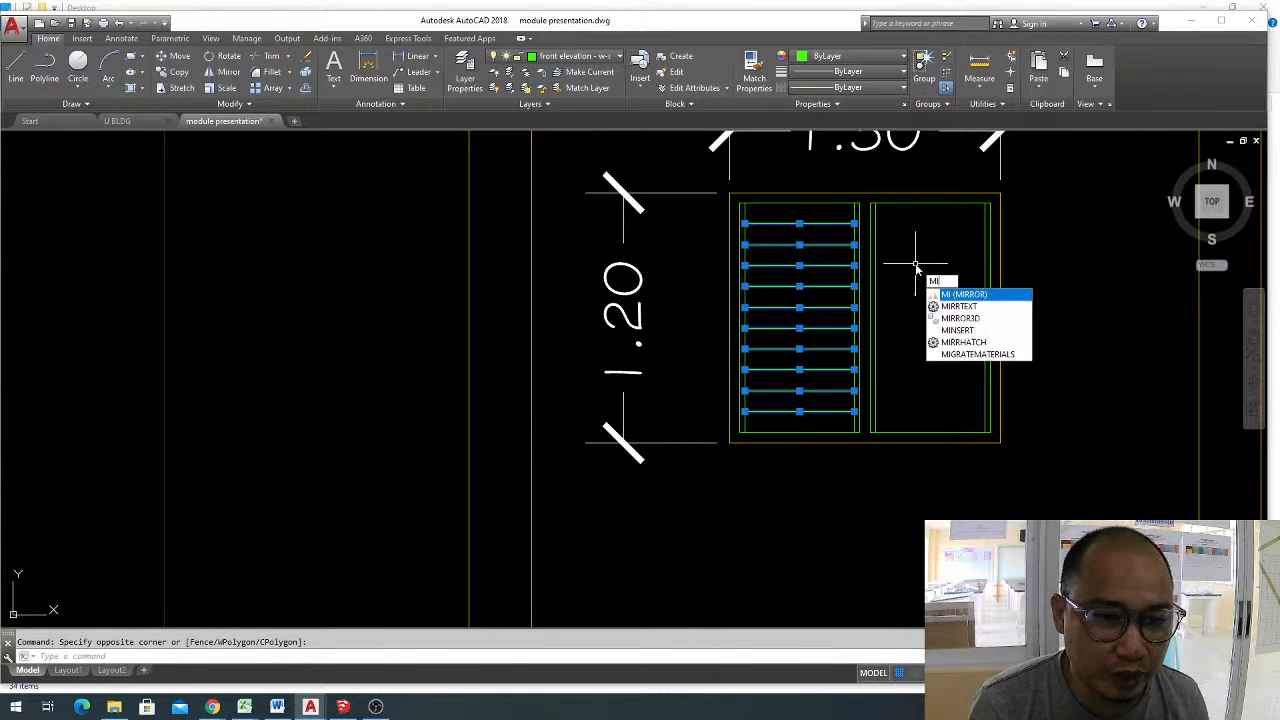
{"action": "key", "text": "Return"}
{"action": "left_click", "coordinate": [865, 196]}
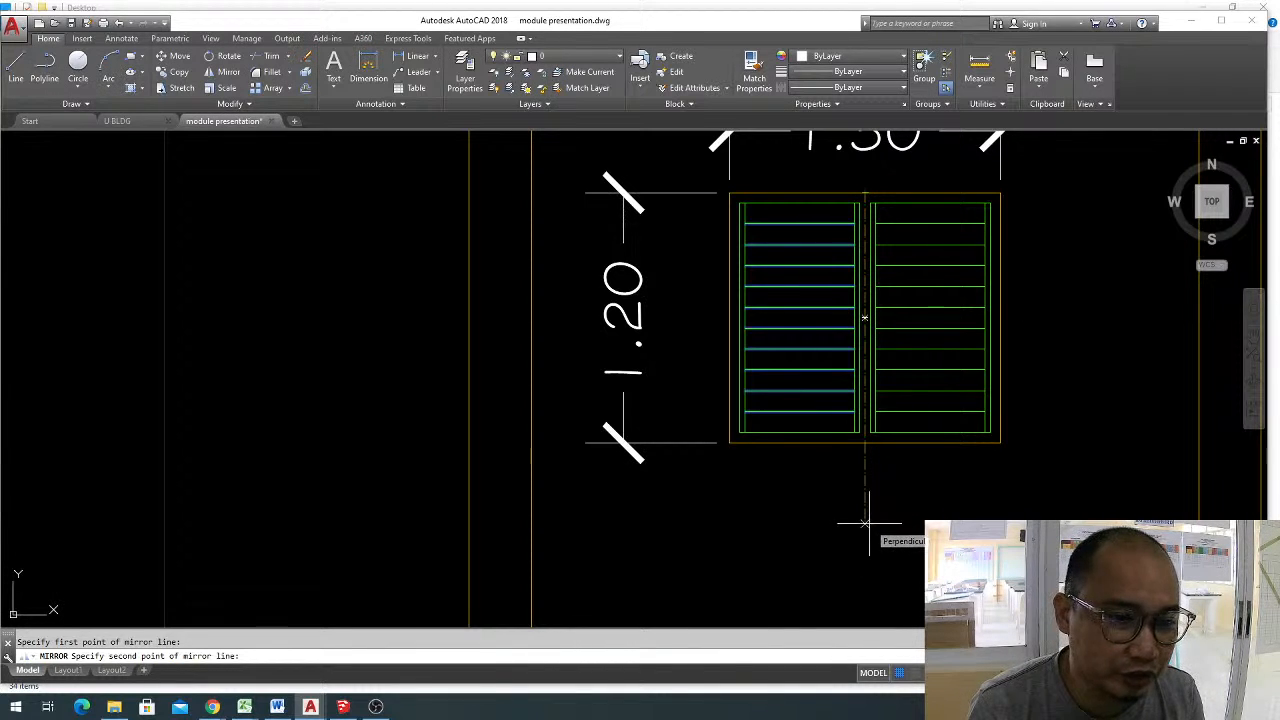
{"action": "key", "text": "F8"}
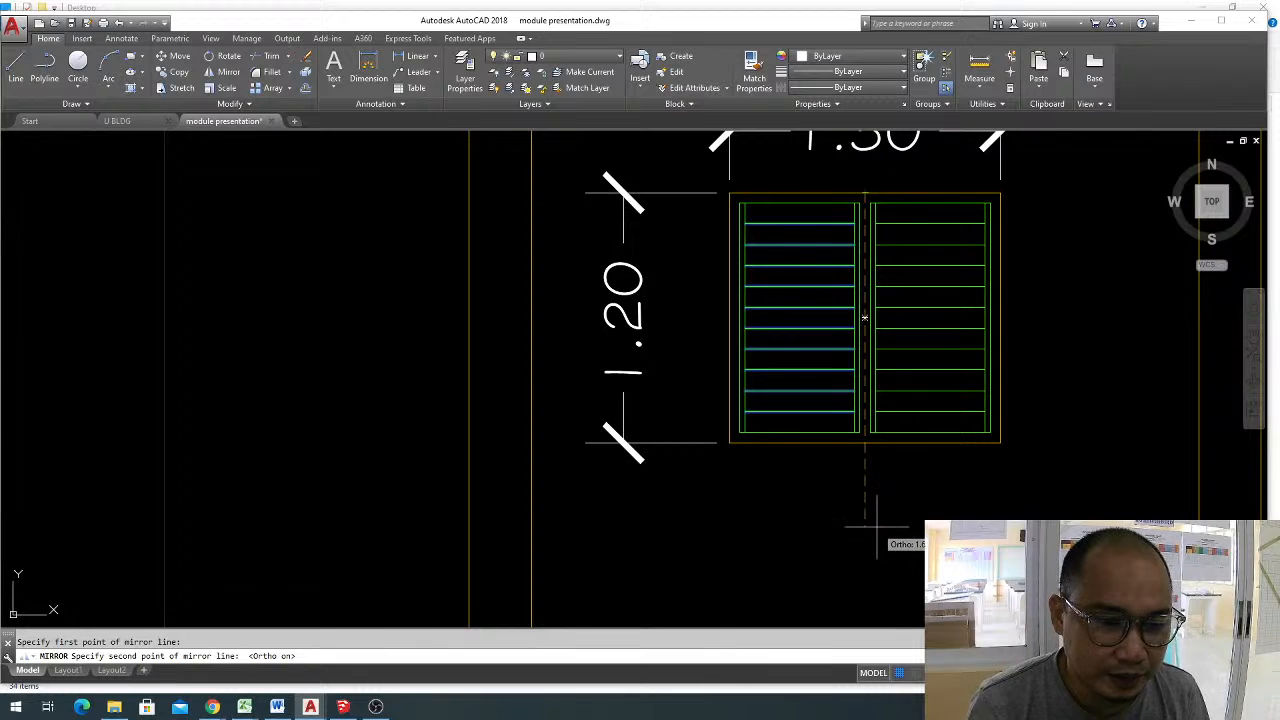
{"action": "left_click", "coordinate": [877, 526]}
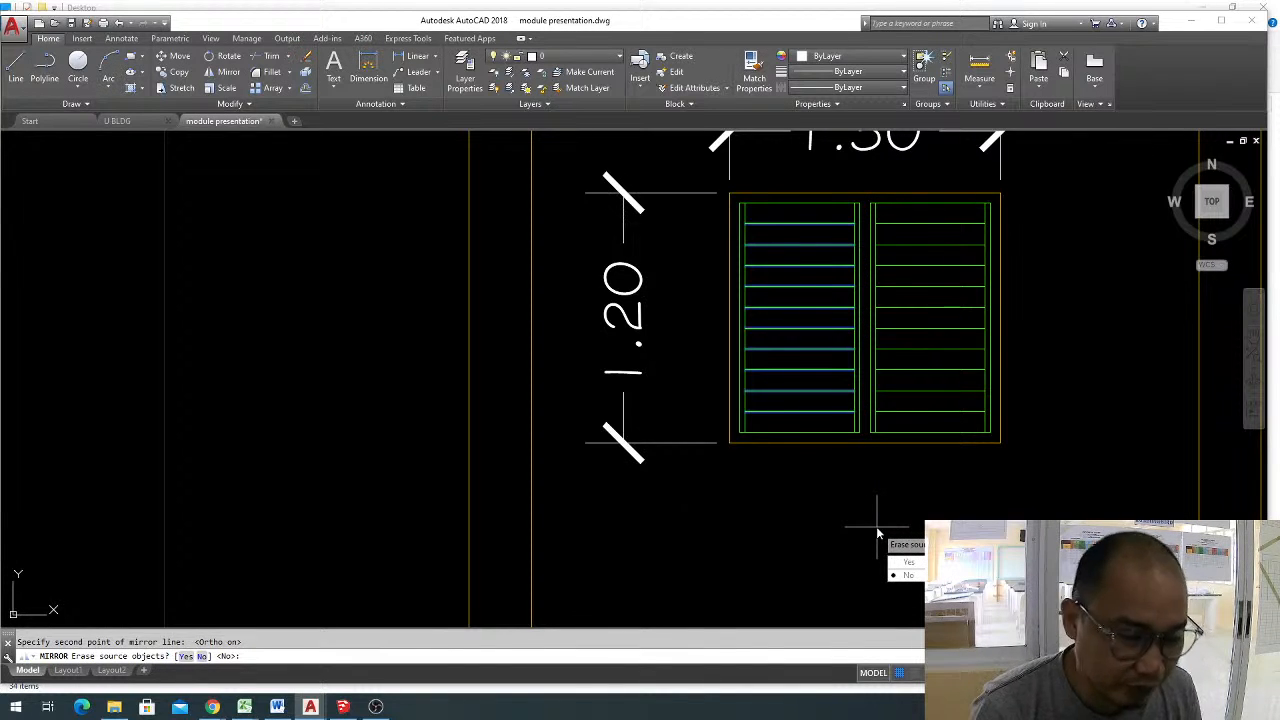
{"action": "key", "text": "Return"}
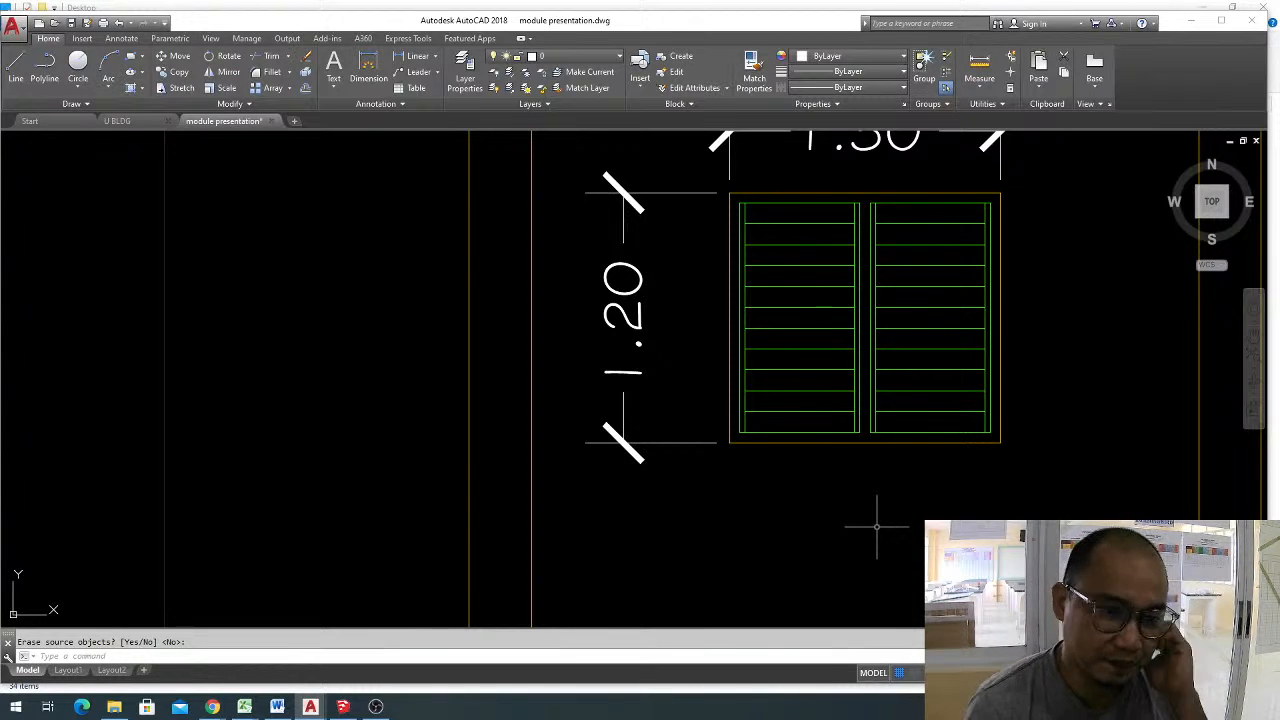
Delete the 1.30 width and 1.20 height dimensions beside the ground-floor louvred window.
{"action": "scroll", "coordinate": [922, 440], "scroll_direction": "down", "scroll_amount": 2}
{"action": "middle_click_drag", "start_coordinate": [926, 438], "coordinate": [718, 423]}
{"action": "scroll", "coordinate": [629, 315], "scroll_direction": "down", "scroll_amount": 2}
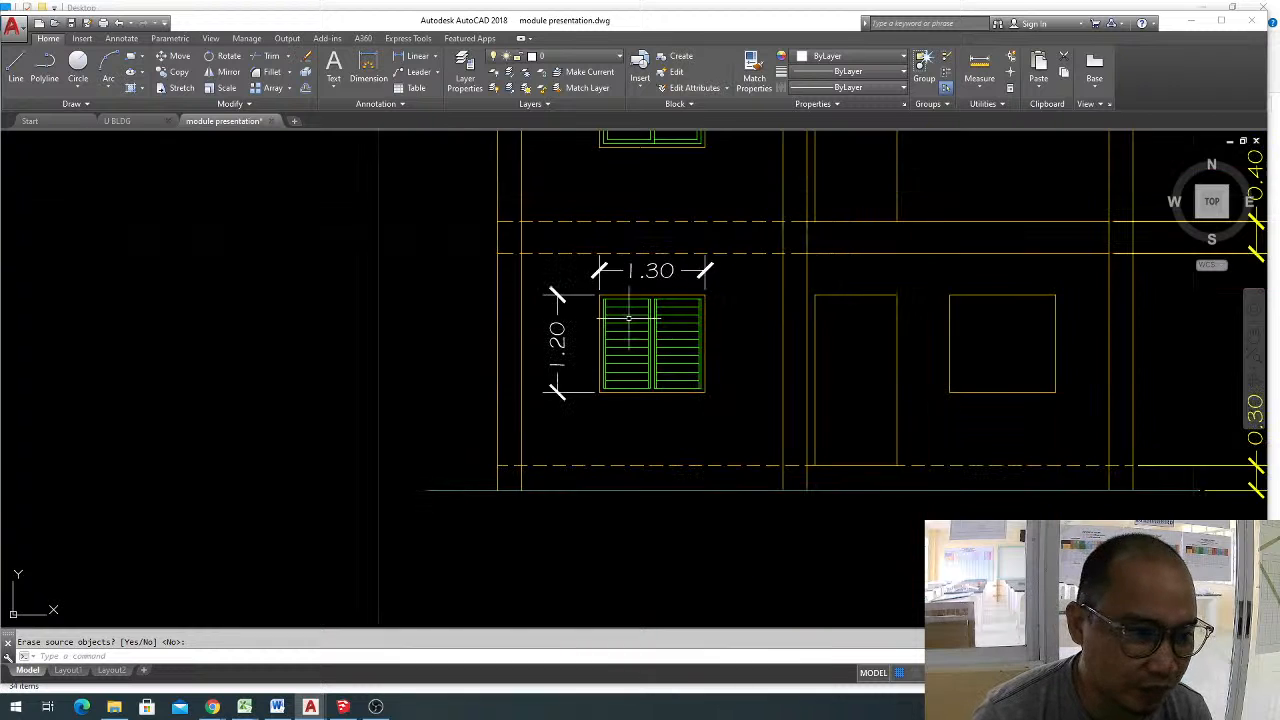
{"action": "scroll", "coordinate": [695, 289], "scroll_direction": "up", "scroll_amount": 2}
{"action": "left_click_drag", "start_coordinate": [743, 279], "coordinate": [619, 246]}
{"action": "key", "text": "Delete"}
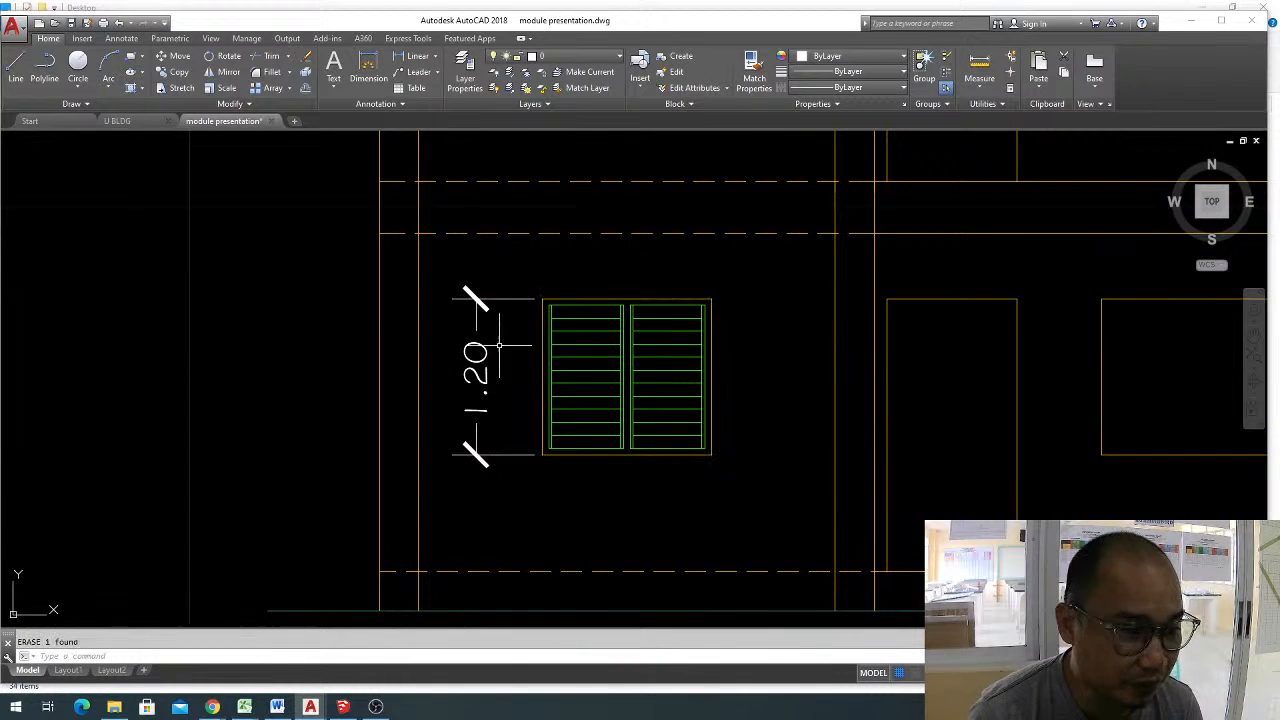
{"action": "left_click", "coordinate": [498, 345]}
{"action": "left_click", "coordinate": [451, 277]}
{"action": "key", "text": "Delete"}
{"action": "scroll", "coordinate": [720, 330], "scroll_direction": "down", "scroll_amount": 4}
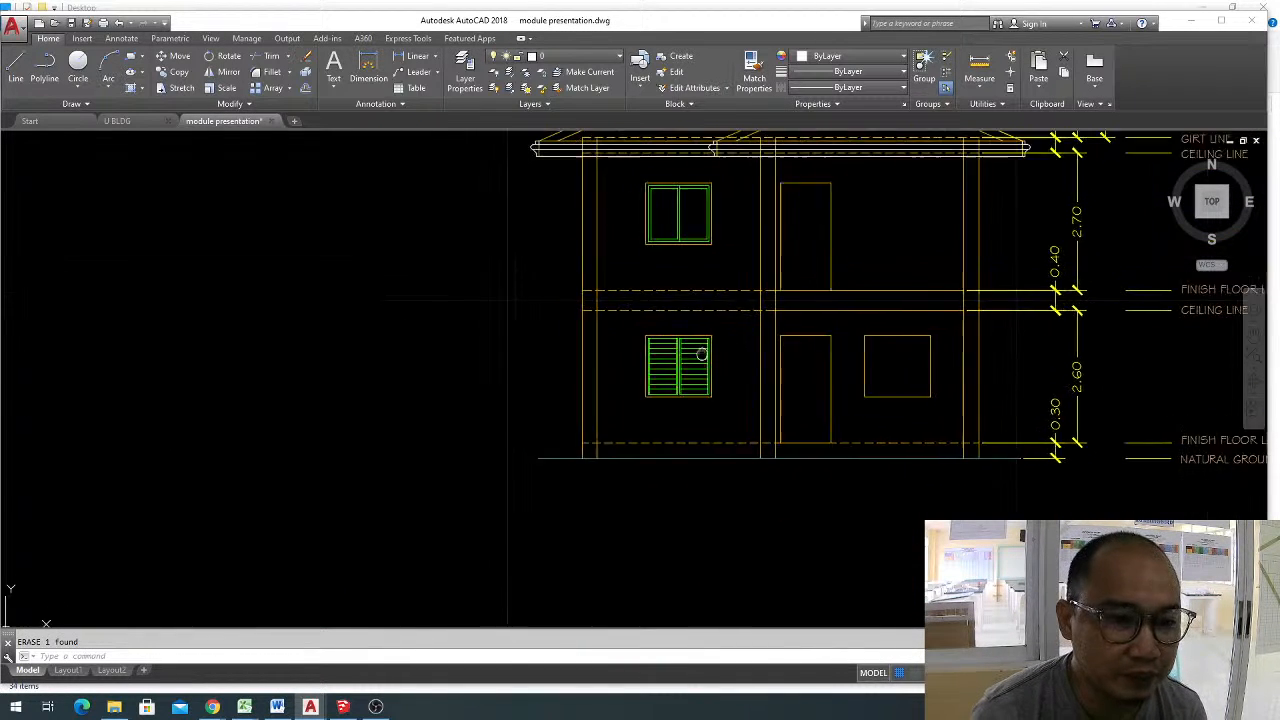
{"action": "scroll", "coordinate": [853, 377], "scroll_direction": "up", "scroll_amount": 2}
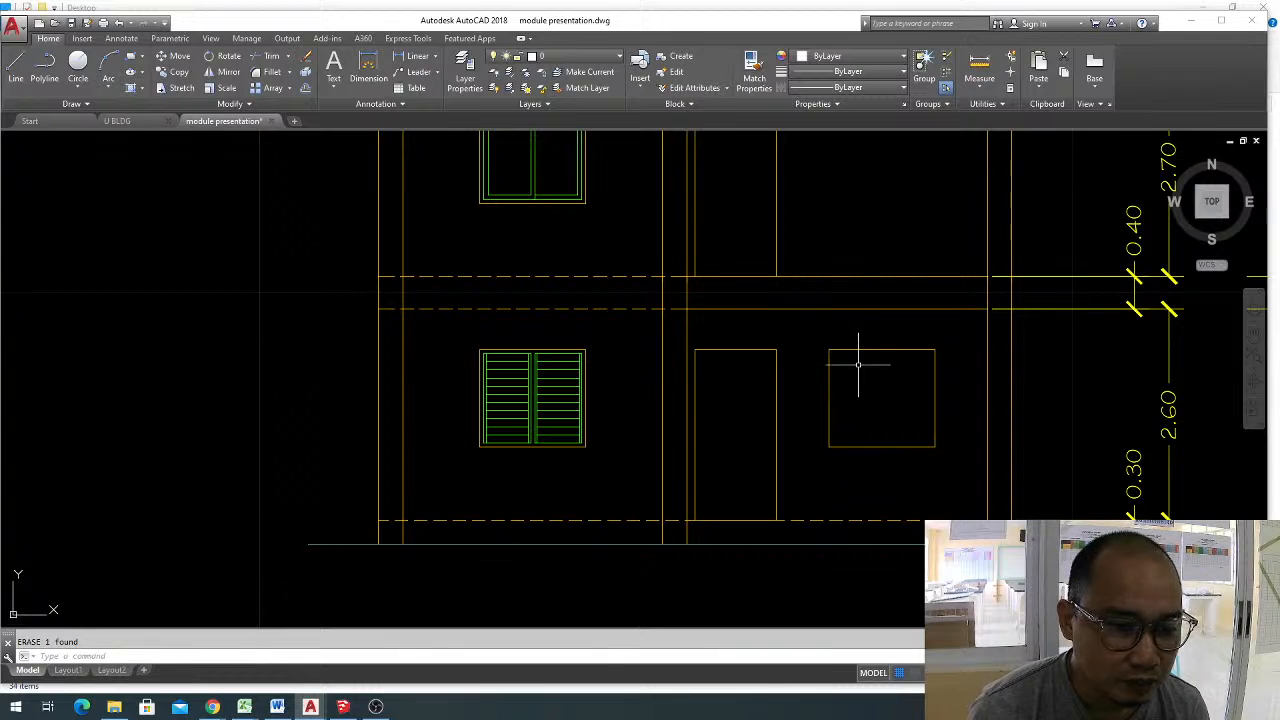
{"action": "scroll", "coordinate": [909, 366], "scroll_direction": "up", "scroll_amount": 2}
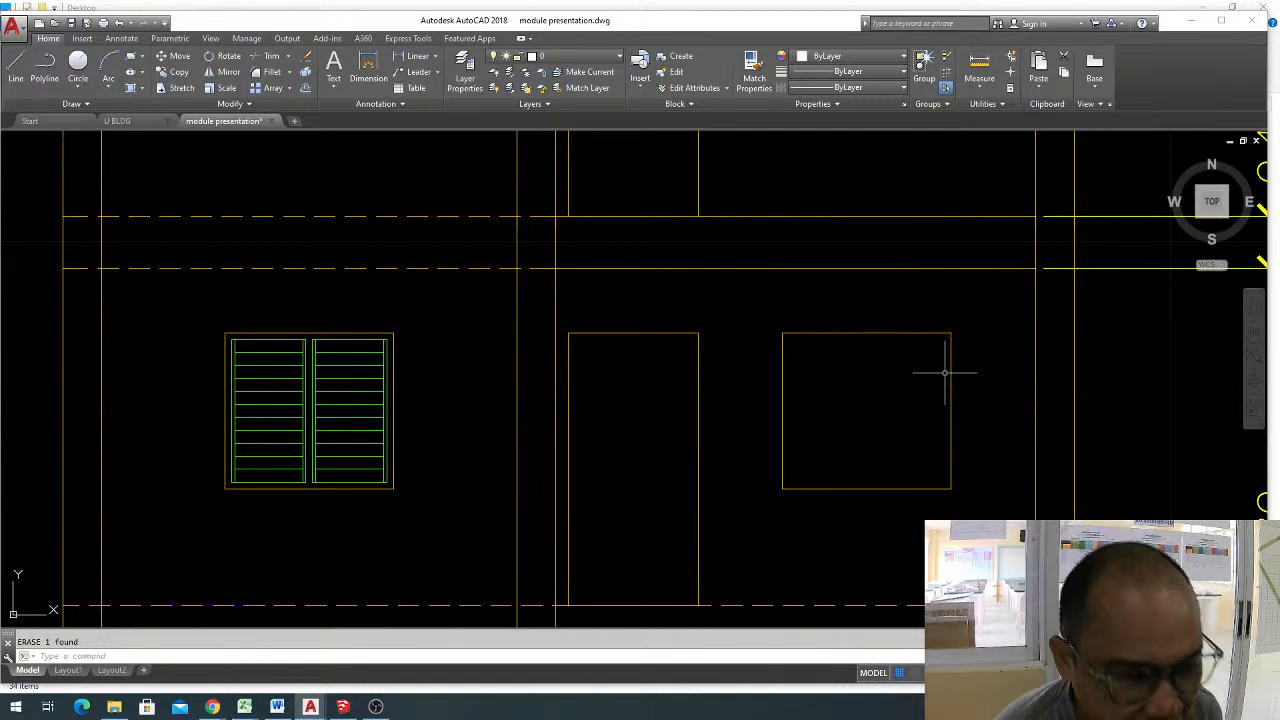
{"action": "key", "text": "Escape"}
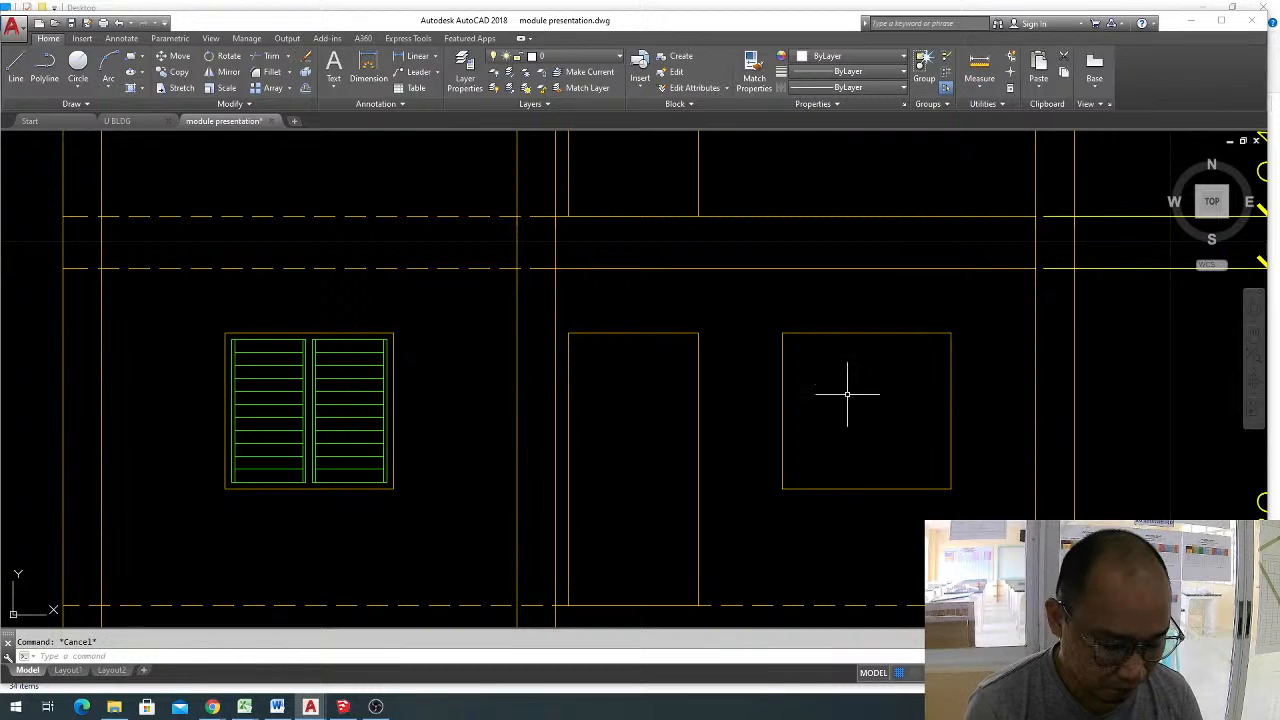
{"action": "left_click", "coordinate": [779, 317]}
{"action": "left_click", "coordinate": [950, 474]}
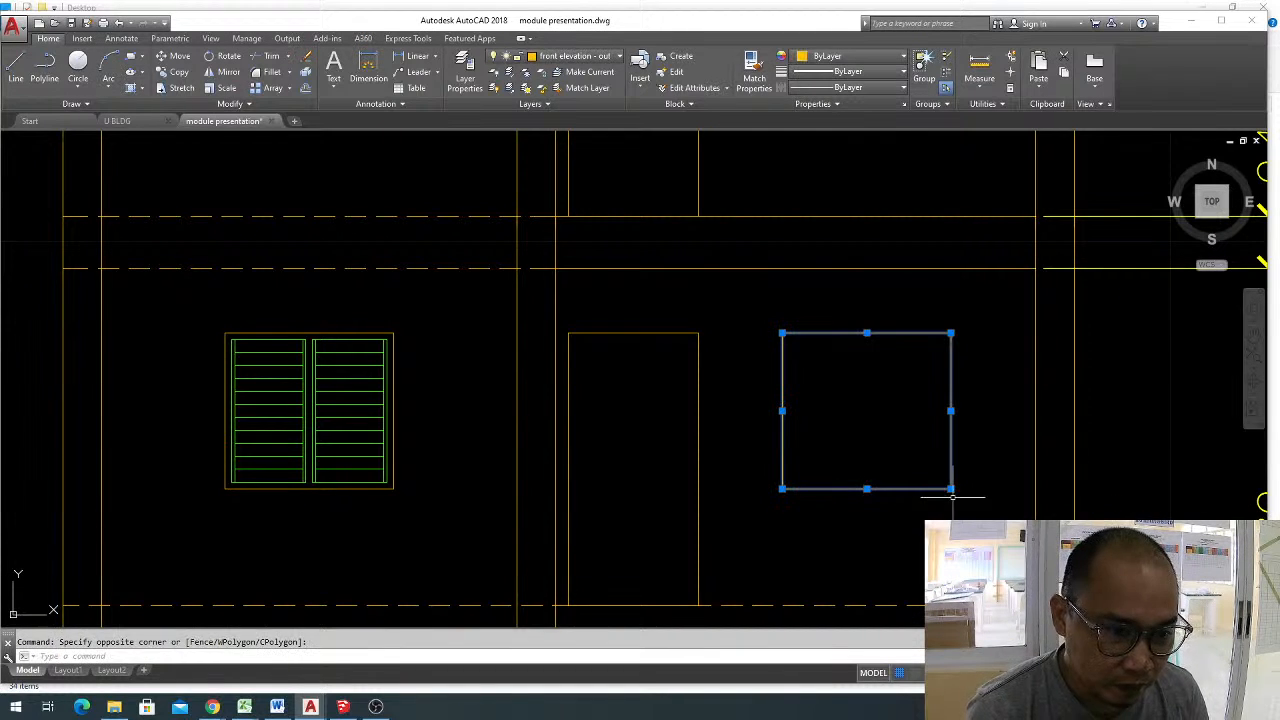
{"action": "key", "text": "Escape"}
{"action": "middle_click_drag", "start_coordinate": [866, 480], "coordinate": [866, 454]}
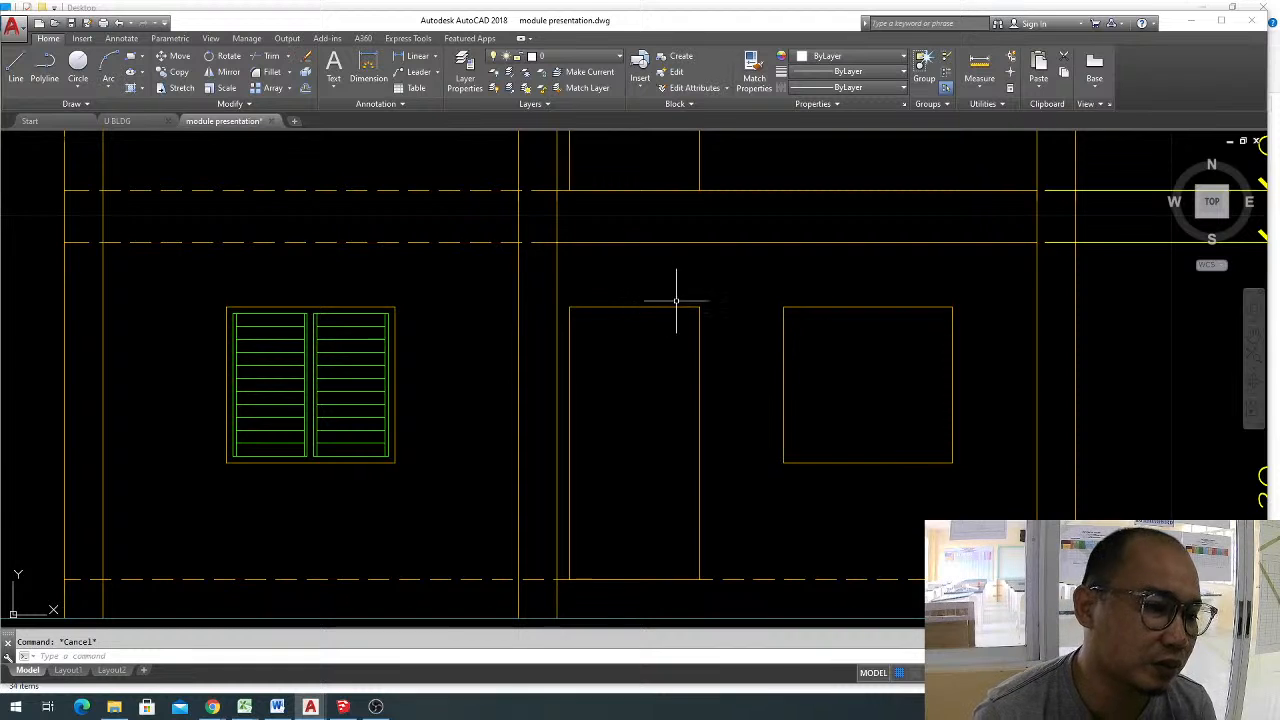
{"action": "type", "text": "l"}
{"action": "key", "text": "Return"}
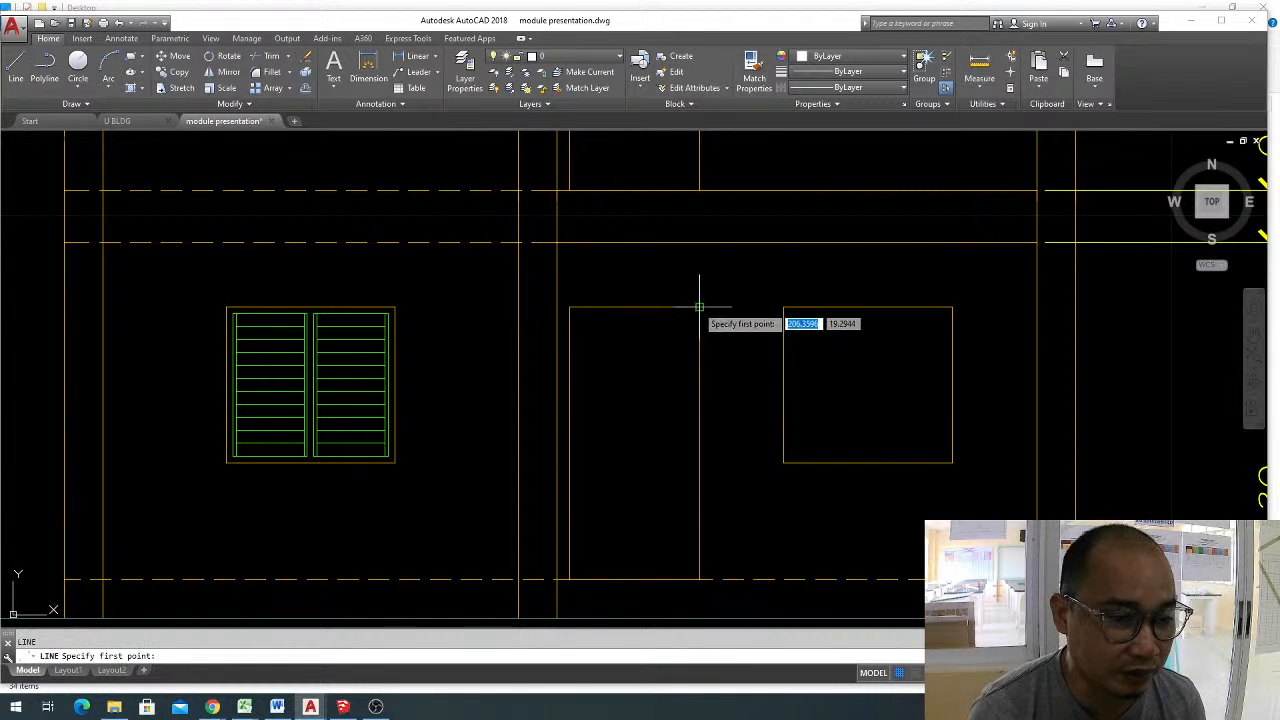
{"action": "left_click", "coordinate": [699, 307]}
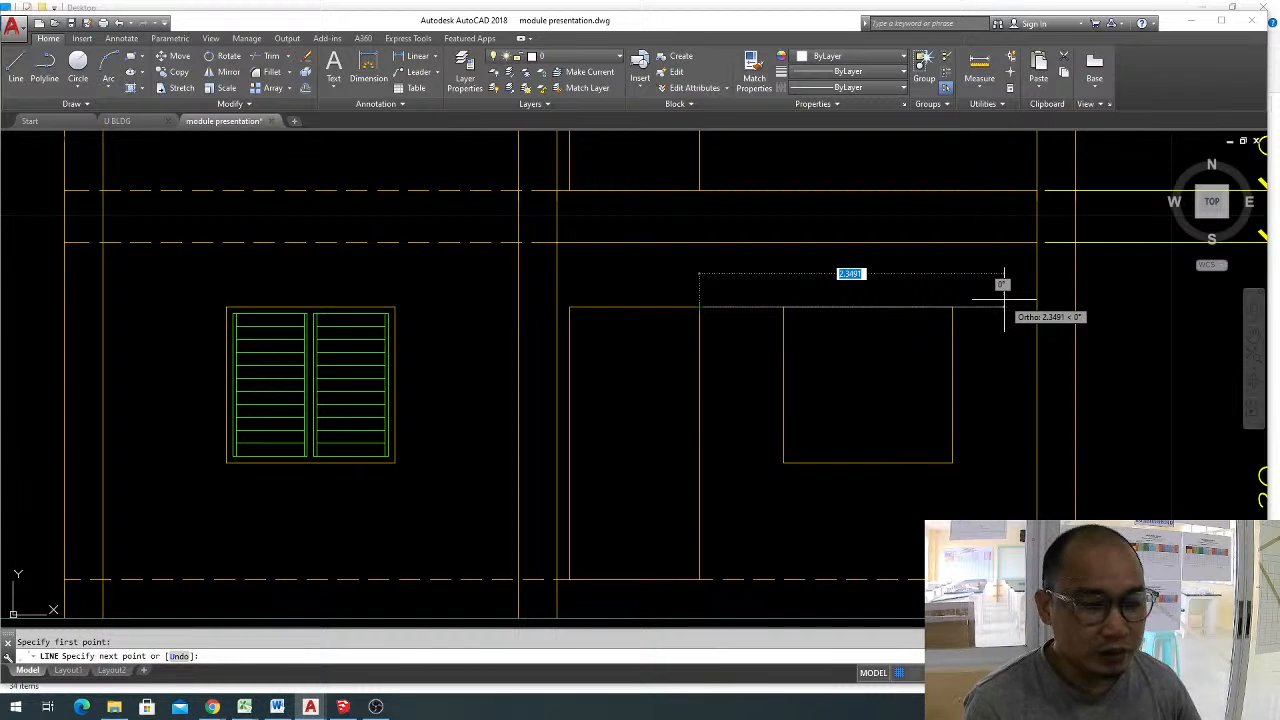
{"action": "key", "text": "Escape"}
{"action": "scroll", "coordinate": [766, 291], "scroll_direction": "up", "scroll_amount": 2}
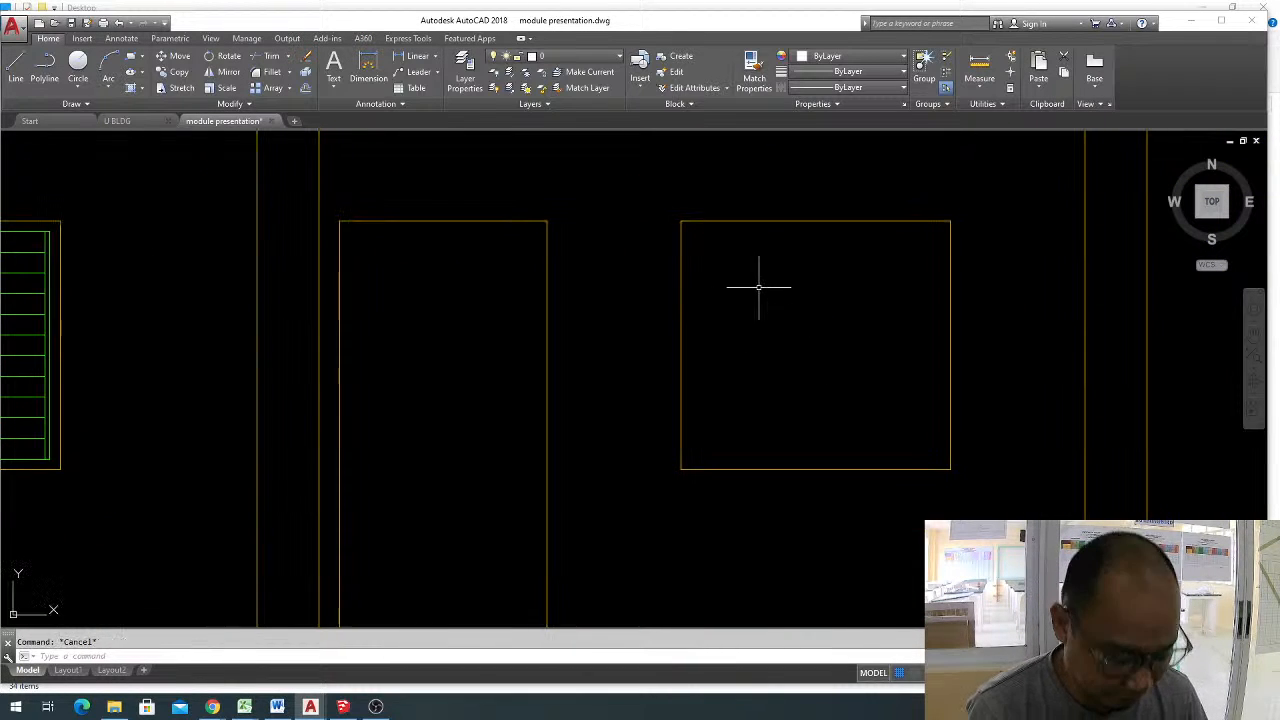
{"action": "left_click", "coordinate": [612, 160]}
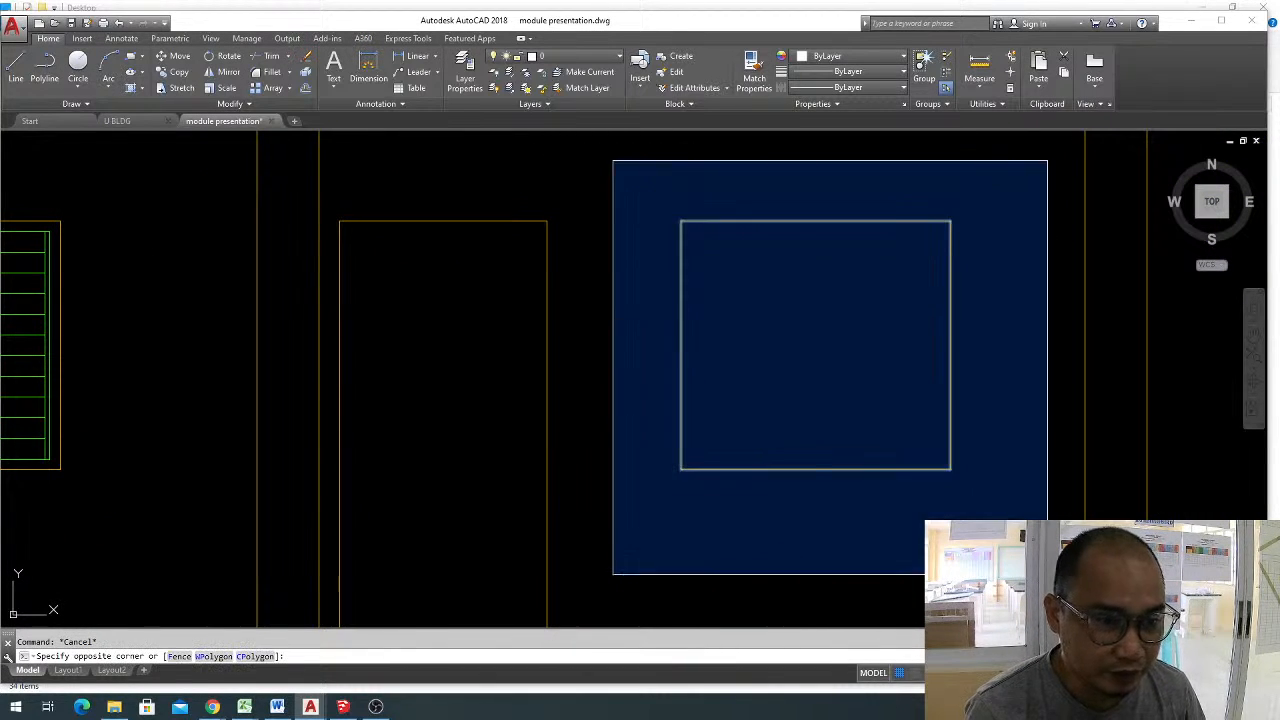
{"action": "left_click", "coordinate": [1047, 575]}
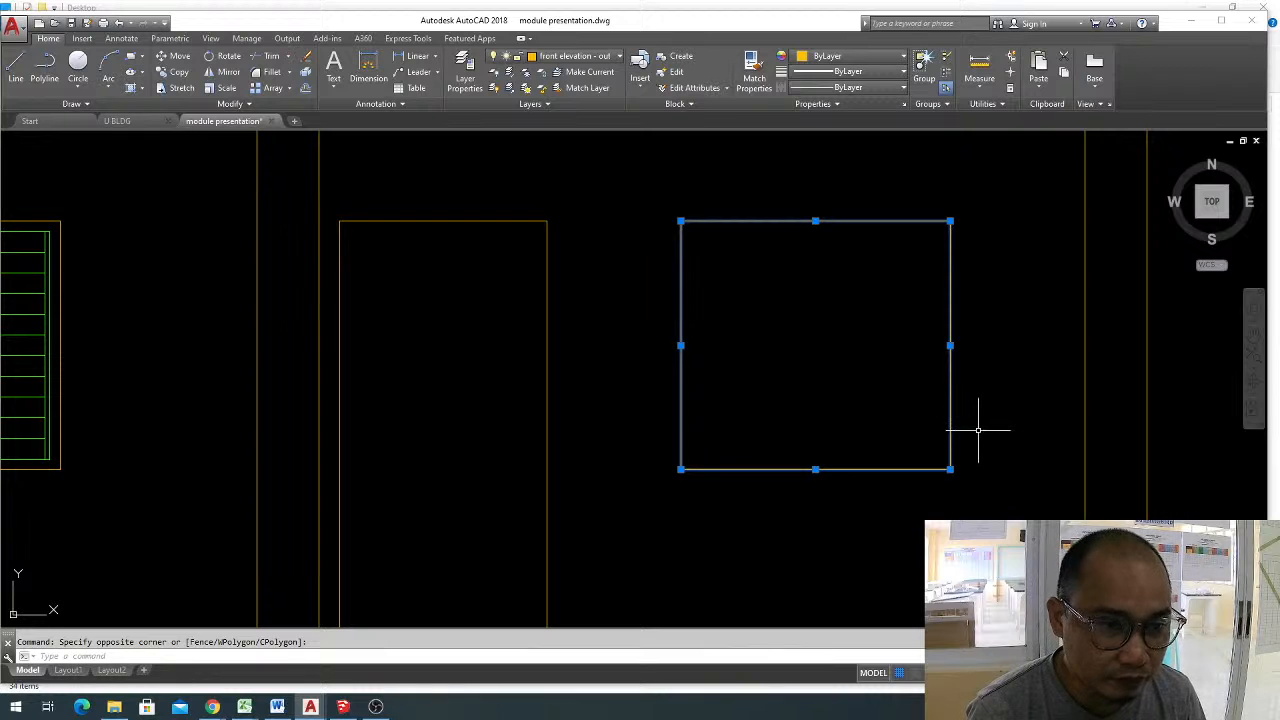
{"action": "scroll", "coordinate": [891, 387], "scroll_direction": "down", "scroll_amount": 4}
{"action": "scroll", "coordinate": [891, 387], "scroll_direction": "up", "scroll_amount": 4}
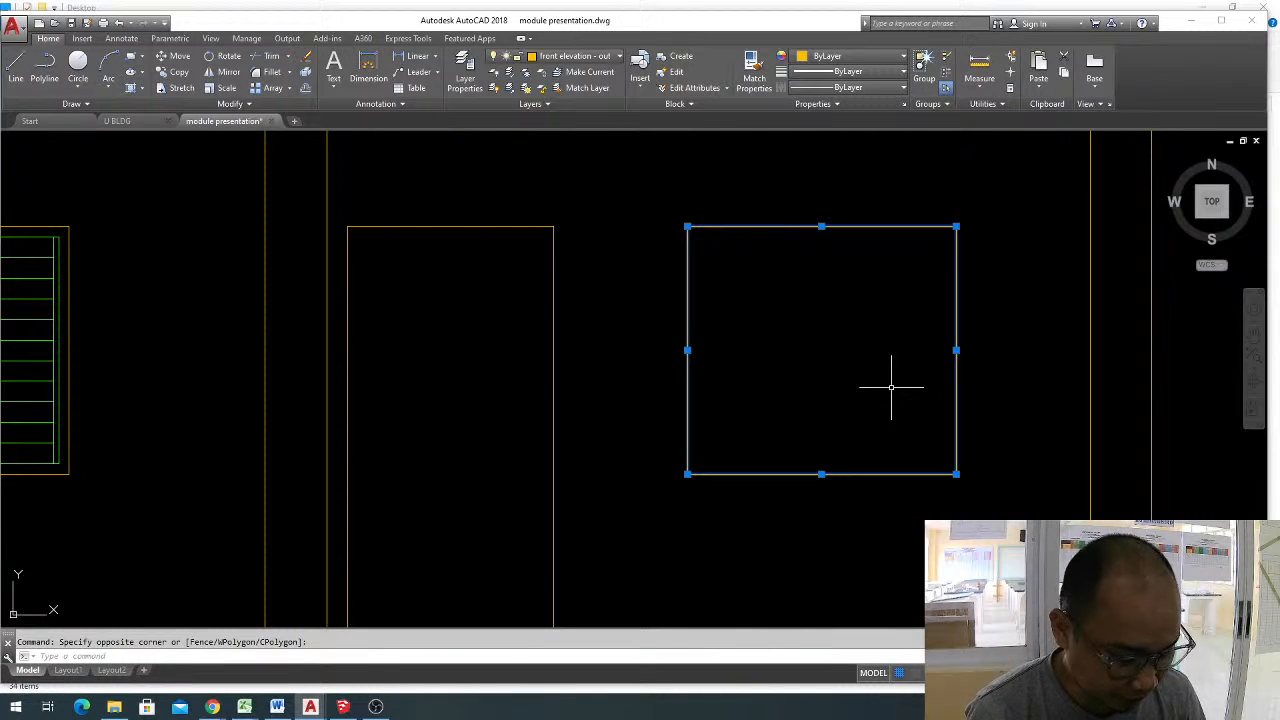
{"action": "key", "text": "Escape"}
Offset the rectangular outline of the ground-floor window beside the door inward by 0.05.
{"action": "type", "text": "o"}
{"action": "key", "text": "Return"}
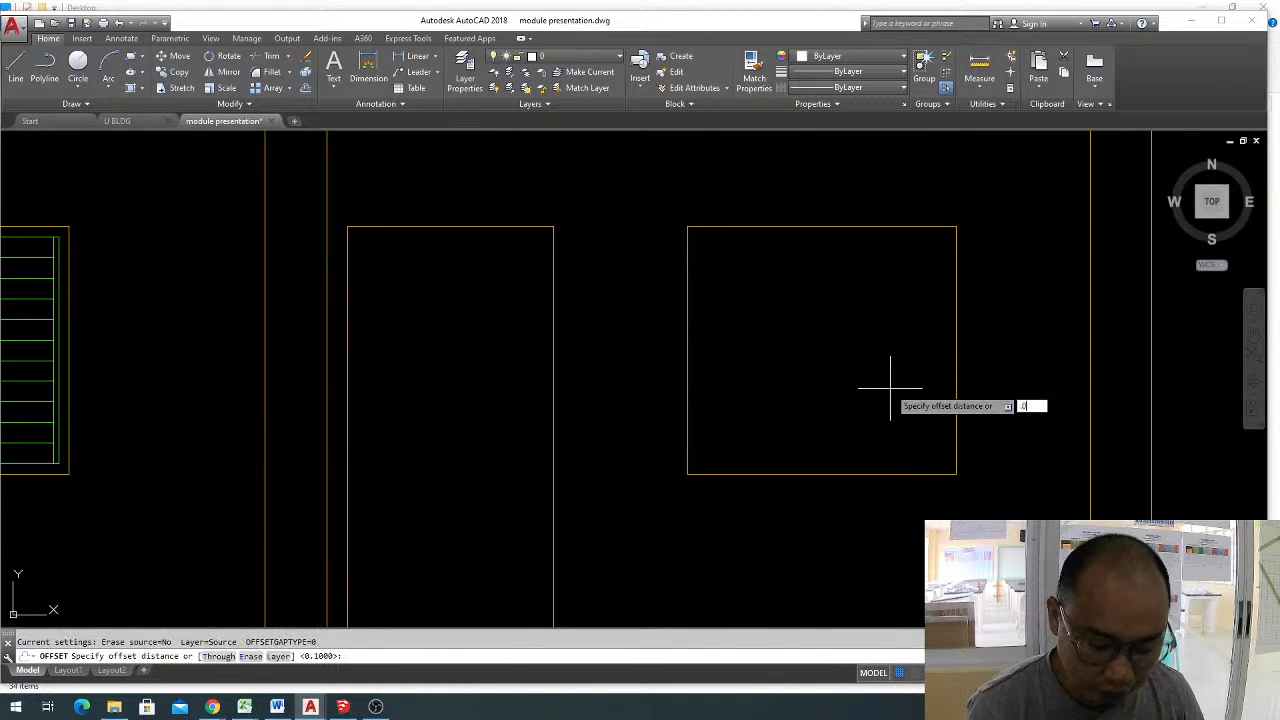
{"action": "type", "text": ".05"}
{"action": "key", "text": "Return"}
{"action": "left_click", "coordinate": [895, 227]}
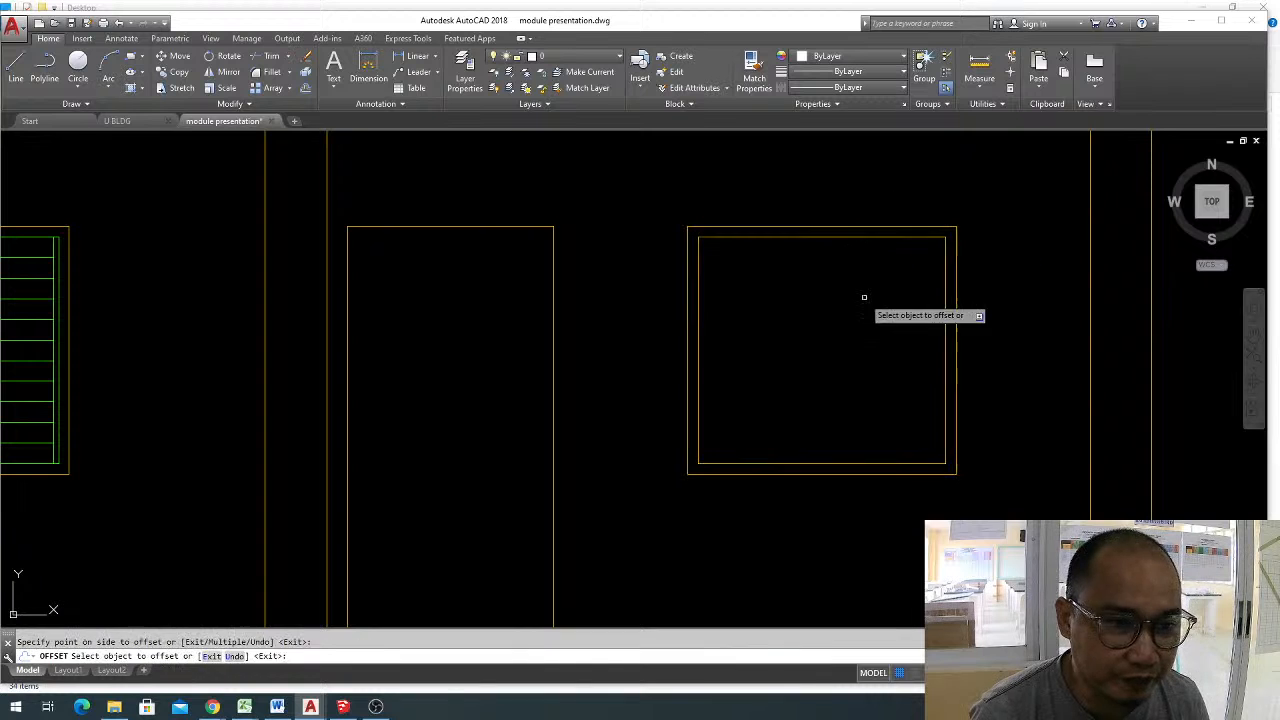
{"action": "left_click", "coordinate": [865, 368]}
{"action": "key", "text": "Escape"}
Explode the inner rectangle of the ground-floor window beside the door into separate lines.
{"action": "middle_click_drag", "start_coordinate": [755, 492], "coordinate": [808, 483]}
{"action": "key", "text": "Escape"}
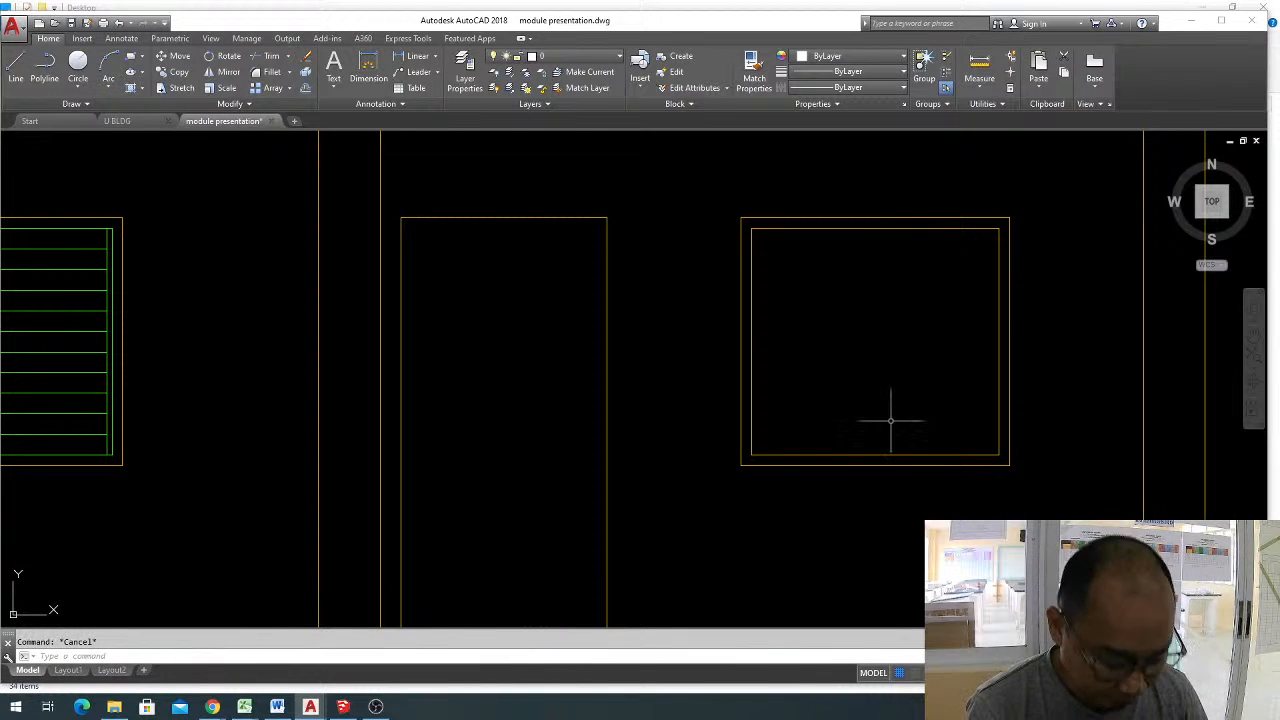
{"action": "left_click", "coordinate": [893, 229]}
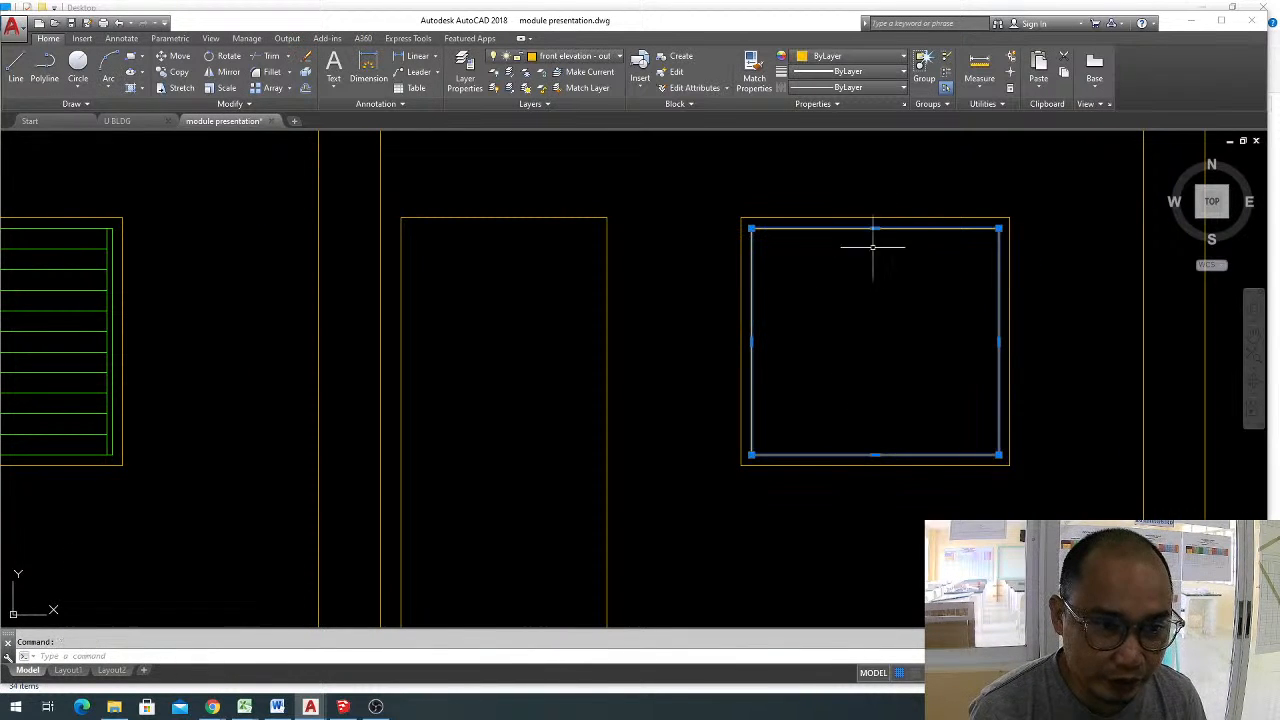
{"action": "key", "text": "Escape"}
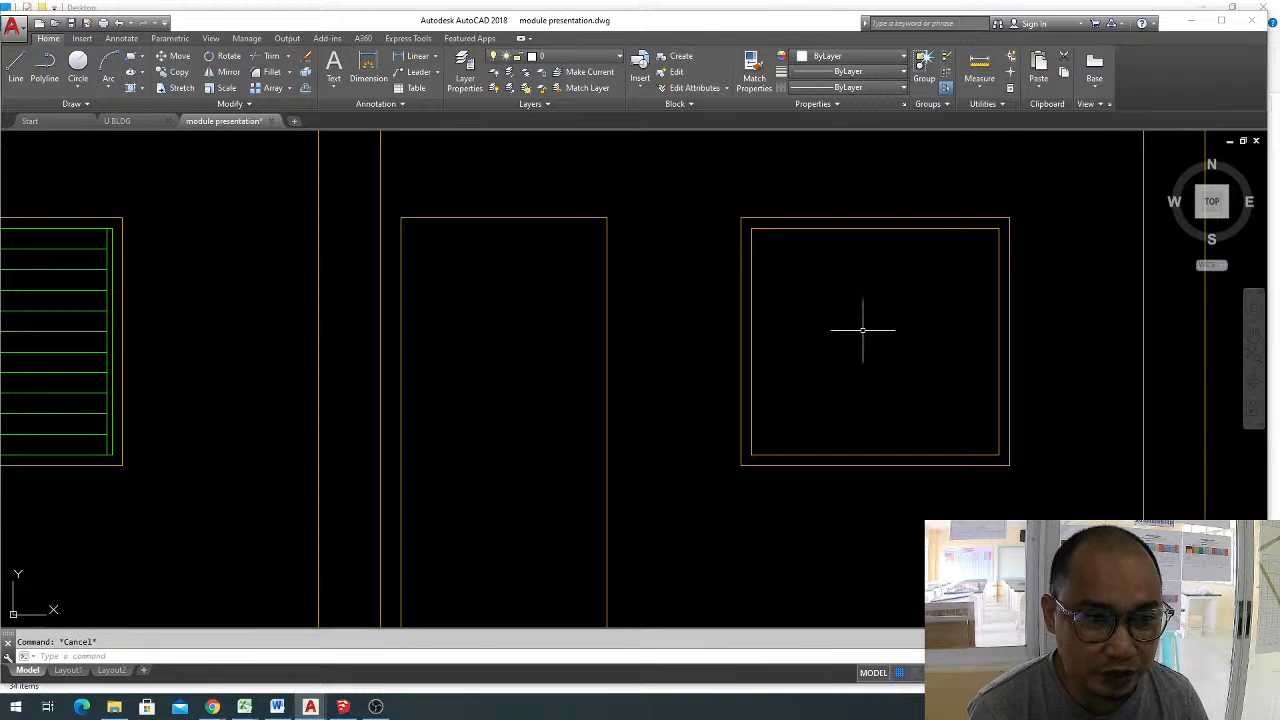
{"action": "left_click", "coordinate": [900, 229]}
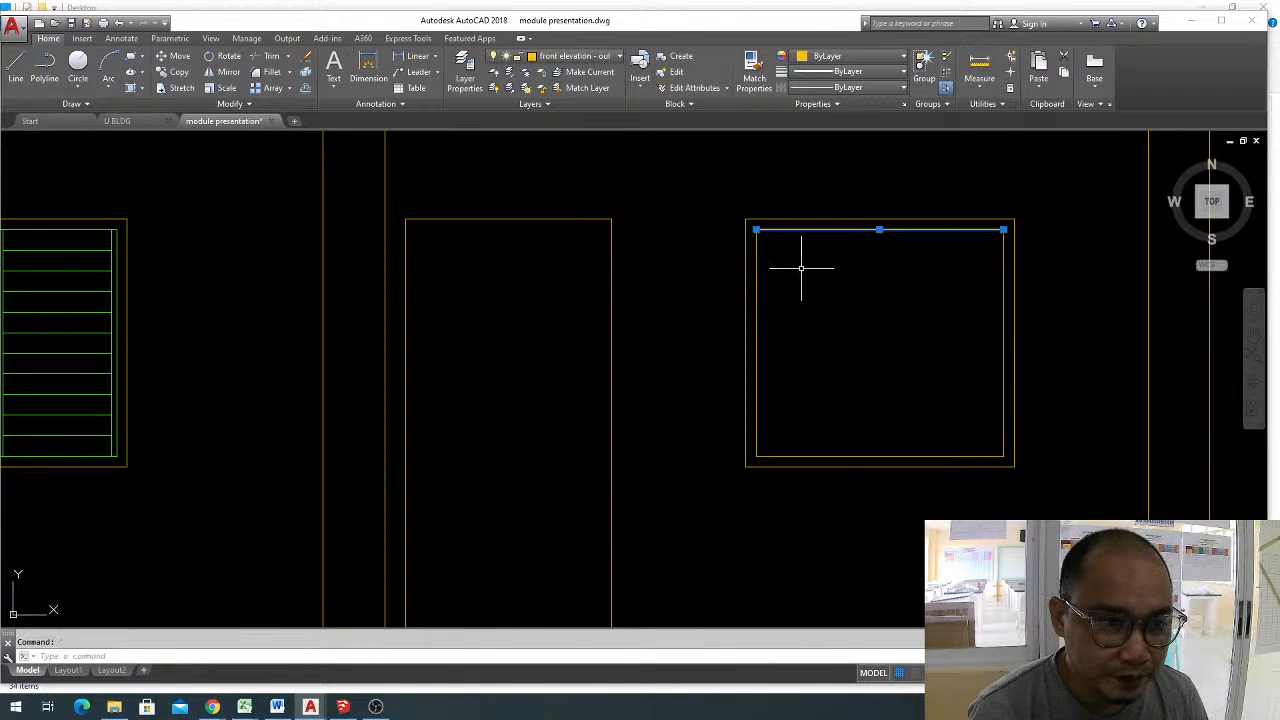
{"action": "key", "text": "Escape"}
{"action": "left_click", "coordinate": [756, 286]}
{"action": "key", "text": "Escape"}
Match the properties of the louvred window's green slat line onto the four inner frame lines of the window beside the door.
{"action": "type", "text": "ma"}
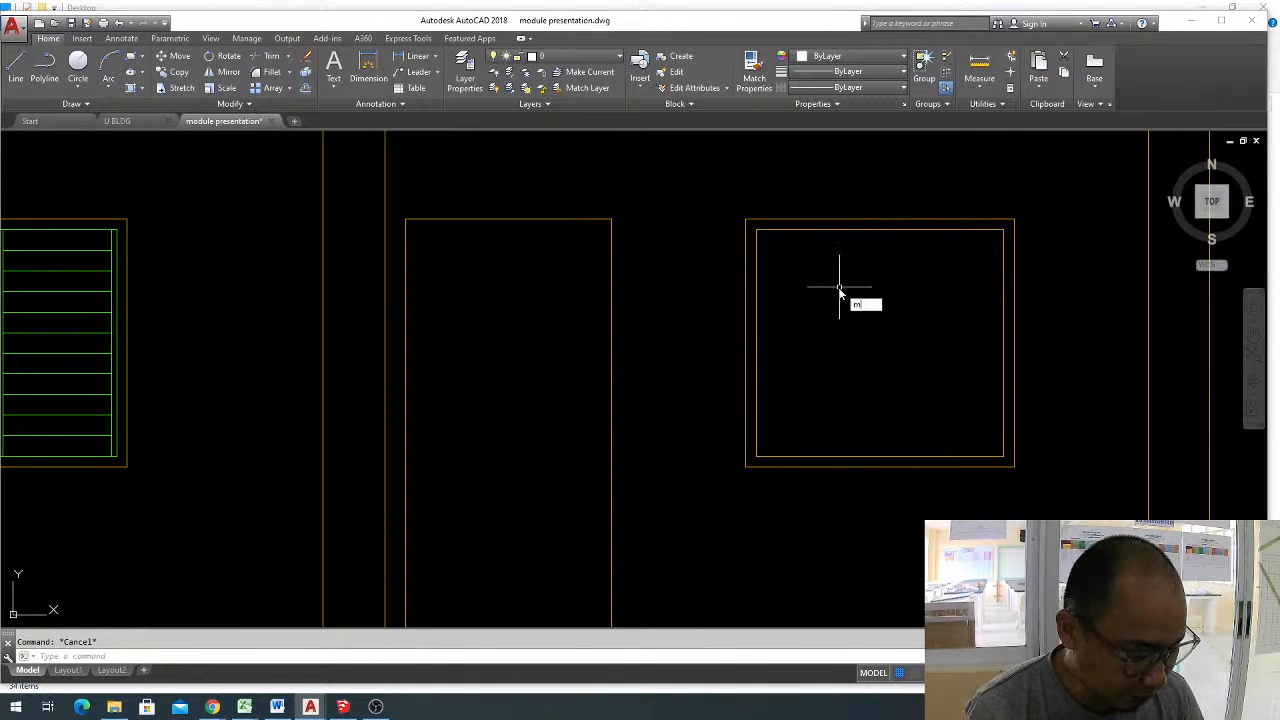
{"action": "key", "text": "Return"}
{"action": "left_click", "coordinate": [102, 292]}
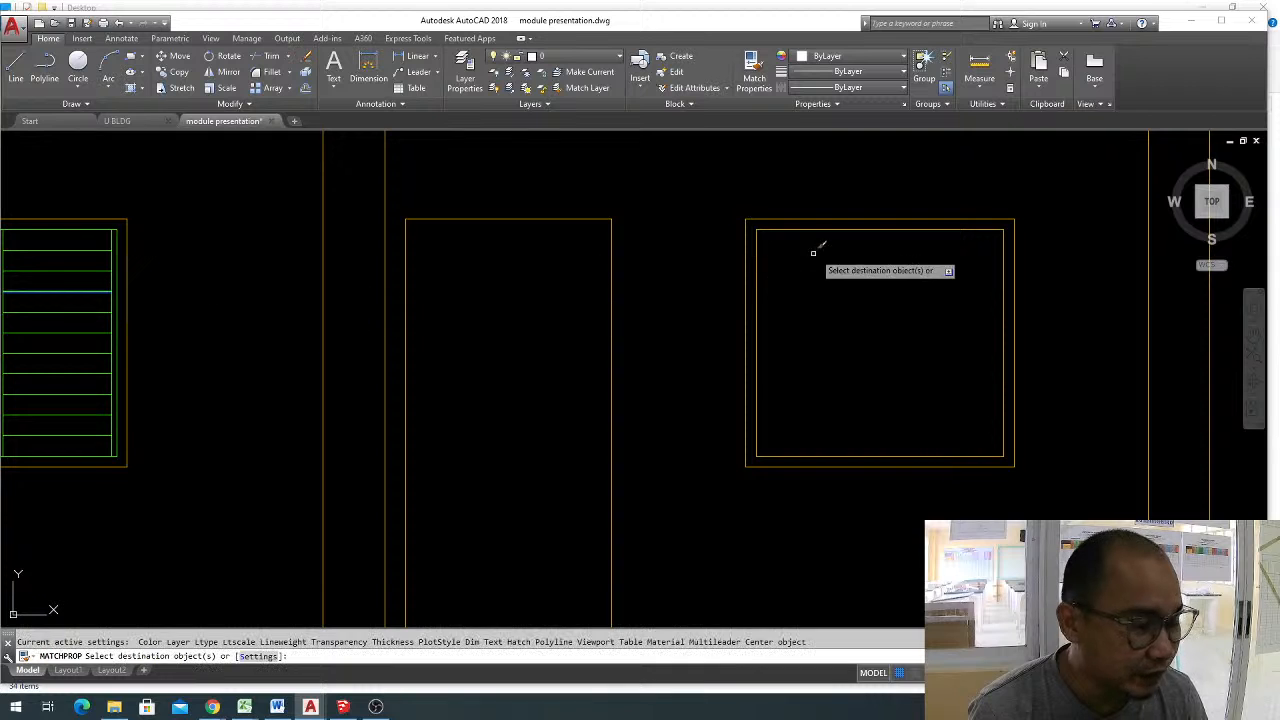
{"action": "left_click", "coordinate": [754, 243]}
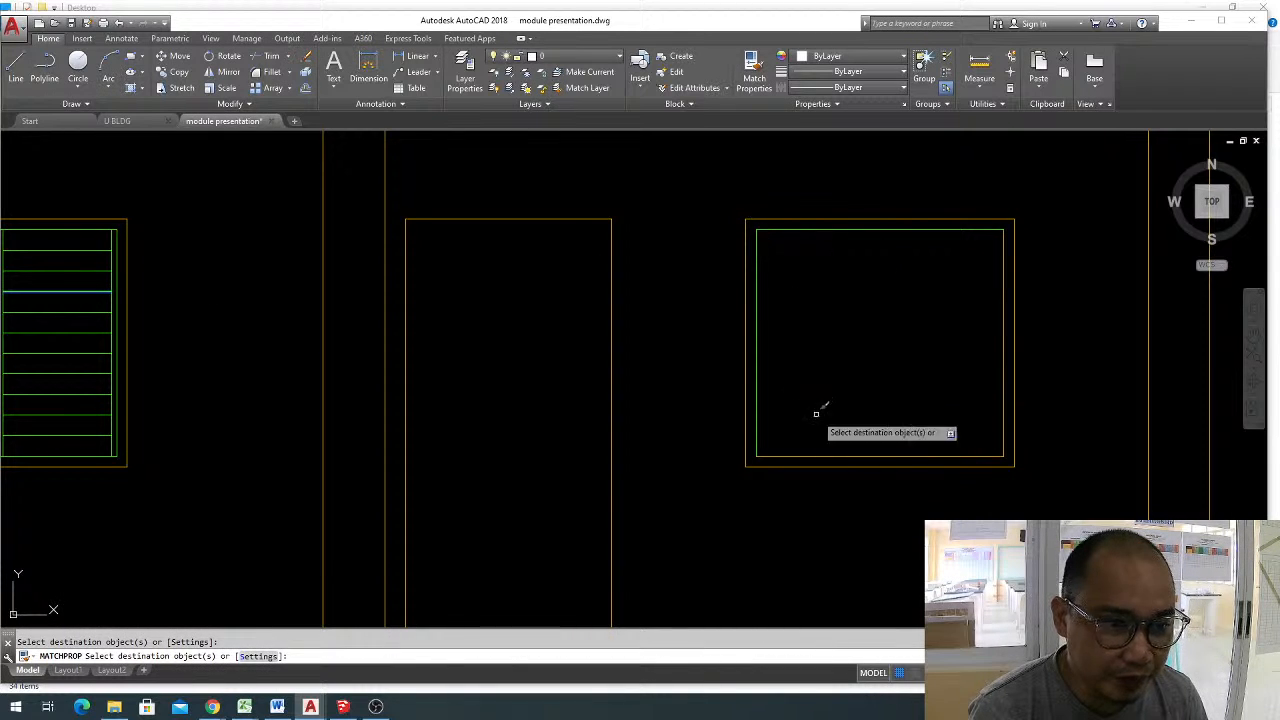
{"action": "left_click", "coordinate": [917, 455]}
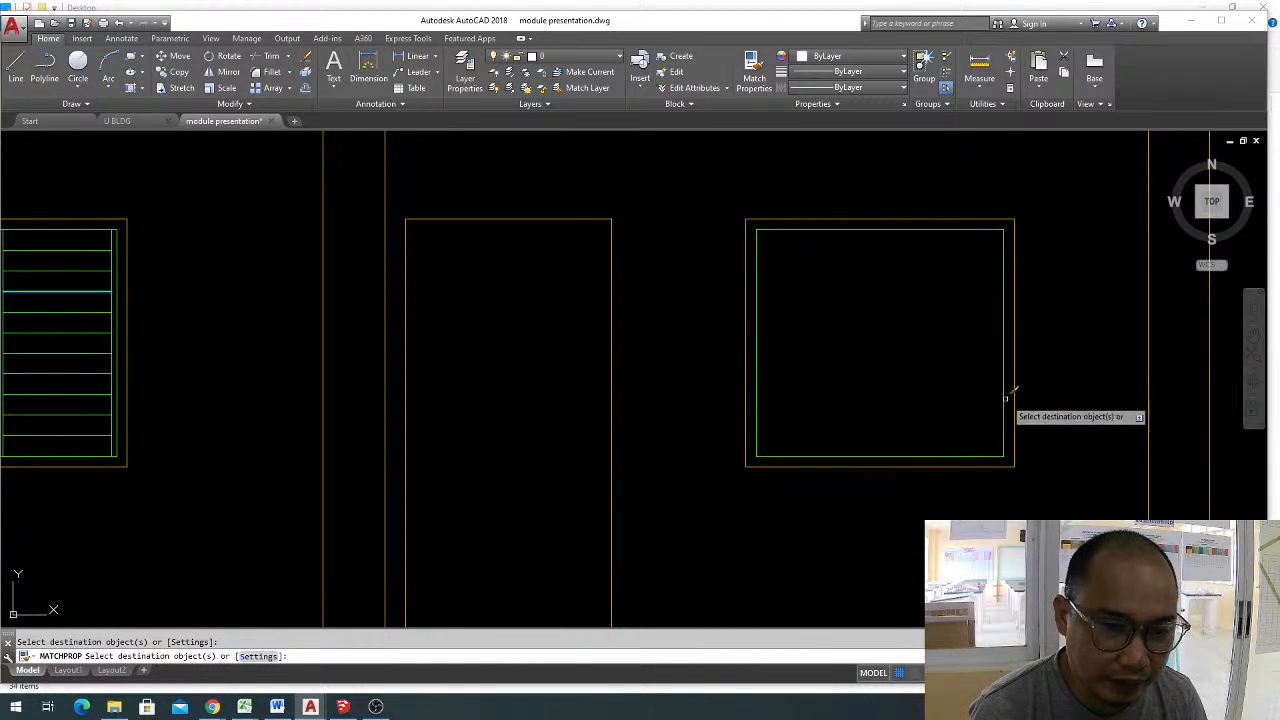
{"action": "key", "text": "Escape"}
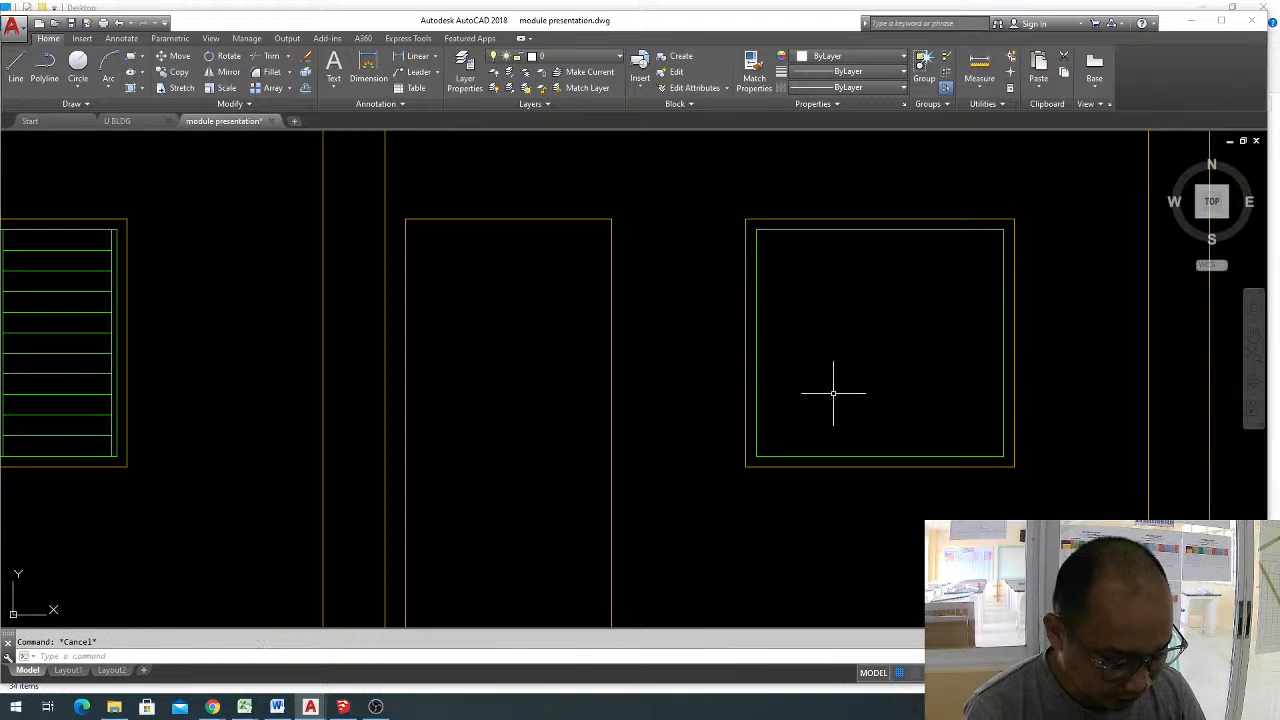
Offset the top inner frame line of the window beside the door downward by 0.3.
{"action": "type", "text": "o"}
{"action": "key", "text": "Return"}
{"action": "type", "text": ".3"}
{"action": "key", "text": "Return"}
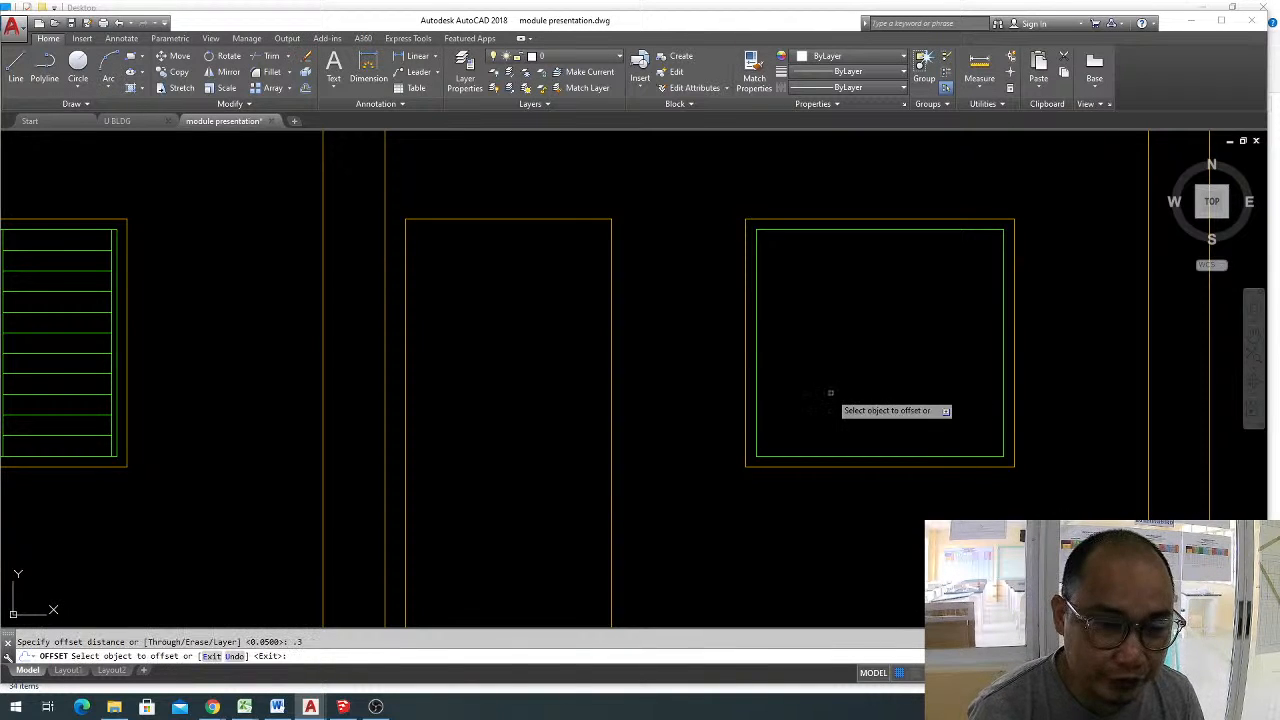
{"action": "left_click", "coordinate": [852, 230]}
{"action": "left_click", "coordinate": [852, 255]}
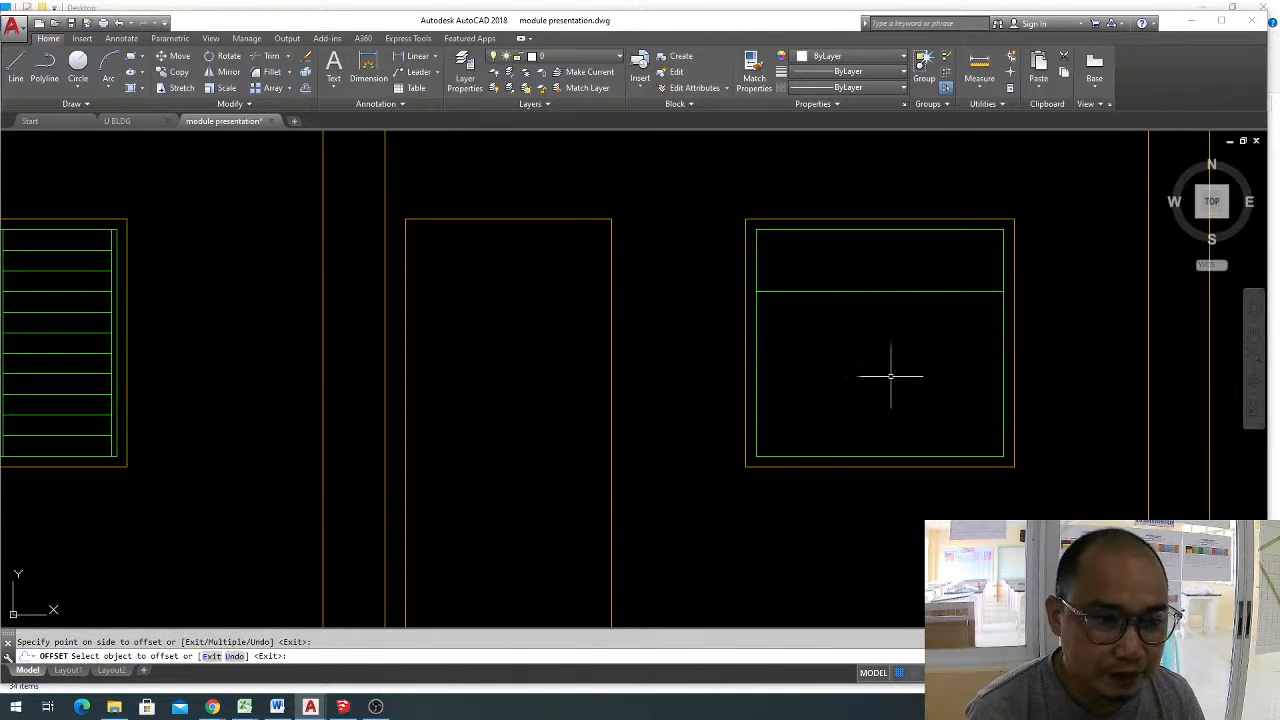
{"action": "key", "text": "Escape"}
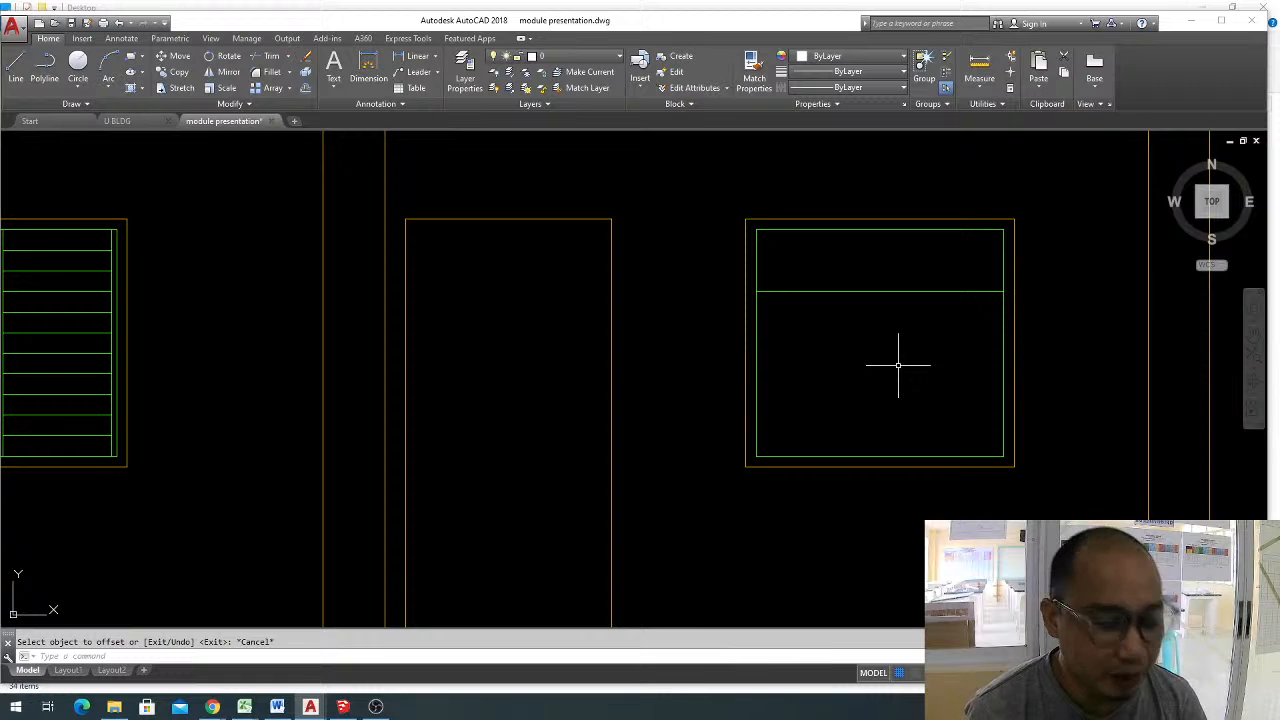
Draw a horizontal multiline at 0.05 scale along the offset line, spanning the inner frame from side to side.
{"action": "type", "text": "ml"}
{"action": "key", "text": "Return"}
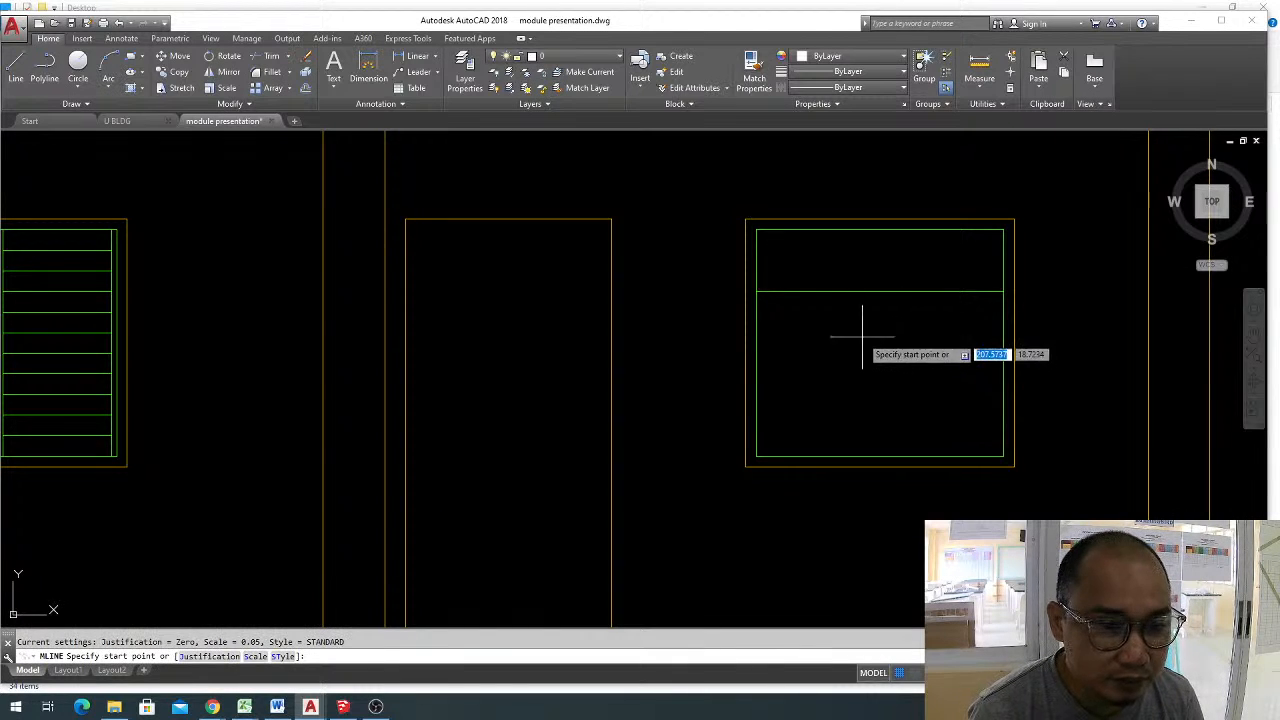
{"action": "left_click", "coordinate": [757, 291]}
{"action": "left_click", "coordinate": [1004, 291]}
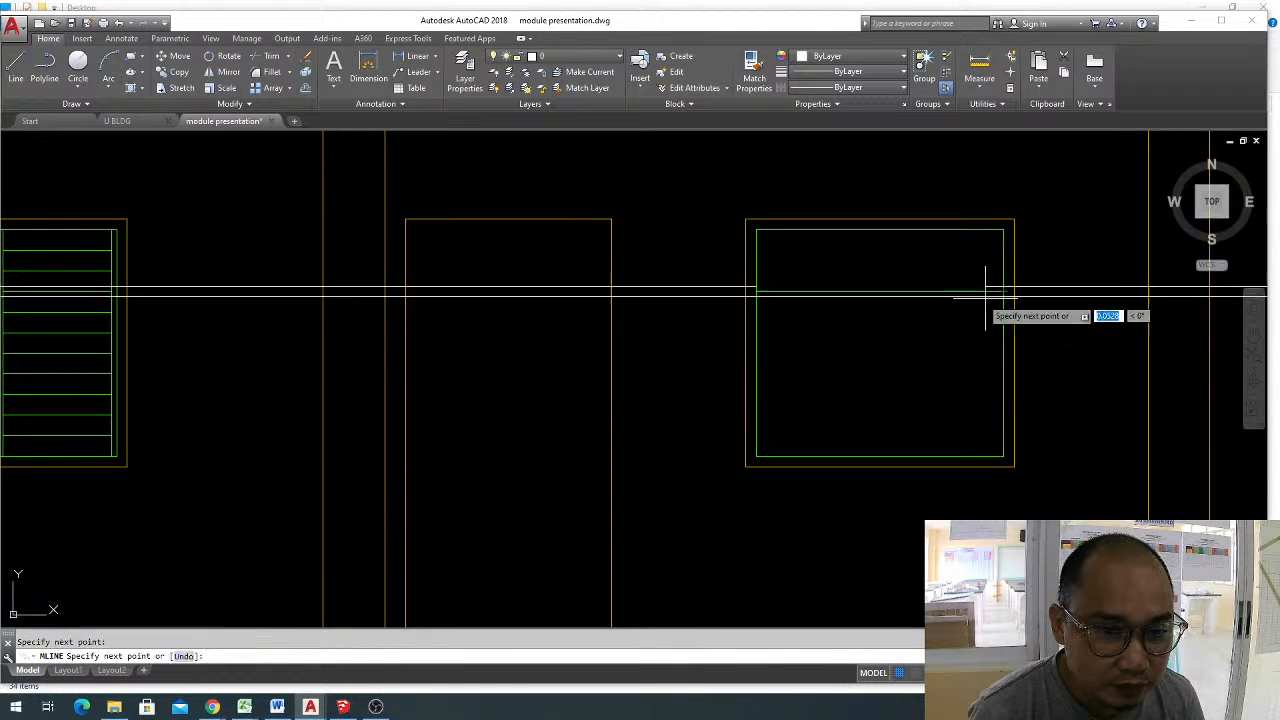
{"action": "key", "text": "Return"}
{"action": "left_click", "coordinate": [941, 308]}
{"action": "left_click", "coordinate": [919, 282]}
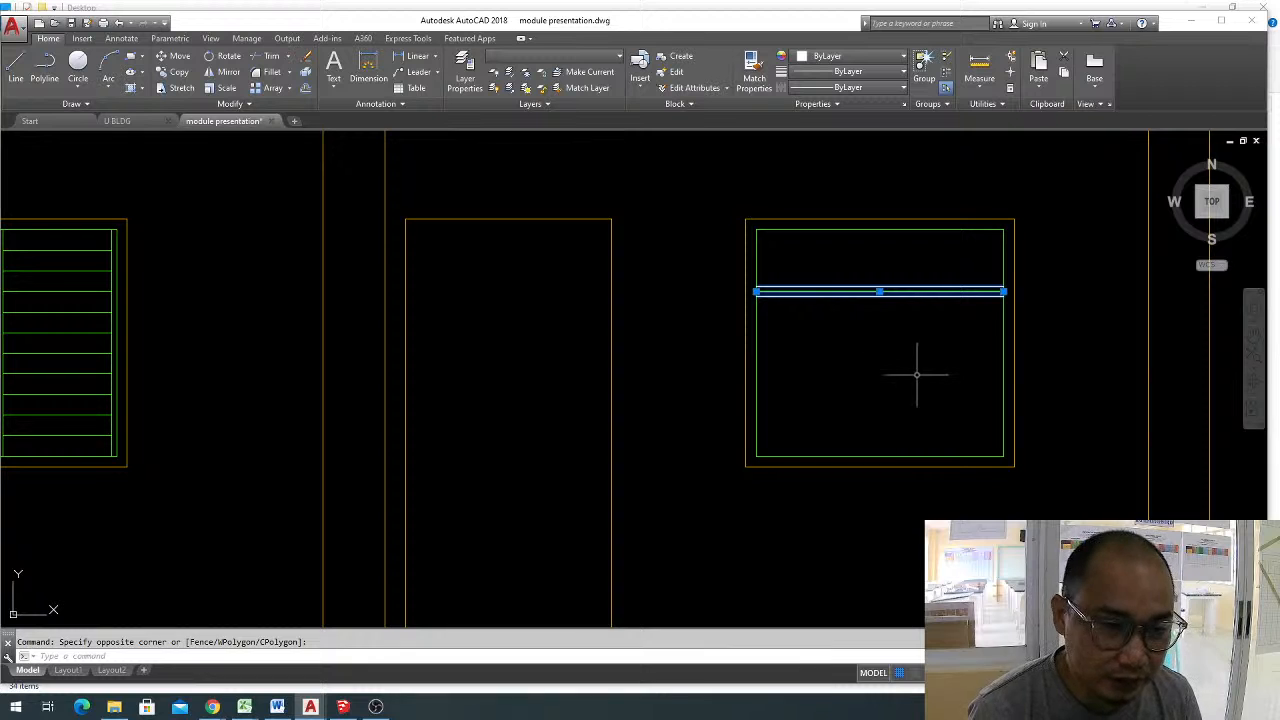
{"action": "key", "text": "Escape"}
Delete the green guide line running through the middle of the horizontal transom bar.
{"action": "scroll", "coordinate": [779, 291], "scroll_direction": "up", "scroll_amount": 3}
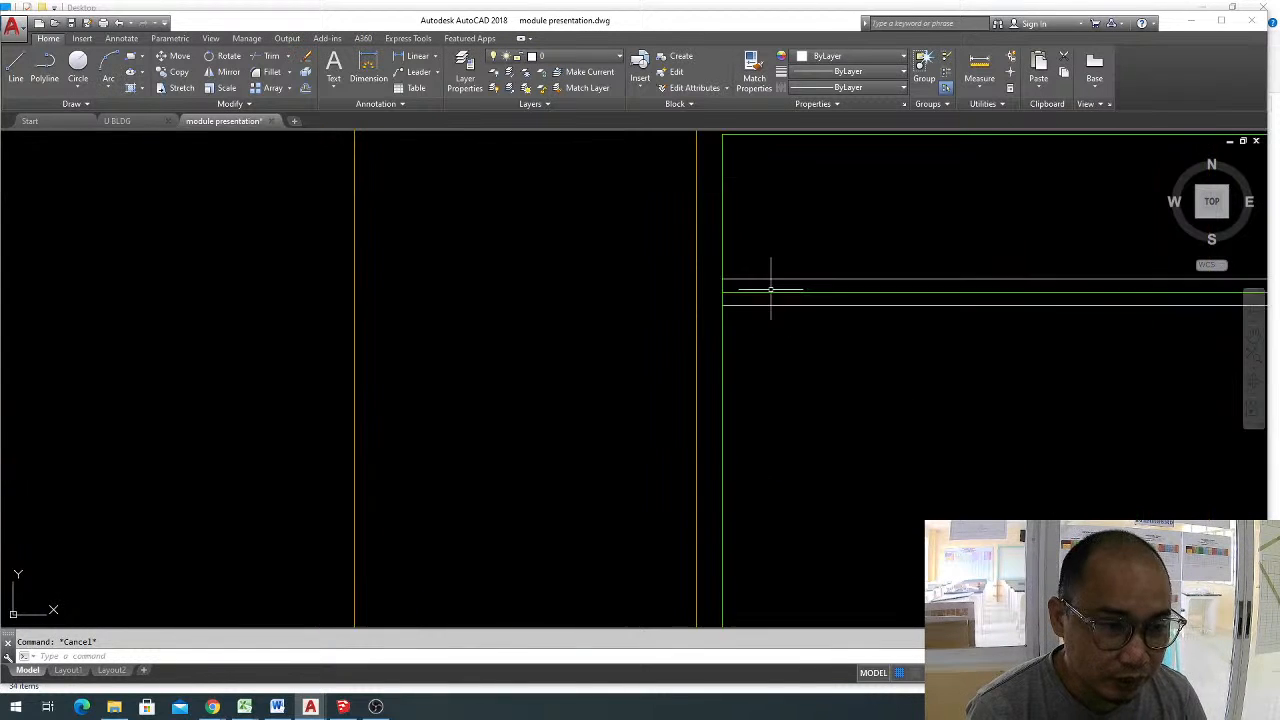
{"action": "left_click", "coordinate": [774, 292]}
{"action": "type", "text": "e"}
{"action": "key", "text": "Return"}
{"action": "key", "text": "Escape"}
Trim both inner frame sides between the two transom lines so the upper and lower panes are separate.
{"action": "type", "text": "tr"}
{"action": "key", "text": "Return"}
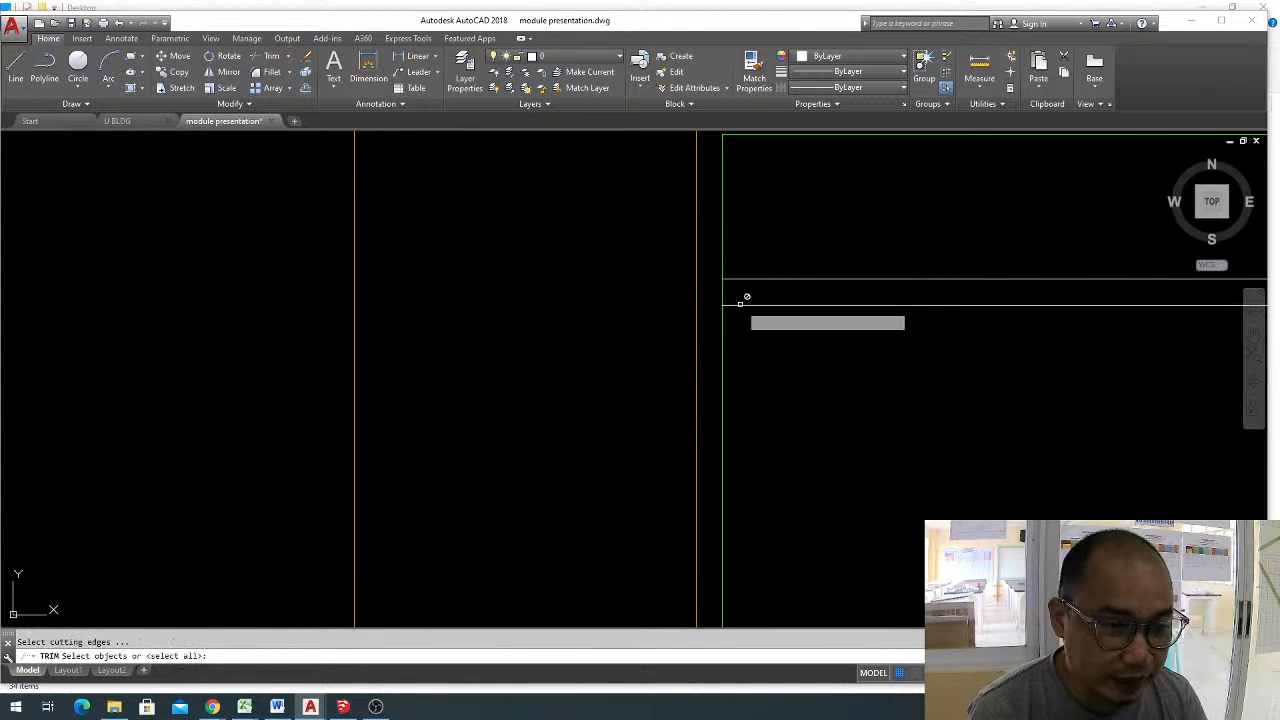
{"action": "key", "text": "Return"}
{"action": "scroll", "coordinate": [705, 300], "scroll_direction": "down", "scroll_amount": 4}
{"action": "scroll", "coordinate": [968, 309], "scroll_direction": "up", "scroll_amount": 3}
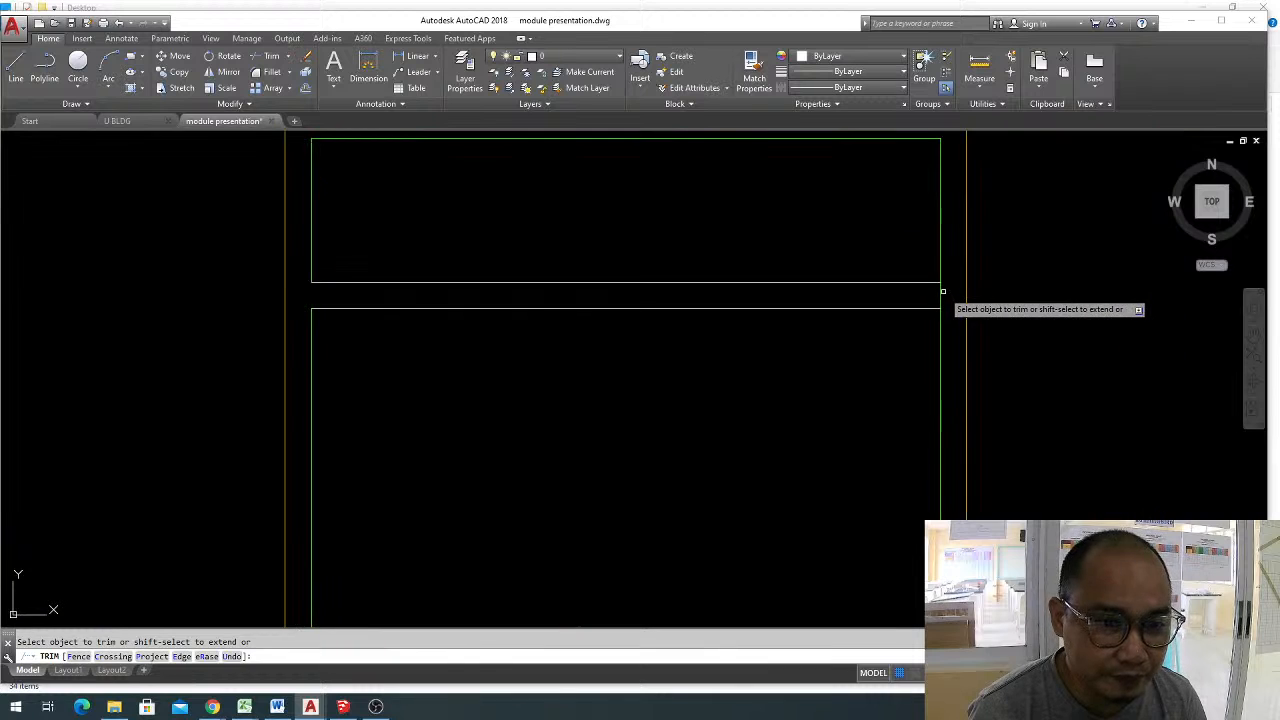
{"action": "scroll", "coordinate": [910, 305], "scroll_direction": "down", "scroll_amount": 3}
{"action": "key", "text": "Escape"}
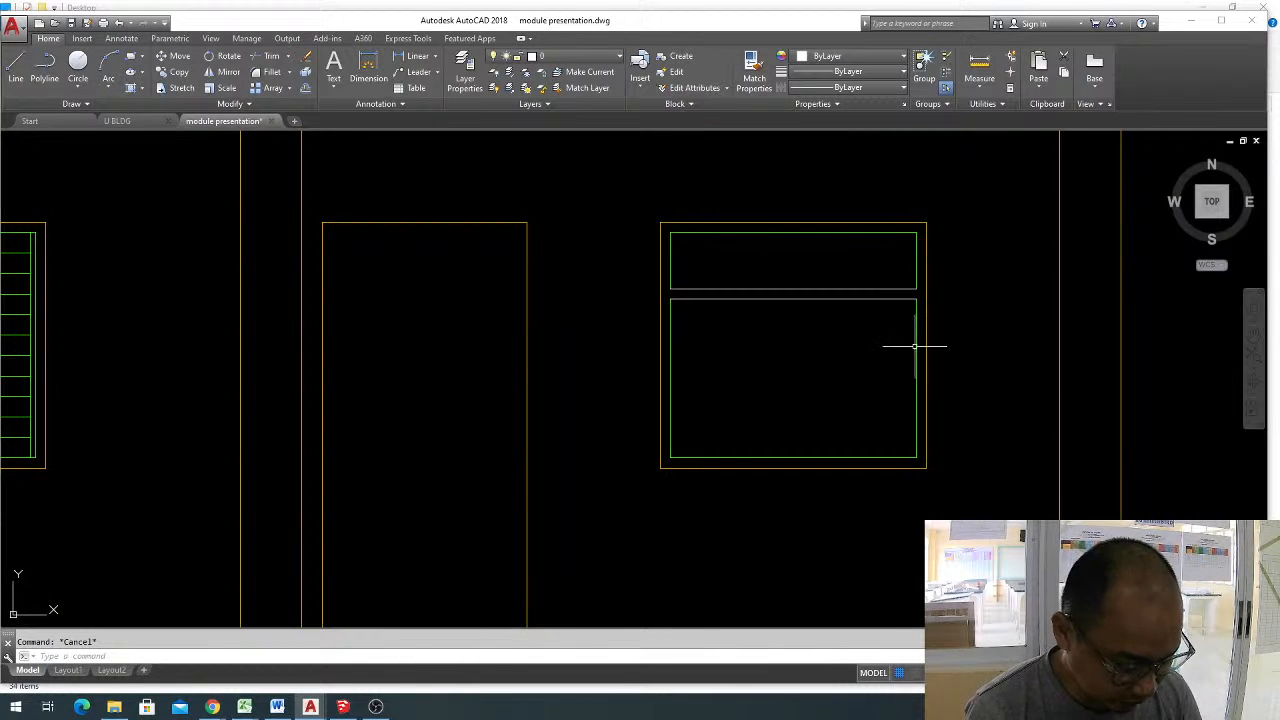
Match the properties of the green inner frame line onto the two white transom lines.
{"action": "type", "text": "ma"}
{"action": "key", "text": "Return"}
{"action": "left_click", "coordinate": [921, 323]}
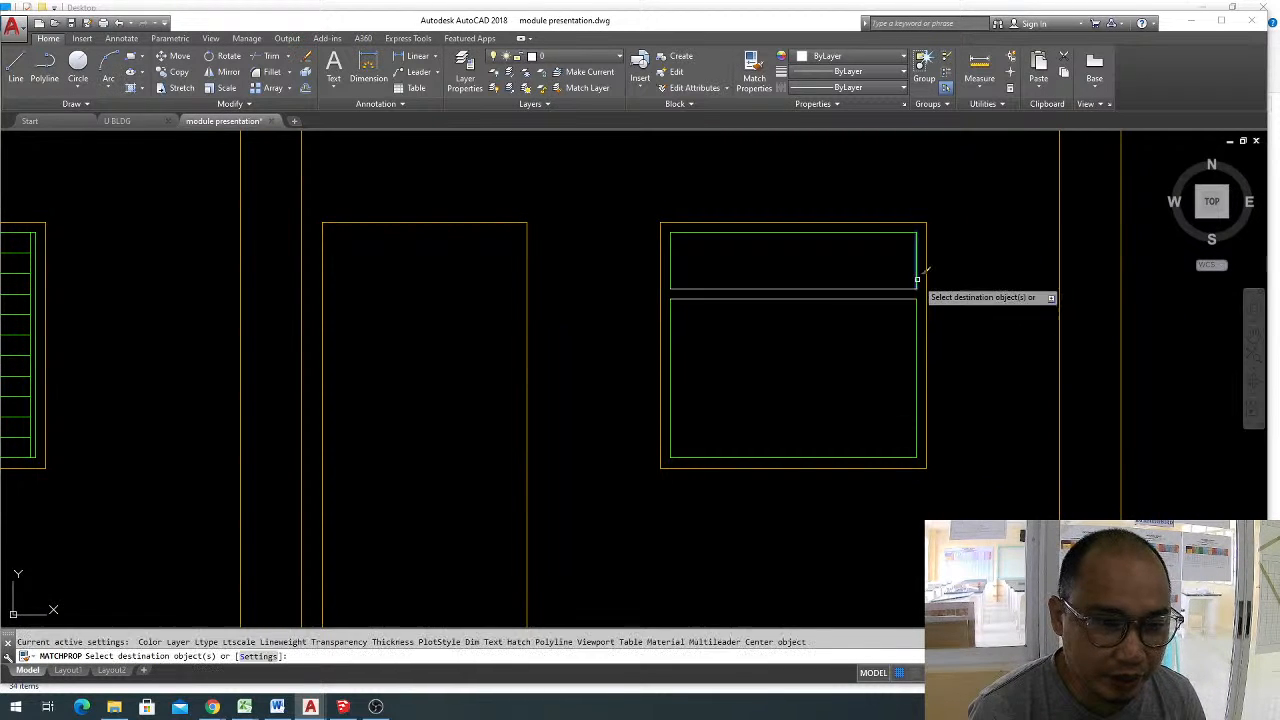
{"action": "left_click", "coordinate": [880, 289]}
{"action": "key", "text": "Escape"}
Draw a vertical multiline at 0.05 scale from the midpoint of the lower pane's bottom line up to the transom.
{"action": "middle_click_drag", "start_coordinate": [791, 342], "coordinate": [880, 307]}
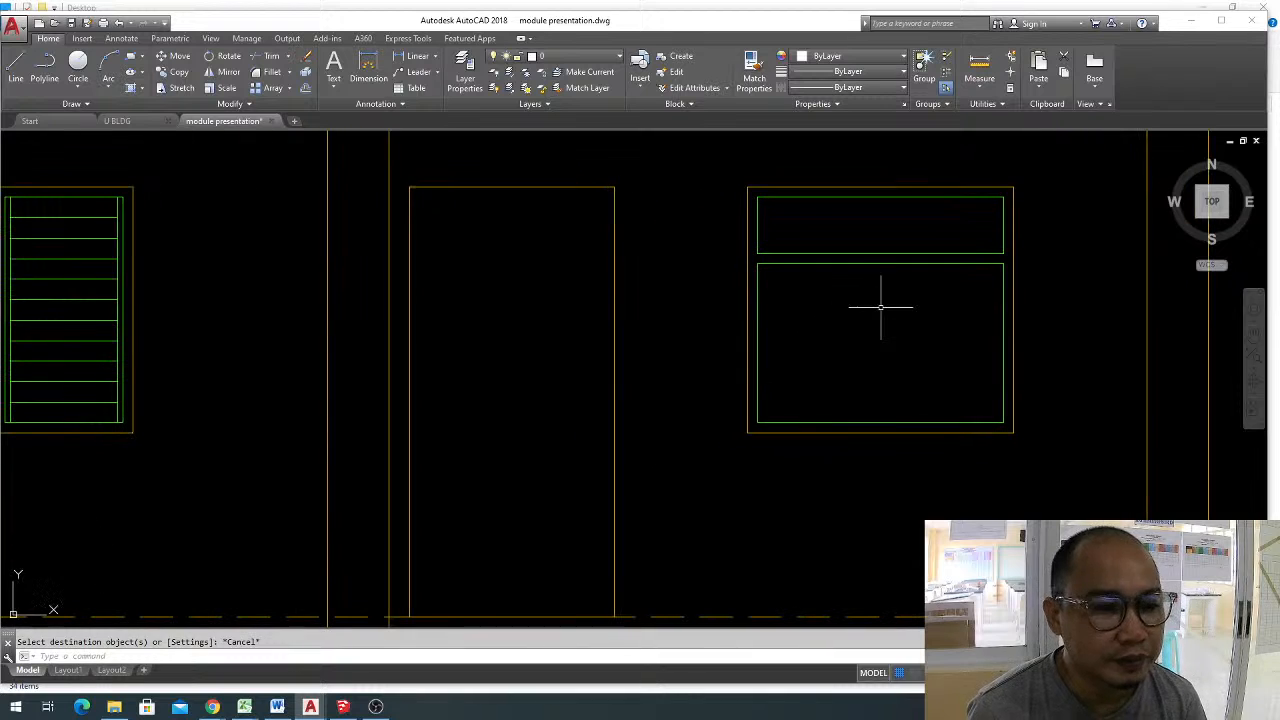
{"action": "left_click", "coordinate": [880, 422]}
{"action": "left_click", "coordinate": [880, 264]}
{"action": "left_click", "coordinate": [901, 325]}
{"action": "left_click", "coordinate": [848, 345]}
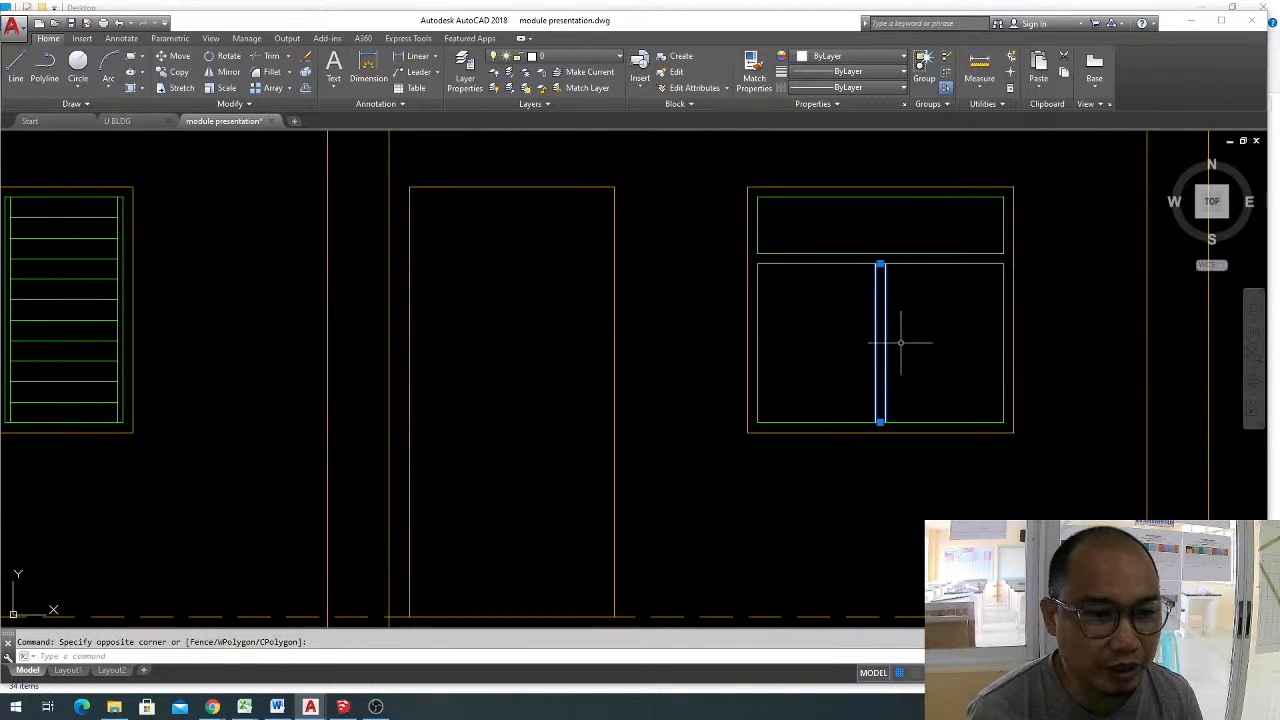
{"action": "key", "text": "Escape"}
{"action": "type", "text": "tr"}
{"action": "key", "text": "Return"}
{"action": "key", "text": "Return"}
{"action": "key", "text": "Escape"}
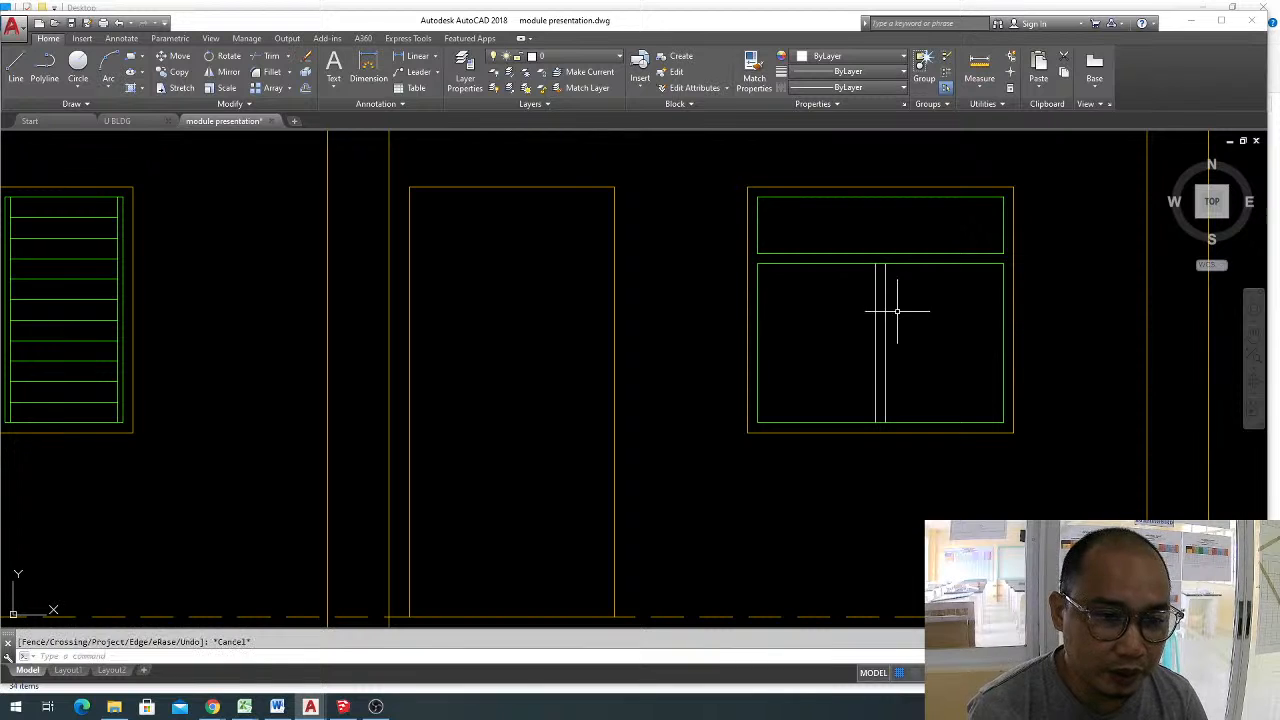
Explode the vertical mullion multiline in the lower pane into separate lines.
{"action": "left_click", "coordinate": [897, 311]}
{"action": "left_click", "coordinate": [838, 319]}
{"action": "type", "text": "x"}
{"action": "key", "text": "Return"}
{"action": "key", "text": "Return"}
{"action": "key", "text": "Return"}
Trim the lower pane's top and bottom lines between the two mullion lines, leaving two separate panes.
{"action": "type", "text": "tr"}
{"action": "key", "text": "Return"}
{"action": "key", "text": "Return"}
{"action": "scroll", "coordinate": [877, 290], "scroll_direction": "up", "scroll_amount": 3}
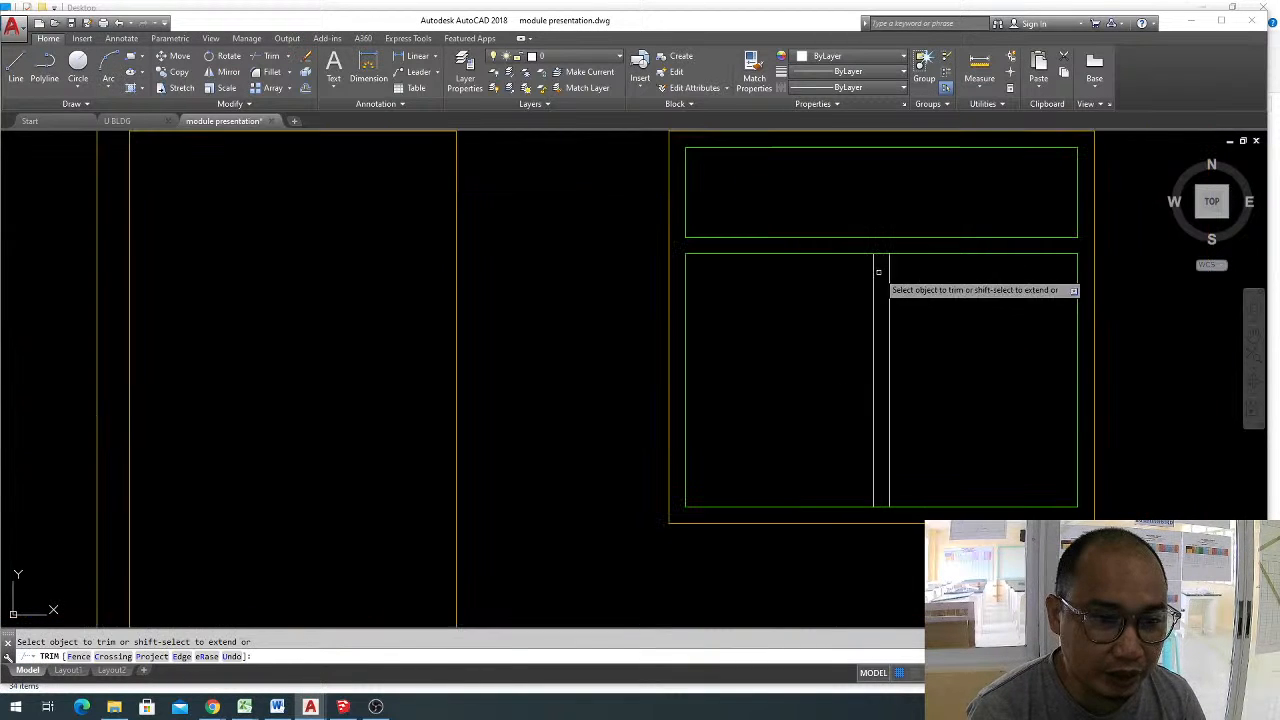
{"action": "left_click", "coordinate": [879, 265]}
{"action": "left_click", "coordinate": [885, 506]}
{"action": "key", "text": "Escape"}
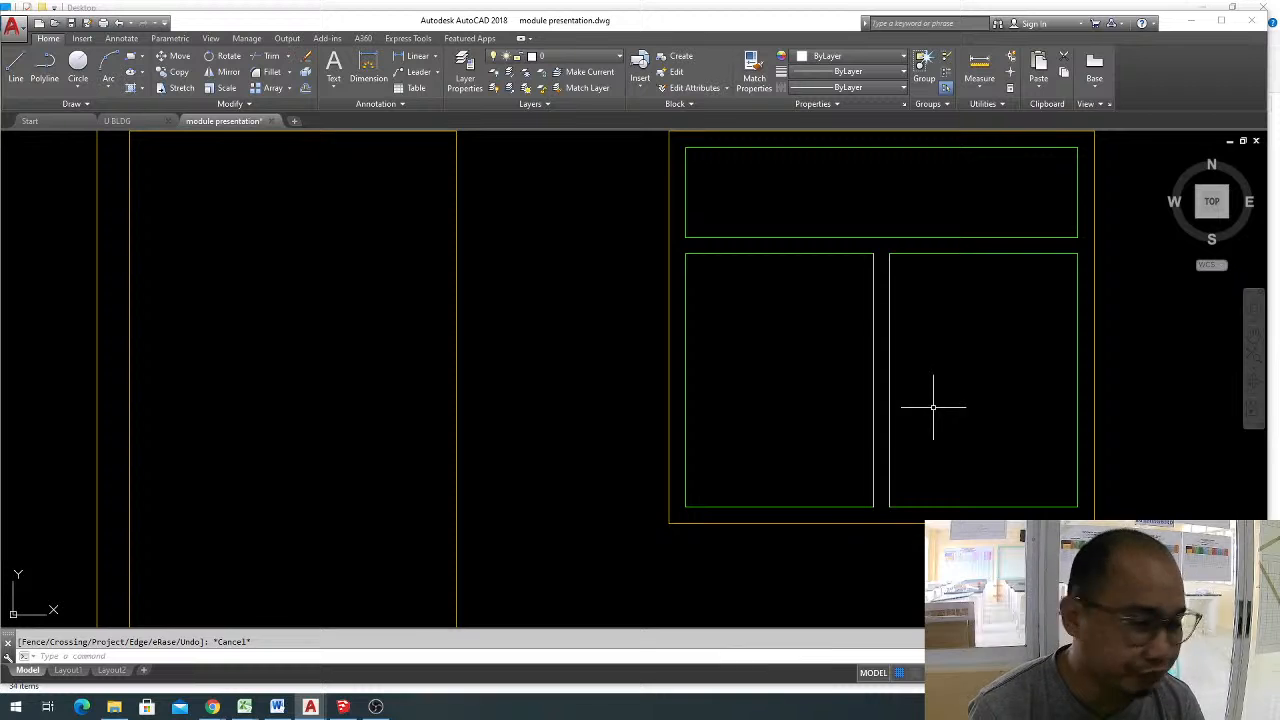
Match the properties of the lower pane's green bottom line onto the two white mullion lines.
{"action": "type", "text": "ma"}
{"action": "key", "text": "Return"}
{"action": "left_click", "coordinate": [912, 507]}
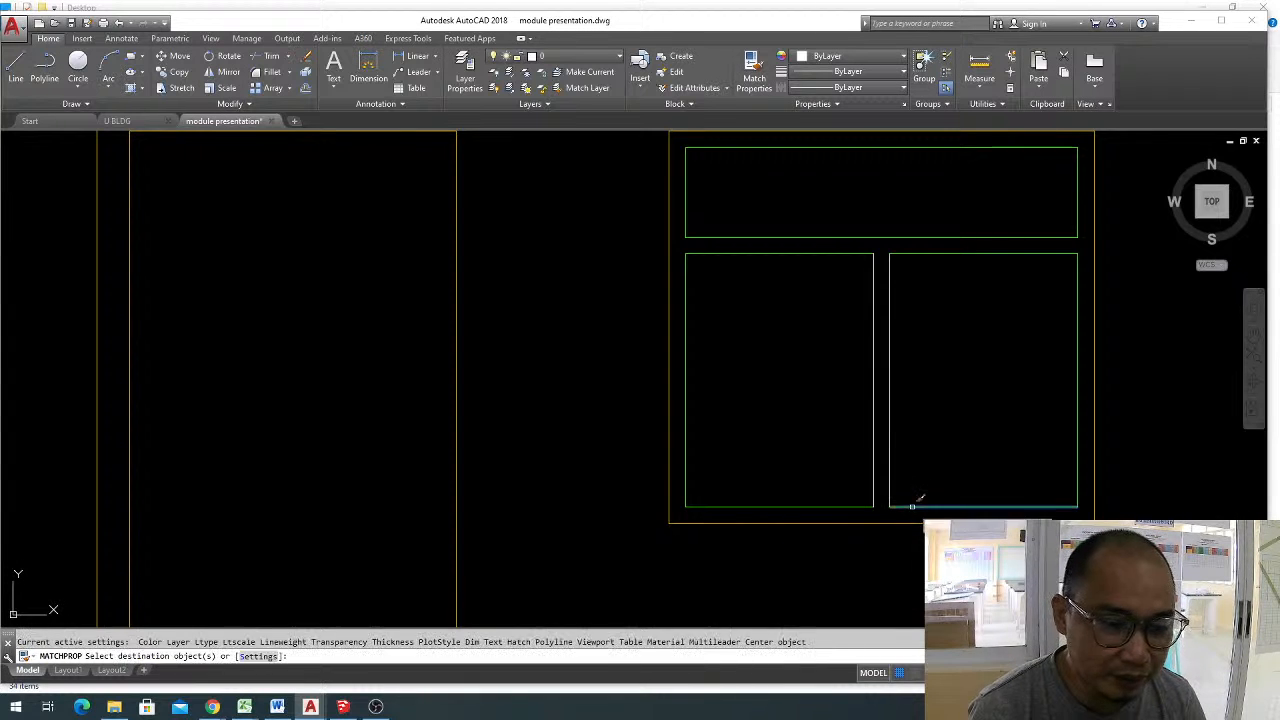
{"action": "key", "text": "Escape"}
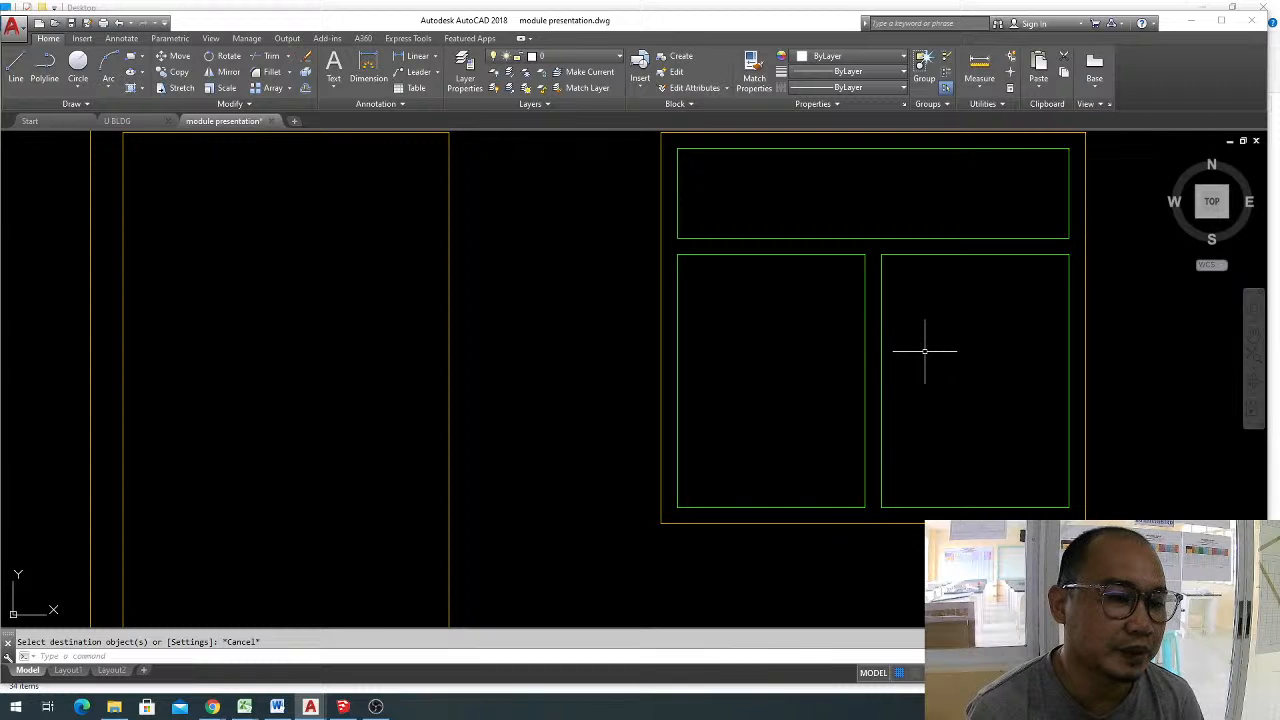
Offset both vertical side lines of the lower-left pane inward by 0.025.
{"action": "mouse_move", "coordinate": [924, 351]}
{"action": "middle_mouse_down"}
{"action": "mouse_move", "coordinate": [823, 351]}
{"action": "mouse_move", "coordinate": [858, 338]}
{"action": "middle_mouse_up"}
{"action": "key", "text": "Escape"}
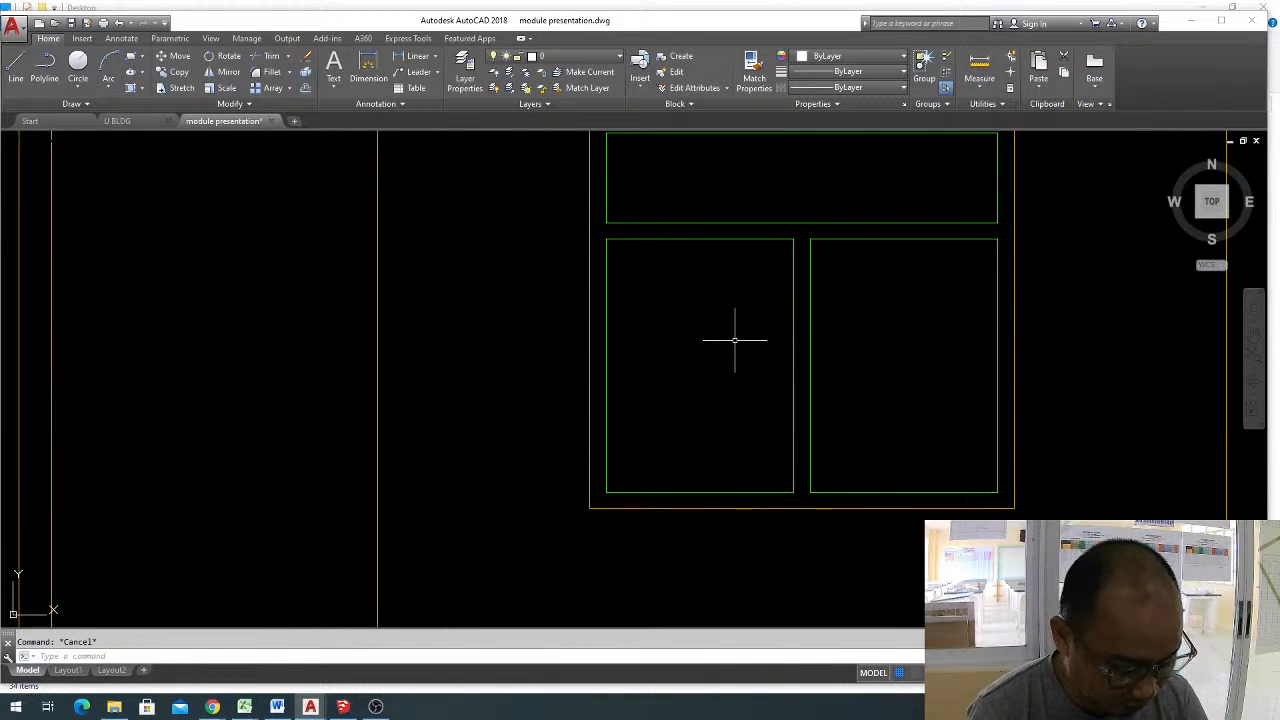
{"action": "type", "text": "o"}
{"action": "key", "text": "space"}
{"action": "type", "text": ".02"}
{"action": "key", "text": "Return"}
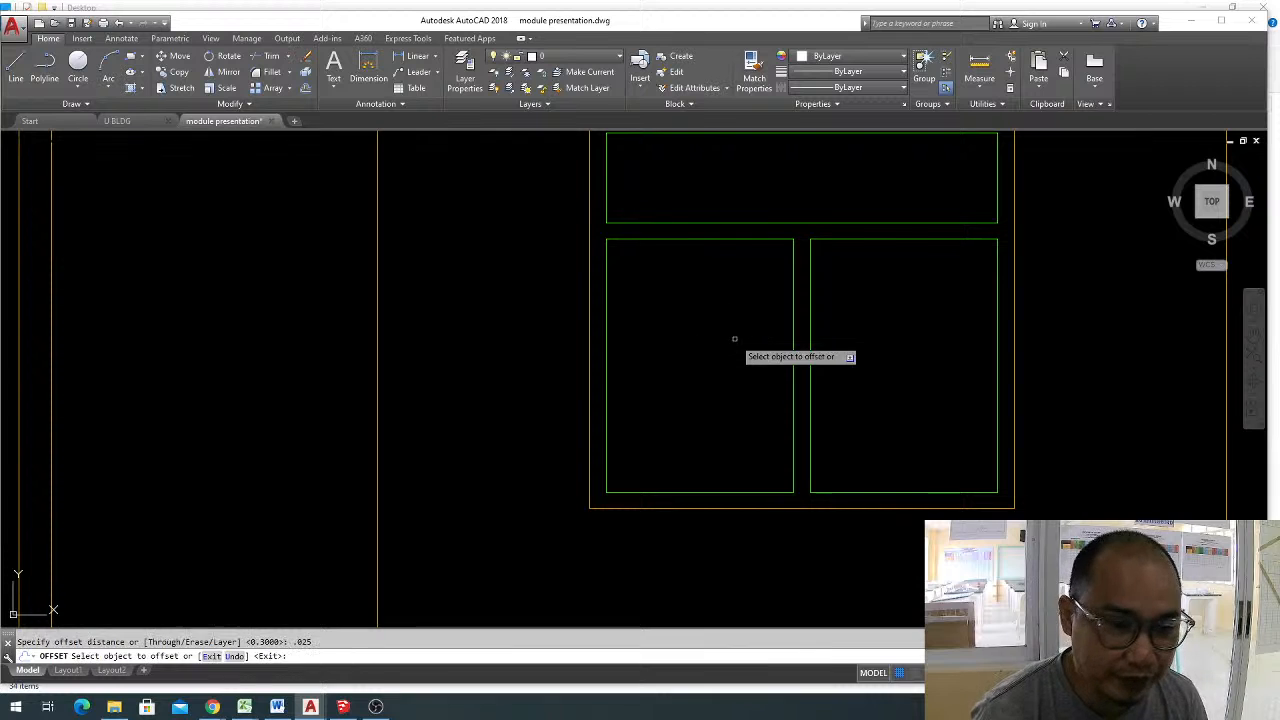
{"action": "left_click", "coordinate": [606, 338]}
{"action": "left_click", "coordinate": [700, 346]}
{"action": "left_click", "coordinate": [792, 335]}
{"action": "left_click", "coordinate": [711, 443]}
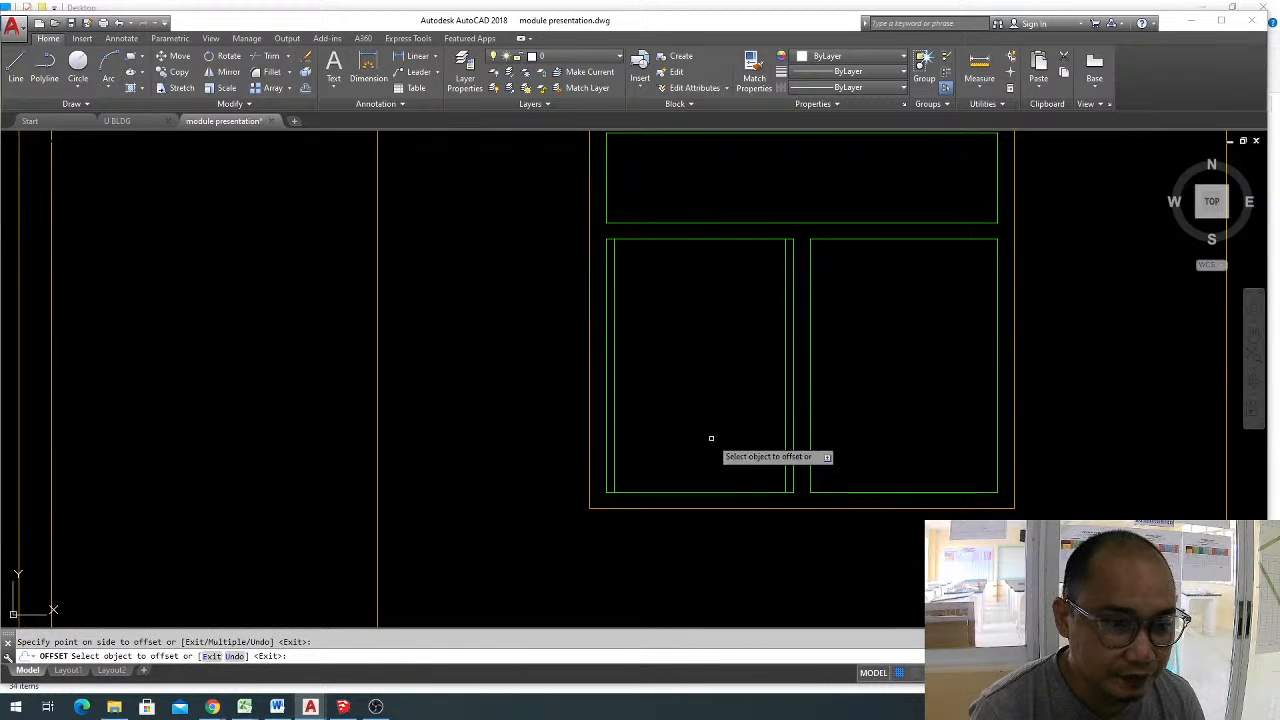
{"action": "key", "text": "Escape"}
Offset the lower-left pane's bottom line upward by 0.1 to create the first slat line.
{"action": "type", "text": "o"}
{"action": "key", "text": "space"}
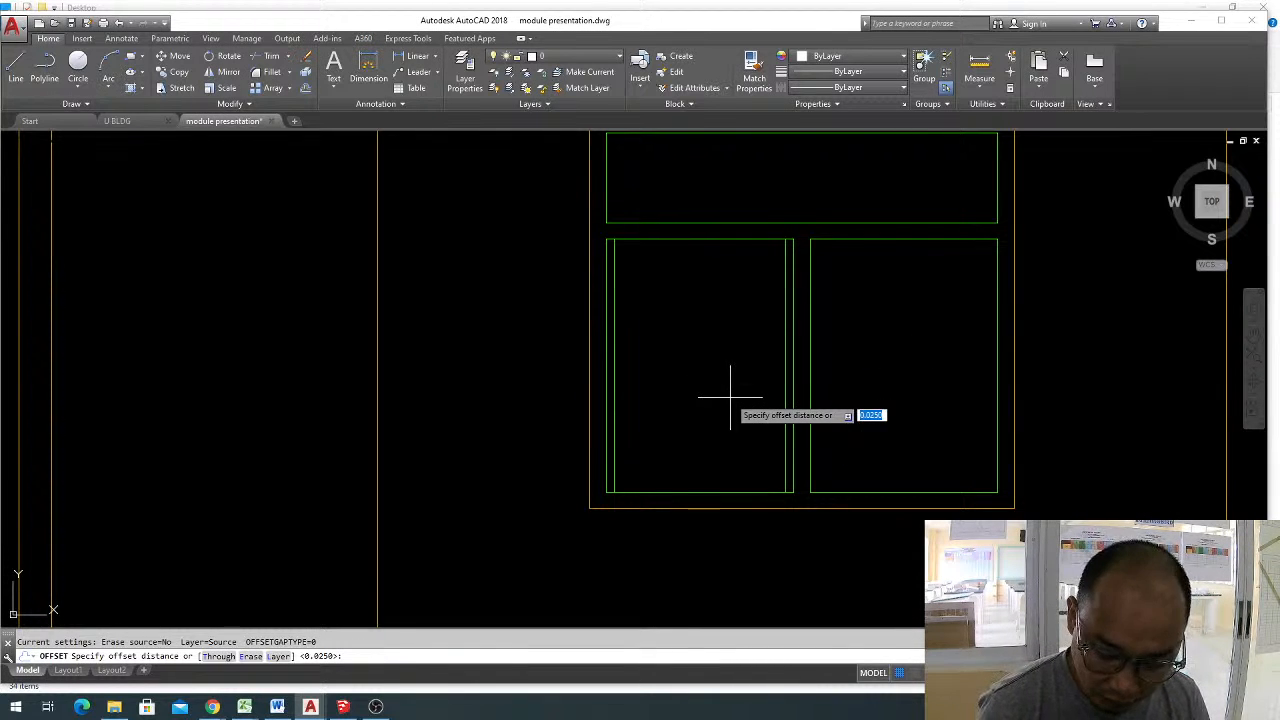
{"action": "type", "text": ".1"}
{"action": "key", "text": "Return"}
{"action": "left_click", "coordinate": [700, 492]}
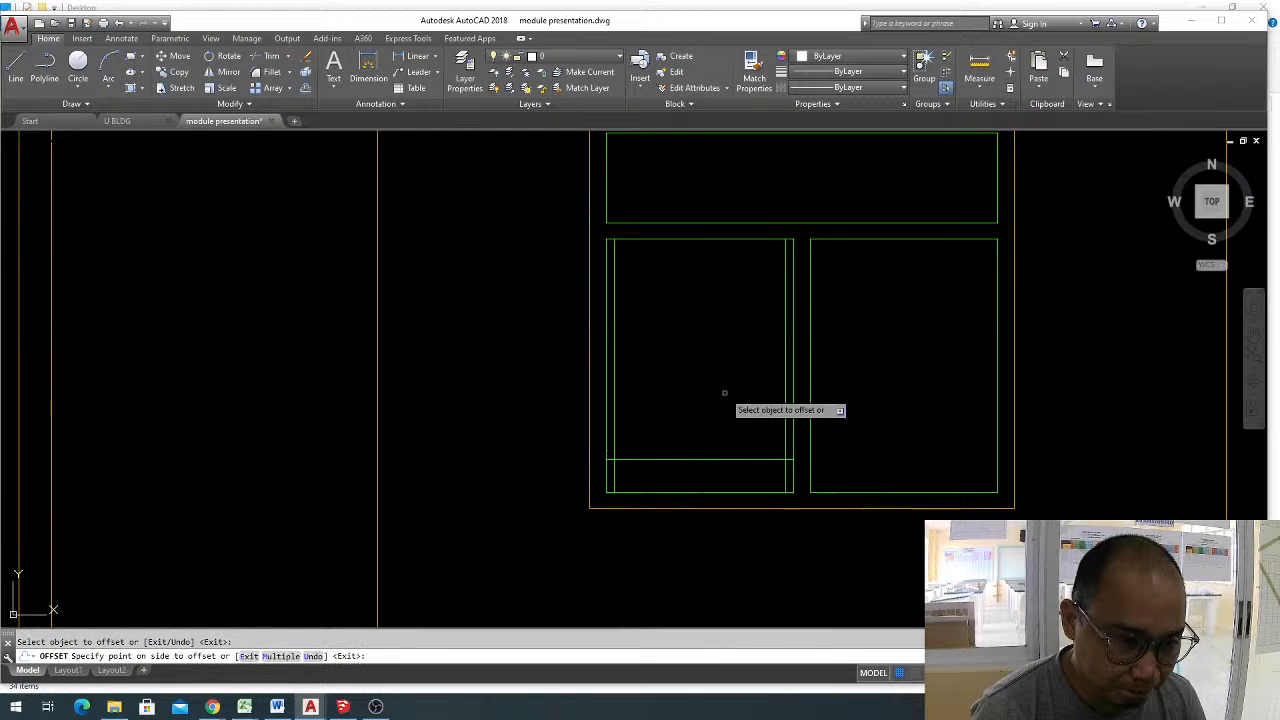
{"action": "left_click", "coordinate": [723, 394]}
{"action": "key", "text": "Escape"}
Trim both ends of the first slat line back to the pane's inner side lines.
{"action": "type", "text": "tr"}
{"action": "key", "text": "space"}
{"action": "scroll", "coordinate": [615, 468], "scroll_direction": "up", "scroll_amount": 4}
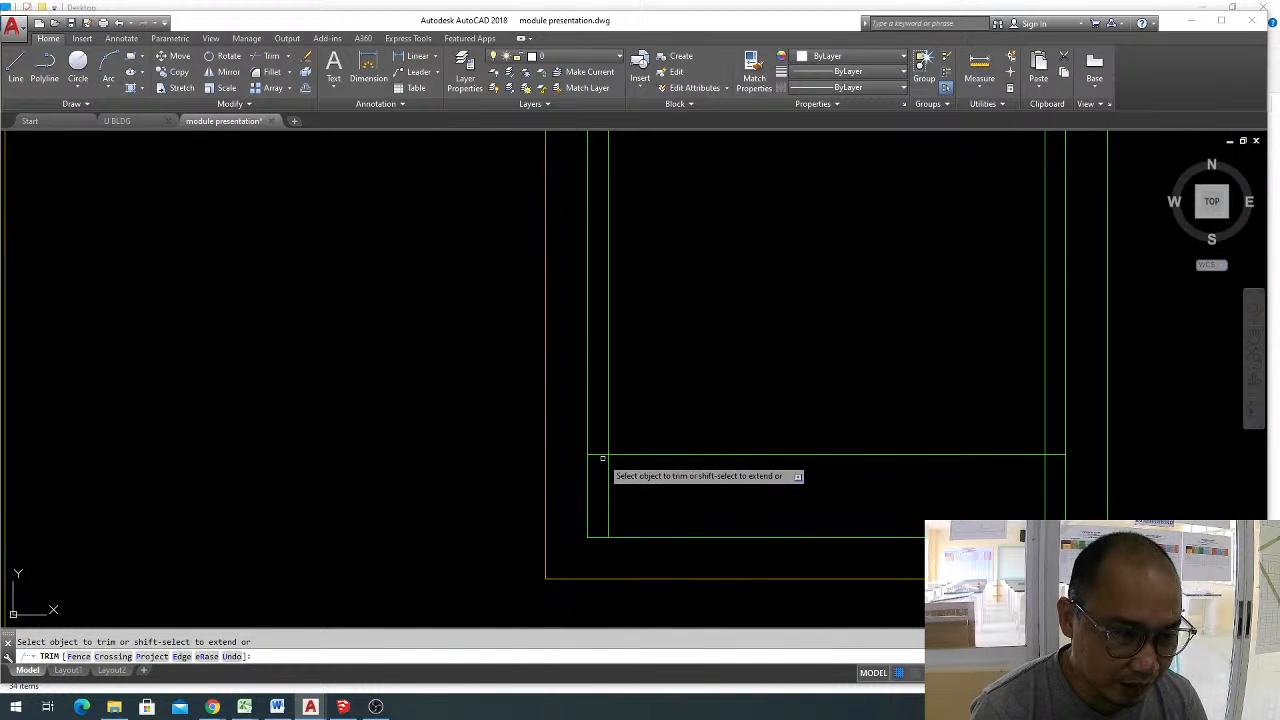
{"action": "left_click", "coordinate": [1056, 455]}
{"action": "scroll", "coordinate": [866, 410], "scroll_direction": "down", "scroll_amount": 2}
{"action": "key", "text": "Escape"}
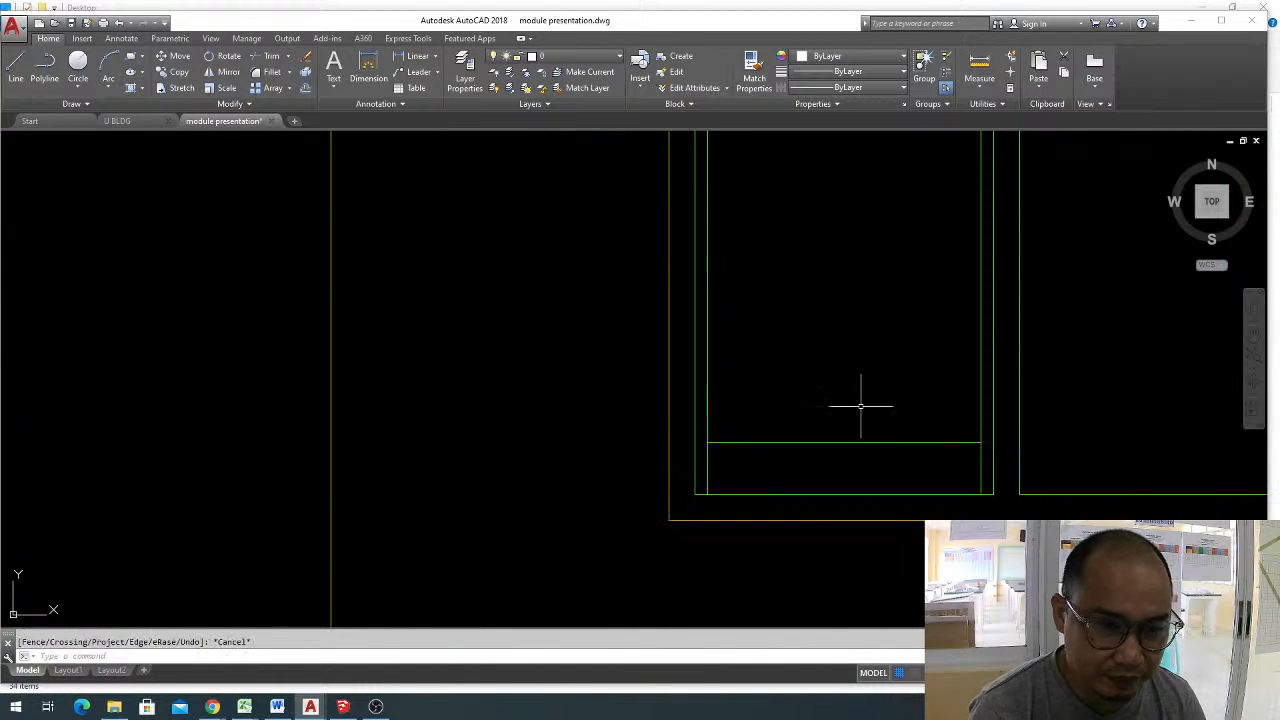
Offset the slat line repeatedly upward by 0.1 until the lower-left pane is filled with slats.
{"action": "type", "text": "o"}
{"action": "key", "text": "space"}
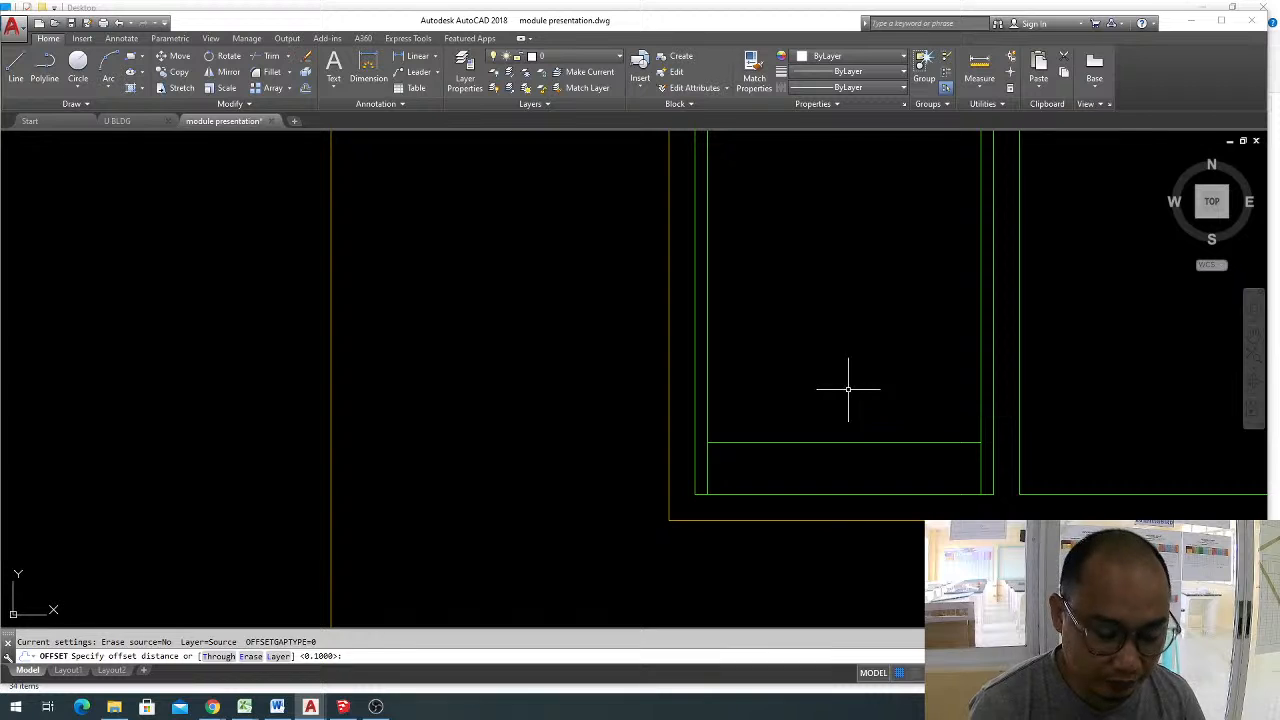
{"action": "key", "text": "Escape"}
{"action": "type", "text": "o"}
{"action": "key", "text": "space"}
{"action": "key", "text": "space"}
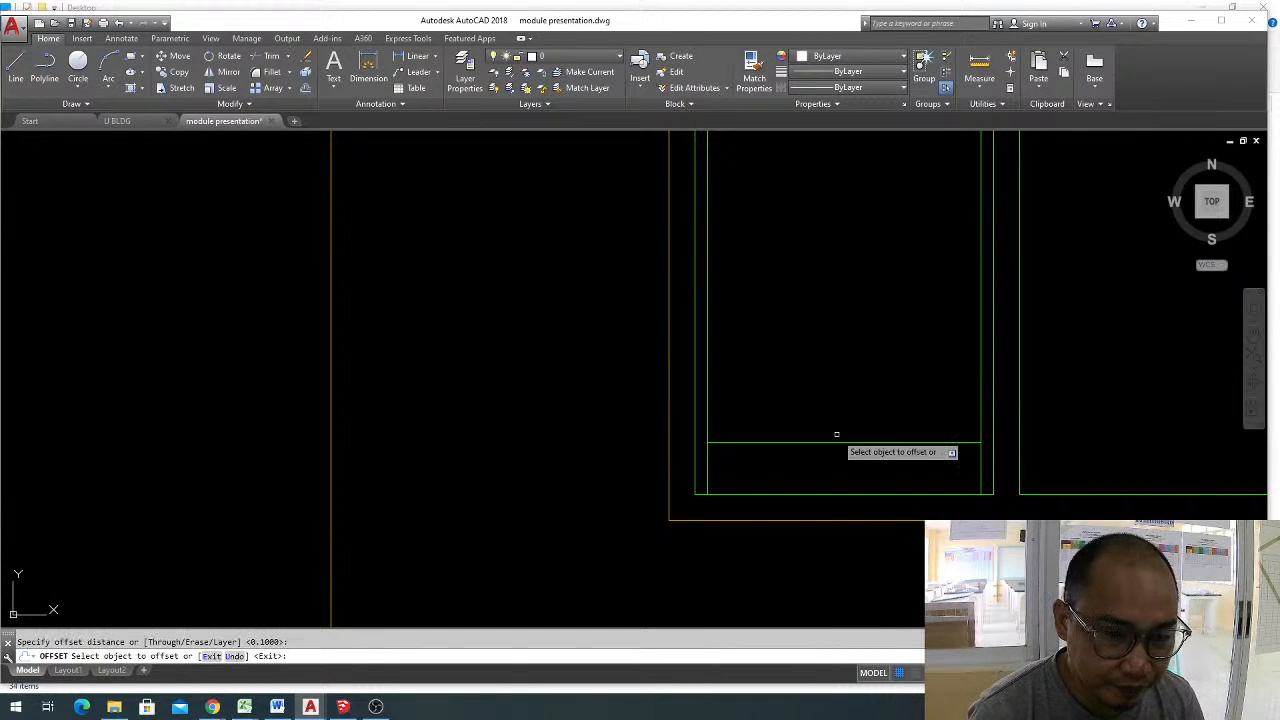
{"action": "left_click", "coordinate": [838, 442]}
{"action": "left_click", "coordinate": [845, 392]}
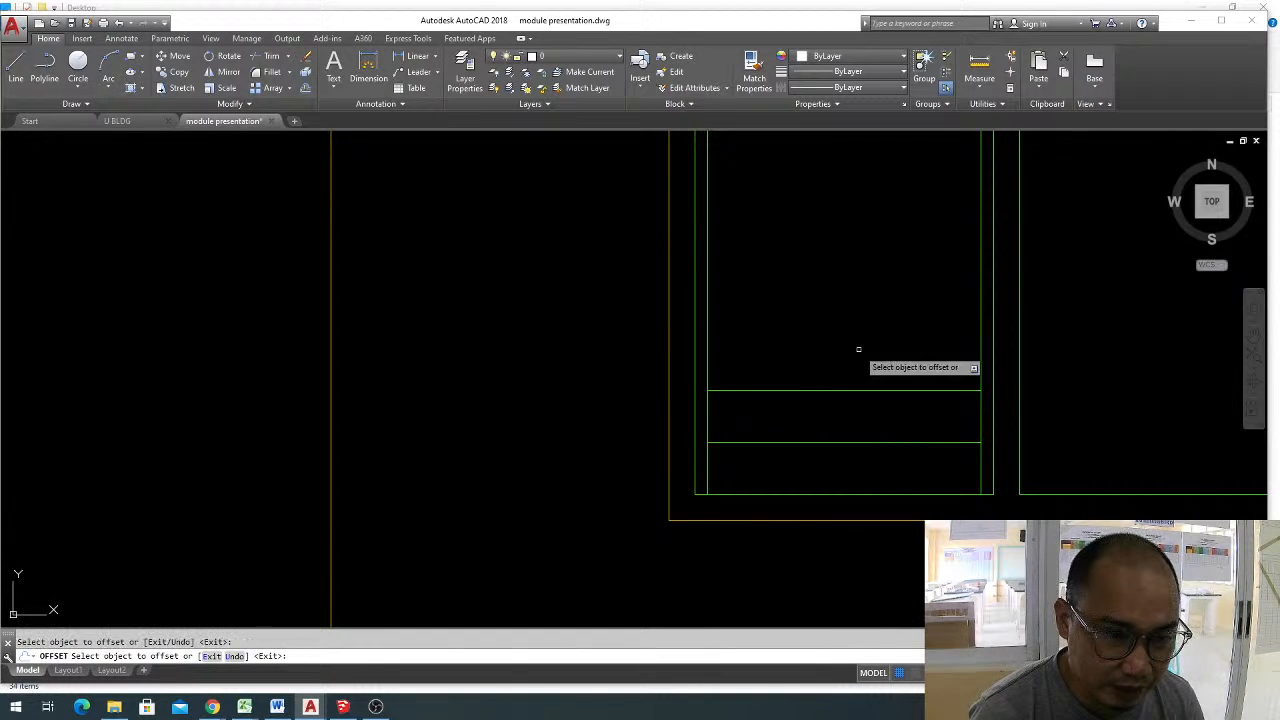
{"action": "left_click", "coordinate": [851, 392]}
{"action": "left_click", "coordinate": [857, 347]}
{"action": "scroll", "coordinate": [857, 350], "scroll_direction": "down", "scroll_amount": 4}
{"action": "middle_click_drag", "start_coordinate": [857, 369], "coordinate": [832, 417]}
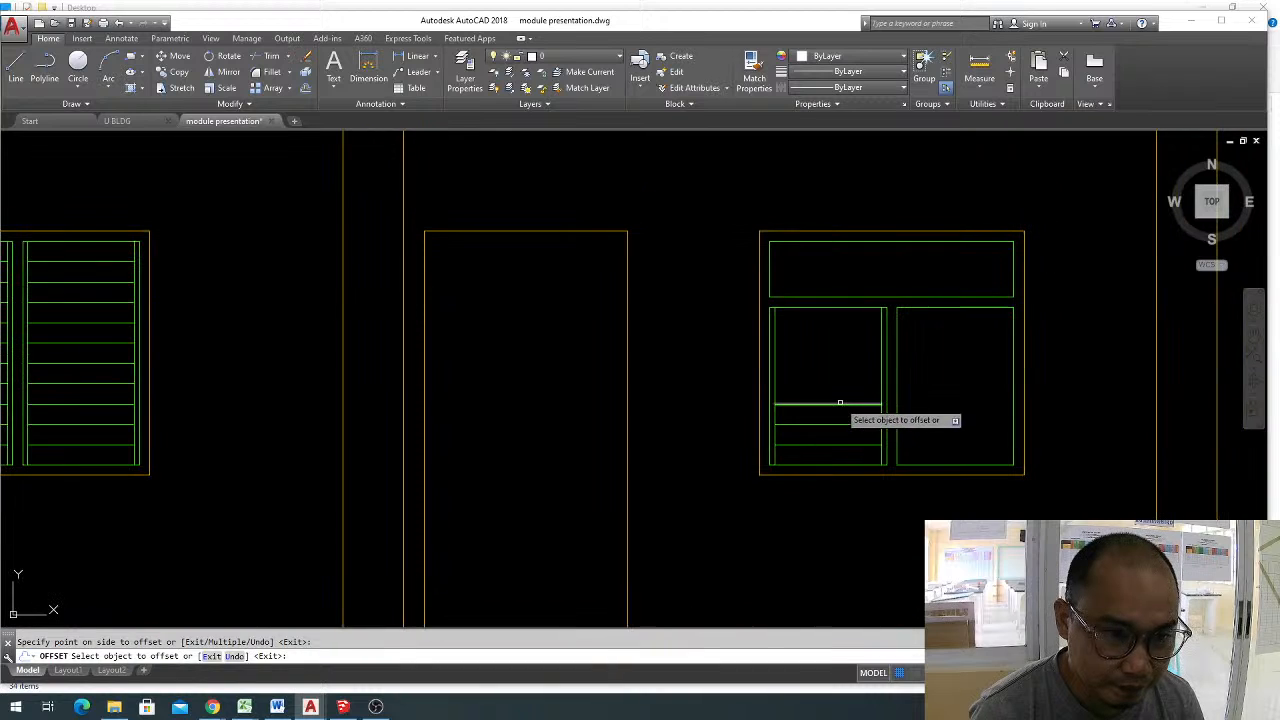
{"action": "left_click", "coordinate": [835, 381]}
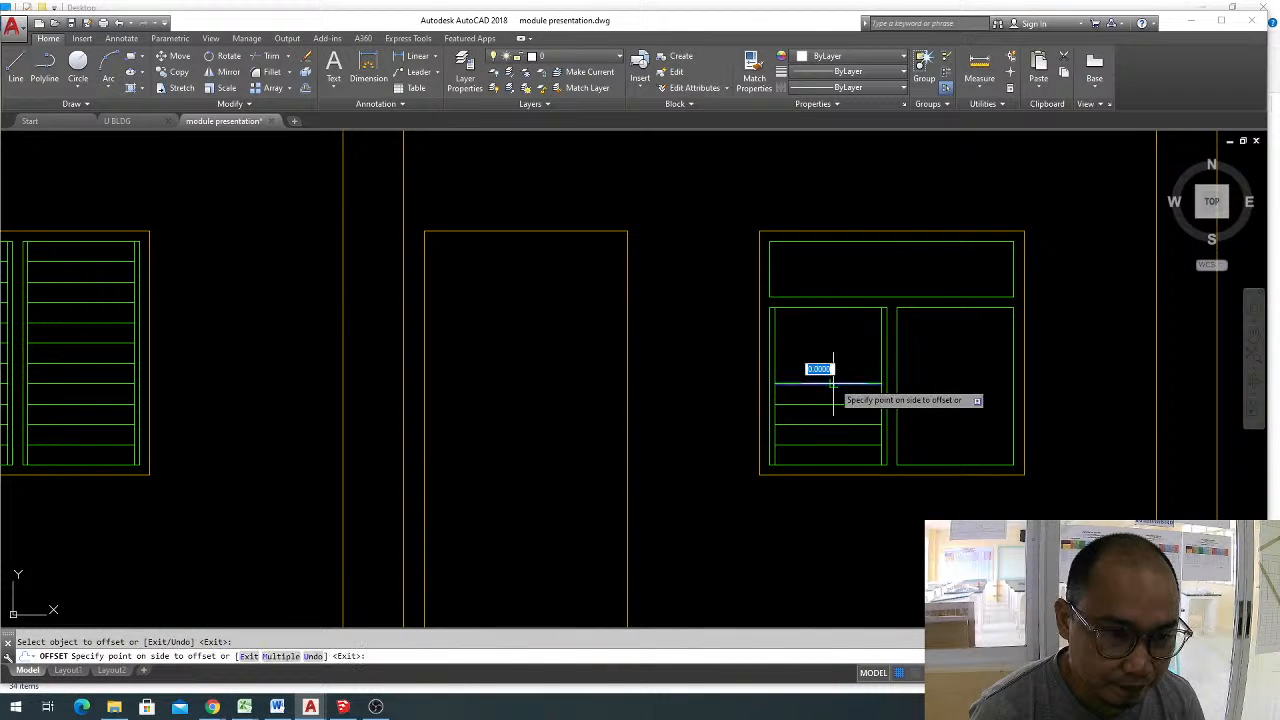
{"action": "left_click", "coordinate": [836, 367]}
{"action": "left_click", "coordinate": [837, 364]}
{"action": "left_click", "coordinate": [842, 344]}
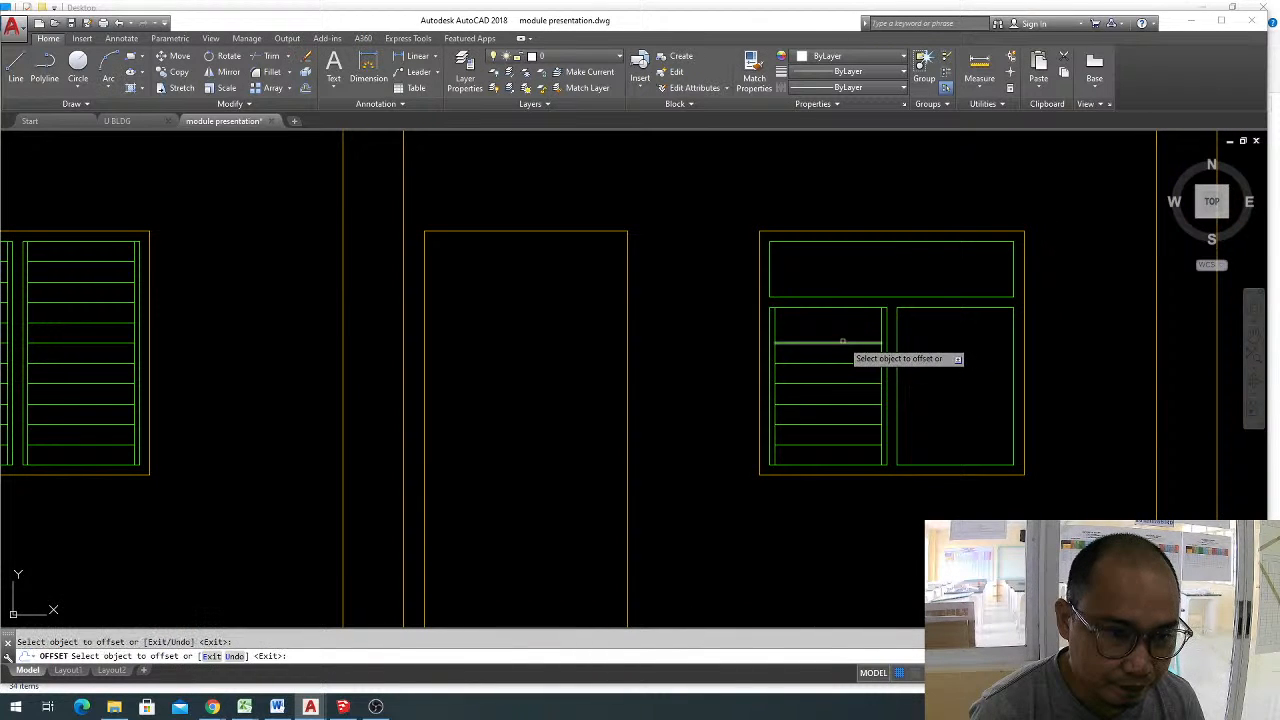
{"action": "left_click", "coordinate": [846, 343]}
{"action": "left_click", "coordinate": [851, 326]}
{"action": "key", "text": "Escape"}
{"action": "middle_click_drag", "start_coordinate": [943, 420], "coordinate": [784, 397]}
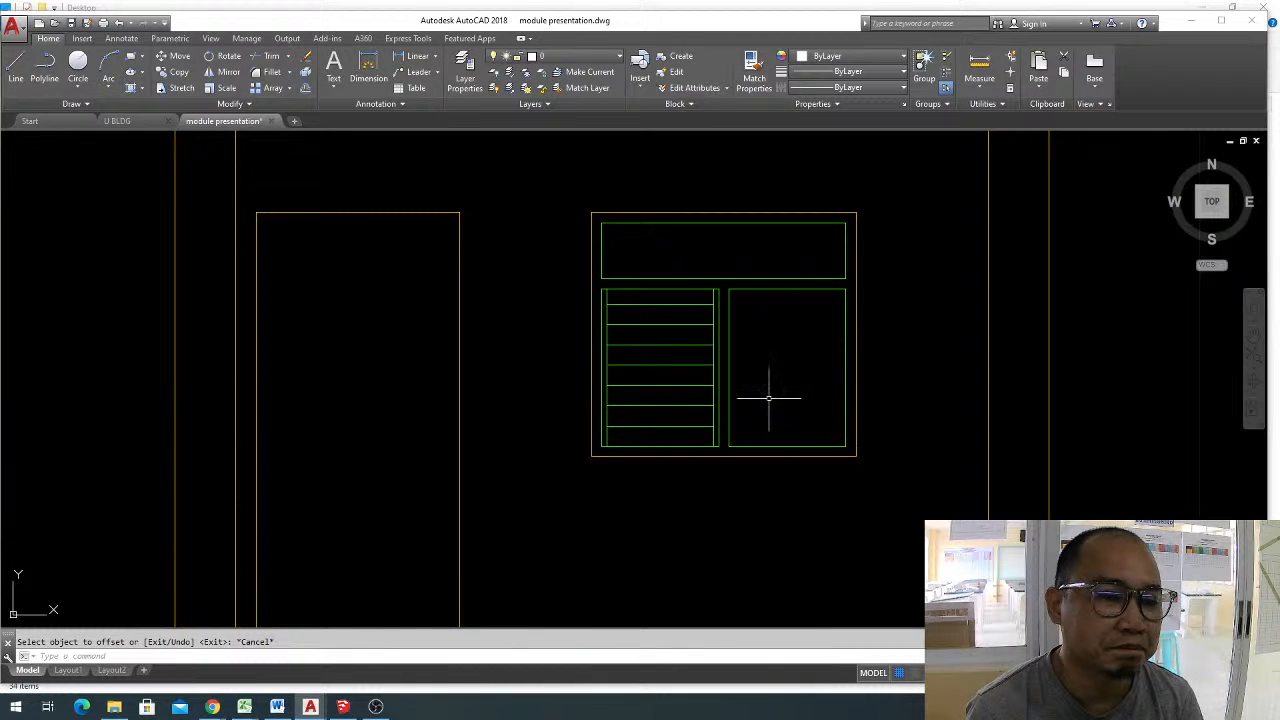
Copy the whole window beside the door straight down to an empty area below the natural ground line.
{"action": "left_click", "coordinate": [692, 432]}
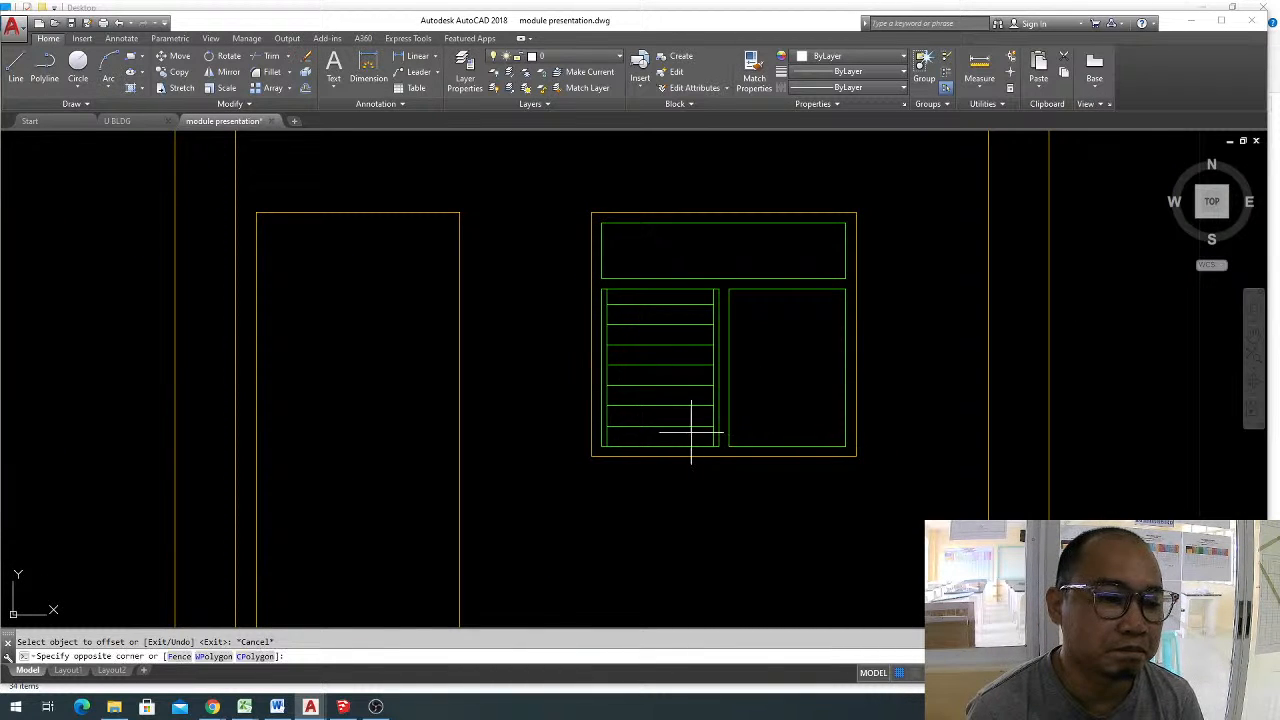
{"action": "scroll", "coordinate": [680, 335], "scroll_direction": "down", "scroll_amount": 4}
{"action": "scroll", "coordinate": [686, 341], "scroll_direction": "down", "scroll_amount": 3}
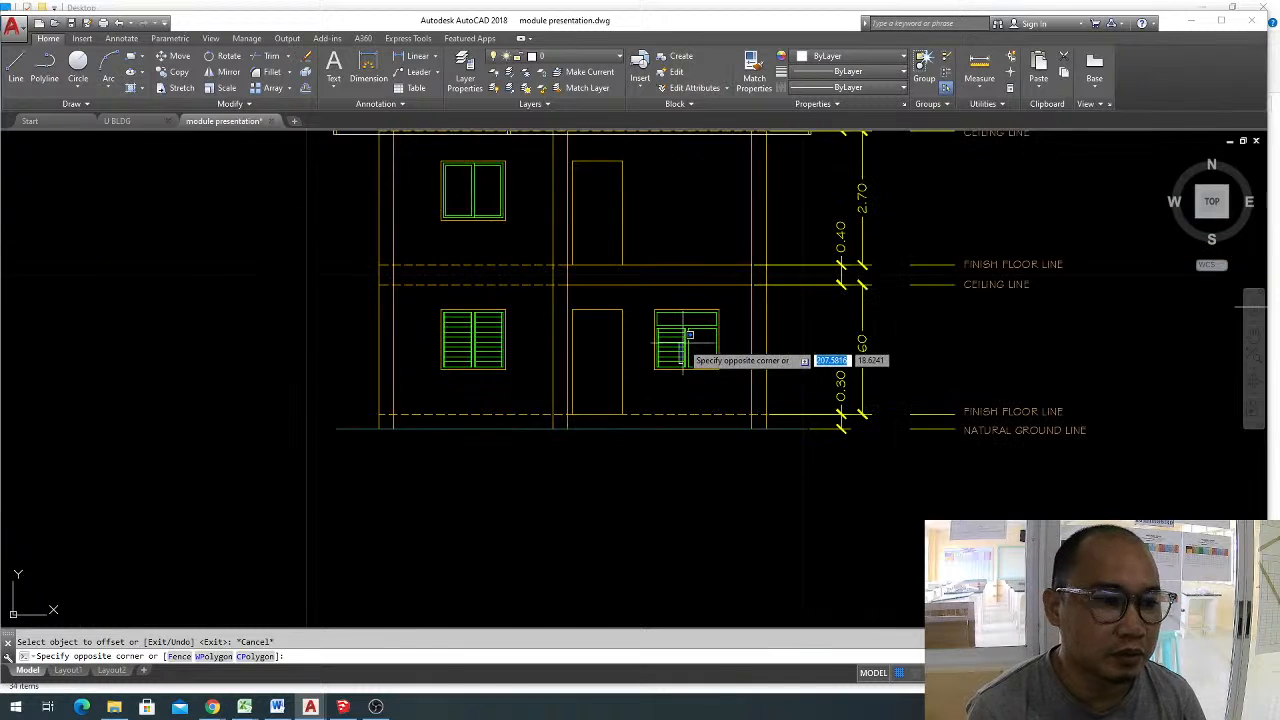
{"action": "scroll", "coordinate": [686, 341], "scroll_direction": "up", "scroll_amount": 3}
{"action": "key", "text": "Escape"}
{"action": "left_click", "coordinate": [628, 282]}
{"action": "left_click", "coordinate": [746, 401]}
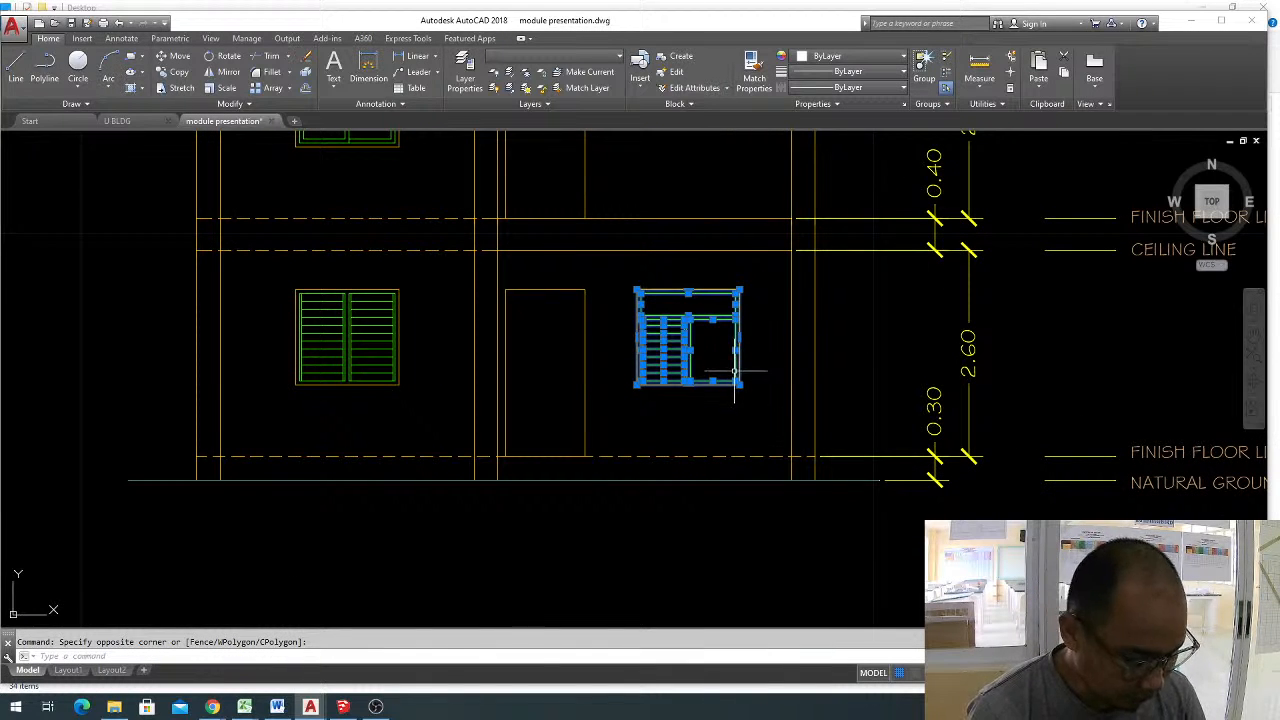
{"action": "type", "text": "co"}
{"action": "key", "text": "space"}
{"action": "left_click", "coordinate": [663, 365]}
{"action": "middle_click_drag", "start_coordinate": [633, 394], "coordinate": [697, 176]}
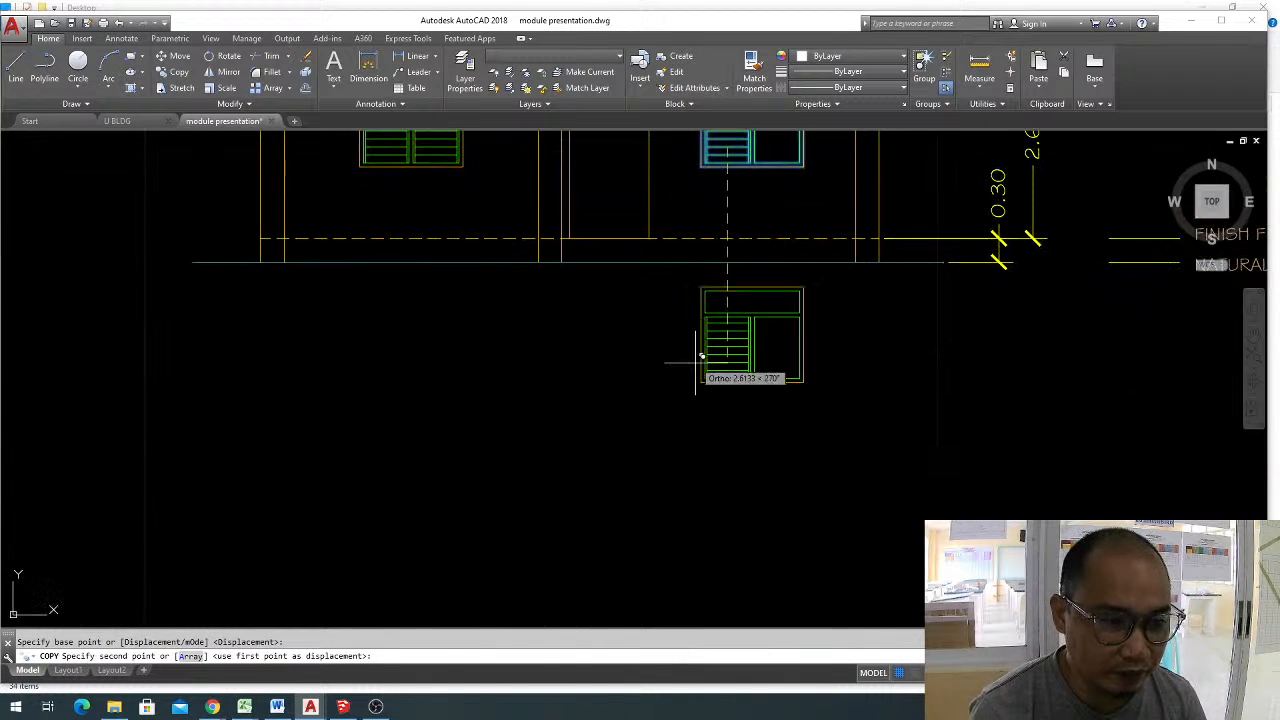
{"action": "key", "text": "Escape"}
Erase the slats, the inner side lines and the central mullion lines from the copied window's lower part.
{"action": "scroll", "coordinate": [709, 371], "scroll_direction": "up", "scroll_amount": 5}
{"action": "left_click", "coordinate": [793, 475]}
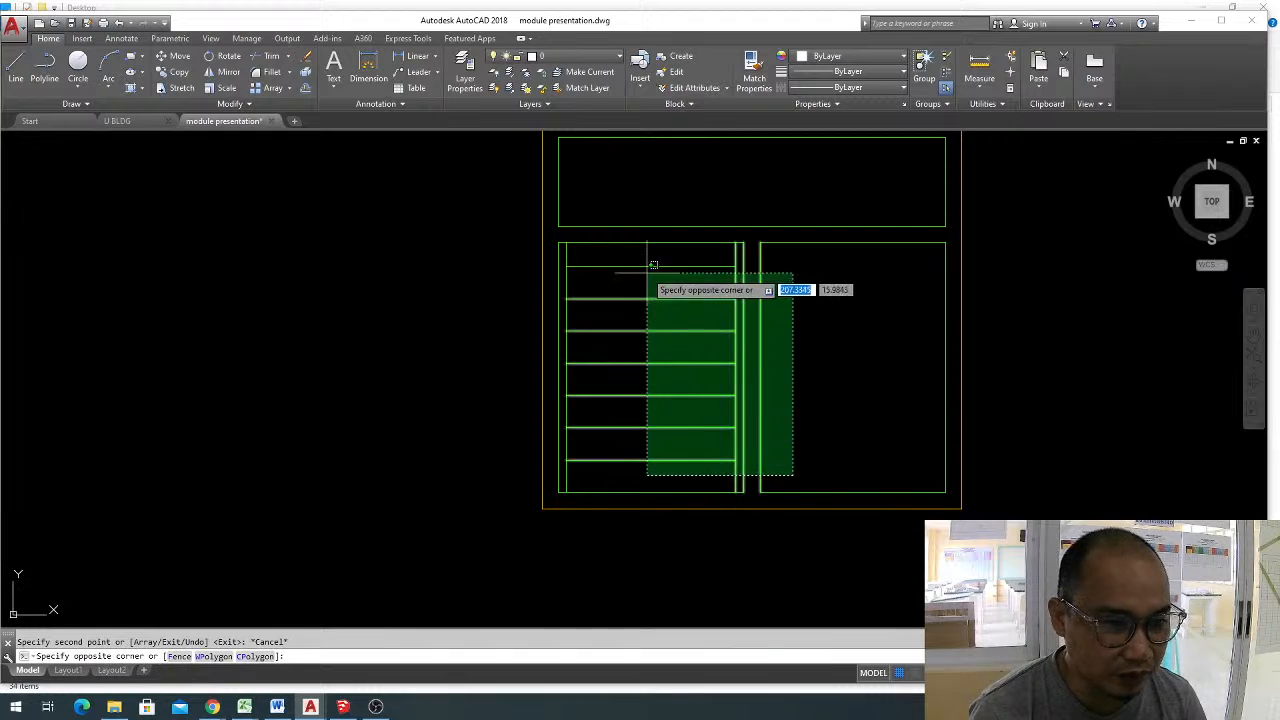
{"action": "left_click", "coordinate": [653, 265]}
{"action": "type", "text": "e"}
{"action": "key", "text": "space"}
{"action": "left_click", "coordinate": [572, 306]}
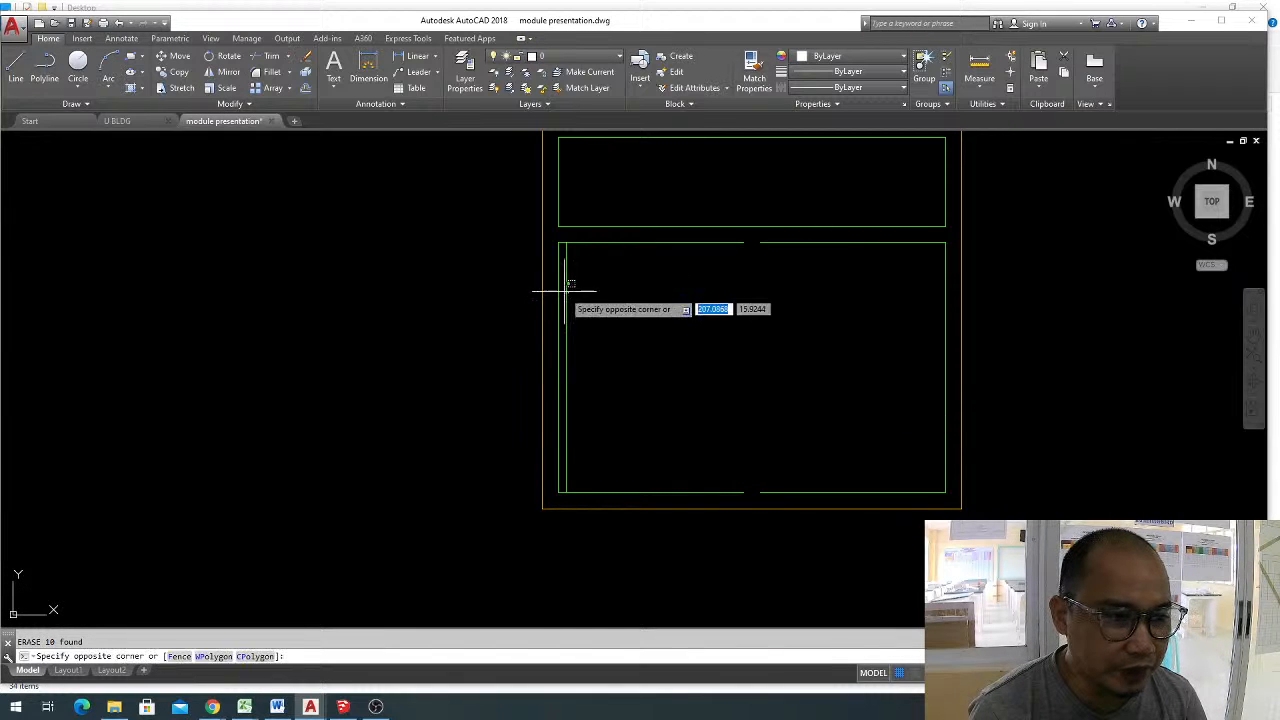
{"action": "left_click", "coordinate": [561, 283]}
{"action": "type", "text": "e"}
{"action": "key", "text": "space"}
Erase the top and bottom lines of the copied window's lower-right pane.
{"action": "left_click", "coordinate": [837, 239]}
{"action": "left_click", "coordinate": [812, 262]}
{"action": "type", "text": "e"}
{"action": "key", "text": "space"}
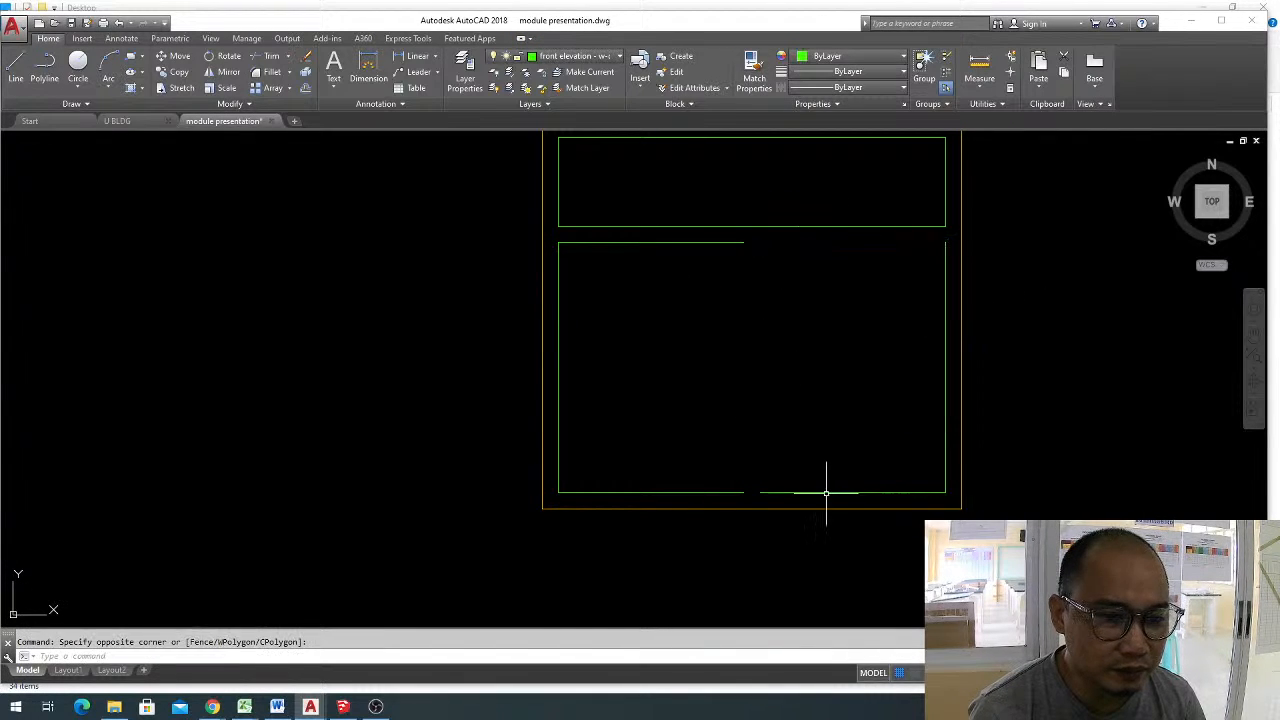
{"action": "left_click", "coordinate": [830, 491]}
{"action": "left_click", "coordinate": [800, 443]}
{"action": "type", "text": "e"}
{"action": "key", "text": "space"}
Extend the lower-left pane's top and bottom lines to the far side line, forming one wide lower pane.
{"action": "type", "text": "e"}
{"action": "type", "text": "x"}
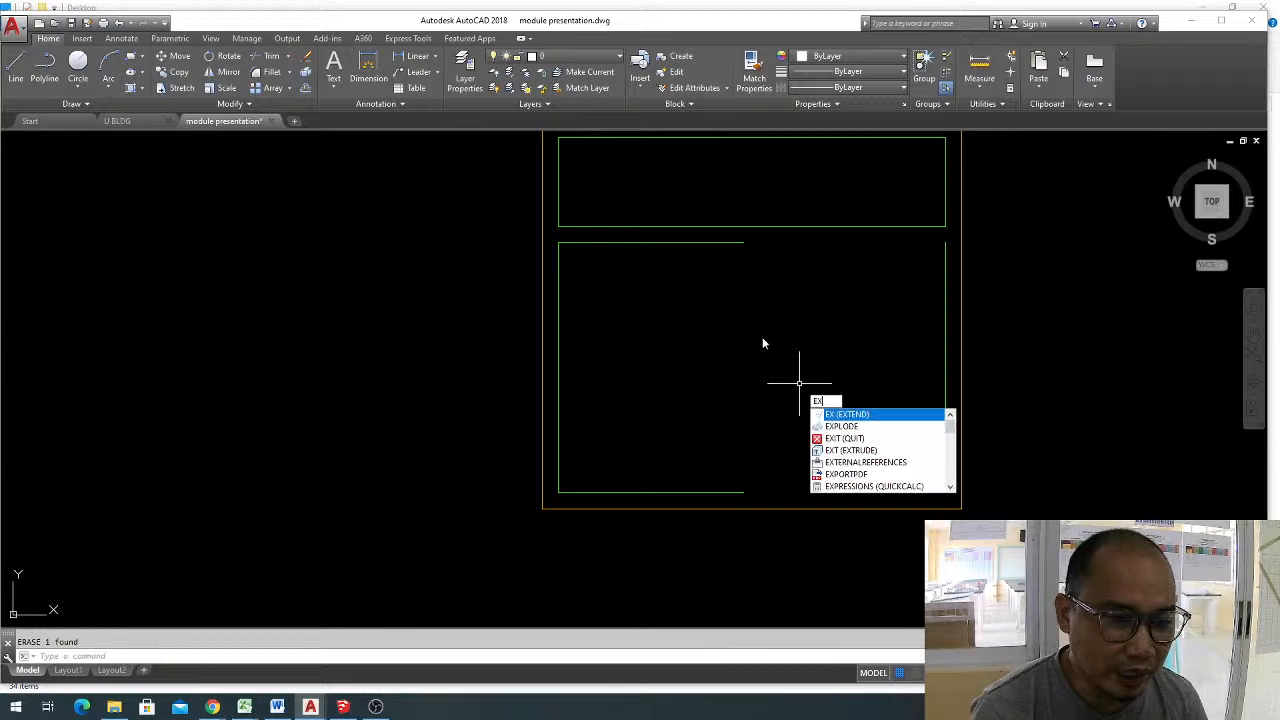
{"action": "key", "text": "space"}
{"action": "key", "text": "space"}
{"action": "left_click", "coordinate": [737, 243]}
{"action": "left_click", "coordinate": [731, 490]}
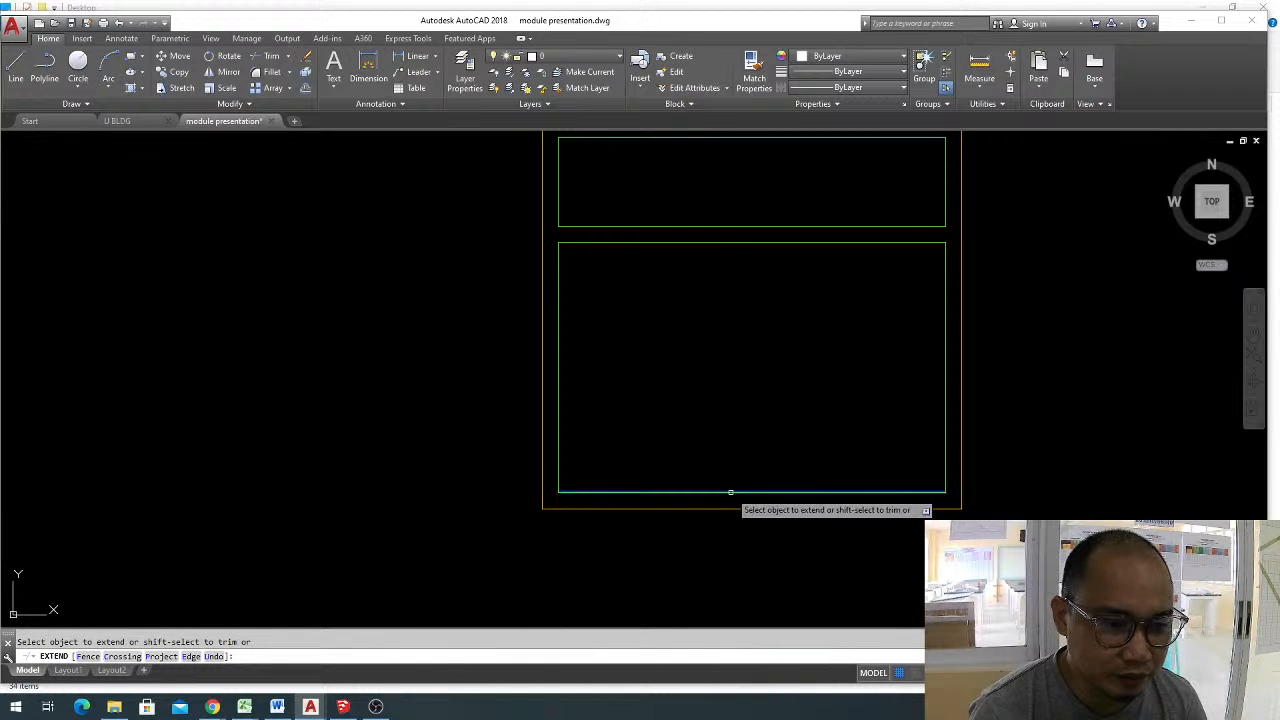
{"action": "key", "text": "Escape"}
{"action": "middle_click_drag", "start_coordinate": [767, 377], "coordinate": [812, 355]}
{"action": "key", "text": "Escape"}
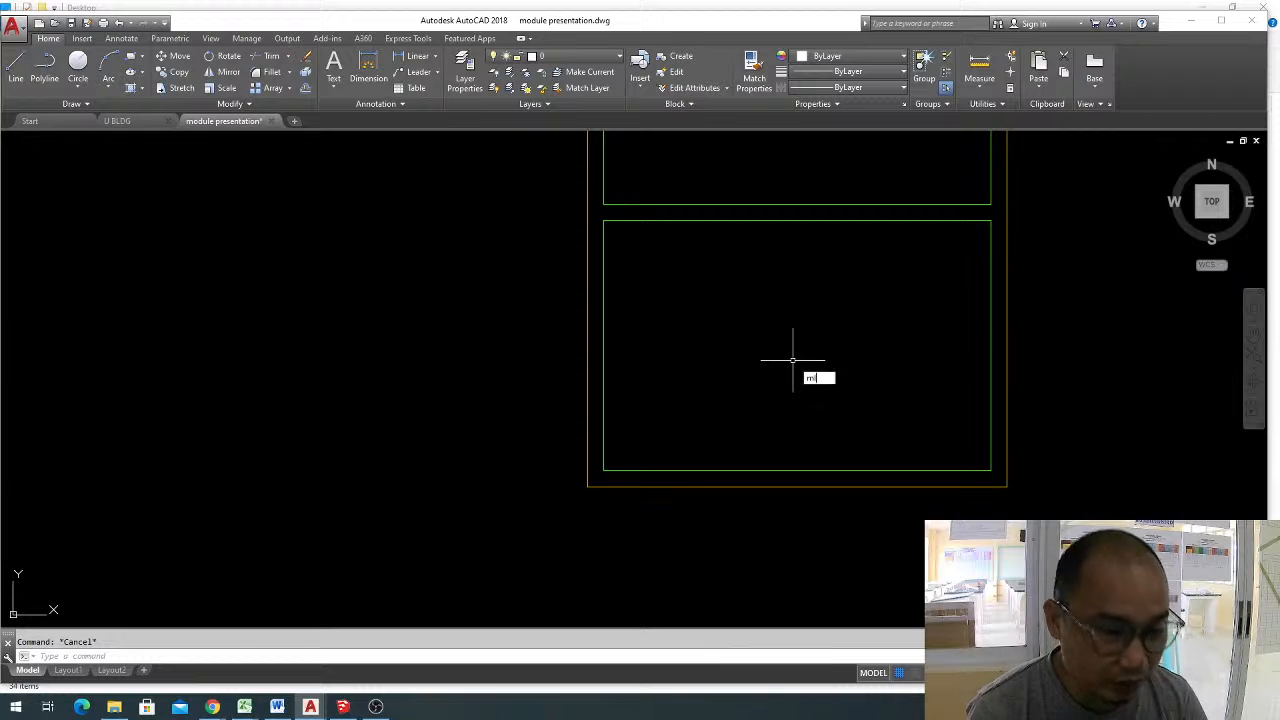
{"action": "key", "text": "Escape"}
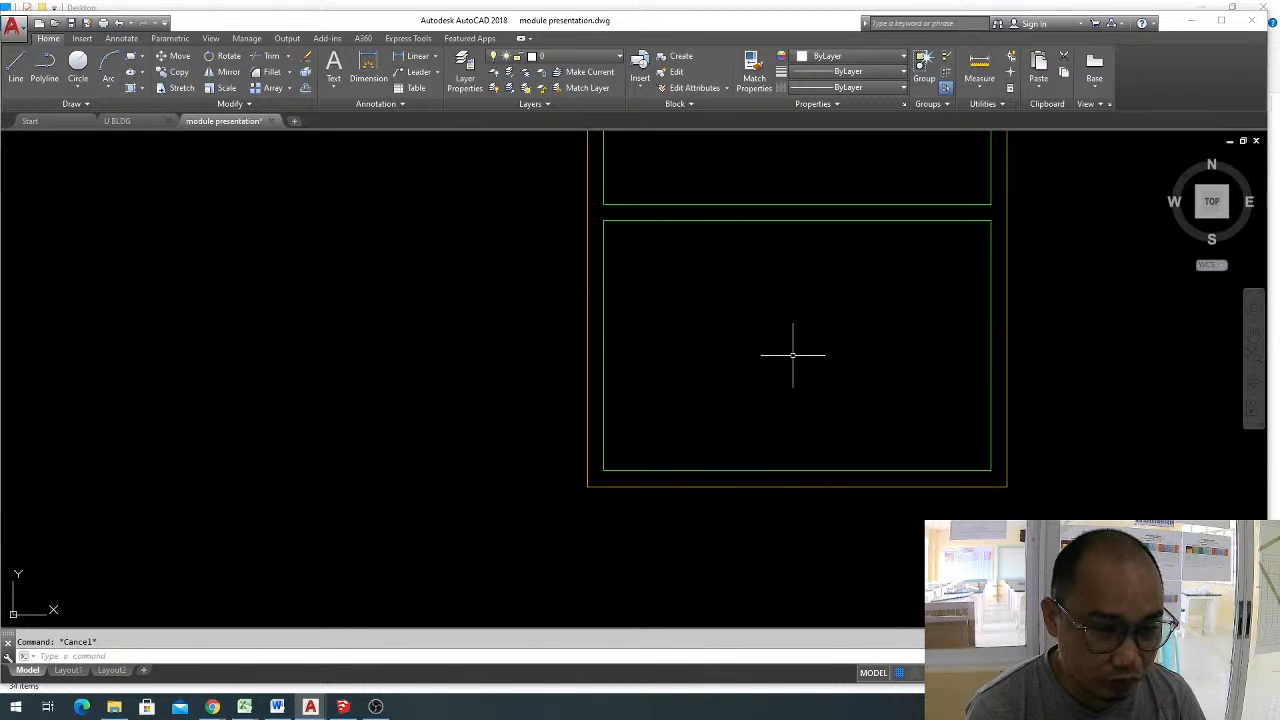
{"action": "type", "text": "o"}
{"action": "key", "text": "Return"}
{"action": "key", "text": "Escape"}
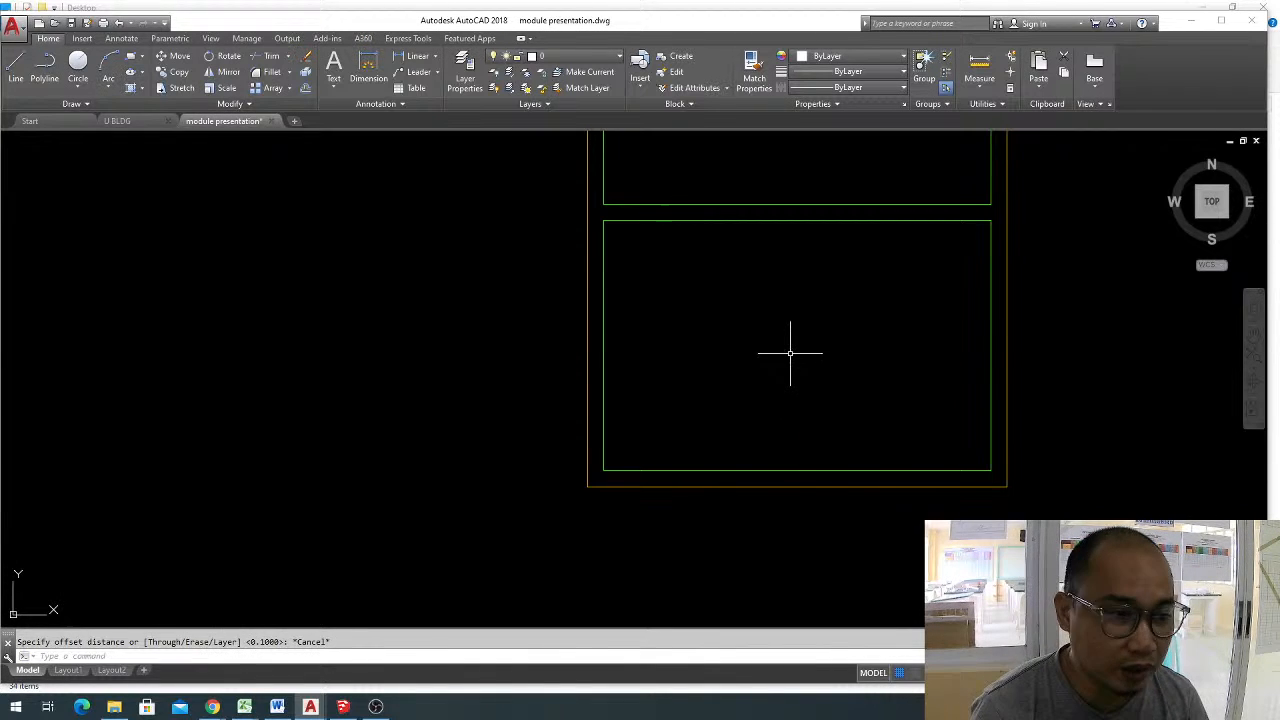
Join the four outline lines of the copied window's wide lower pane into one polyline.
{"action": "left_click", "coordinate": [600, 214]}
{"action": "left_click", "coordinate": [1003, 476]}
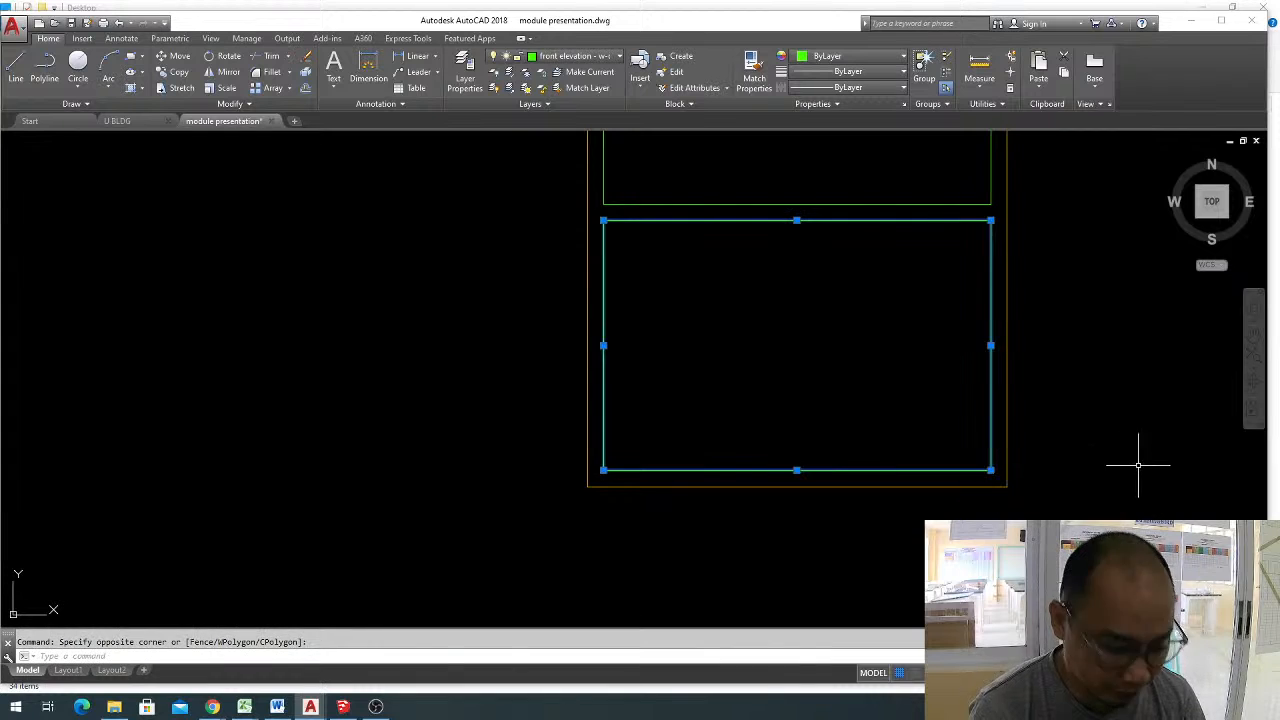
{"action": "type", "text": "j"}
{"action": "key", "text": "Return"}
{"action": "key", "text": "Escape"}
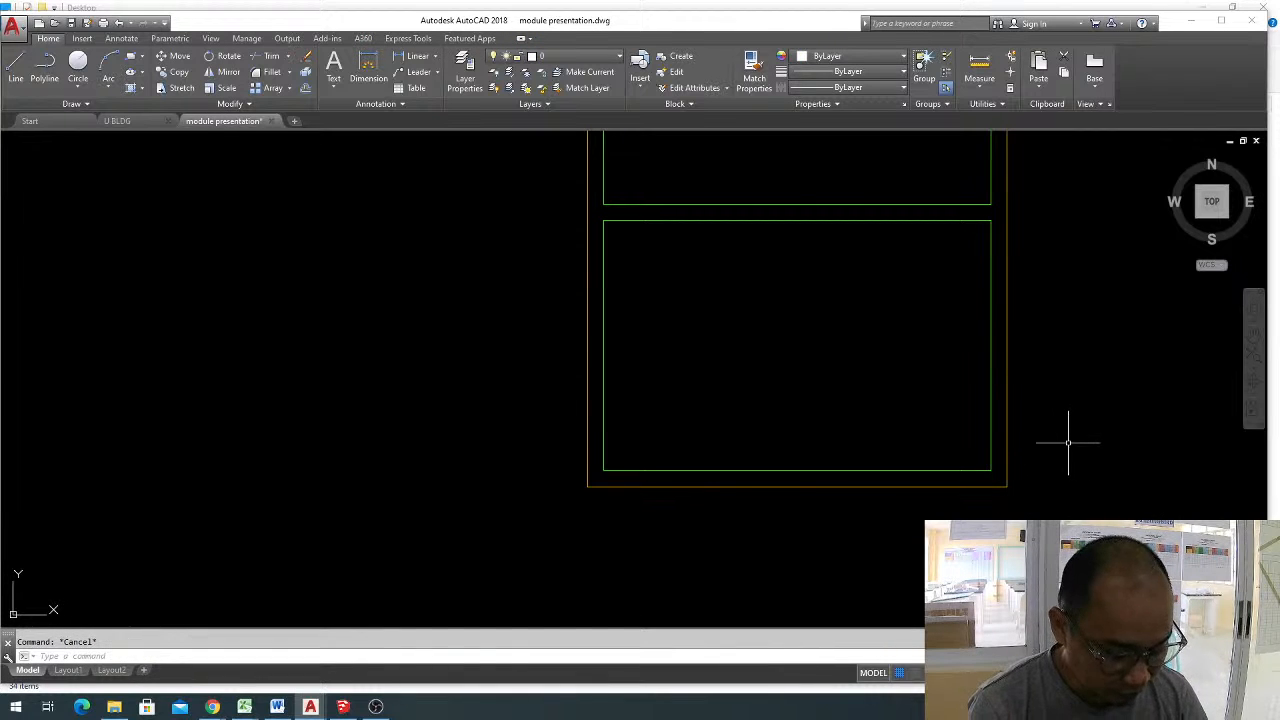
Offset the joined lower pane outline inward by 0.05.
{"action": "type", "text": "o"}
{"action": "key", "text": "Return"}
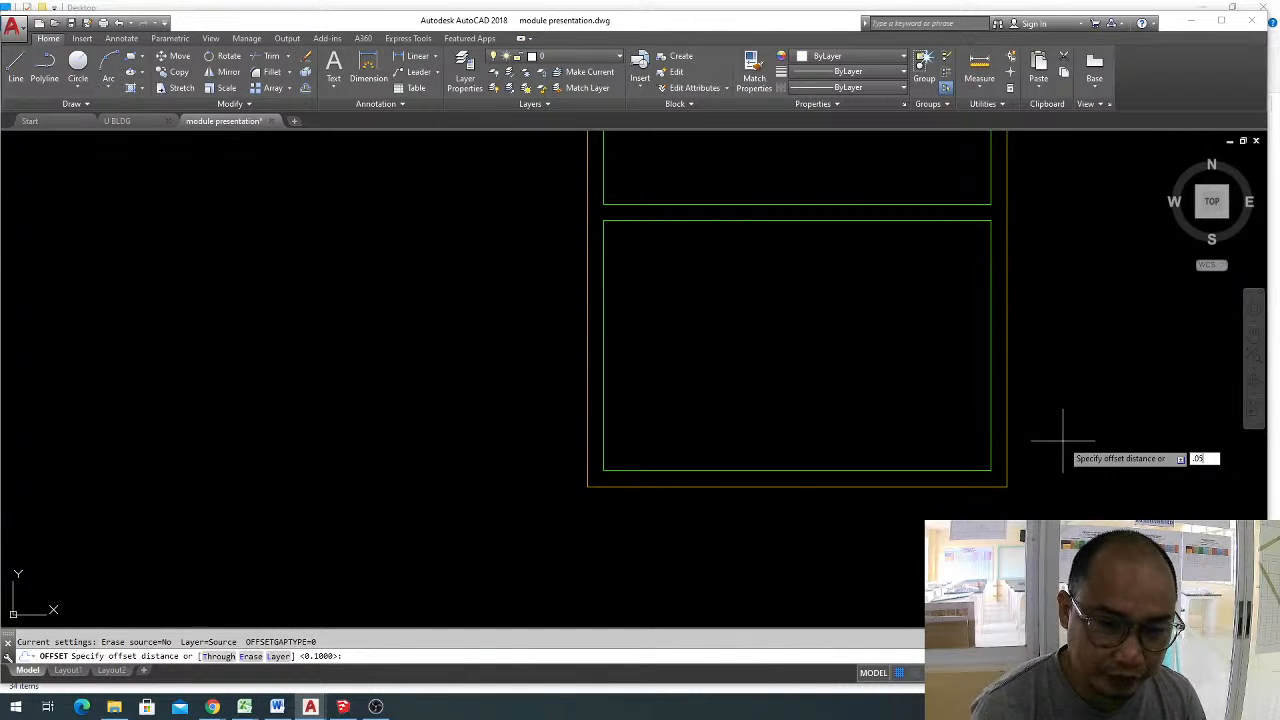
{"action": "type", "text": ".05"}
{"action": "key", "text": "Return"}
{"action": "left_click", "coordinate": [760, 221]}
{"action": "left_click", "coordinate": [772, 278]}
{"action": "key", "text": "Escape"}
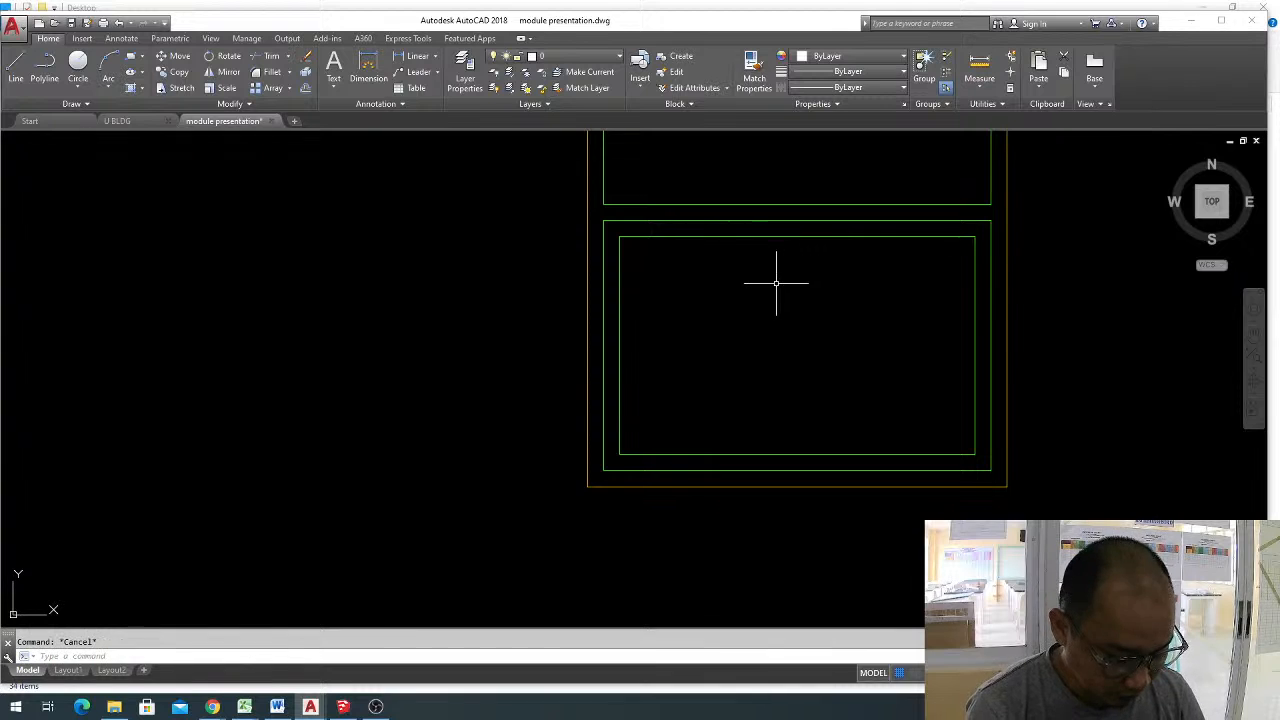
Draw a vertical multiline at scale 0.05 from the midpoint of the lower pane's bottom edge to its top edge.
{"action": "type", "text": "ml"}
{"action": "key", "text": "Return"}
{"action": "type", "text": "s"}
{"action": "key", "text": "Return"}
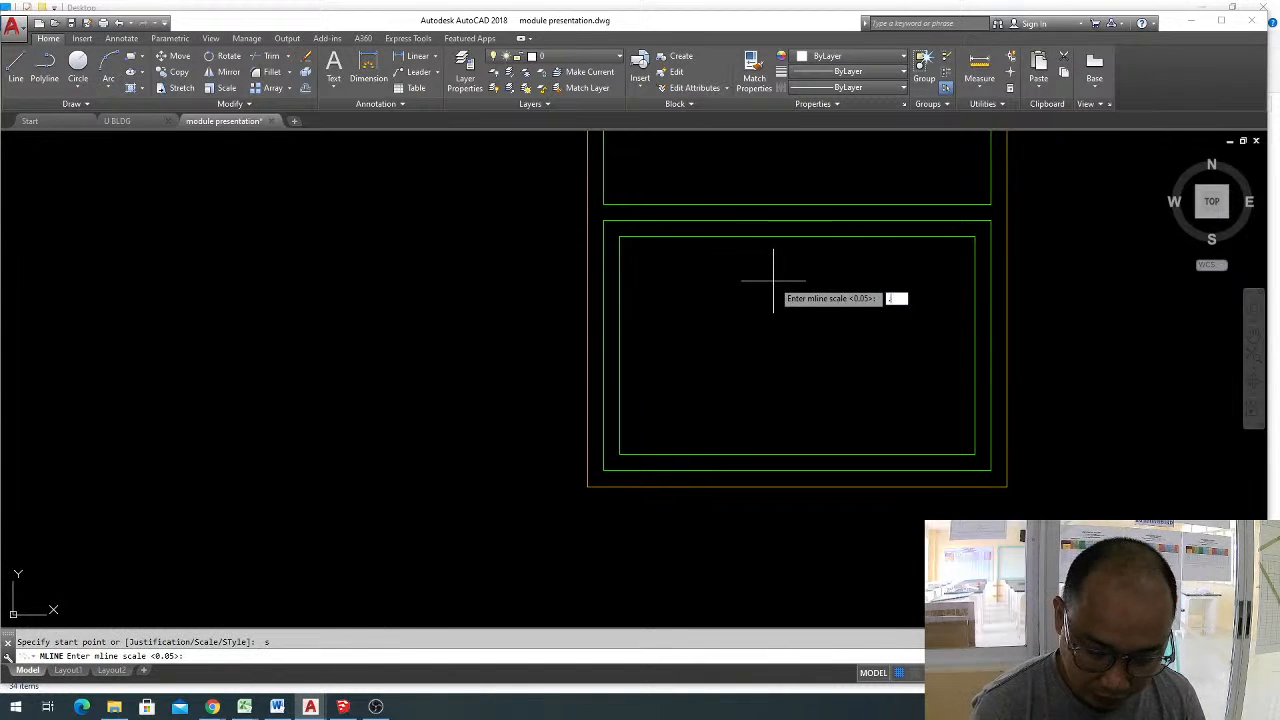
{"action": "type", "text": ".05"}
{"action": "key", "text": "Return"}
{"action": "left_click", "coordinate": [797, 470]}
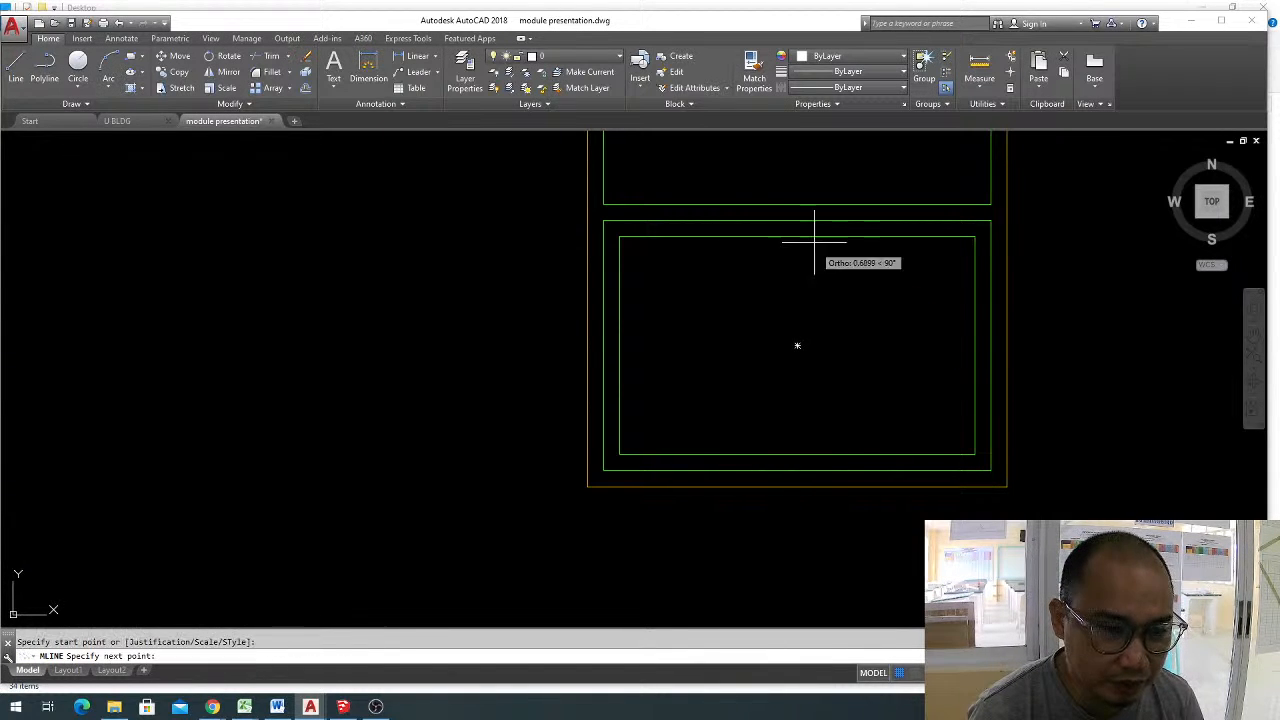
{"action": "left_click", "coordinate": [801, 221]}
{"action": "key", "text": "Return"}
{"action": "left_click", "coordinate": [743, 314]}
{"action": "key", "text": "Escape"}
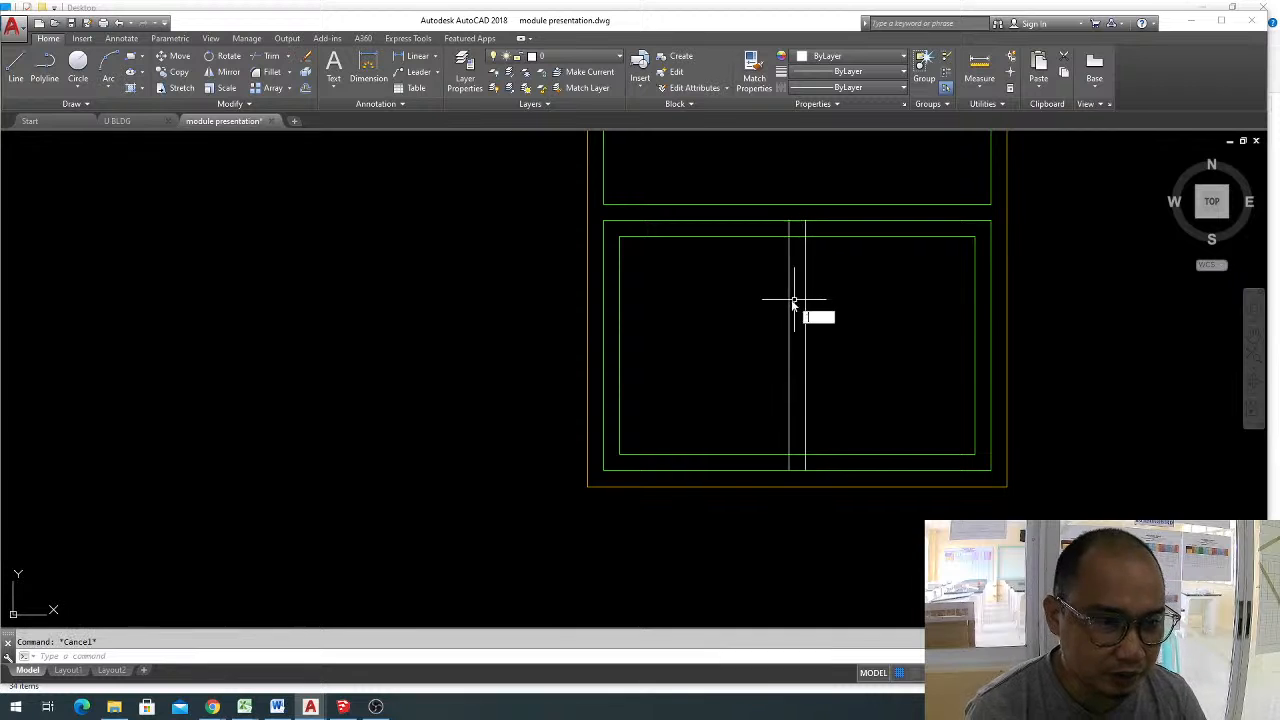
Trim the left mullion line's ends at the inner frame and remove the inner frame segments between the mullion lines.
{"action": "type", "text": "tr"}
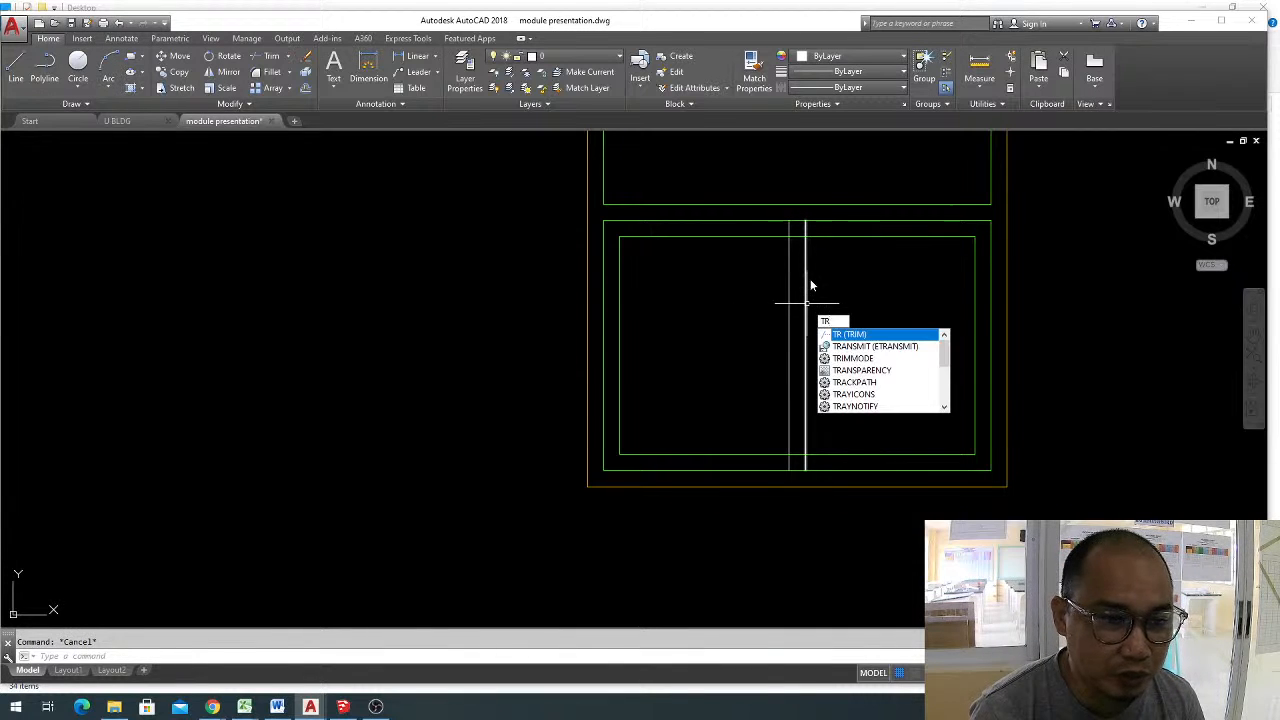
{"action": "key", "text": "Return"}
{"action": "key", "text": "Return"}
{"action": "left_click", "coordinate": [789, 228]}
{"action": "left_click", "coordinate": [795, 233]}
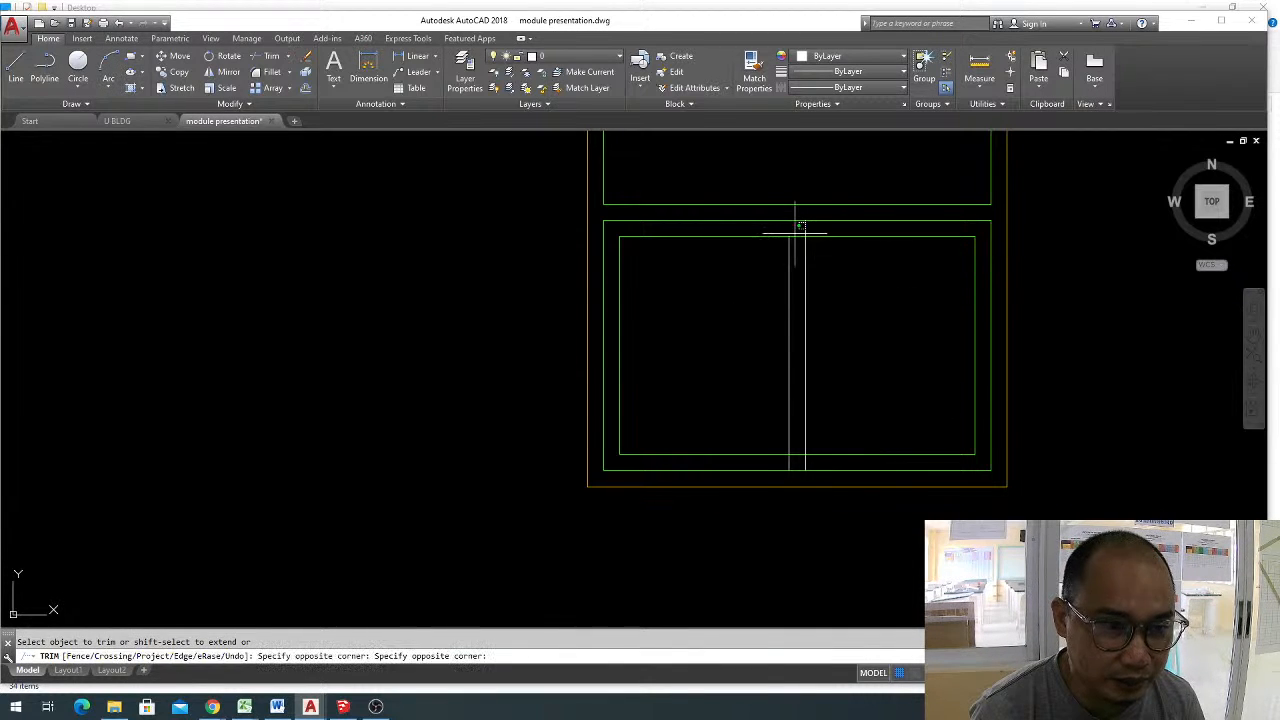
{"action": "left_click", "coordinate": [794, 242]}
{"action": "left_click", "coordinate": [789, 466]}
{"action": "left_click", "coordinate": [797, 453]}
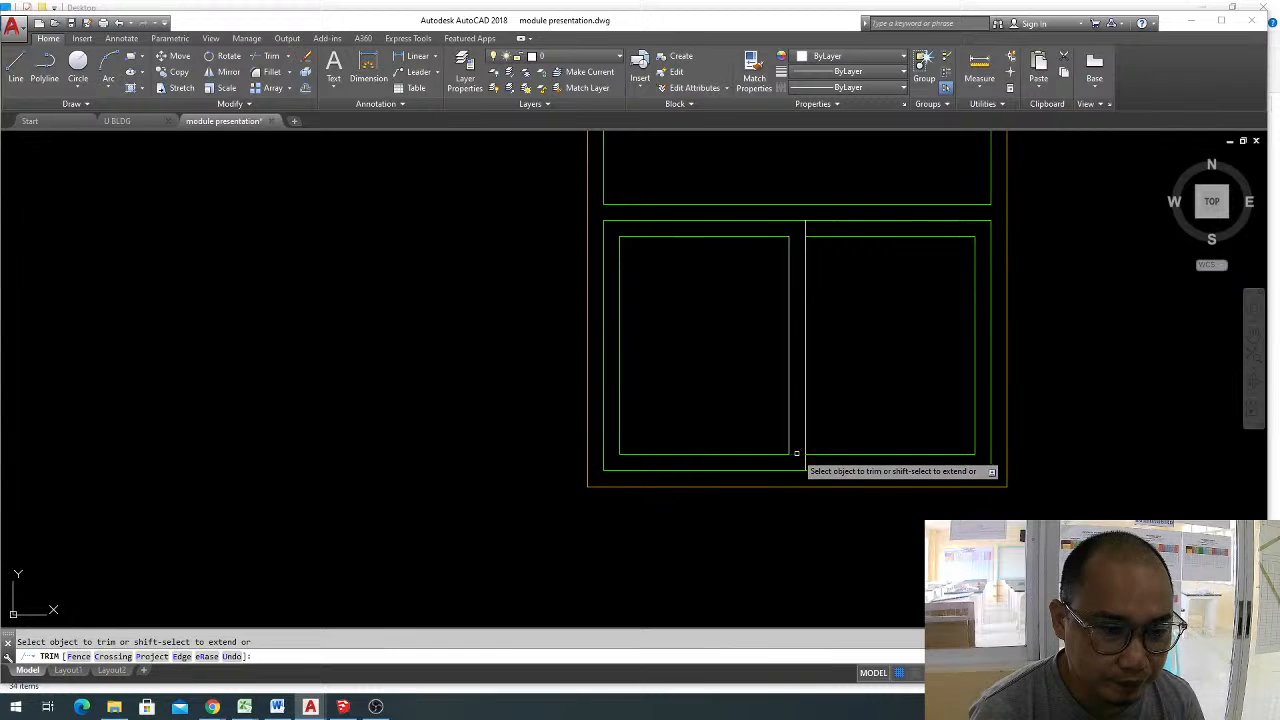
{"action": "key", "text": "Escape"}
Match the properties of the right pane's green inner frame onto the white central mullion line.
{"action": "type", "text": "ma"}
{"action": "key", "text": "Return"}
{"action": "left_click", "coordinate": [867, 453]}
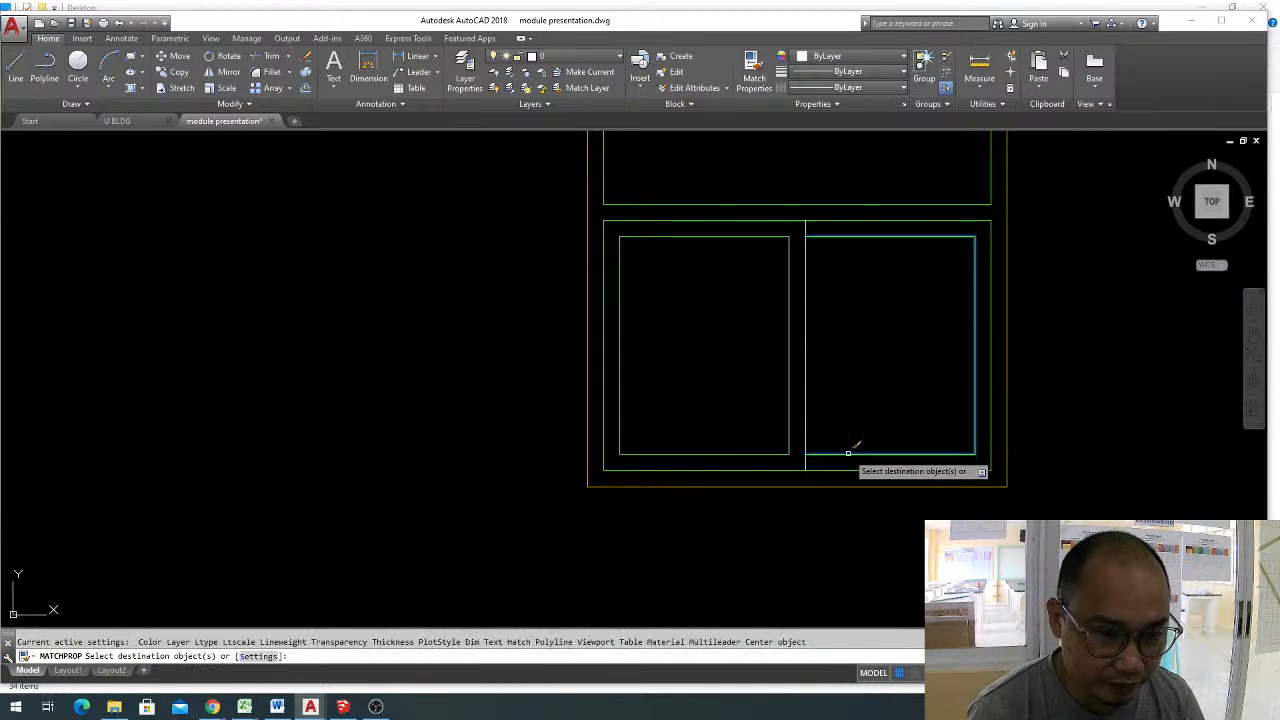
{"action": "left_click", "coordinate": [845, 425]}
{"action": "left_click", "coordinate": [762, 357]}
{"action": "key", "text": "Escape"}
{"action": "scroll", "coordinate": [799, 334], "scroll_direction": "down", "scroll_amount": 5}
{"action": "middle_click_drag", "start_coordinate": [817, 334], "coordinate": [763, 417]}
{"action": "scroll", "coordinate": [909, 406], "scroll_direction": "up", "scroll_amount": 2}
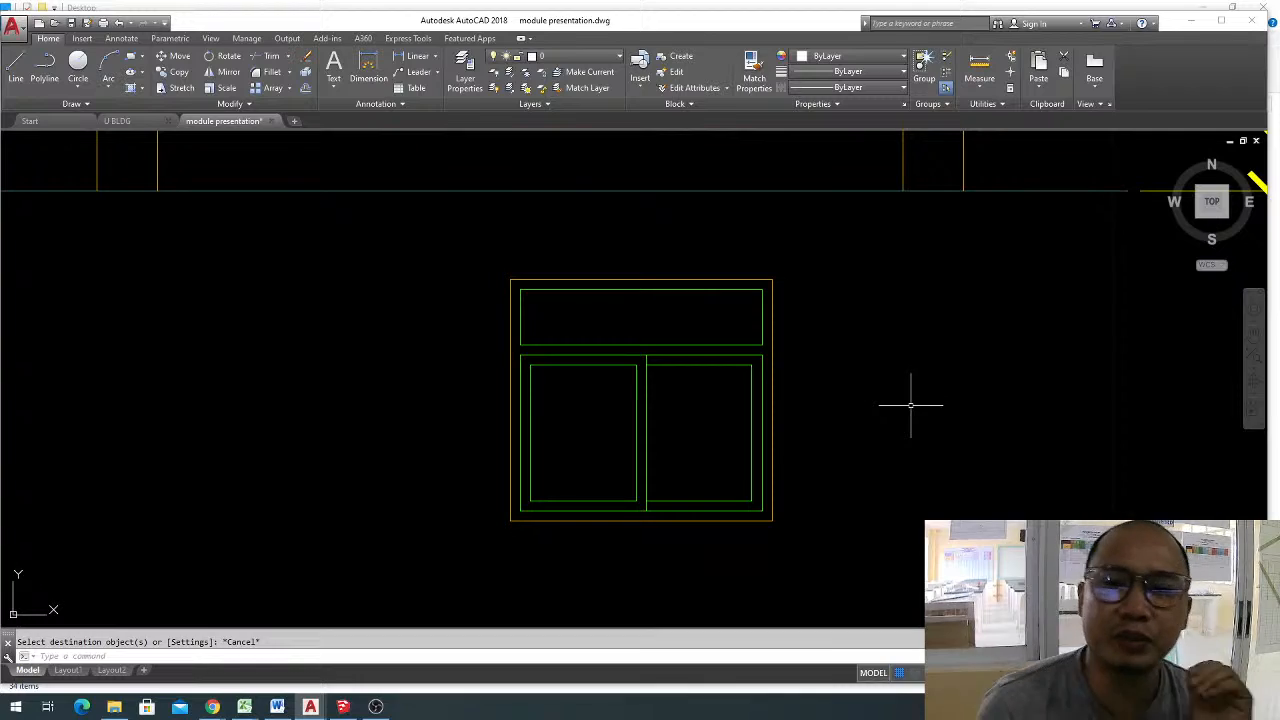
Switch to the web browser and load google.com in the YouTube tab.
{"action": "left_click_drag", "start_coordinate": [1279, 84], "coordinate": [748, 90]}
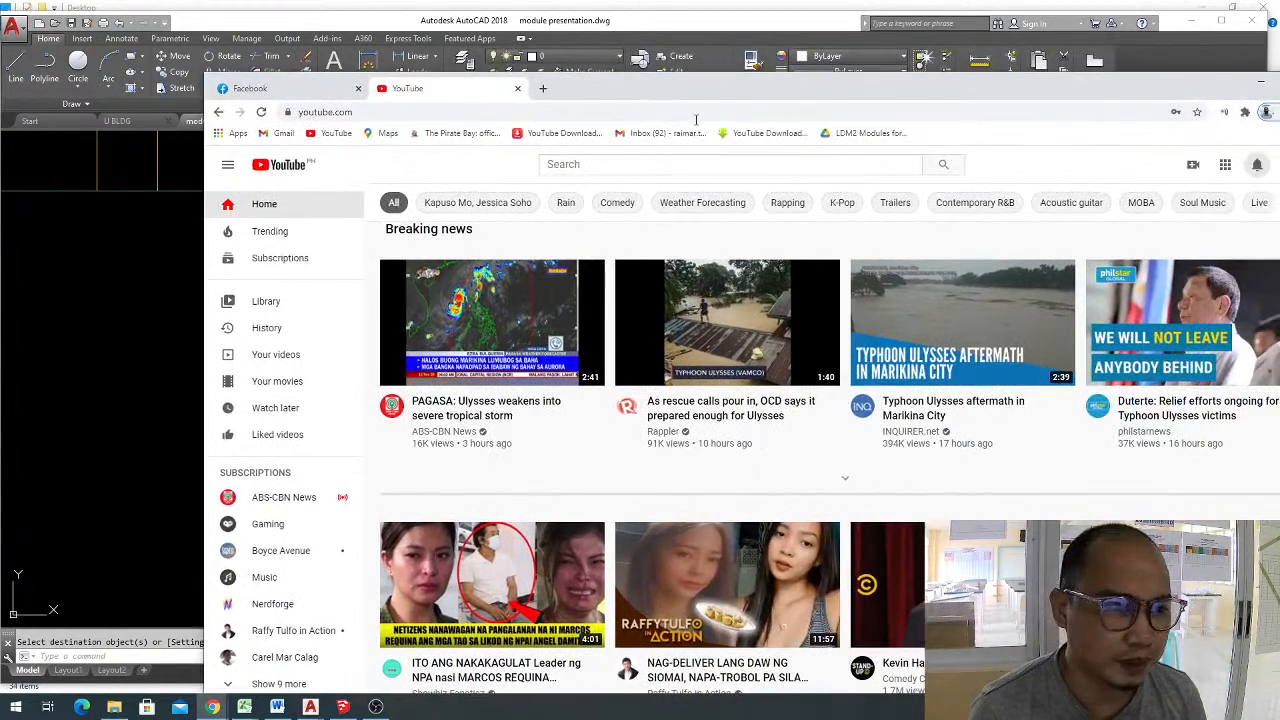
{"action": "left_click", "coordinate": [478, 110]}
{"action": "type", "text": "googl"}
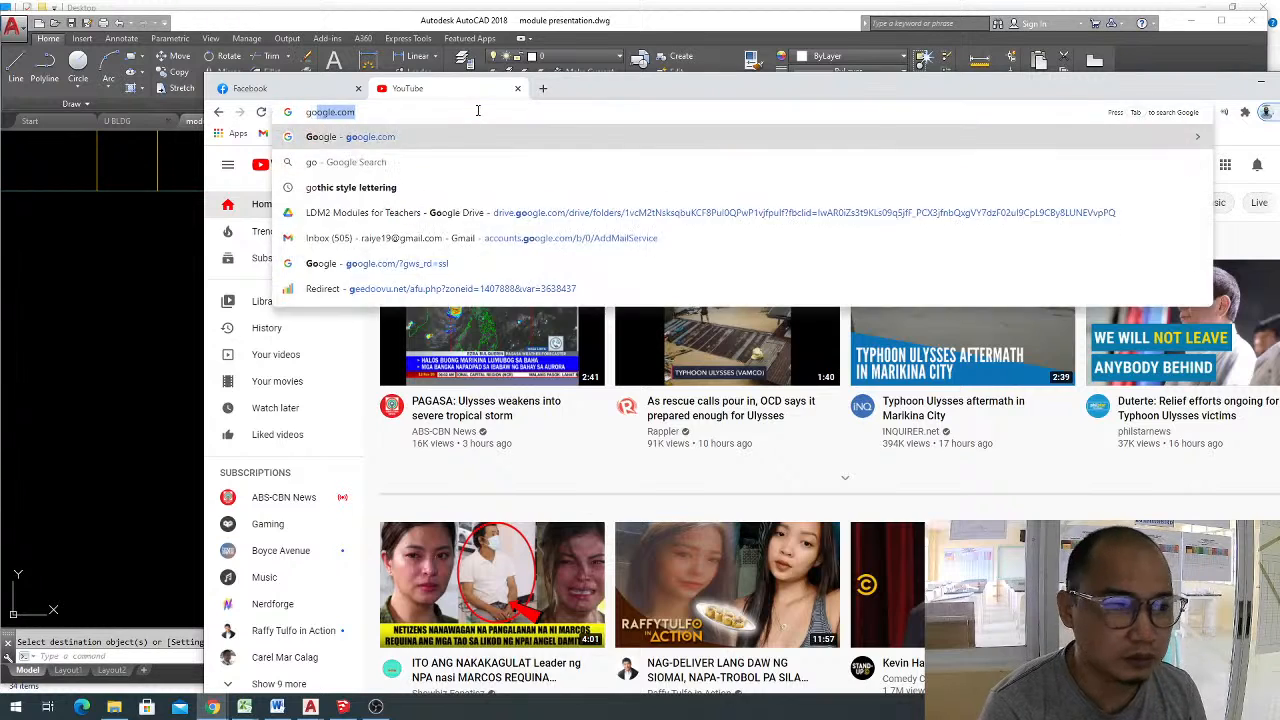
{"action": "key", "text": "Return"}
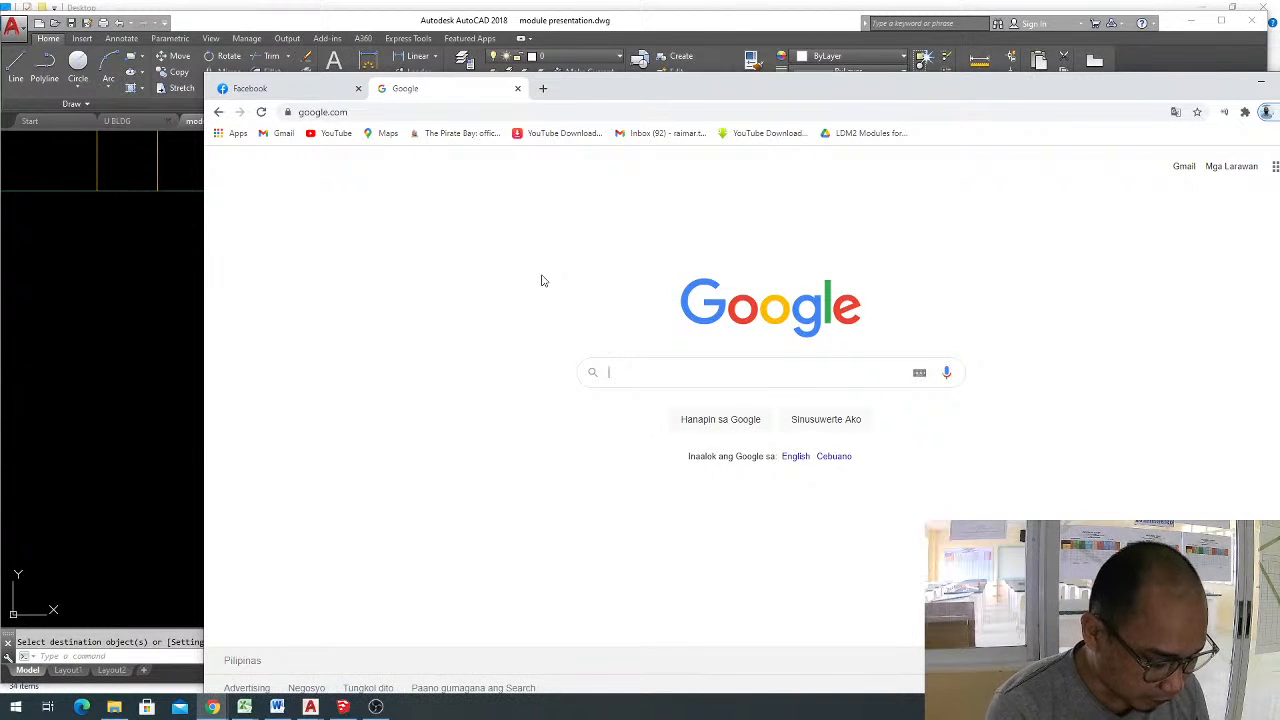
Search Google for "different types of windows" and open the image results.
{"action": "type", "text": "different t"}
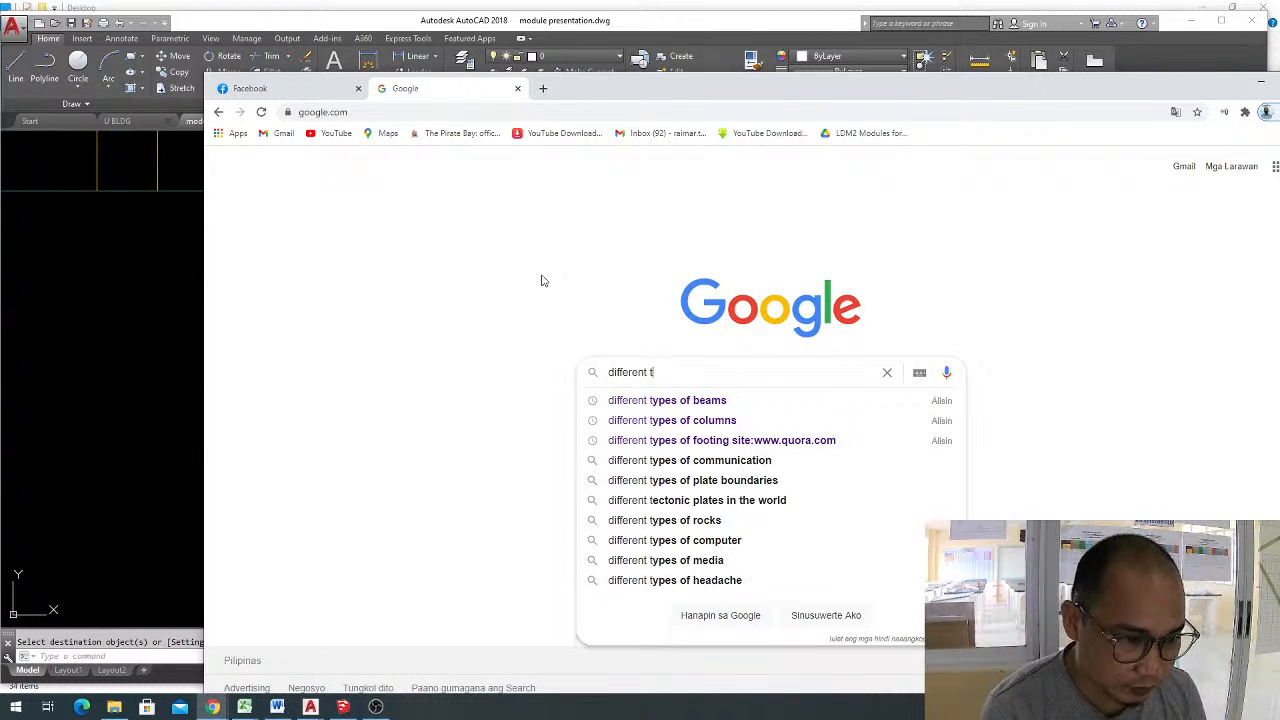
{"action": "type", "text": "ype"}
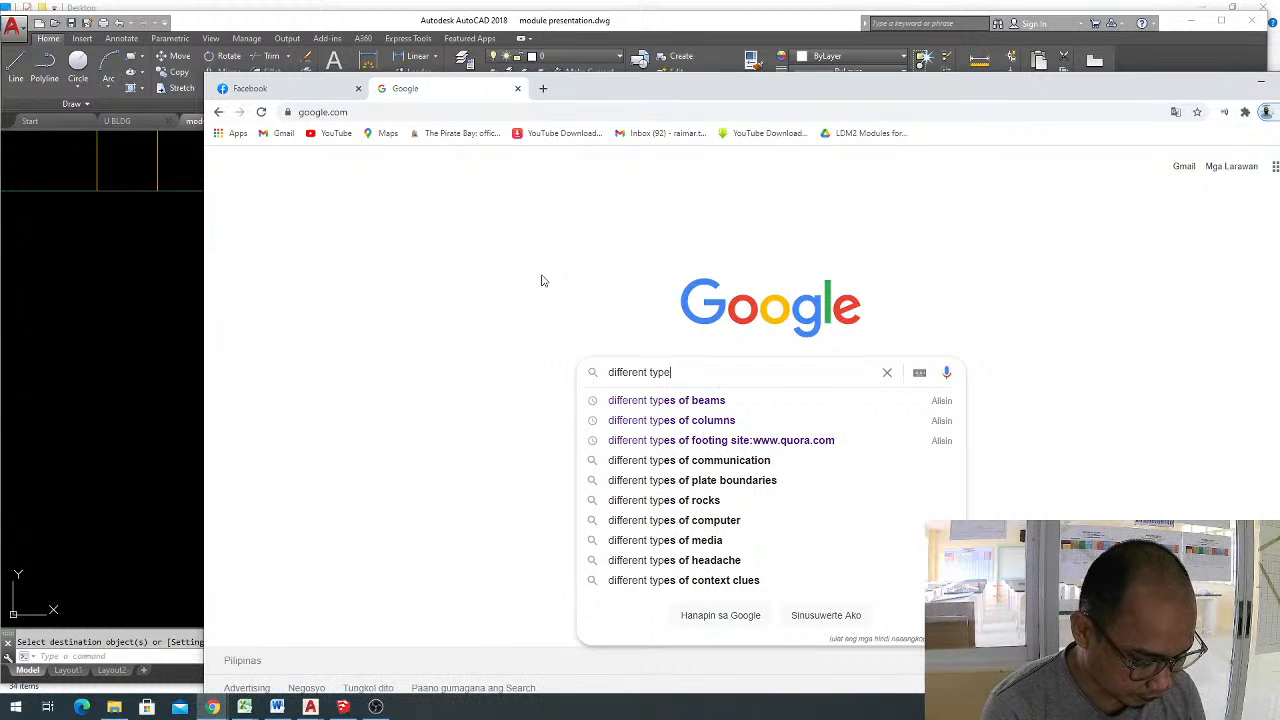
{"action": "type", "text": "s of windows"}
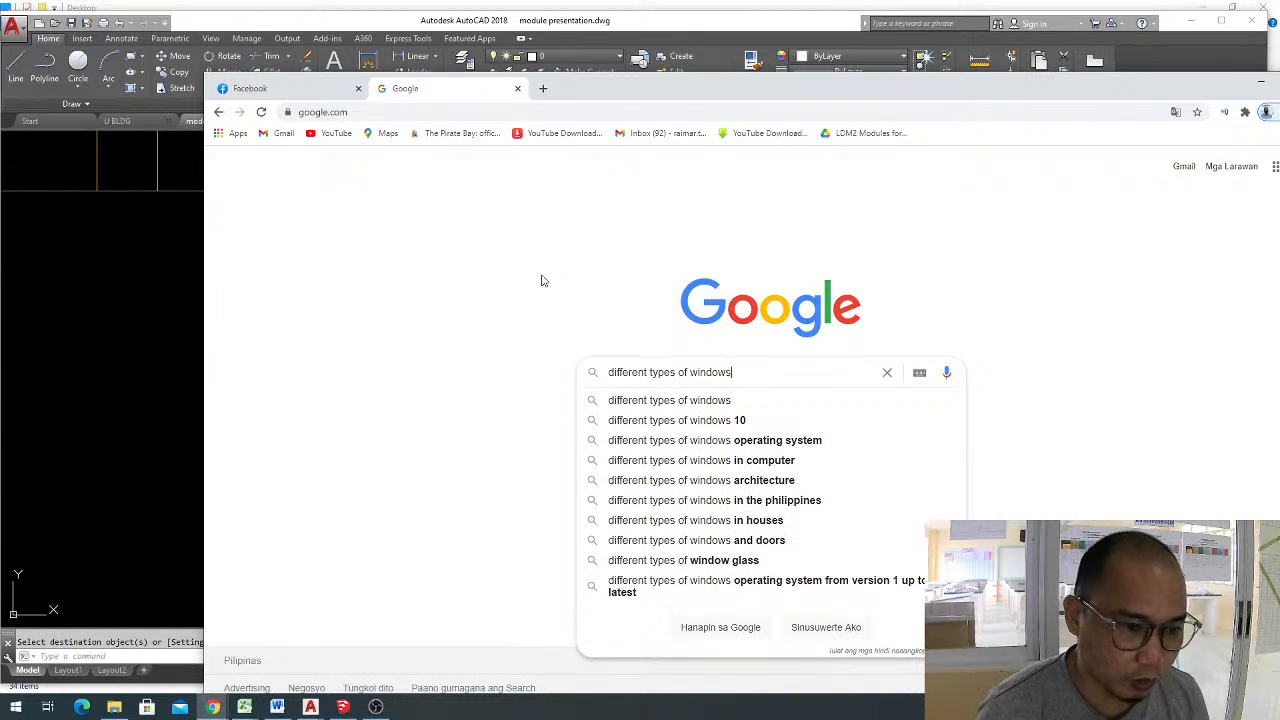
{"action": "key", "text": "Return"}
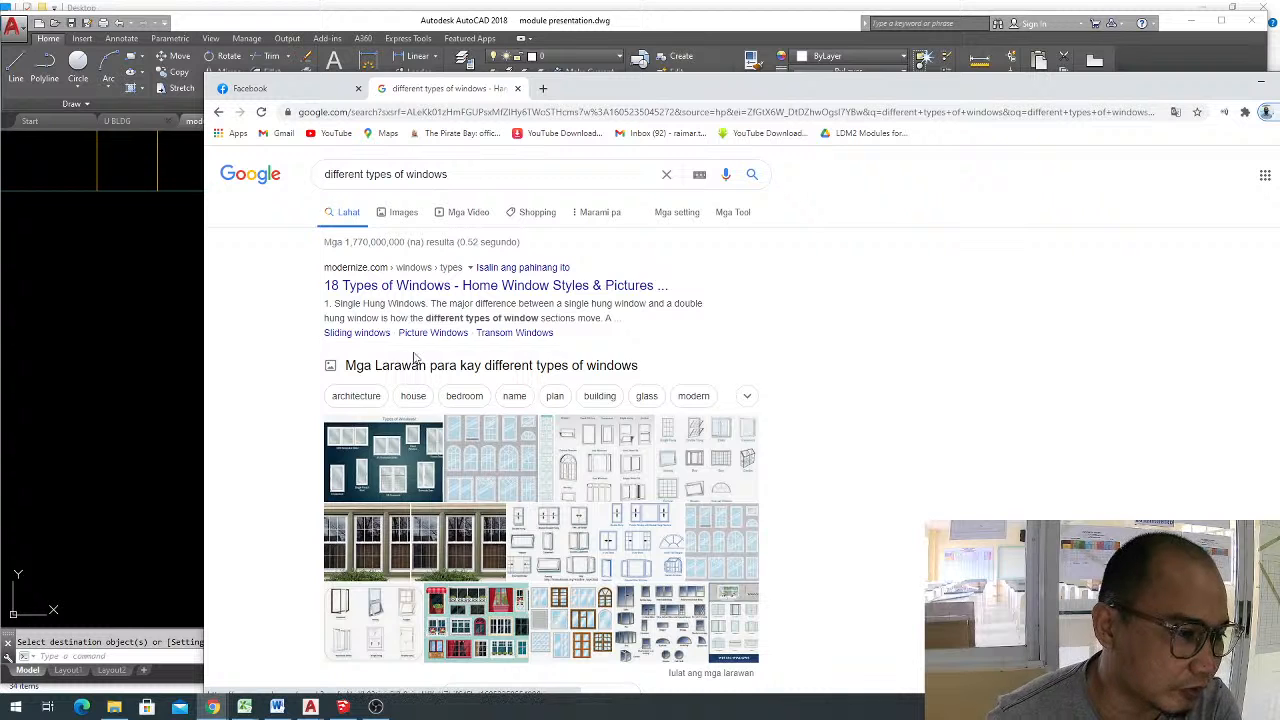
{"action": "left_click", "coordinate": [436, 367]}
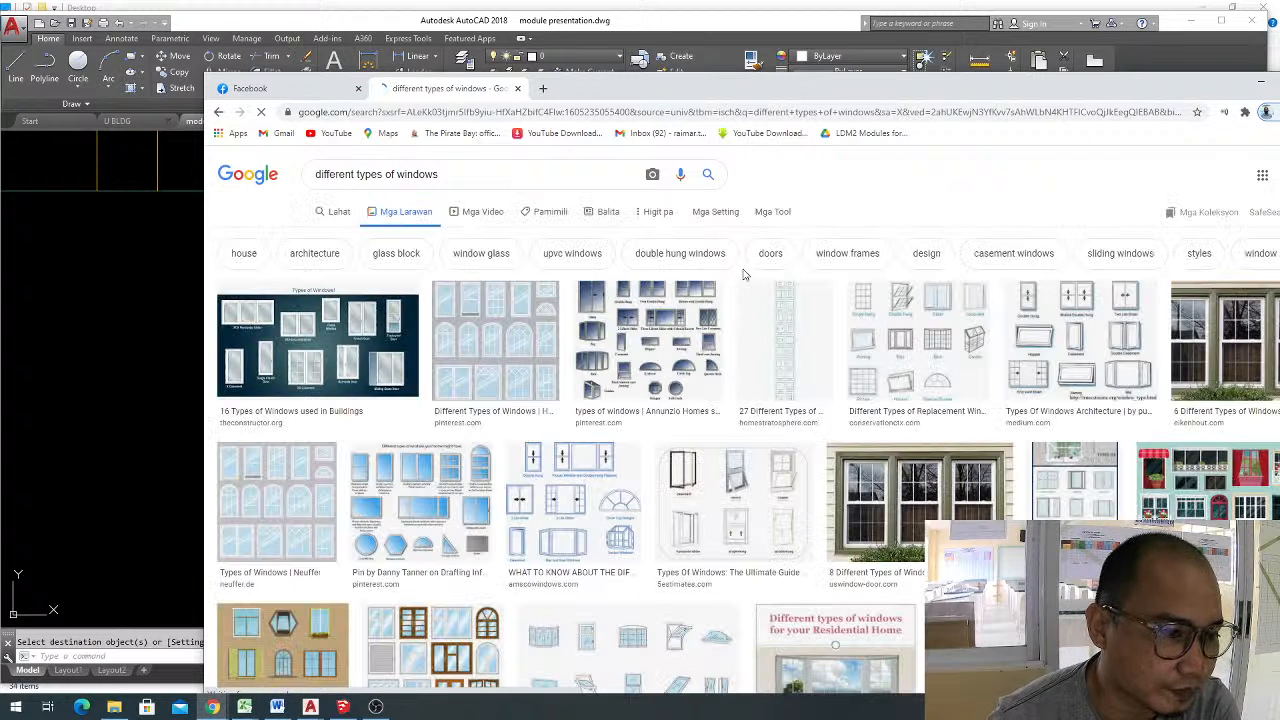
Browse the image results for window style charts and preview the Neuffer window types picture.
{"action": "scroll", "coordinate": [745, 262], "scroll_direction": "down", "scroll_amount": 2}
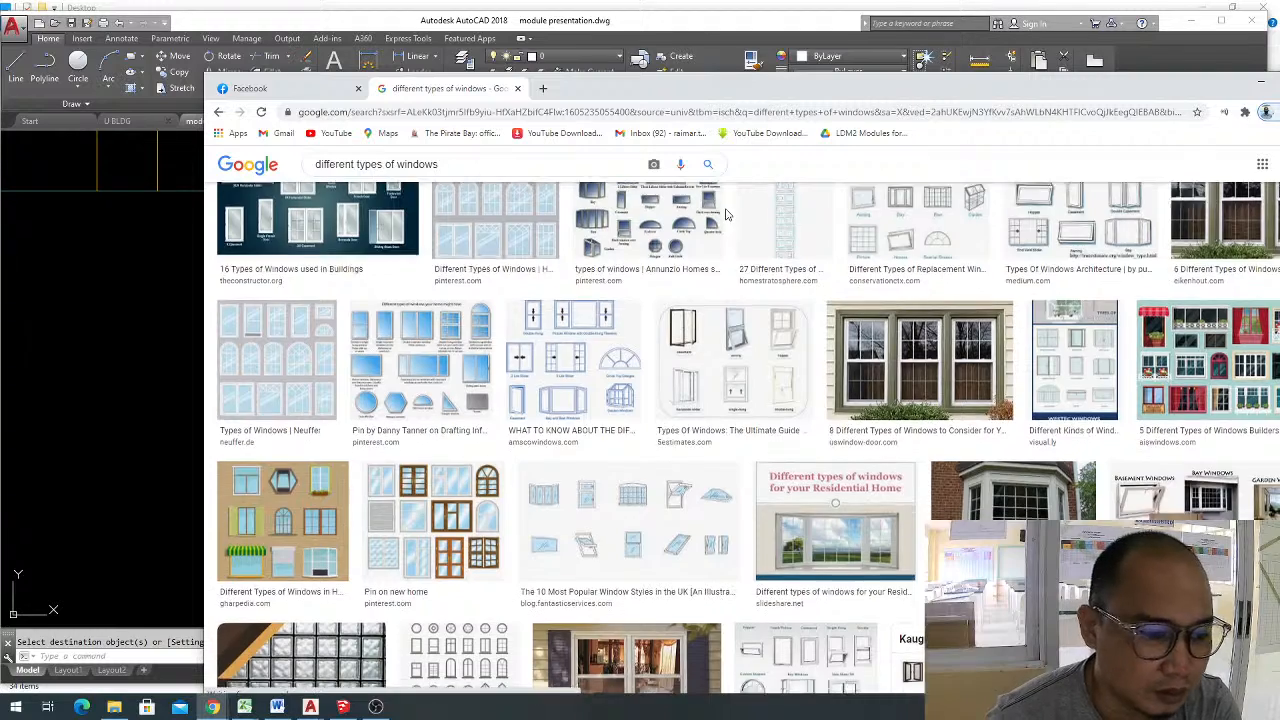
{"action": "scroll", "coordinate": [729, 231], "scroll_direction": "down", "scroll_amount": 2}
{"action": "scroll", "coordinate": [289, 302], "scroll_direction": "up", "scroll_amount": 1}
{"action": "left_click", "coordinate": [289, 302]}
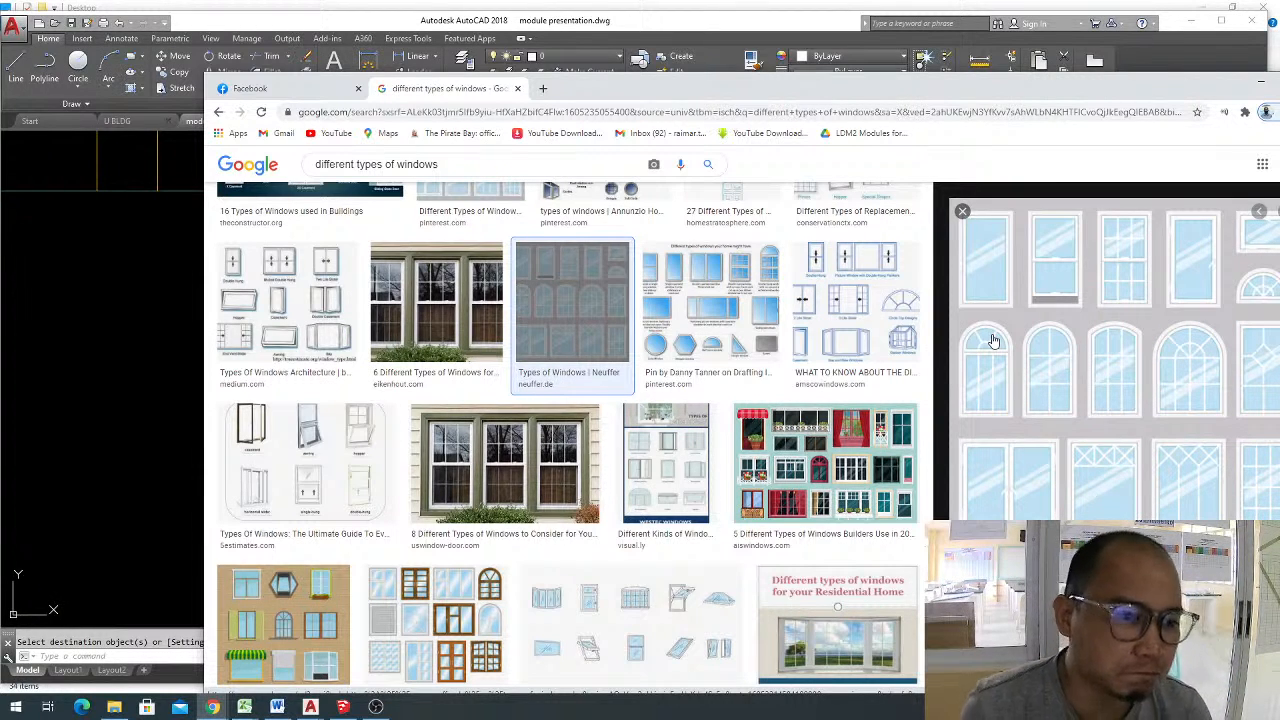
{"action": "scroll", "coordinate": [762, 422], "scroll_direction": "up", "scroll_amount": 2}
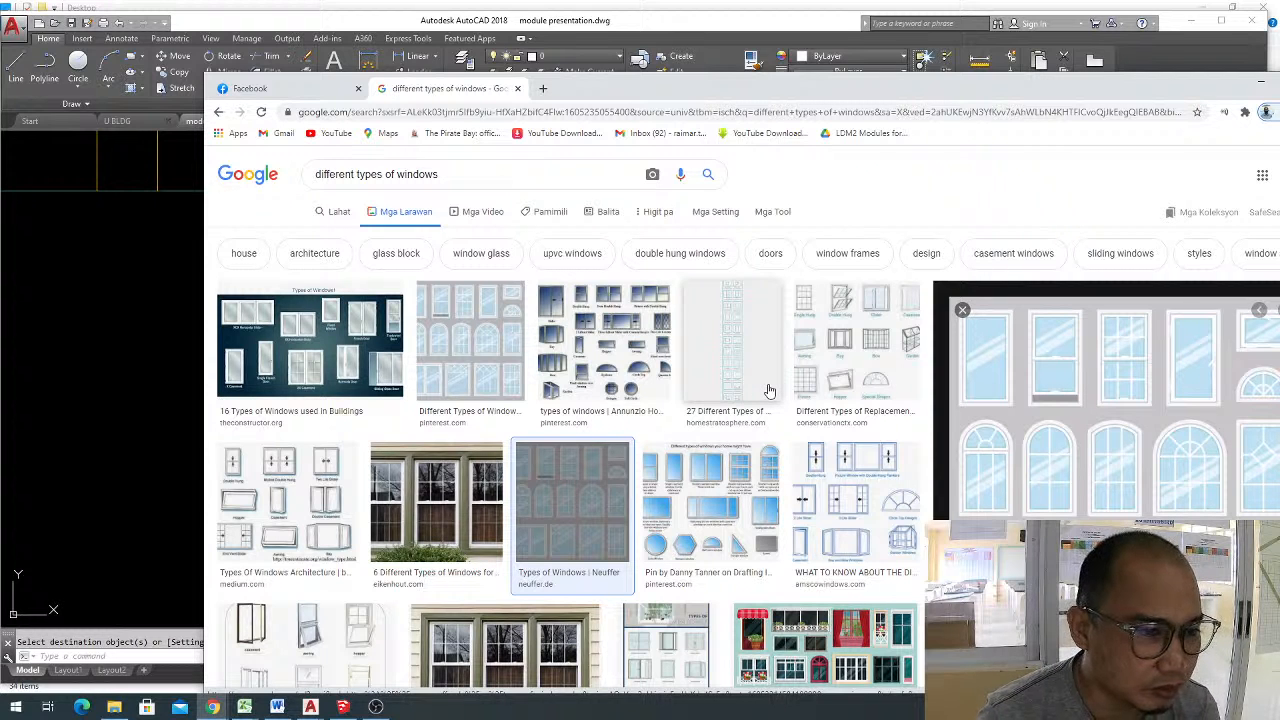
{"action": "scroll", "coordinate": [774, 380], "scroll_direction": "down", "scroll_amount": 1}
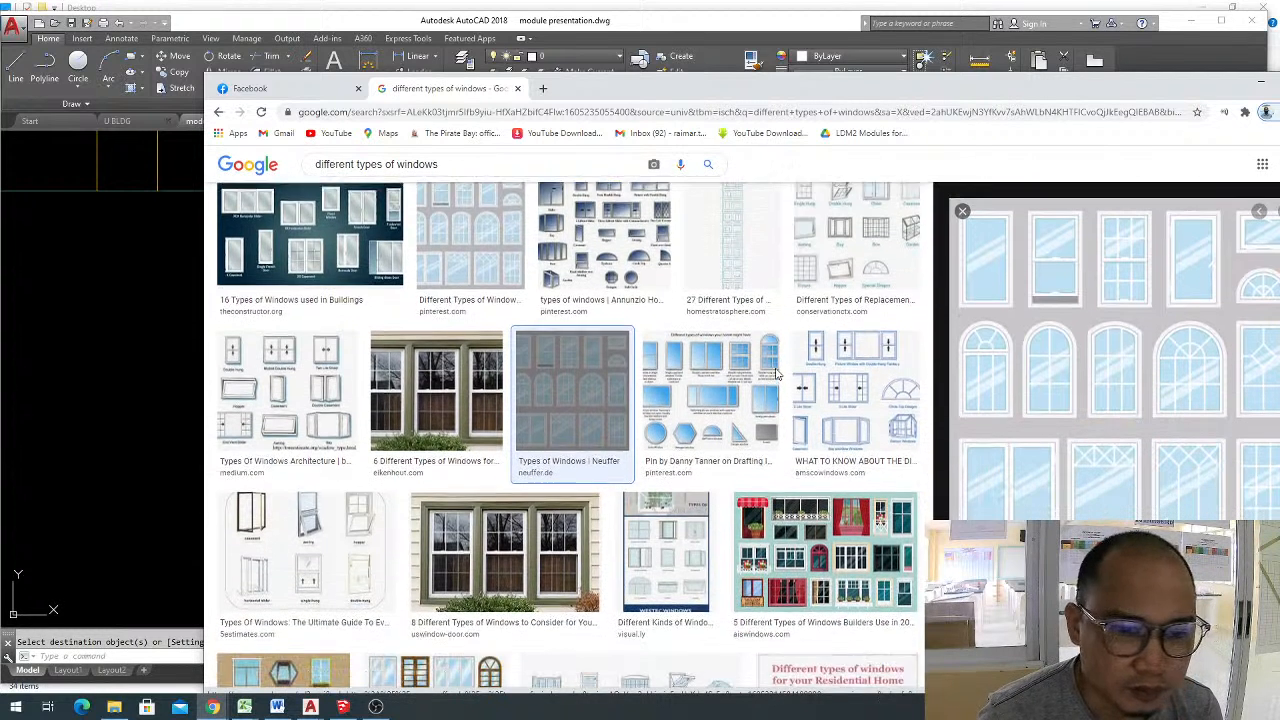
{"action": "scroll", "coordinate": [776, 374], "scroll_direction": "down", "scroll_amount": 6}
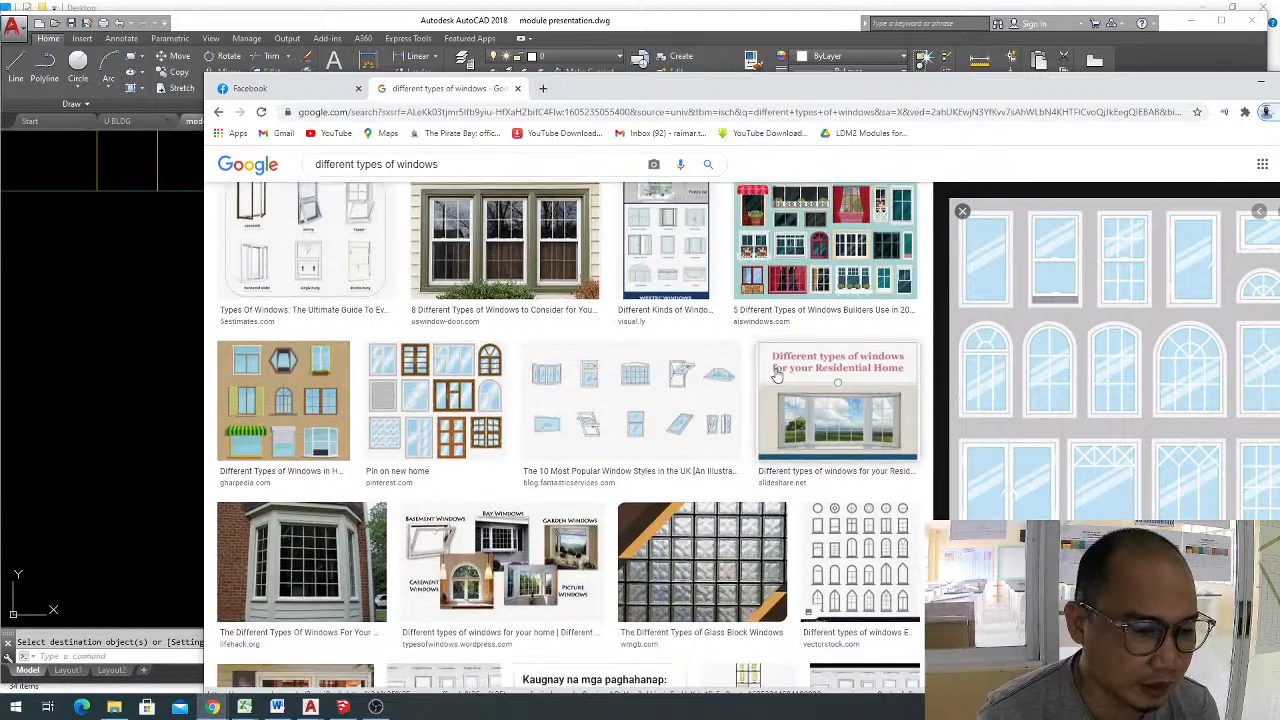
{"action": "scroll", "coordinate": [776, 375], "scroll_direction": "down", "scroll_amount": 3}
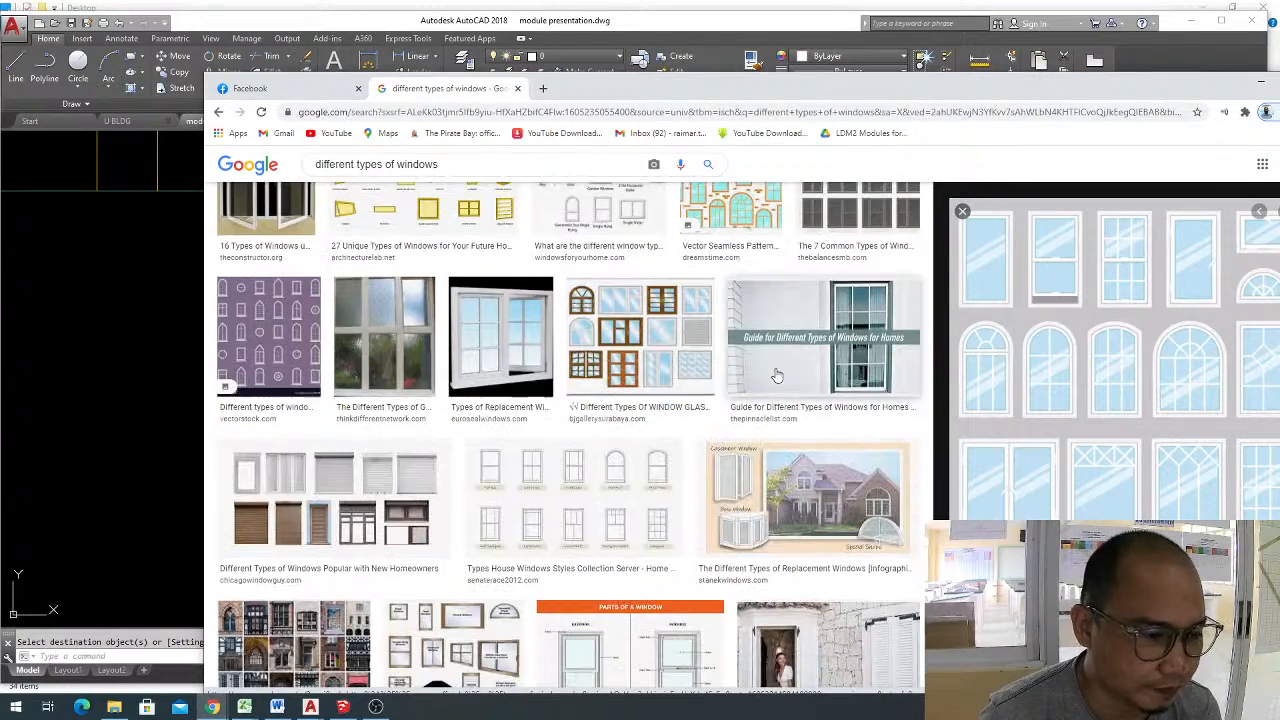
{"action": "scroll", "coordinate": [779, 372], "scroll_direction": "down", "scroll_amount": 1}
{"action": "scroll", "coordinate": [779, 372], "scroll_direction": "up", "scroll_amount": 4}
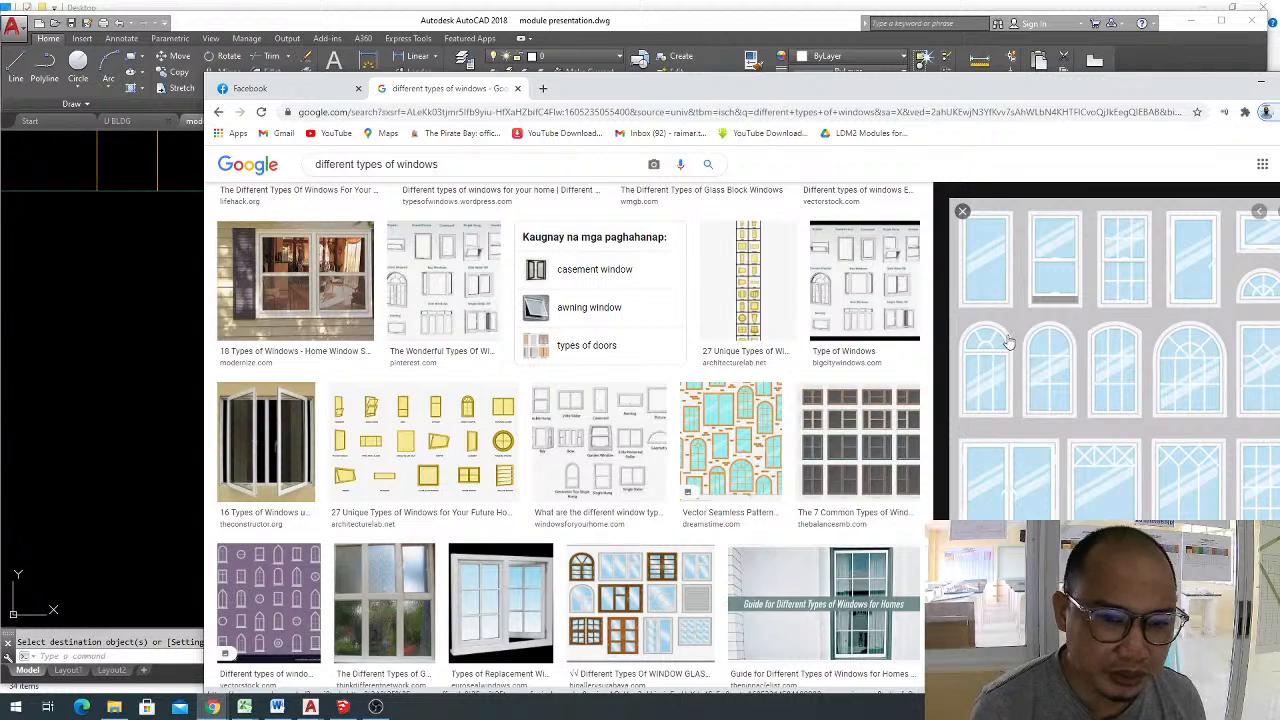
{"action": "left_click", "coordinate": [690, 377]}
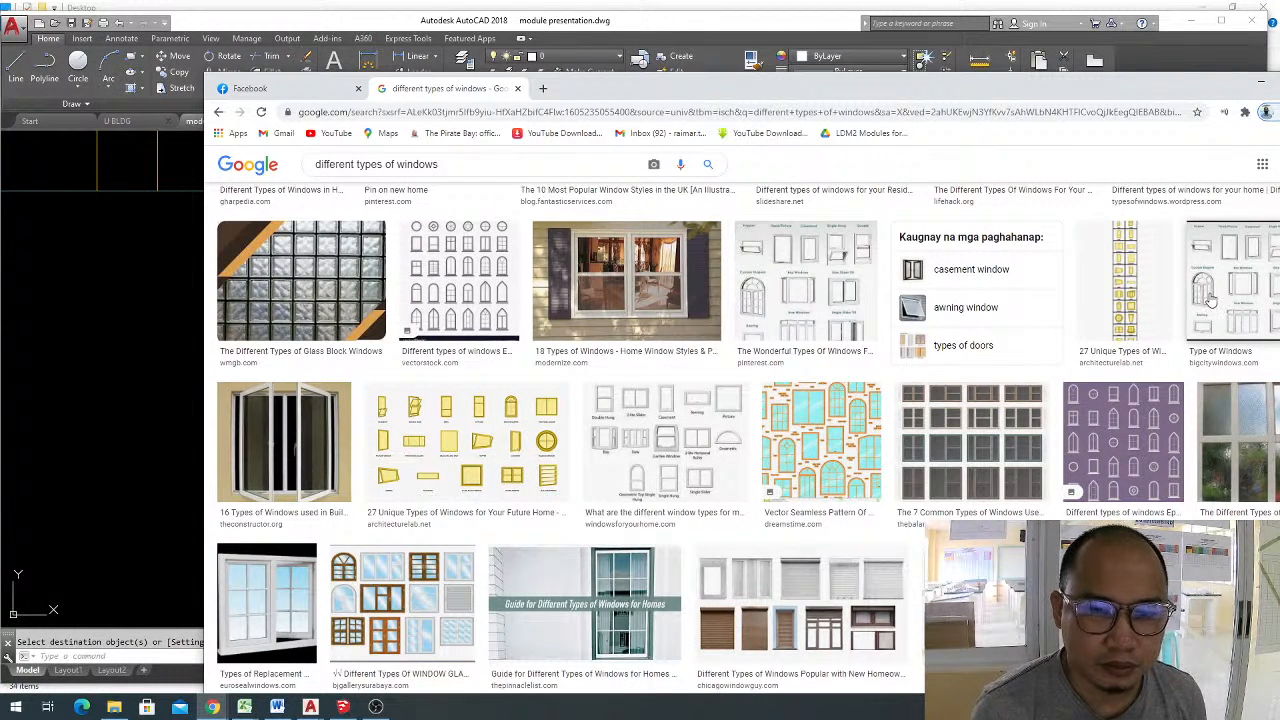
Preview the vectorstock window chart and the dreamstime window pattern for comparison.
{"action": "left_click", "coordinate": [468, 272]}
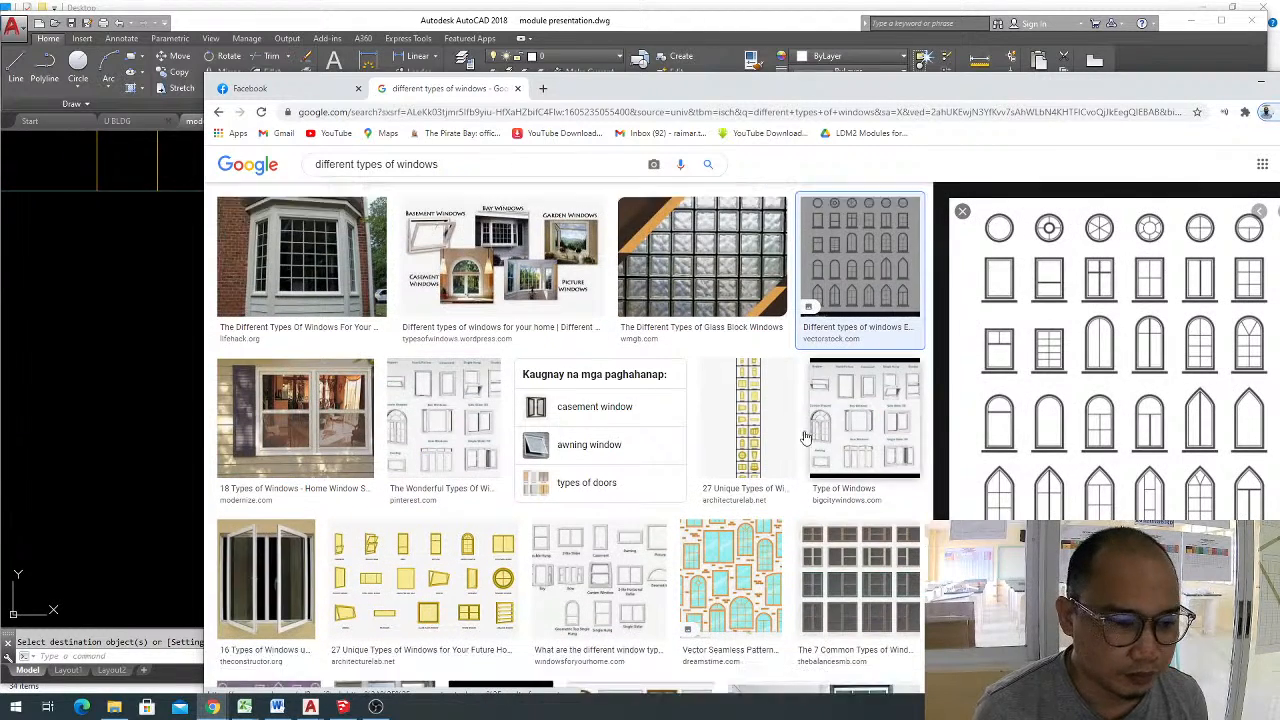
{"action": "scroll", "coordinate": [806, 436], "scroll_direction": "down", "scroll_amount": 1}
{"action": "left_click", "coordinate": [730, 480]}
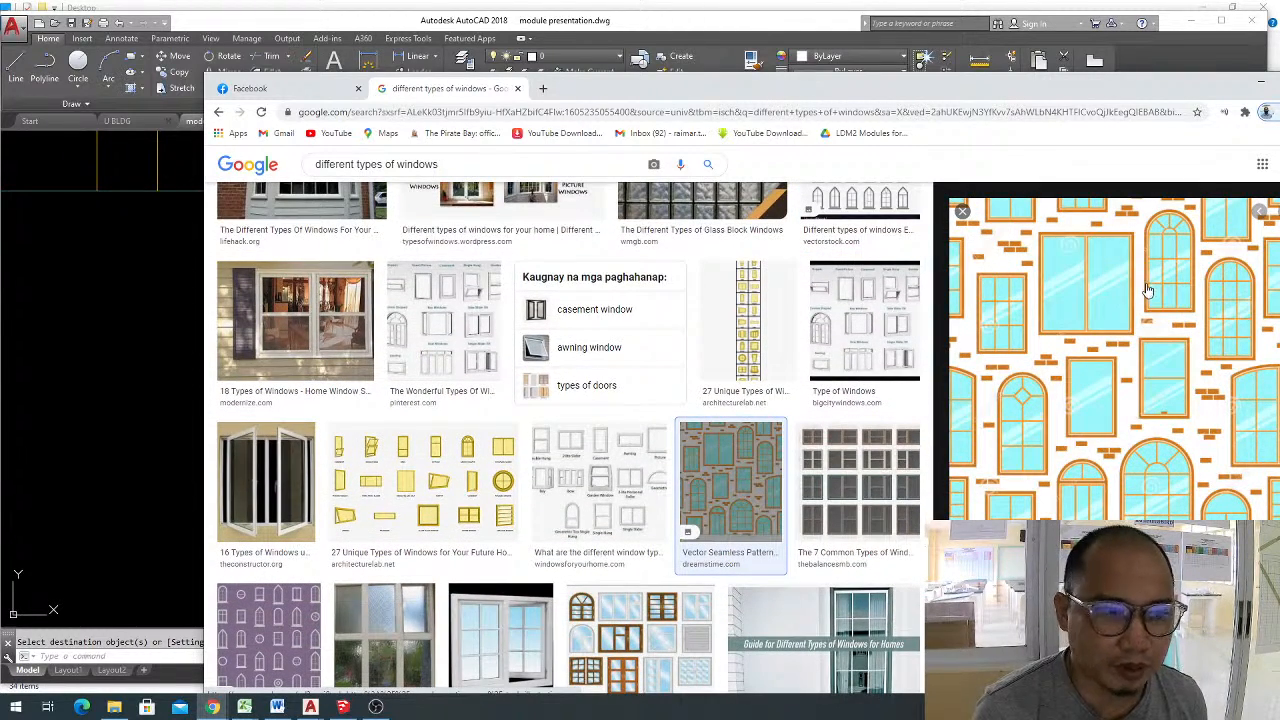
{"action": "right_click", "coordinate": [1094, 292]}
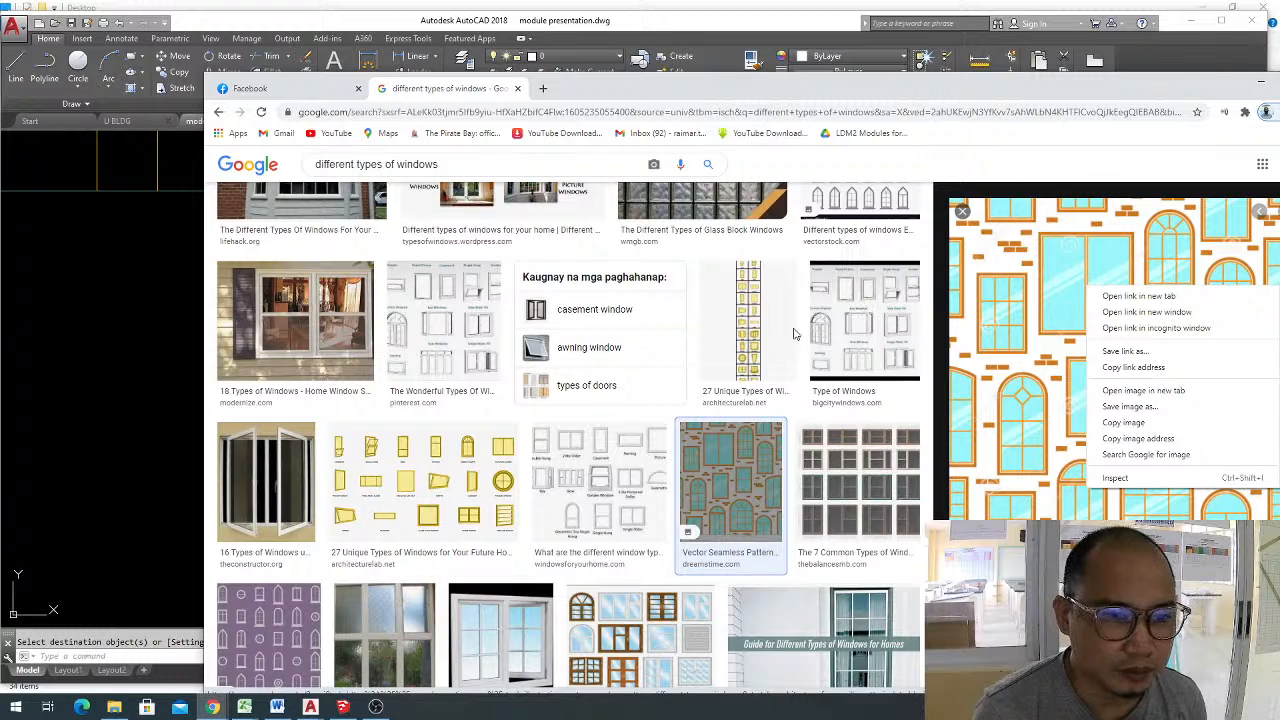
{"action": "left_click", "coordinate": [795, 334]}
Preview the "Pin on new home" picture of window styles and copy the image.
{"action": "scroll", "coordinate": [740, 335], "scroll_direction": "up", "scroll_amount": 4}
{"action": "left_click", "coordinate": [465, 282]}
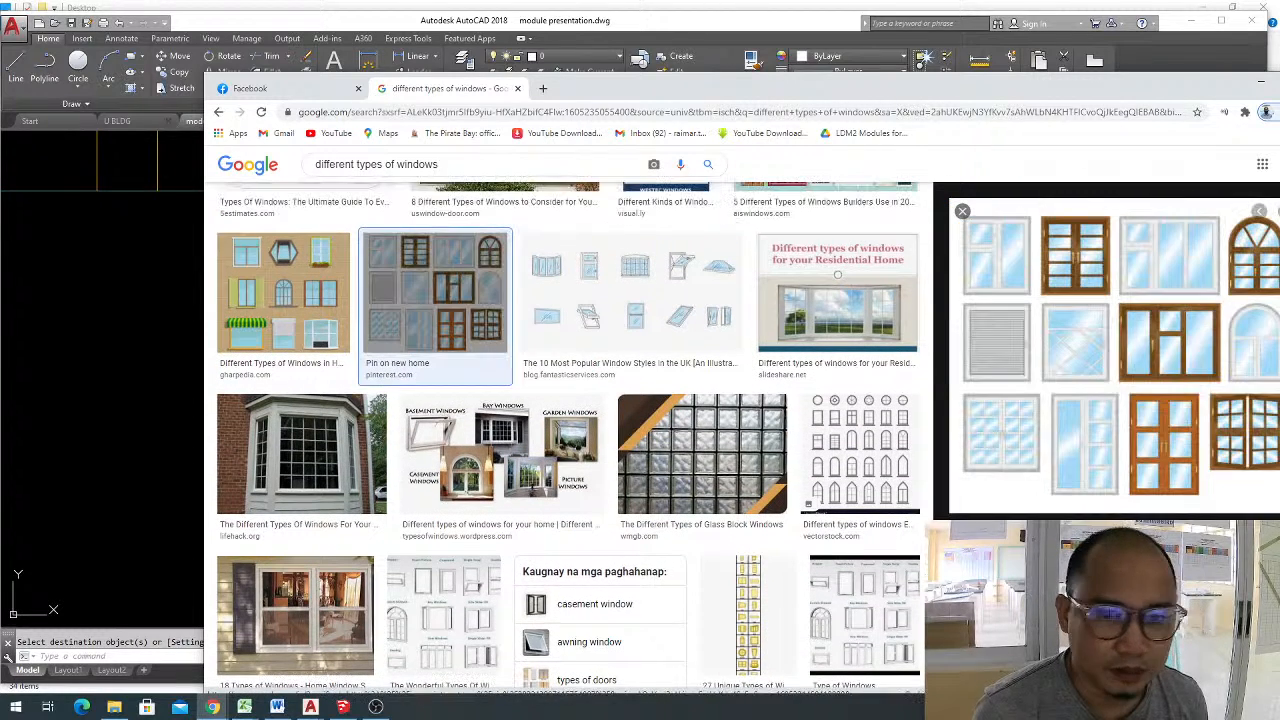
{"action": "right_click", "coordinate": [1094, 286]}
{"action": "left_click", "coordinate": [1138, 421]}
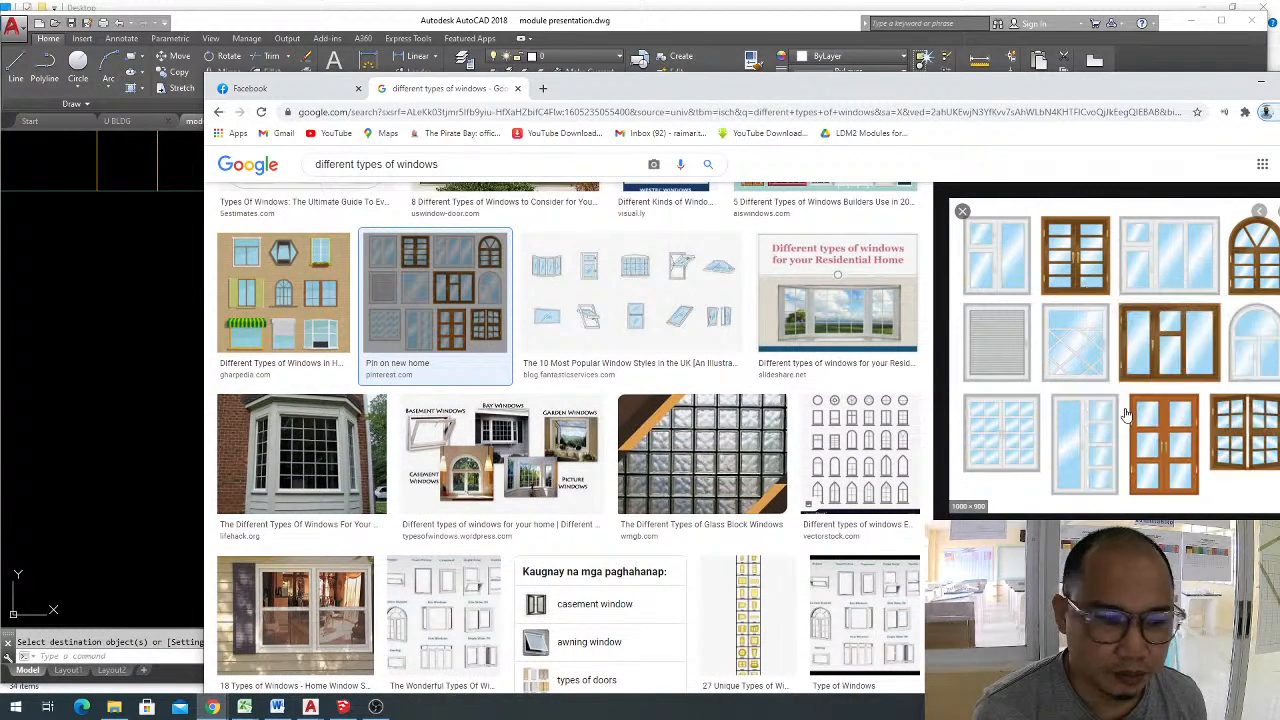
Switch to AutoCAD and paste the copied window styles image beside the drafted window below the elevation.
{"action": "left_click", "coordinate": [81, 588]}
{"action": "key", "text": "ctrl+v"}
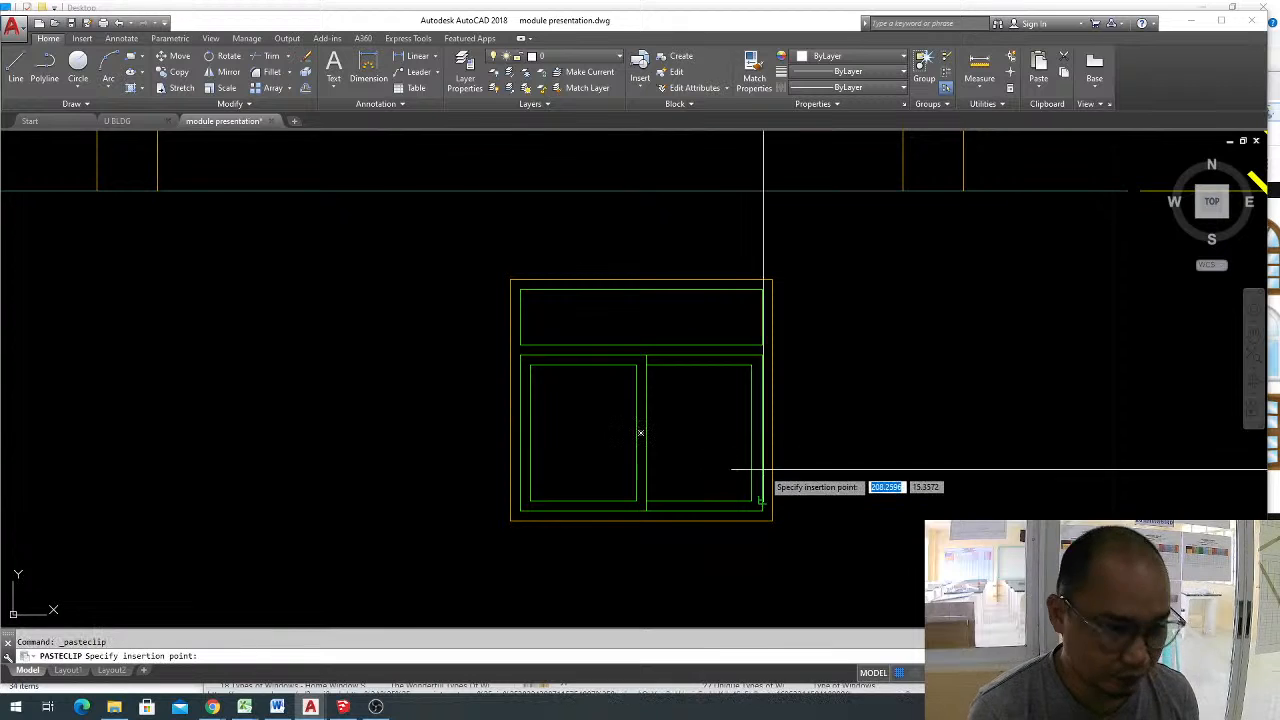
{"action": "scroll", "coordinate": [743, 471], "scroll_direction": "down", "scroll_amount": 8}
{"action": "scroll", "coordinate": [693, 395], "scroll_direction": "up", "scroll_amount": 2}
{"action": "left_click", "coordinate": [693, 395]}
{"action": "key", "text": "Escape"}
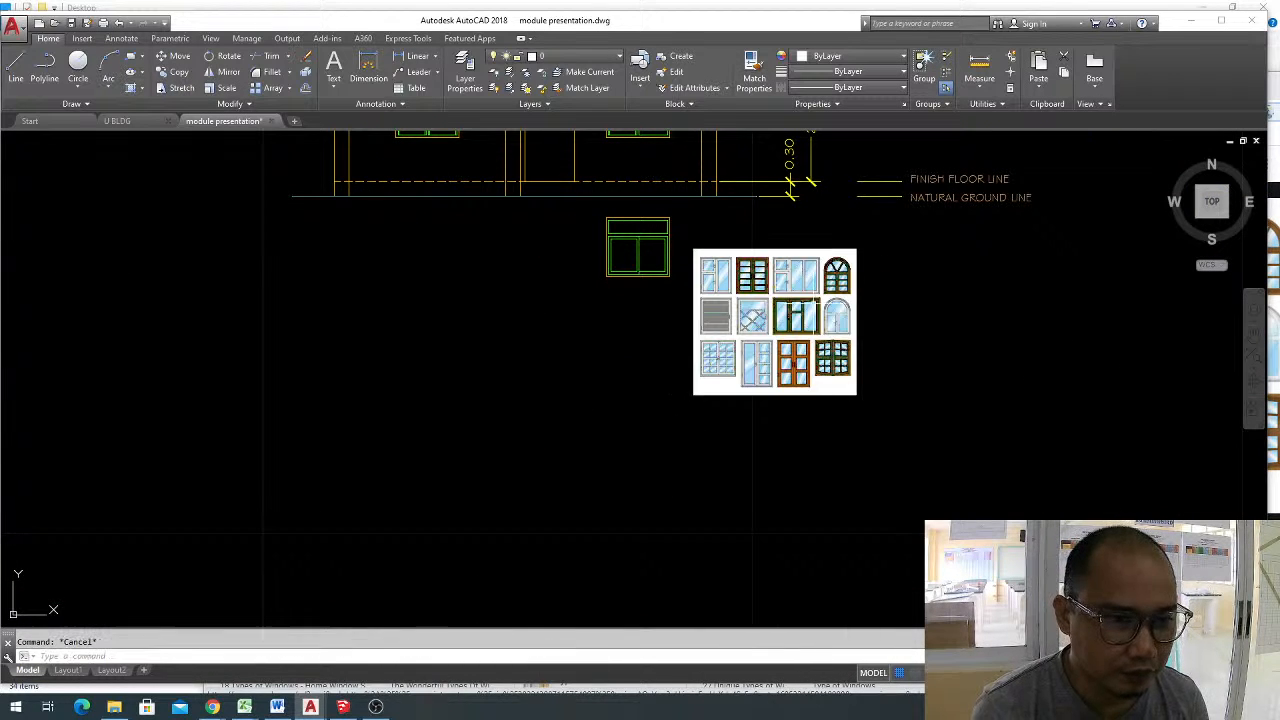
Copy the complete two-pane window with its transom to the empty space on the far side of the reference image.
{"action": "scroll", "coordinate": [857, 271], "scroll_direction": "up", "scroll_amount": 6}
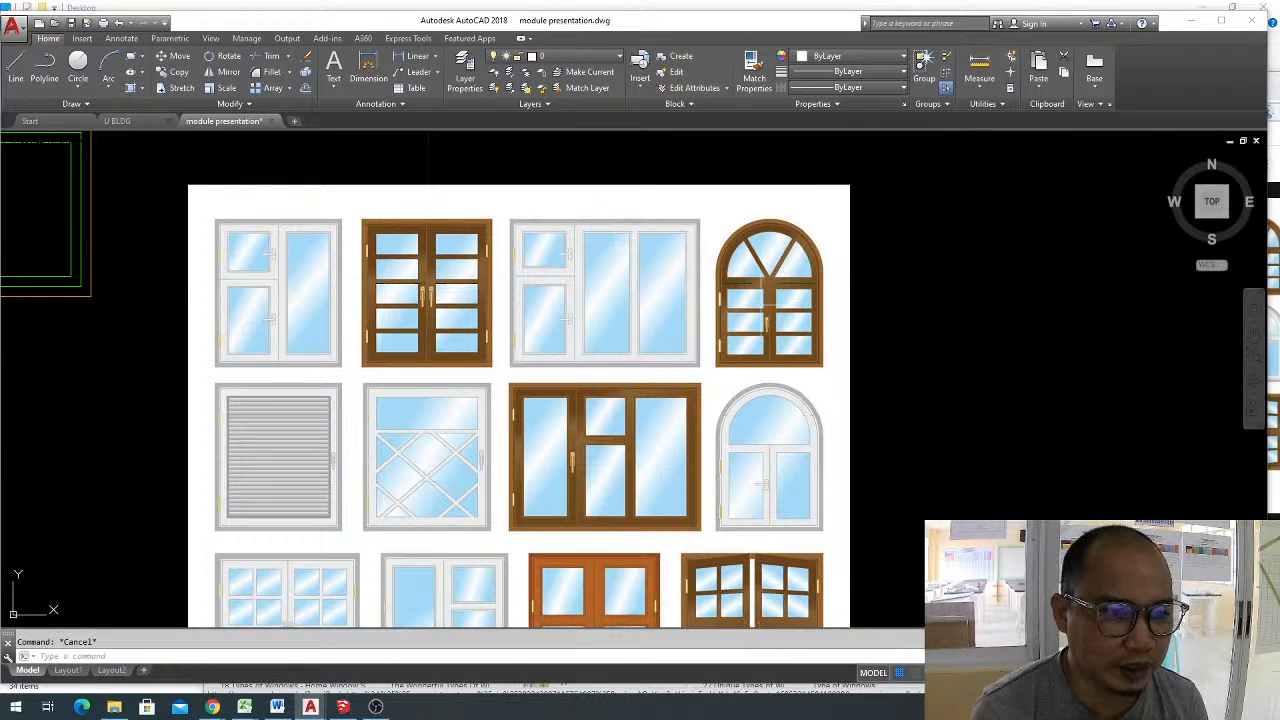
{"action": "scroll", "coordinate": [770, 288], "scroll_direction": "down", "scroll_amount": 4}
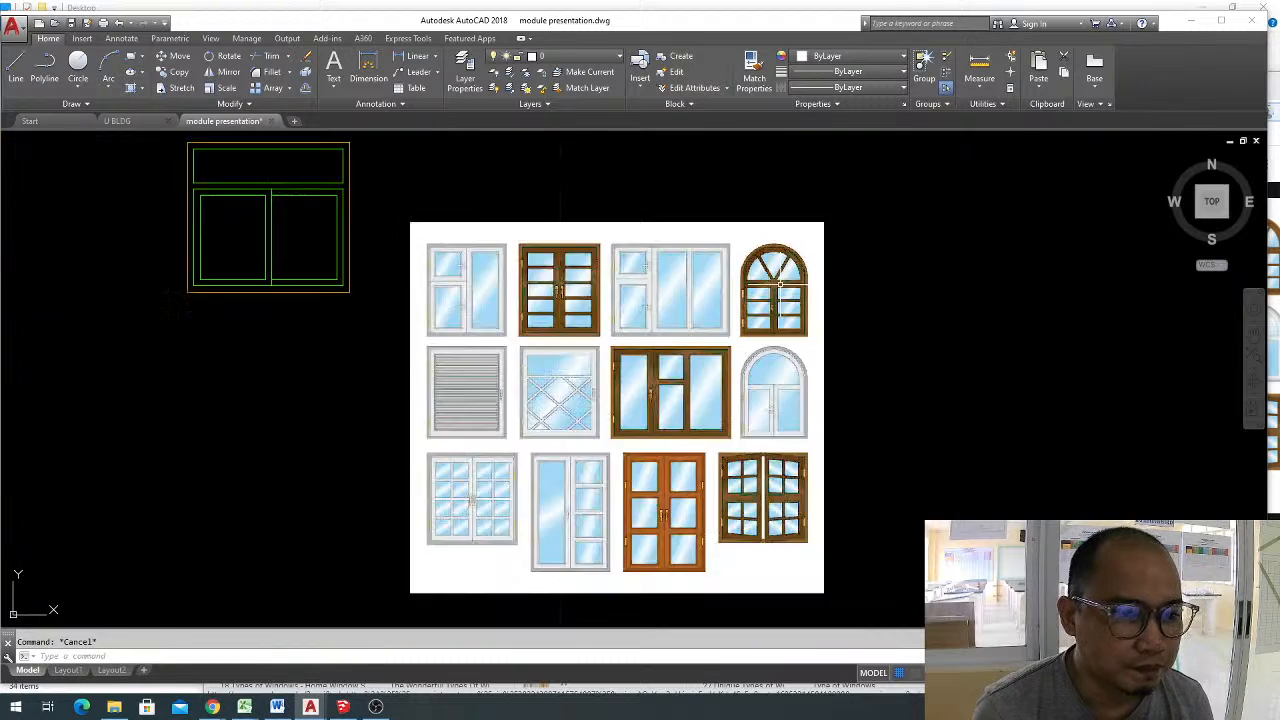
{"action": "left_click", "coordinate": [371, 177]}
{"action": "left_click", "coordinate": [550, 348]}
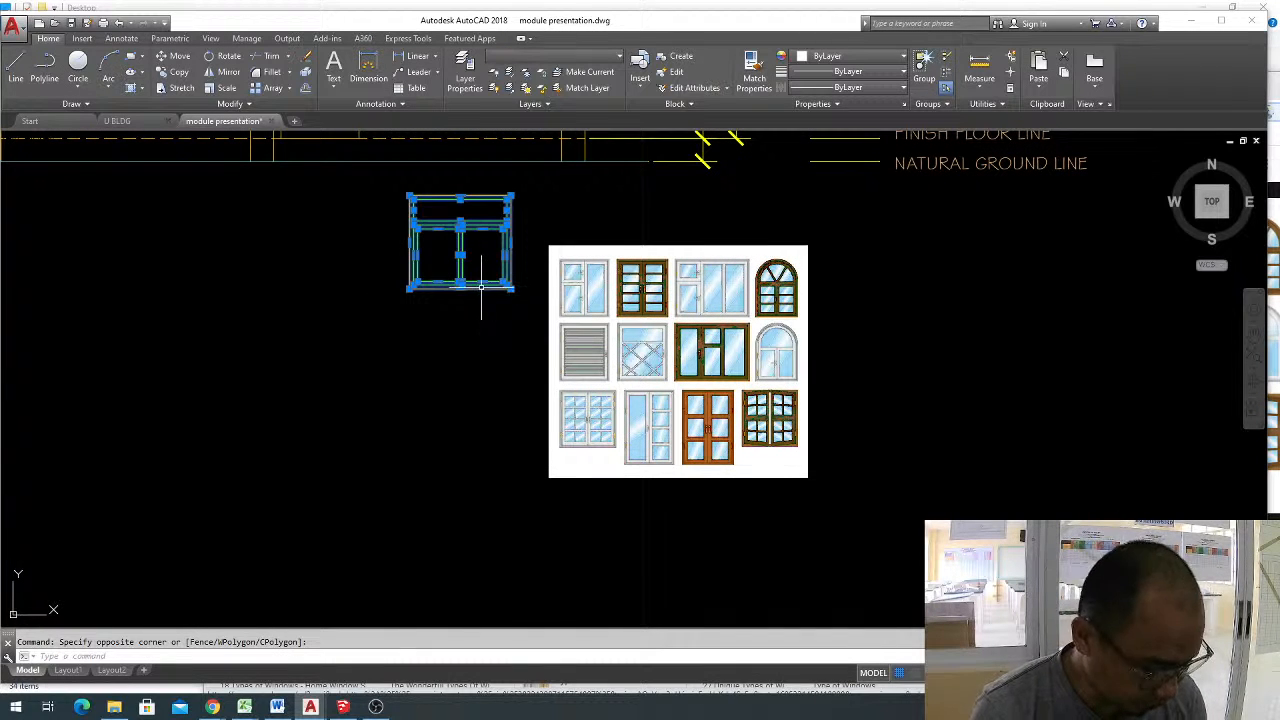
{"action": "type", "text": "co"}
{"action": "key", "text": "space"}
{"action": "left_click", "coordinate": [450, 250]}
{"action": "middle_click_drag", "start_coordinate": [879, 386], "coordinate": [606, 330]}
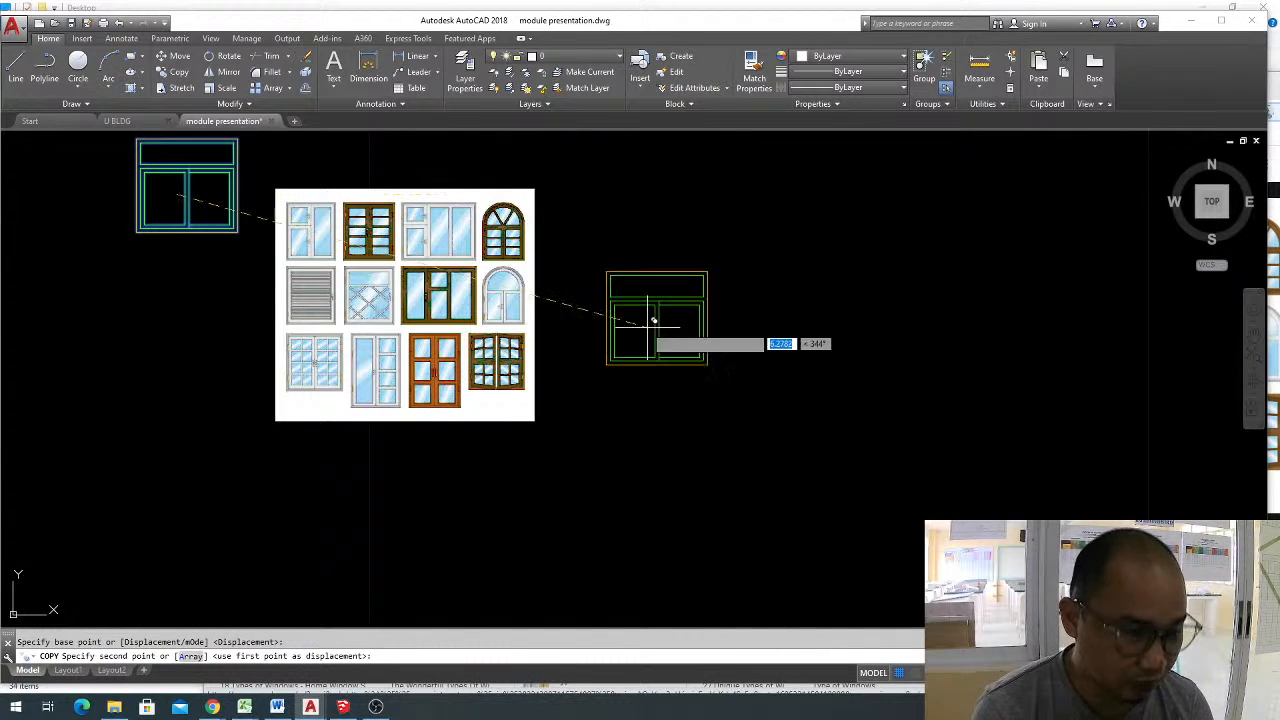
{"action": "left_click", "coordinate": [708, 290]}
{"action": "key", "text": "Escape"}
Erase the top edge of the green transom frame in the copied window.
{"action": "scroll", "coordinate": [700, 260], "scroll_direction": "up", "scroll_amount": 4}
{"action": "mouse_move", "coordinate": [698, 228]}
{"action": "middle_mouse_down"}
{"action": "mouse_move", "coordinate": [743, 257]}
{"action": "mouse_move", "coordinate": [738, 304]}
{"action": "middle_mouse_up"}
{"action": "left_click", "coordinate": [700, 257]}
{"action": "key", "text": "Delete"}
{"action": "scroll", "coordinate": [806, 277], "scroll_direction": "down", "scroll_amount": 2}
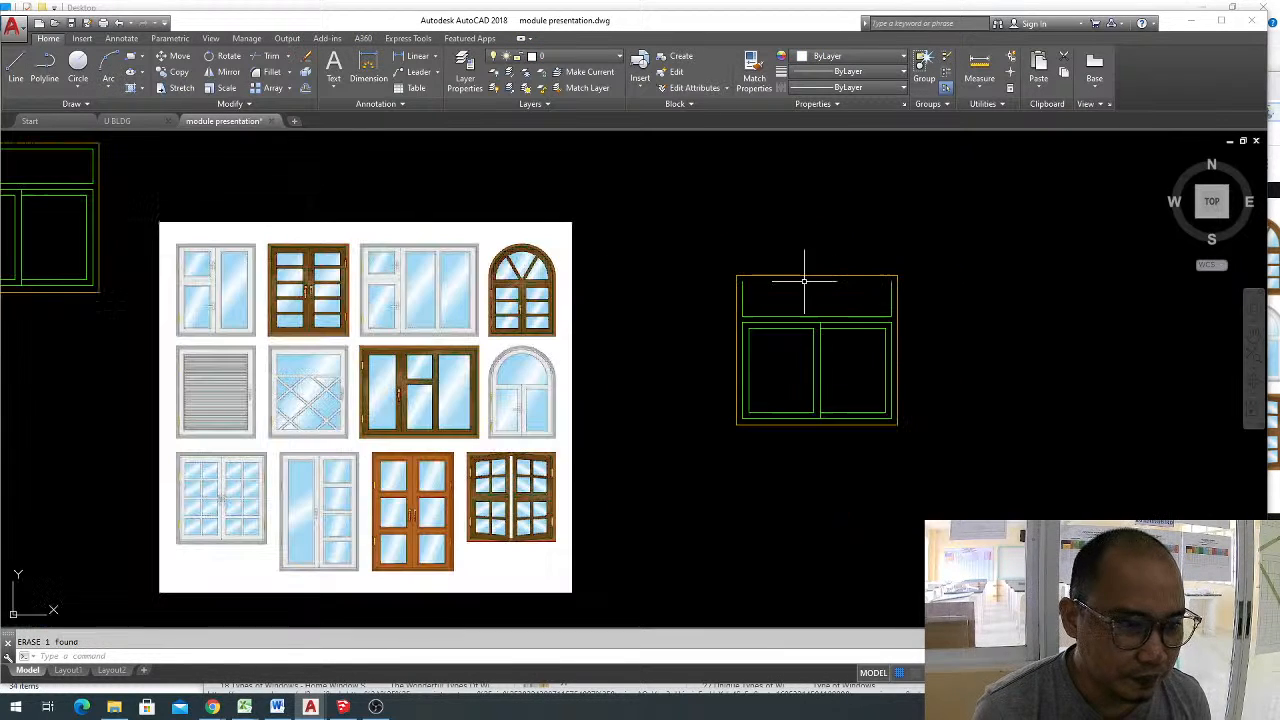
Draw a circle centred on the midpoint of the copied window's outer top edge, with its radius reaching the frame corner.
{"action": "type", "text": "c"}
{"action": "key", "text": "space"}
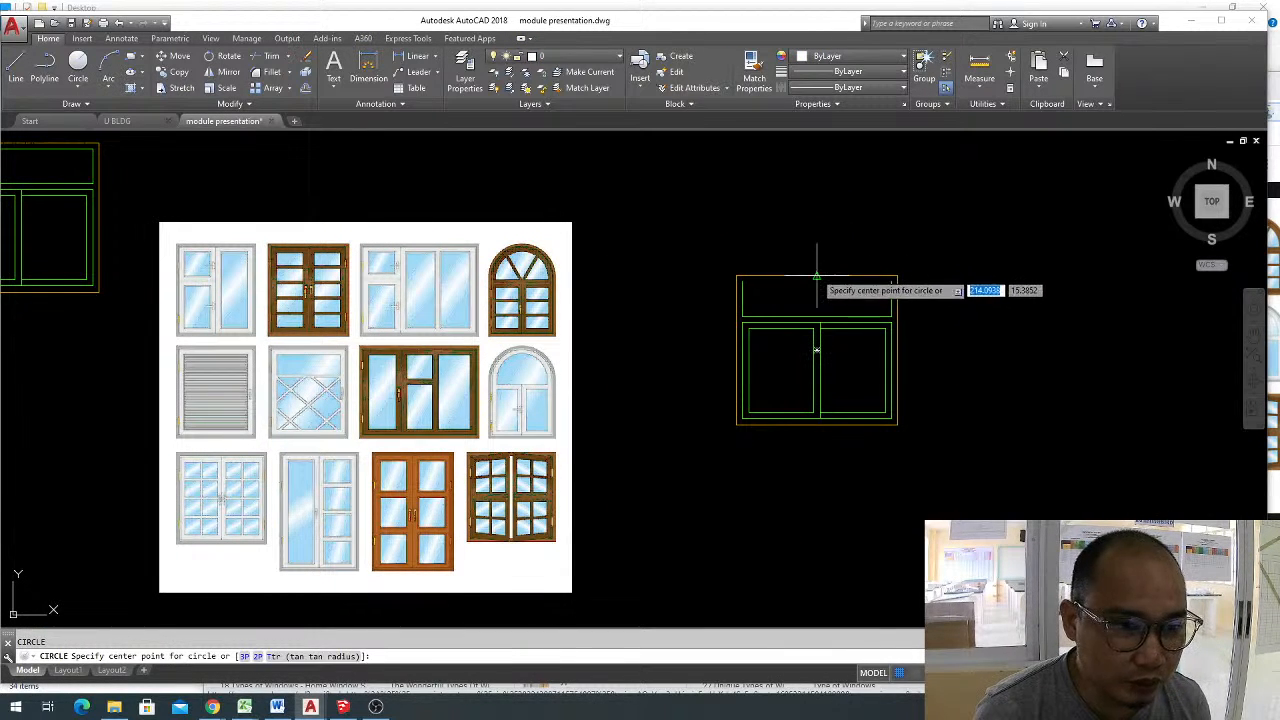
{"action": "left_click", "coordinate": [817, 277]}
{"action": "left_click", "coordinate": [737, 277]}
{"action": "key", "text": "Escape"}
{"action": "left_click", "coordinate": [982, 212]}
{"action": "left_click", "coordinate": [840, 247]}
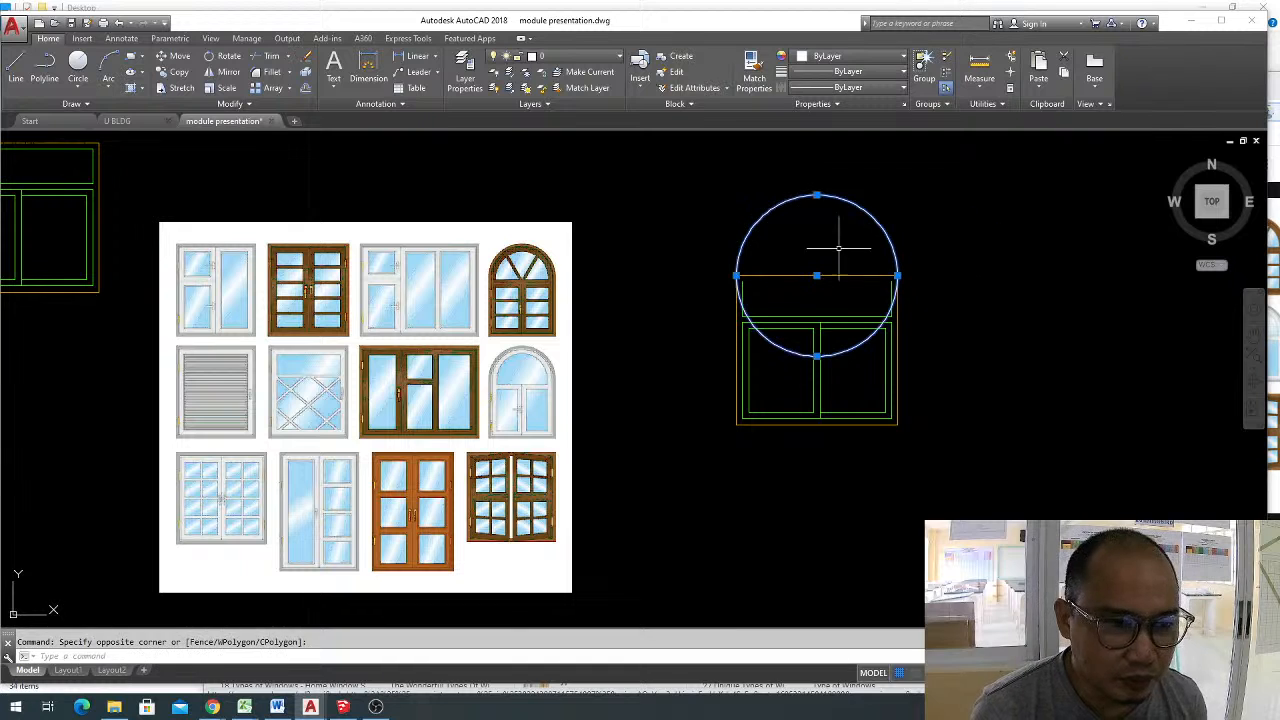
{"action": "key", "text": "Escape"}
Trim the circle at the window frame and erase its remaining lower arc, leaving only the semicircle above the top edge.
{"action": "type", "text": "tr"}
{"action": "key", "text": "space"}
{"action": "scroll", "coordinate": [737, 277], "scroll_direction": "up", "scroll_amount": 2}
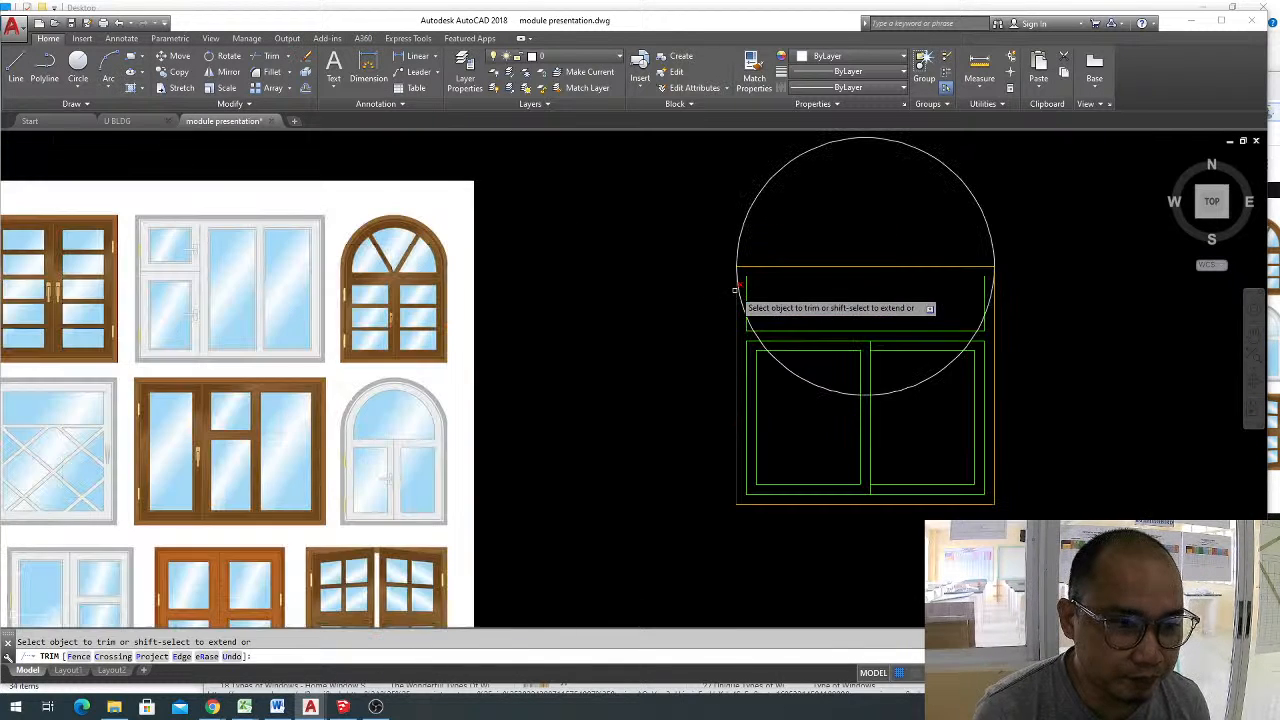
{"action": "left_click", "coordinate": [989, 297]}
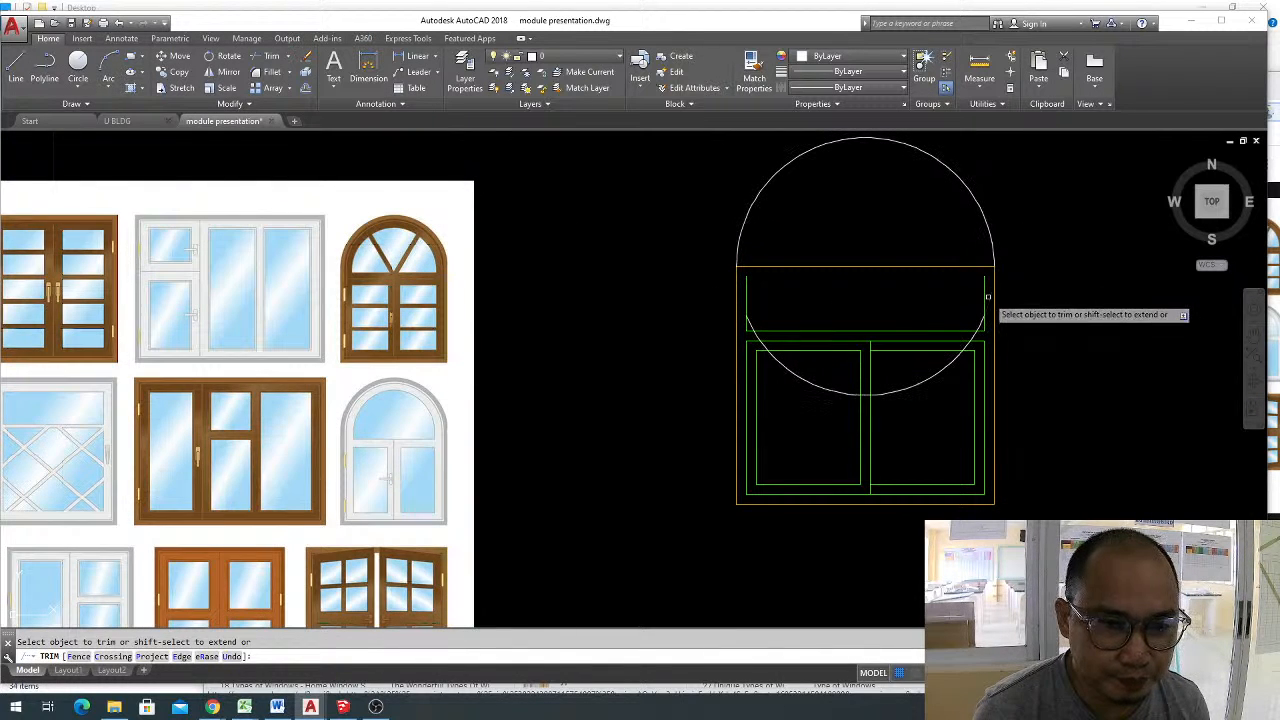
{"action": "key", "text": "Escape"}
{"action": "left_click", "coordinate": [926, 389]}
{"action": "left_click", "coordinate": [907, 370]}
{"action": "type", "text": "e"}
{"action": "key", "text": "space"}
Explode the copied window's outer frame and erase its top line beneath the arch.
{"action": "left_click", "coordinate": [987, 278]}
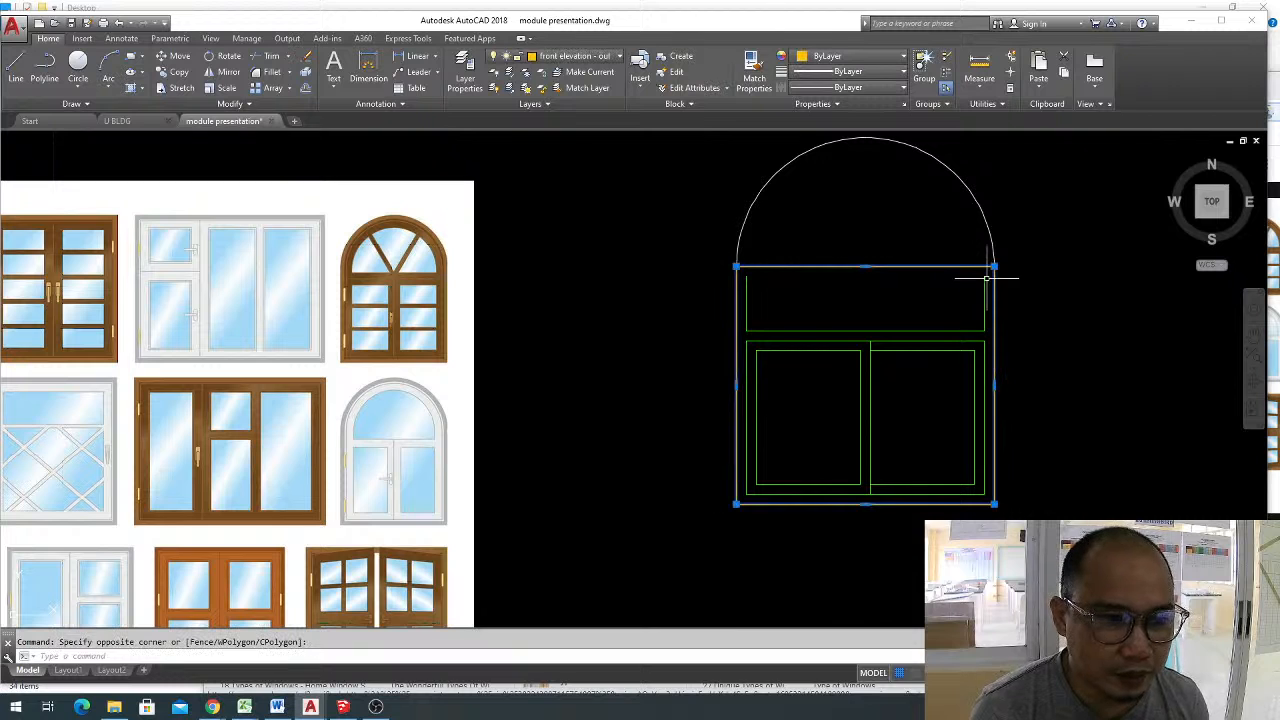
{"action": "type", "text": "x"}
{"action": "key", "text": "space"}
{"action": "left_click", "coordinate": [894, 277]}
{"action": "left_click", "coordinate": [874, 234]}
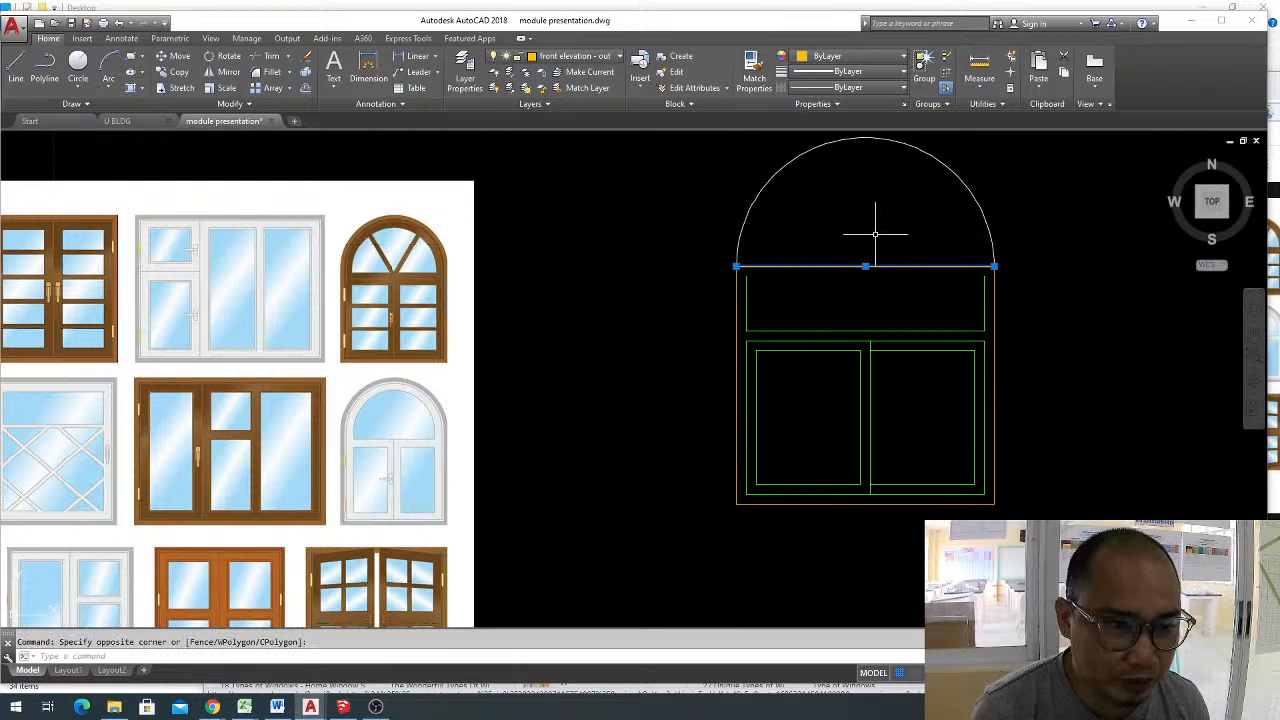
{"action": "type", "text": "e"}
{"action": "key", "text": "space"}
Offset the window's semicircular arch inward by 0.05.
{"action": "key", "text": "Escape"}
{"action": "type", "text": "o"}
{"action": "key", "text": "space"}
{"action": "type", "text": ".05"}
{"action": "key", "text": "space"}
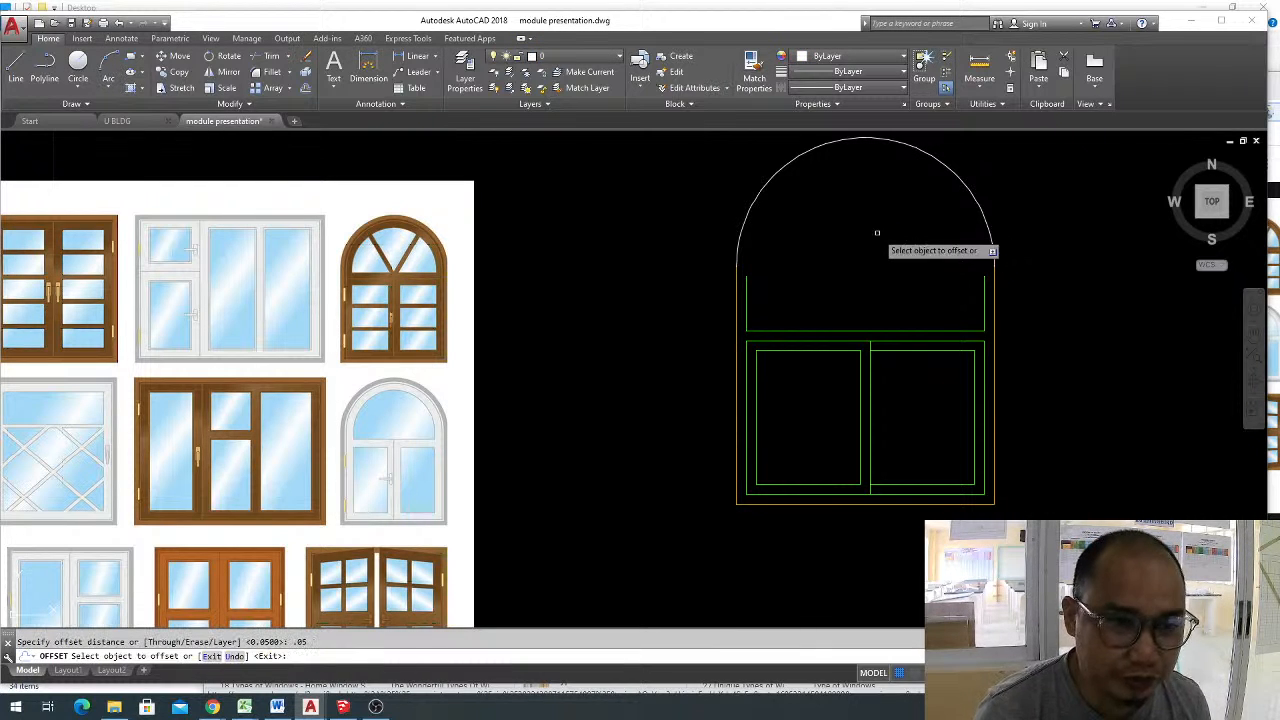
{"action": "left_click", "coordinate": [934, 162]}
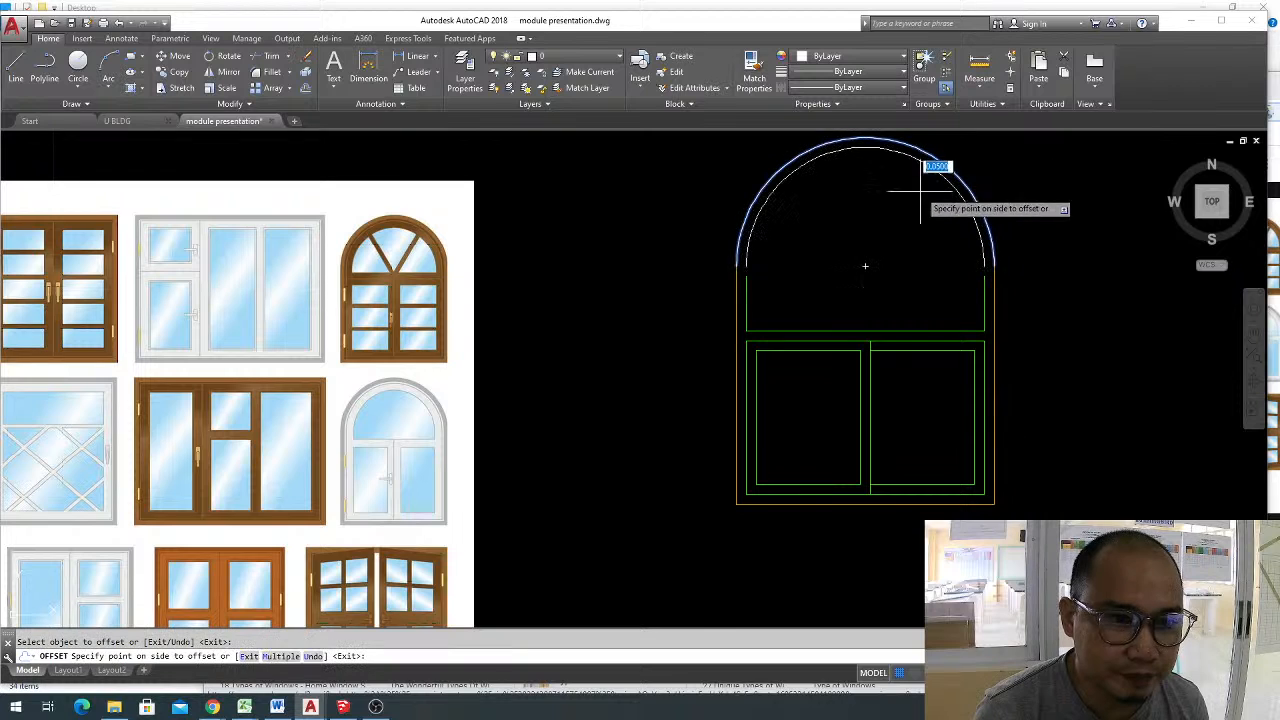
{"action": "left_click", "coordinate": [908, 200]}
{"action": "key", "text": "Escape"}
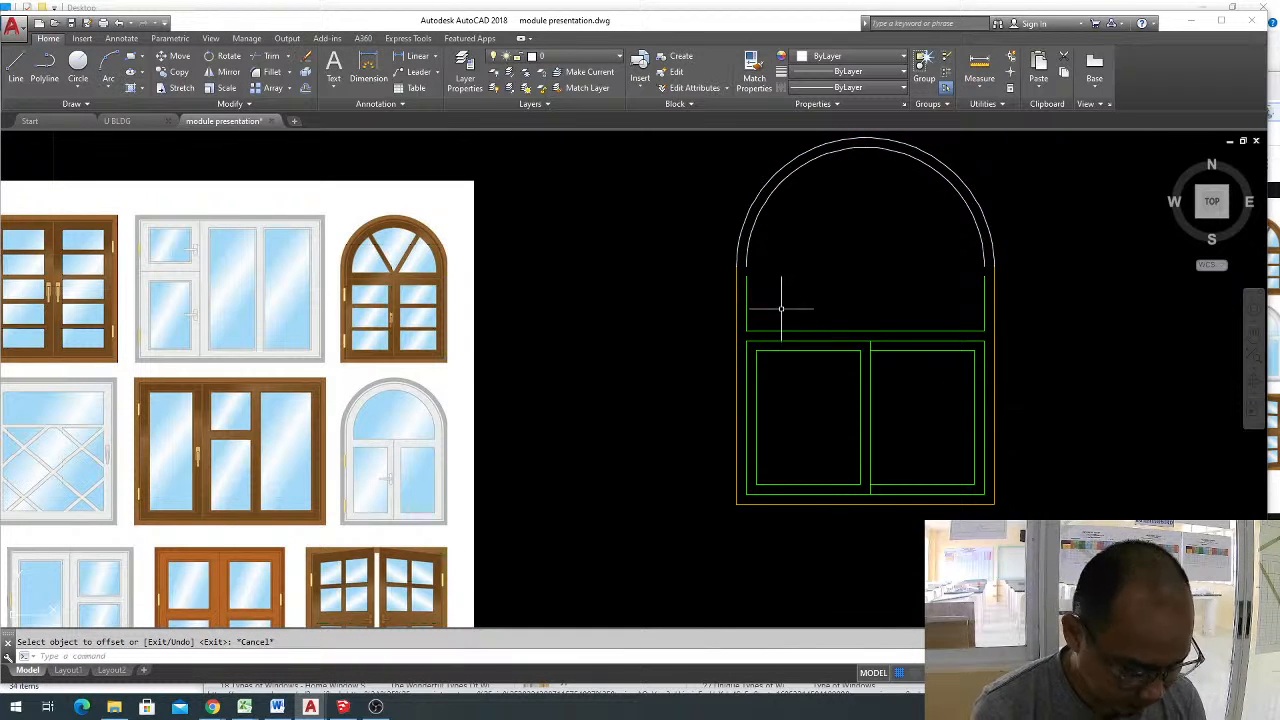
Draw a horizontal line across the arch's base from the outer frame's corner and trim the excess beyond the opposite side.
{"action": "type", "text": "l"}
{"action": "key", "text": "space"}
{"action": "left_click", "coordinate": [737, 266]}
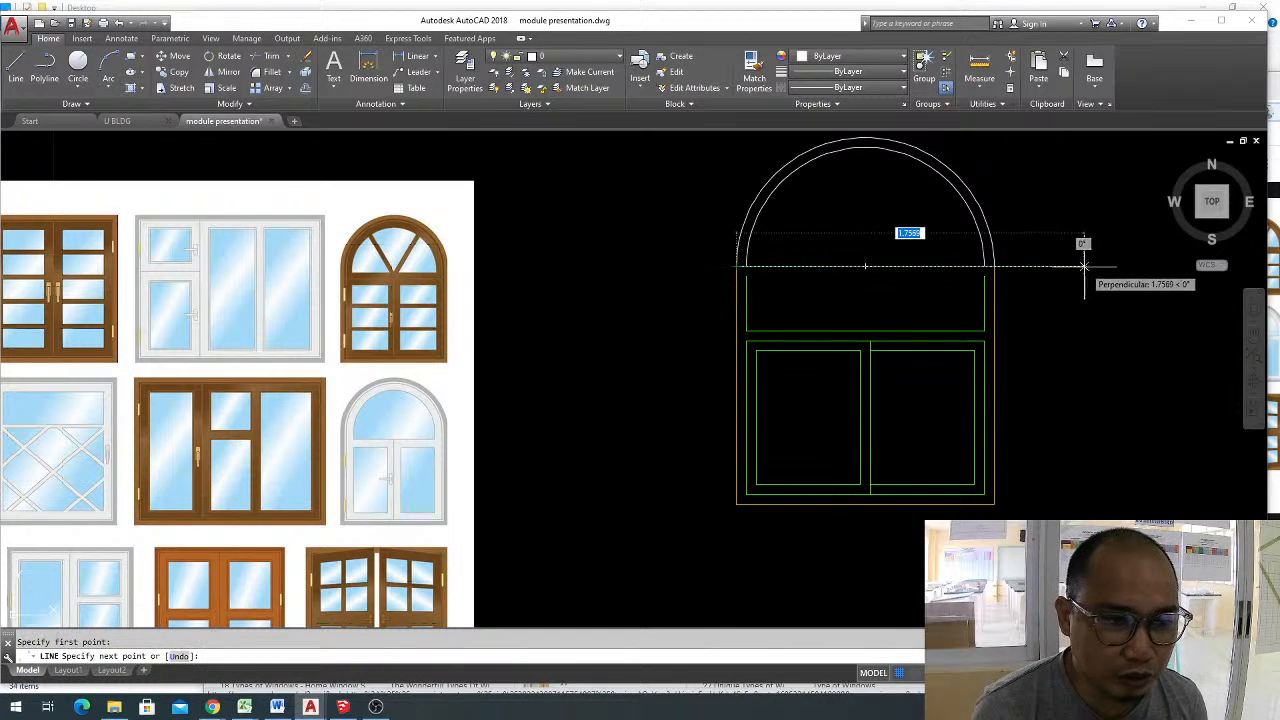
{"action": "key", "text": "Escape"}
{"action": "key", "text": "Escape"}
{"action": "type", "text": "tr"}
{"action": "key", "text": "space"}
{"action": "key", "text": "space"}
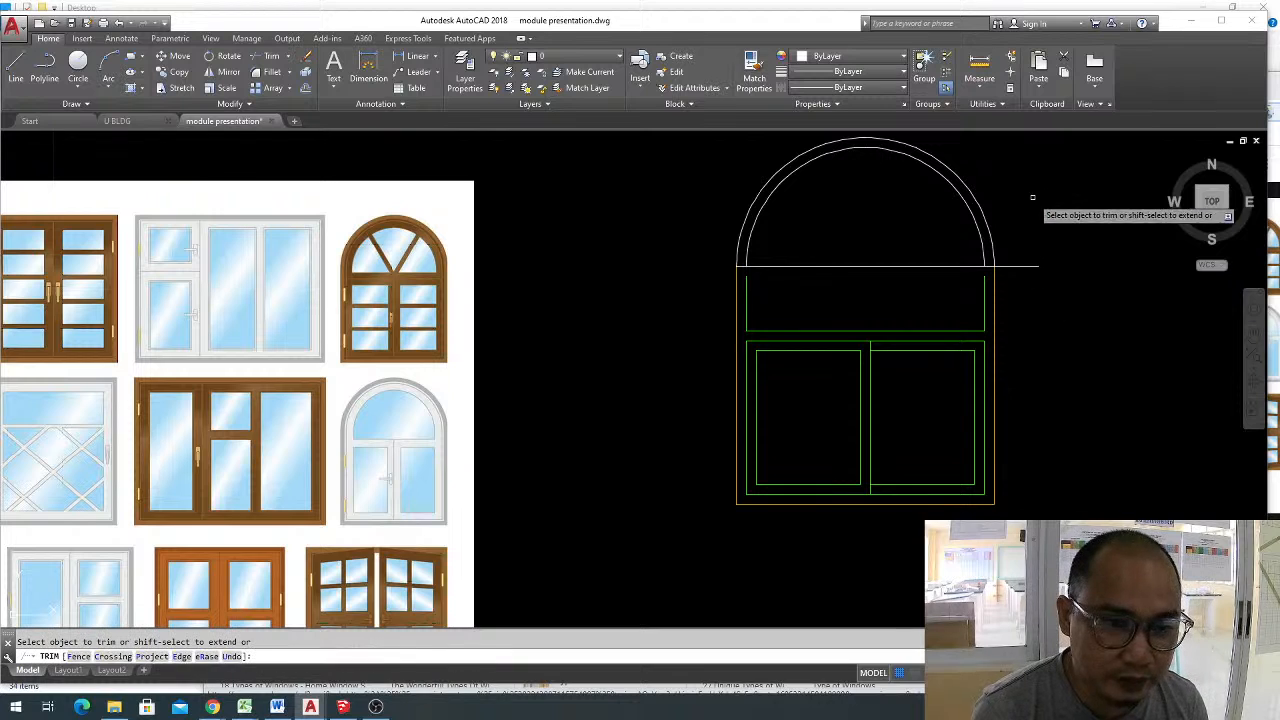
{"action": "left_click", "coordinate": [1031, 288]}
{"action": "key", "text": "Escape"}
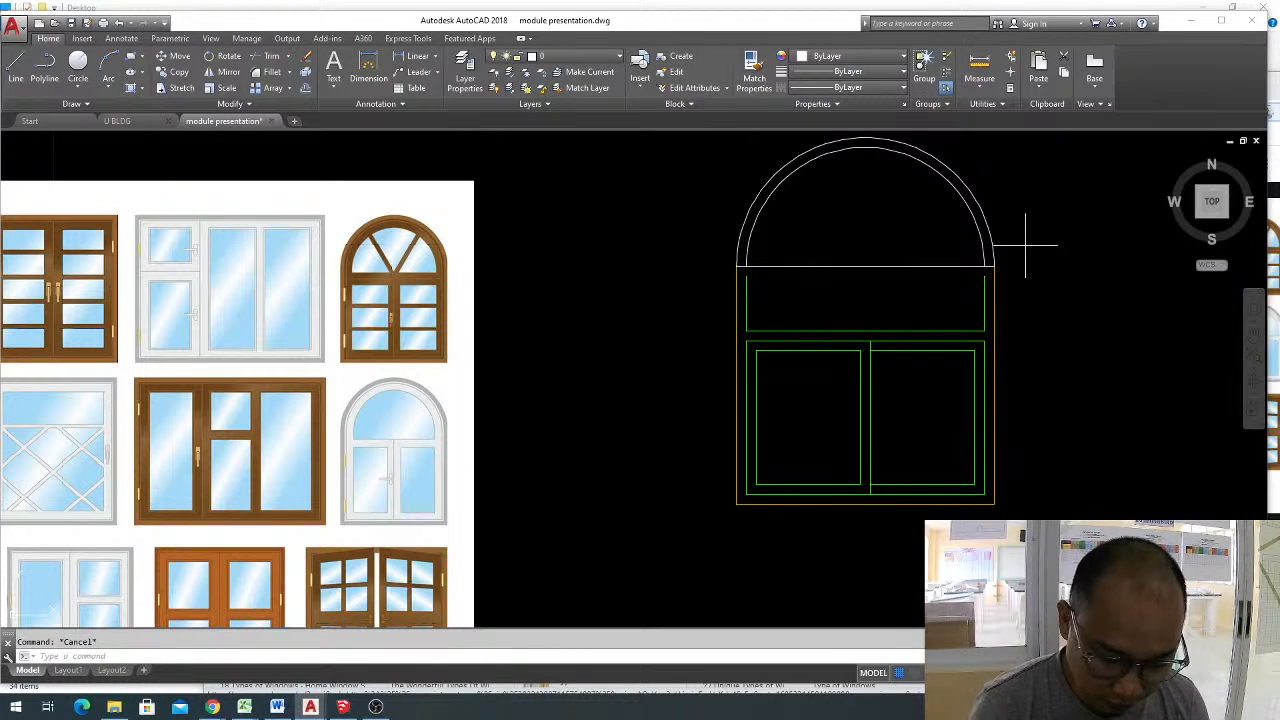
Offset the arch's horizontal base line downward by 0.05.
{"action": "type", "text": "o"}
{"action": "key", "text": "space"}
Trim both ends of the offset line where they overhang the green transom frame's vertical sides.
{"action": "key", "text": "space"}
{"action": "left_click", "coordinate": [812, 266]}
{"action": "left_click", "coordinate": [809, 293]}
{"action": "key", "text": "Escape"}
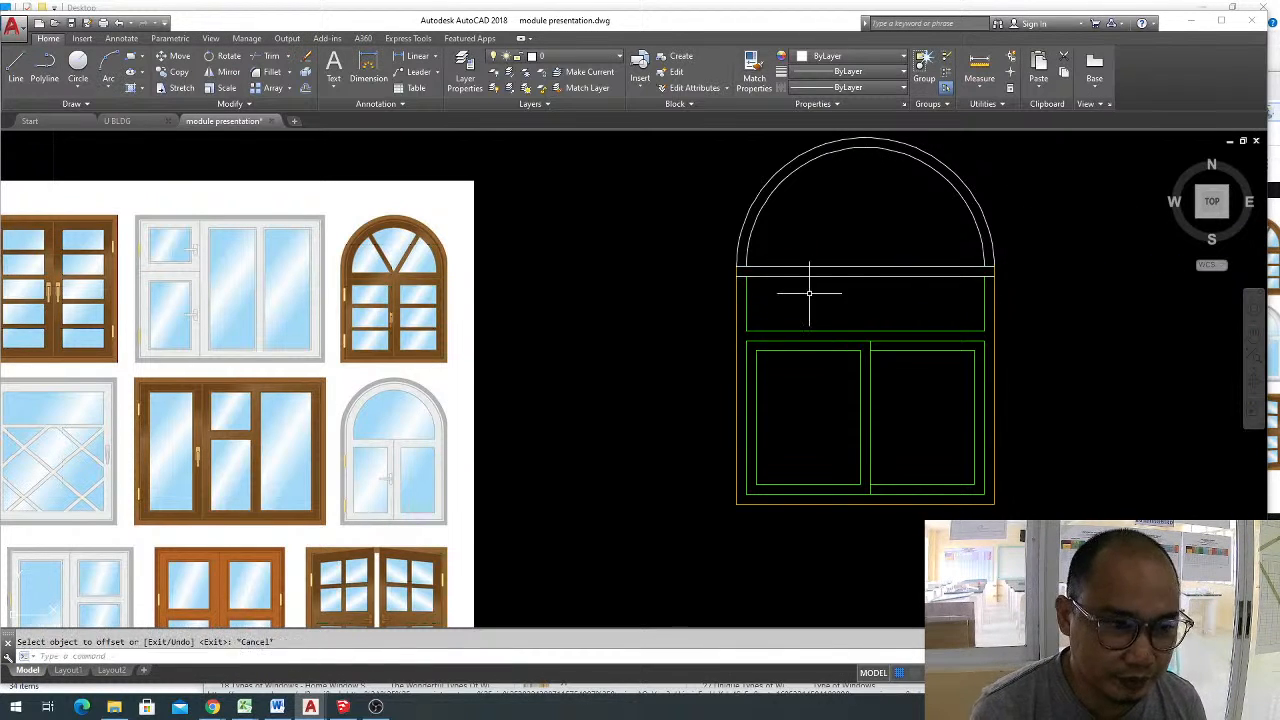
{"action": "type", "text": "tr"}
{"action": "key", "text": "space"}
{"action": "key", "text": "space"}
{"action": "scroll", "coordinate": [755, 265], "scroll_direction": "up", "scroll_amount": 2}
{"action": "scroll", "coordinate": [728, 306], "scroll_direction": "down", "scroll_amount": 1}
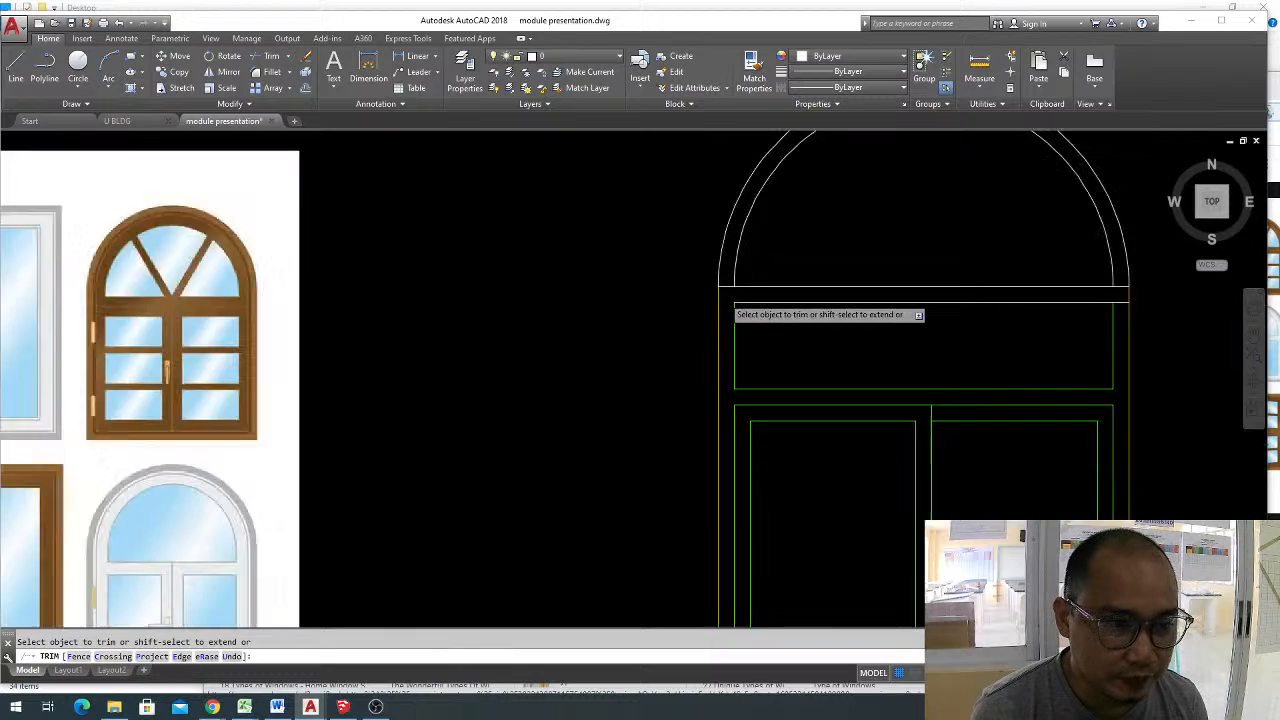
{"action": "scroll", "coordinate": [728, 306], "scroll_direction": "down", "scroll_amount": 2}
{"action": "key", "text": "Escape"}
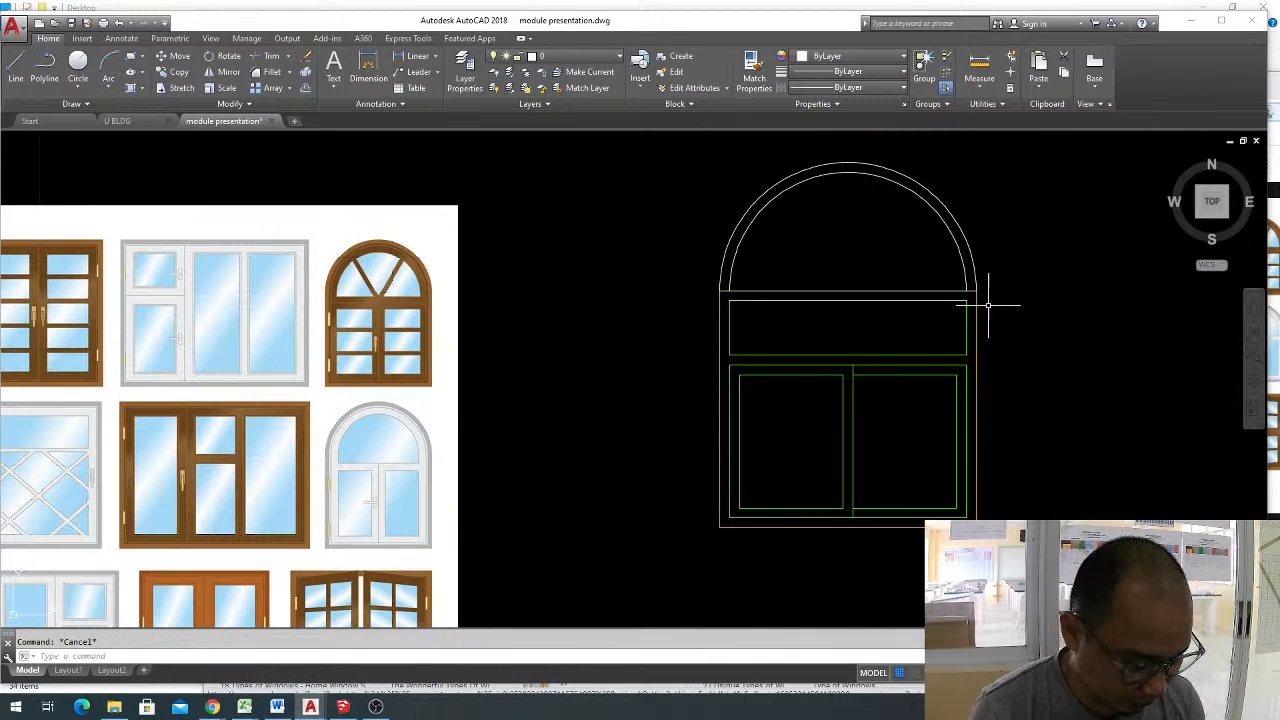
Match the properties of the outer arch and its base line to the window's outer frame.
{"action": "type", "text": "ma"}
{"action": "key", "text": "space"}
{"action": "left_click", "coordinate": [979, 283]}
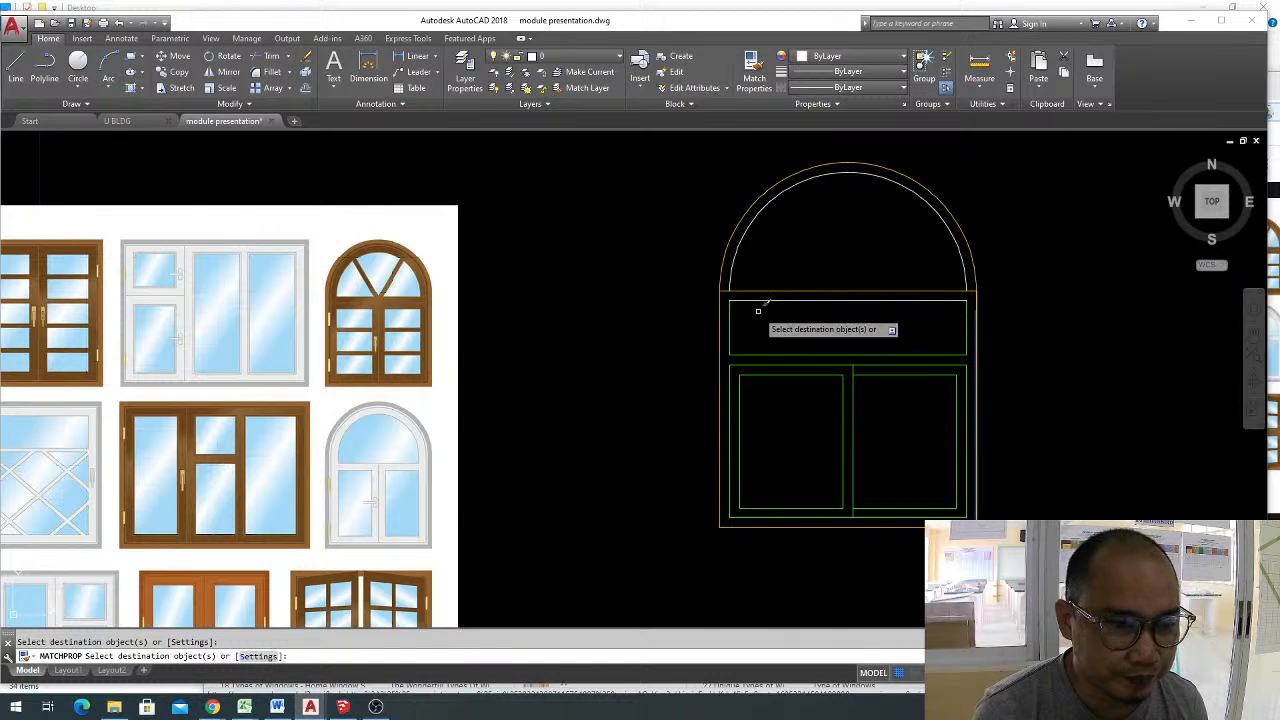
{"action": "key", "text": "Escape"}
Match the properties of the transom's top line and the inner arch to the green transom frame.
{"action": "key", "text": "space"}
{"action": "left_click", "coordinate": [731, 318]}
{"action": "left_click", "coordinate": [732, 300]}
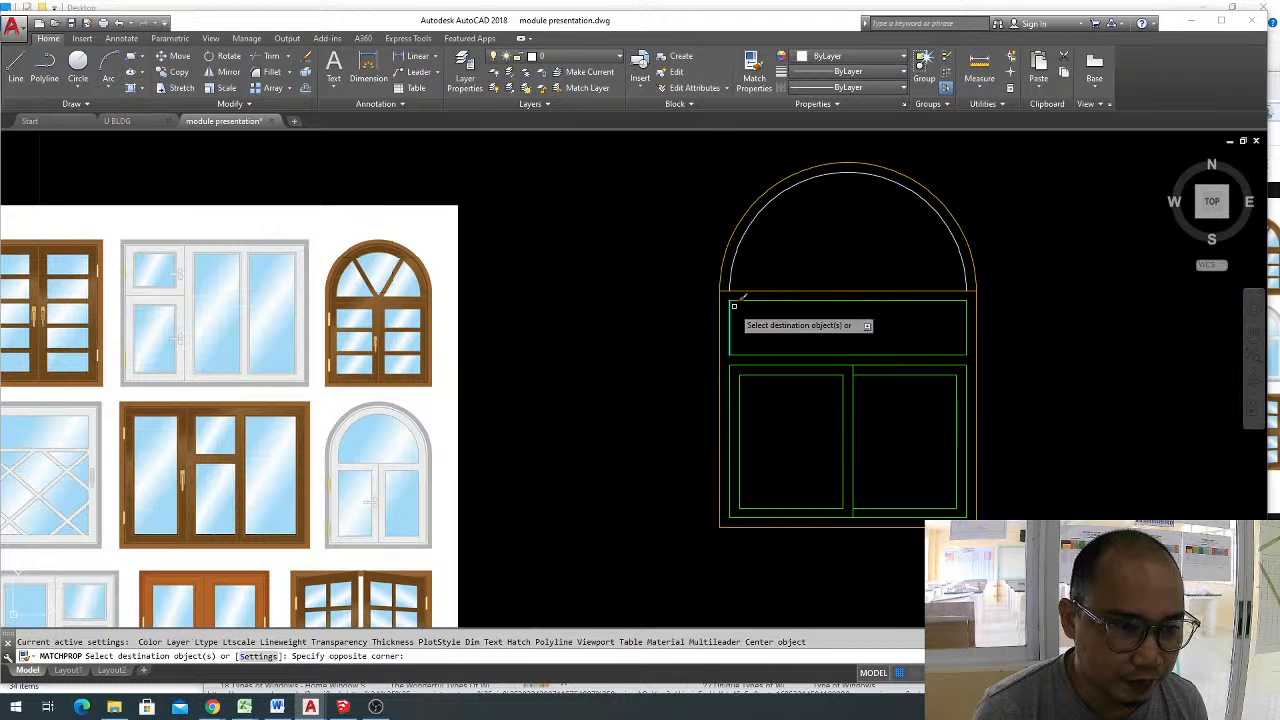
{"action": "left_click", "coordinate": [735, 250]}
{"action": "left_click", "coordinate": [735, 252]}
{"action": "key", "text": "Escape"}
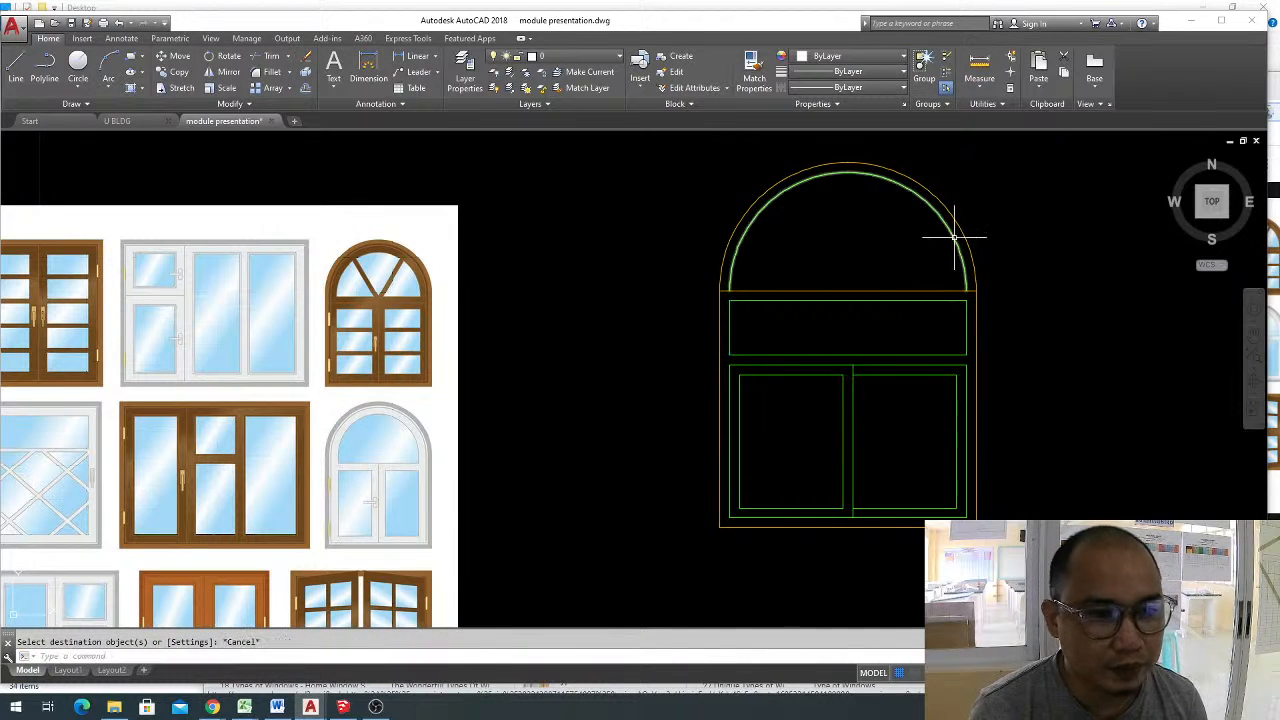
Draw a horizontal line connecting the two lower endpoints of the inner arch.
{"action": "middle_click_drag", "start_coordinate": [925, 270], "coordinate": [872, 339]}
{"action": "middle_click_drag", "start_coordinate": [772, 298], "coordinate": [877, 188]}
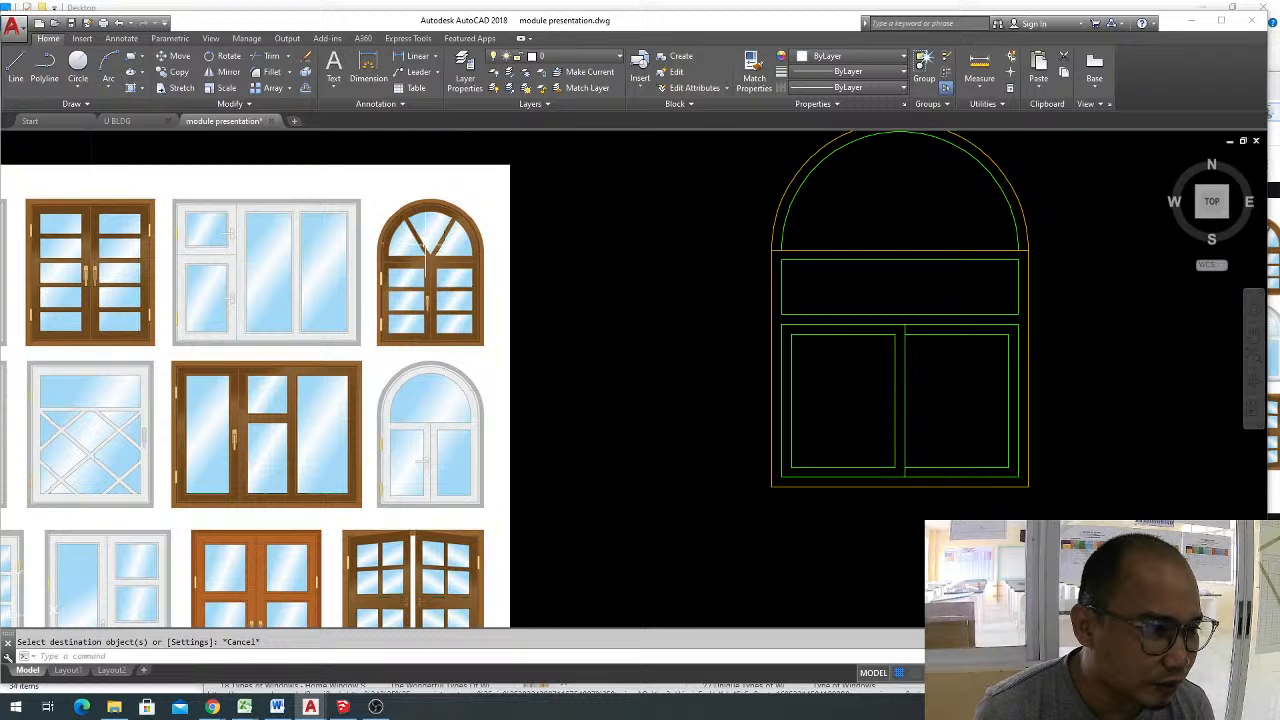
{"action": "middle_click_drag", "start_coordinate": [990, 271], "coordinate": [913, 290]}
{"action": "scroll", "coordinate": [913, 290], "scroll_direction": "up", "scroll_amount": 2}
{"action": "scroll", "coordinate": [804, 282], "scroll_direction": "down", "scroll_amount": 2}
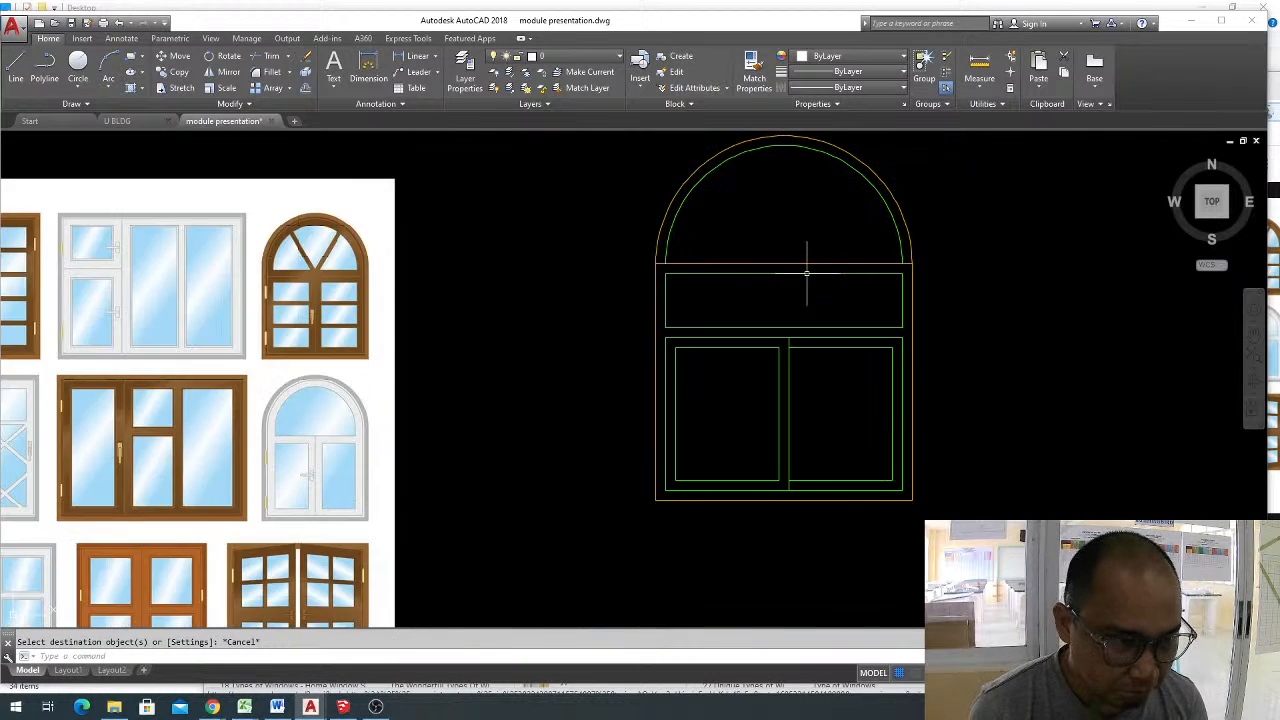
{"action": "middle_click_drag", "start_coordinate": [777, 241], "coordinate": [804, 271]}
{"action": "key", "text": "Escape"}
{"action": "type", "text": "l"}
{"action": "key", "text": "Return"}
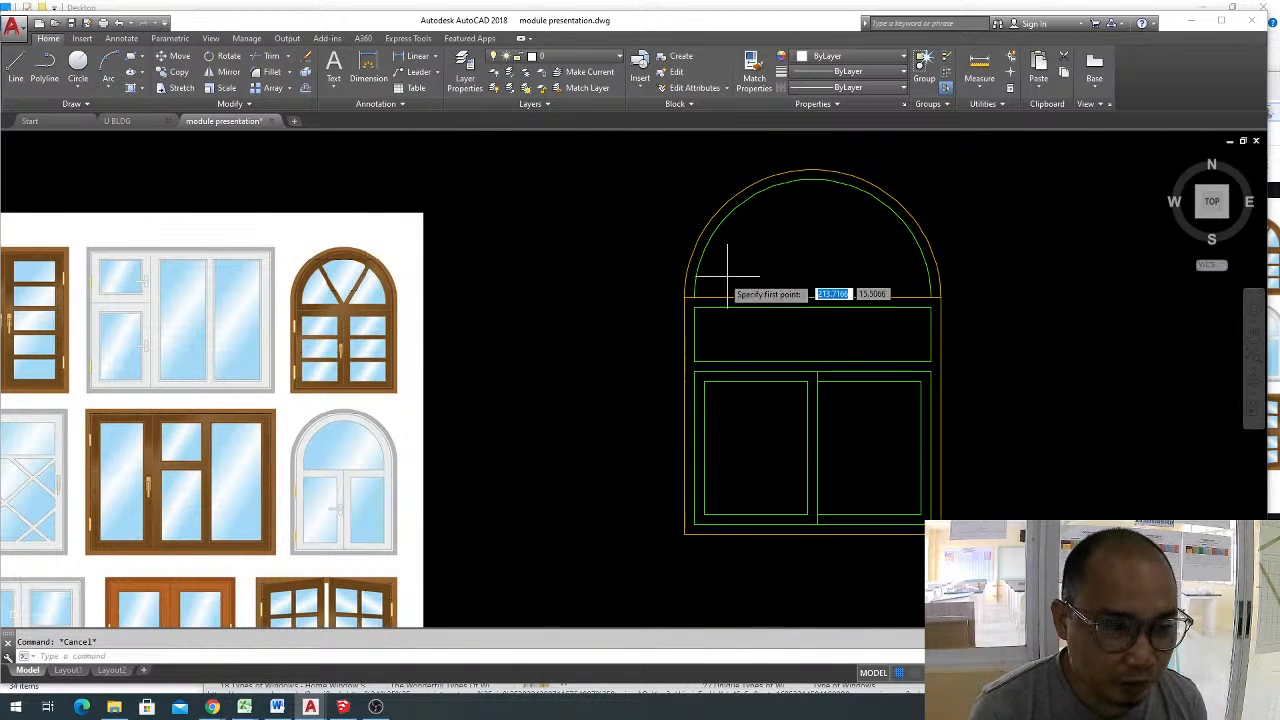
{"action": "left_click", "coordinate": [694, 297]}
{"action": "left_click", "coordinate": [930, 297]}
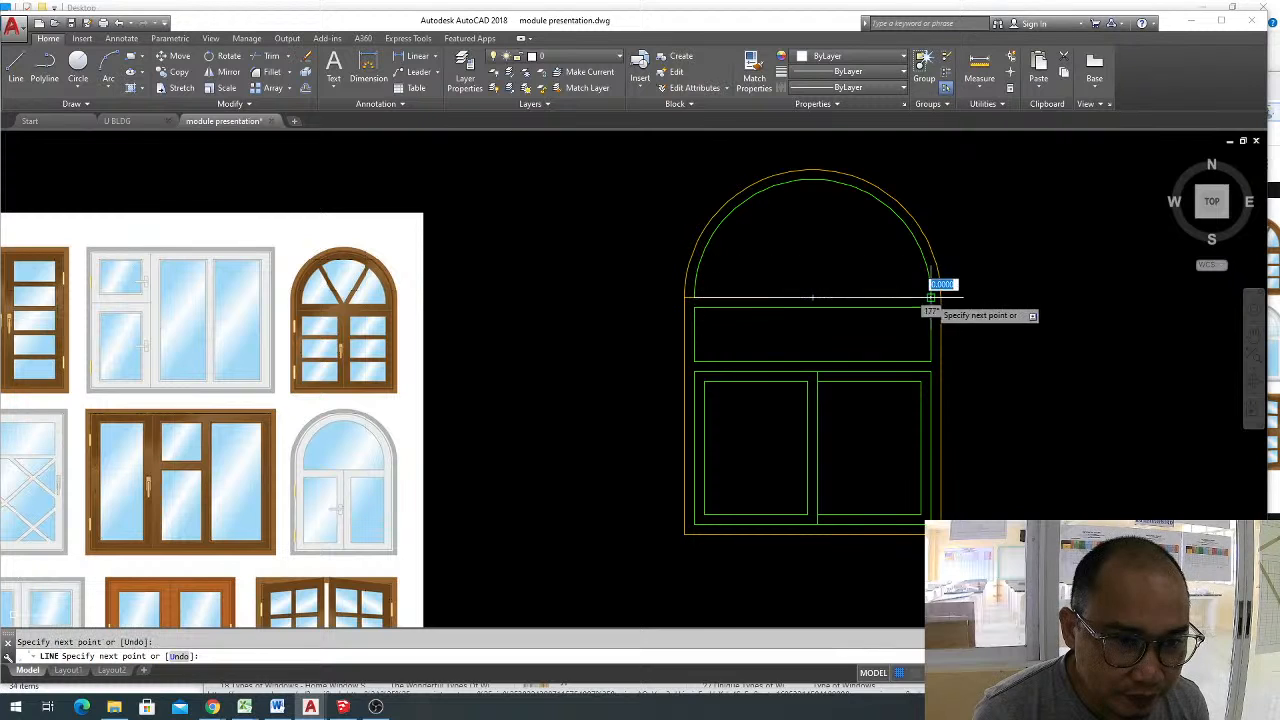
{"action": "key", "text": "Return"}
Join the inner arch and the line between its endpoints into one closed outline.
{"action": "left_click", "coordinate": [916, 282]}
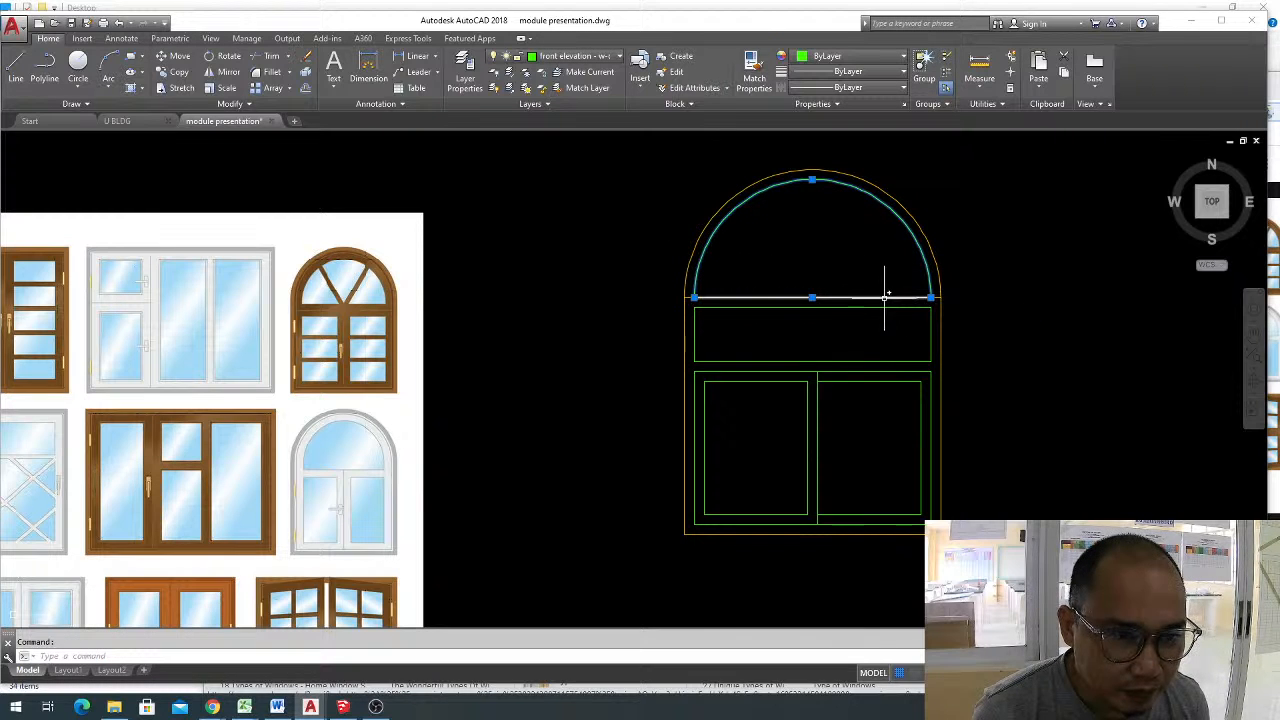
{"action": "left_click", "coordinate": [885, 297]}
{"action": "key", "text": "Escape"}
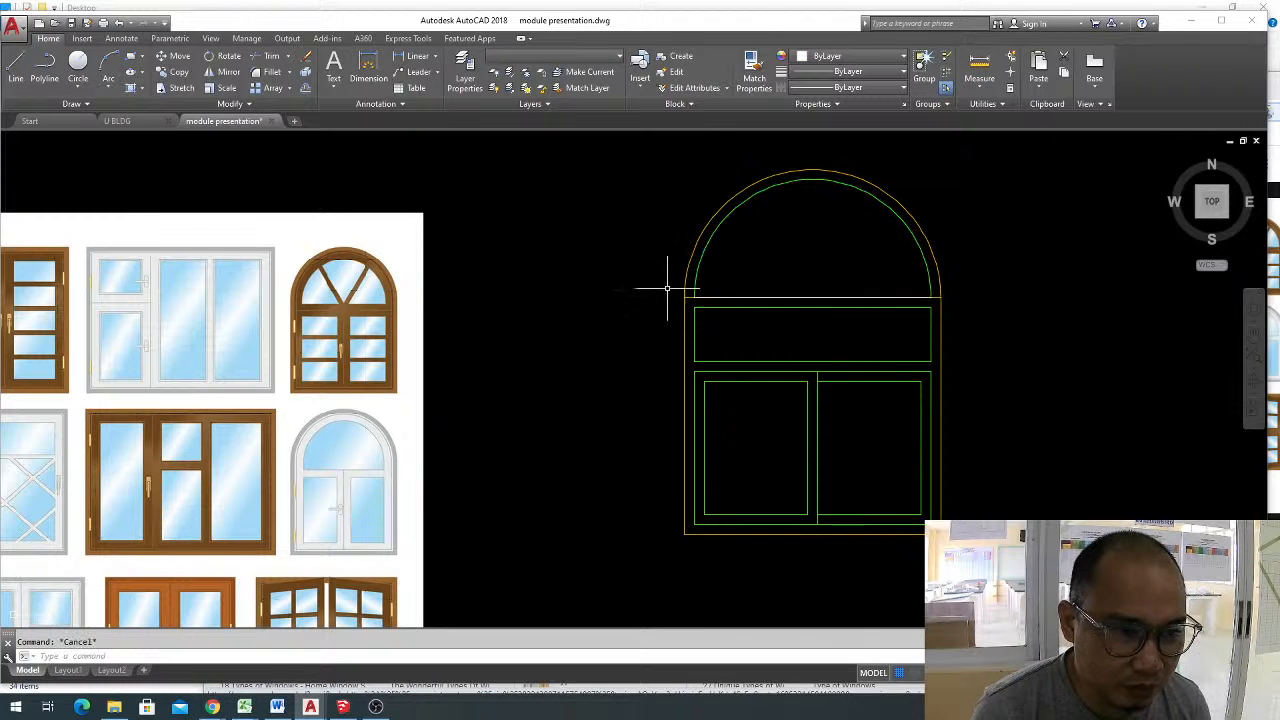
{"action": "left_click", "coordinate": [662, 277]}
{"action": "left_click", "coordinate": [932, 300]}
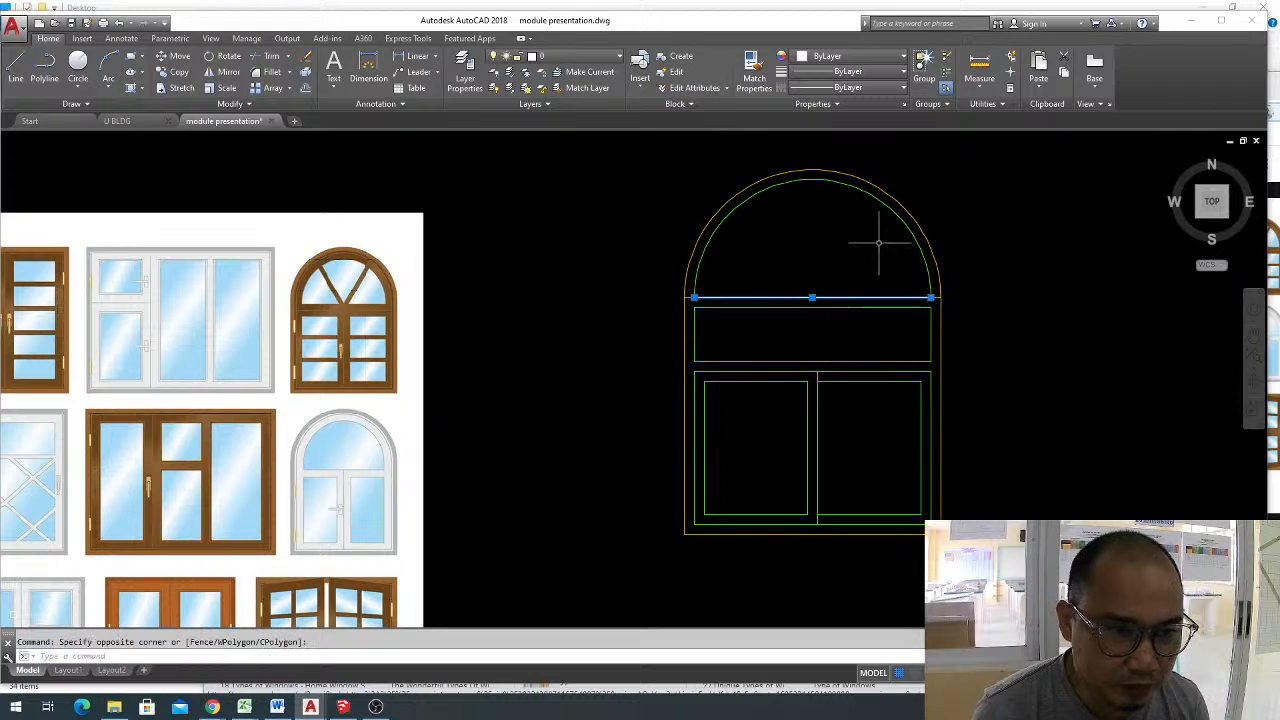
{"action": "left_click", "coordinate": [902, 223]}
{"action": "type", "text": "j"}
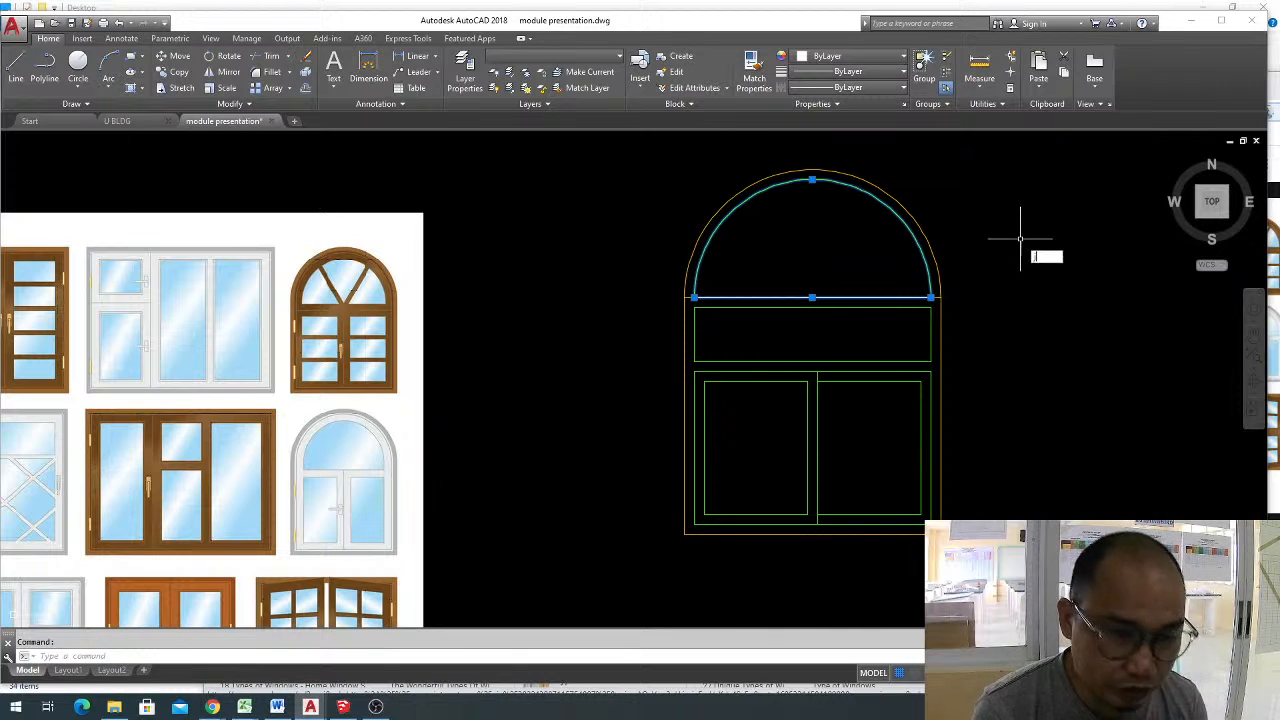
{"action": "key", "text": "Return"}
{"action": "key", "text": "Escape"}
Offset the joined semicircular outline inward by 0.05.
{"action": "type", "text": "o"}
{"action": "key", "text": "Return"}
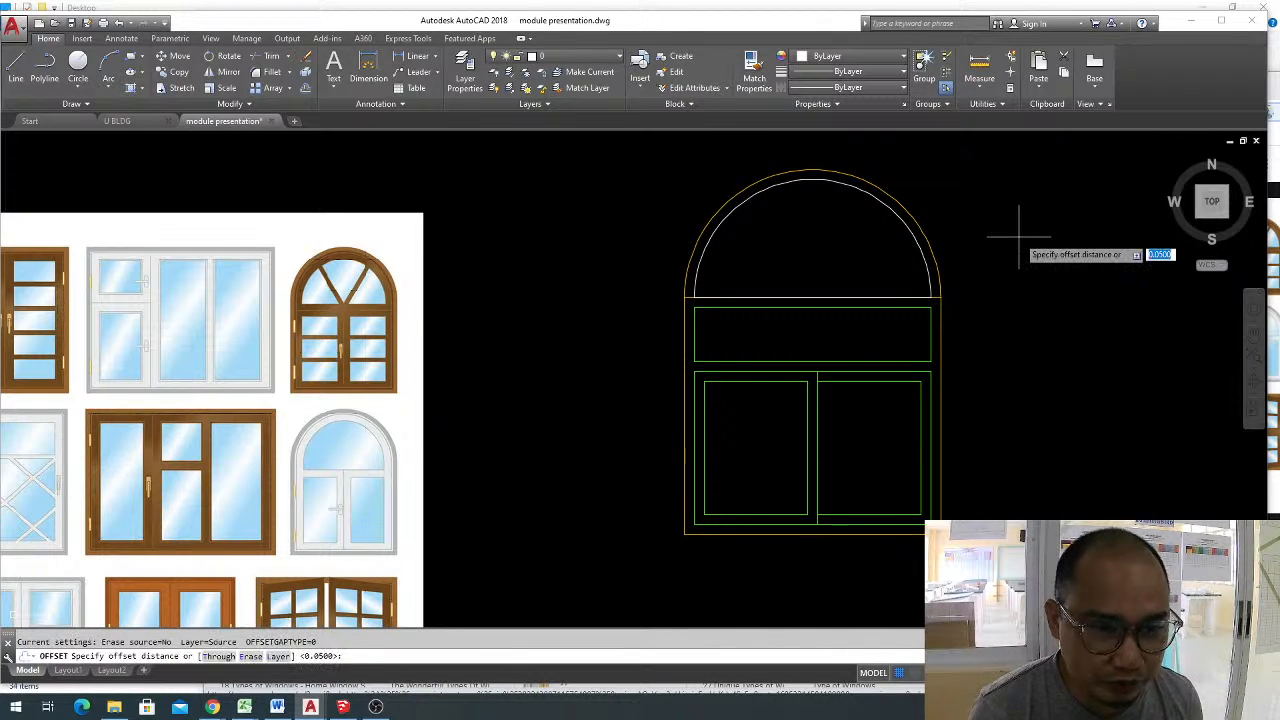
{"action": "type", "text": ".05"}
{"action": "key", "text": "Return"}
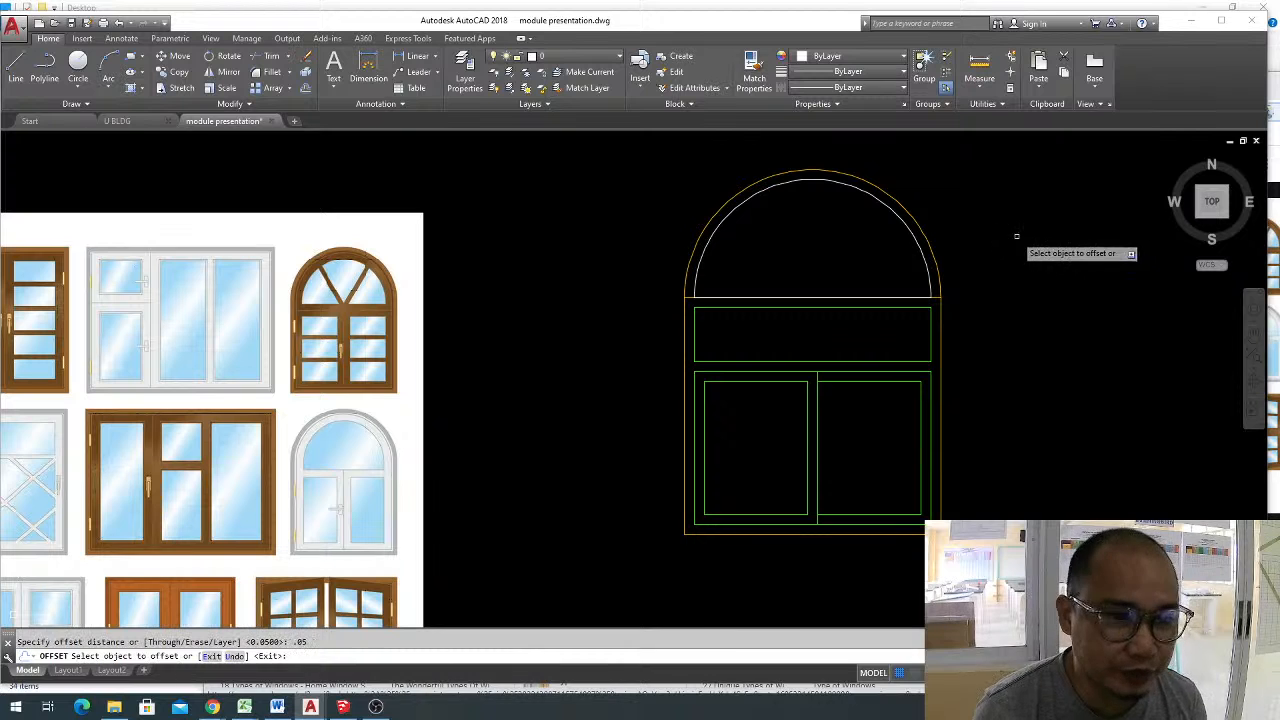
{"action": "left_click", "coordinate": [886, 213]}
{"action": "left_click", "coordinate": [829, 249]}
{"action": "key", "text": "Escape"}
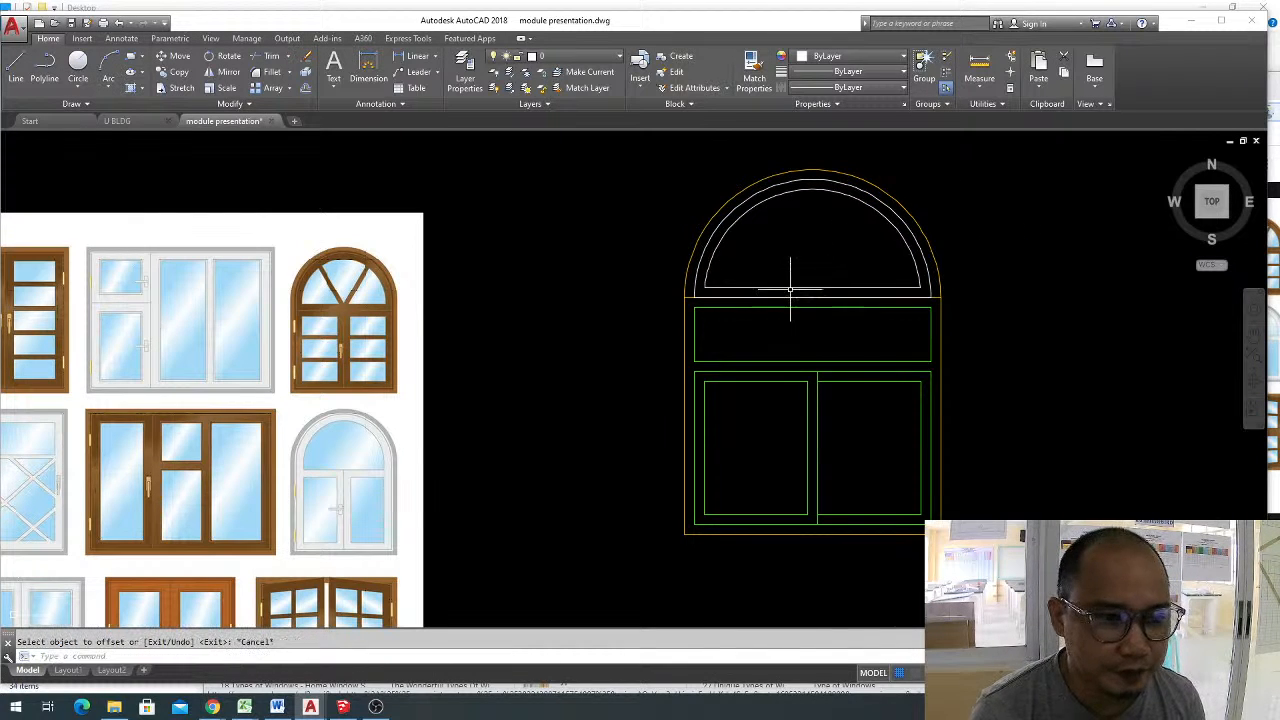
{"action": "left_click", "coordinate": [789, 293]}
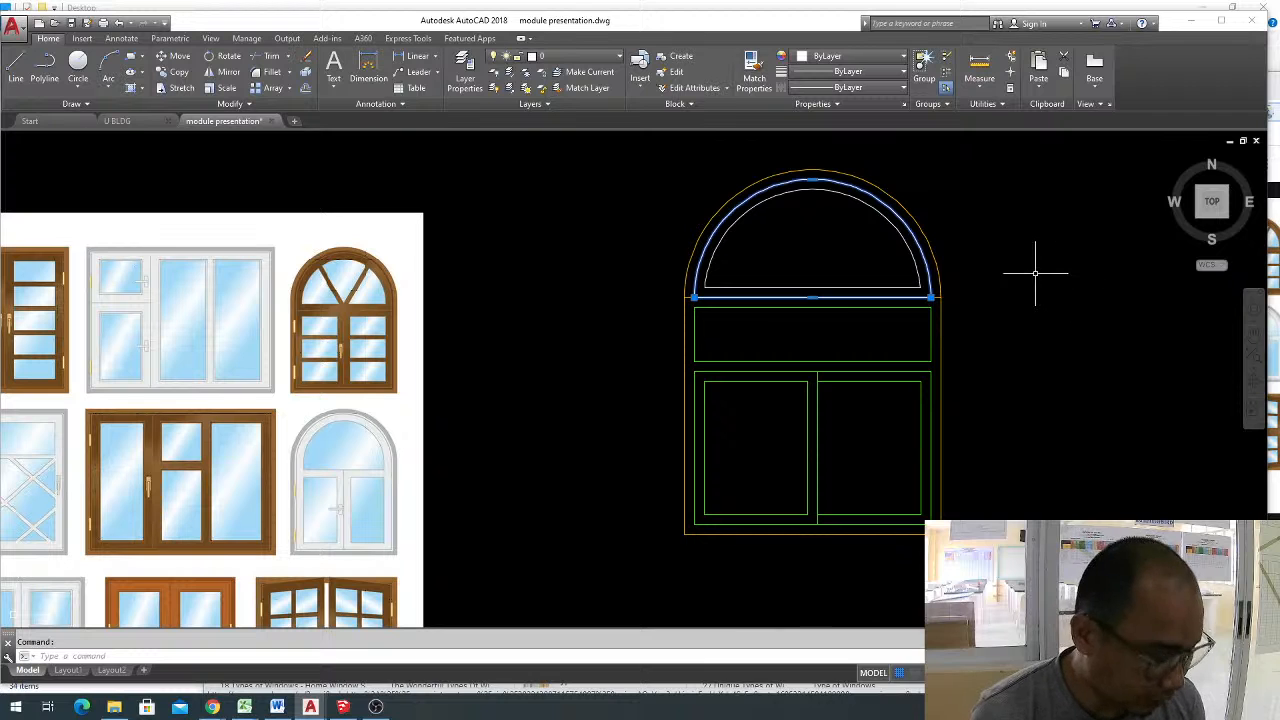
{"action": "key", "text": "Escape"}
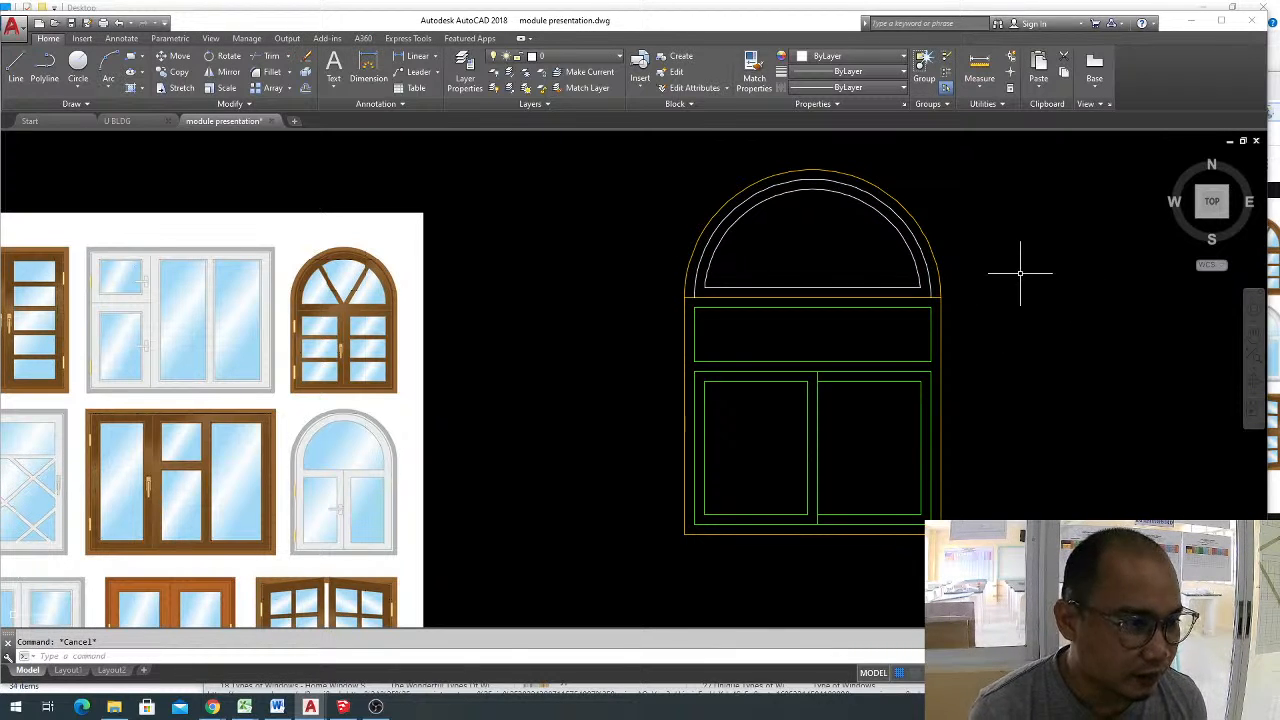
{"action": "middle_click_drag", "start_coordinate": [781, 275], "coordinate": [774, 340]}
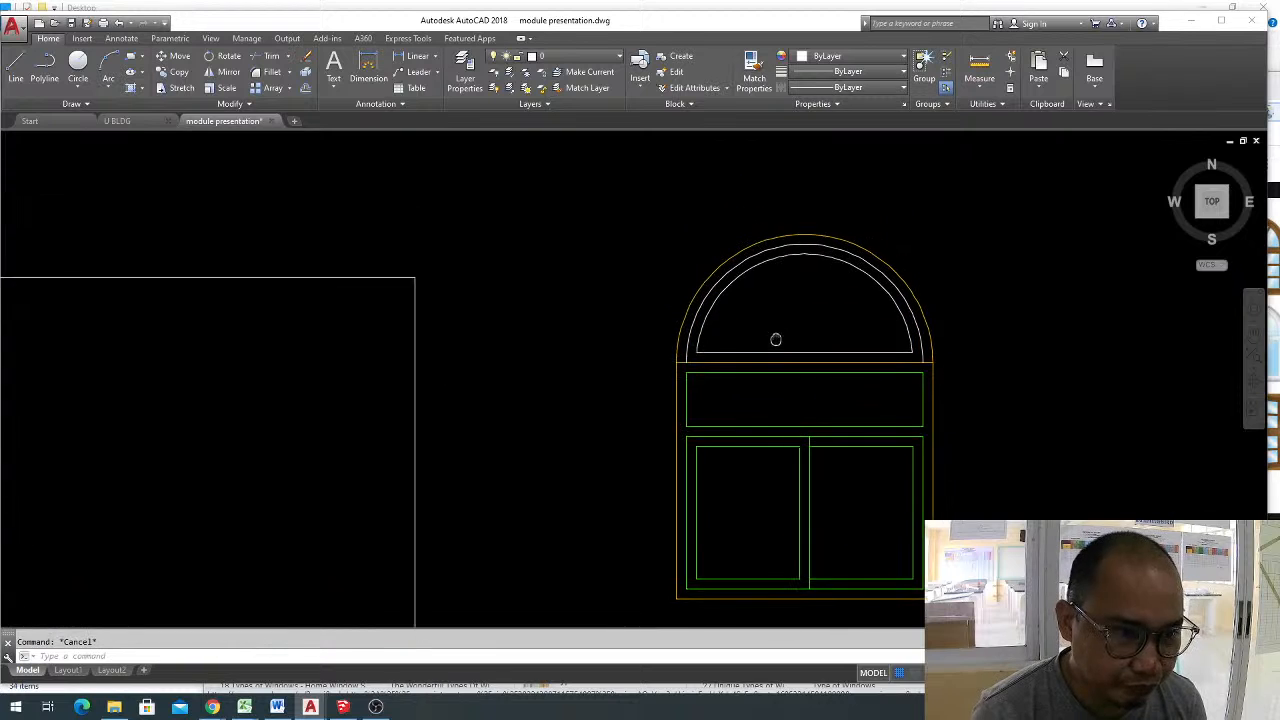
{"action": "scroll", "coordinate": [785, 323], "scroll_direction": "up", "scroll_amount": 3}
{"action": "scroll", "coordinate": [808, 314], "scroll_direction": "down", "scroll_amount": 4}
{"action": "scroll", "coordinate": [794, 320], "scroll_direction": "up", "scroll_amount": 1}
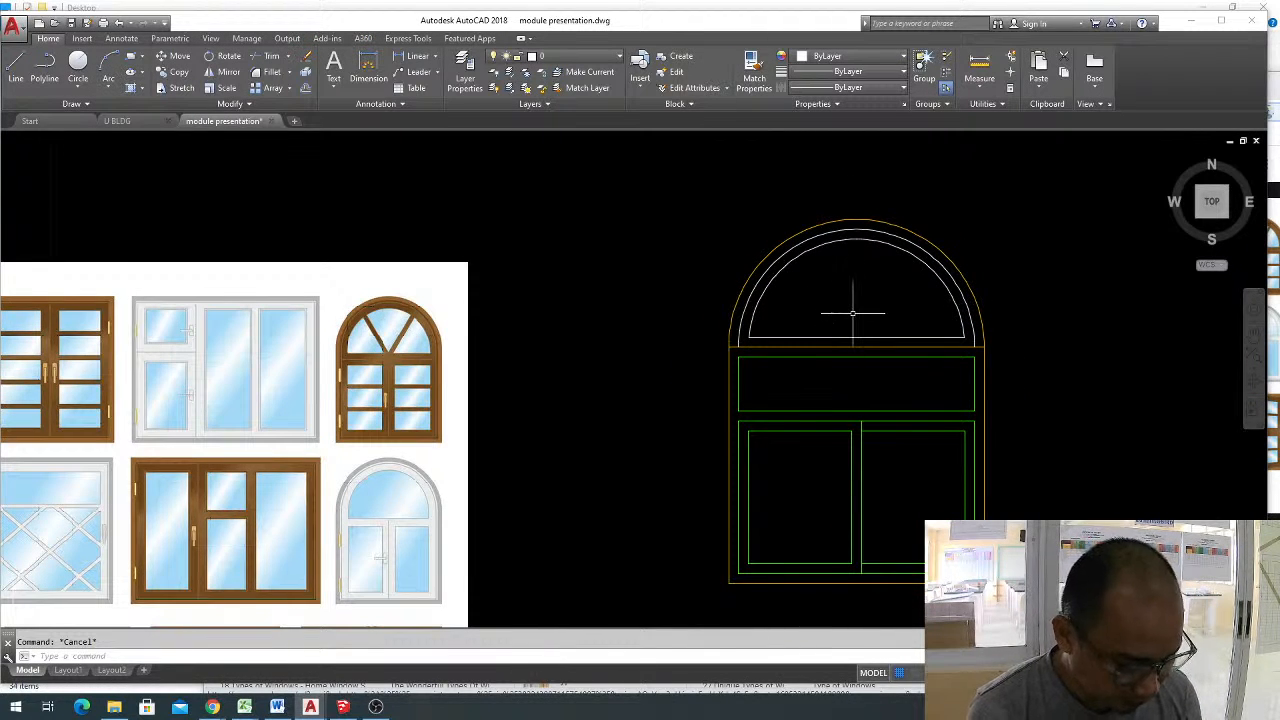
{"action": "type", "text": "mir"}
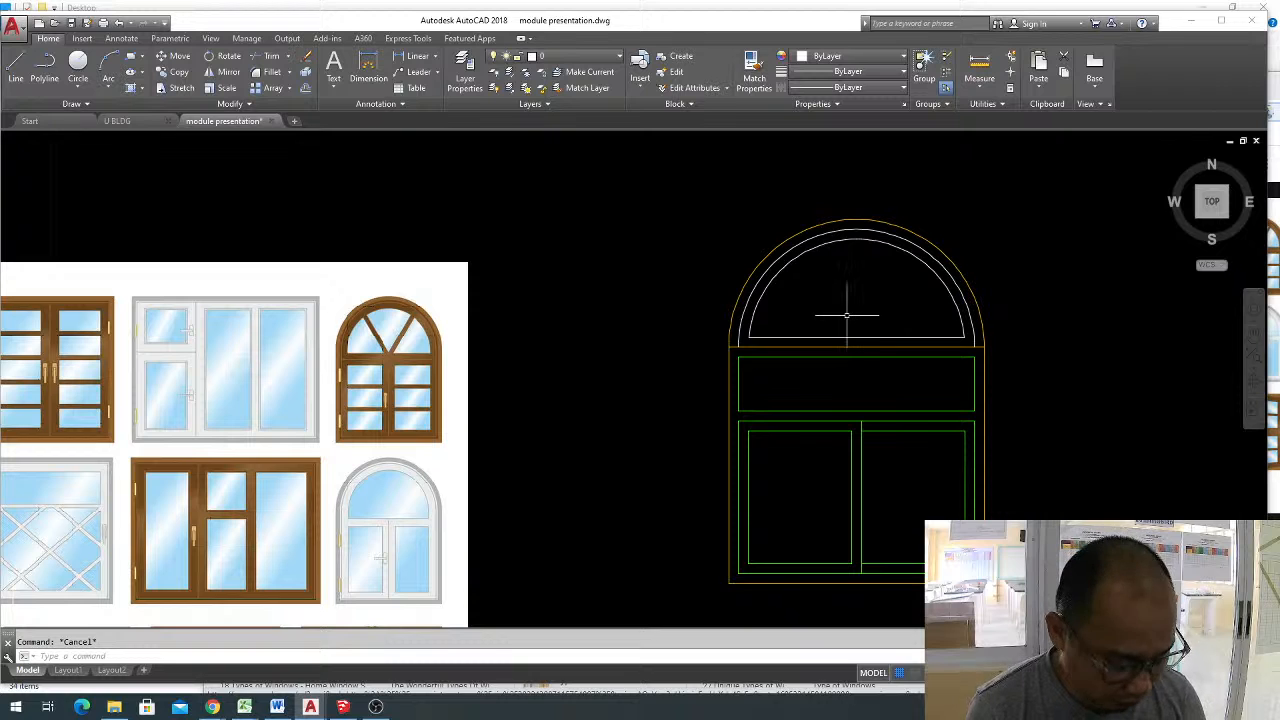
{"action": "key", "text": "Return"}
{"action": "left_click", "coordinate": [856, 346]}
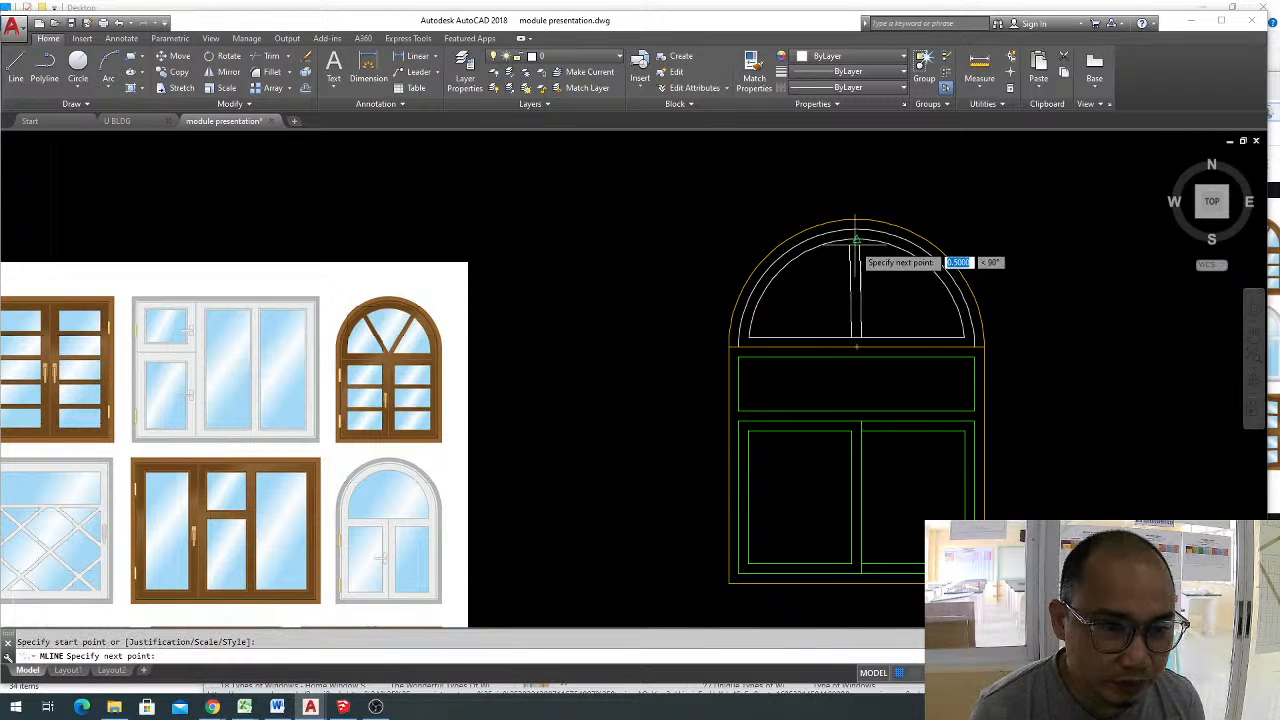
{"action": "key", "text": "Escape"}
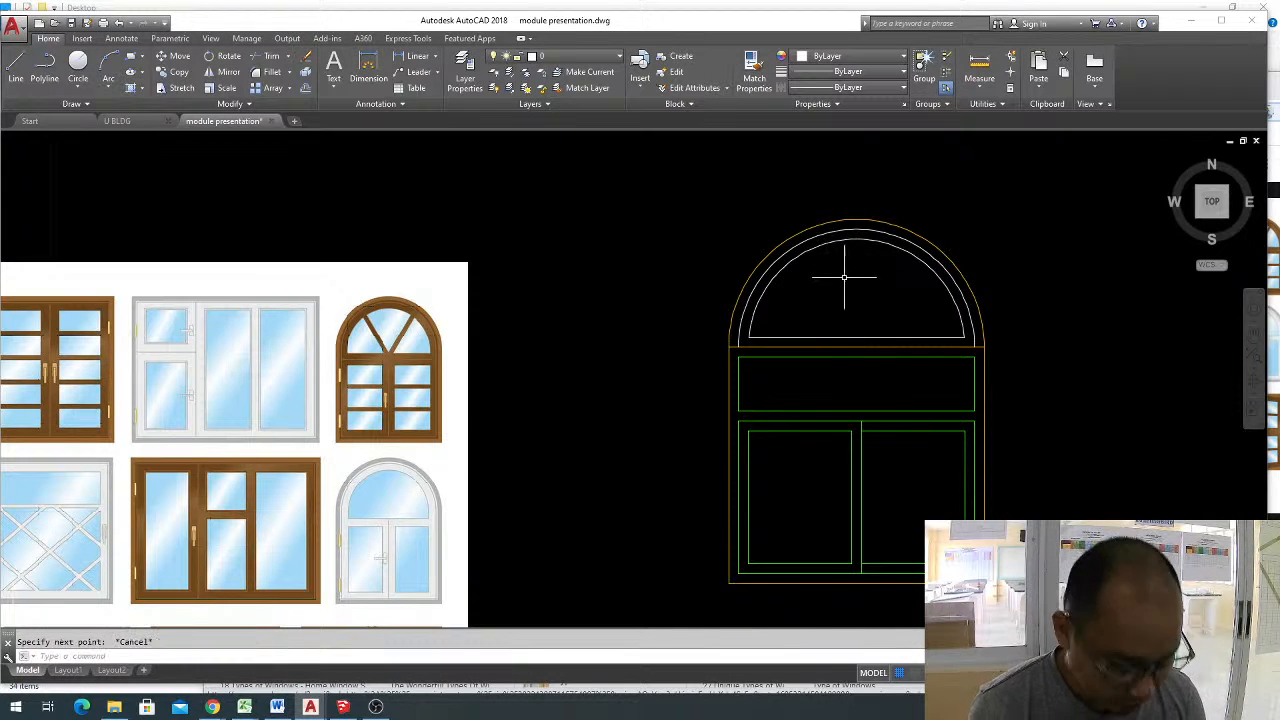
Draw a vertical multiline with a scale of 0.025 from the midpoint of the arch's base up past the outer arch.
{"action": "type", "text": "ml"}
{"action": "key", "text": "Return"}
{"action": "type", "text": "s"}
{"action": "key", "text": "Return"}
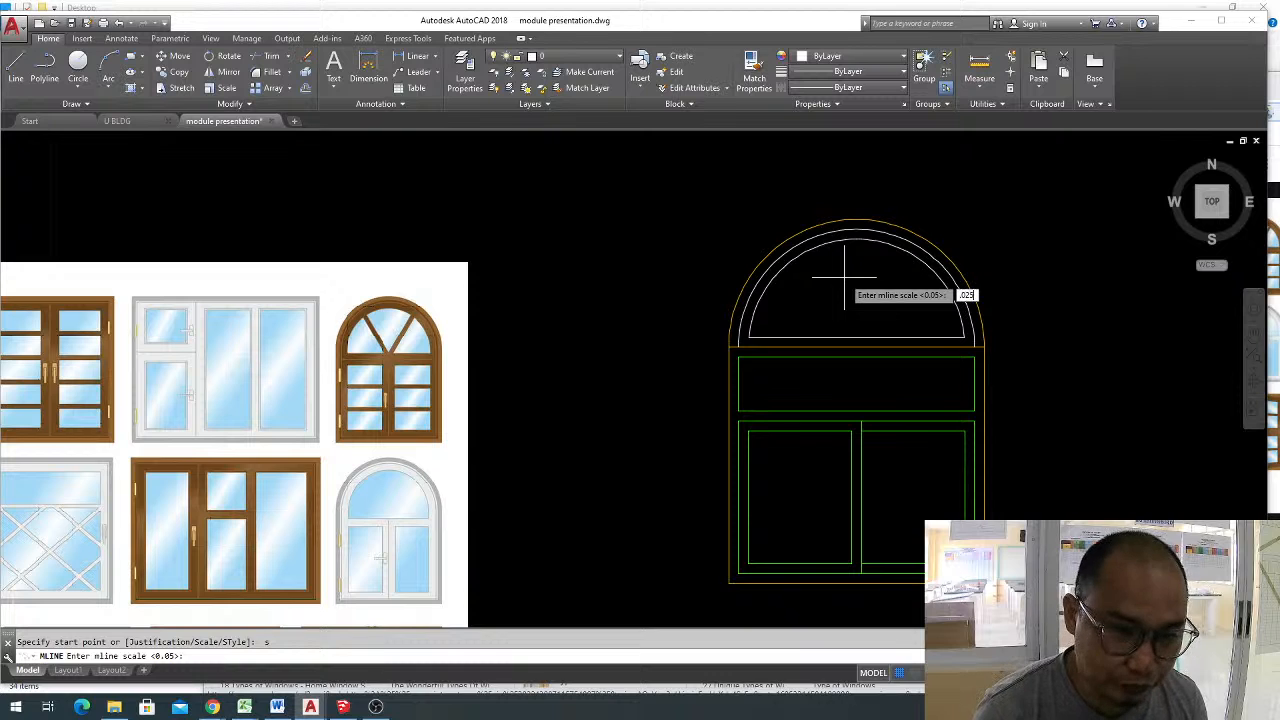
{"action": "type", "text": ".025"}
{"action": "key", "text": "Return"}
{"action": "left_click", "coordinate": [856, 347]}
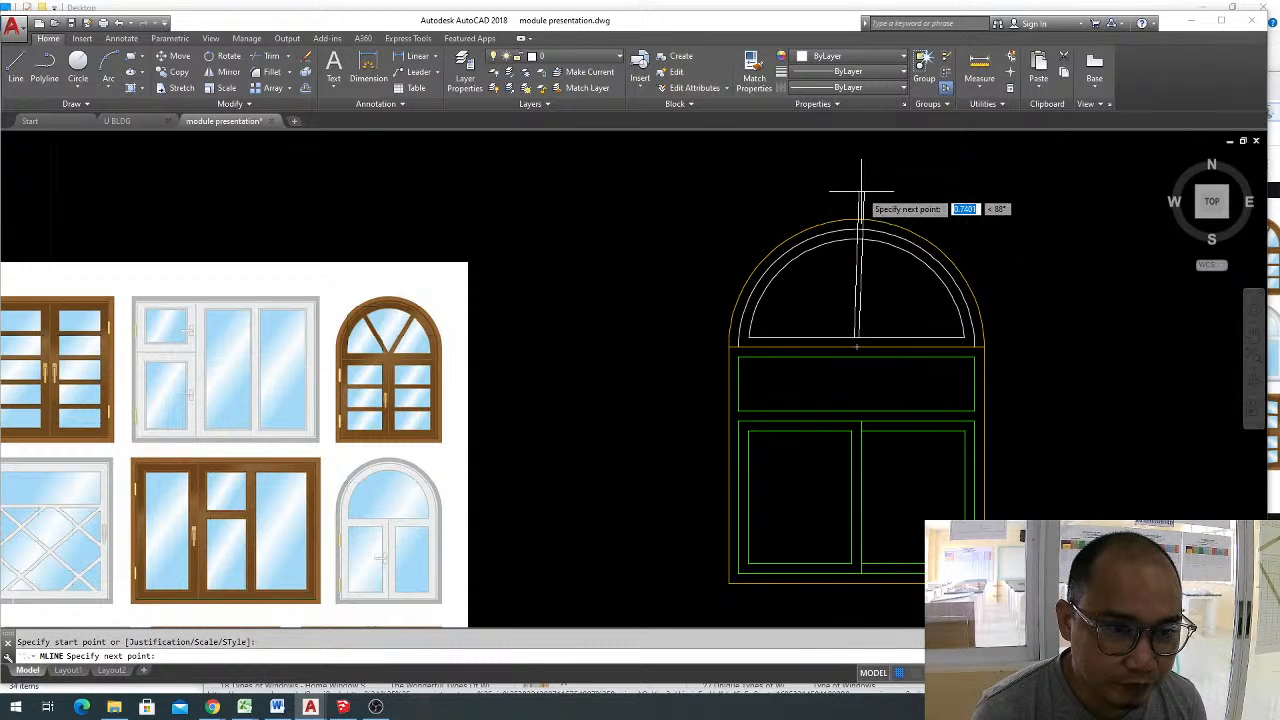
{"action": "key", "text": "F8"}
{"action": "left_click", "coordinate": [857, 193]}
{"action": "key", "text": "Return"}
{"action": "left_click", "coordinate": [867, 261]}
{"action": "left_click", "coordinate": [809, 276]}
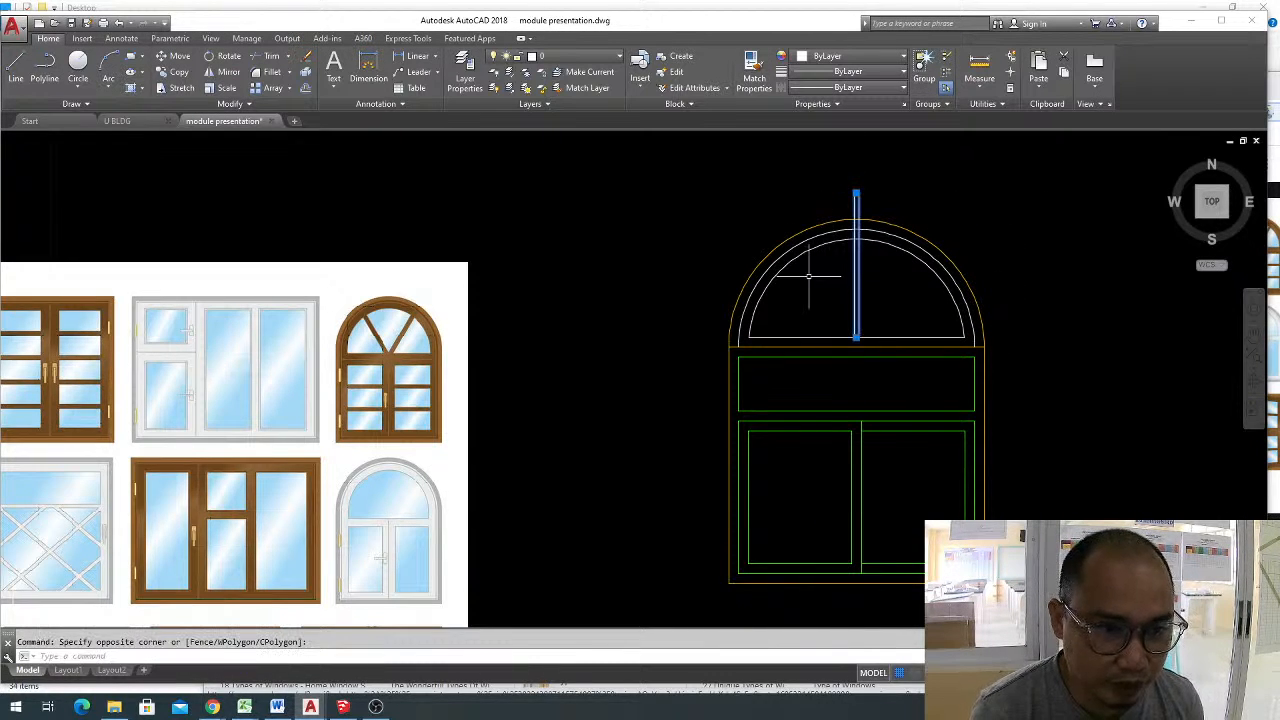
{"action": "key", "text": "Escape"}
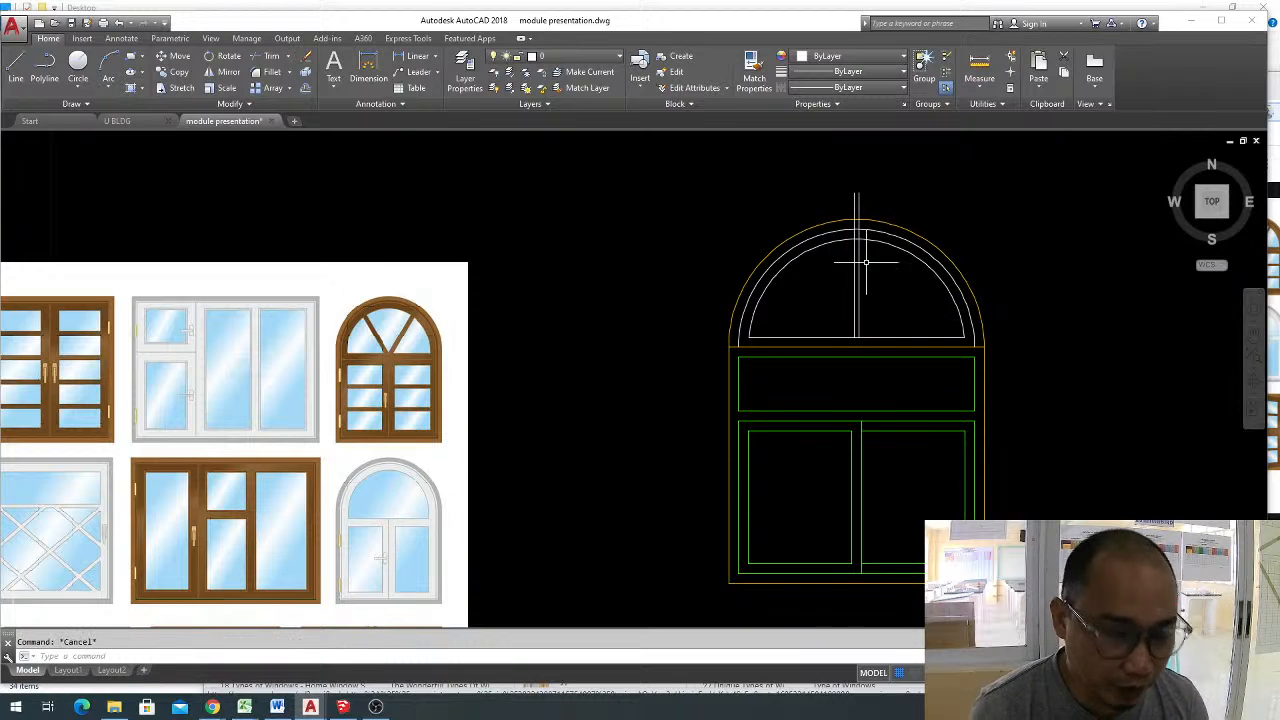
Trim the two vertical divider lines where they cross the band between the two white arches.
{"action": "type", "text": "r"}
{"action": "scroll", "coordinate": [868, 232], "scroll_direction": "up", "scroll_amount": 4}
{"action": "left_click", "coordinate": [866, 231]}
{"action": "left_click", "coordinate": [812, 238]}
{"action": "scroll", "coordinate": [814, 238], "scroll_direction": "down", "scroll_amount": 4}
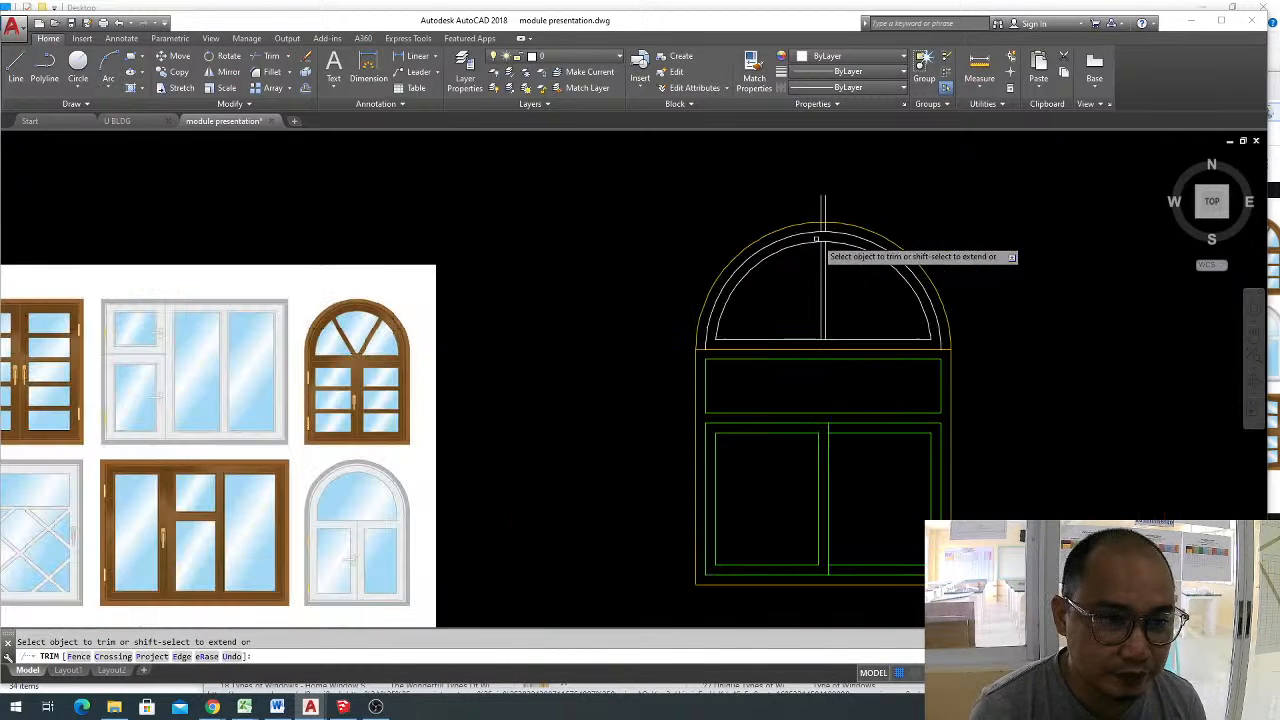
{"action": "key", "text": "Escape"}
Erase the two leftover divider line pieces projecting above the semicircular frame.
{"action": "left_click", "coordinate": [862, 201]}
{"action": "left_click", "coordinate": [747, 197]}
{"action": "type", "text": "e"}
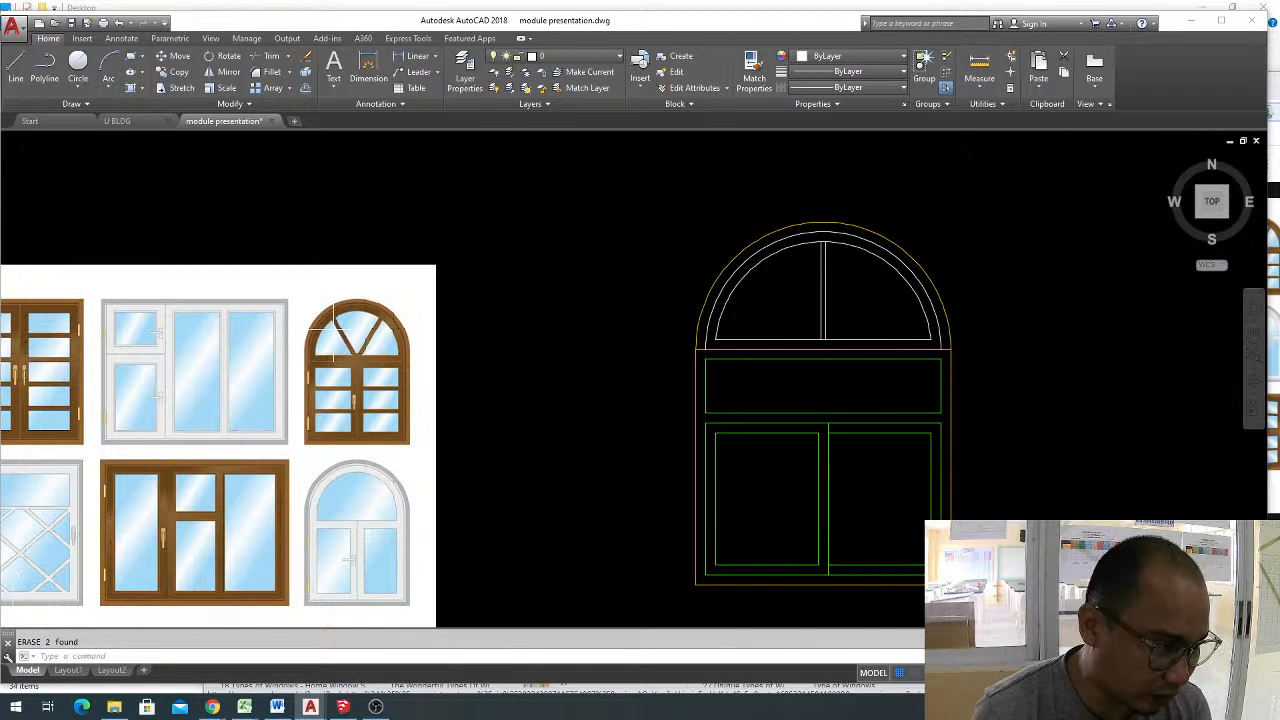
{"action": "scroll", "coordinate": [333, 328], "scroll_direction": "up", "scroll_amount": 2}
{"action": "scroll", "coordinate": [399, 322], "scroll_direction": "down", "scroll_amount": 2}
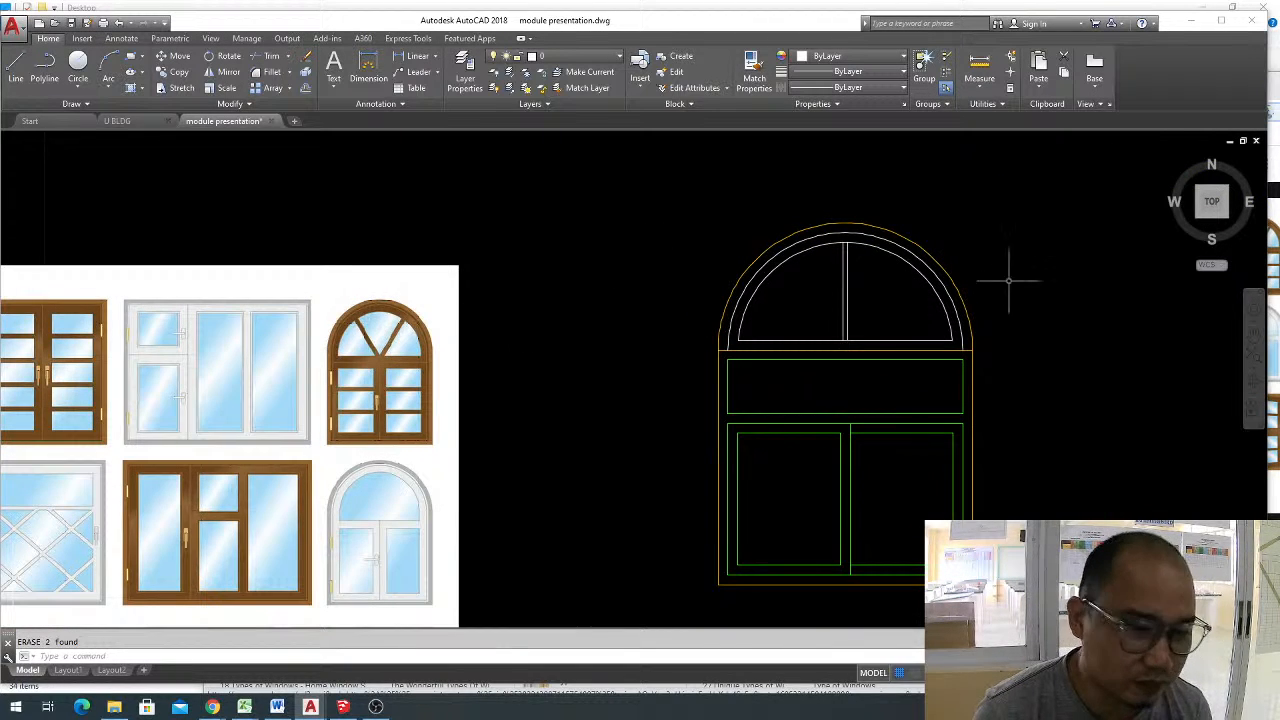
{"action": "scroll", "coordinate": [860, 283], "scroll_direction": "up", "scroll_amount": 2}
{"action": "mouse_move", "coordinate": [865, 280]}
{"action": "middle_mouse_down"}
{"action": "mouse_move", "coordinate": [862, 306]}
{"action": "mouse_move", "coordinate": [860, 273]}
{"action": "middle_mouse_up"}
{"action": "scroll", "coordinate": [868, 293], "scroll_direction": "down", "scroll_amount": 2}
{"action": "left_click", "coordinate": [866, 293]}
{"action": "left_click", "coordinate": [810, 293]}
{"action": "key", "text": "Escape"}
{"action": "left_click", "coordinate": [886, 297]}
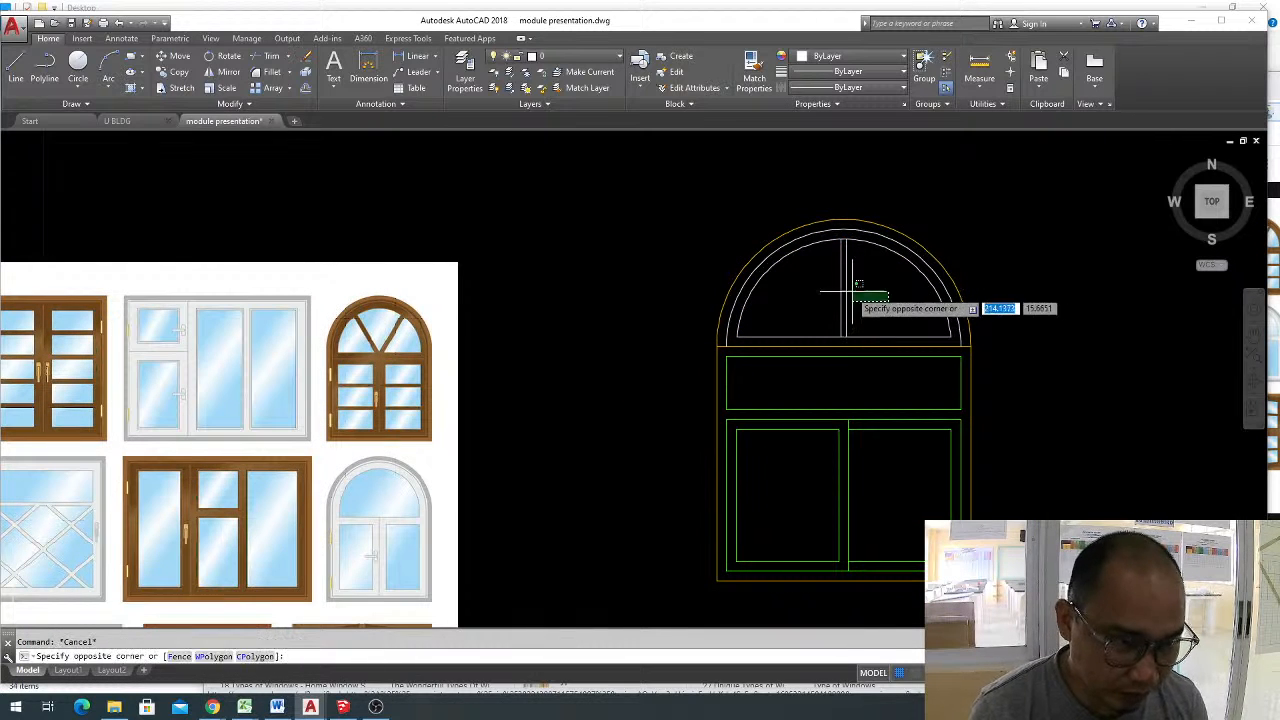
{"action": "left_click", "coordinate": [844, 285]}
{"action": "left_click", "coordinate": [867, 290]}
{"action": "left_click", "coordinate": [819, 285]}
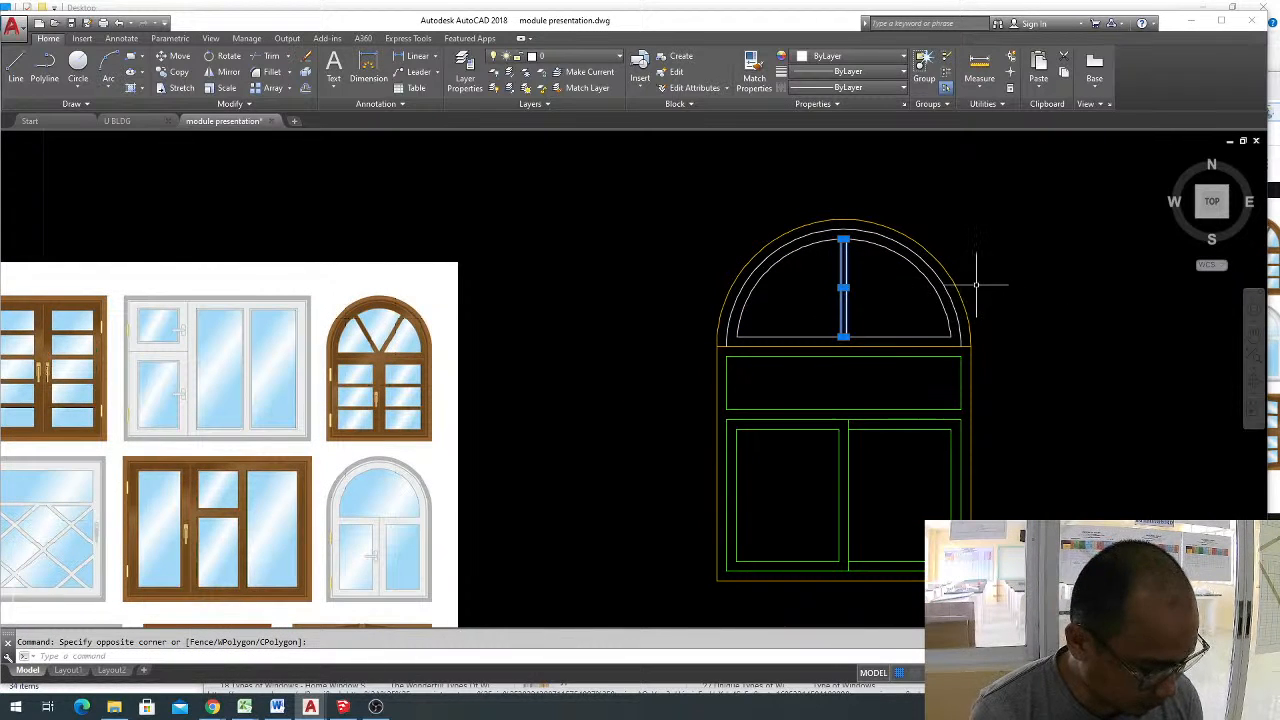
{"action": "type", "text": "ar"}
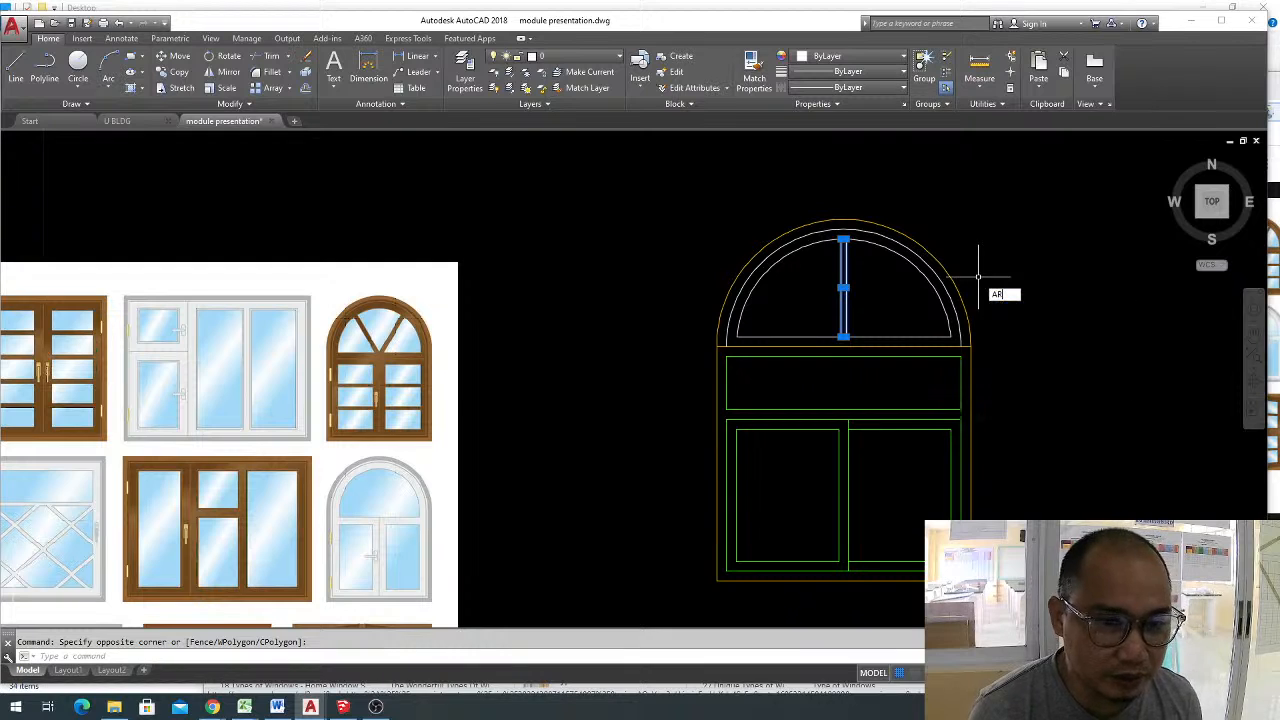
{"action": "key", "text": "Return"}
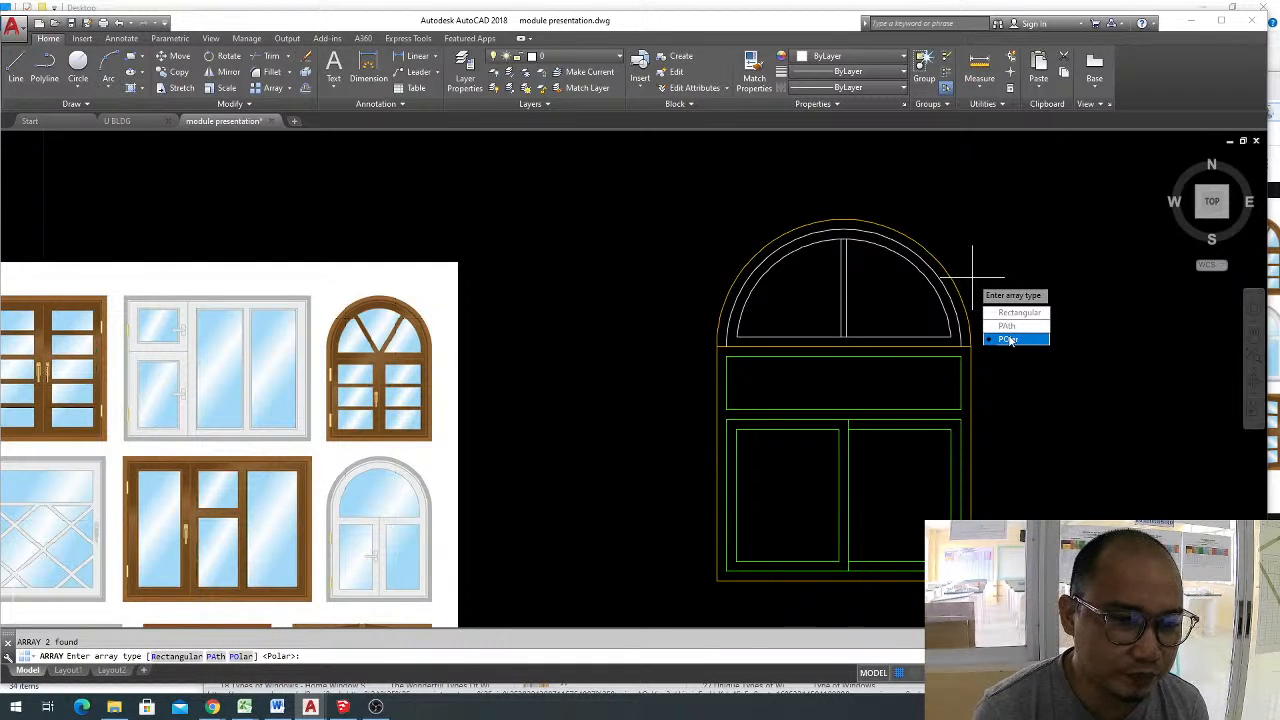
{"action": "key", "text": "Escape"}
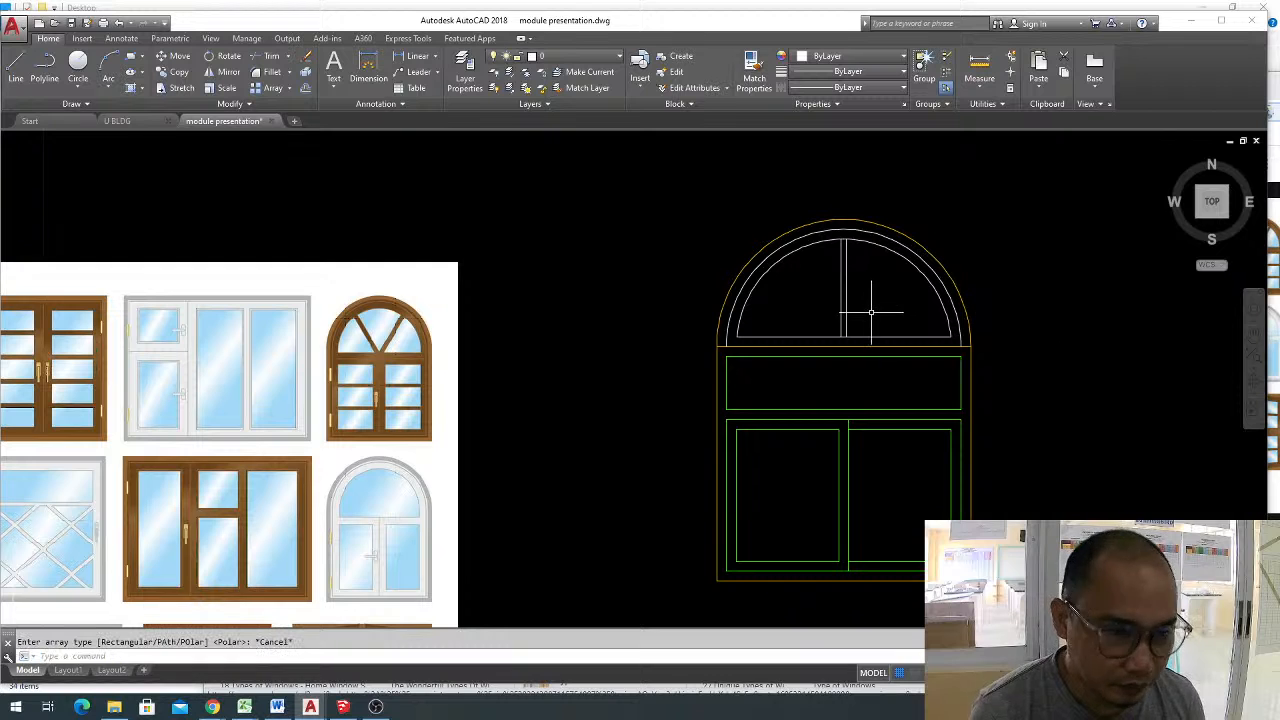
{"action": "key", "text": "Escape"}
Create a polar array of the two vertical divider lines around the midpoint of the inner semicircle's base line.
{"action": "left_click", "coordinate": [872, 310]}
{"action": "left_click", "coordinate": [824, 291]}
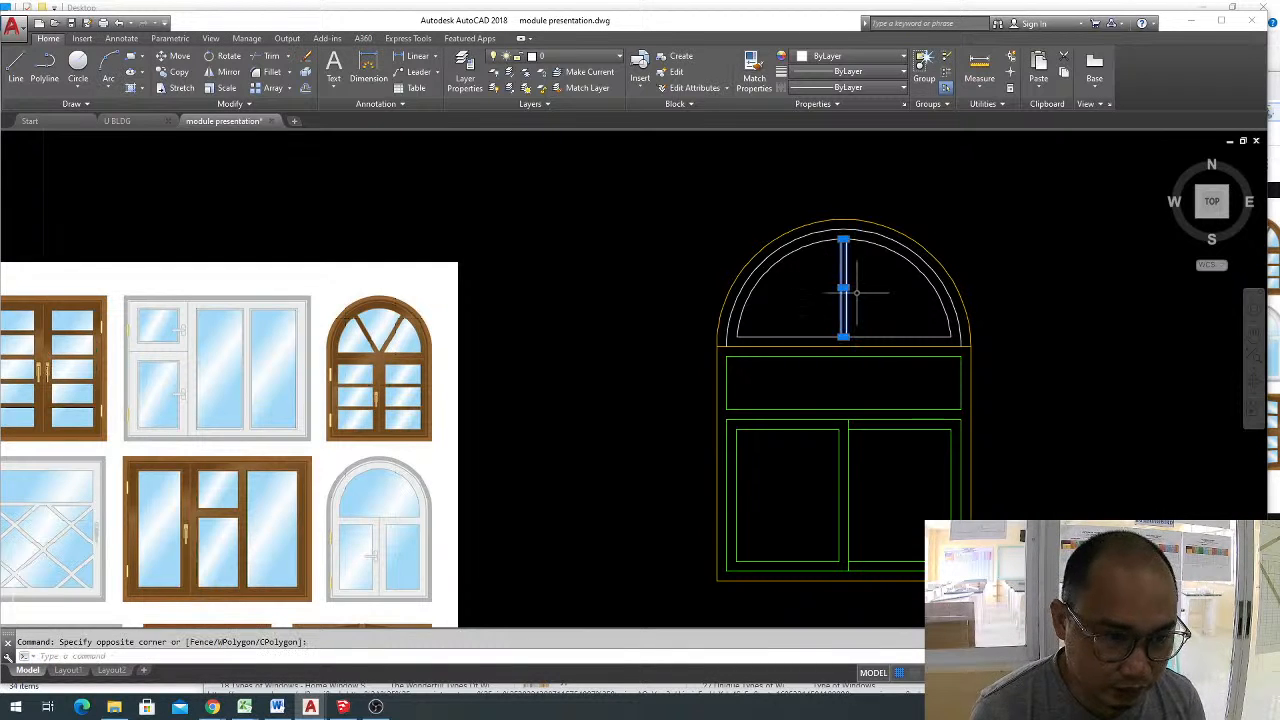
{"action": "type", "text": "ar"}
{"action": "key", "text": "Return"}
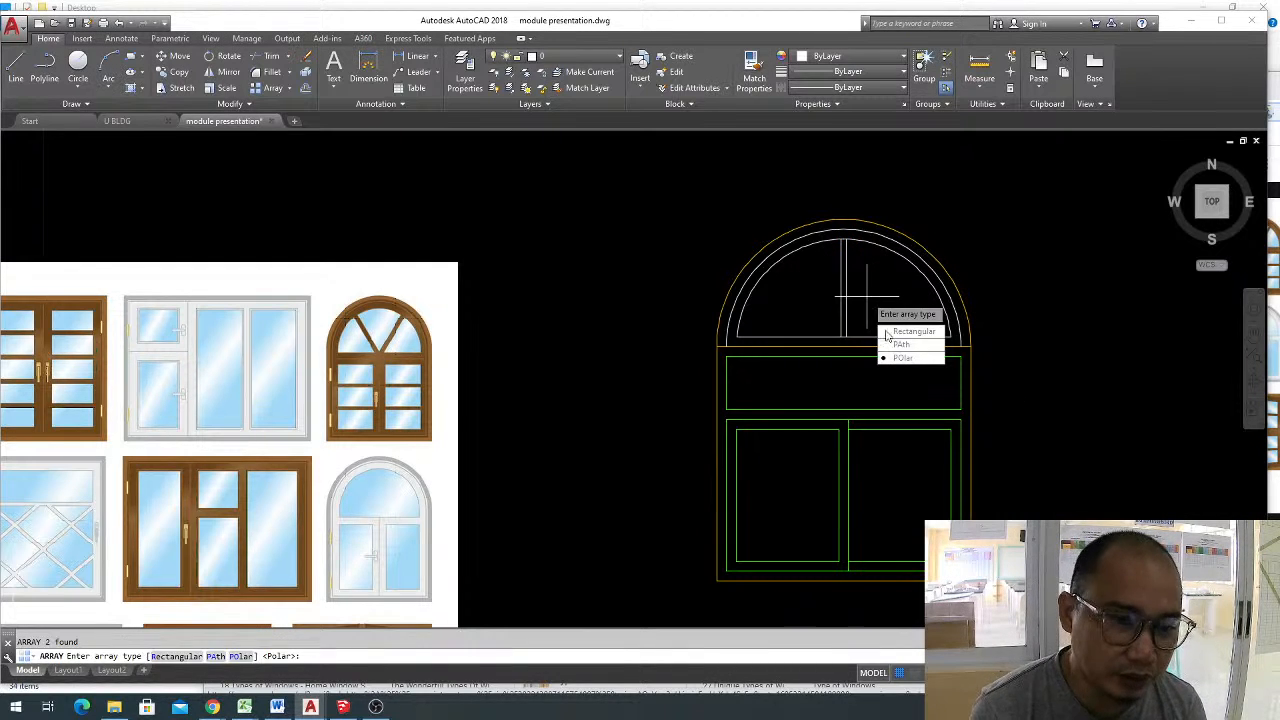
{"action": "key", "text": "Return"}
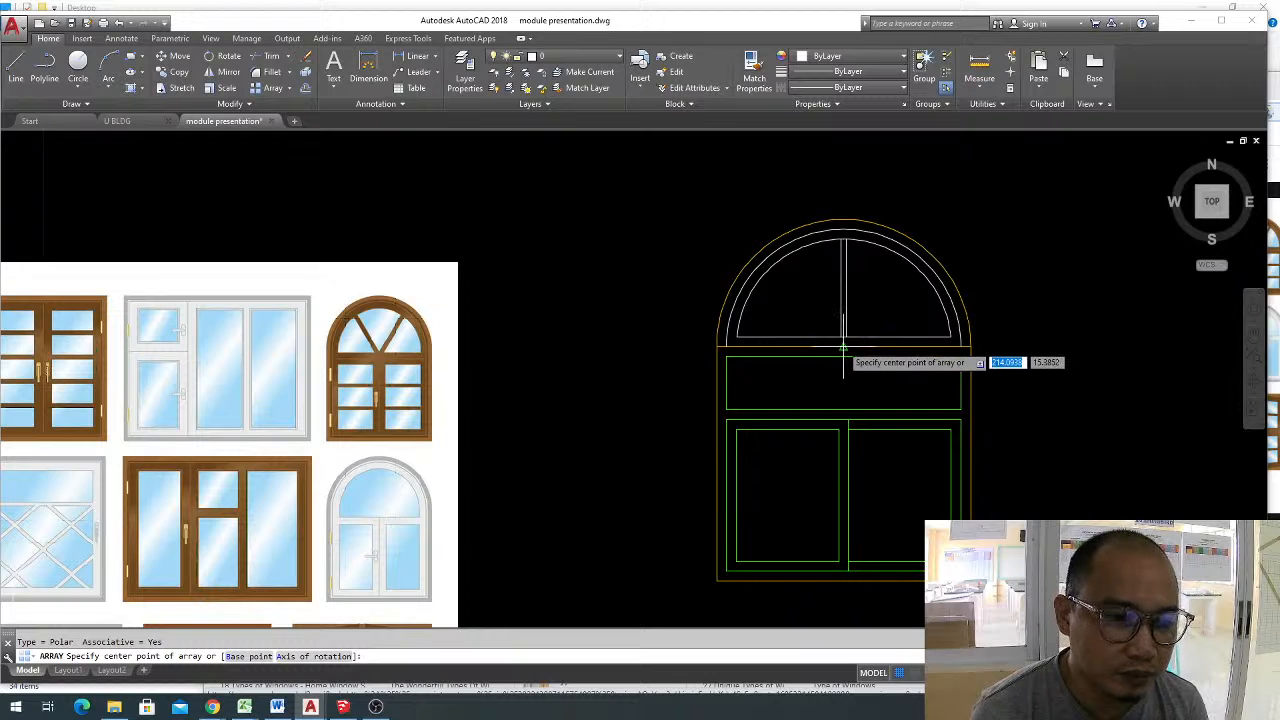
{"action": "scroll", "coordinate": [842, 335], "scroll_direction": "up", "scroll_amount": 2}
{"action": "scroll", "coordinate": [842, 335], "scroll_direction": "up", "scroll_amount": 2}
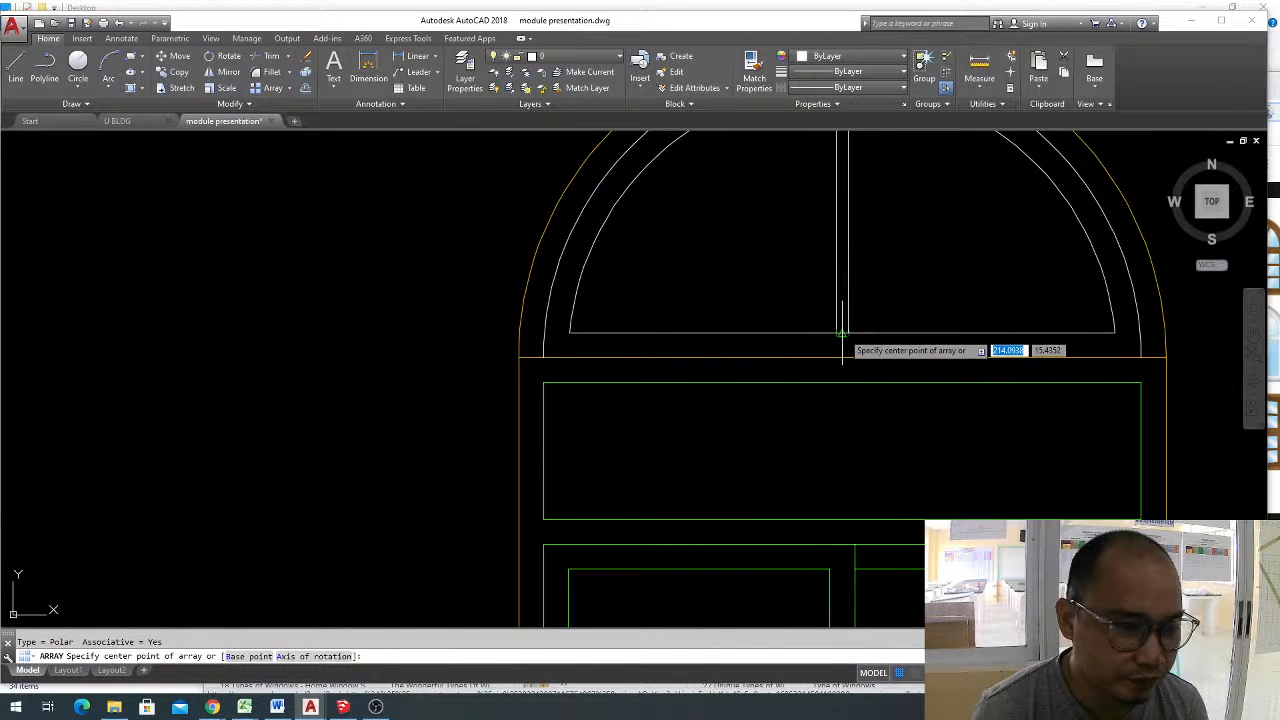
{"action": "left_click", "coordinate": [842, 333]}
{"action": "scroll", "coordinate": [842, 333], "scroll_direction": "down", "scroll_amount": 5}
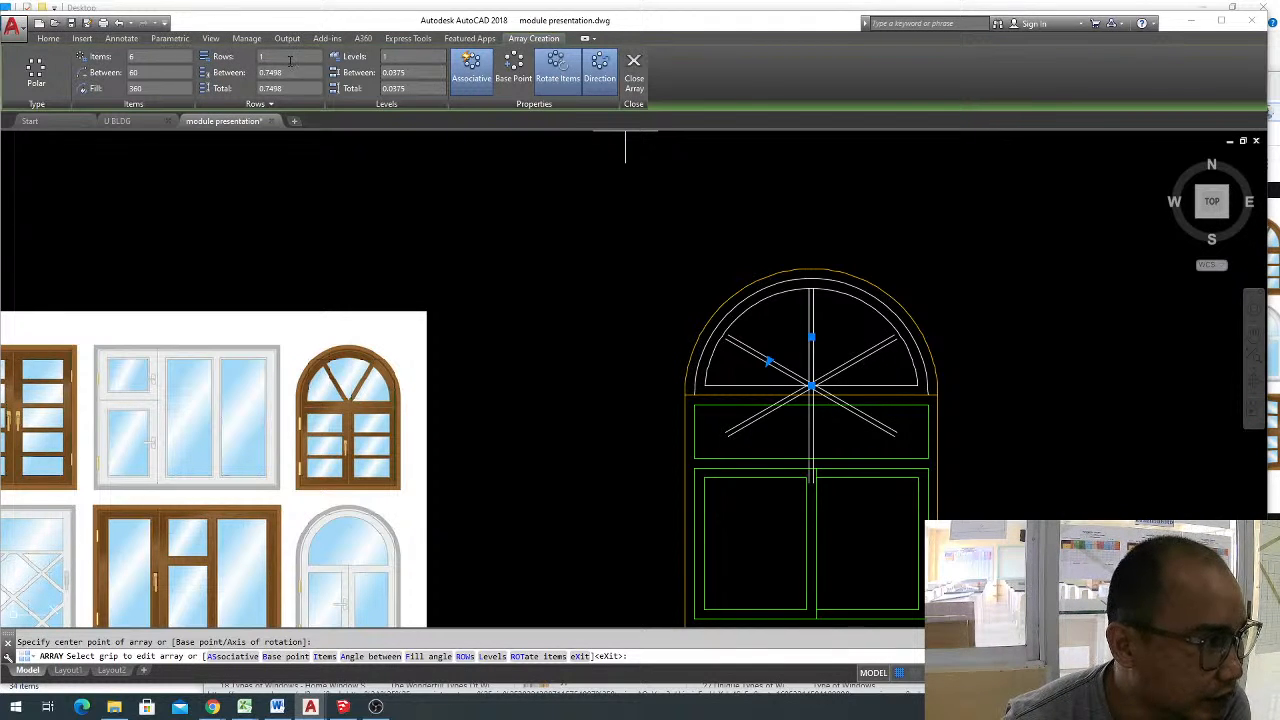
Set the polar array's item count to 3.
{"action": "left_click", "coordinate": [150, 56]}
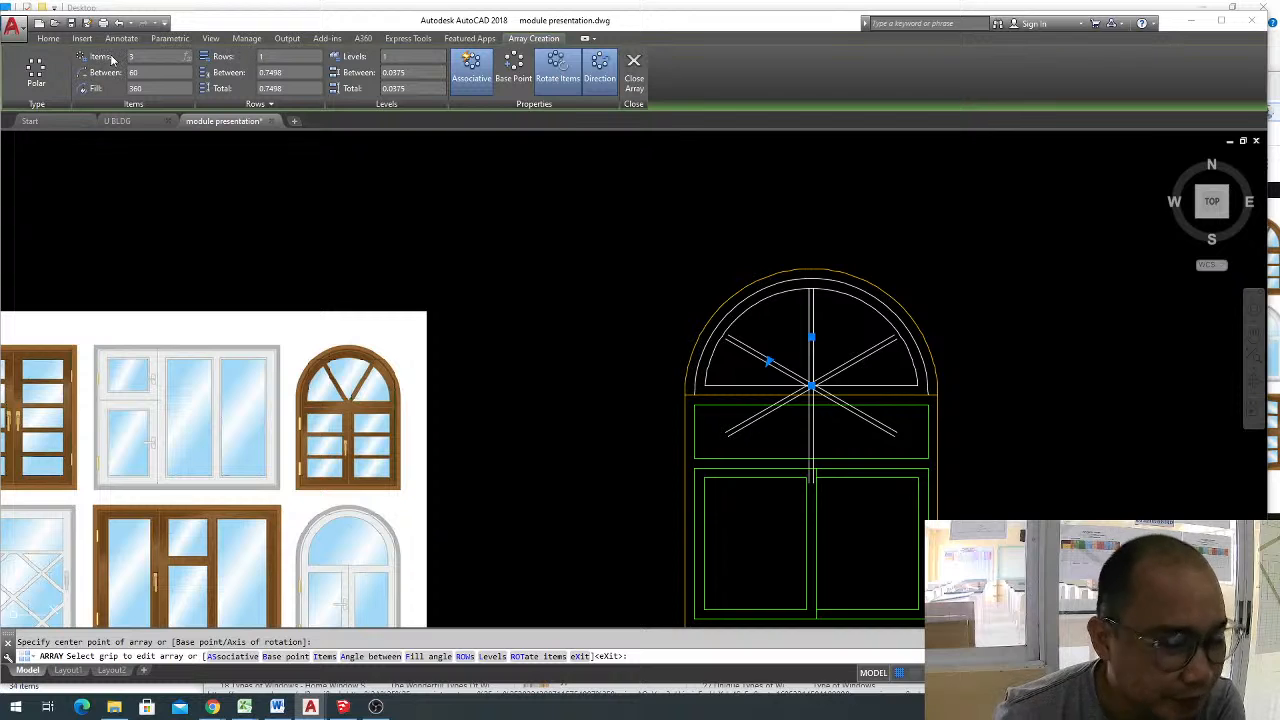
{"action": "type", "text": "3"}
{"action": "key", "text": "Return"}
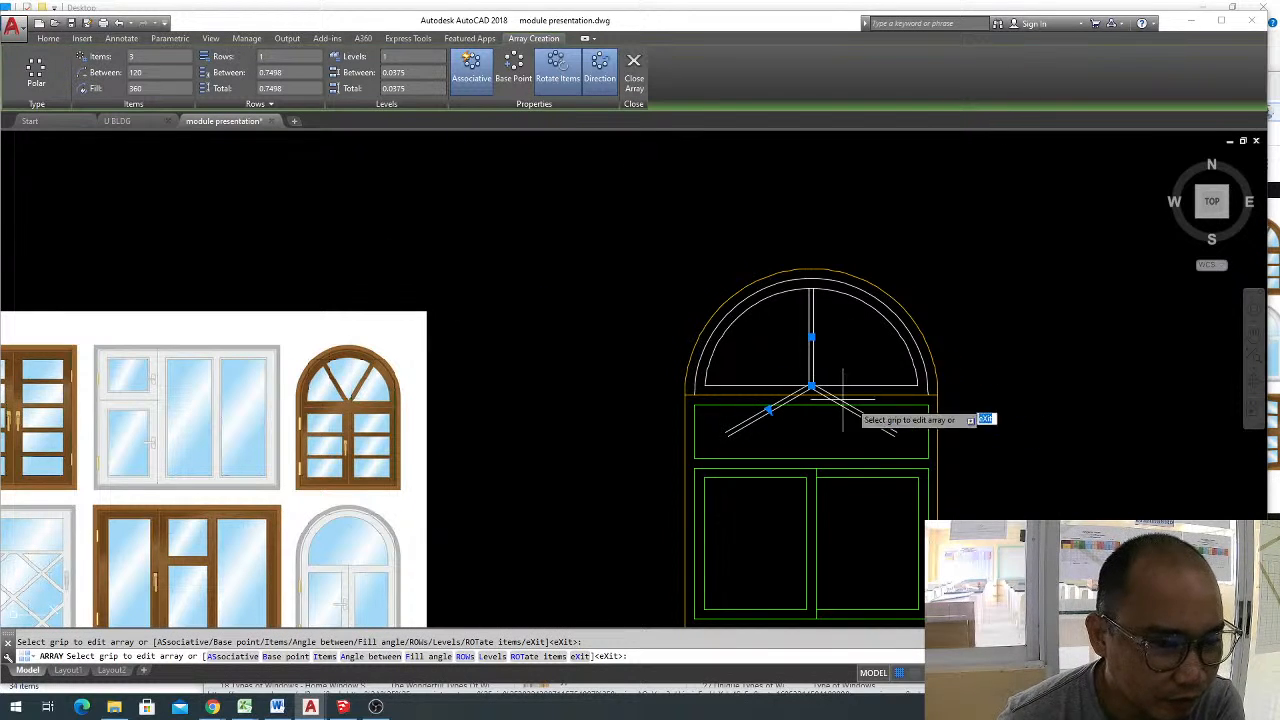
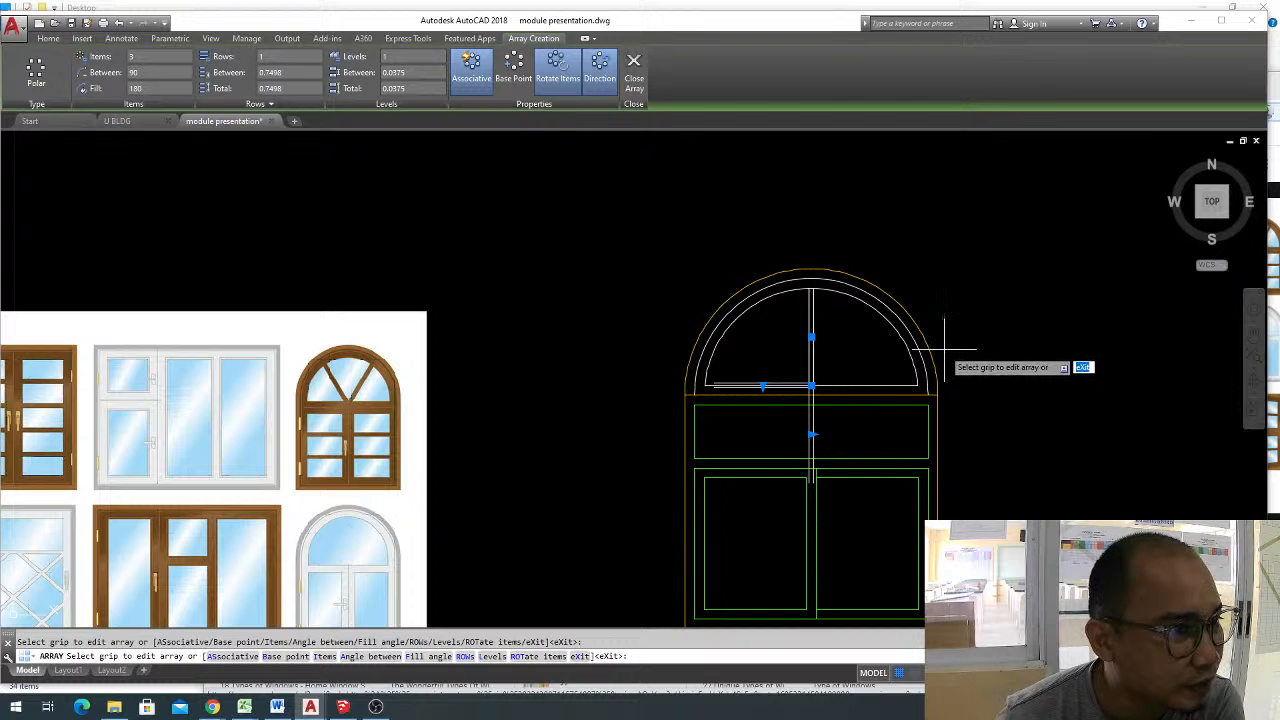
Try the polar array of divider lines with the Rotate Items and Direction options switched off.
{"action": "left_click", "coordinate": [571, 69]}
{"action": "left_click", "coordinate": [600, 68]}
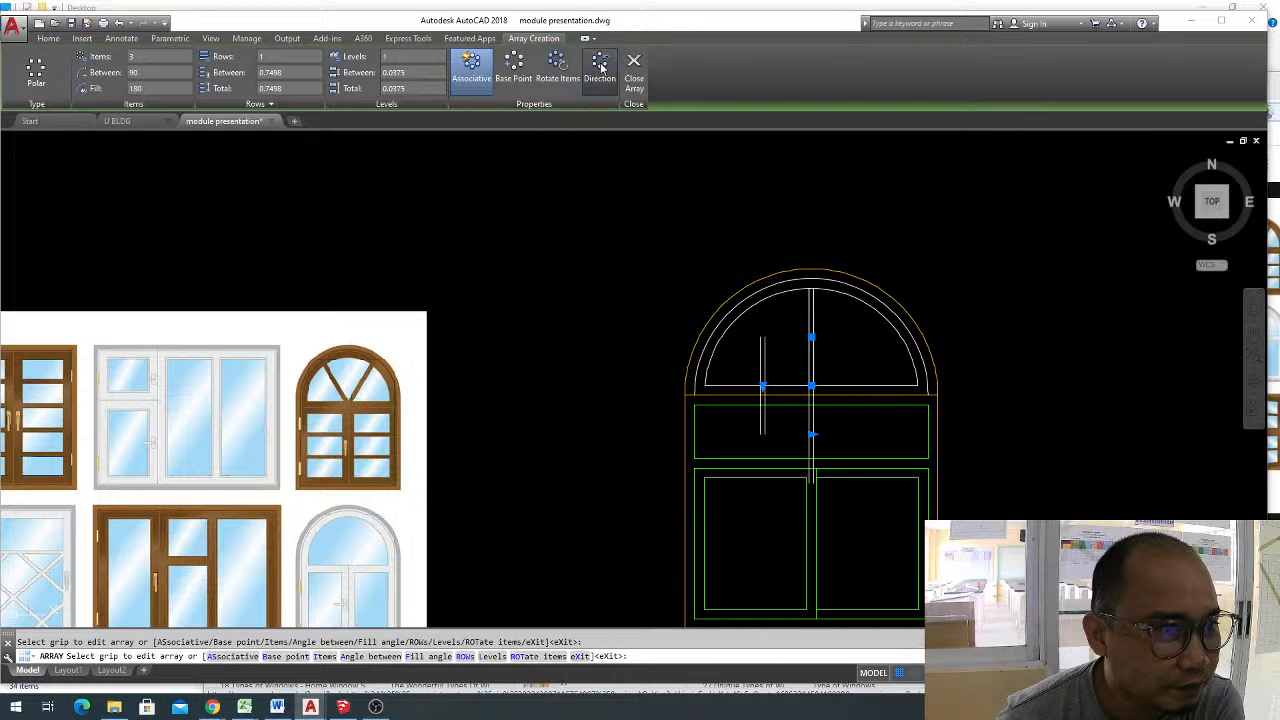
{"action": "left_click", "coordinate": [601, 67]}
{"action": "left_click", "coordinate": [601, 67]}
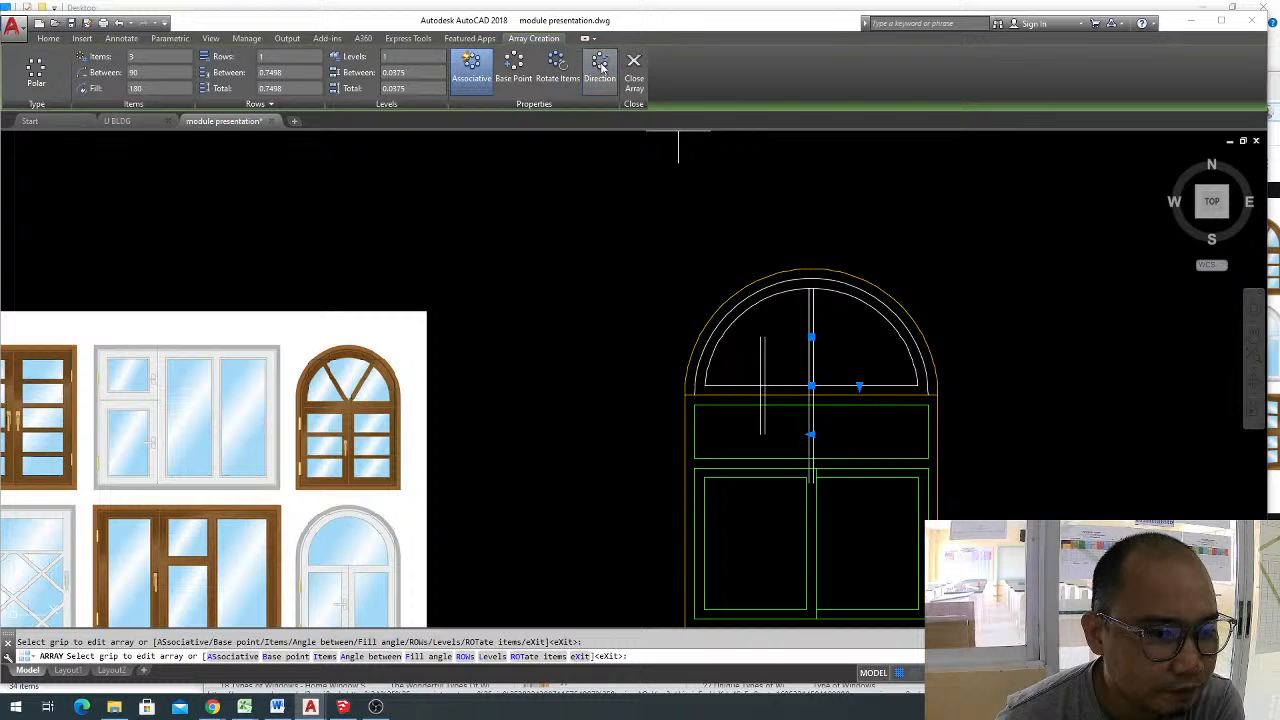
{"action": "left_click", "coordinate": [567, 69]}
{"action": "left_click", "coordinate": [567, 69]}
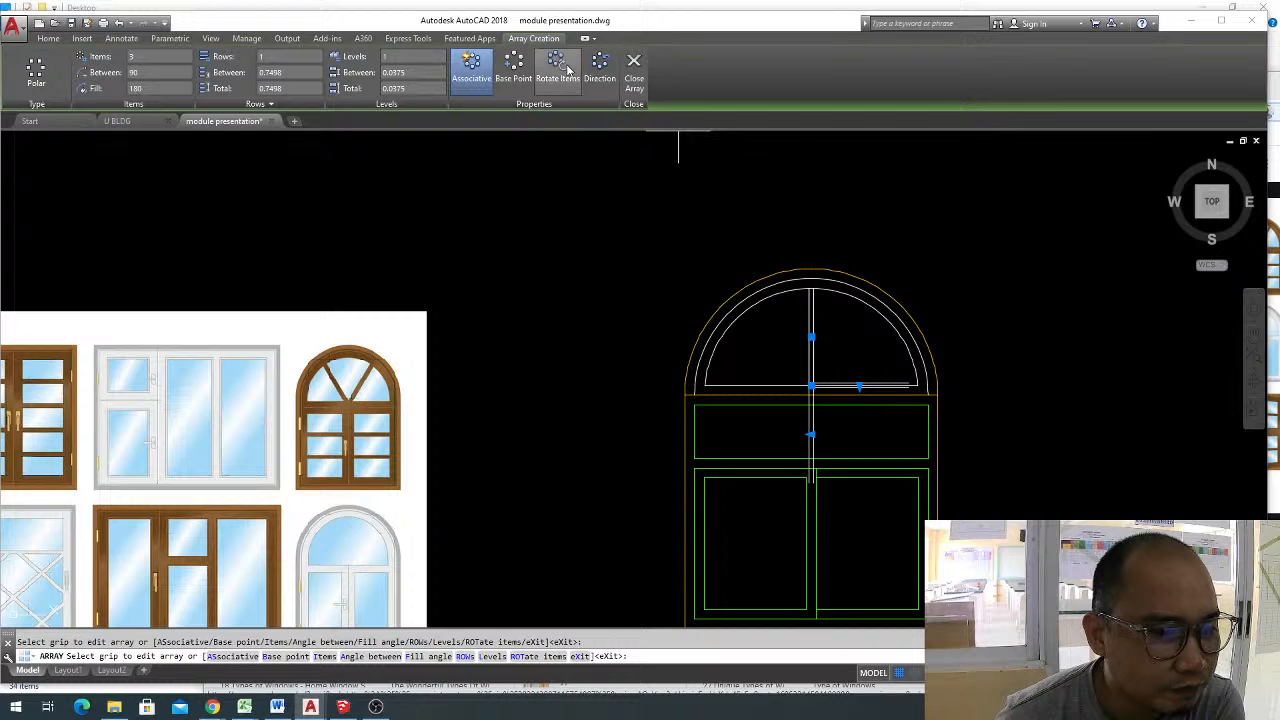
{"action": "left_click", "coordinate": [567, 69]}
{"action": "left_click", "coordinate": [567, 69]}
{"action": "left_click", "coordinate": [576, 69]}
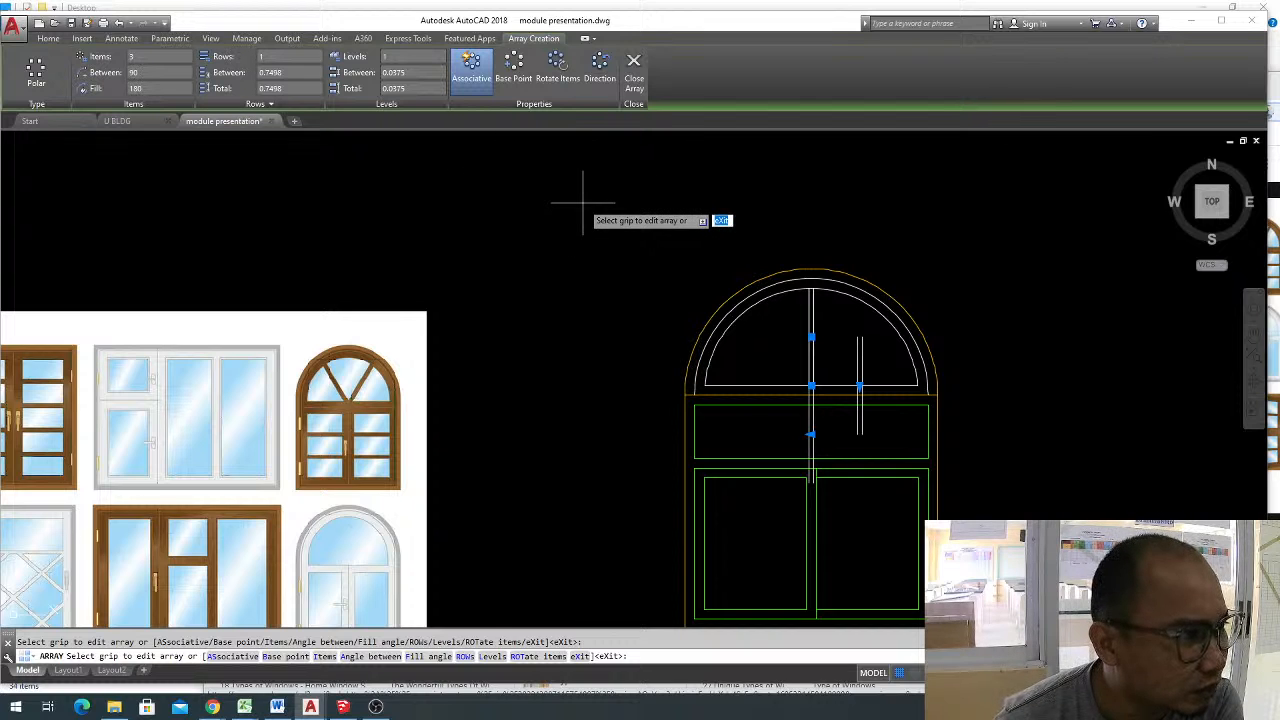
Switch item rotation back on and try an angle of 180 between the polar array's items.
{"action": "left_click", "coordinate": [128, 73]}
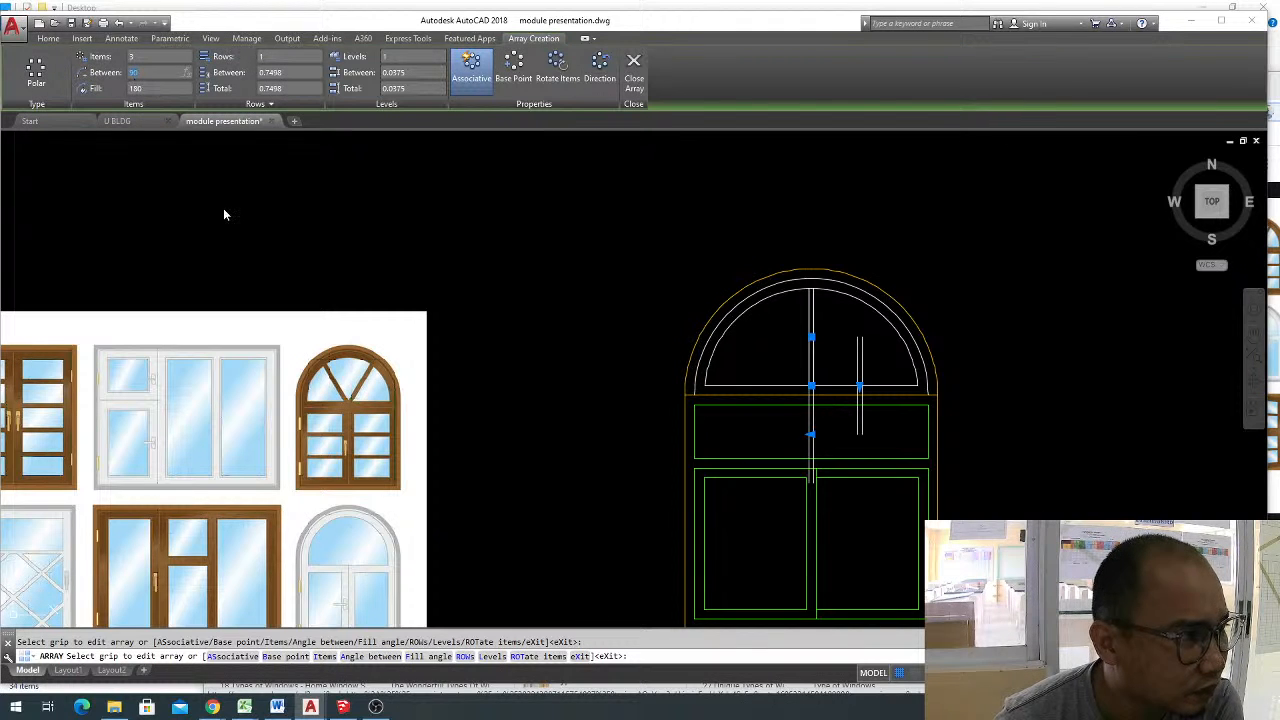
{"action": "left_click", "coordinate": [580, 84]}
{"action": "left_click", "coordinate": [156, 73]}
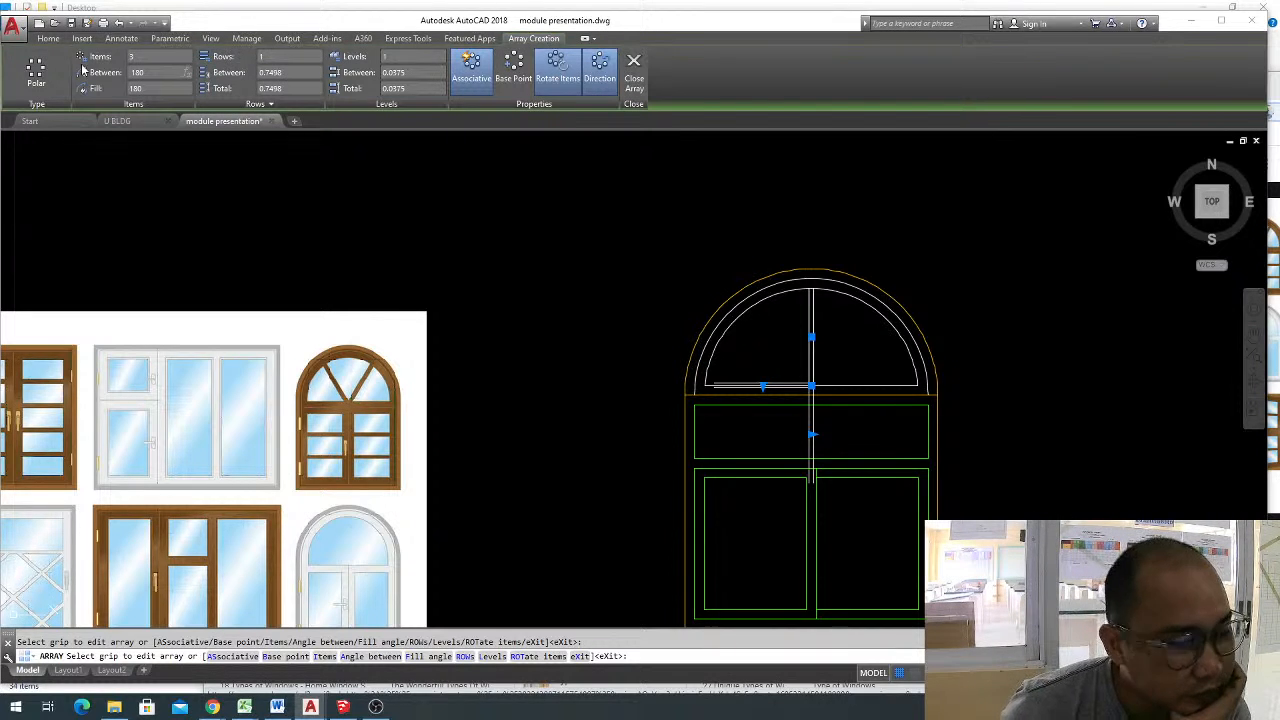
{"action": "type", "text": "180"}
{"action": "key", "text": "Return"}
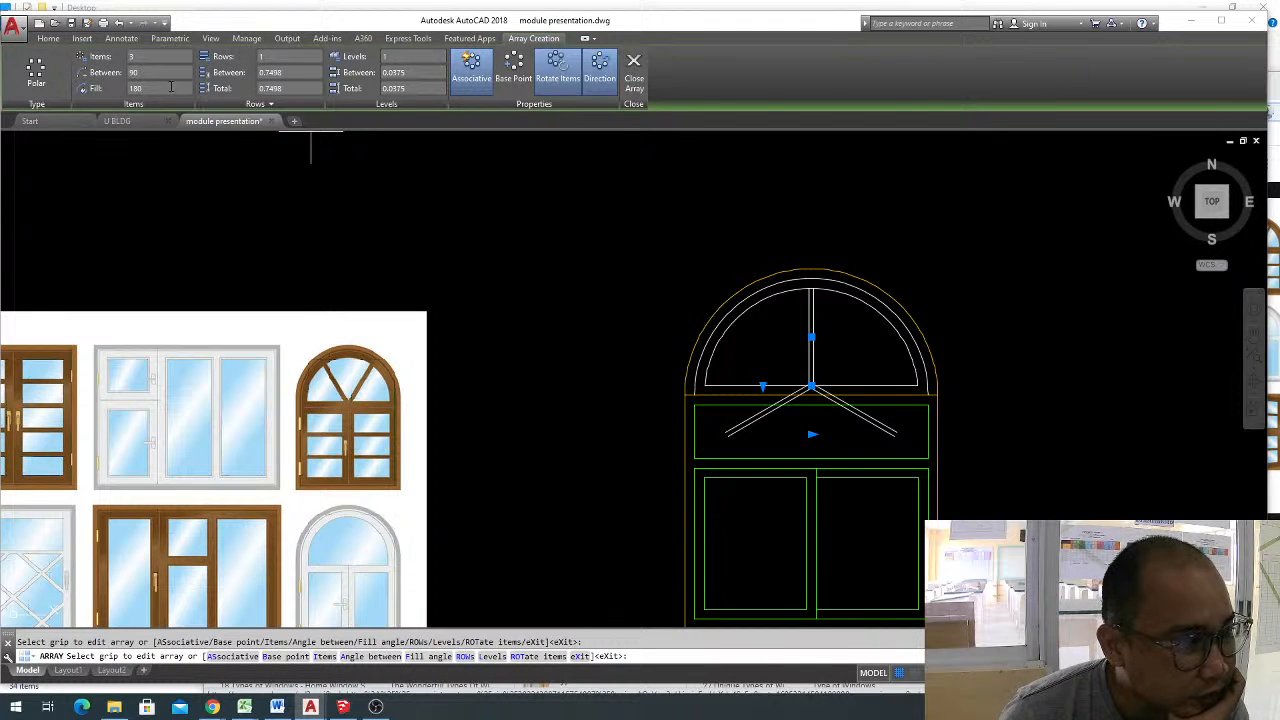
{"action": "left_click", "coordinate": [171, 87]}
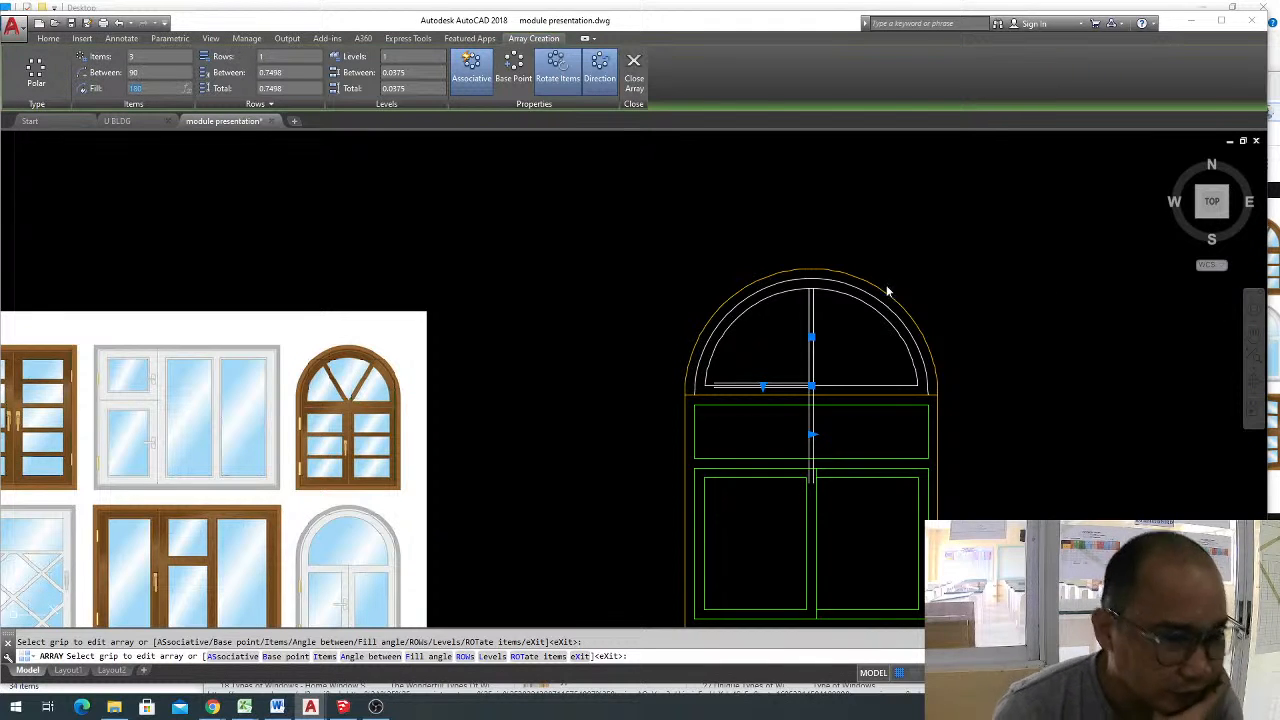
Finish the polar array and rotate it about the base line's midpoint so two arms lie along the base and one points up.
{"action": "key", "text": "Return"}
{"action": "key", "text": "Escape"}
{"action": "left_click", "coordinate": [834, 359]}
{"action": "left_click", "coordinate": [798, 372]}
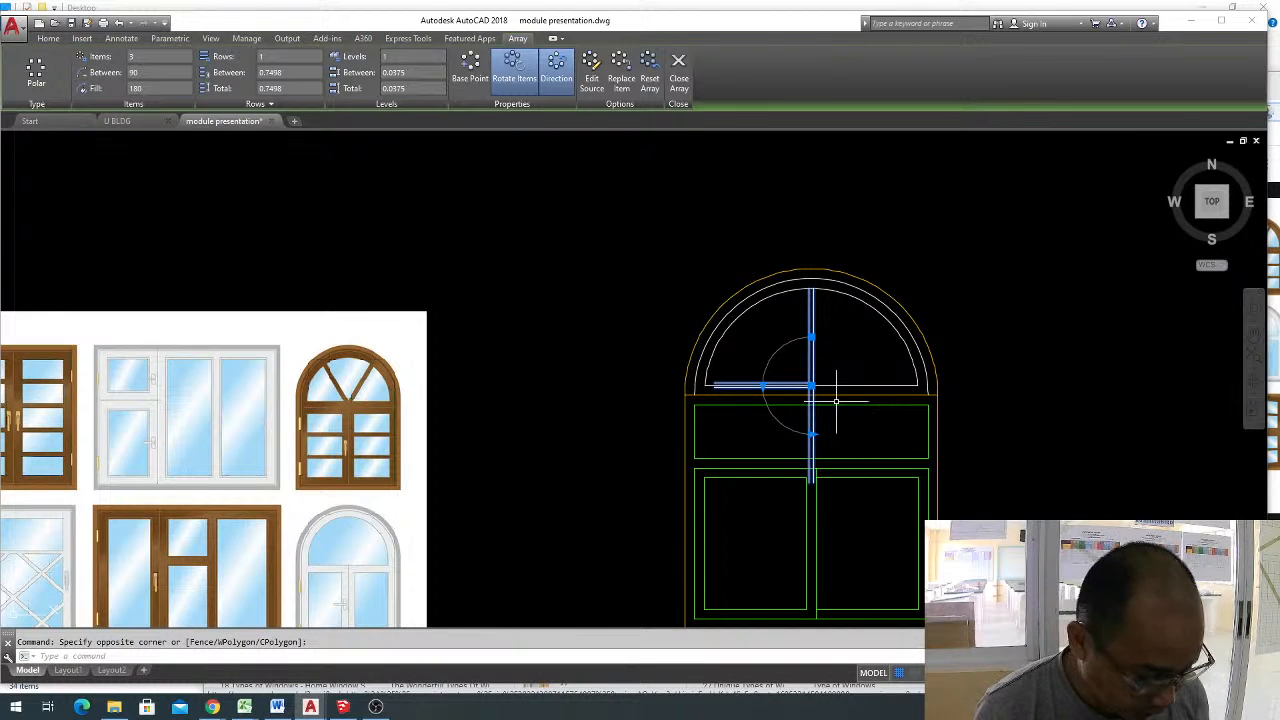
{"action": "type", "text": "ro"}
{"action": "key", "text": "Return"}
{"action": "scroll", "coordinate": [812, 398], "scroll_direction": "up", "scroll_amount": 4}
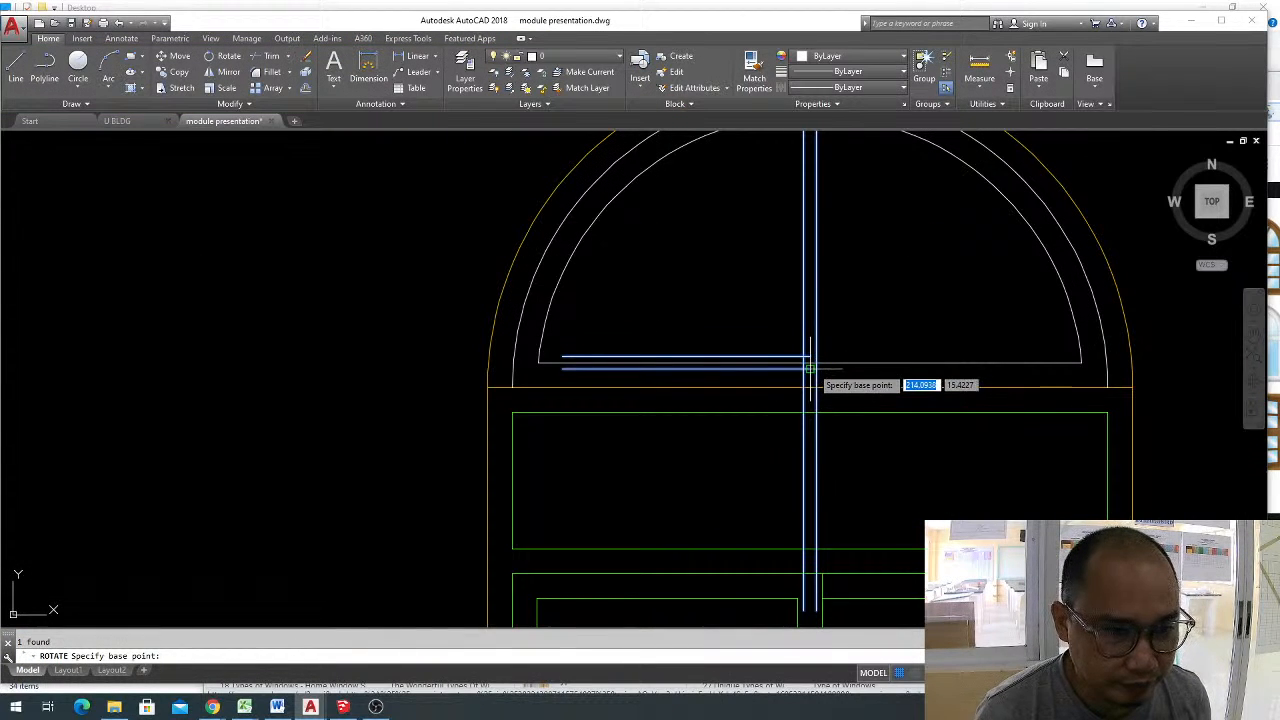
{"action": "left_click", "coordinate": [810, 365]}
{"action": "scroll", "coordinate": [835, 385], "scroll_direction": "down", "scroll_amount": 2}
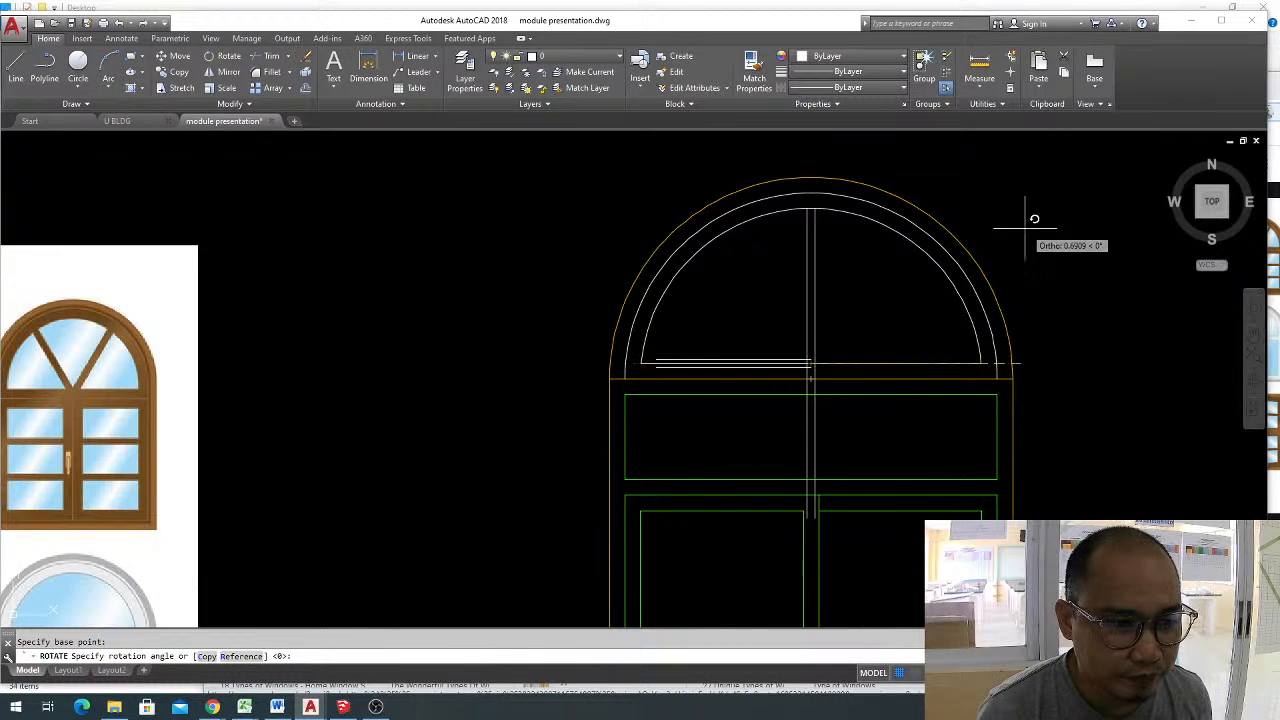
{"action": "left_click", "coordinate": [891, 572]}
{"action": "key", "text": "Escape"}
Move the divider array straight up so its lower horizontal line sits on the inner semicircle's base line.
{"action": "left_click", "coordinate": [812, 315]}
{"action": "left_click", "coordinate": [790, 302]}
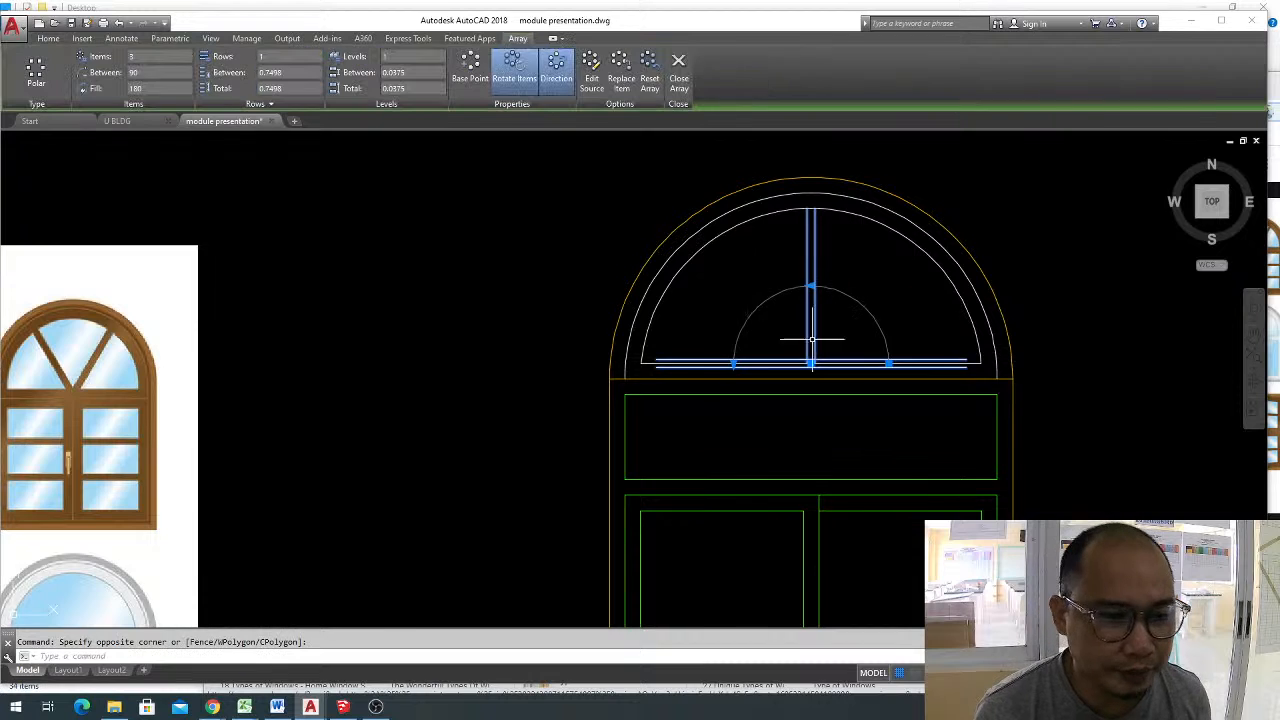
{"action": "middle_click_drag", "start_coordinate": [811, 336], "coordinate": [802, 421]}
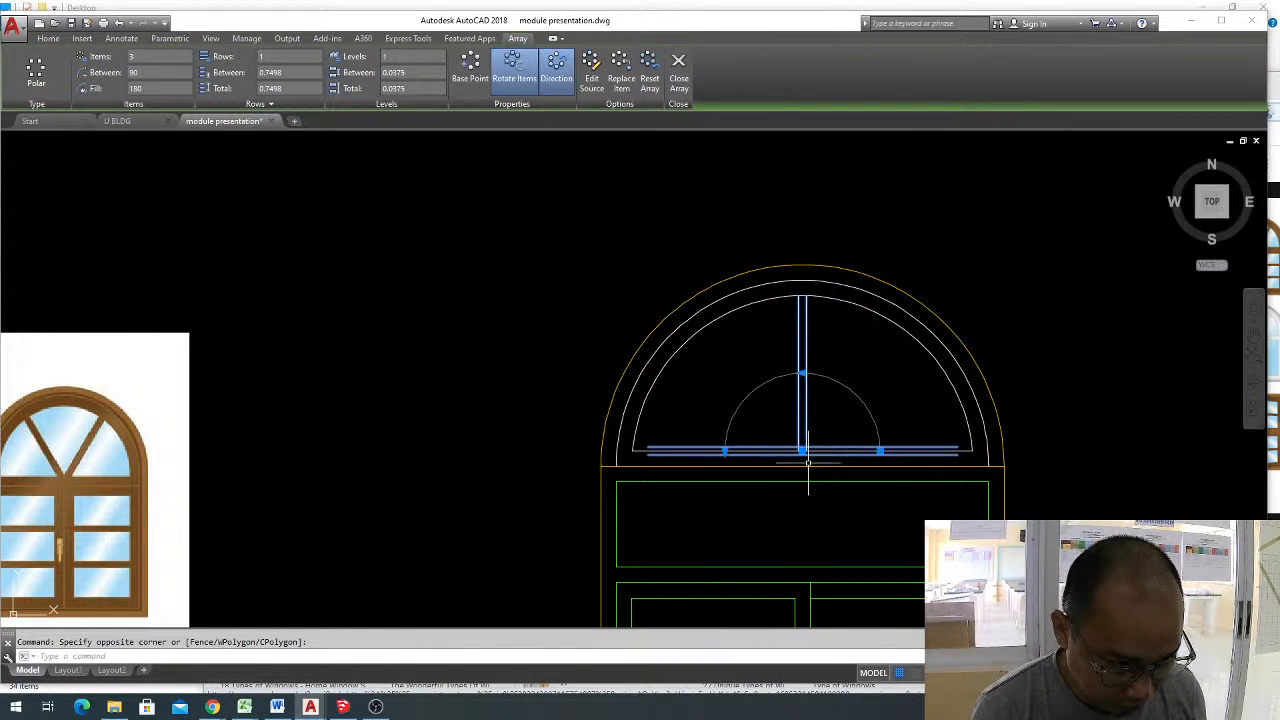
{"action": "type", "text": "m"}
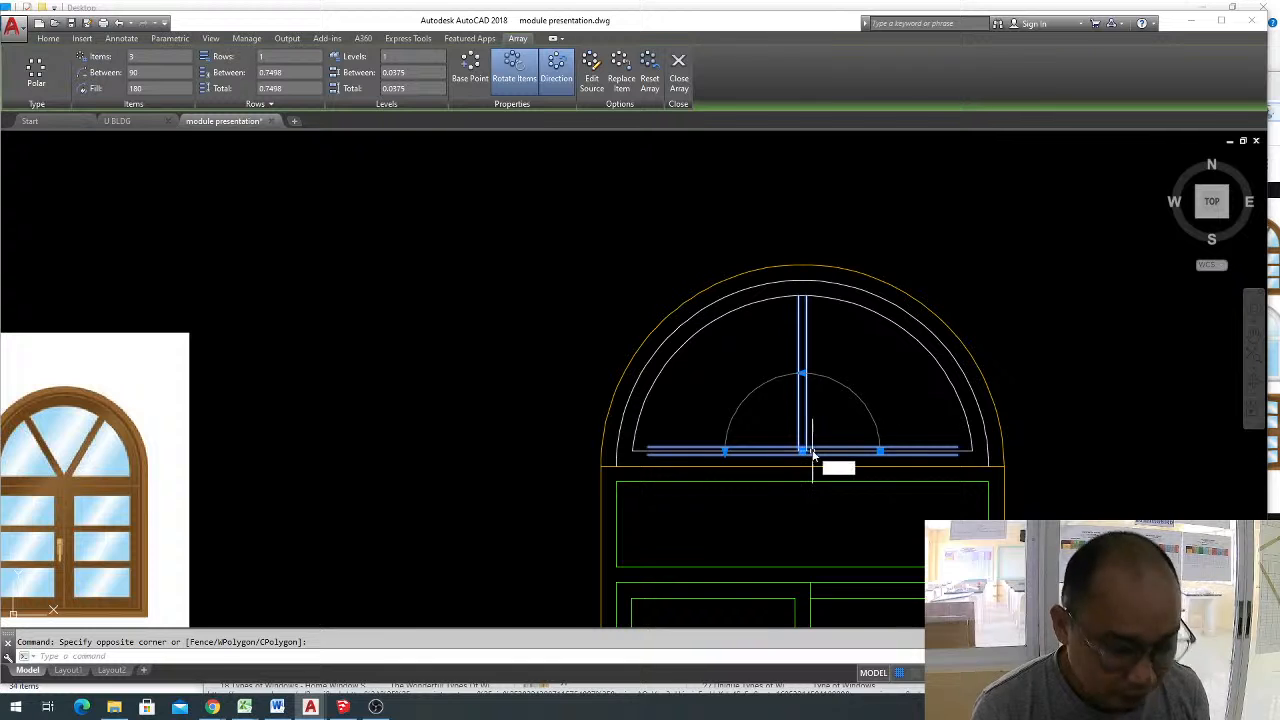
{"action": "key", "text": "Return"}
{"action": "scroll", "coordinate": [800, 455], "scroll_direction": "up", "scroll_amount": 5}
{"action": "left_click", "coordinate": [794, 453]}
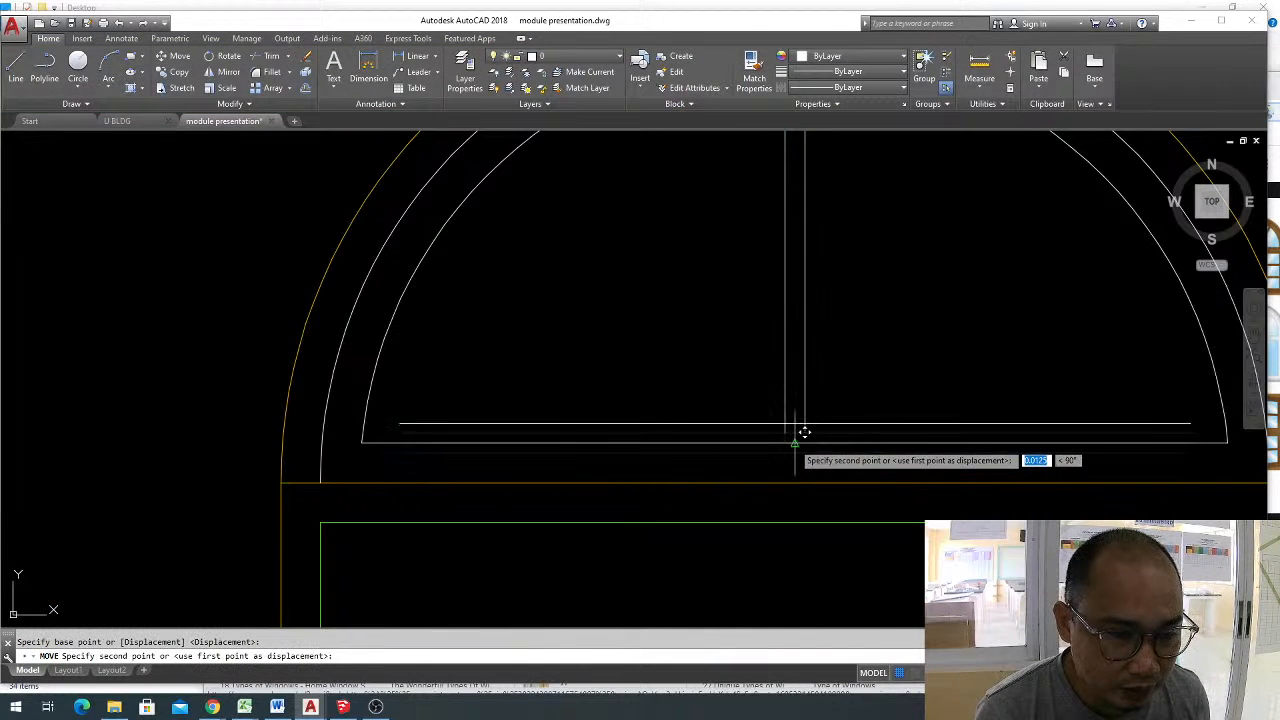
{"action": "scroll", "coordinate": [833, 382], "scroll_direction": "down", "scroll_amount": 5}
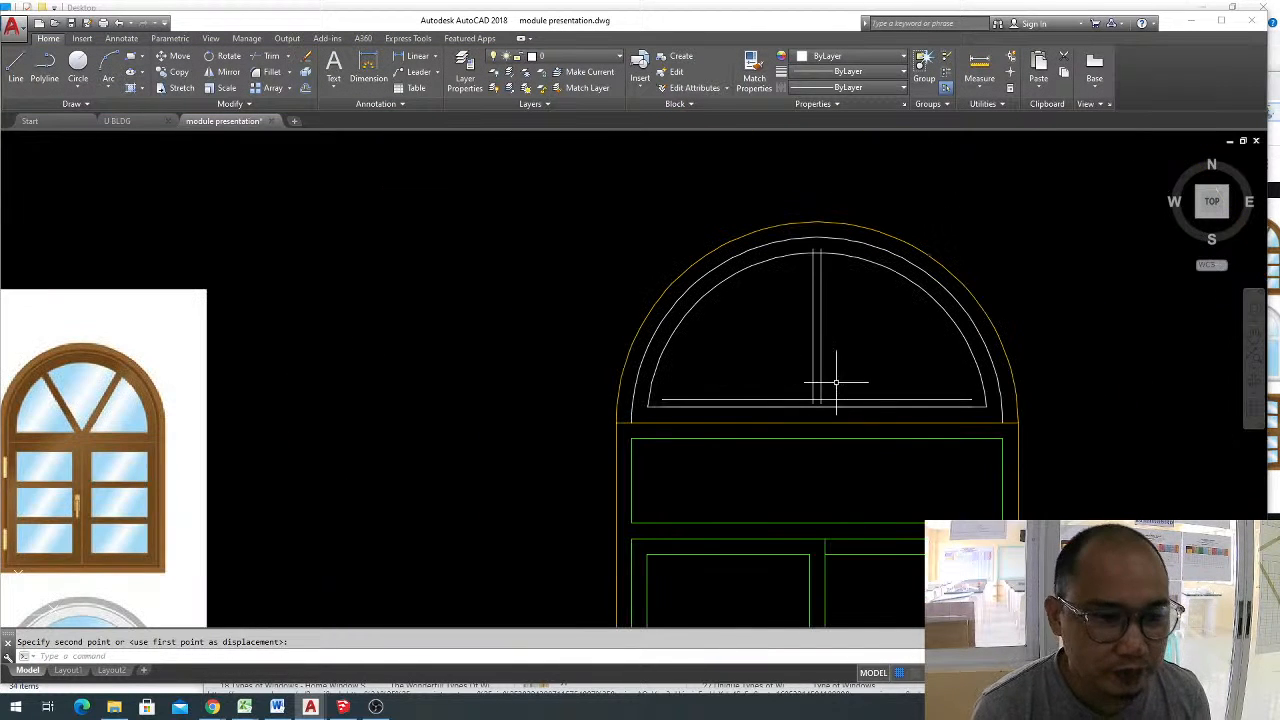
{"action": "left_click", "coordinate": [848, 379]}
{"action": "left_click", "coordinate": [808, 349]}
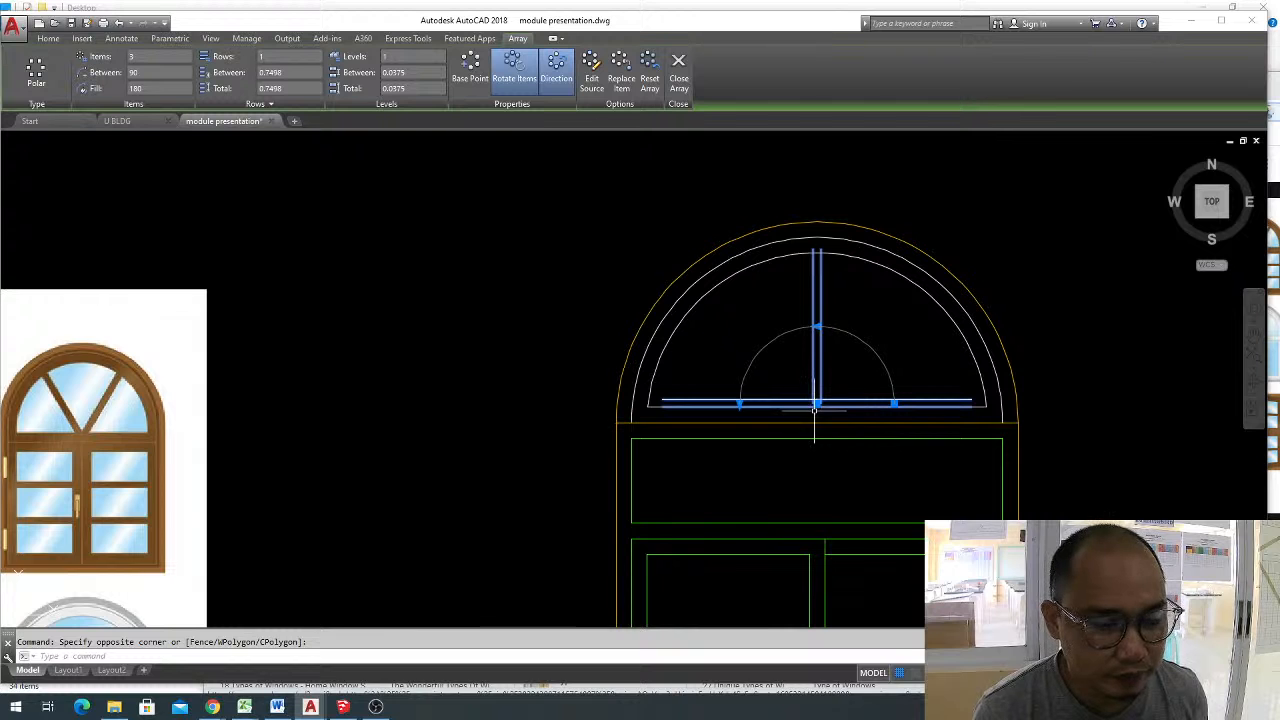
{"action": "key", "text": "Escape"}
{"action": "left_click", "coordinate": [859, 353]}
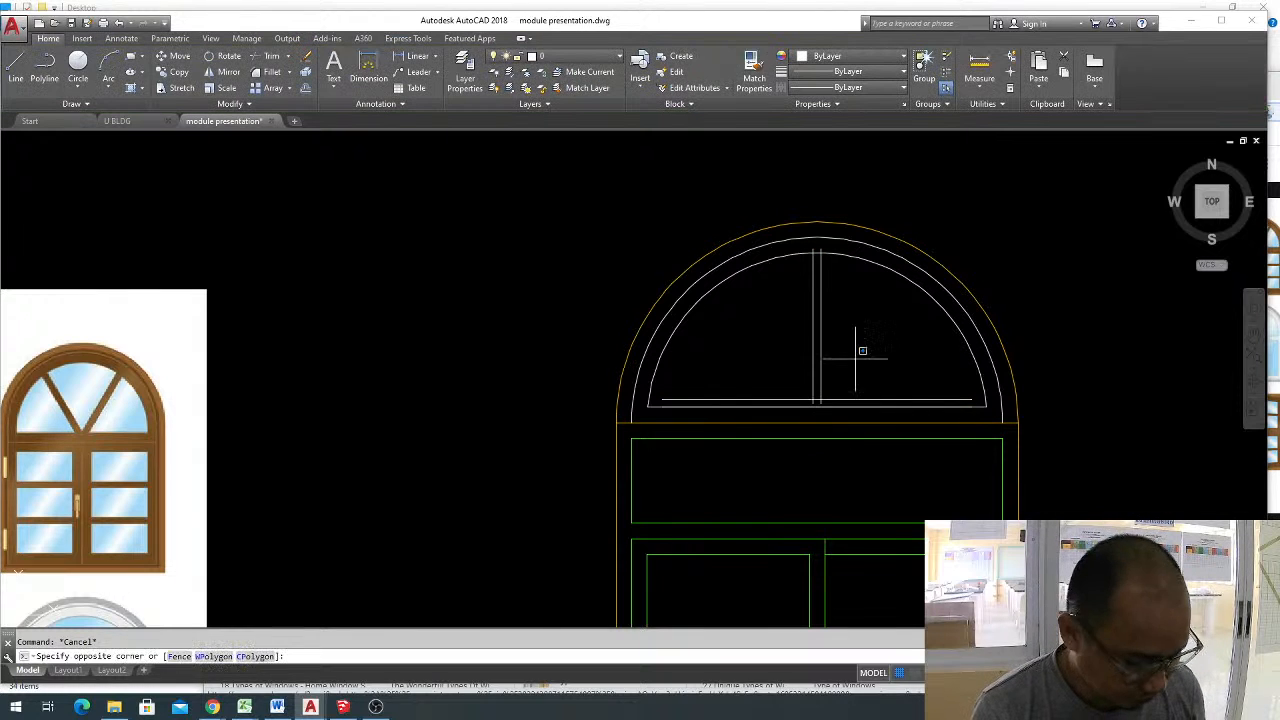
{"action": "left_click", "coordinate": [829, 346]}
{"action": "type", "text": "x"}
{"action": "key", "text": "Return"}
{"action": "key", "text": "Escape"}
{"action": "type", "text": "ex"}
{"action": "key", "text": "Return"}
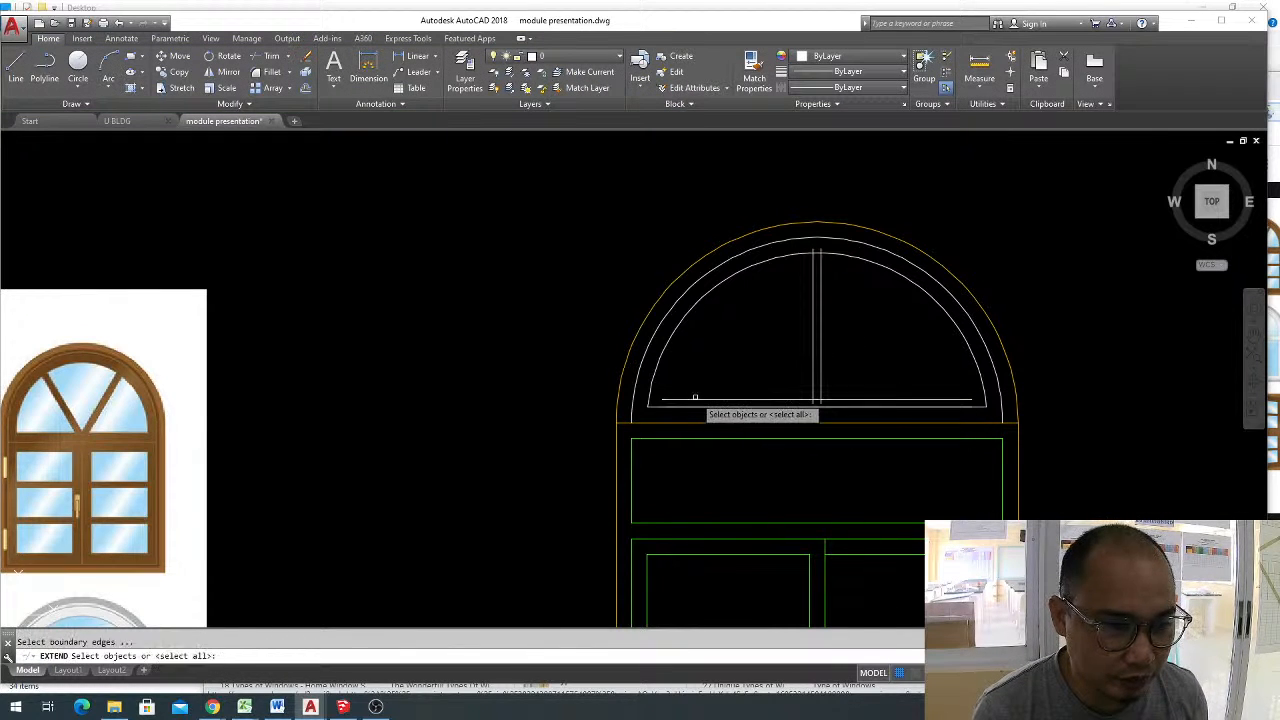
{"action": "key", "text": "Return"}
{"action": "key", "text": "Escape"}
Explode the divider array into separate lines.
{"action": "left_click", "coordinate": [690, 399]}
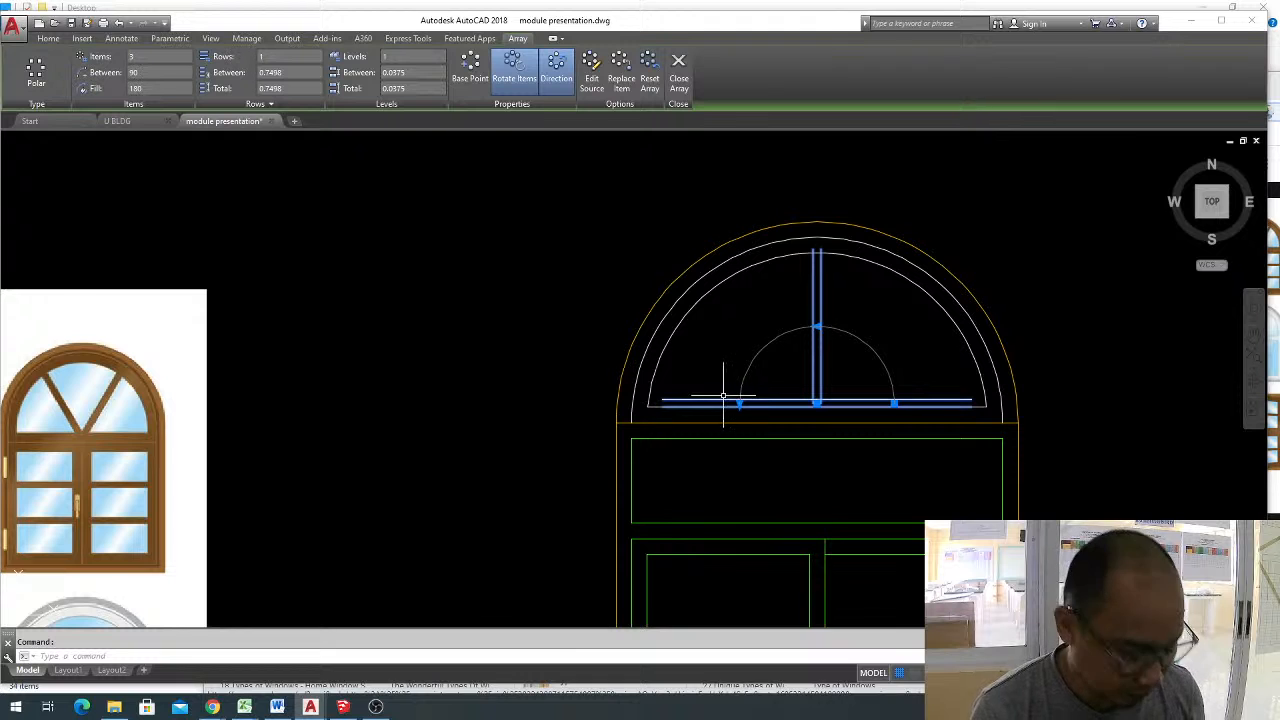
{"action": "type", "text": "x"}
{"action": "key", "text": "Return"}
{"action": "left_click", "coordinate": [843, 373]}
{"action": "left_click", "coordinate": [790, 359]}
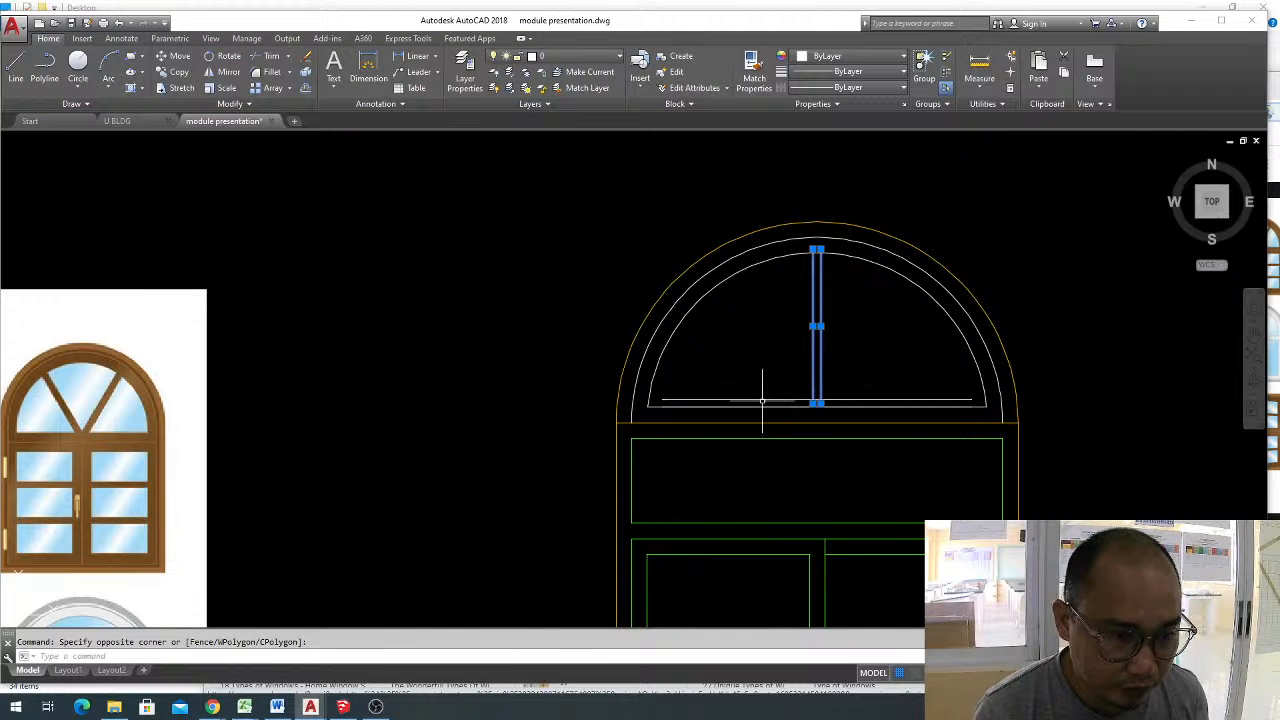
{"action": "left_click", "coordinate": [762, 400]}
{"action": "key", "text": "Escape"}
Extend the upper horizontal divider line at both ends to the inner arch.
{"action": "type", "text": "ex"}
{"action": "key", "text": "Return"}
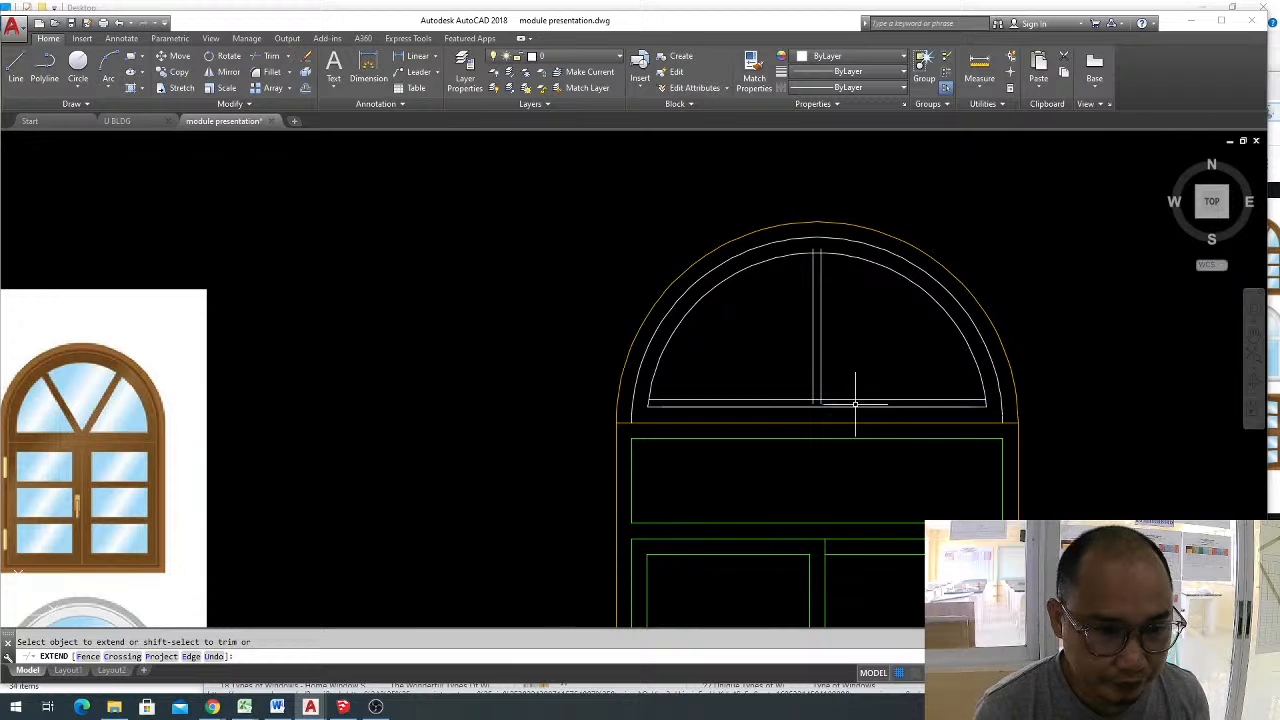
{"action": "key", "text": "Escape"}
Trim the horizontal line between the two vertical dividers and the divider ends projecting past the horizontal line and the inner arch.
{"action": "type", "text": "tr"}
{"action": "key", "text": "Return"}
{"action": "scroll", "coordinate": [823, 400], "scroll_direction": "up", "scroll_amount": 5}
{"action": "left_click", "coordinate": [800, 404]}
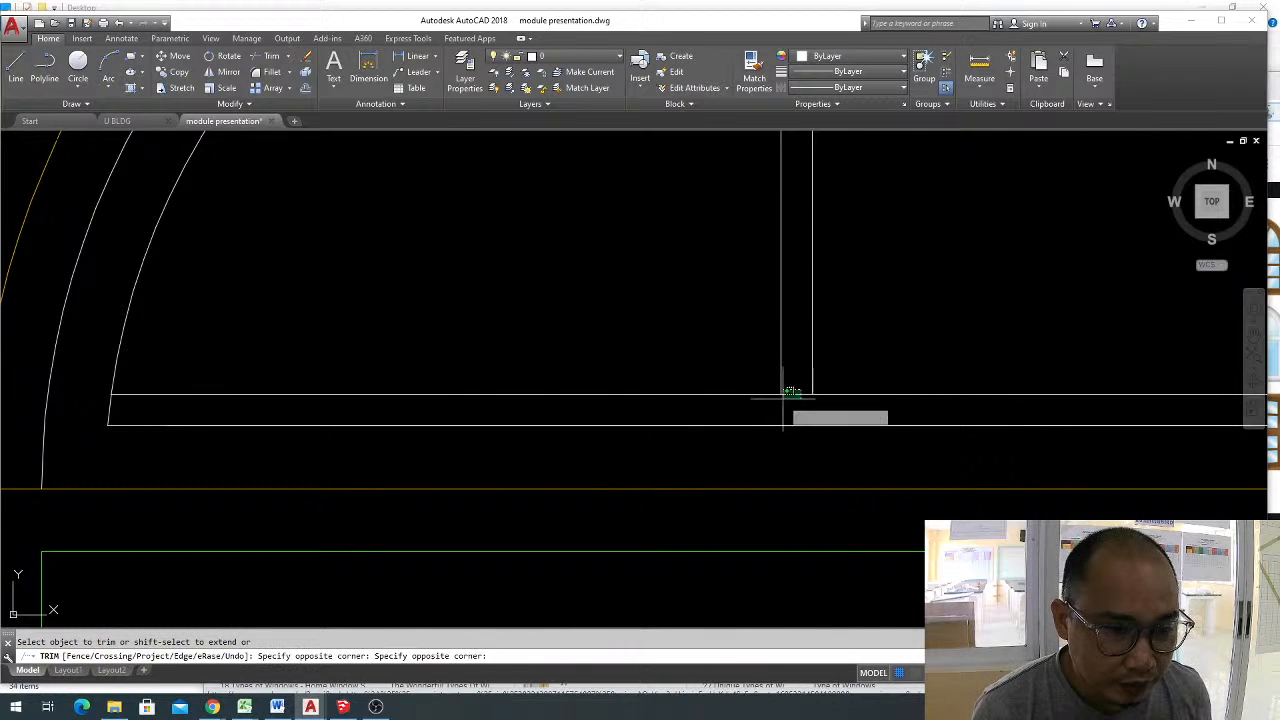
{"action": "left_click", "coordinate": [781, 394]}
{"action": "key", "text": "ctrl+z"}
{"action": "scroll", "coordinate": [798, 400], "scroll_direction": "down", "scroll_amount": 6}
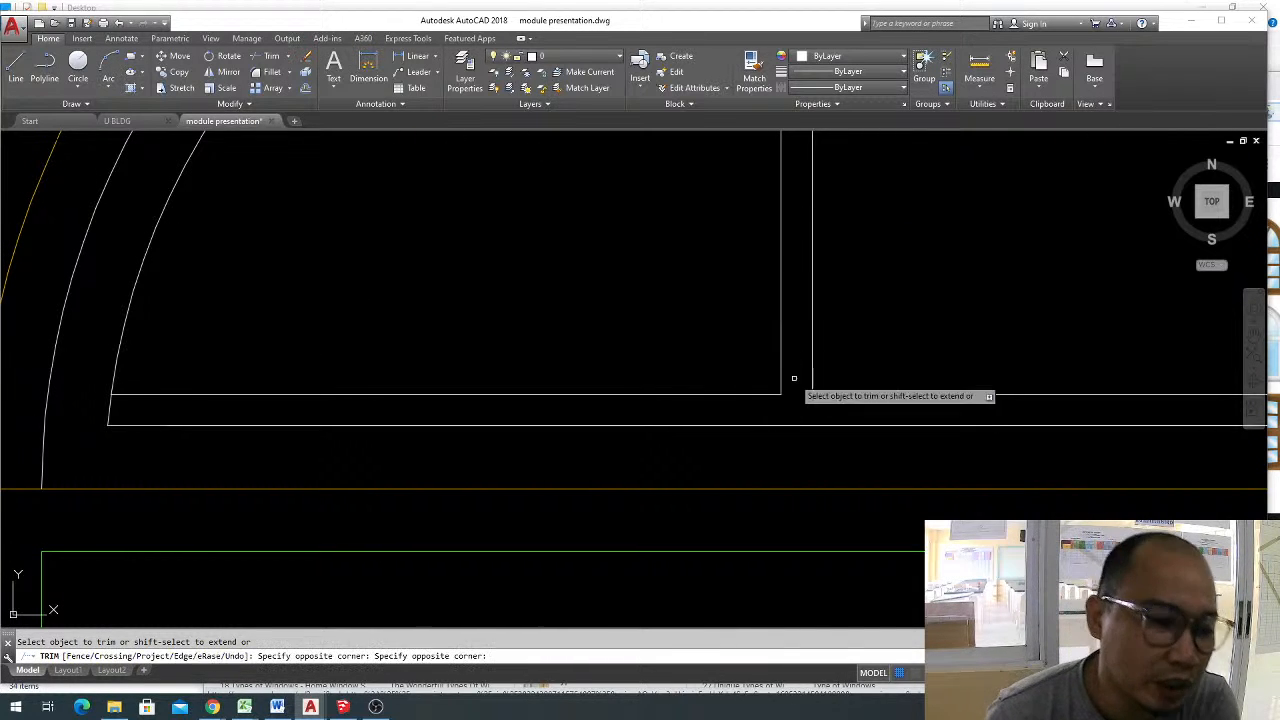
{"action": "scroll", "coordinate": [834, 271], "scroll_direction": "up", "scroll_amount": 6}
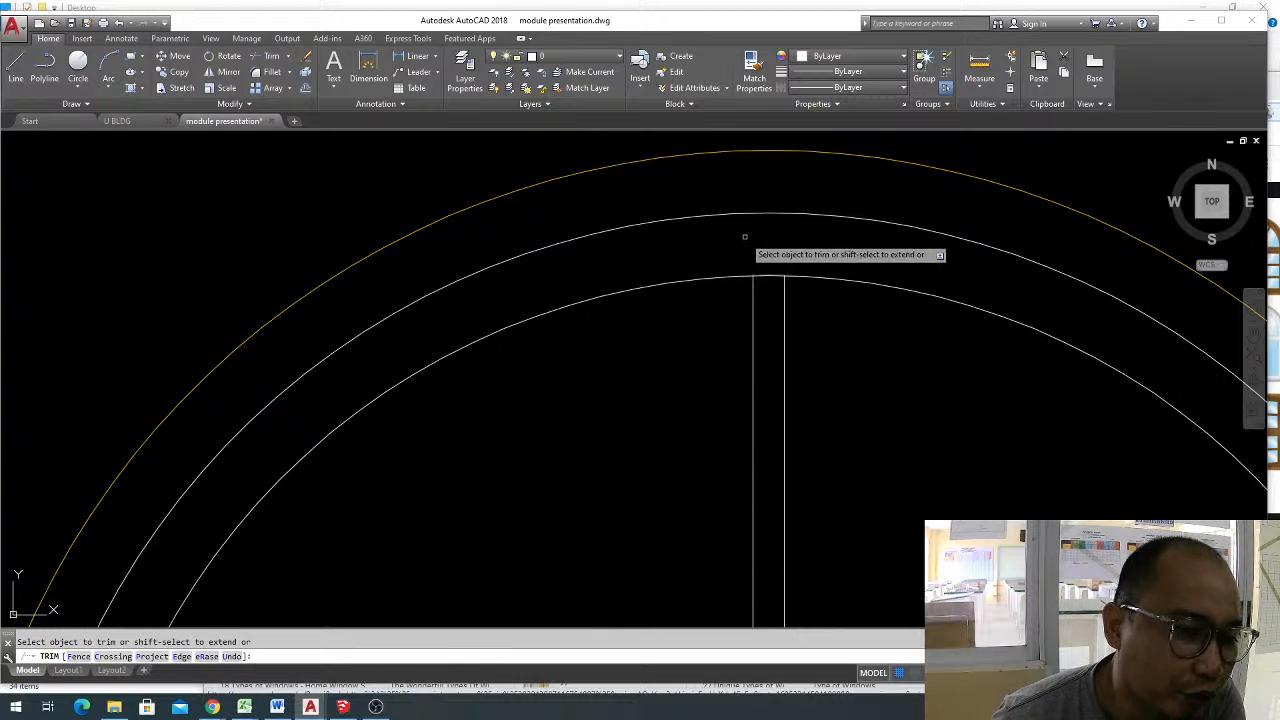
{"action": "scroll", "coordinate": [790, 280], "scroll_direction": "down", "scroll_amount": 6}
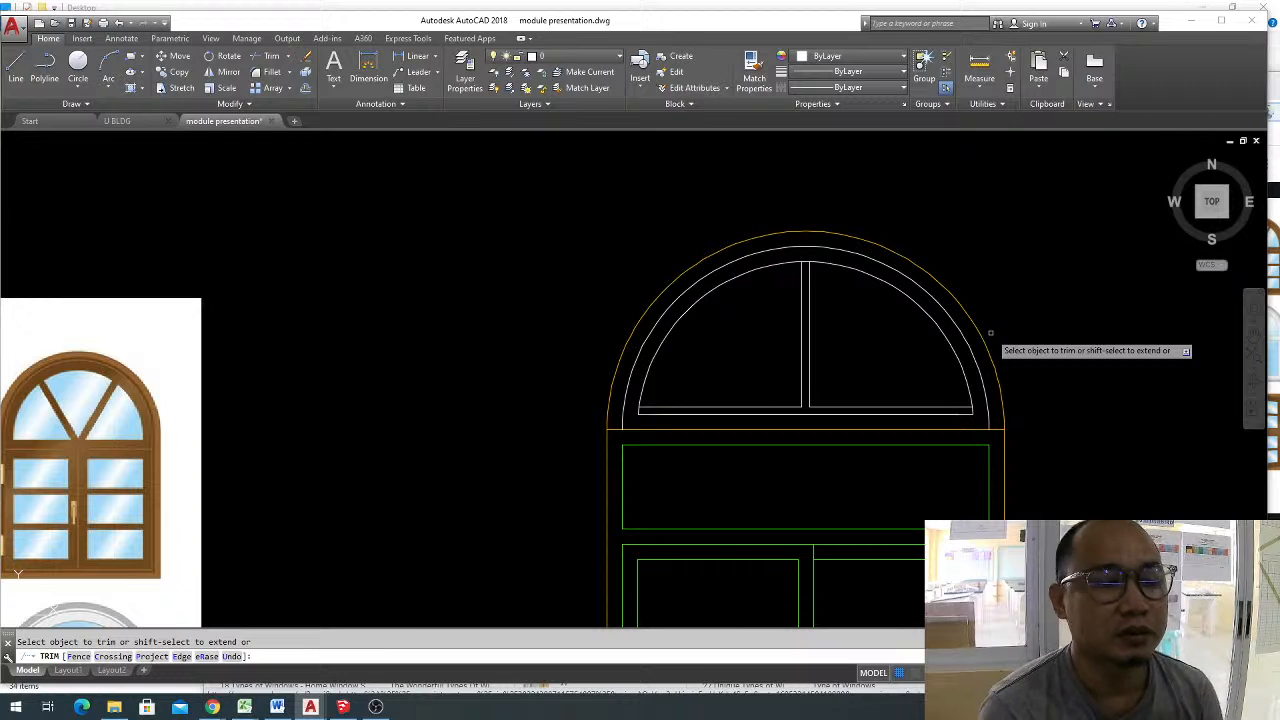
{"action": "key", "text": "Return"}
{"action": "scroll", "coordinate": [761, 356], "scroll_direction": "down", "scroll_amount": 4}
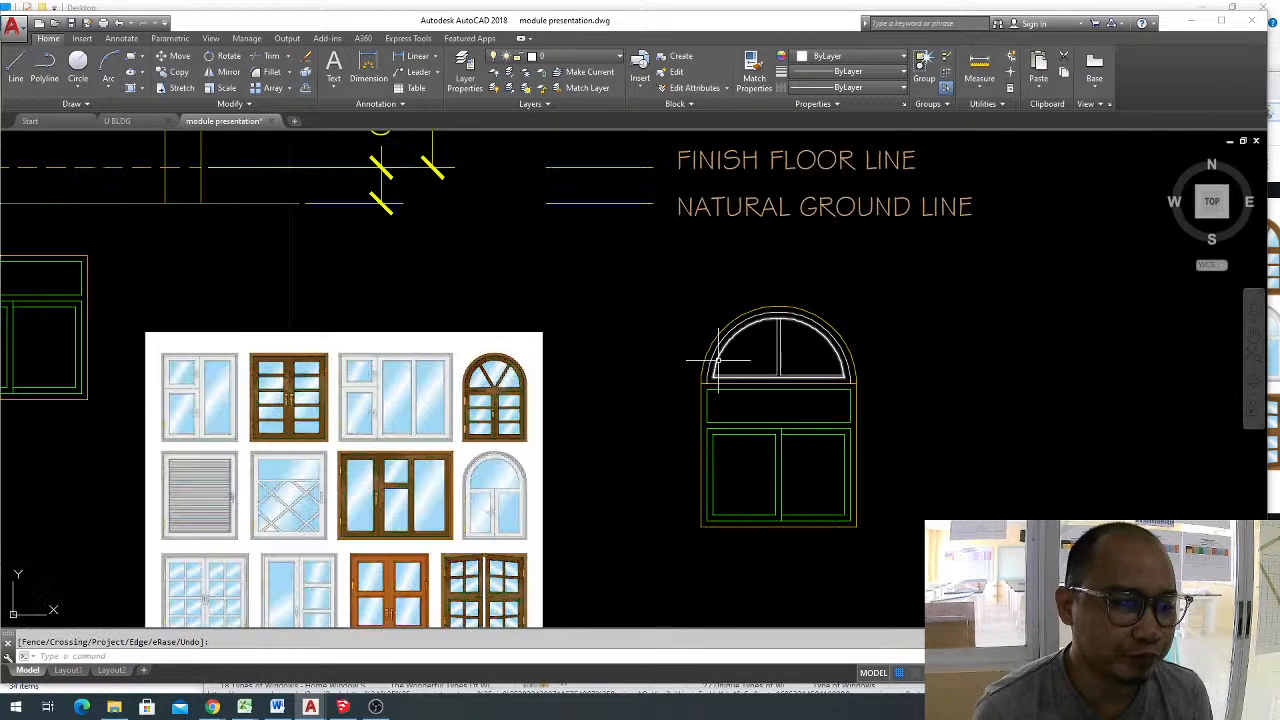
{"action": "middle_click_drag", "start_coordinate": [735, 360], "coordinate": [862, 328]}
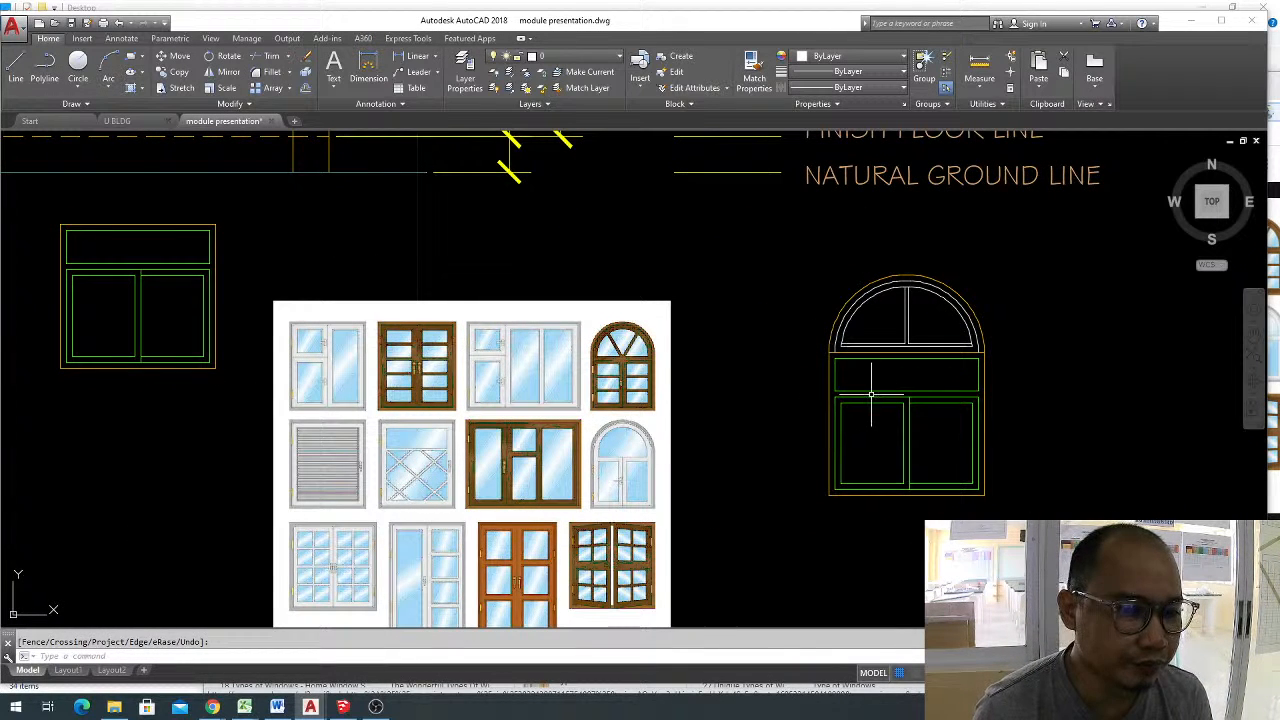
{"action": "scroll", "coordinate": [914, 312], "scroll_direction": "up", "scroll_amount": 2}
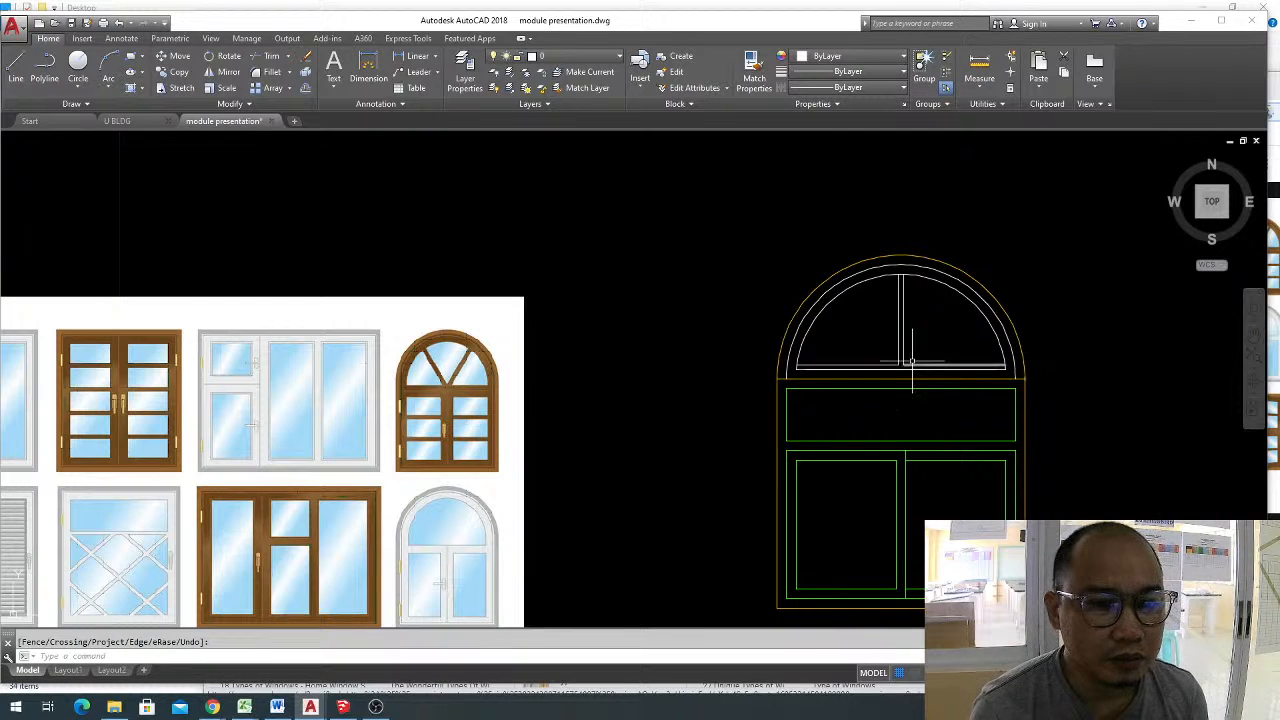
{"action": "left_click", "coordinate": [929, 323]}
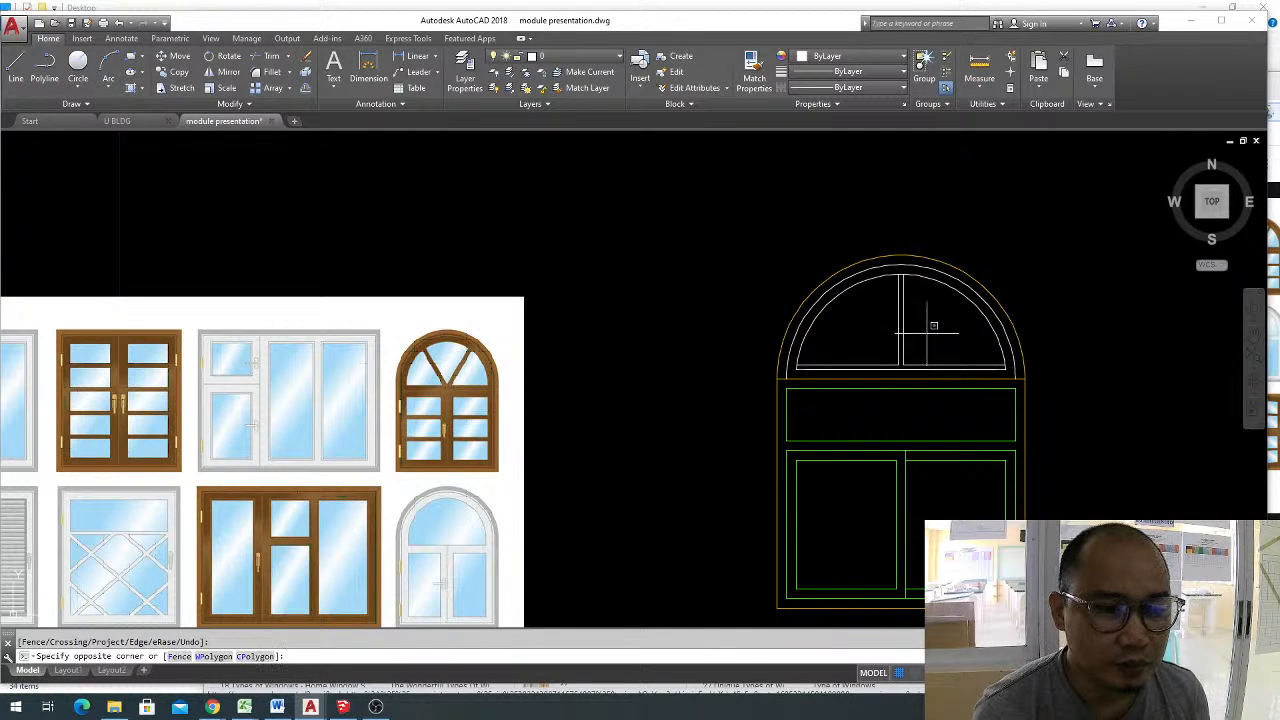
{"action": "left_click", "coordinate": [877, 383]}
{"action": "key", "text": "Escape"}
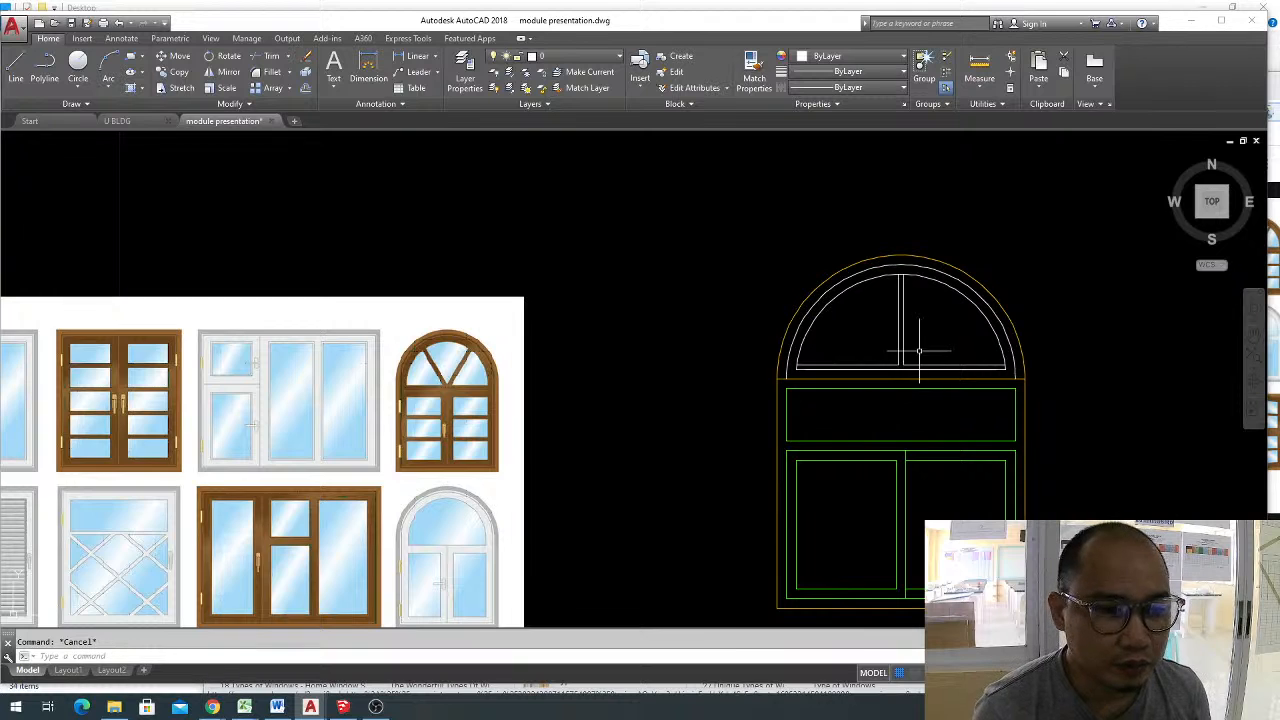
Copy the whole arched window horizontally about 1.9 units to its right.
{"action": "middle_click_drag", "start_coordinate": [756, 260], "coordinate": [558, 226]}
{"action": "left_click", "coordinate": [516, 187]}
{"action": "left_click", "coordinate": [922, 588]}
{"action": "middle_click_drag", "start_coordinate": [906, 528], "coordinate": [820, 486]}
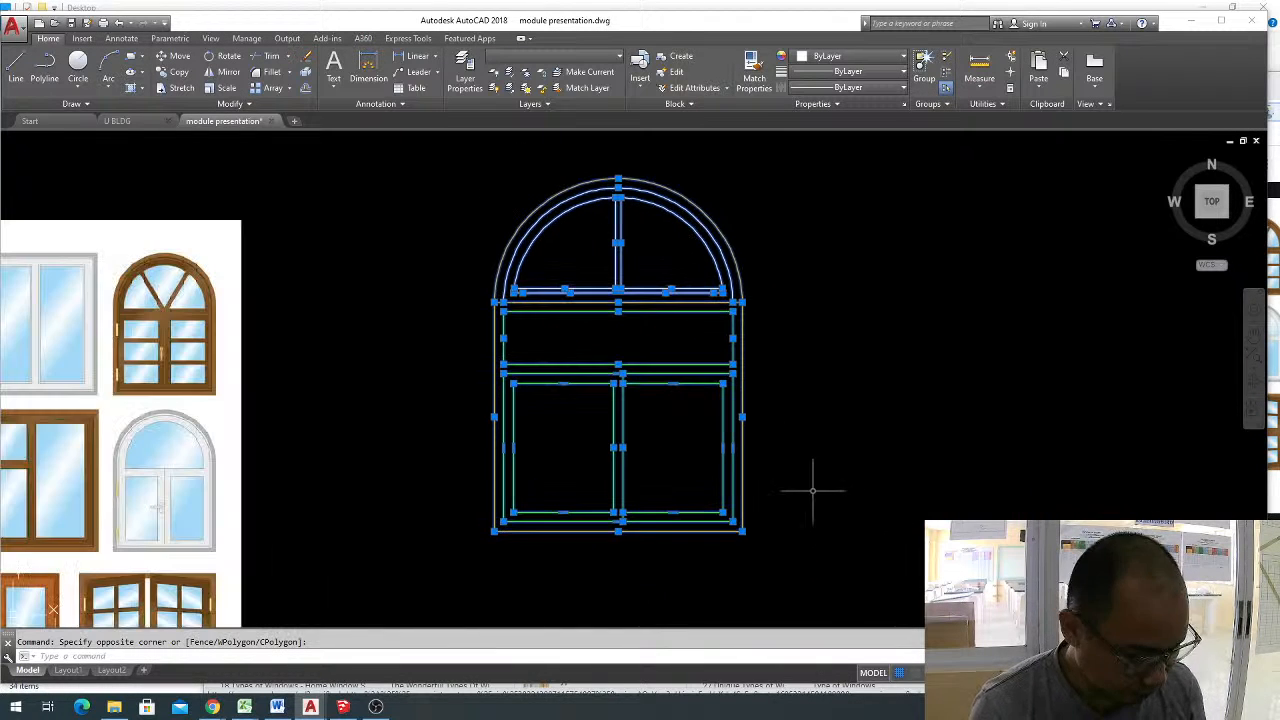
{"action": "type", "text": "co"}
{"action": "key", "text": "Return"}
{"action": "left_click", "coordinate": [674, 419]}
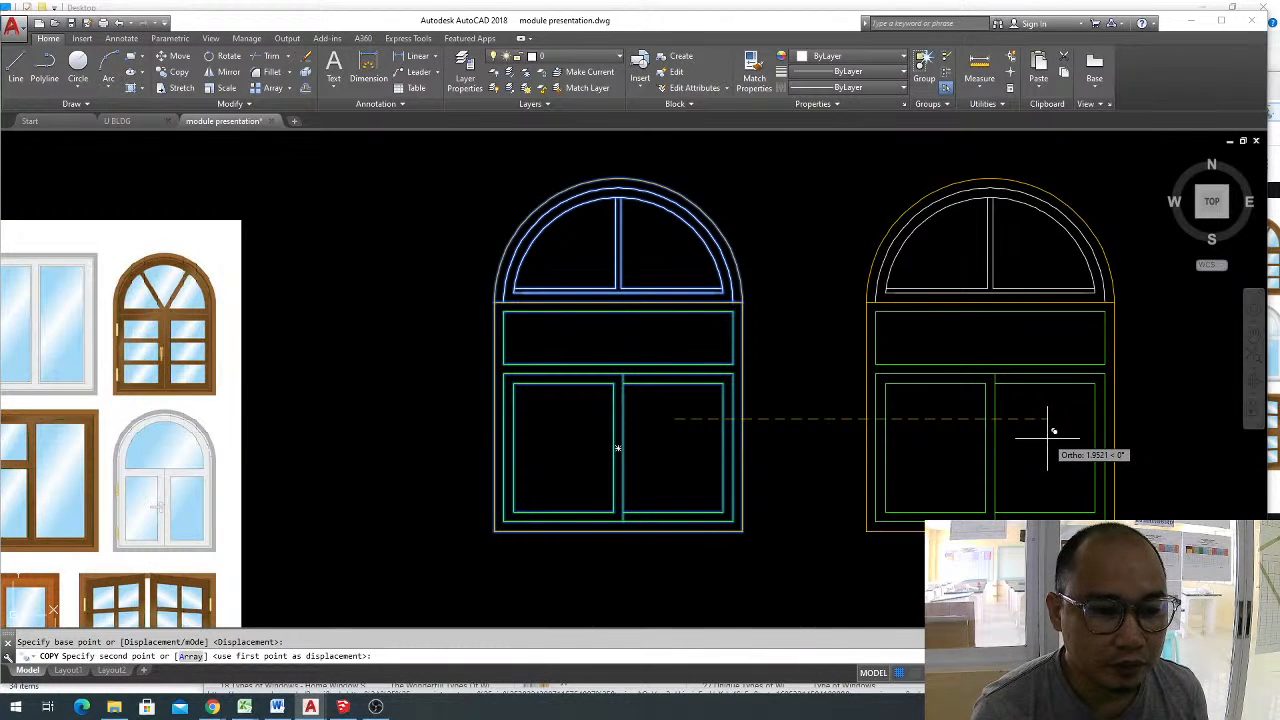
{"action": "left_click", "coordinate": [1033, 435]}
{"action": "key", "text": "Escape"}
Erase the two vertical divider lines inside the copied window's semicircle.
{"action": "scroll", "coordinate": [1002, 261], "scroll_direction": "up", "scroll_amount": 4}
{"action": "left_click", "coordinate": [1012, 263]}
{"action": "left_click", "coordinate": [832, 231]}
{"action": "scroll", "coordinate": [886, 355], "scroll_direction": "down", "scroll_amount": 2}
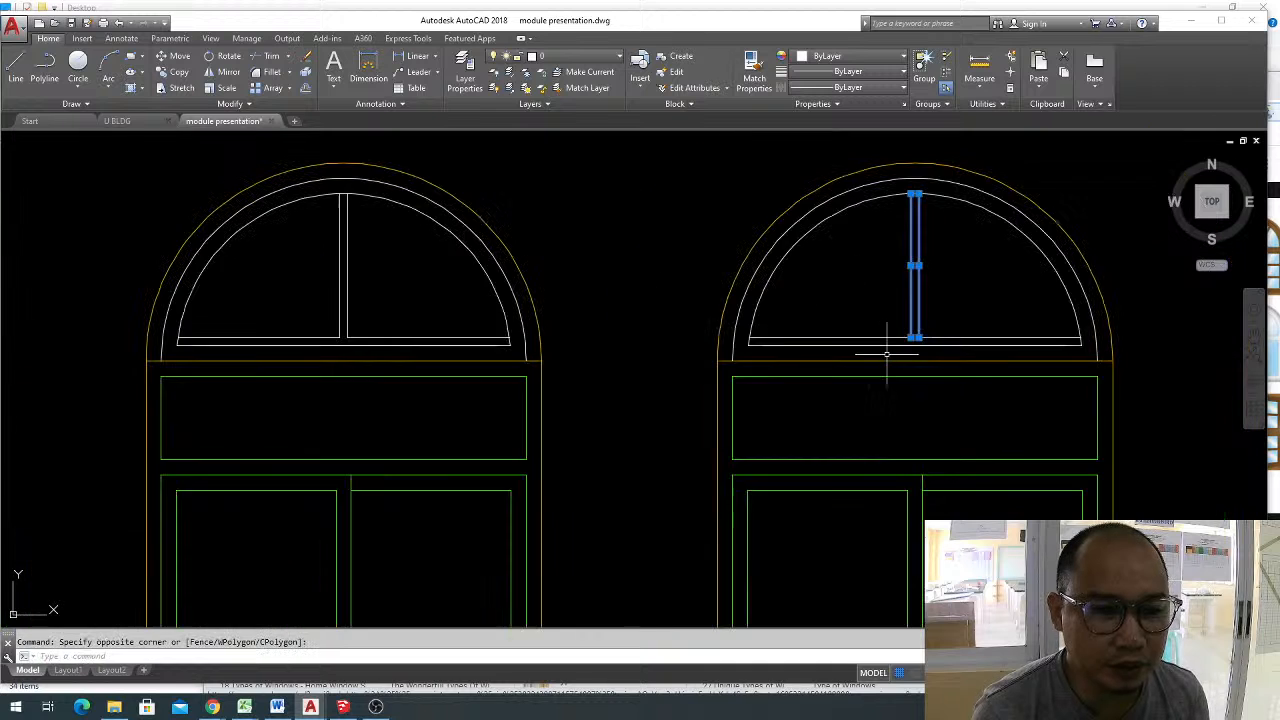
{"action": "middle_click_drag", "start_coordinate": [915, 346], "coordinate": [899, 377]}
{"action": "scroll", "coordinate": [899, 377], "scroll_direction": "up", "scroll_amount": 2}
{"action": "type", "text": "e"}
{"action": "key", "text": "Return"}
Erase the two horizontal line pieces just above the base line of the copied window's semicircle.
{"action": "left_click", "coordinate": [943, 368]}
{"action": "left_click", "coordinate": [874, 332]}
{"action": "type", "text": "e"}
{"action": "key", "text": "Return"}
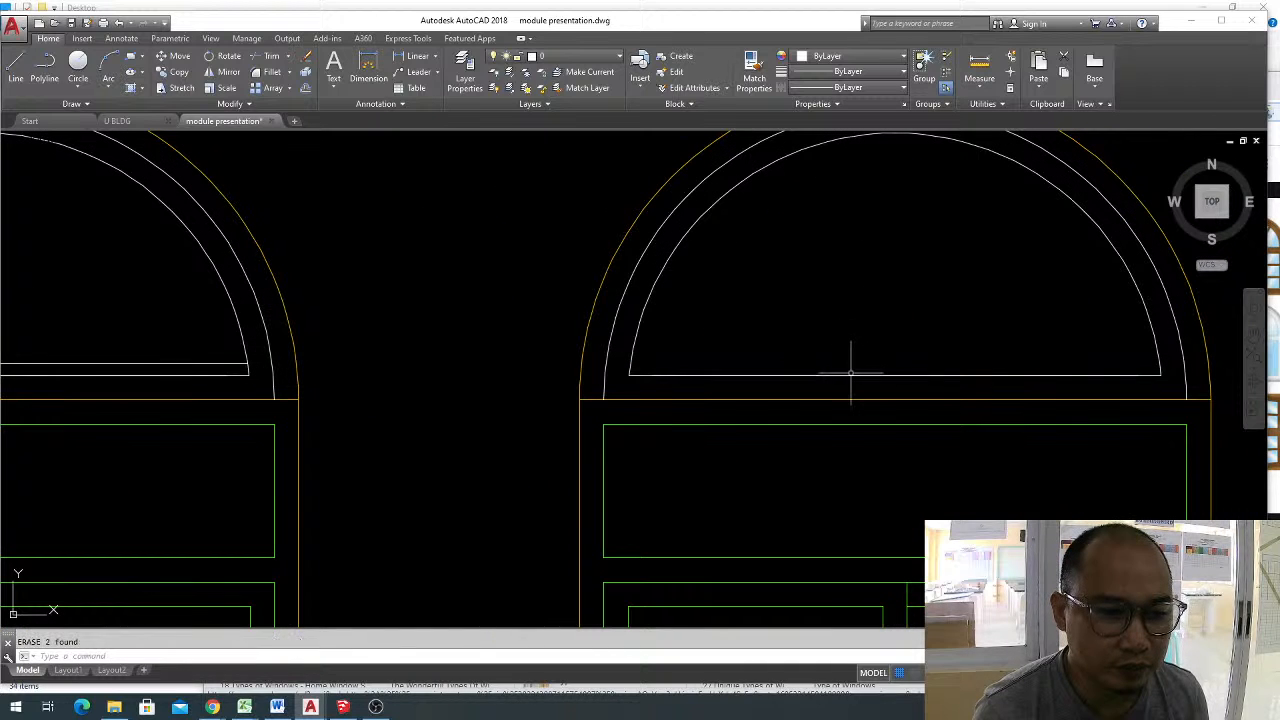
Draw a vertical double line from the base line's midpoint to the crown of the copied window's inner arc.
{"action": "left_click", "coordinate": [849, 376]}
{"action": "scroll", "coordinate": [918, 352], "scroll_direction": "down", "scroll_amount": 4}
{"action": "key", "text": "Escape"}
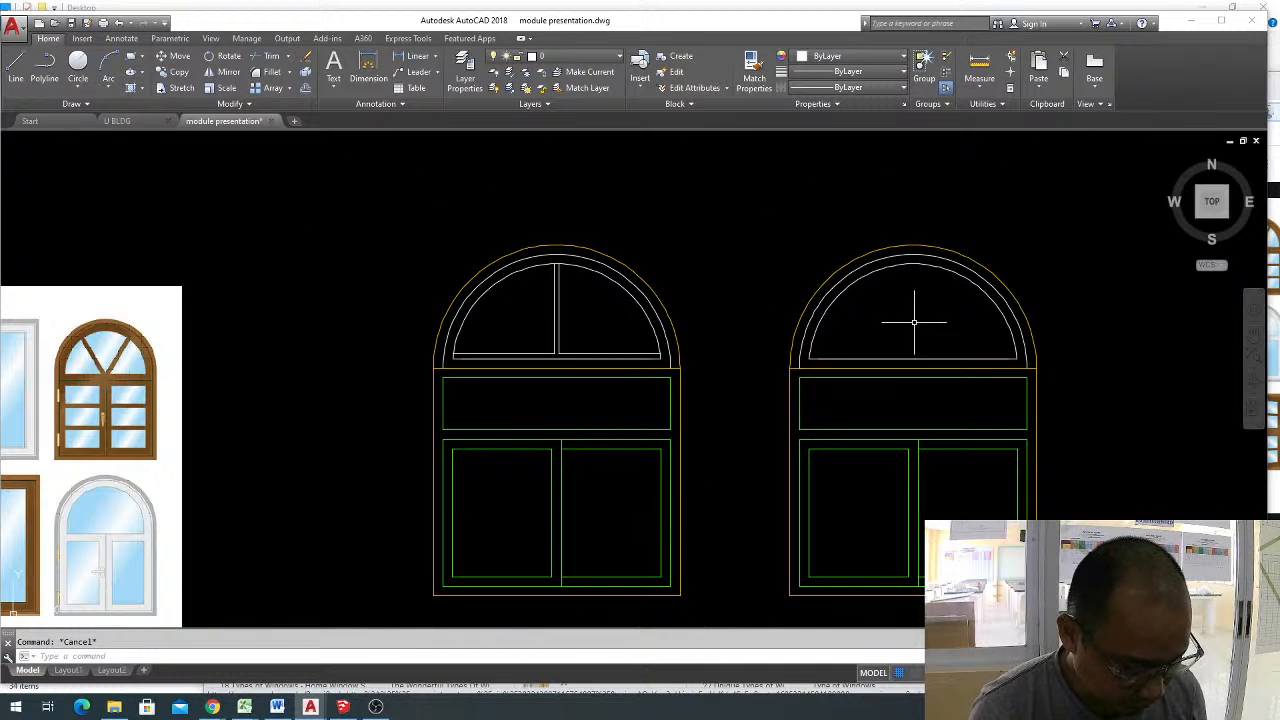
{"action": "type", "text": "ml"}
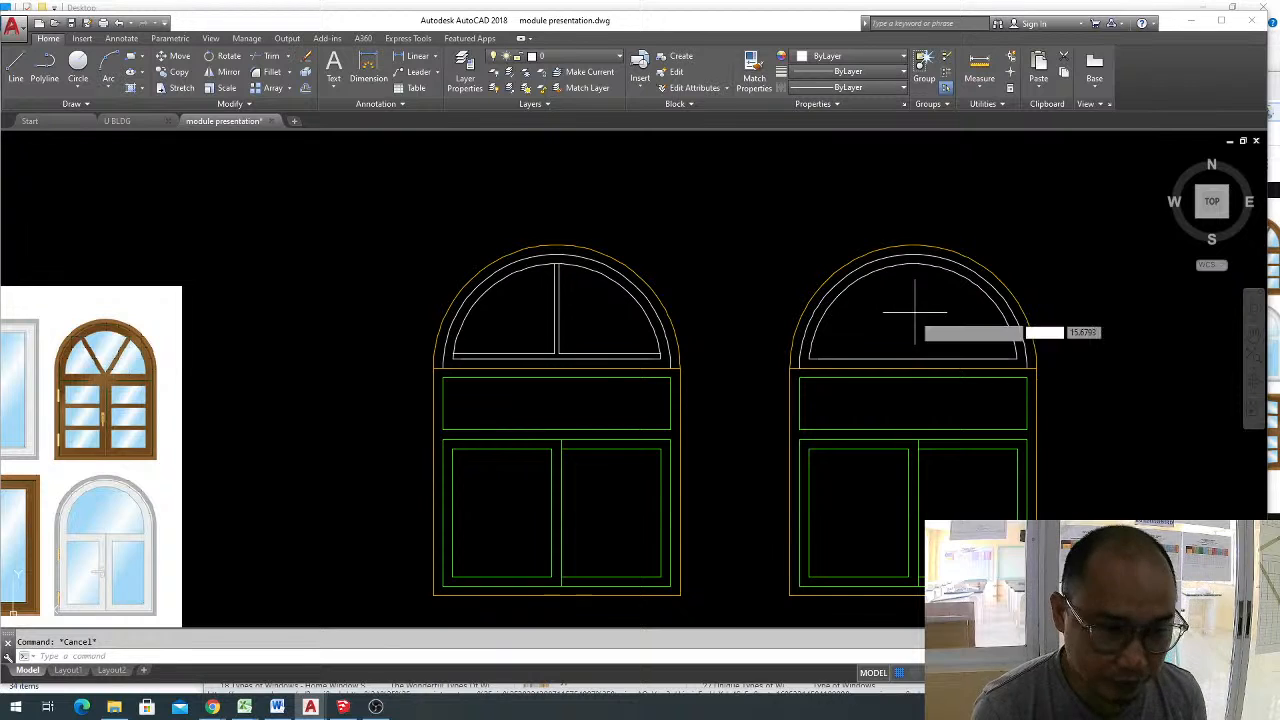
{"action": "key", "text": "Return"}
{"action": "left_click", "coordinate": [913, 358]}
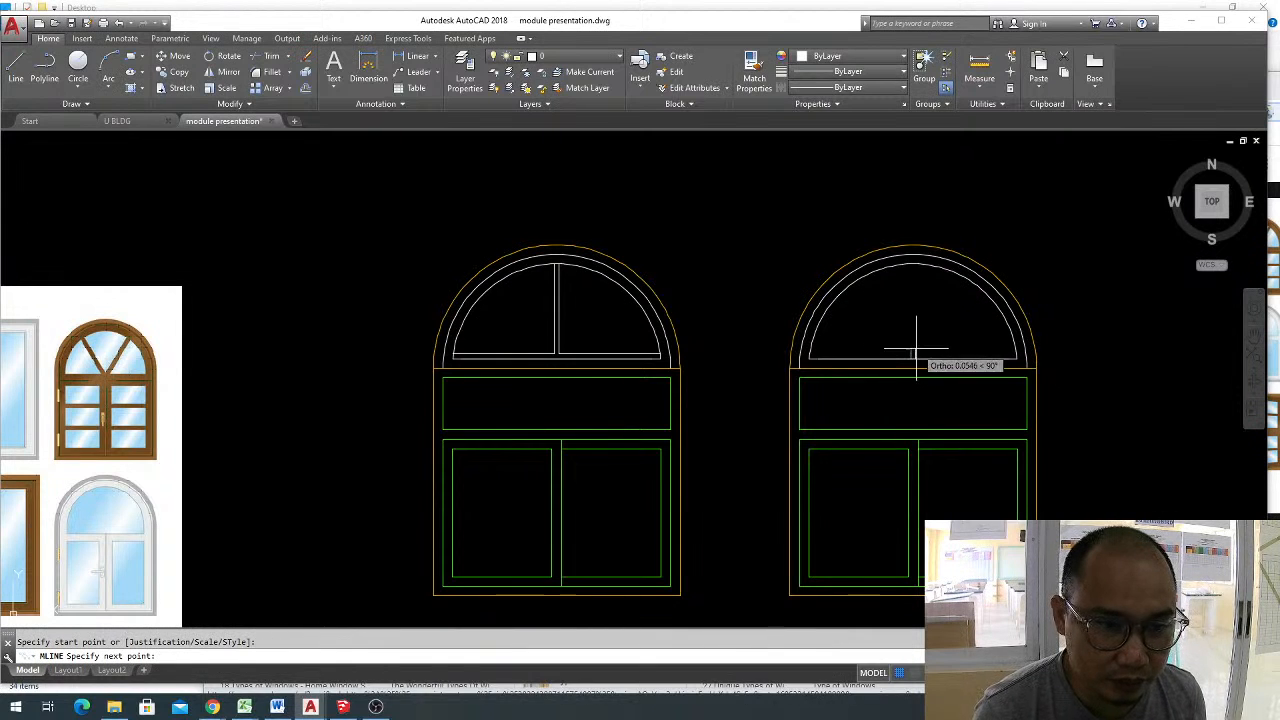
{"action": "left_click", "coordinate": [913, 265]}
{"action": "key", "text": "Escape"}
Explode the inner semicircle outline of the copied window into a separate arc and base line.
{"action": "left_click", "coordinate": [950, 262]}
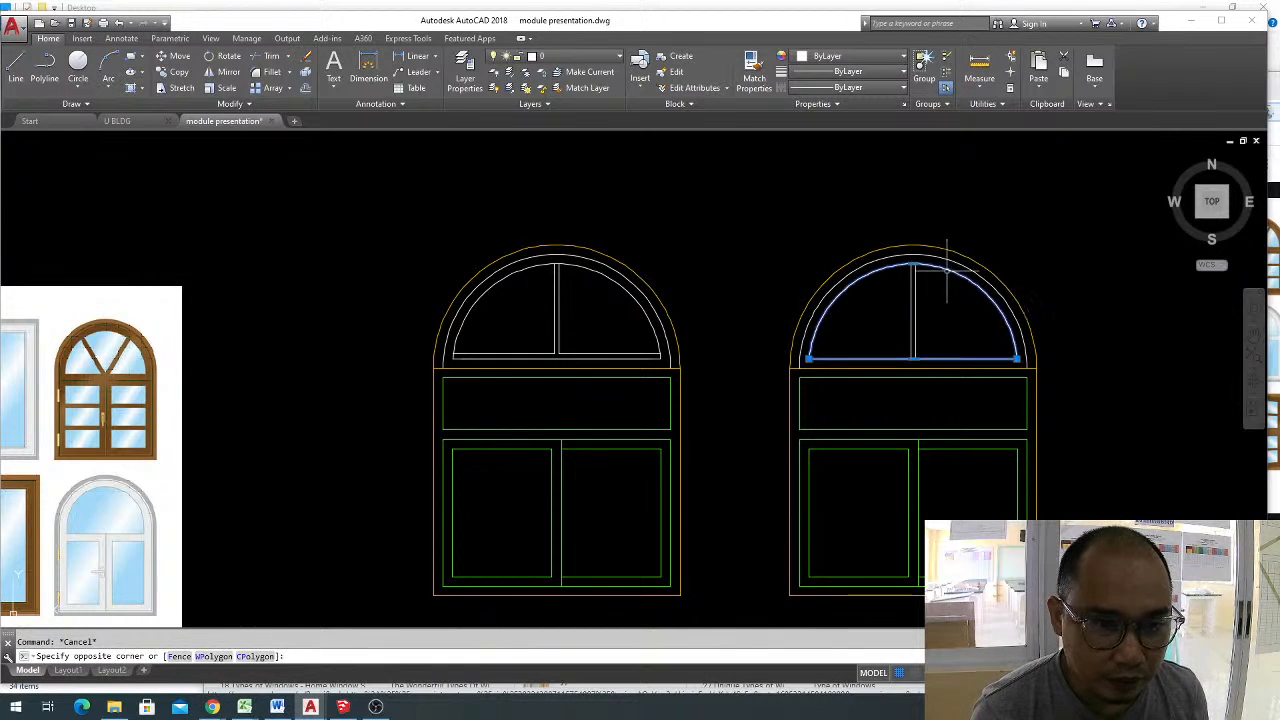
{"action": "left_click", "coordinate": [951, 277]}
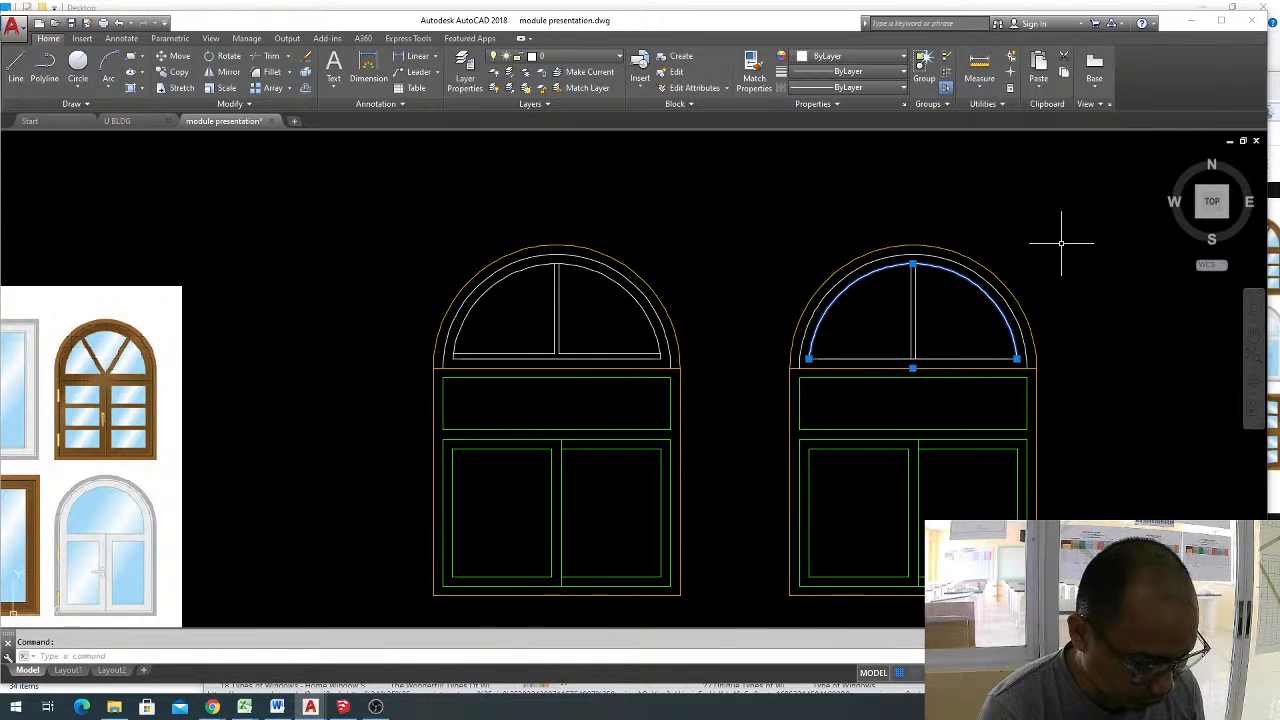
{"action": "key", "text": "Escape"}
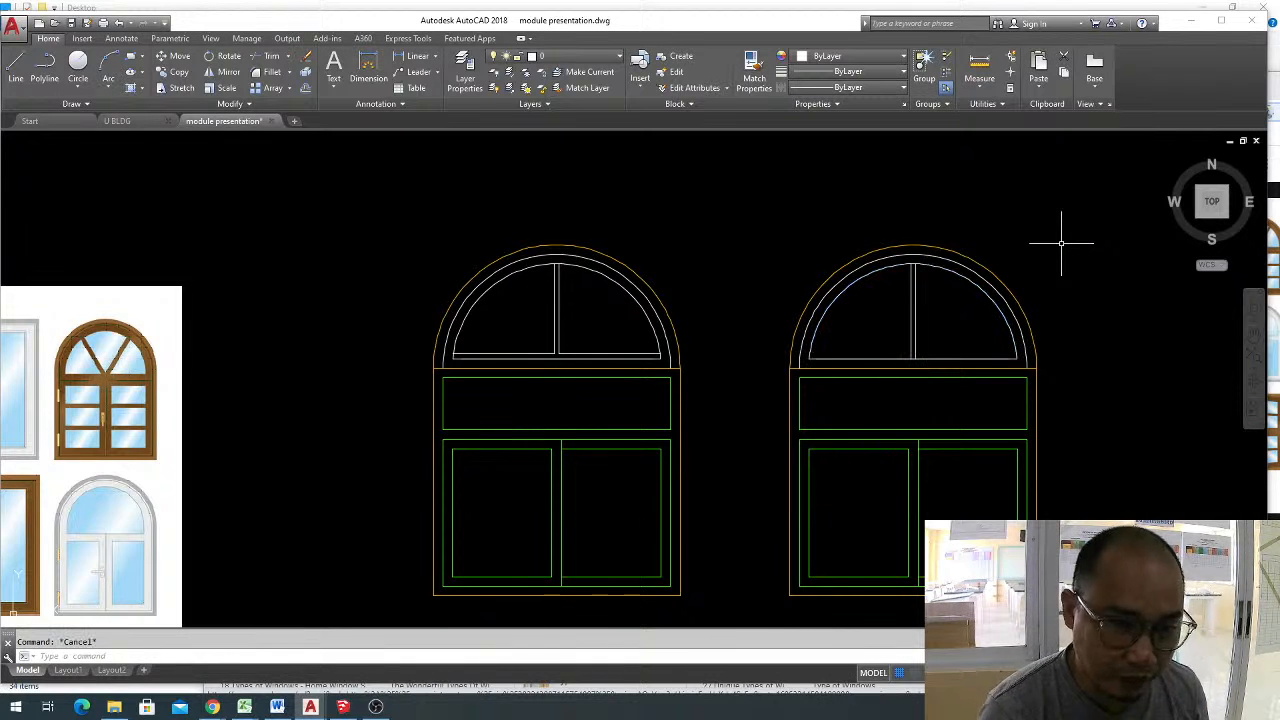
{"action": "left_click", "coordinate": [965, 278]}
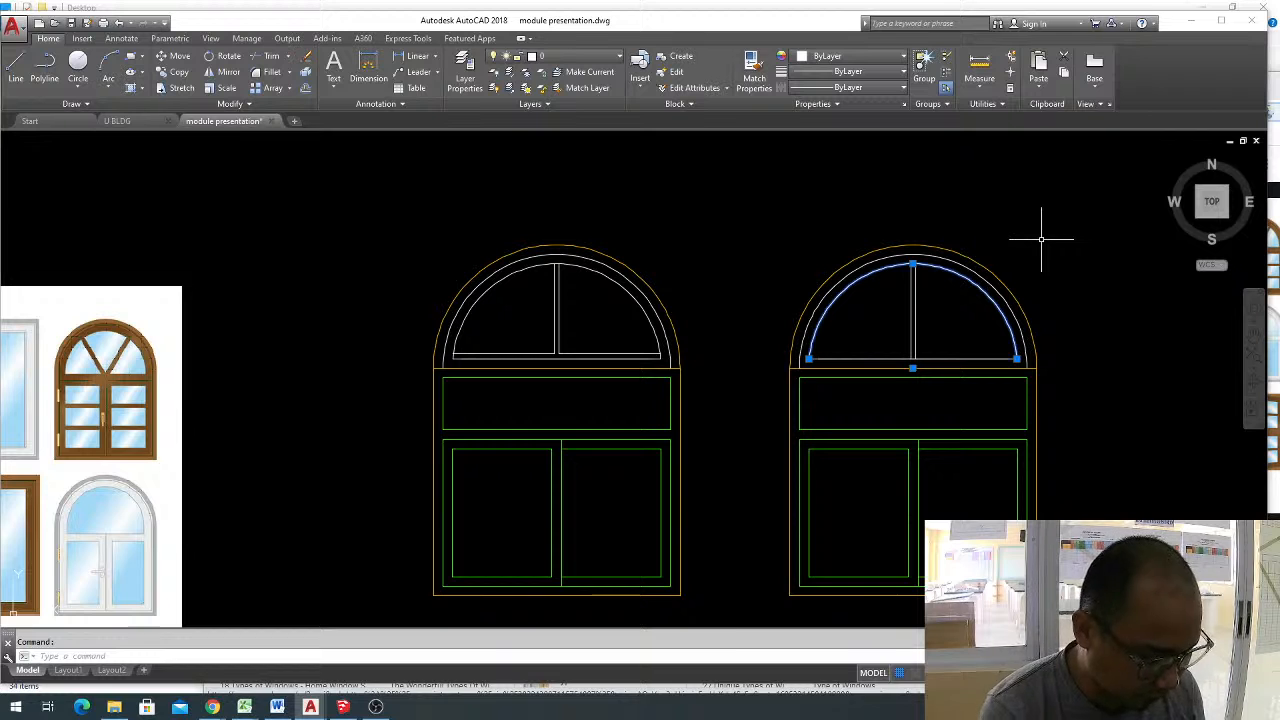
{"action": "type", "text": "div"}
{"action": "key", "text": "Return"}
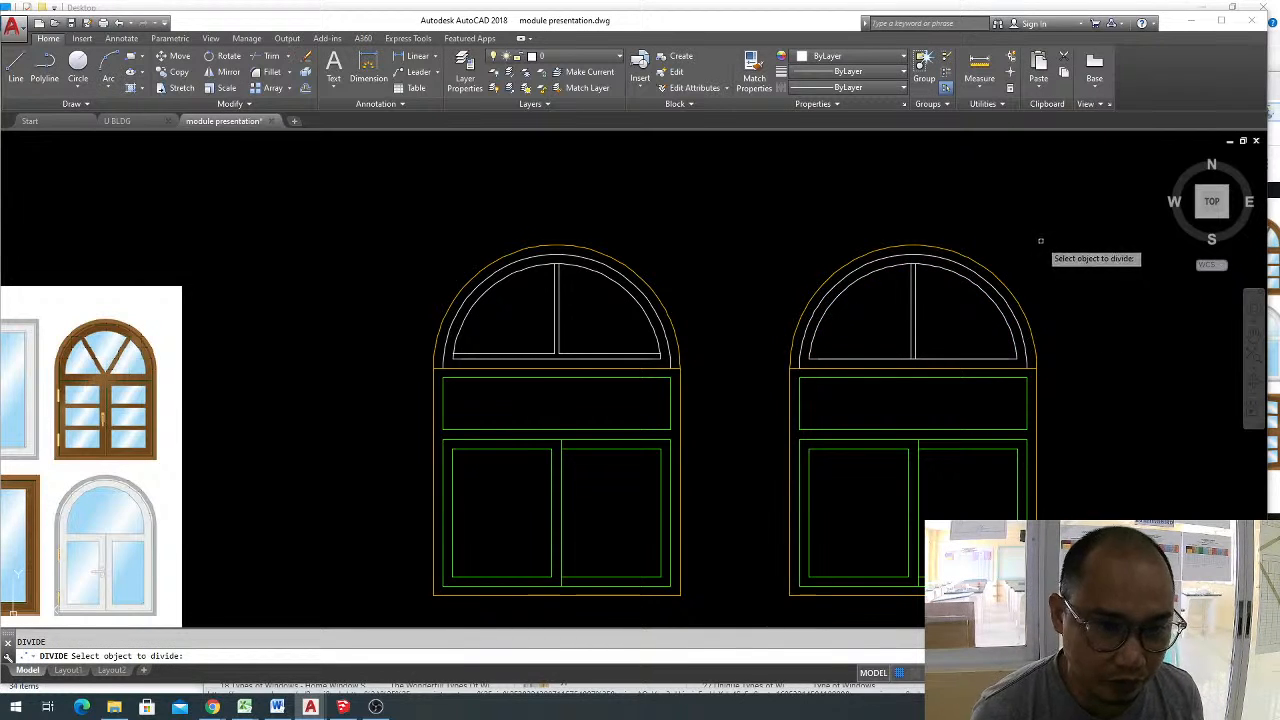
{"action": "left_click", "coordinate": [976, 283]}
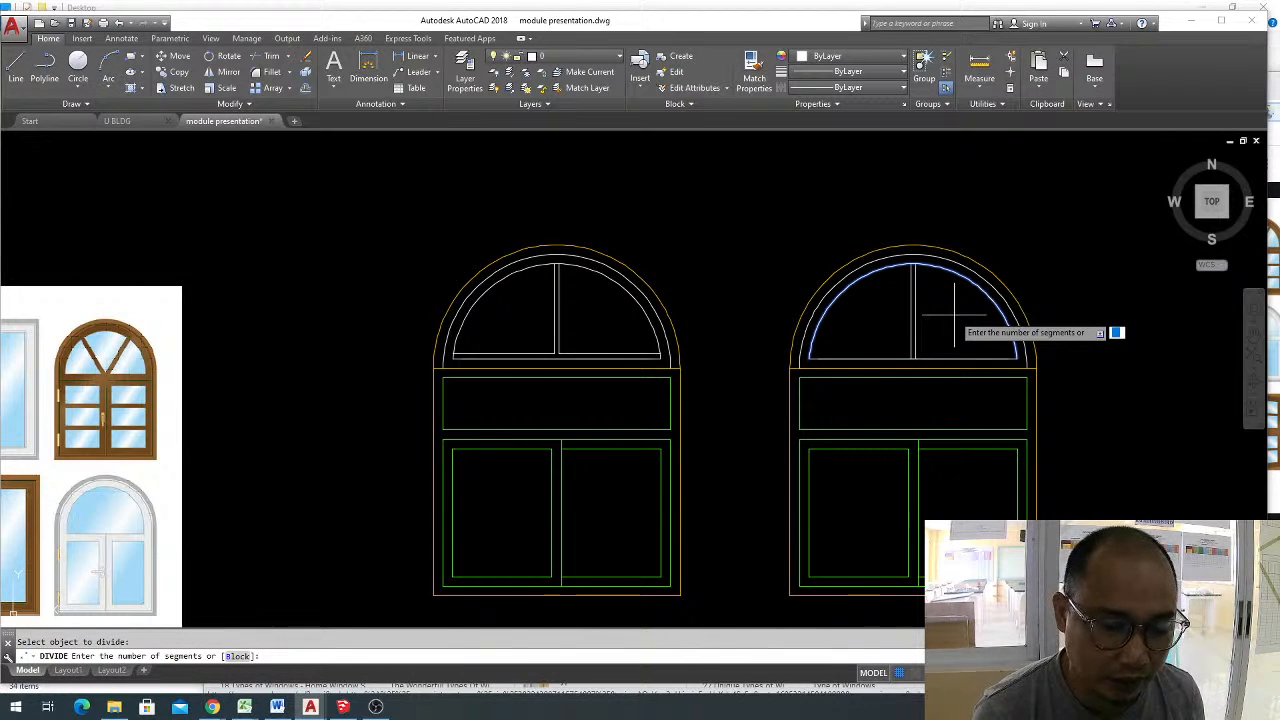
{"action": "key", "text": "Escape"}
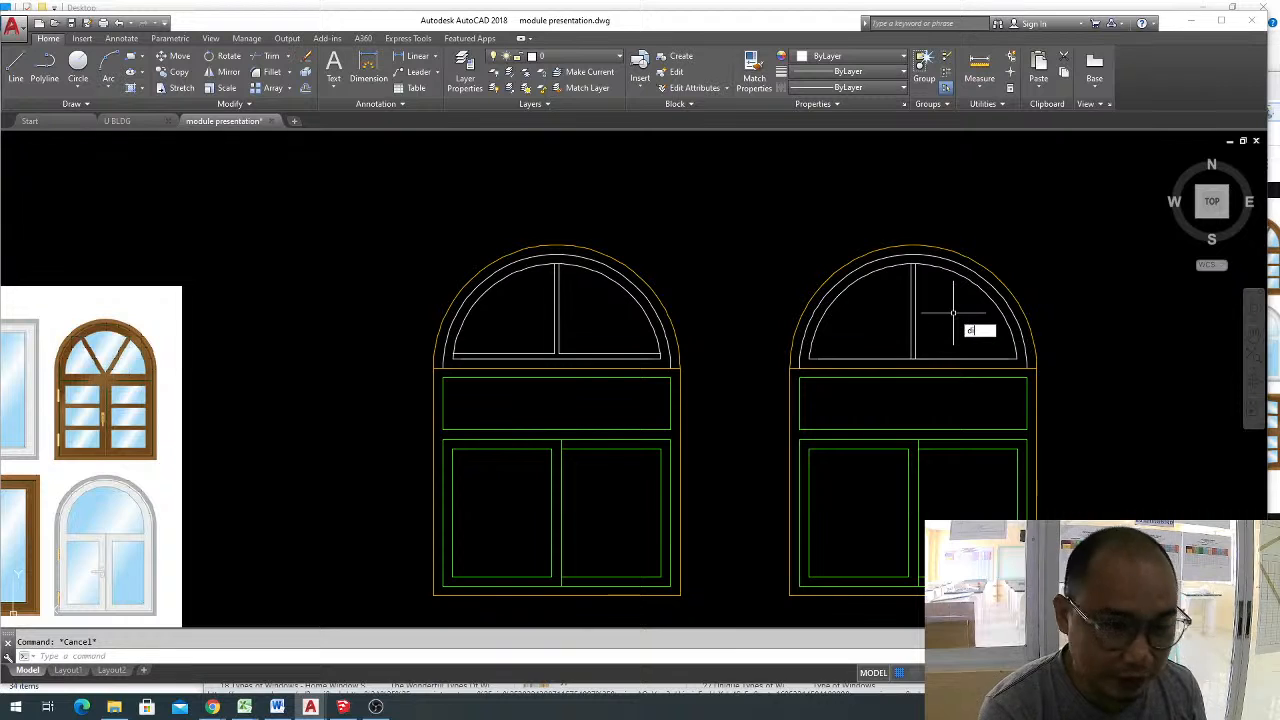
Divide the copied window's inner arc into equal segments.
{"action": "key", "text": "Return"}
{"action": "left_click", "coordinate": [950, 288]}
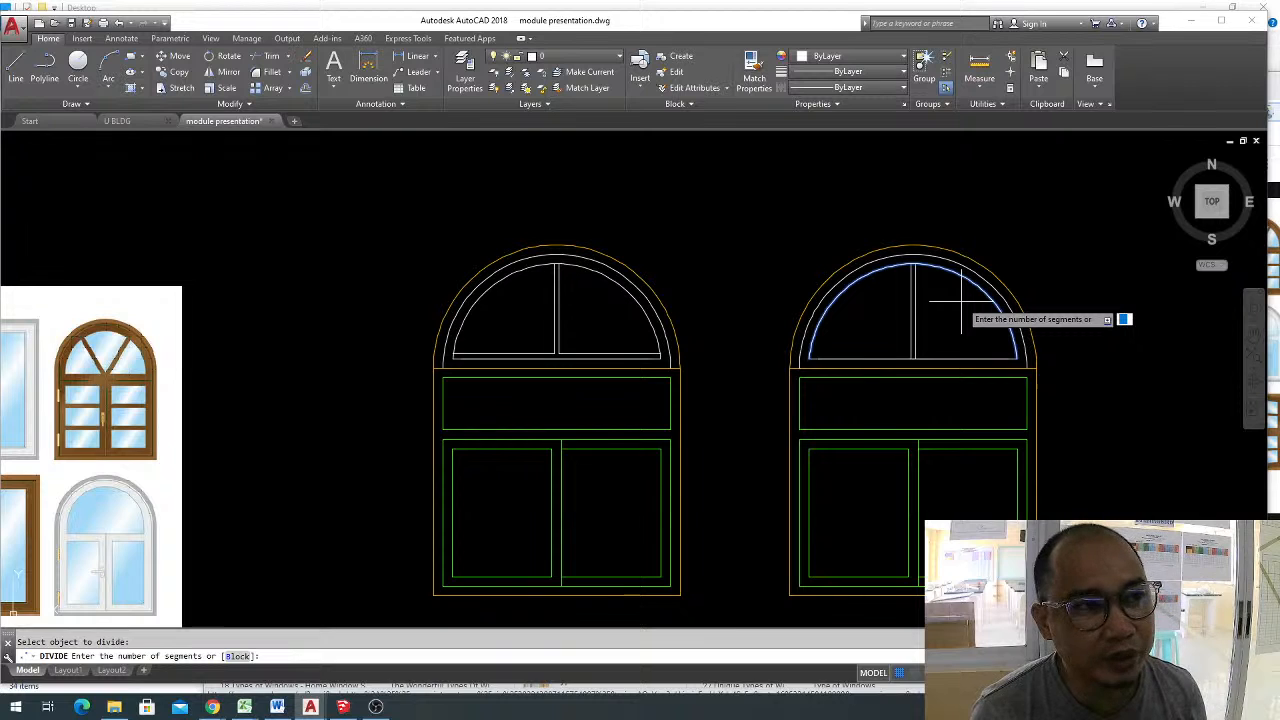
{"action": "key", "text": "Return"}
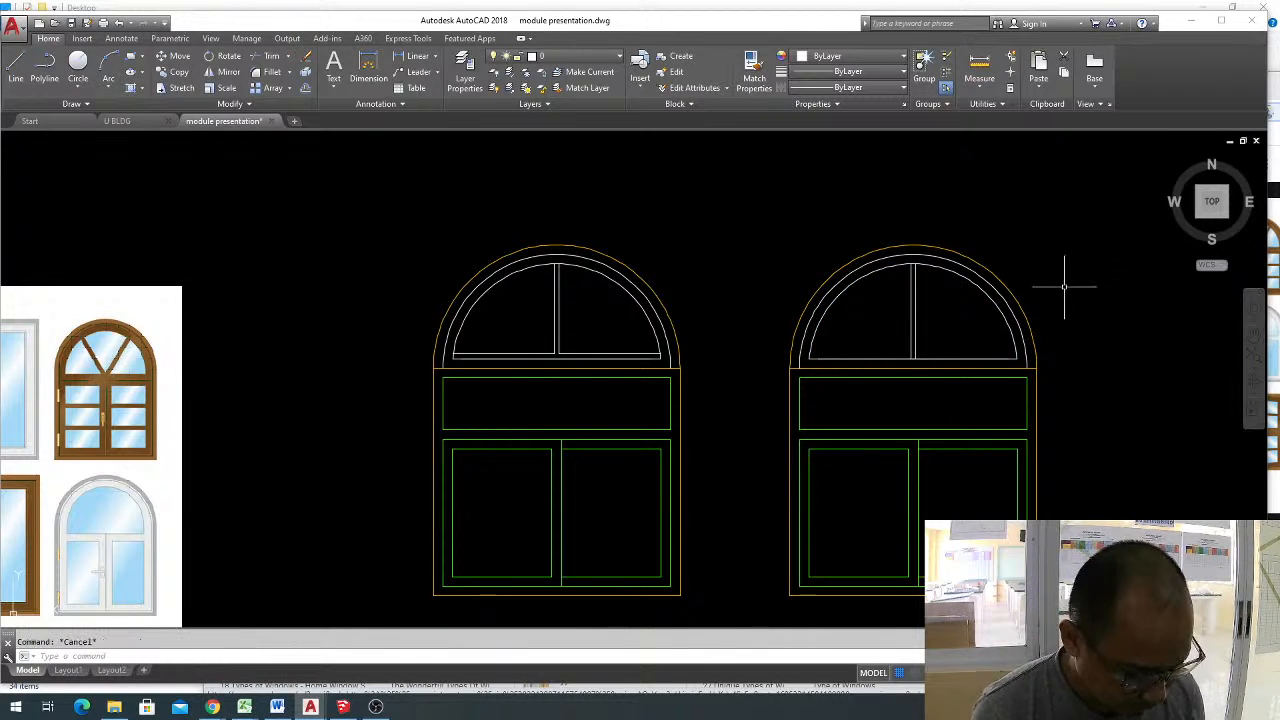
Draw a diagonal multiline at scale 0.03 from the base line's midpoint to the inner arc's division point right of the crown.
{"action": "type", "text": "ml"}
{"action": "key", "text": "Return"}
{"action": "scroll", "coordinate": [913, 365], "scroll_direction": "up", "scroll_amount": 2}
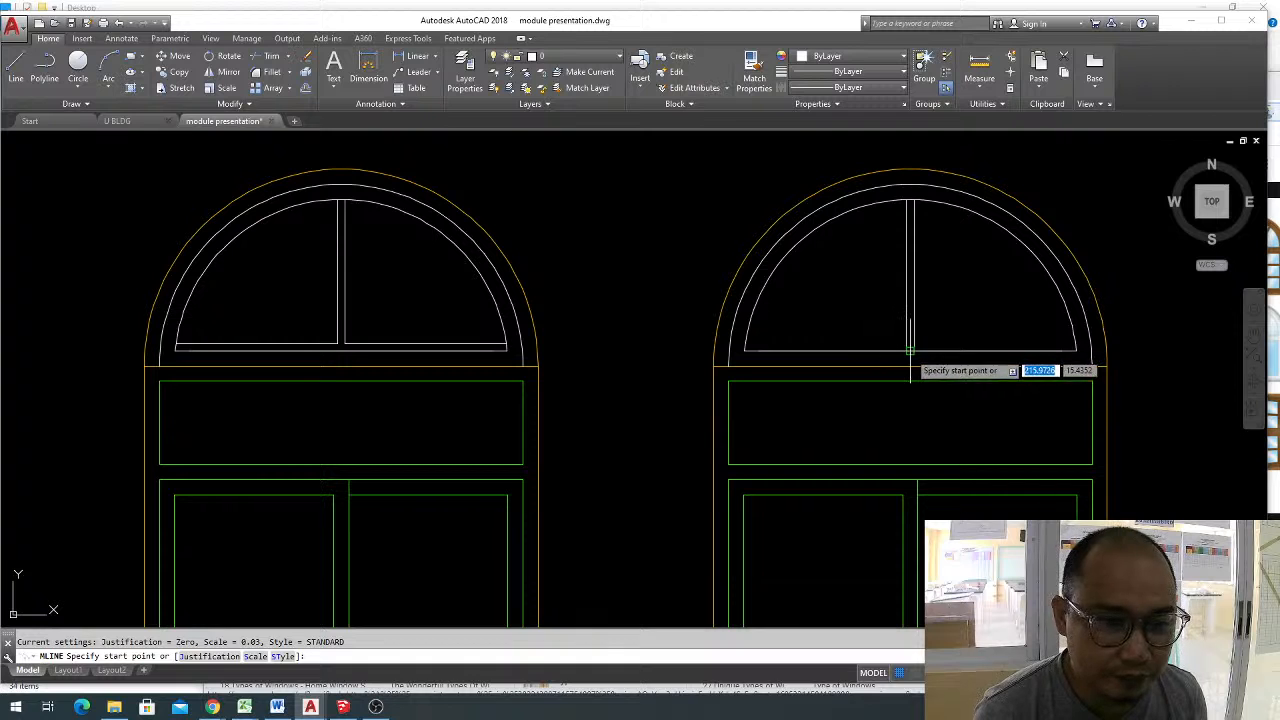
{"action": "left_click", "coordinate": [912, 366]}
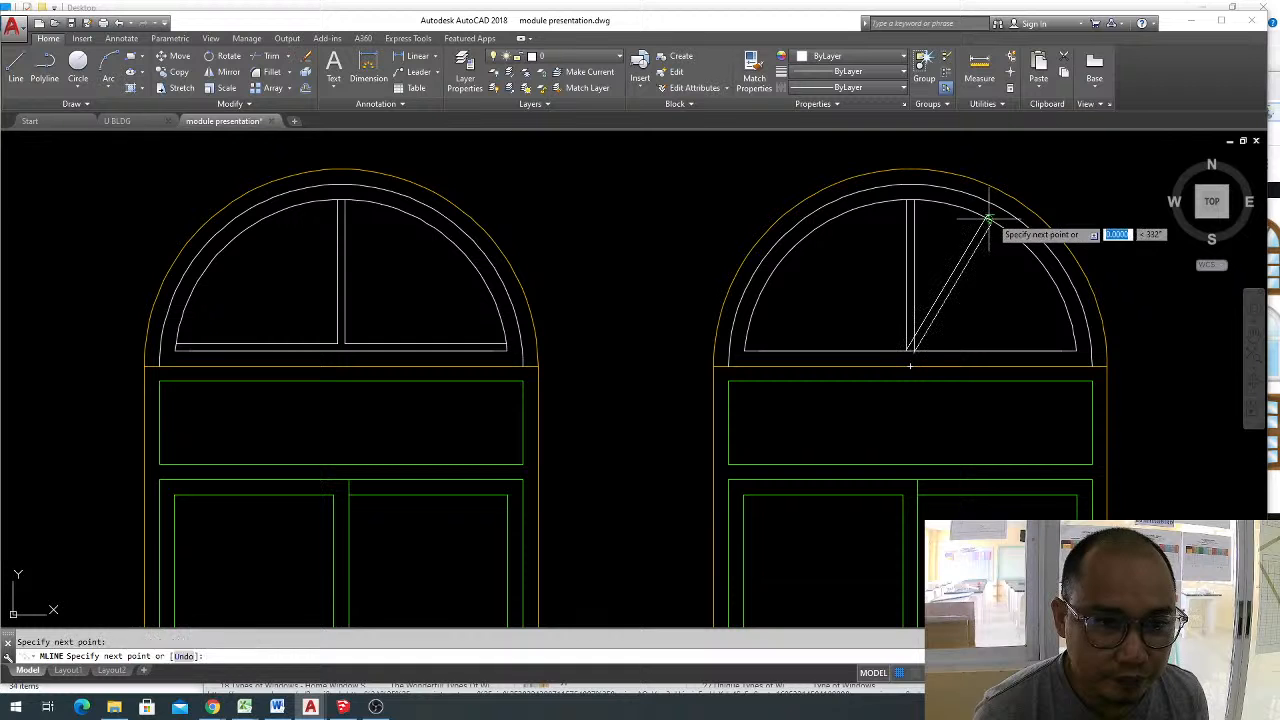
{"action": "left_click", "coordinate": [988, 220]}
{"action": "key", "text": "Return"}
{"action": "key", "text": "Return"}
Draw a matching diagonal multiline from the base line's midpoint to the division point left of the crown, completing a V.
{"action": "scroll", "coordinate": [906, 350], "scroll_direction": "up", "scroll_amount": 2}
{"action": "left_click", "coordinate": [906, 350]}
{"action": "scroll", "coordinate": [906, 345], "scroll_direction": "down", "scroll_amount": 2}
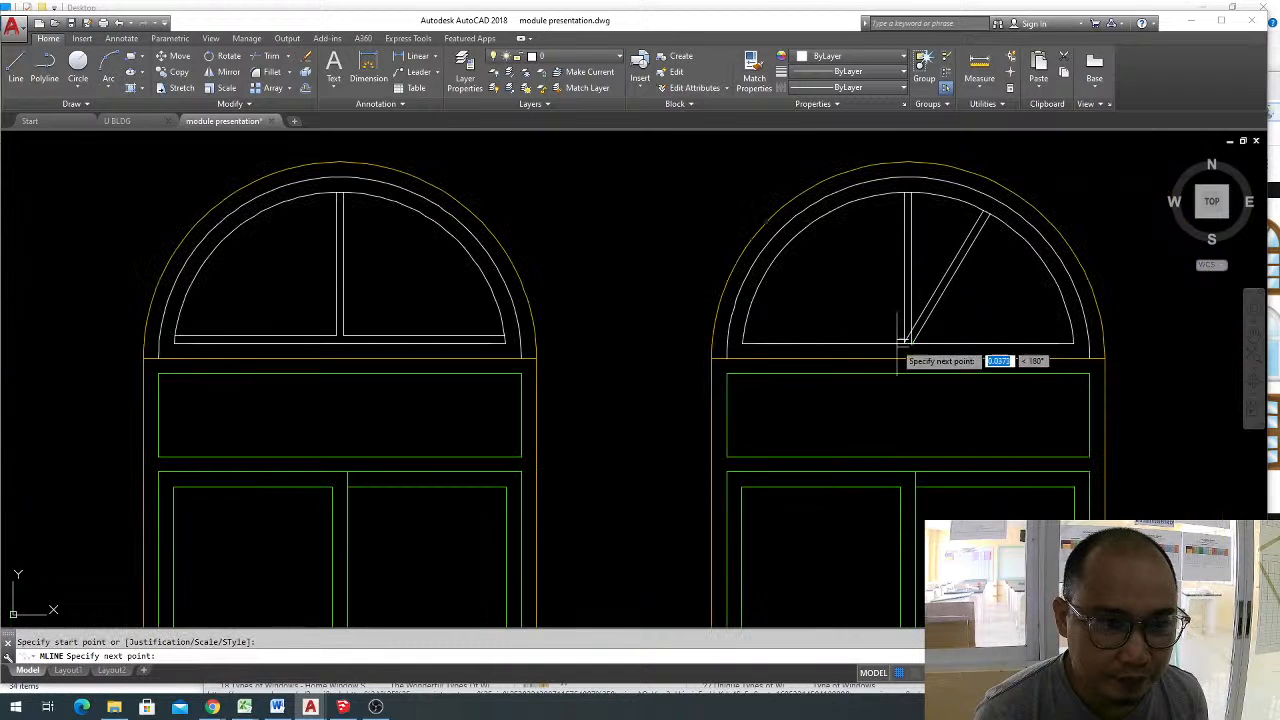
{"action": "left_click", "coordinate": [829, 211]}
{"action": "key", "text": "Return"}
{"action": "key", "text": "Escape"}
Erase the vertical double line between the two diagonals of the copied window's semicircle.
{"action": "left_click", "coordinate": [921, 240]}
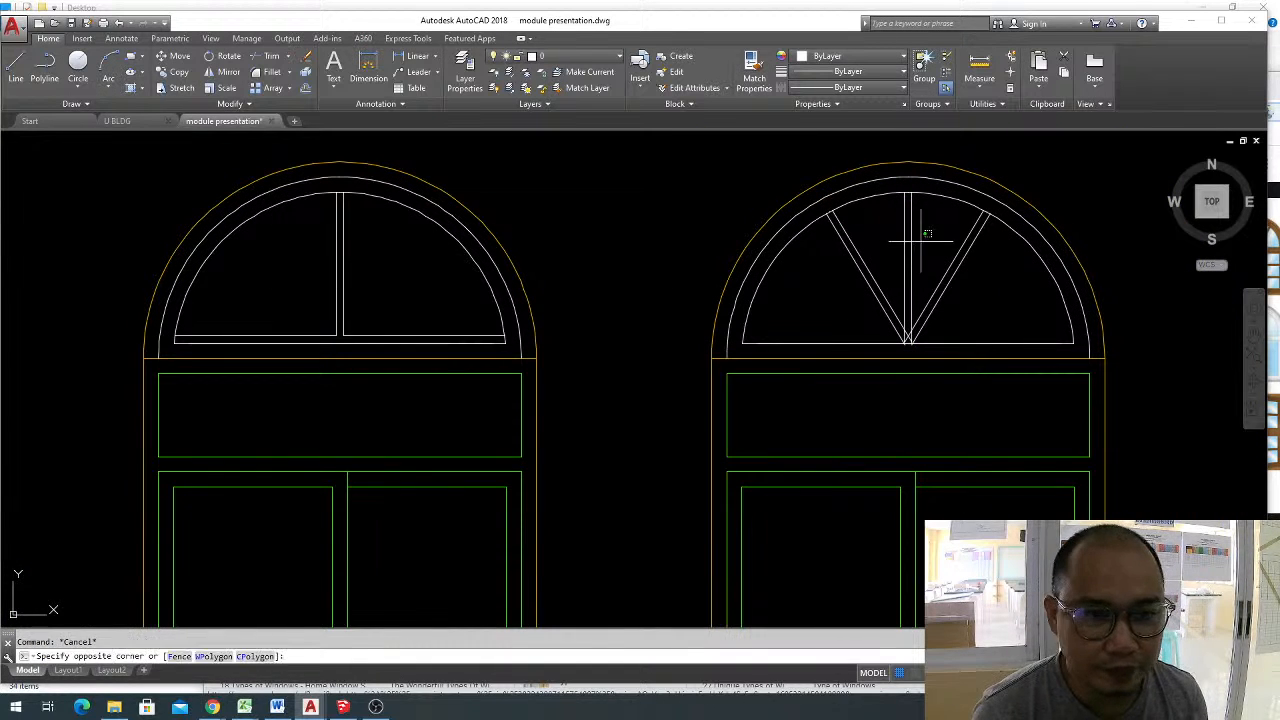
{"action": "left_click", "coordinate": [892, 231]}
{"action": "type", "text": "e"}
{"action": "key", "text": "Return"}
{"action": "key", "text": "Escape"}
Explode the two diagonal multilines of the V into separate lines.
{"action": "left_click", "coordinate": [974, 343]}
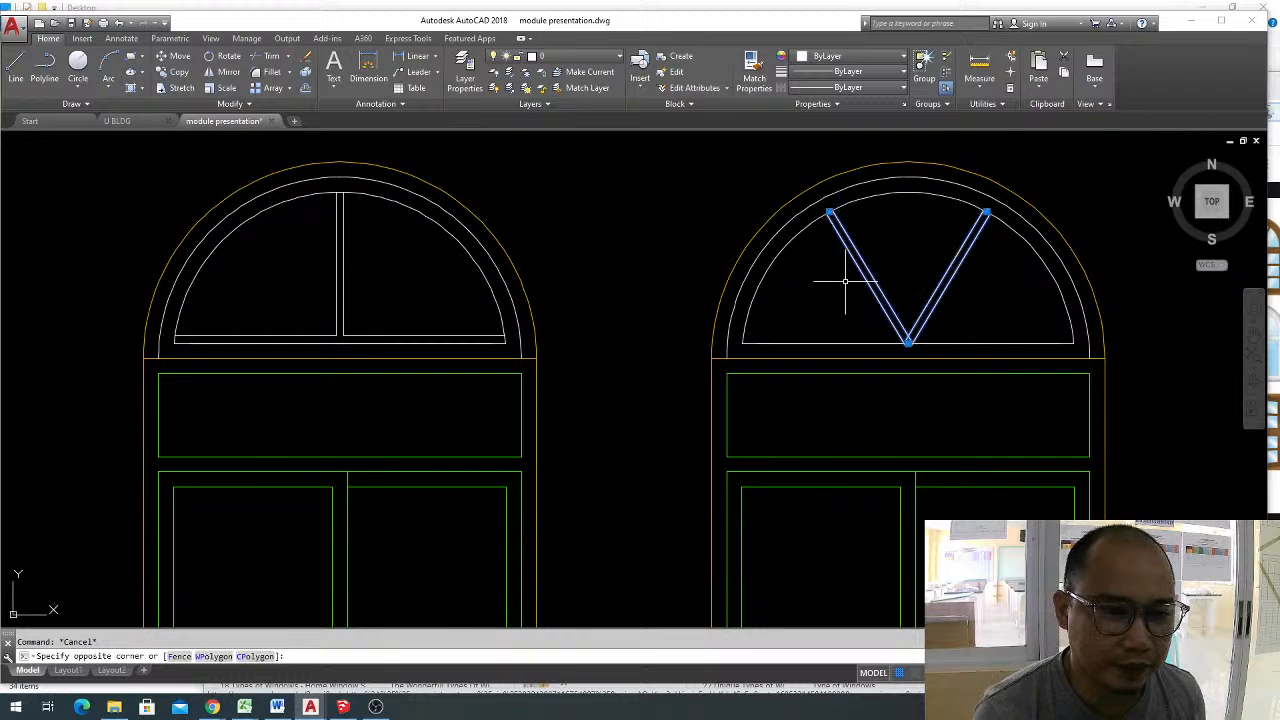
{"action": "left_click", "coordinate": [837, 277]}
{"action": "type", "text": "x"}
{"action": "key", "text": "Return"}
Try to trim the inner arc piece between the two lines of the left diagonal.
{"action": "type", "text": "tr"}
{"action": "key", "text": "Return"}
{"action": "key", "text": "Return"}
{"action": "scroll", "coordinate": [840, 215], "scroll_direction": "up", "scroll_amount": 5}
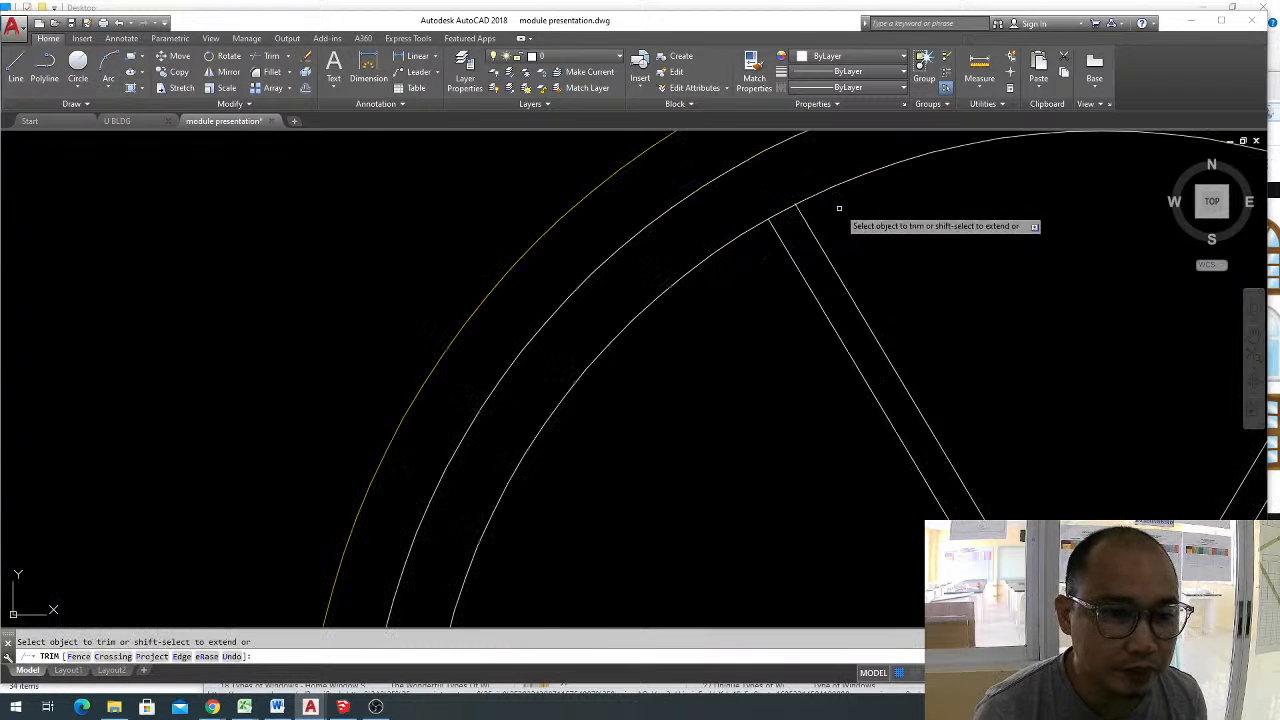
{"action": "scroll", "coordinate": [765, 205], "scroll_direction": "down", "scroll_amount": 5}
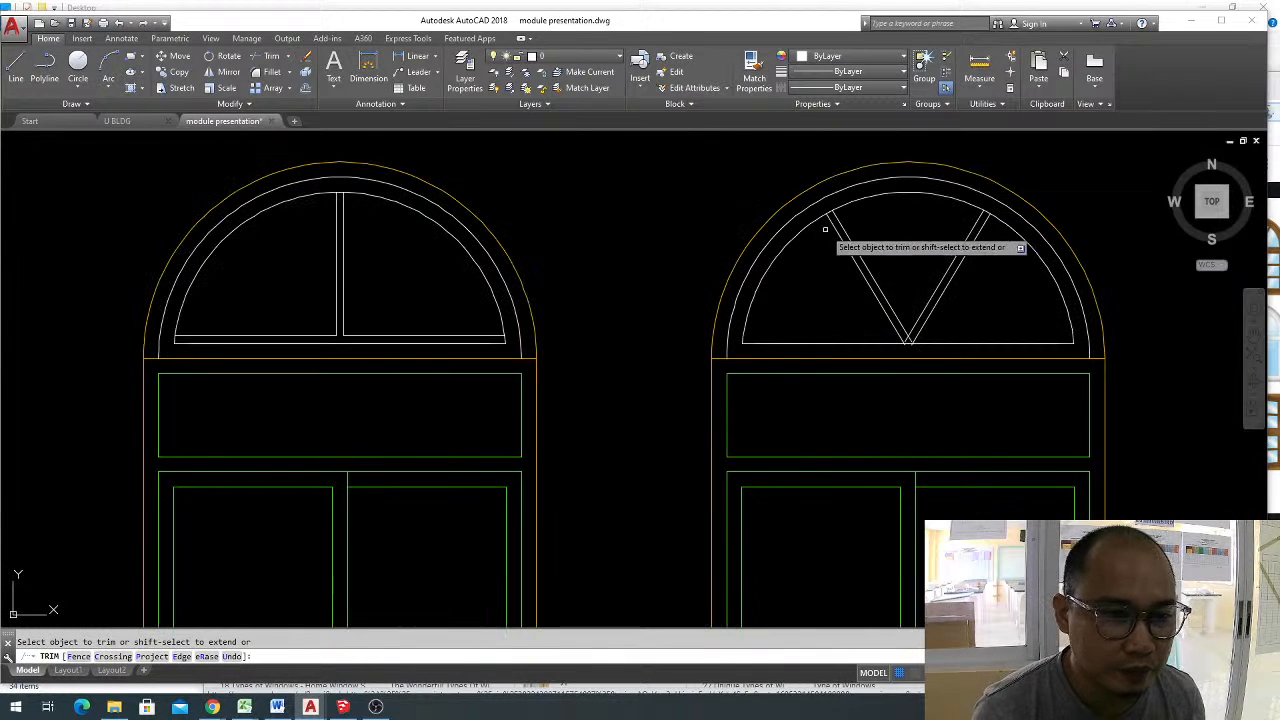
{"action": "key", "text": "Escape"}
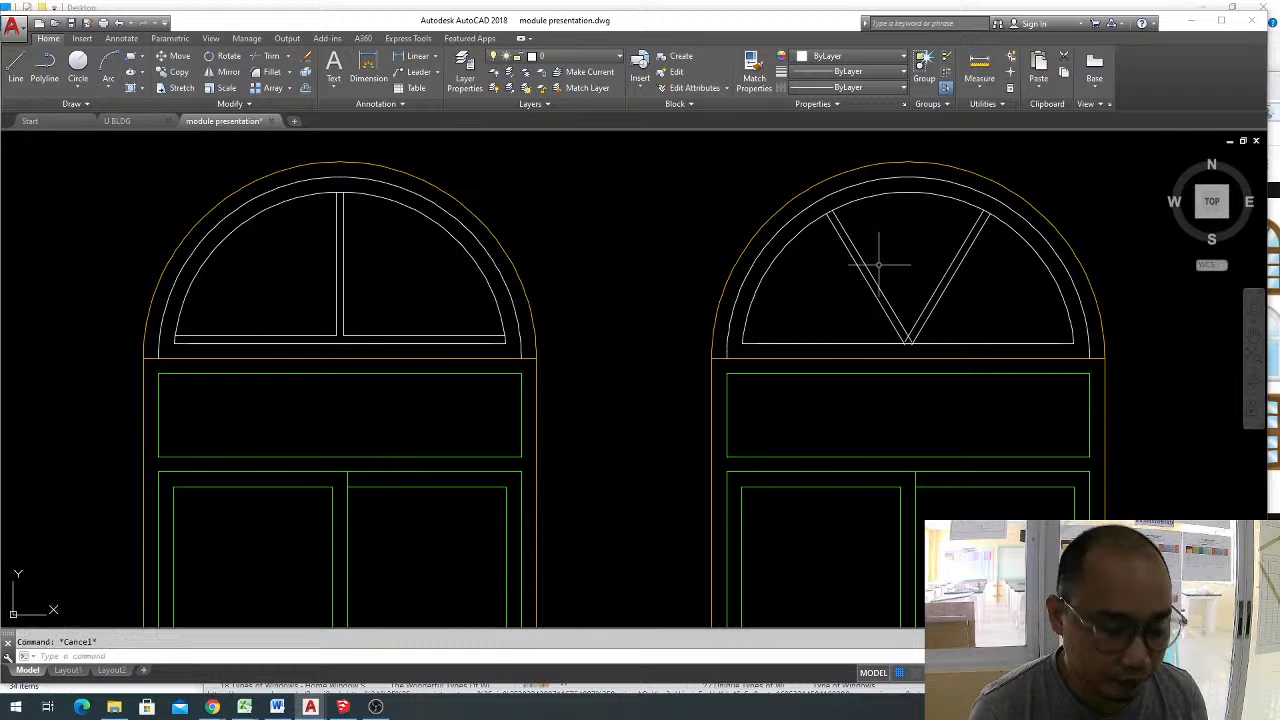
{"action": "type", "text": "tr"}
{"action": "key", "text": "Return"}
{"action": "key", "text": "Return"}
{"action": "scroll", "coordinate": [828, 211], "scroll_direction": "up", "scroll_amount": 5}
{"action": "left_click", "coordinate": [849, 190]}
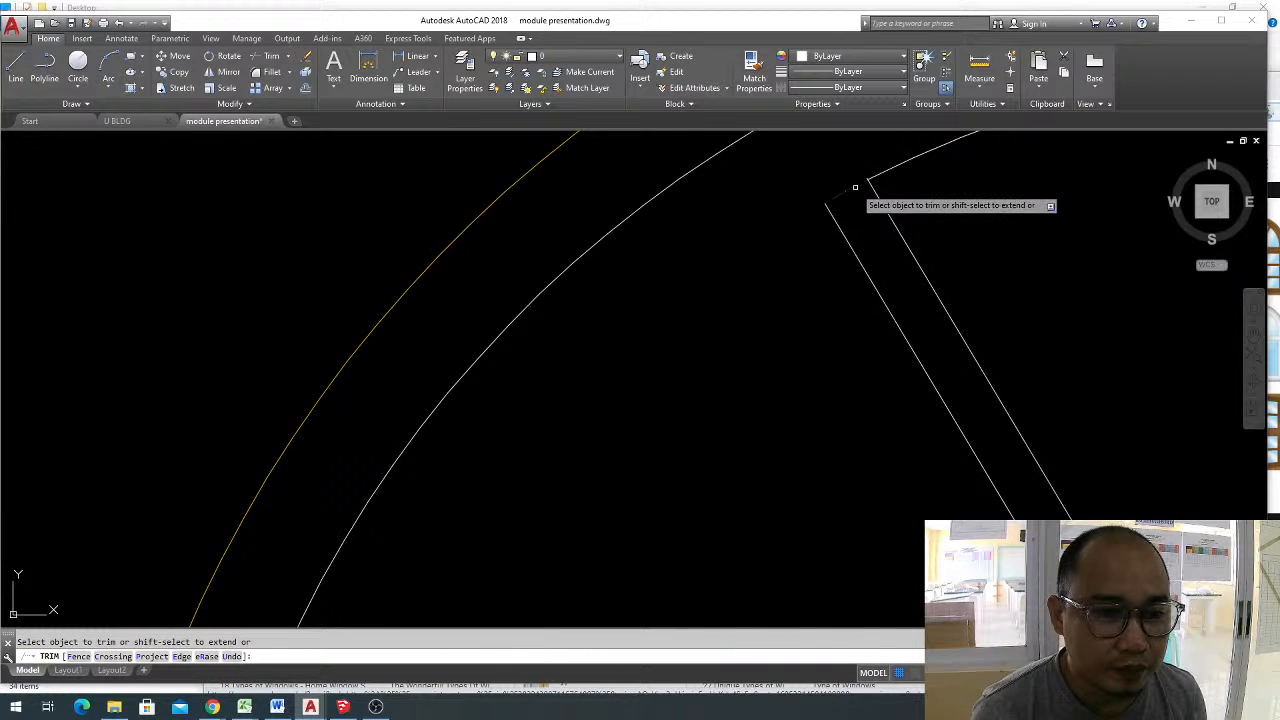
{"action": "scroll", "coordinate": [855, 187], "scroll_direction": "down", "scroll_amount": 5}
{"action": "key", "text": "Escape"}
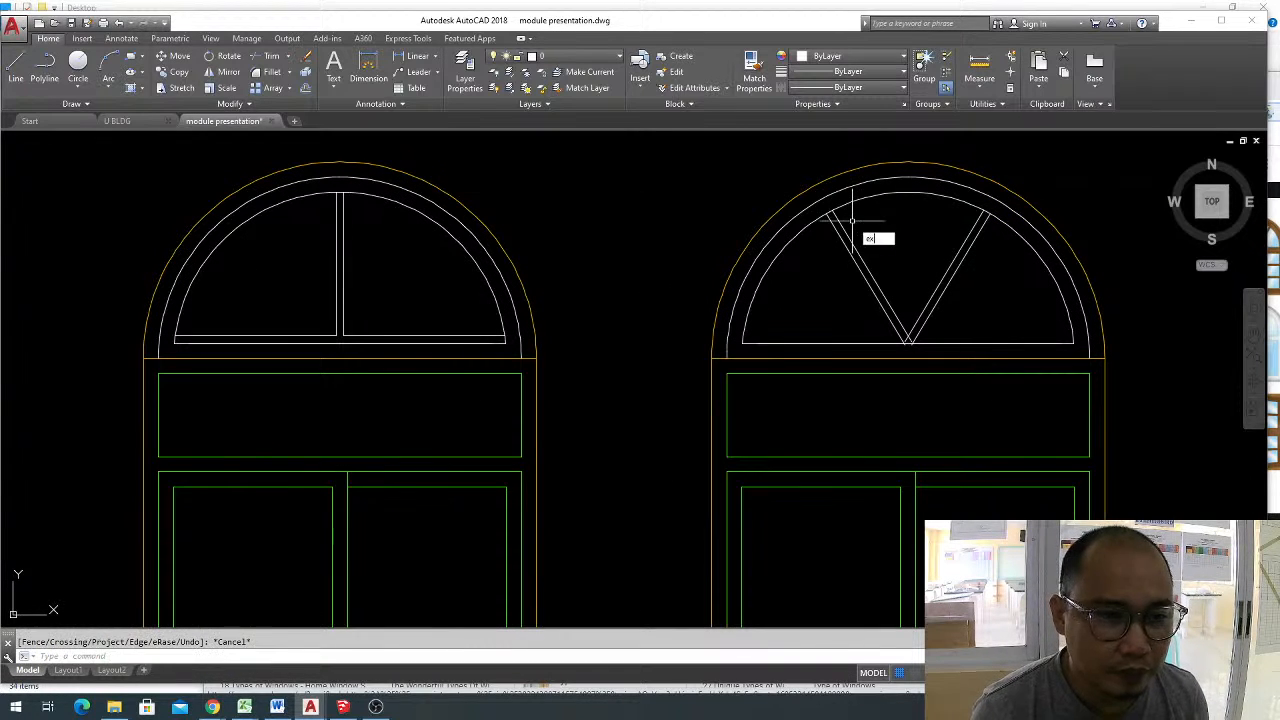
Extend the V-facing line of each diagonal beyond the inner arc to the next arc outward.
{"action": "type", "text": "ex"}
{"action": "key", "text": "Return"}
{"action": "key", "text": "Return"}
{"action": "left_click", "coordinate": [855, 247]}
{"action": "left_click", "coordinate": [955, 260]}
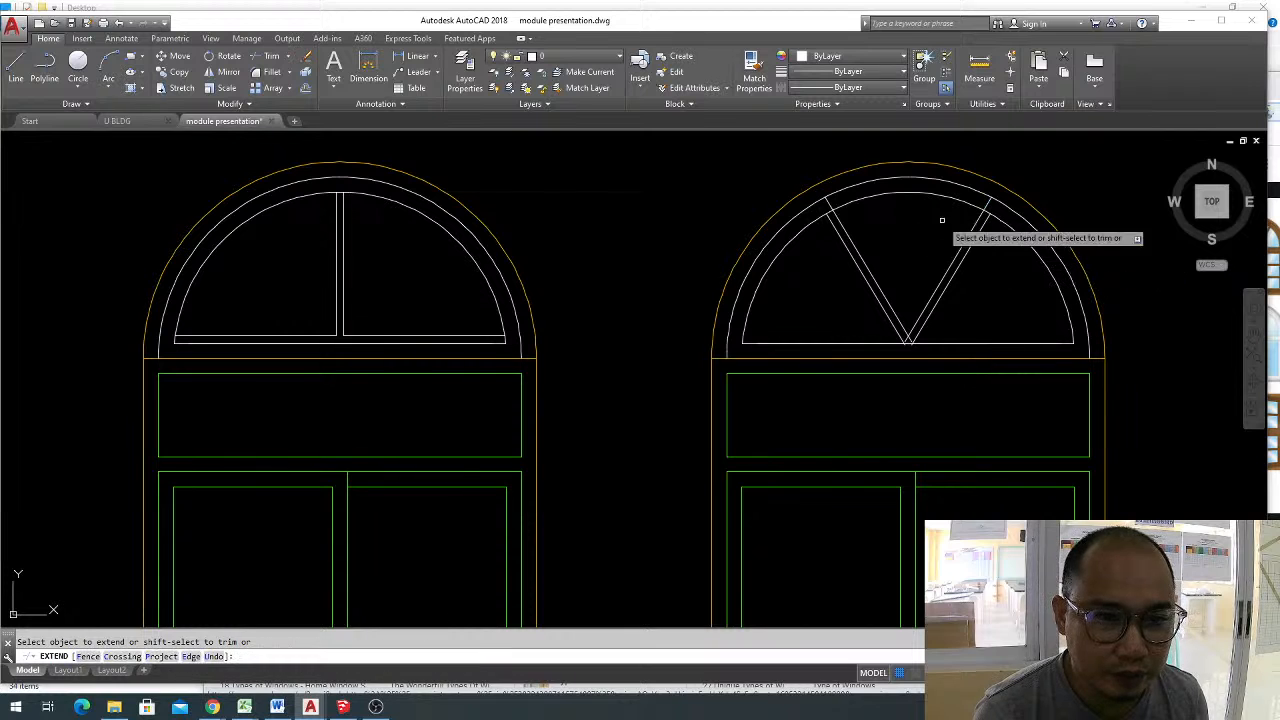
{"action": "key", "text": "Escape"}
Trim the diagonal lines' ends projecting past the inner arc and the arc pieces between each diagonal's two lines.
{"action": "type", "text": "tr"}
{"action": "key", "text": "Return"}
{"action": "key", "text": "Return"}
{"action": "scroll", "coordinate": [855, 238], "scroll_direction": "up", "scroll_amount": 5}
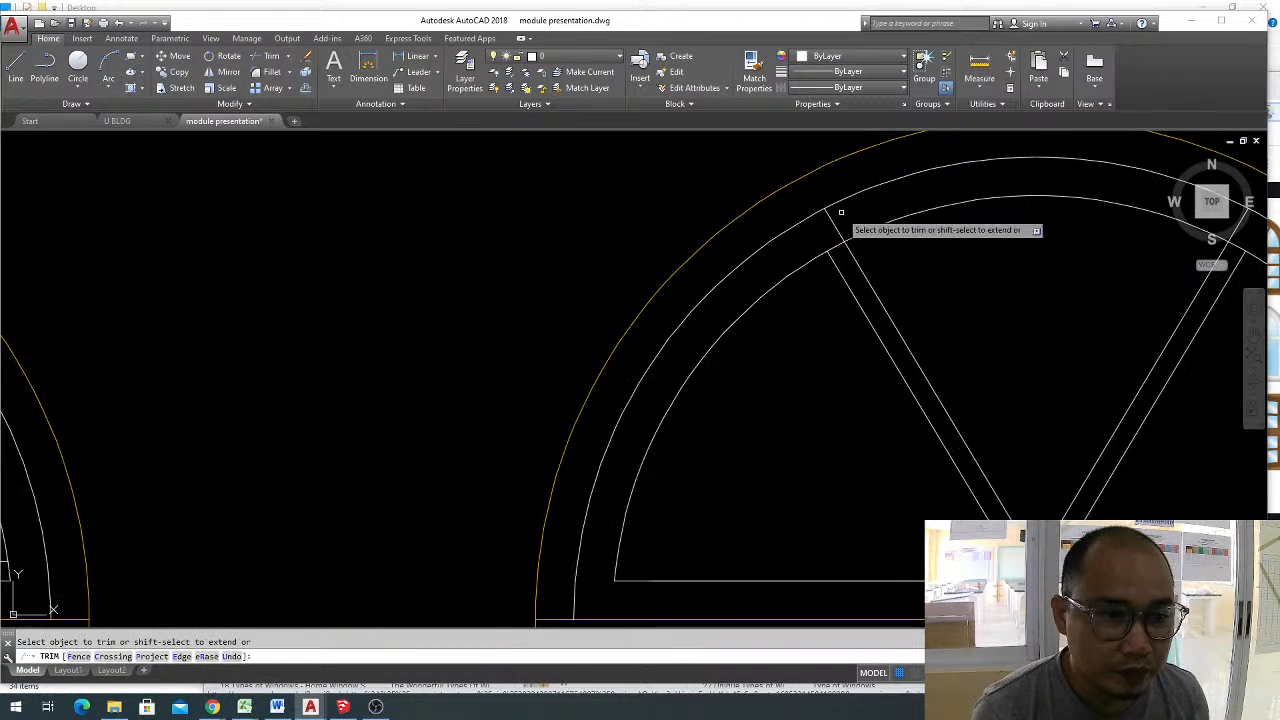
{"action": "scroll", "coordinate": [829, 252], "scroll_direction": "down", "scroll_amount": 5}
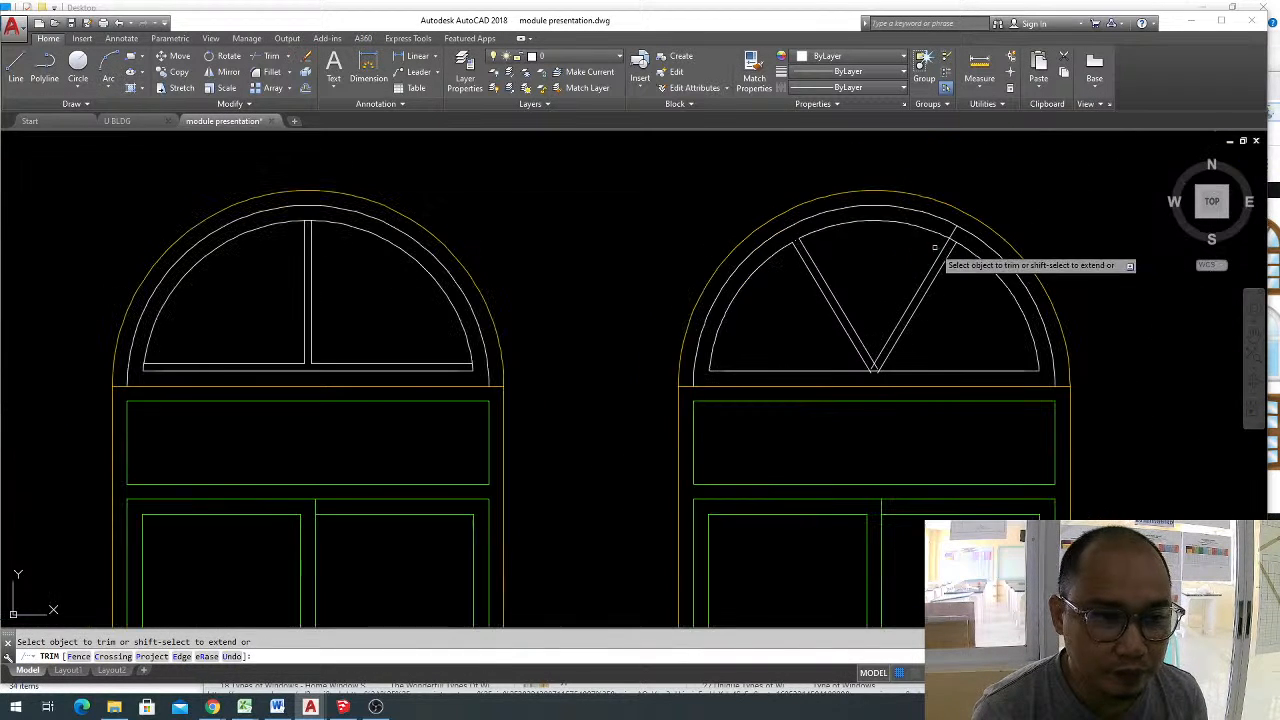
{"action": "scroll", "coordinate": [1000, 228], "scroll_direction": "up", "scroll_amount": 5}
{"action": "left_click", "coordinate": [985, 197]}
{"action": "left_click", "coordinate": [1014, 217]}
{"action": "scroll", "coordinate": [903, 170], "scroll_direction": "down", "scroll_amount": 6}
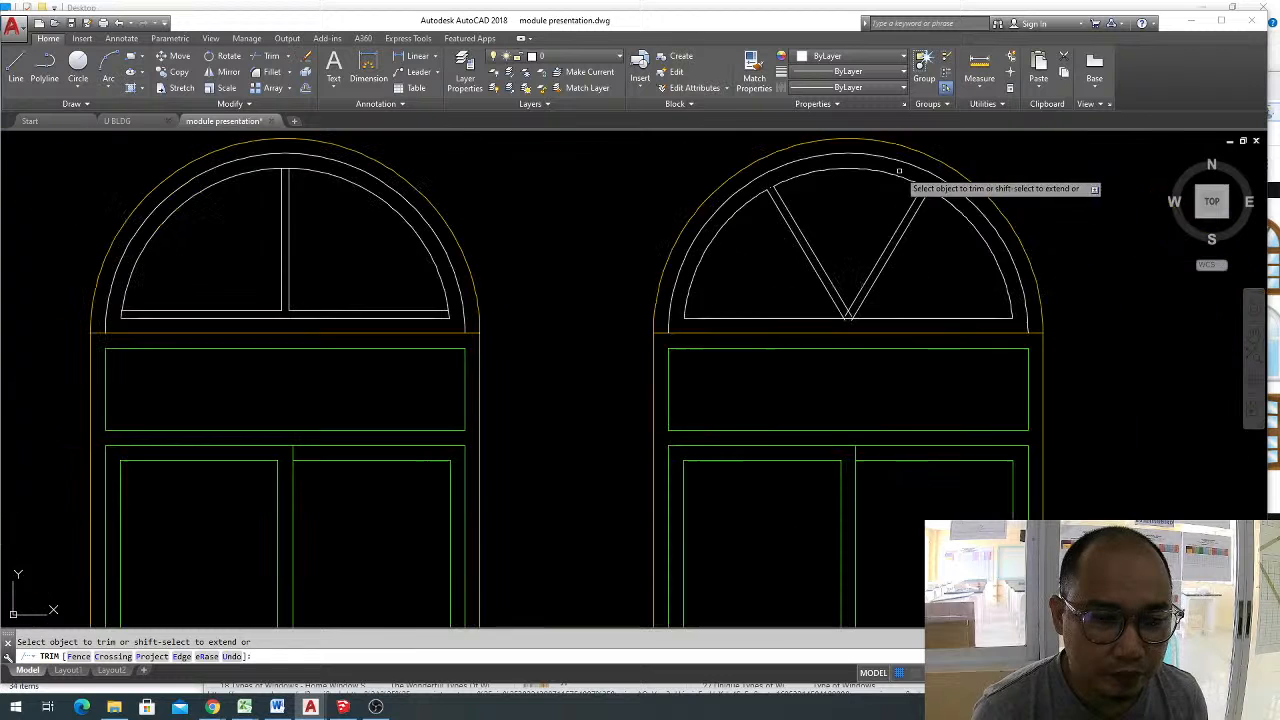
Trim the crossing line ends below the intersection at the V's lower tip.
{"action": "scroll", "coordinate": [843, 313], "scroll_direction": "up", "scroll_amount": 4}
{"action": "scroll", "coordinate": [870, 320], "scroll_direction": "up", "scroll_amount": 4}
{"action": "left_click", "coordinate": [900, 318]}
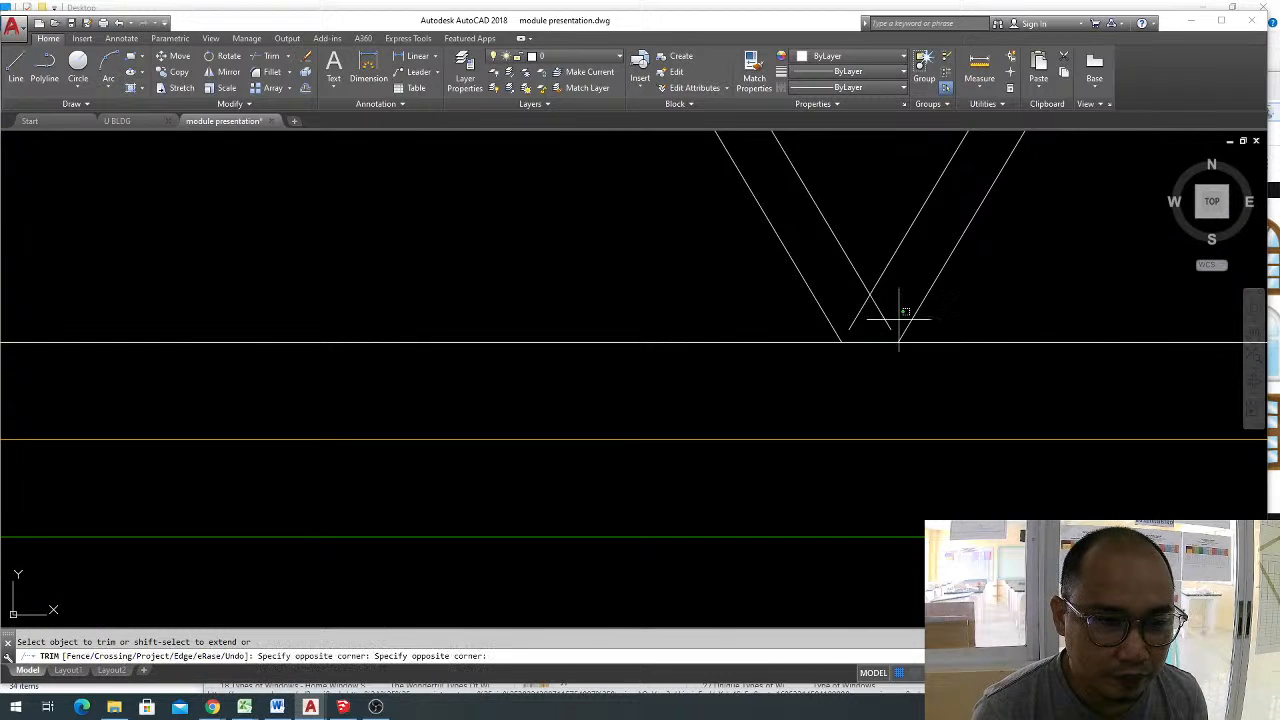
{"action": "left_click", "coordinate": [866, 308]}
{"action": "left_click", "coordinate": [869, 320]}
{"action": "left_click", "coordinate": [837, 299]}
{"action": "scroll", "coordinate": [848, 325], "scroll_direction": "down", "scroll_amount": 5}
{"action": "scroll", "coordinate": [900, 325], "scroll_direction": "down", "scroll_amount": 5}
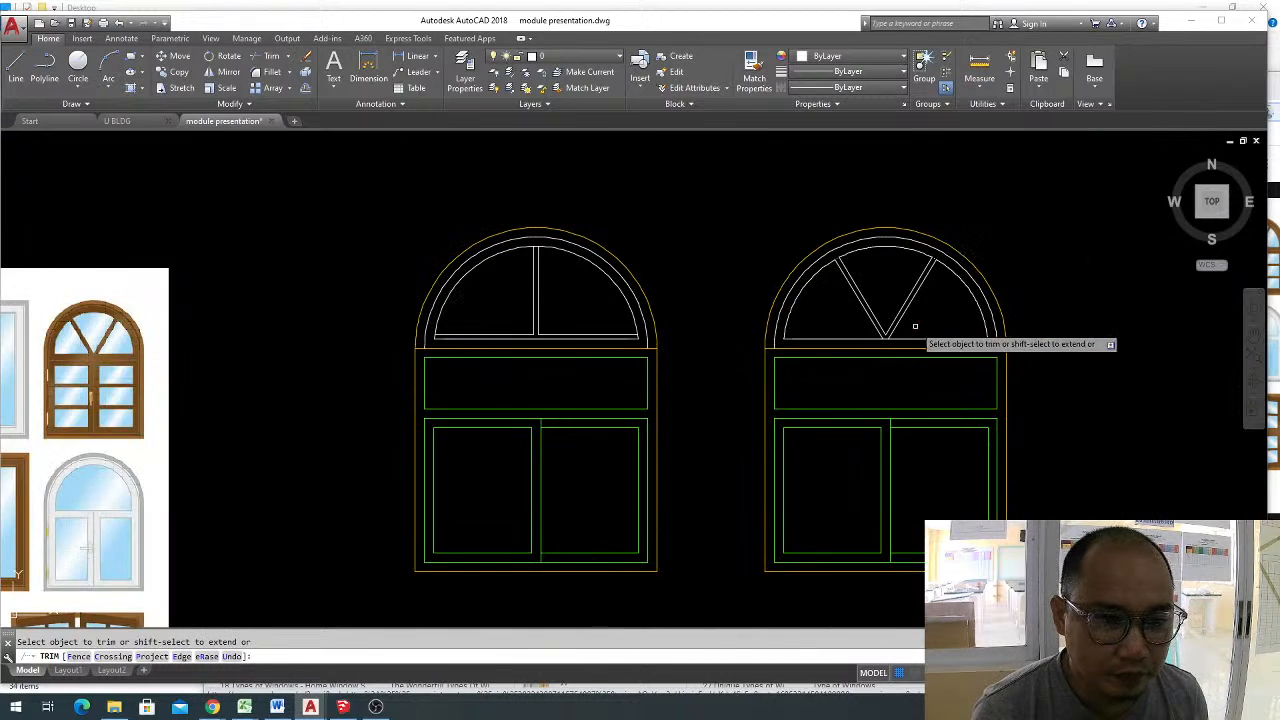
{"action": "key", "text": "Escape"}
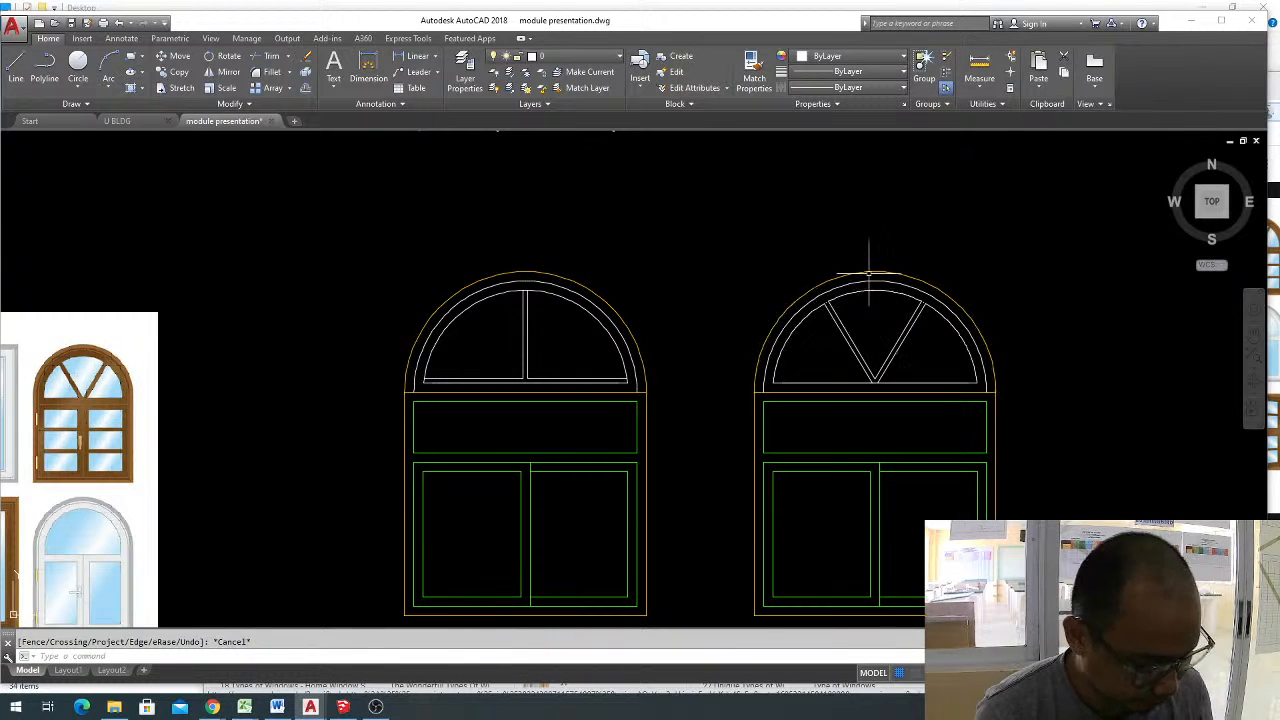
Trim the piece of the semicircle's base line between the V's two outer lines.
{"action": "type", "text": "tr"}
{"action": "key", "text": "Return"}
{"action": "scroll", "coordinate": [880, 385], "scroll_direction": "up", "scroll_amount": 2}
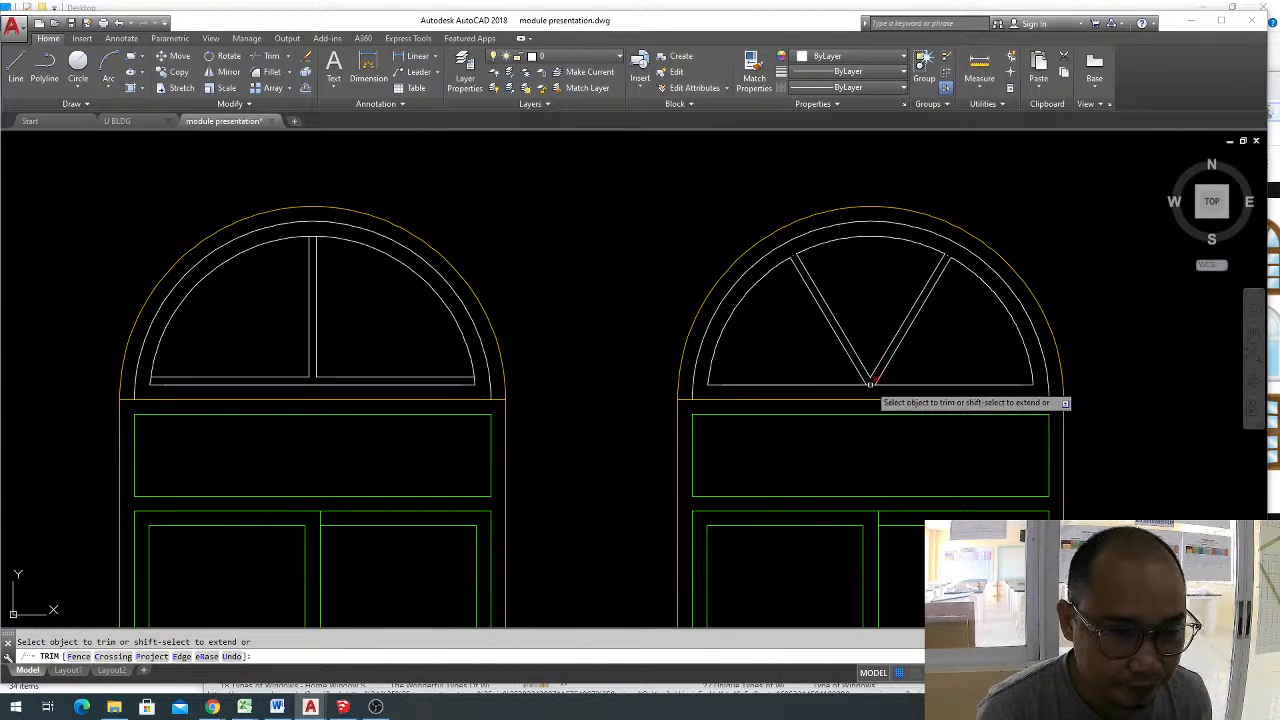
{"action": "scroll", "coordinate": [880, 383], "scroll_direction": "up", "scroll_amount": 6}
{"action": "key", "text": "Escape"}
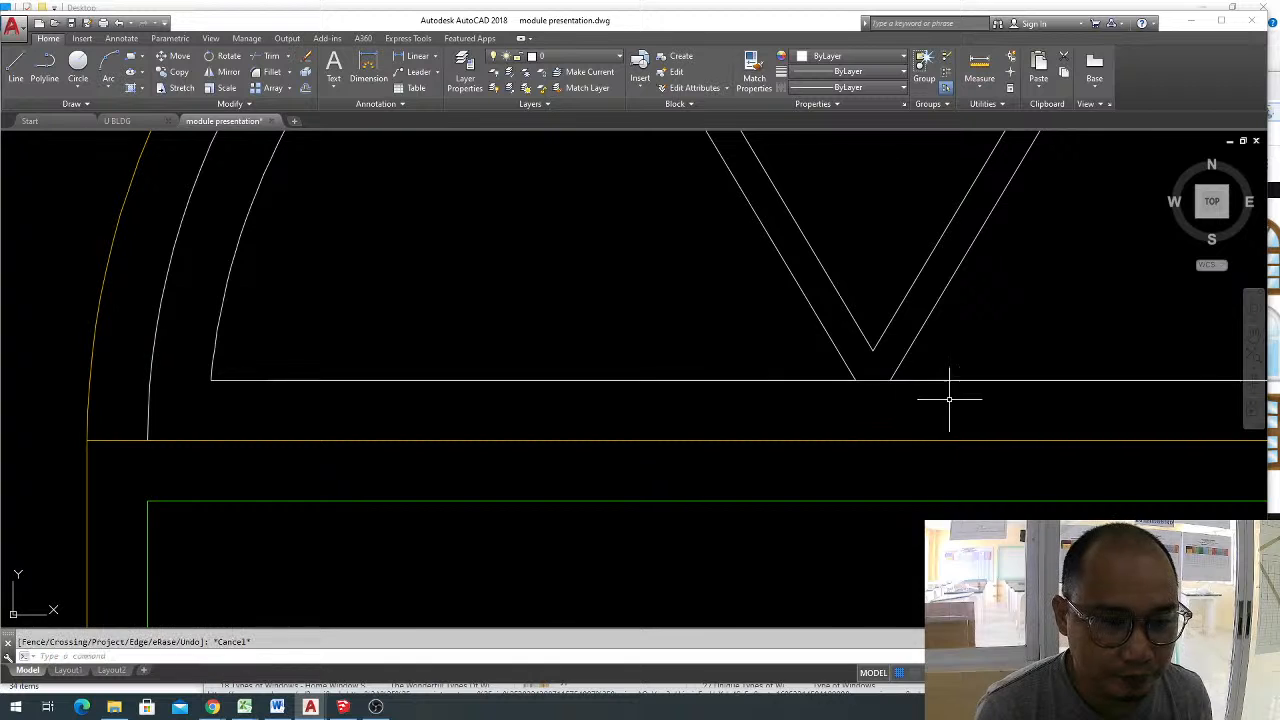
{"action": "left_click", "coordinate": [820, 366]}
{"action": "left_click", "coordinate": [940, 428]}
{"action": "scroll", "coordinate": [937, 425], "scroll_direction": "down", "scroll_amount": 1}
{"action": "key", "text": "Return"}
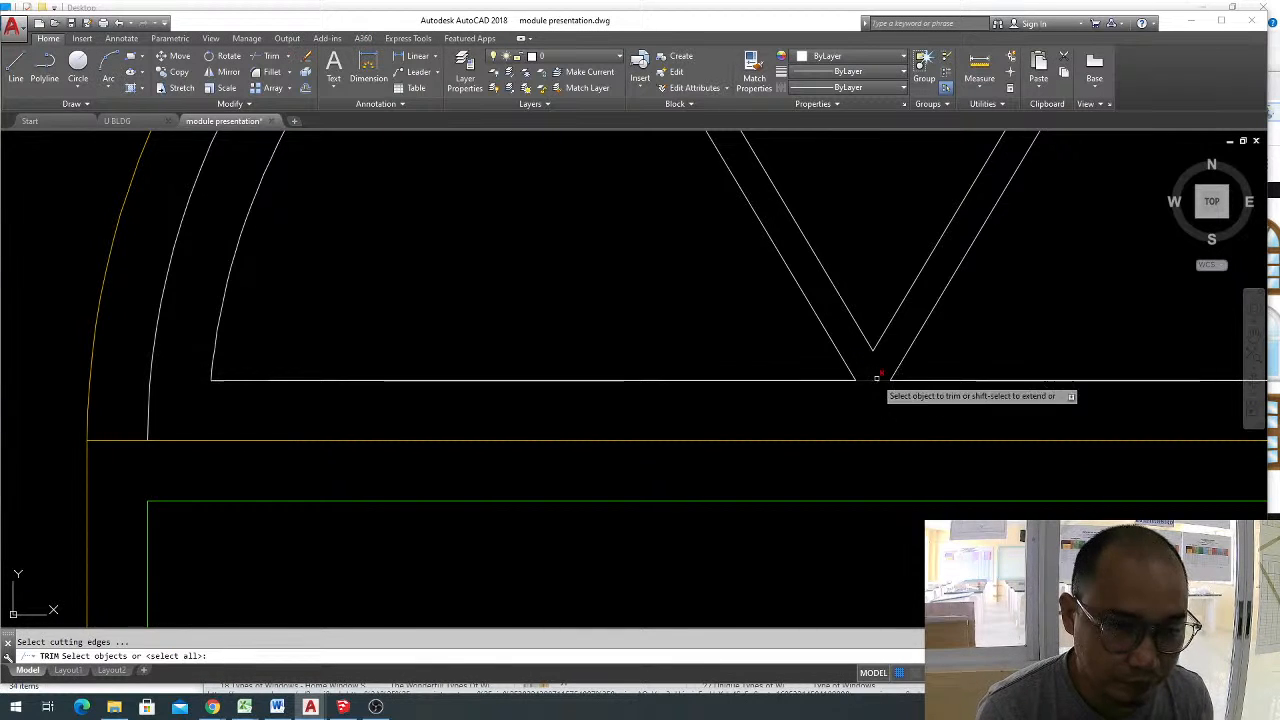
{"action": "key", "text": "Return"}
{"action": "scroll", "coordinate": [866, 380], "scroll_direction": "down", "scroll_amount": 5}
{"action": "key", "text": "Escape"}
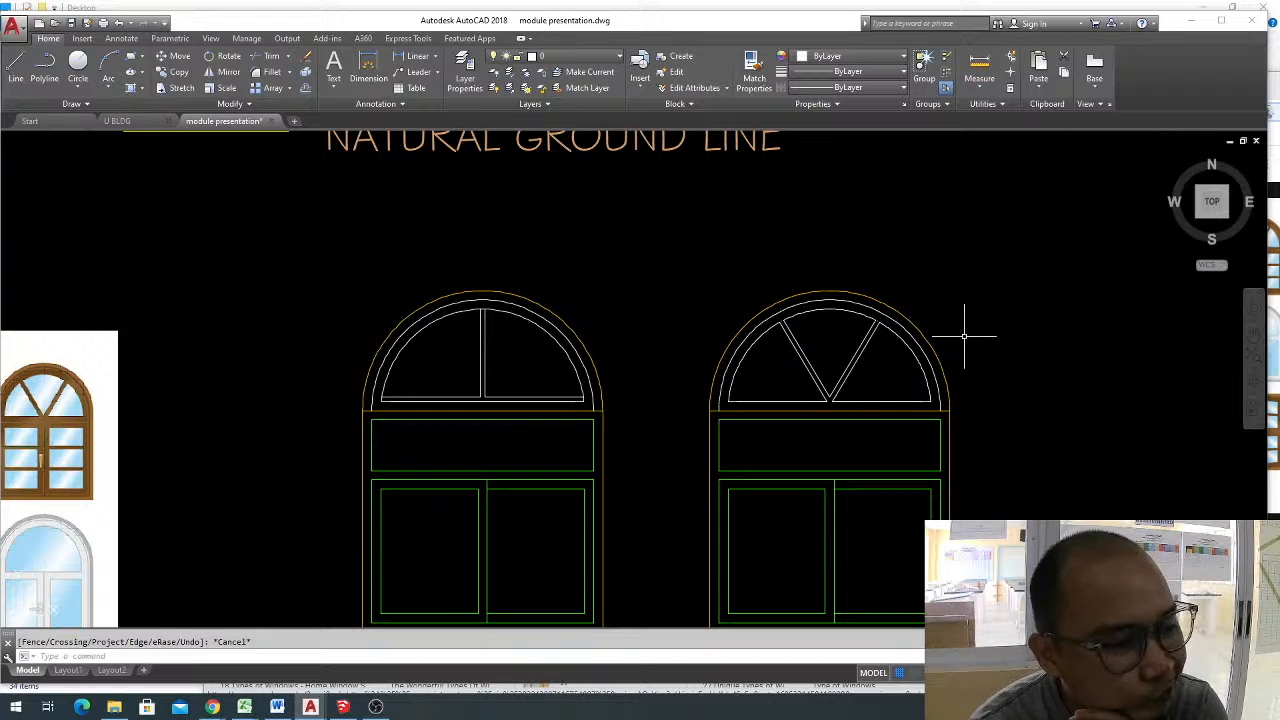
Delete the division points left on the inner arc at the upper ends of both diagonals.
{"action": "left_click", "coordinate": [757, 277]}
{"action": "left_click", "coordinate": [805, 325]}
{"action": "left_click", "coordinate": [857, 251]}
{"action": "left_click", "coordinate": [912, 332]}
{"action": "key", "text": "Delete"}
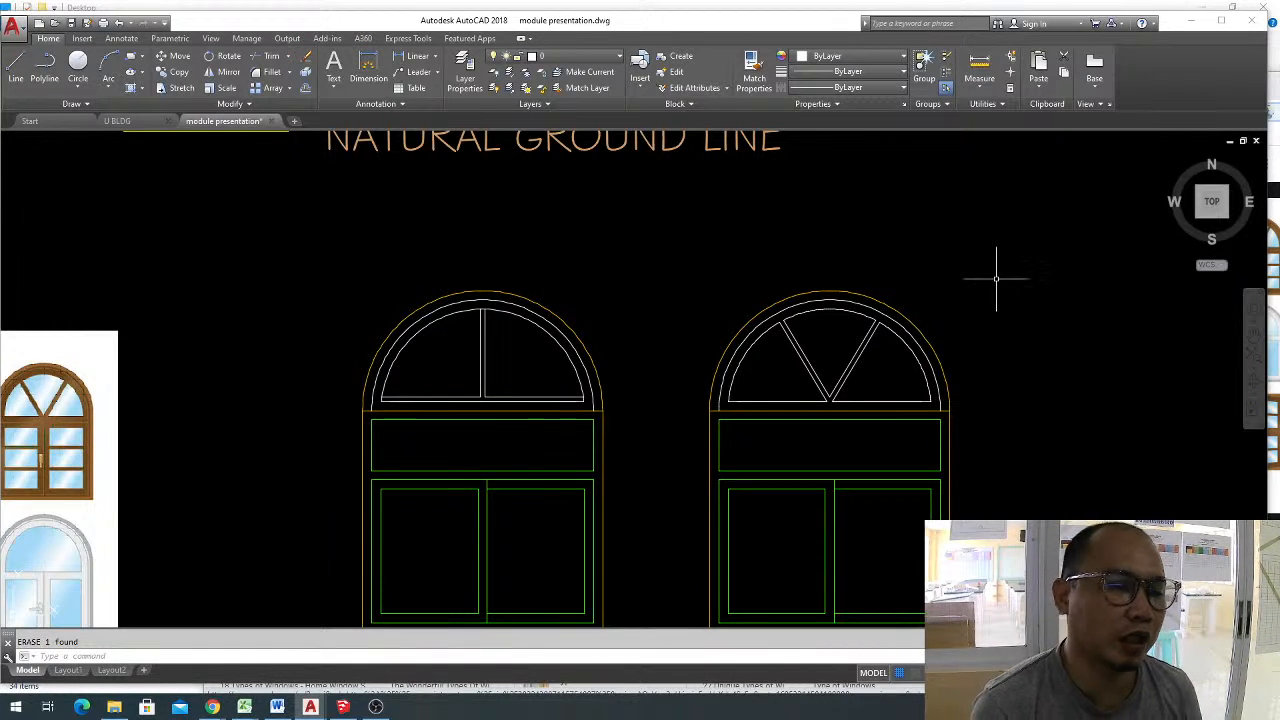
{"action": "scroll", "coordinate": [845, 240], "scroll_direction": "down", "scroll_amount": 4}
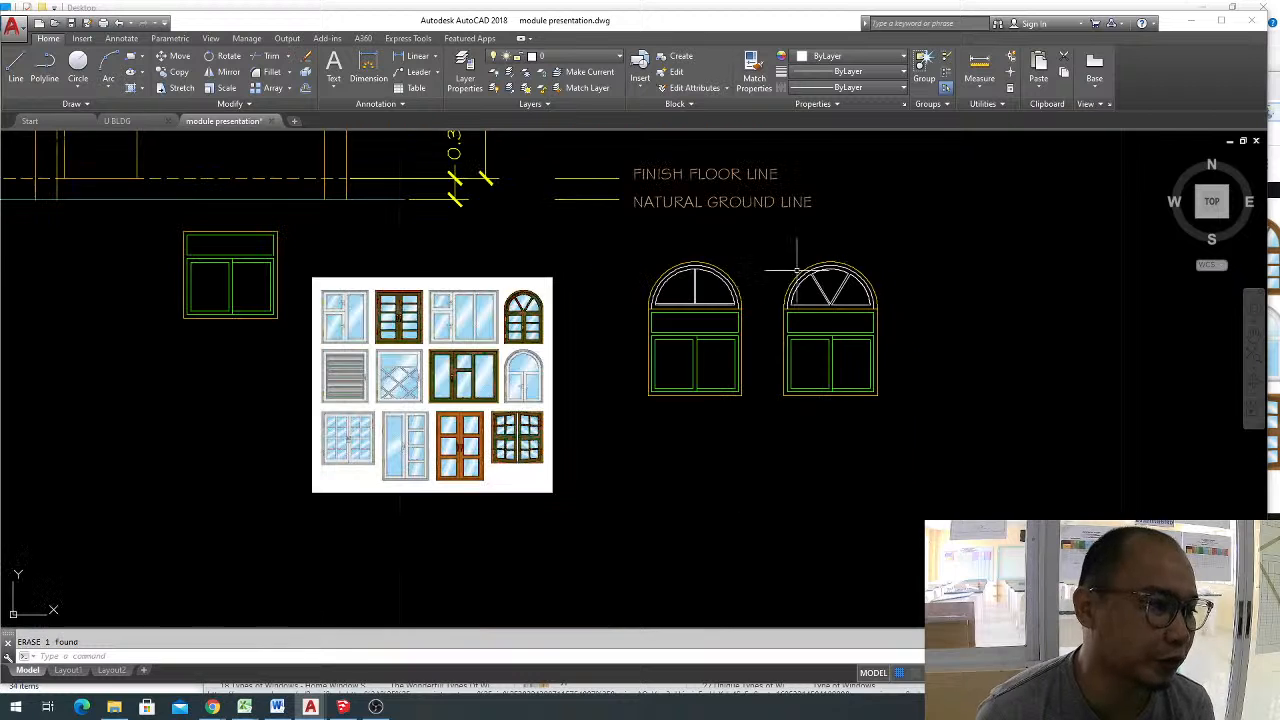
{"action": "mouse_move", "coordinate": [675, 357]}
{"action": "middle_mouse_down"}
{"action": "mouse_move", "coordinate": [749, 368]}
{"action": "mouse_move", "coordinate": [518, 367]}
{"action": "middle_mouse_up"}
{"action": "key", "text": "Escape"}
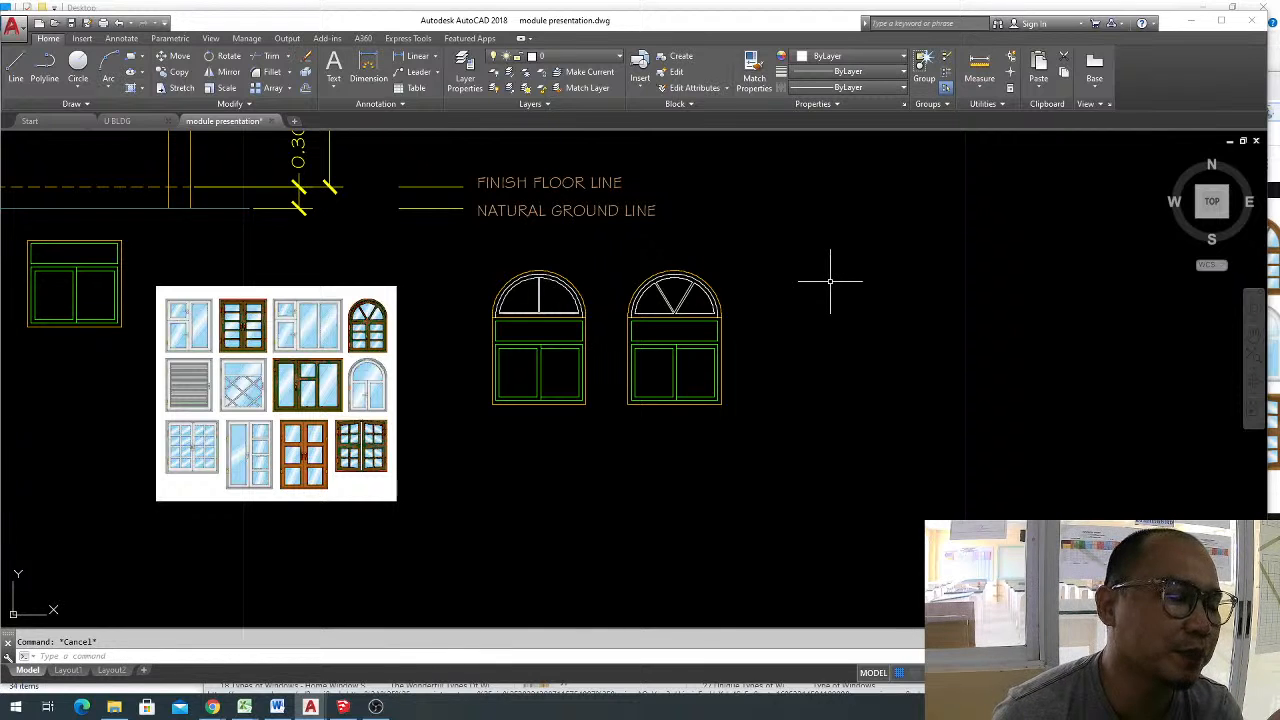
{"action": "middle_click_drag", "start_coordinate": [780, 338], "coordinate": [583, 323]}
{"action": "scroll", "coordinate": [665, 323], "scroll_direction": "down", "scroll_amount": 4}
{"action": "scroll", "coordinate": [659, 323], "scroll_direction": "down", "scroll_amount": 2}
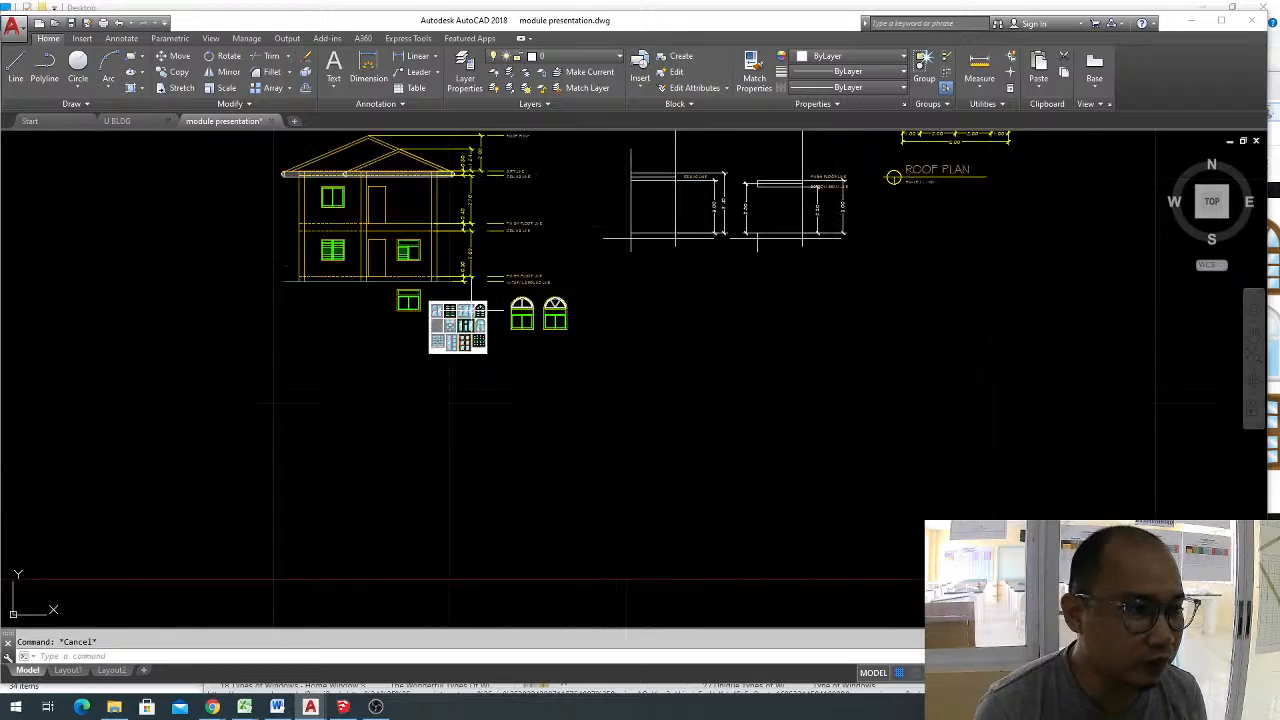
{"action": "mouse_move", "coordinate": [475, 320]}
{"action": "middle_mouse_down"}
{"action": "mouse_move", "coordinate": [966, 534]}
{"action": "mouse_move", "coordinate": [1089, 502]}
{"action": "mouse_move", "coordinate": [870, 515]}
{"action": "mouse_move", "coordinate": [571, 434]}
{"action": "middle_mouse_up"}
{"action": "scroll", "coordinate": [618, 394], "scroll_direction": "up", "scroll_amount": 4}
{"action": "scroll", "coordinate": [620, 360], "scroll_direction": "up", "scroll_amount": 2}
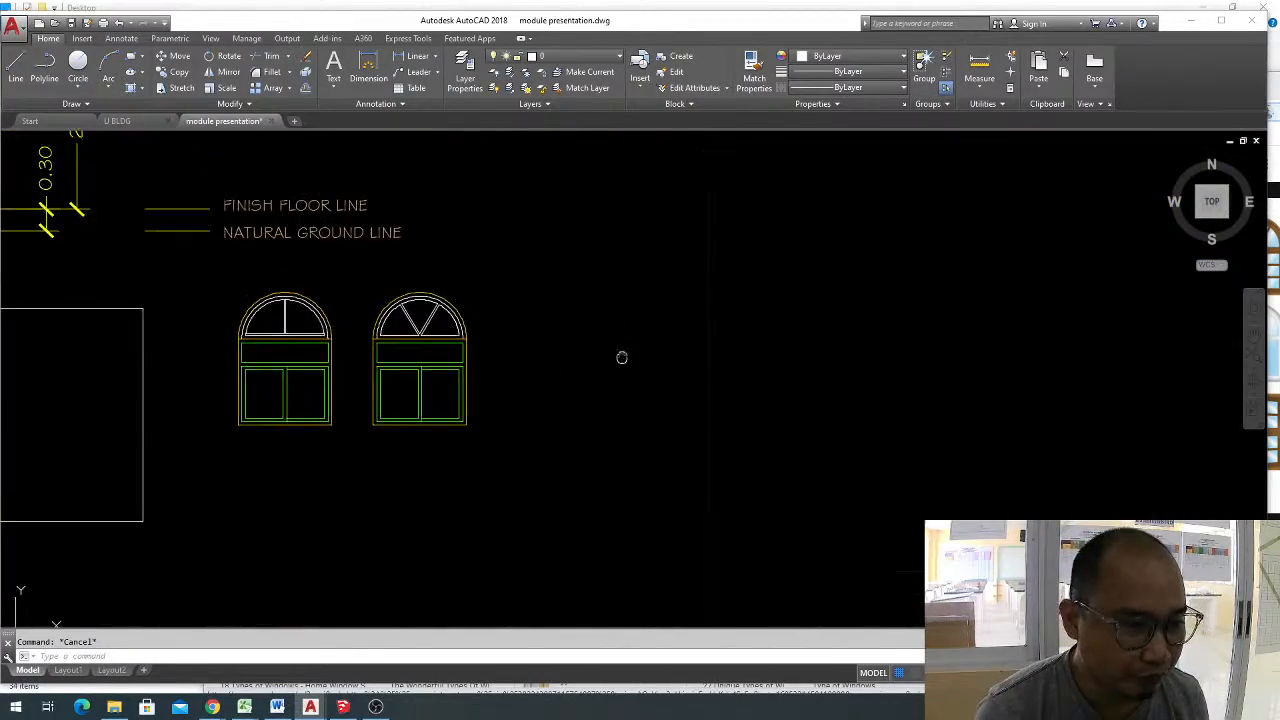
Draw two horizontal guide lines extending rightwards from the upper and lower corners of the second arched window's rectangular part.
{"action": "middle_click_drag", "start_coordinate": [620, 357], "coordinate": [616, 368]}
{"action": "type", "text": "l"}
{"action": "key", "text": "Return"}
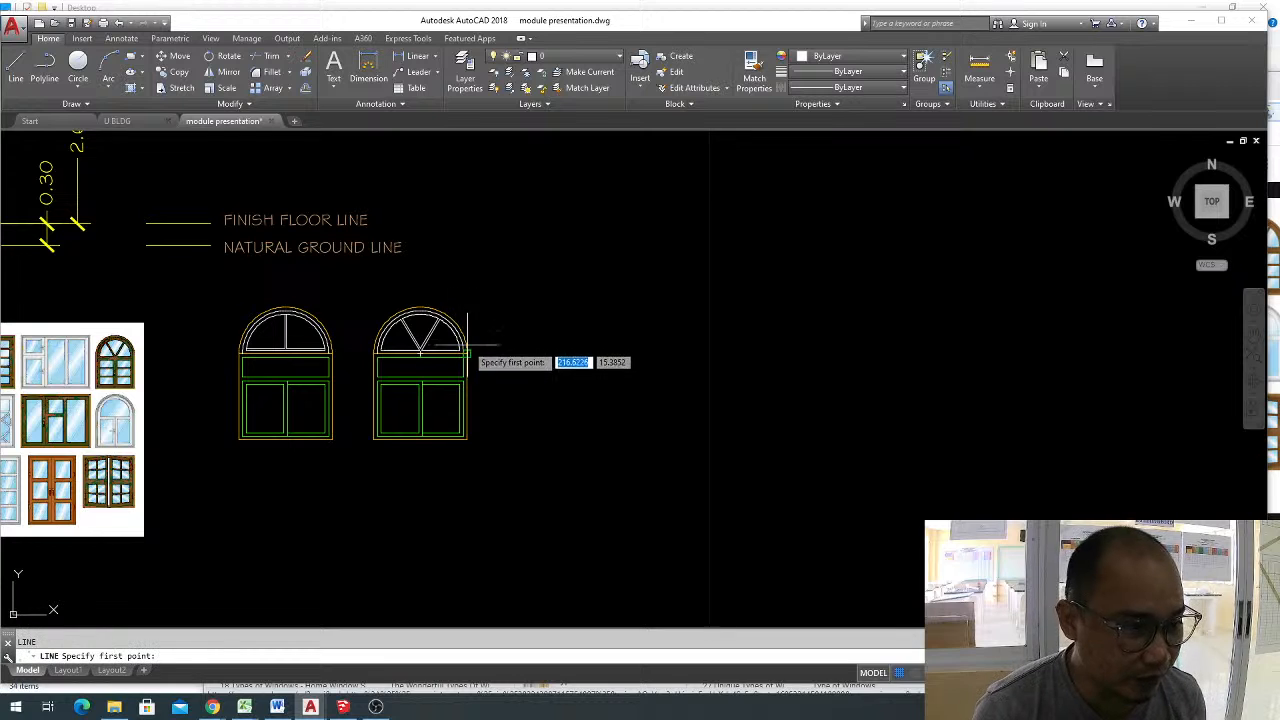
{"action": "left_click", "coordinate": [466, 352]}
{"action": "left_click", "coordinate": [918, 352]}
{"action": "key", "text": "Return"}
{"action": "key", "text": "Return"}
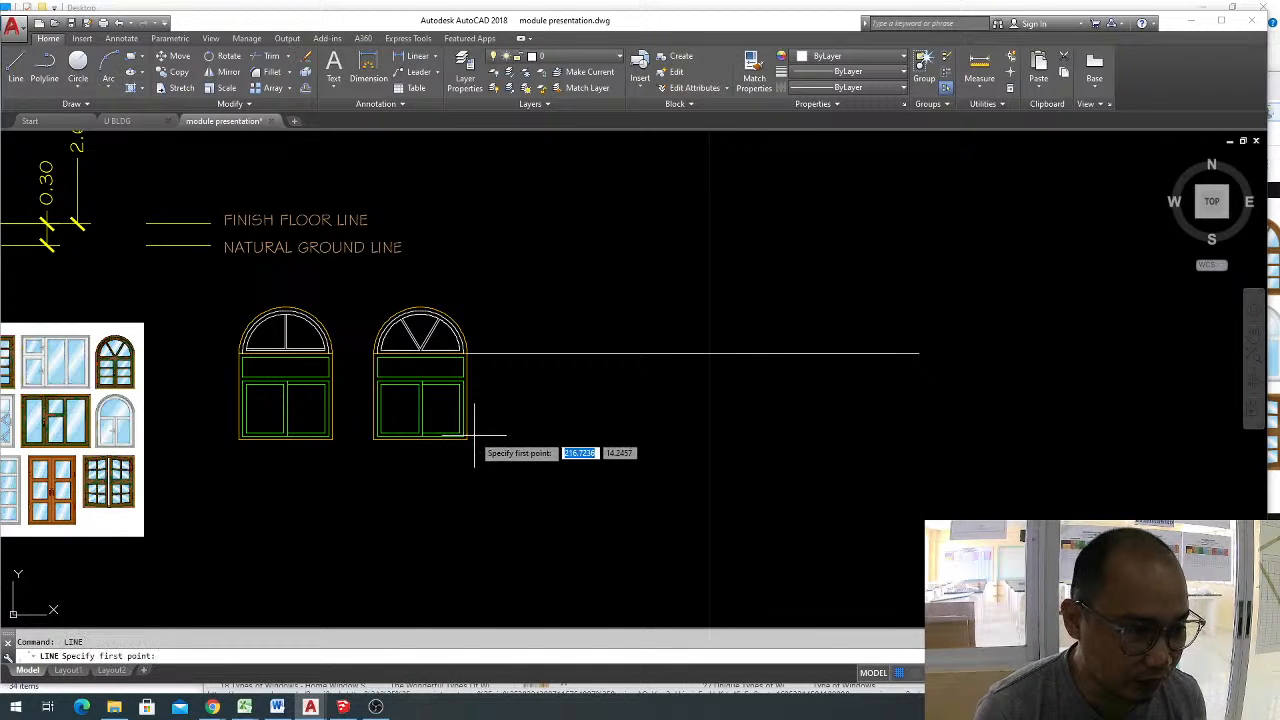
{"action": "left_click", "coordinate": [466, 438]}
{"action": "left_click", "coordinate": [900, 438]}
{"action": "key", "text": "Escape"}
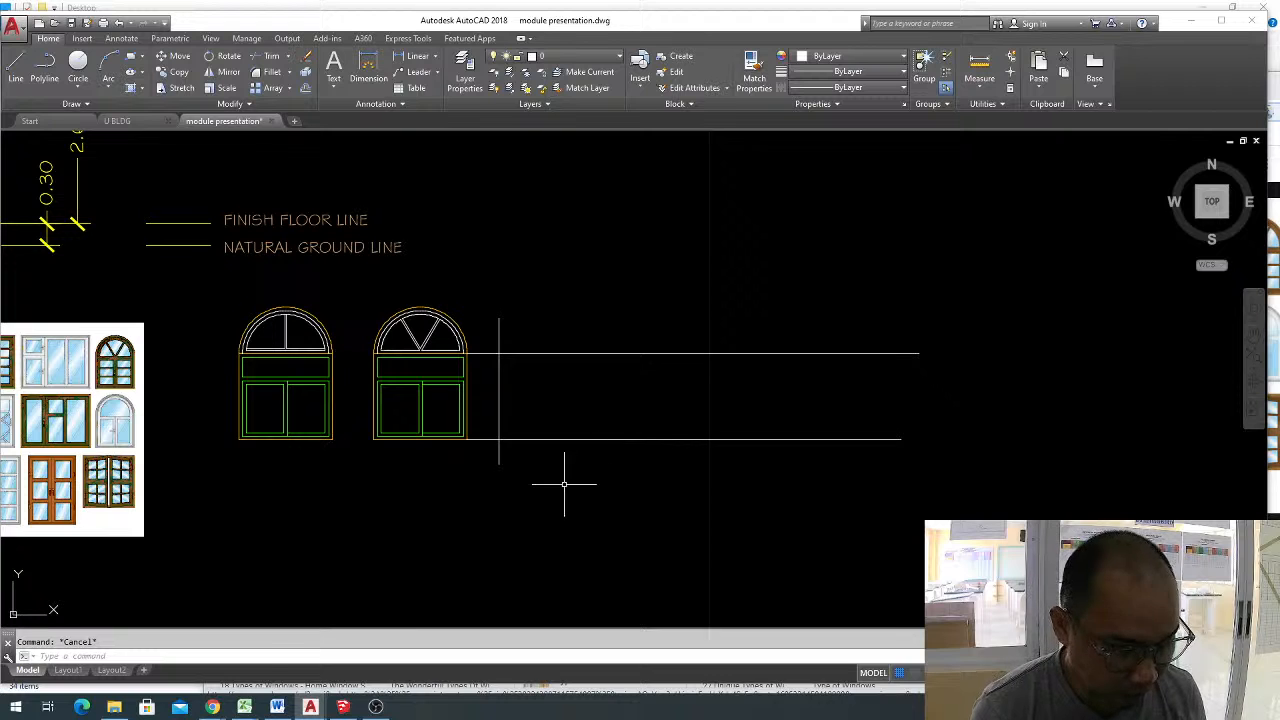
Draw a vertical line across both guide lines beside the second window and copy it about 2.1 units to the right.
{"action": "left_click", "coordinate": [499, 455]}
{"action": "left_click", "coordinate": [515, 480]}
{"action": "key", "text": "Return"}
{"action": "left_click", "coordinate": [557, 537]}
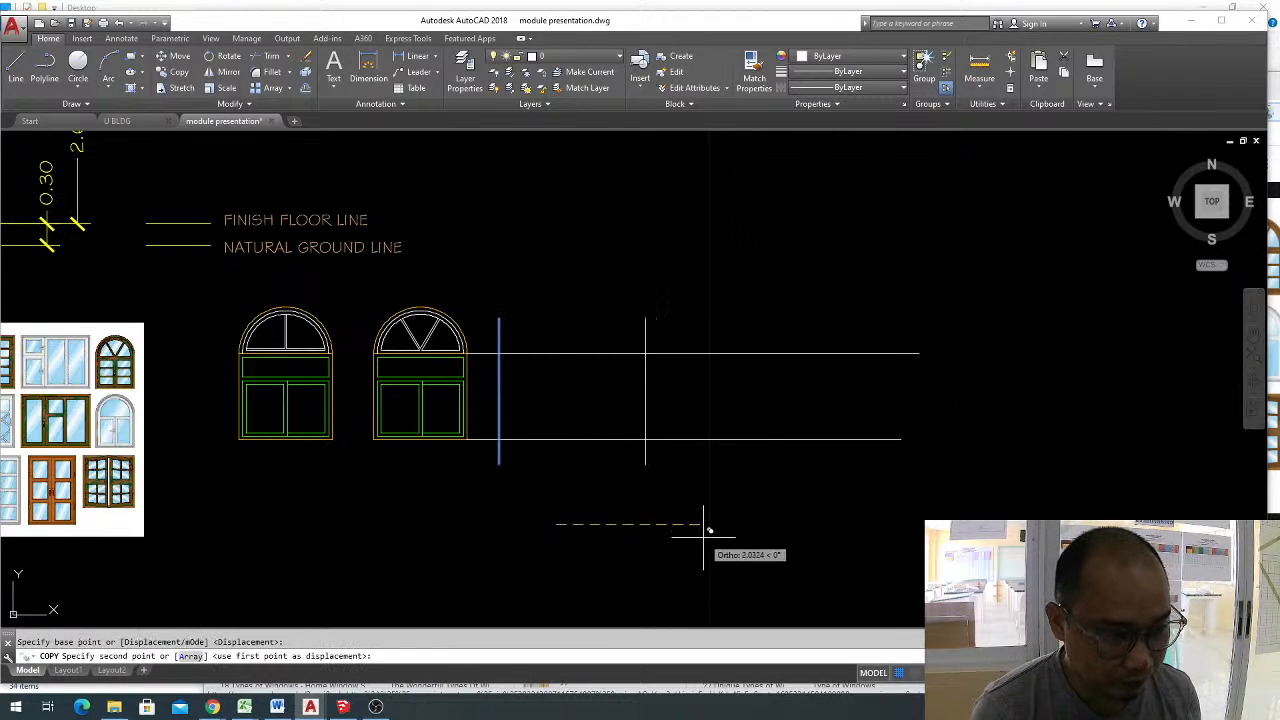
{"action": "left_click", "coordinate": [709, 537]}
{"action": "key", "text": "Escape"}
Trim the guide lines beyond the copied vertical line and that vertical's end above the upper guide line.
{"action": "type", "text": "tr"}
{"action": "key", "text": "Return"}
{"action": "key", "text": "Return"}
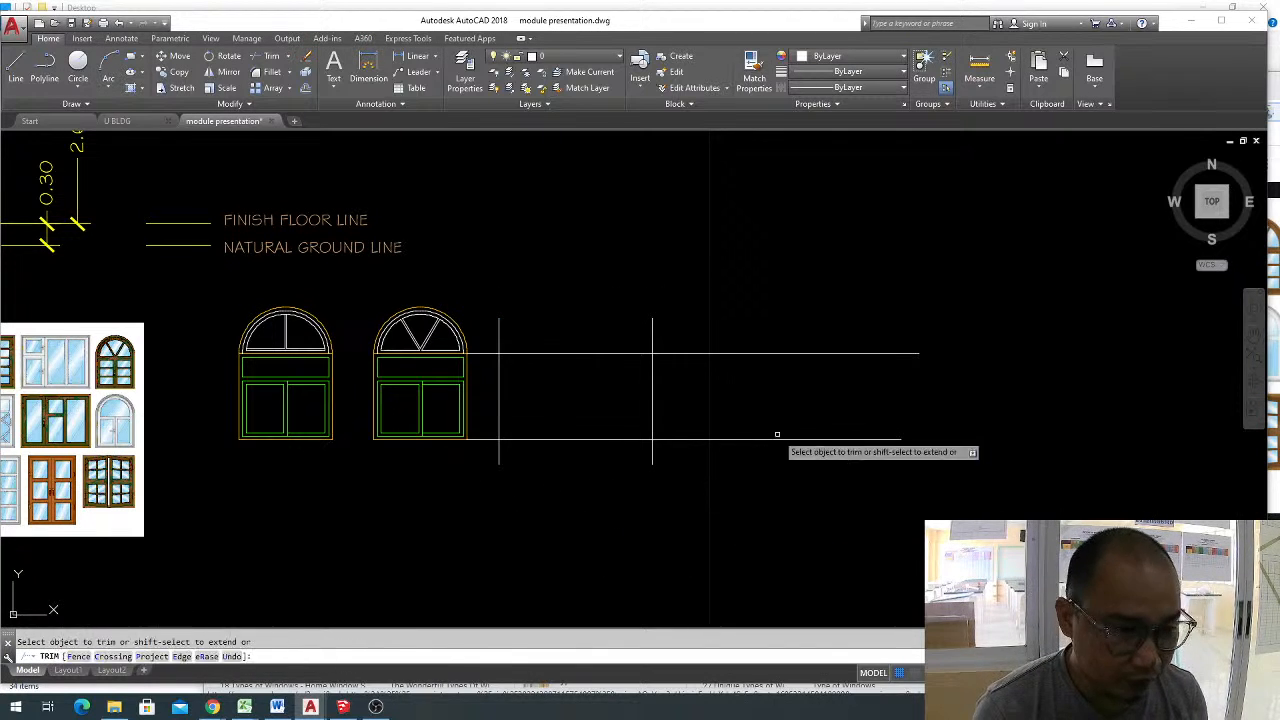
{"action": "left_click", "coordinate": [775, 398]}
{"action": "left_click", "coordinate": [717, 313]}
{"action": "left_click", "coordinate": [695, 277]}
{"action": "left_click", "coordinate": [570, 333]}
{"action": "left_click", "coordinate": [781, 407]}
{"action": "left_click", "coordinate": [722, 484]}
Trim both verticals' lower ends, the left vertical's upper end and the guide line pieces left of it to leave a rectangle.
{"action": "left_click", "coordinate": [676, 479]}
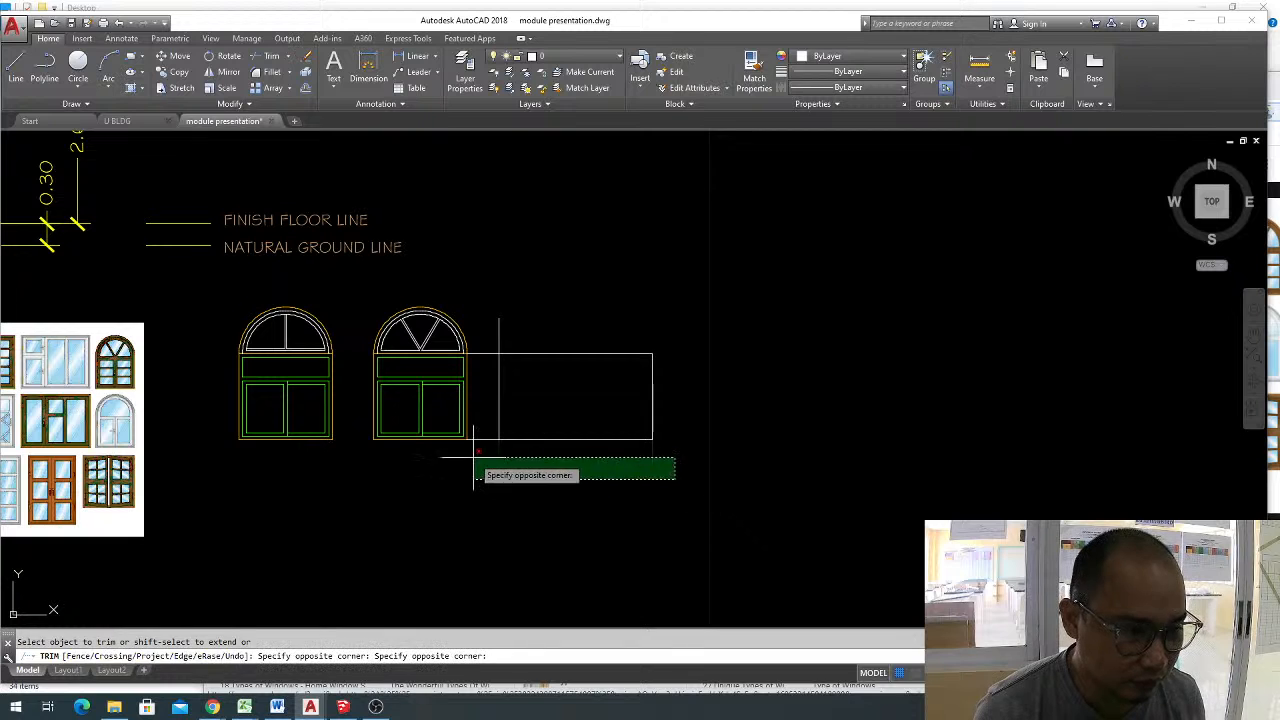
{"action": "left_click", "coordinate": [474, 457]}
{"action": "left_click", "coordinate": [487, 449]}
{"action": "left_click", "coordinate": [480, 424]}
{"action": "left_click", "coordinate": [499, 341]}
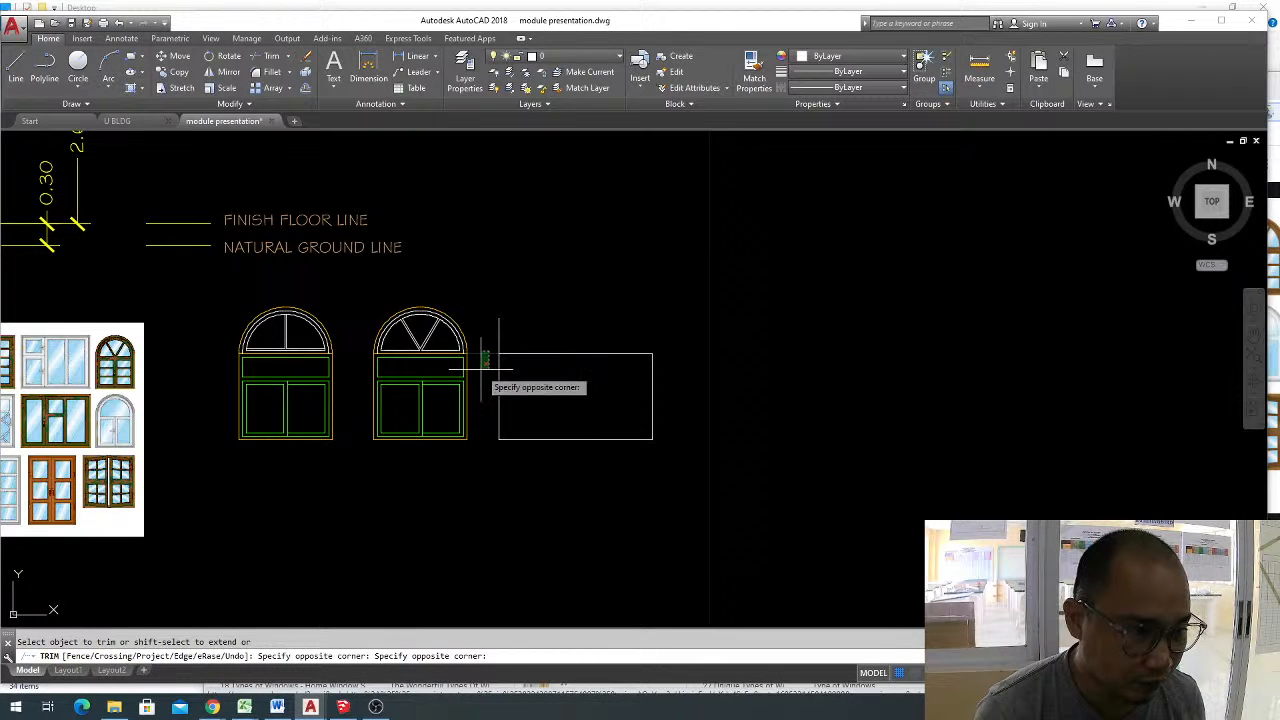
{"action": "left_click", "coordinate": [486, 349]}
{"action": "scroll", "coordinate": [545, 415], "scroll_direction": "up", "scroll_amount": 2}
{"action": "key", "text": "Escape"}
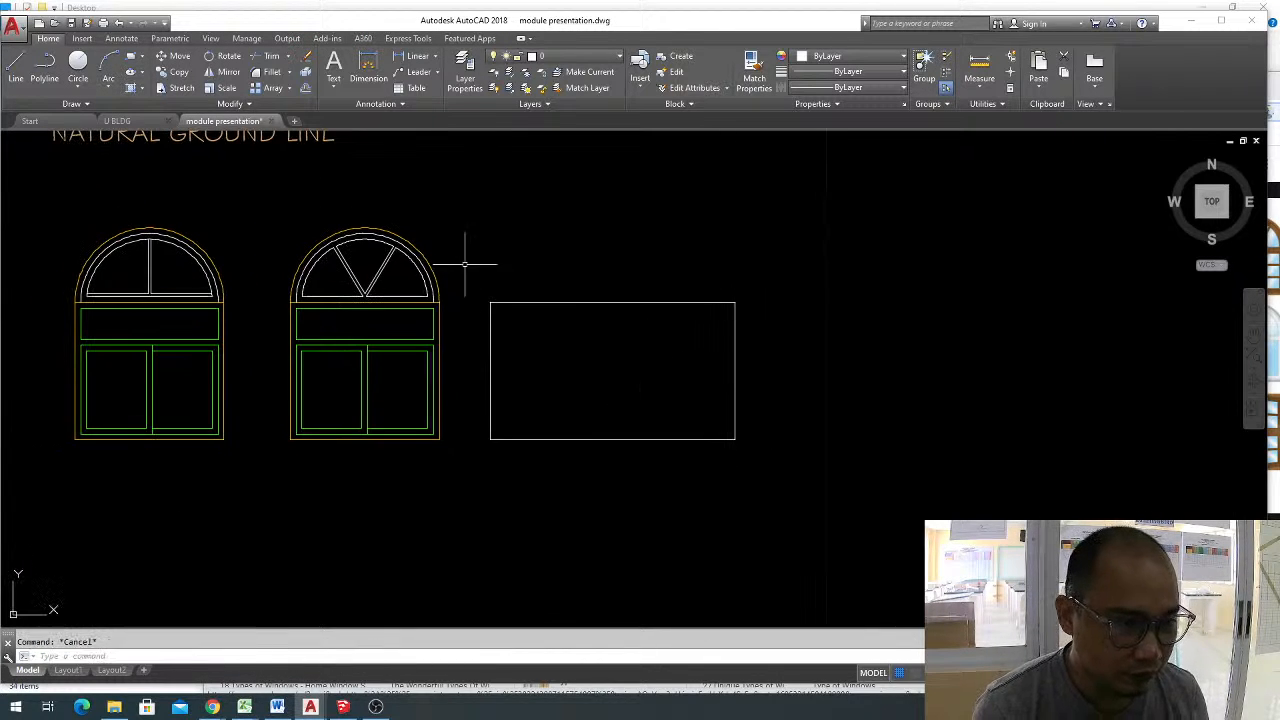
Join the new rectangle's four sides into a single outline.
{"action": "left_click", "coordinate": [454, 254]}
{"action": "key", "text": "Return"}
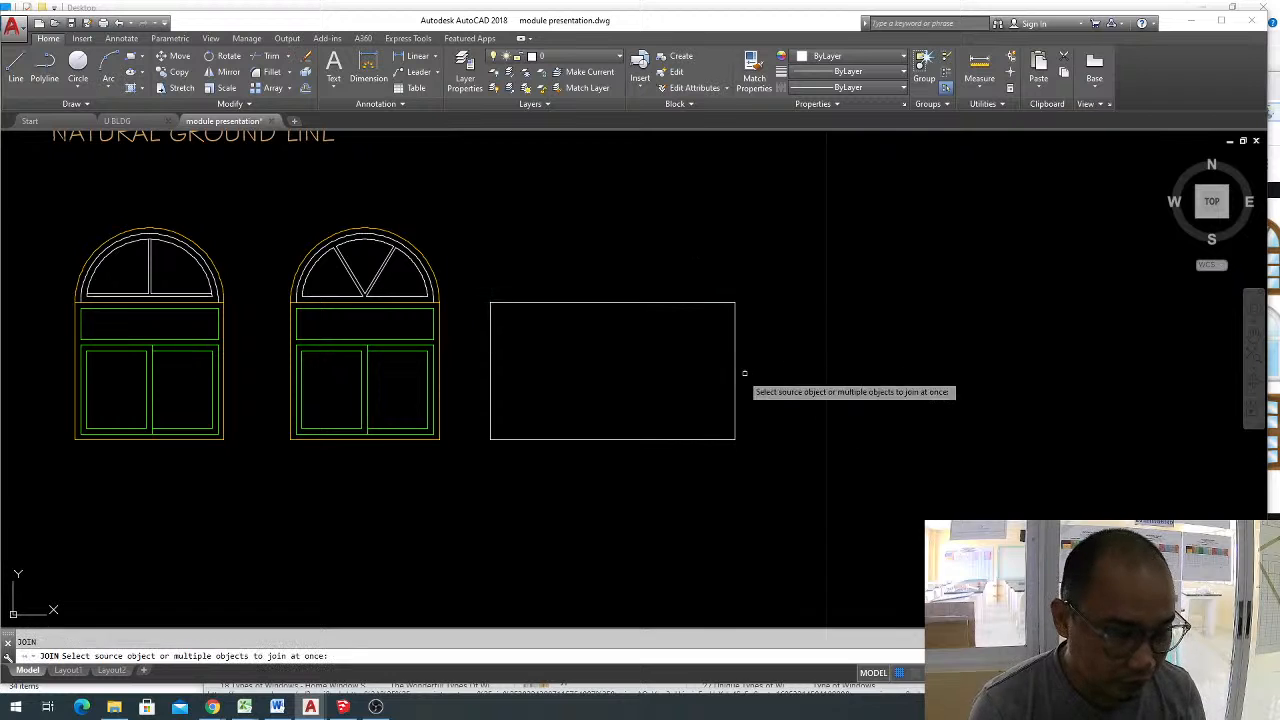
{"action": "key", "text": "Escape"}
{"action": "left_click", "coordinate": [774, 451]}
{"action": "left_click", "coordinate": [527, 196]}
{"action": "left_click", "coordinate": [560, 484]}
{"action": "left_click", "coordinate": [503, 410]}
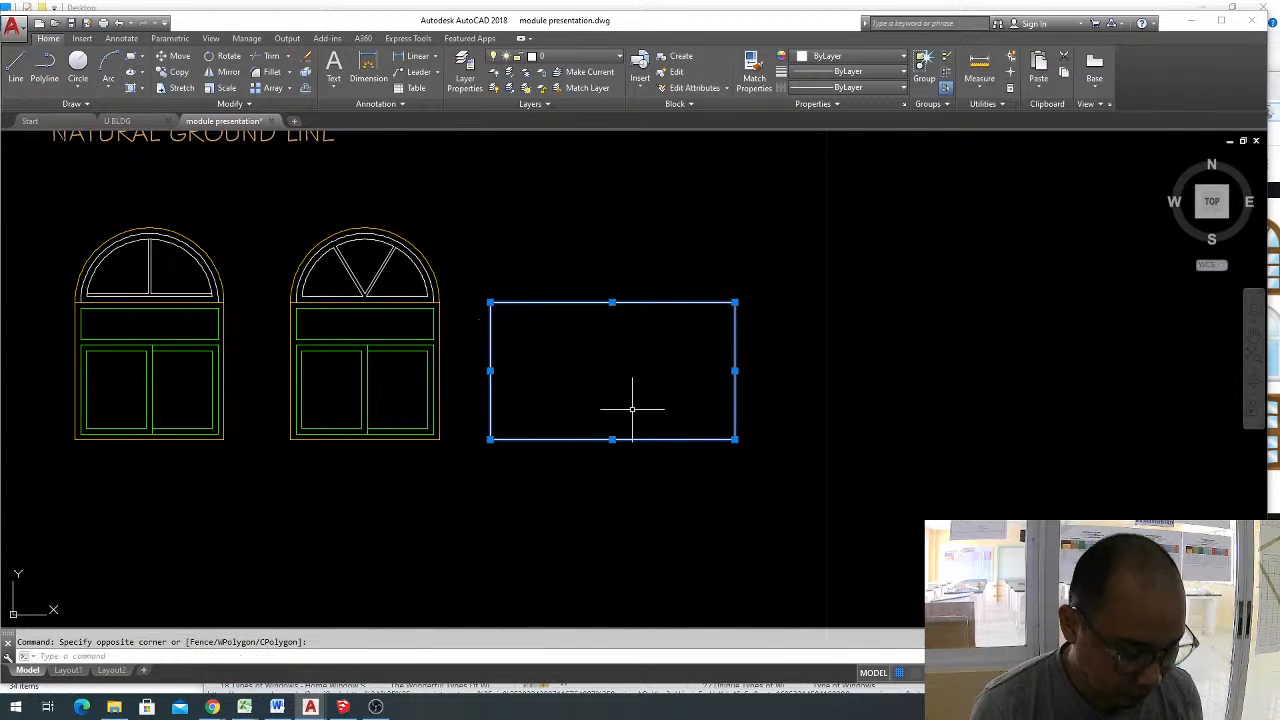
{"action": "key", "text": "Escape"}
Offset the joined rectangle 0.05 inward.
{"action": "type", "text": "o"}
{"action": "key", "text": "Return"}
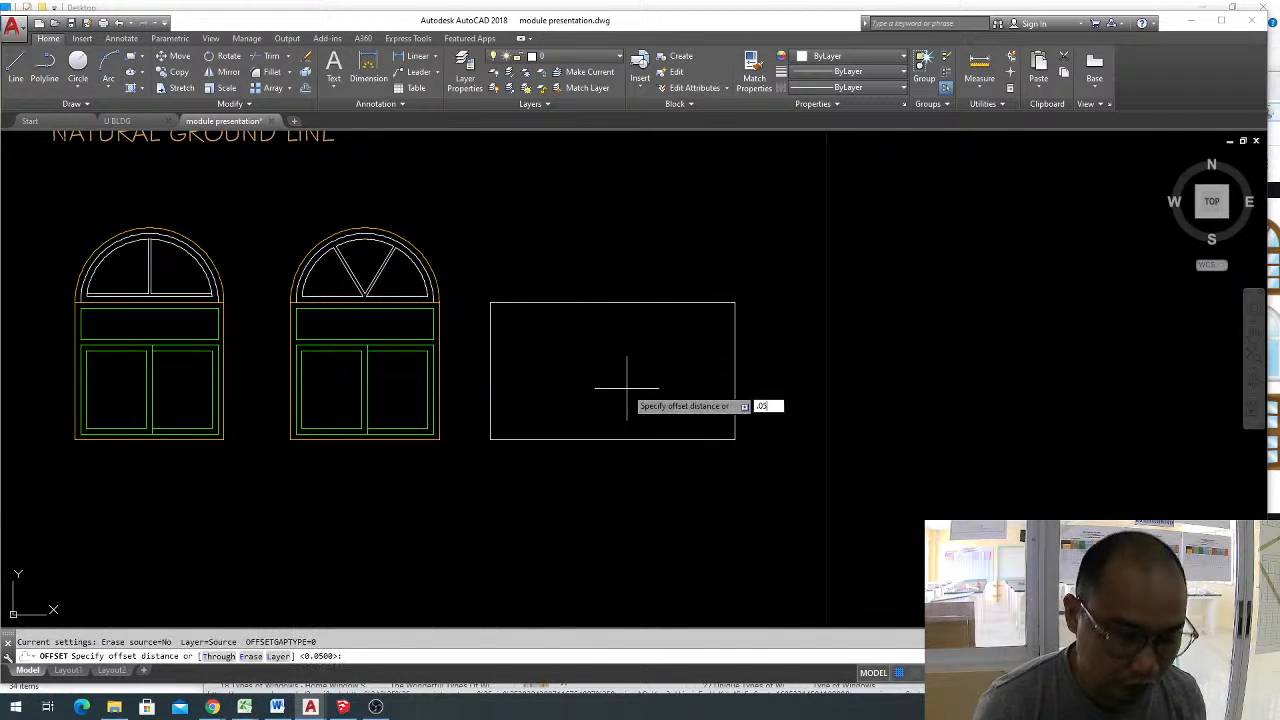
{"action": "key", "text": "Return"}
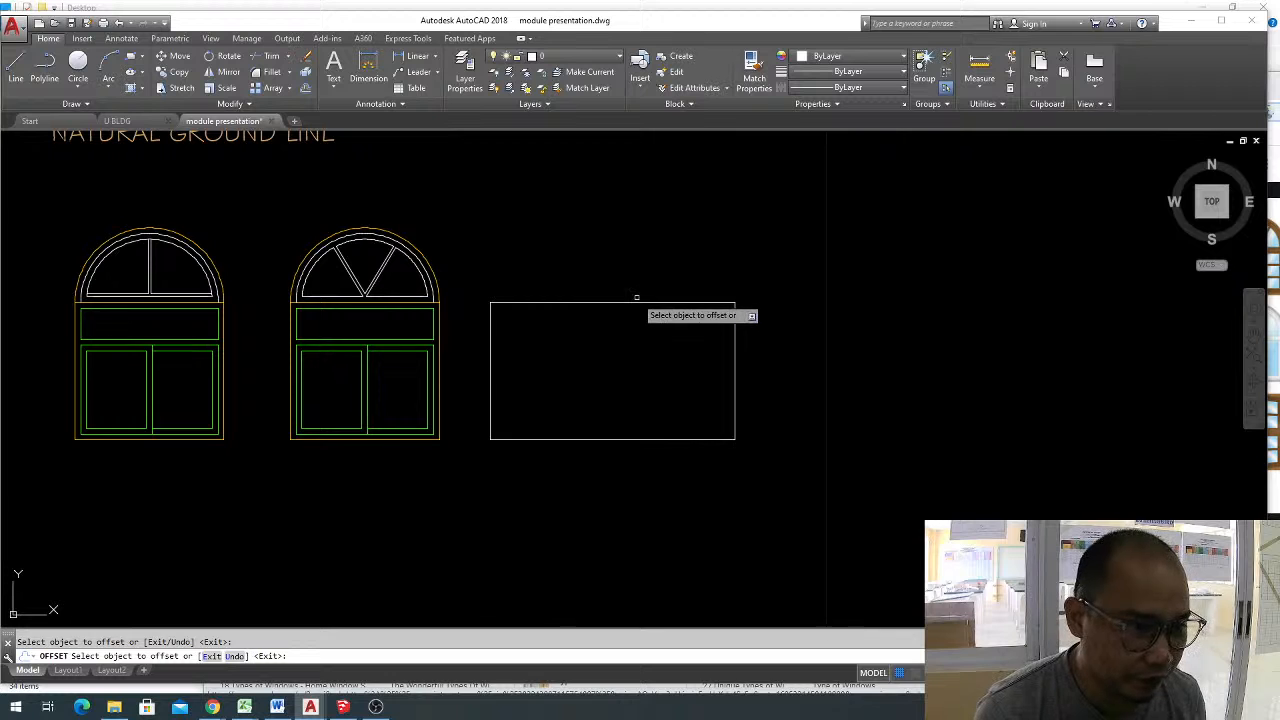
{"action": "left_click", "coordinate": [628, 305]}
{"action": "left_click", "coordinate": [626, 334]}
{"action": "key", "text": "Escape"}
Explode the inner rectangle into separate lines.
{"action": "left_click", "coordinate": [648, 309]}
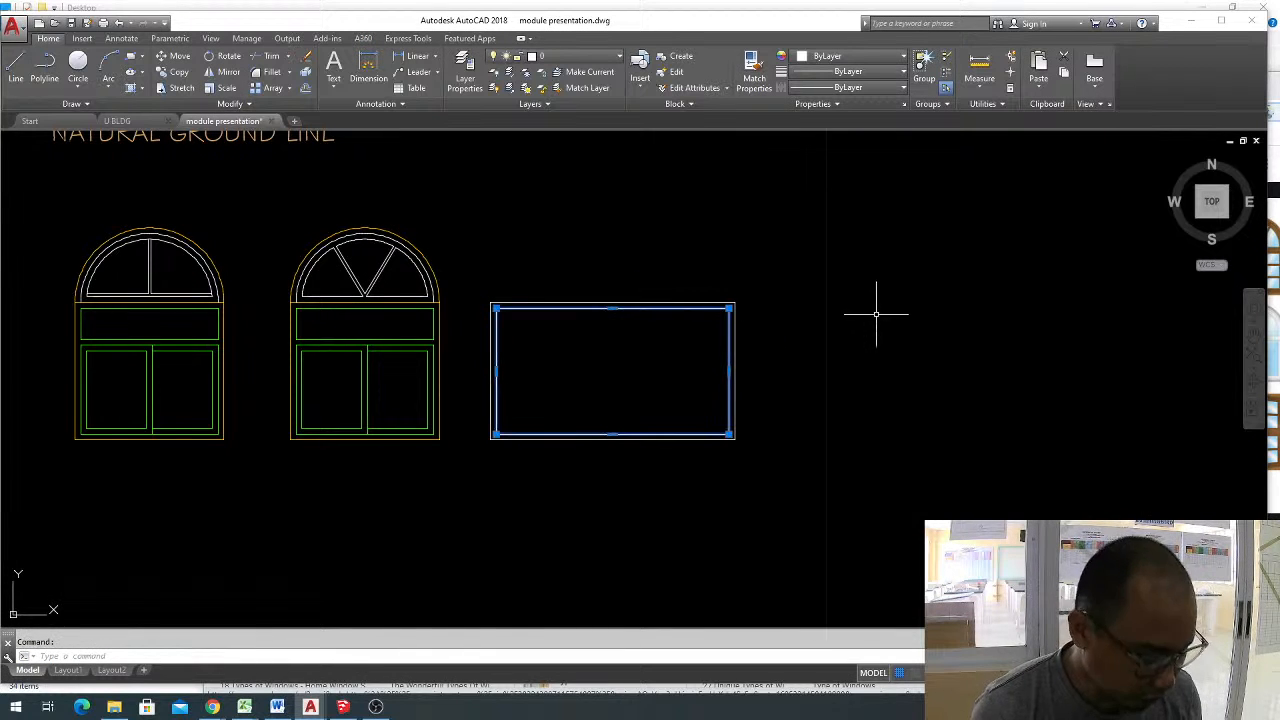
{"action": "type", "text": "x"}
{"action": "key", "text": "Return"}
{"action": "scroll", "coordinate": [577, 357], "scroll_direction": "up", "scroll_amount": 4}
{"action": "key", "text": "Escape"}
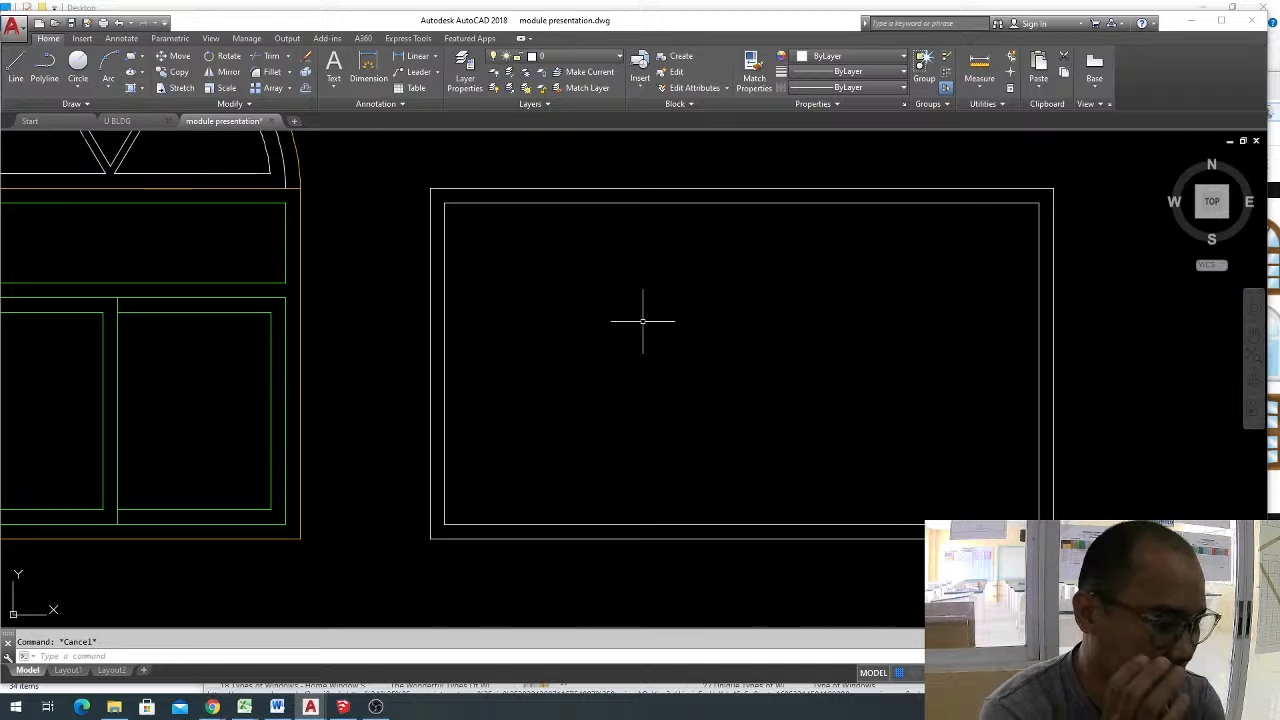
Divide the inner rectangle's top line into 3 equal segments.
{"action": "type", "text": "DIV"}
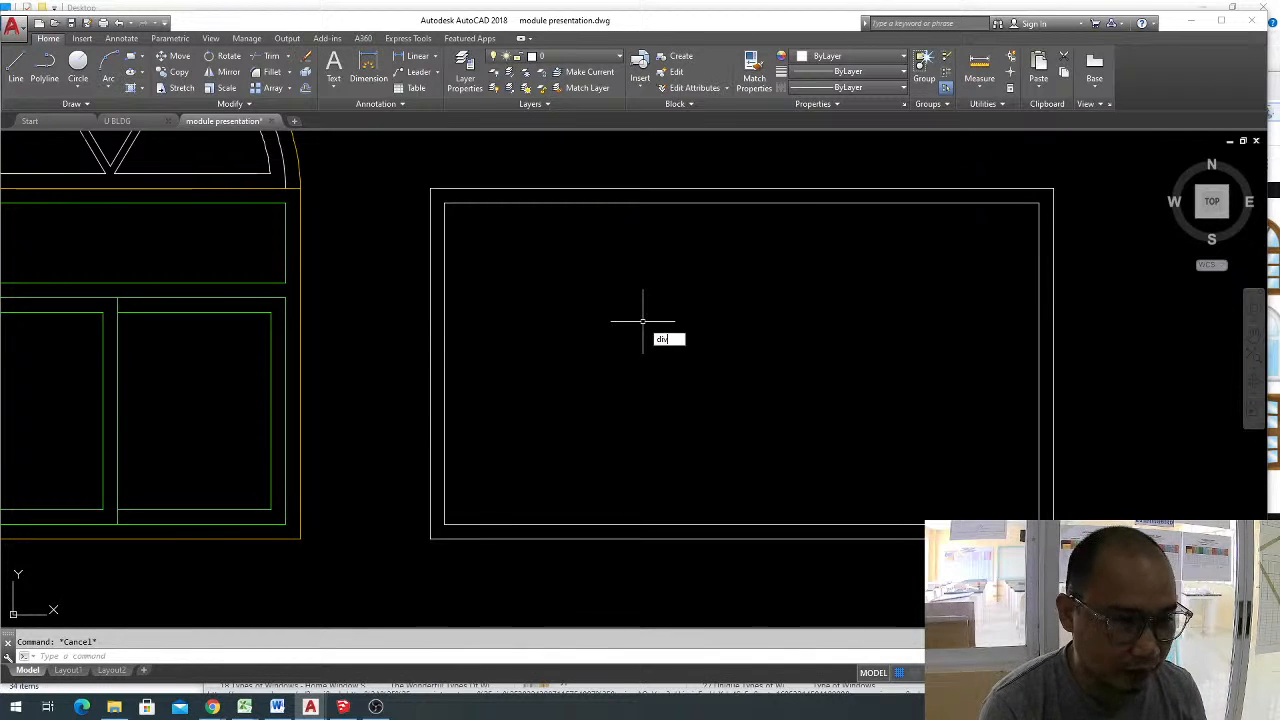
{"action": "key", "text": "Return"}
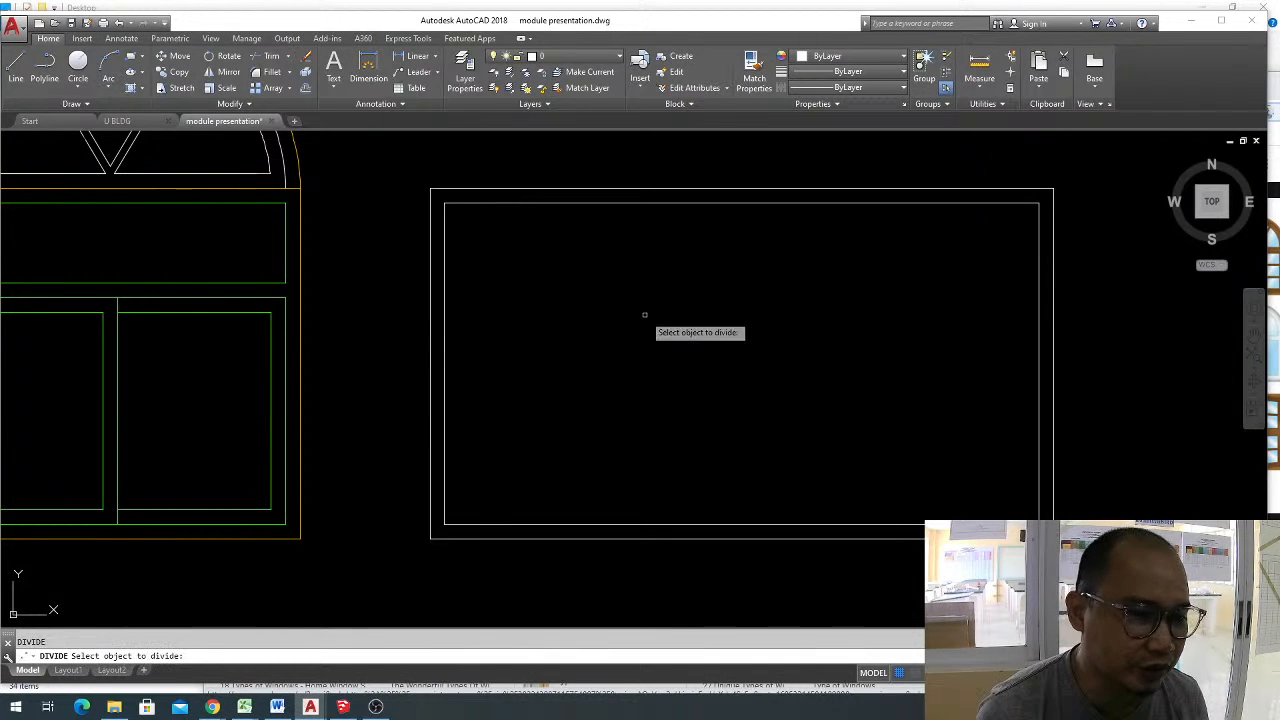
{"action": "left_click", "coordinate": [690, 203]}
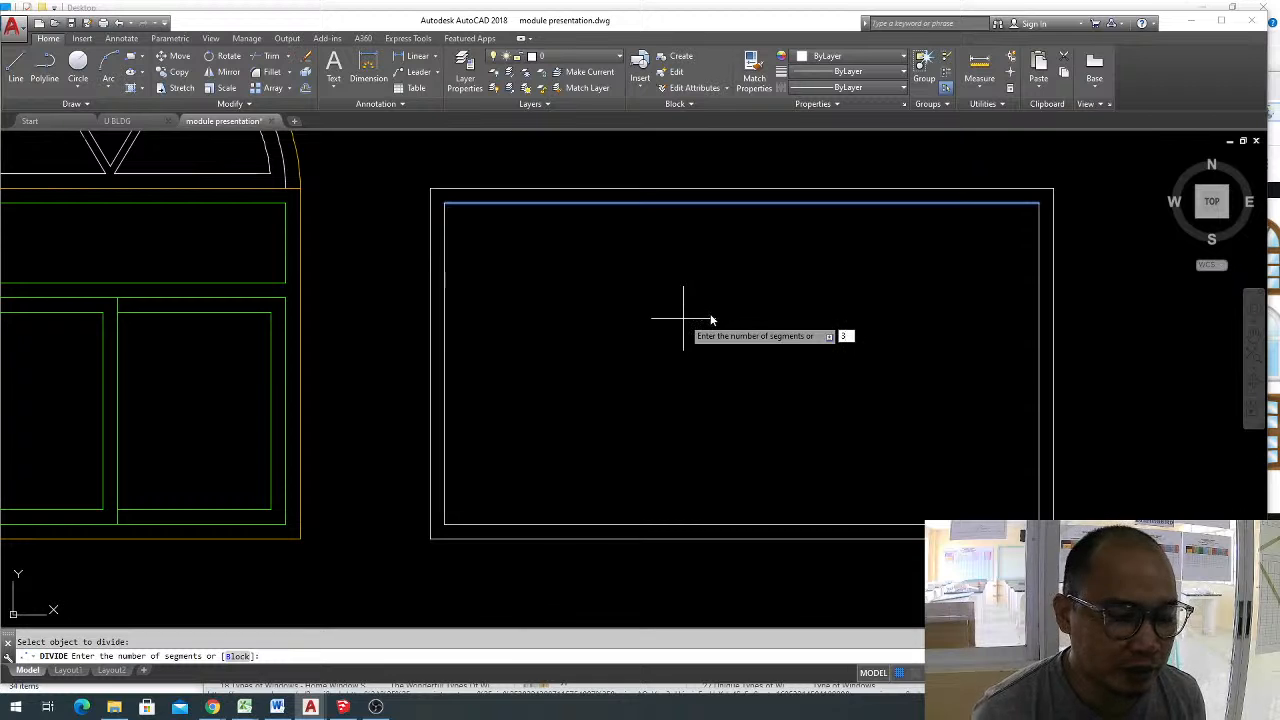
{"action": "key", "text": "Escape"}
Draw a multiline at scale 0.05 from the first division point straight down to the inner rectangle's bottom line.
{"action": "type", "text": "m"}
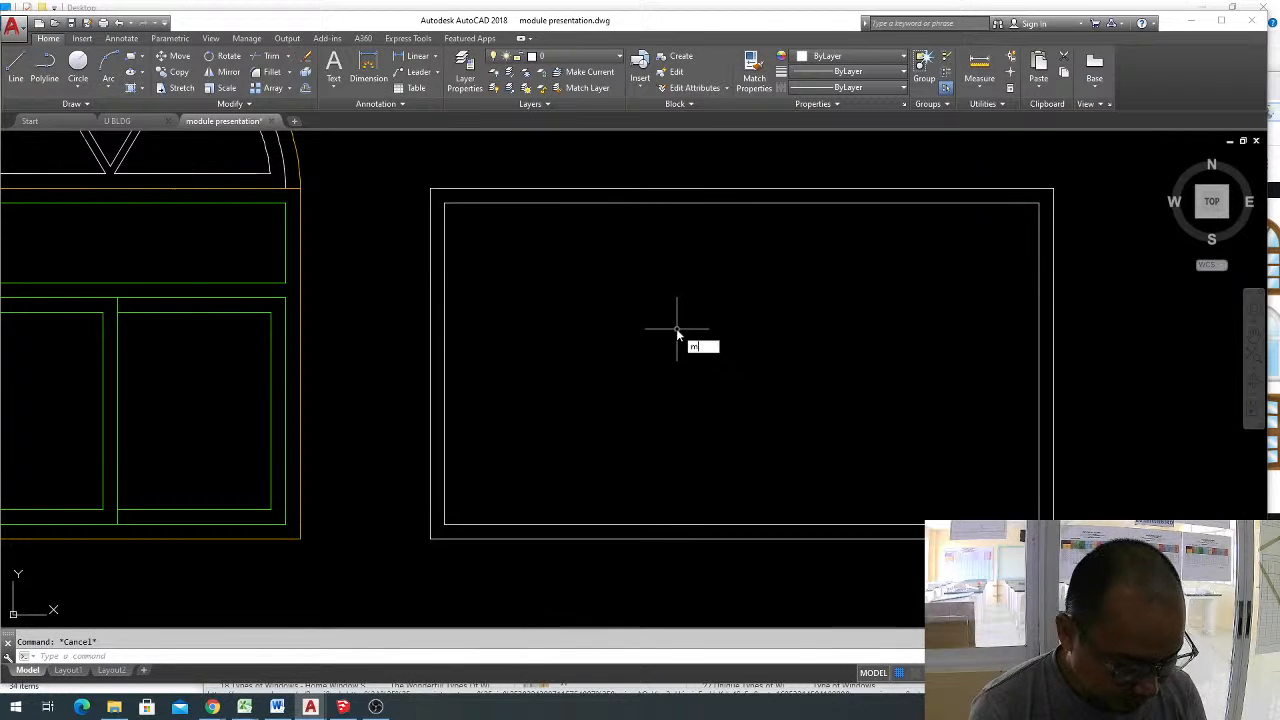
{"action": "type", "text": "l"}
{"action": "key", "text": "Return"}
{"action": "type", "text": "s"}
{"action": "key", "text": "Return"}
{"action": "type", "text": ".05"}
{"action": "key", "text": "Return"}
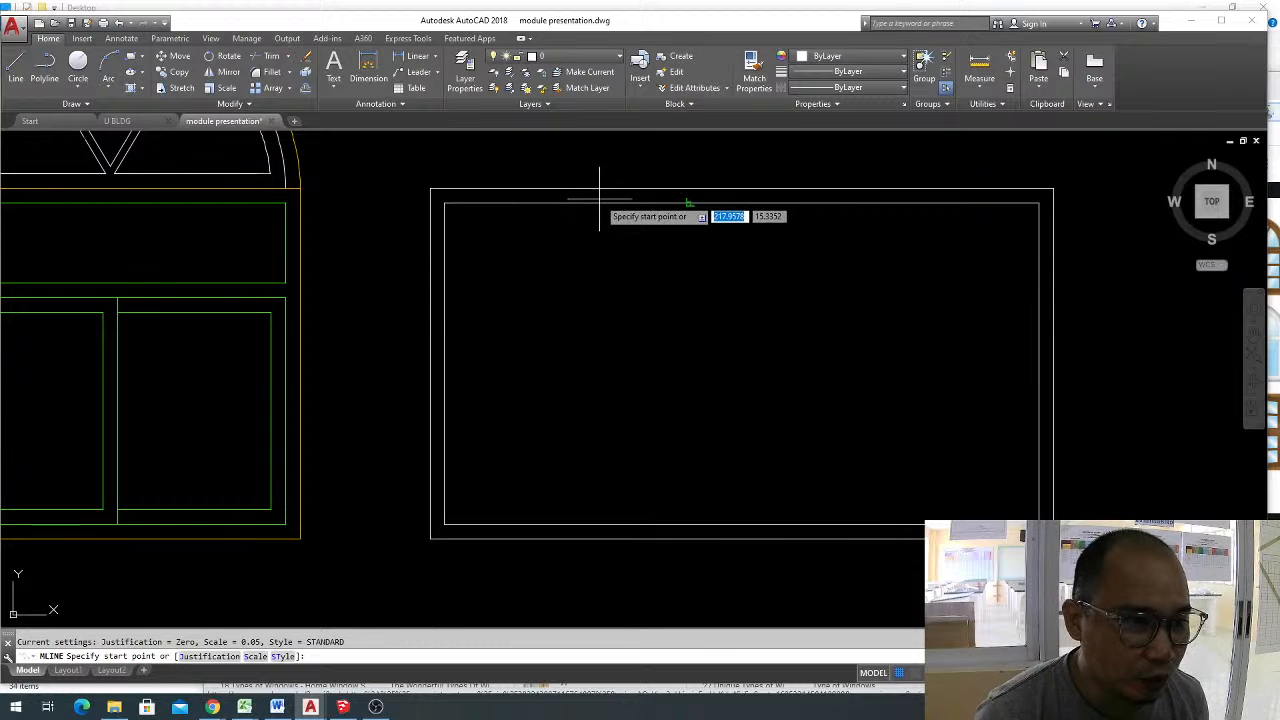
{"action": "left_click", "coordinate": [642, 202]}
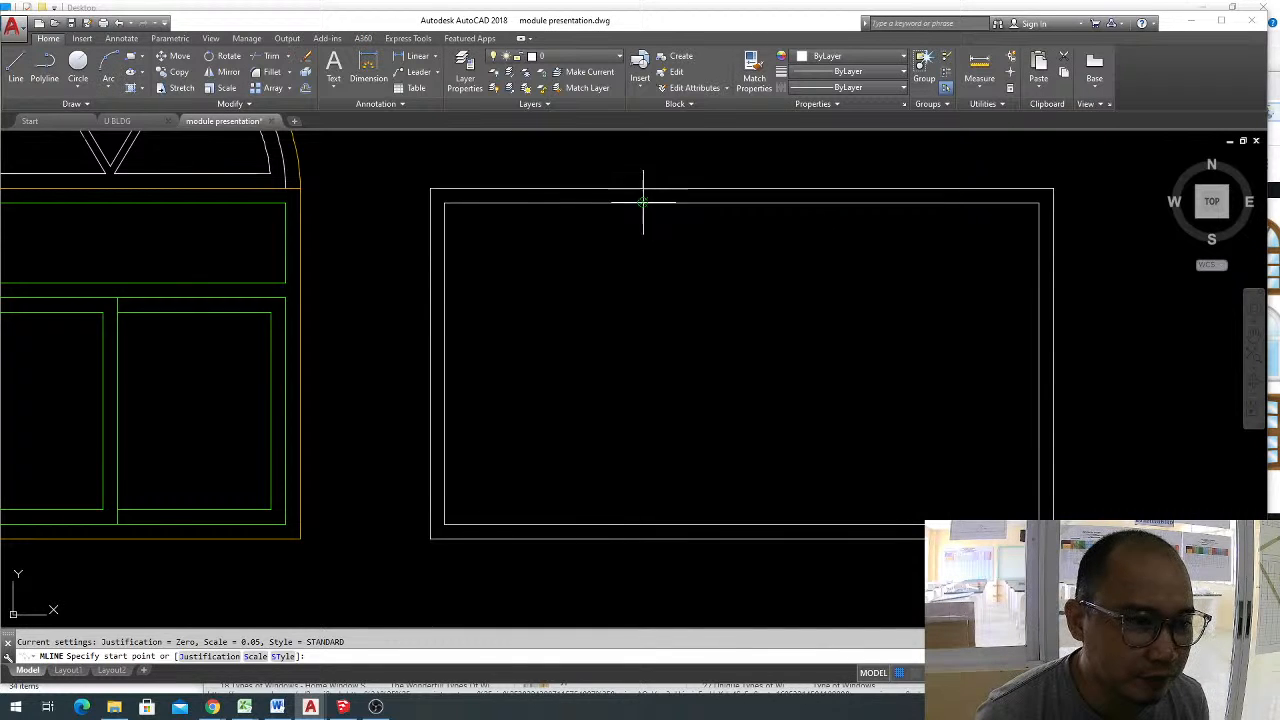
{"action": "left_click", "coordinate": [642, 522]}
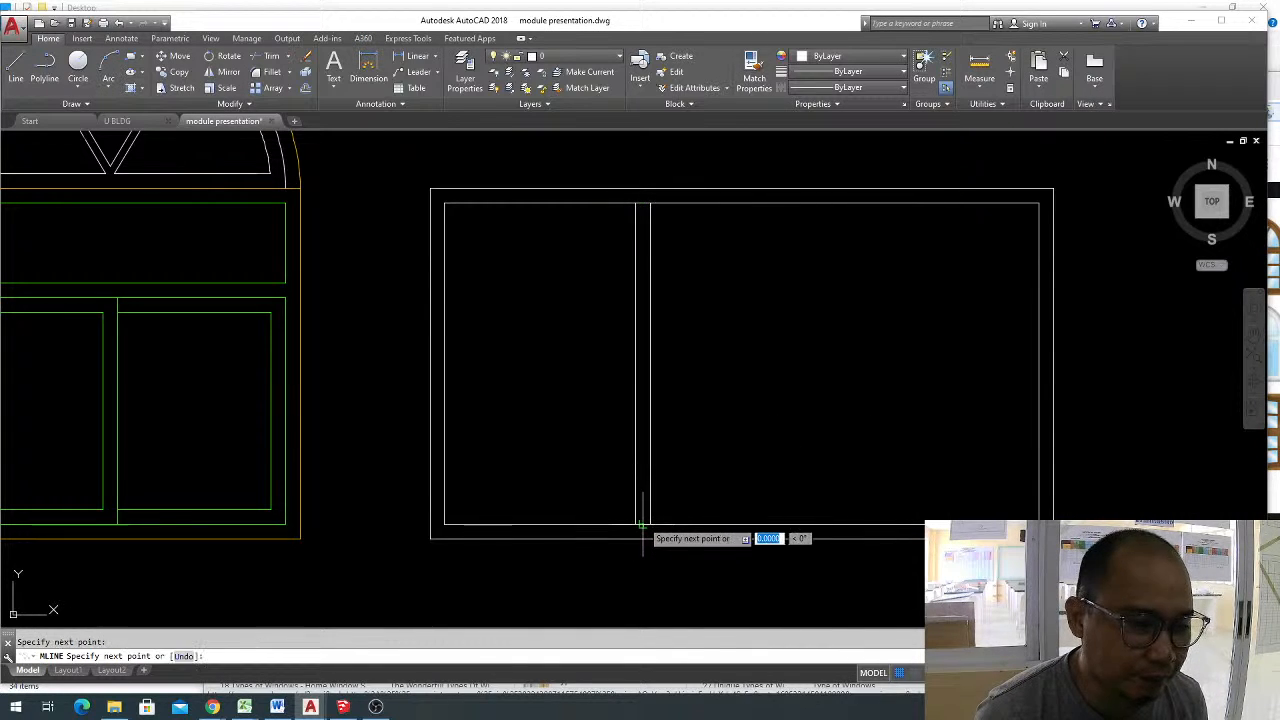
{"action": "key", "text": "Return"}
{"action": "key", "text": "Return"}
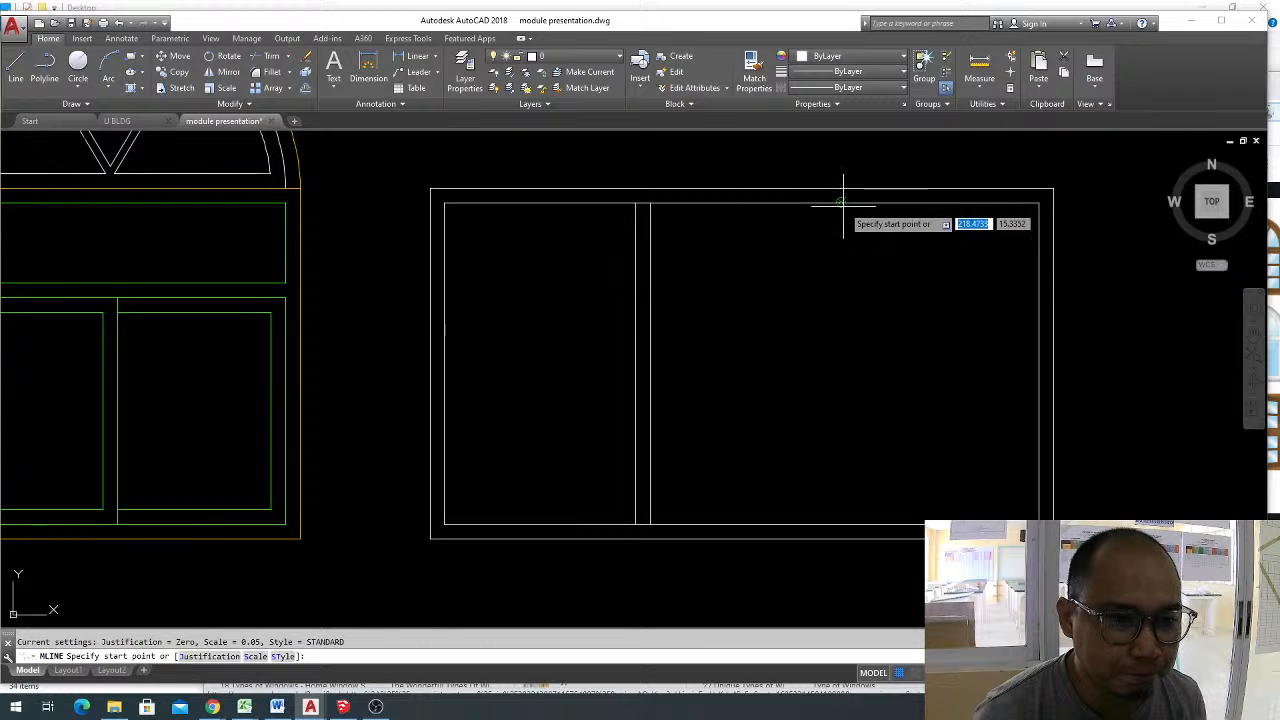
{"action": "left_click", "coordinate": [841, 202]}
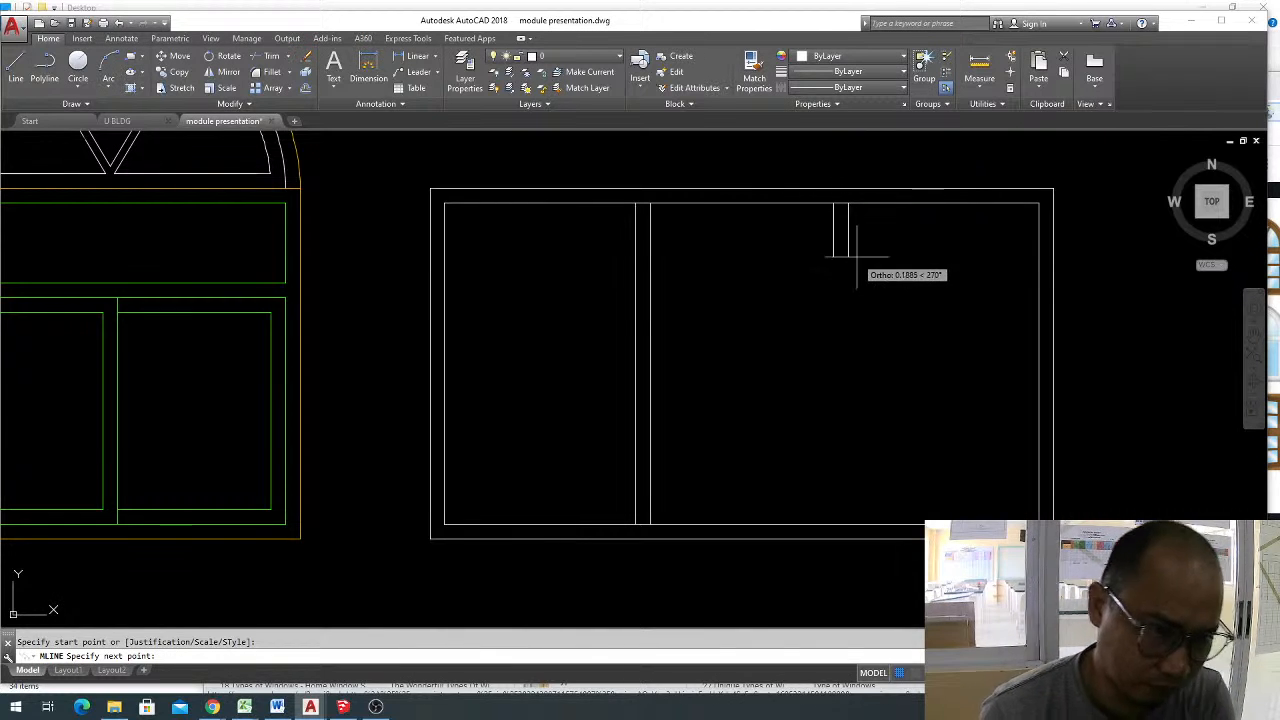
{"action": "key", "text": "Escape"}
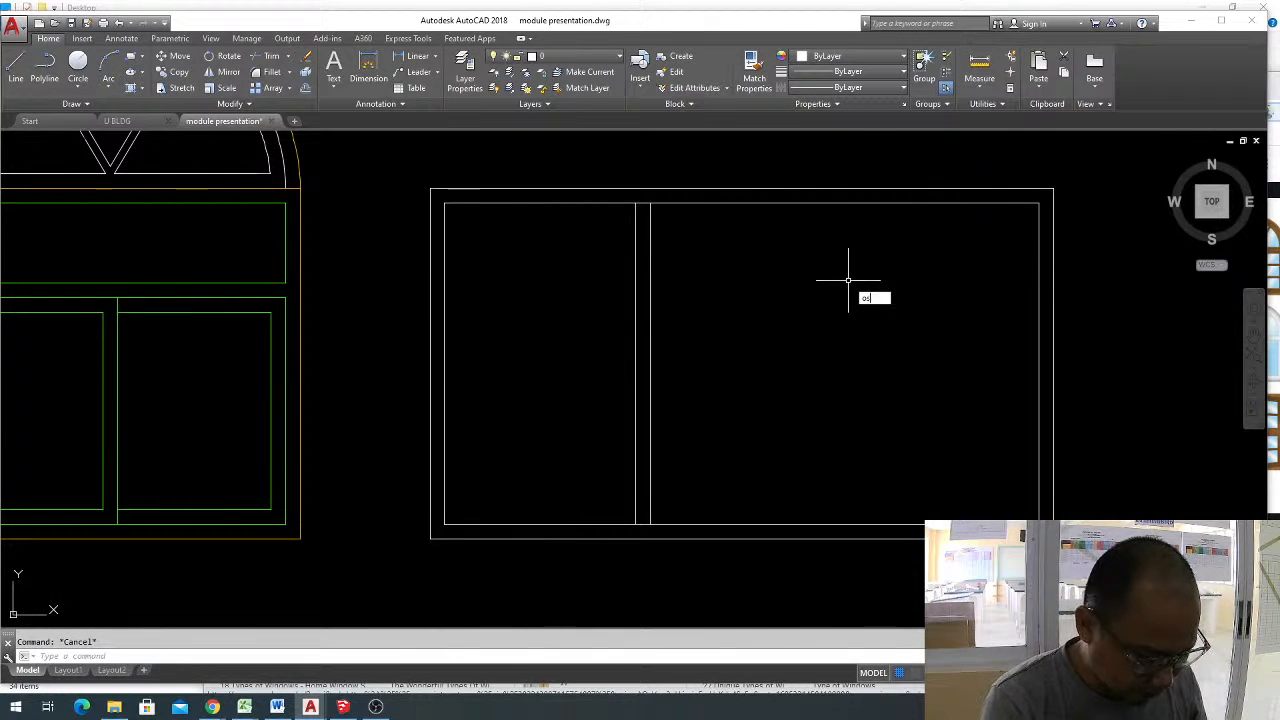
Check in the drafting settings that the Node object snap is enabled.
{"action": "type", "text": "osnap"}
{"action": "key", "text": "Return"}
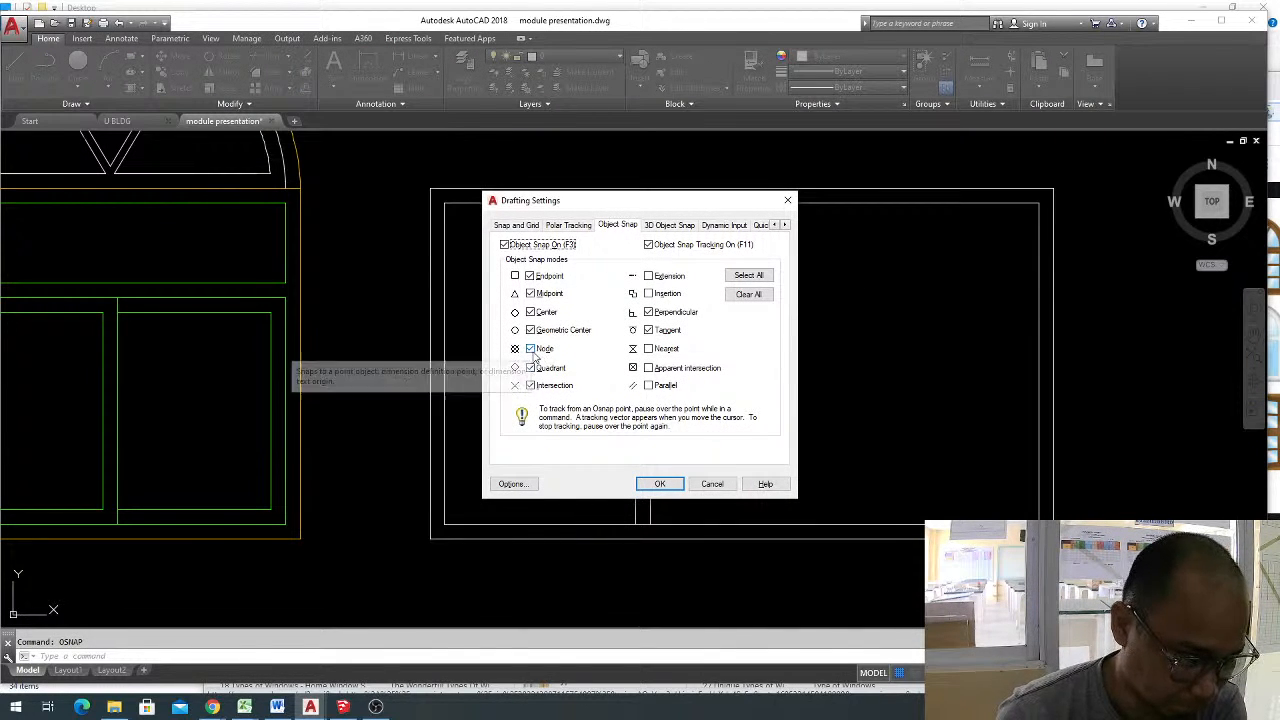
{"action": "left_click", "coordinate": [662, 484]}
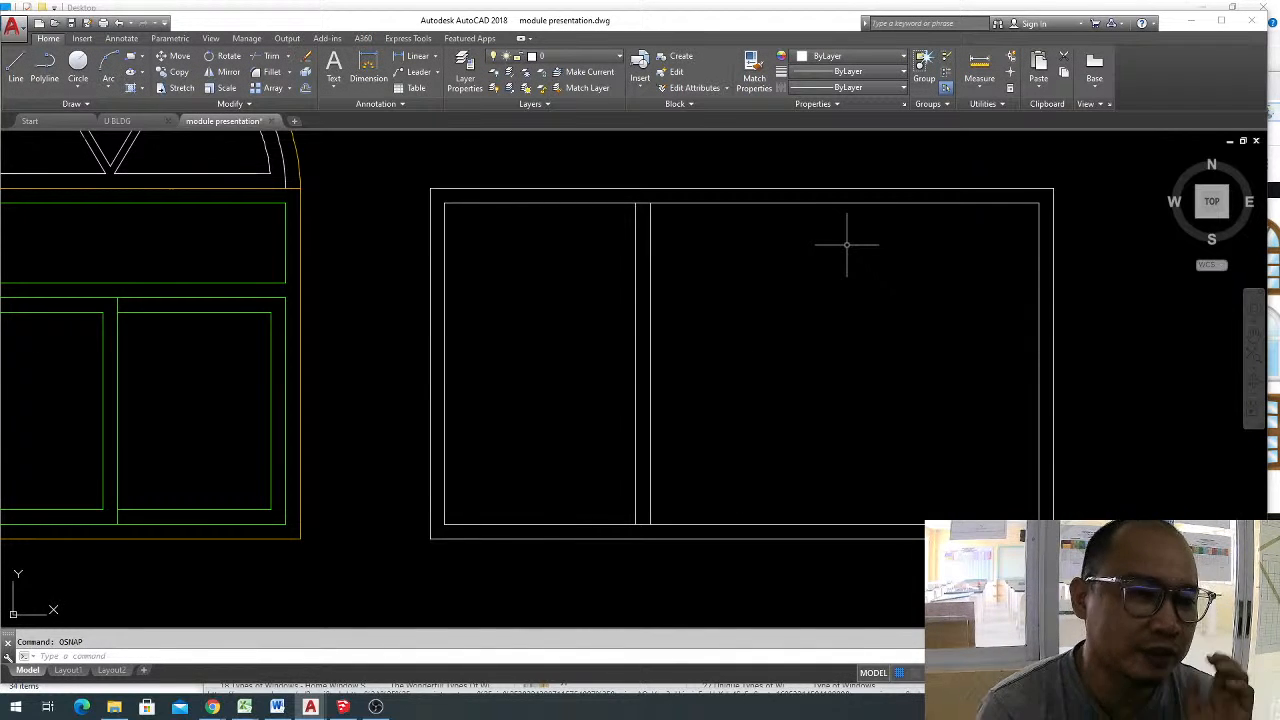
{"action": "type", "text": "l"}
{"action": "key", "text": "Return"}
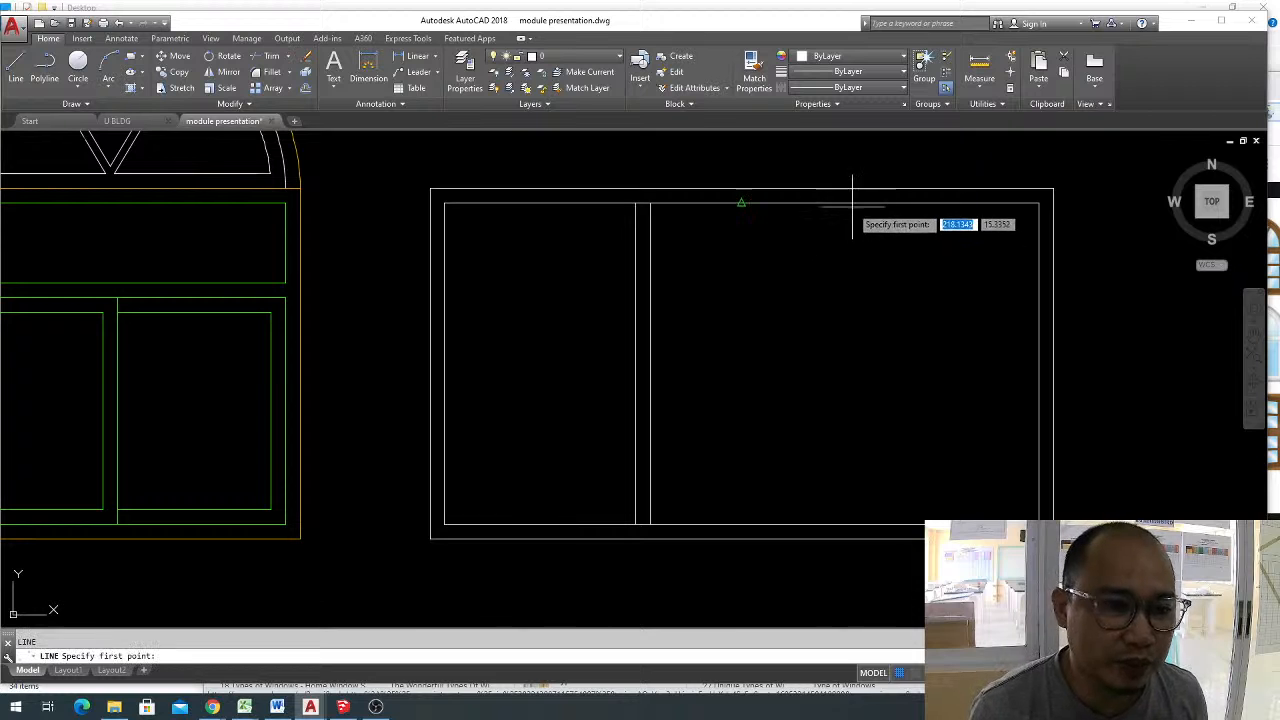
{"action": "scroll", "coordinate": [846, 226], "scroll_direction": "up", "scroll_amount": 4}
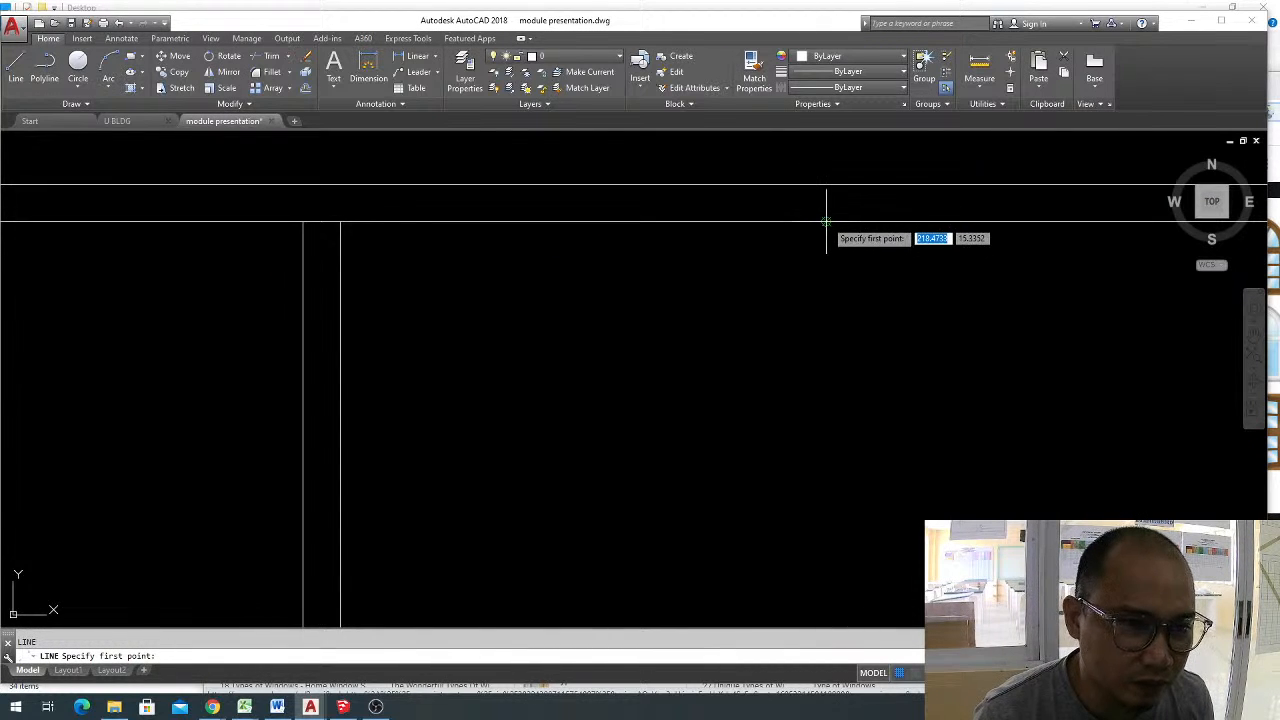
{"action": "key", "text": "Escape"}
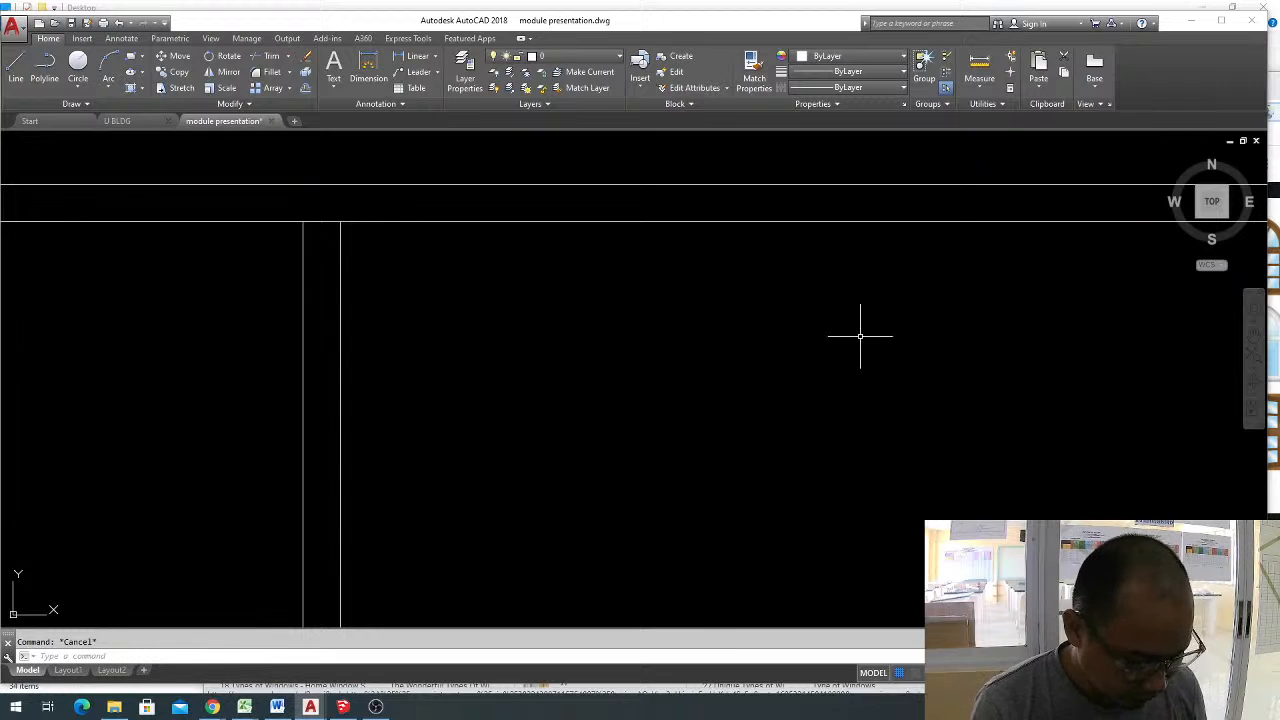
Draw a second multiline mullion from the other division point straight down to the inner rectangle's bottom line.
{"action": "type", "text": "ml"}
{"action": "key", "text": "Return"}
{"action": "left_click", "coordinate": [829, 221]}
{"action": "scroll", "coordinate": [827, 245], "scroll_direction": "down", "scroll_amount": 4}
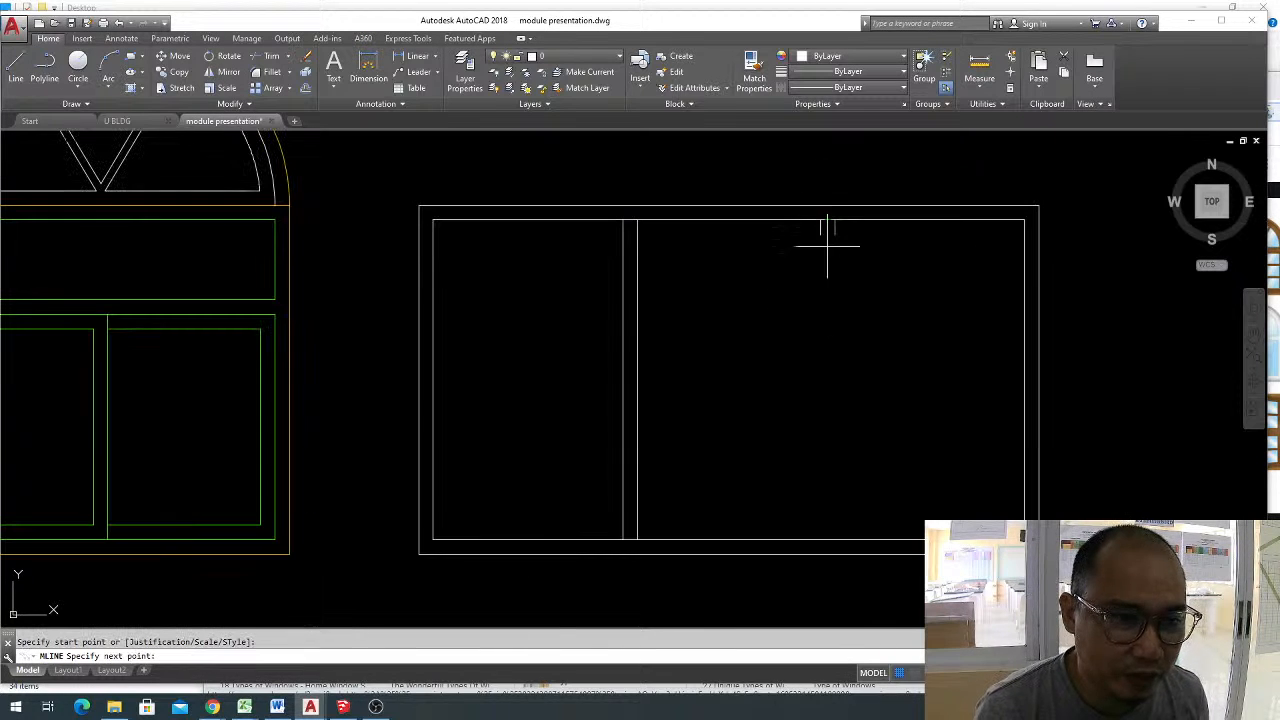
{"action": "left_click", "coordinate": [829, 539]}
{"action": "key", "text": "Escape"}
{"action": "left_click", "coordinate": [897, 290]}
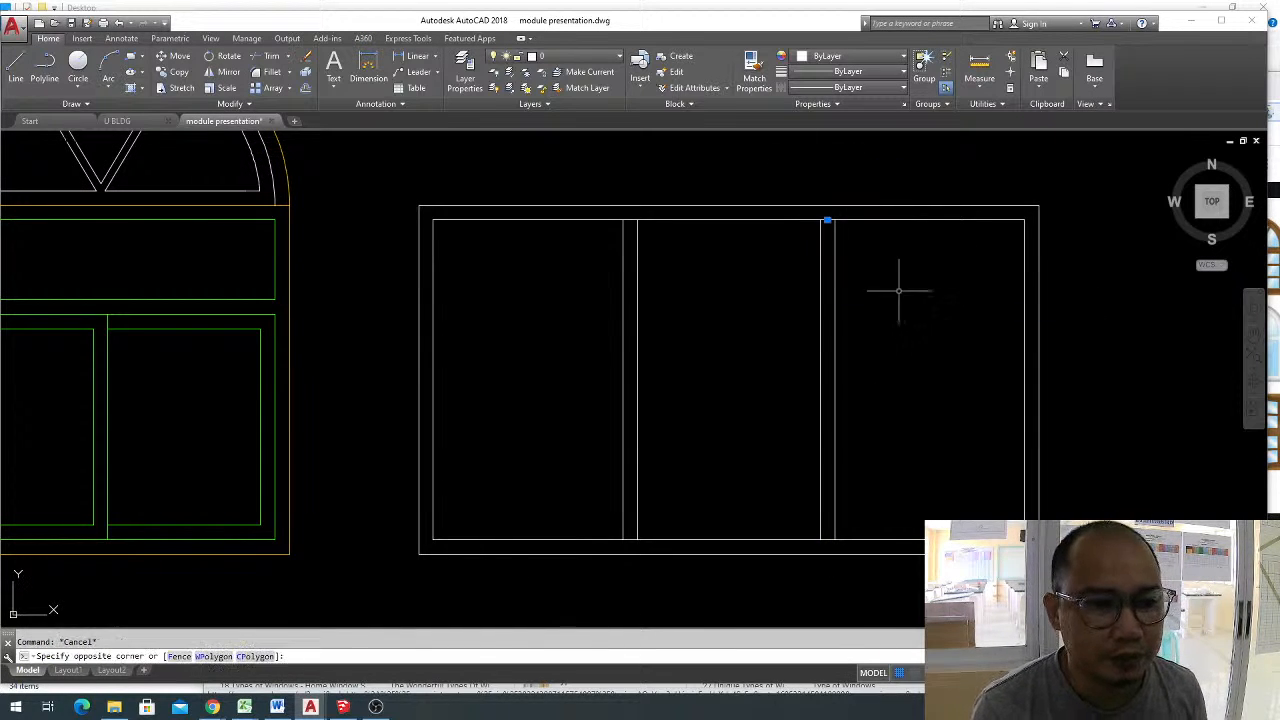
{"action": "key", "text": "Escape"}
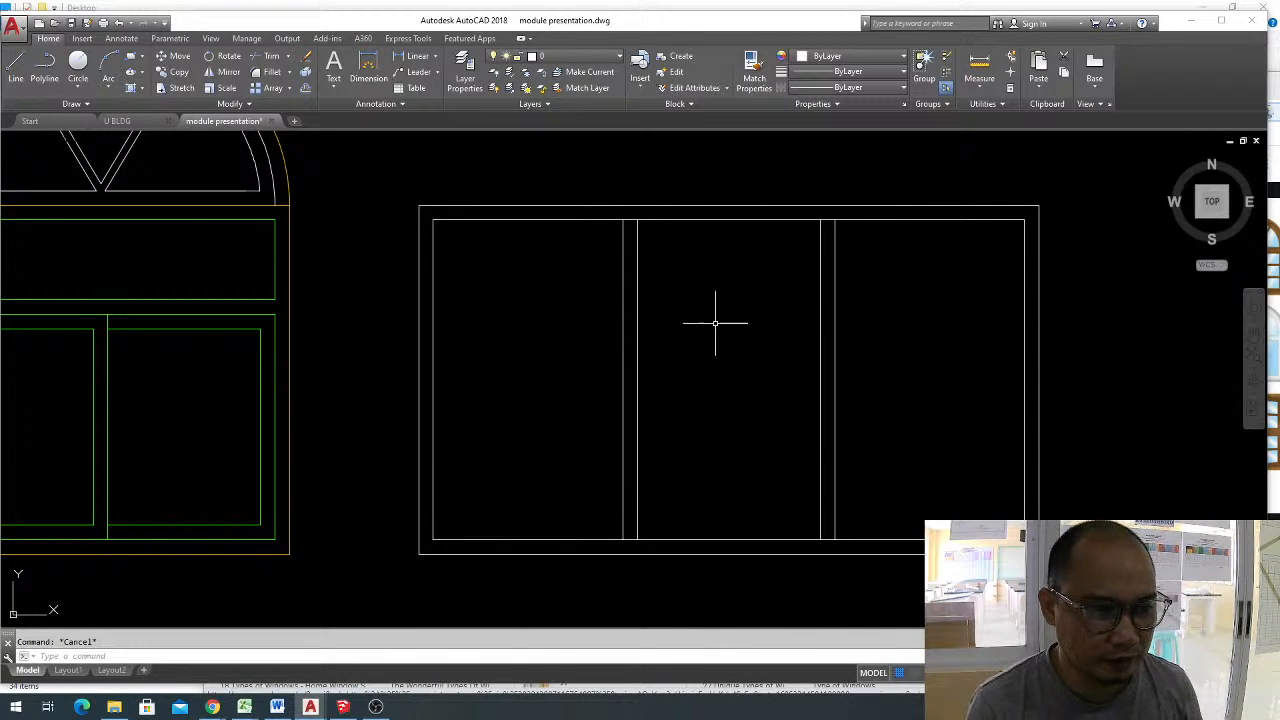
Explode the two multiline mullions of the three-panel window into separate lines.
{"action": "left_click", "coordinate": [943, 376]}
{"action": "left_click", "coordinate": [629, 332]}
{"action": "key", "text": "Escape"}
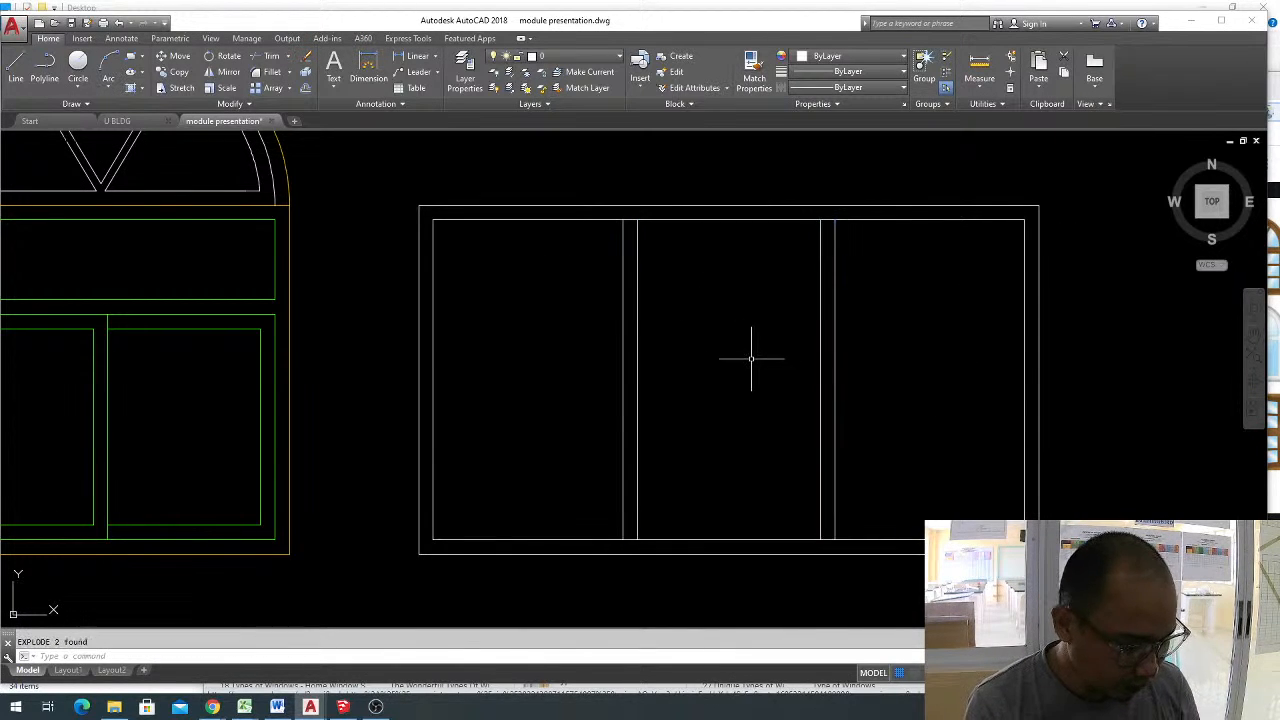
Trim the inner rectangle's top and bottom lines between the two lines of each mullion.
{"action": "type", "text": "tr"}
{"action": "key", "text": "Return"}
{"action": "key", "text": "Return"}
{"action": "left_click", "coordinate": [629, 219]}
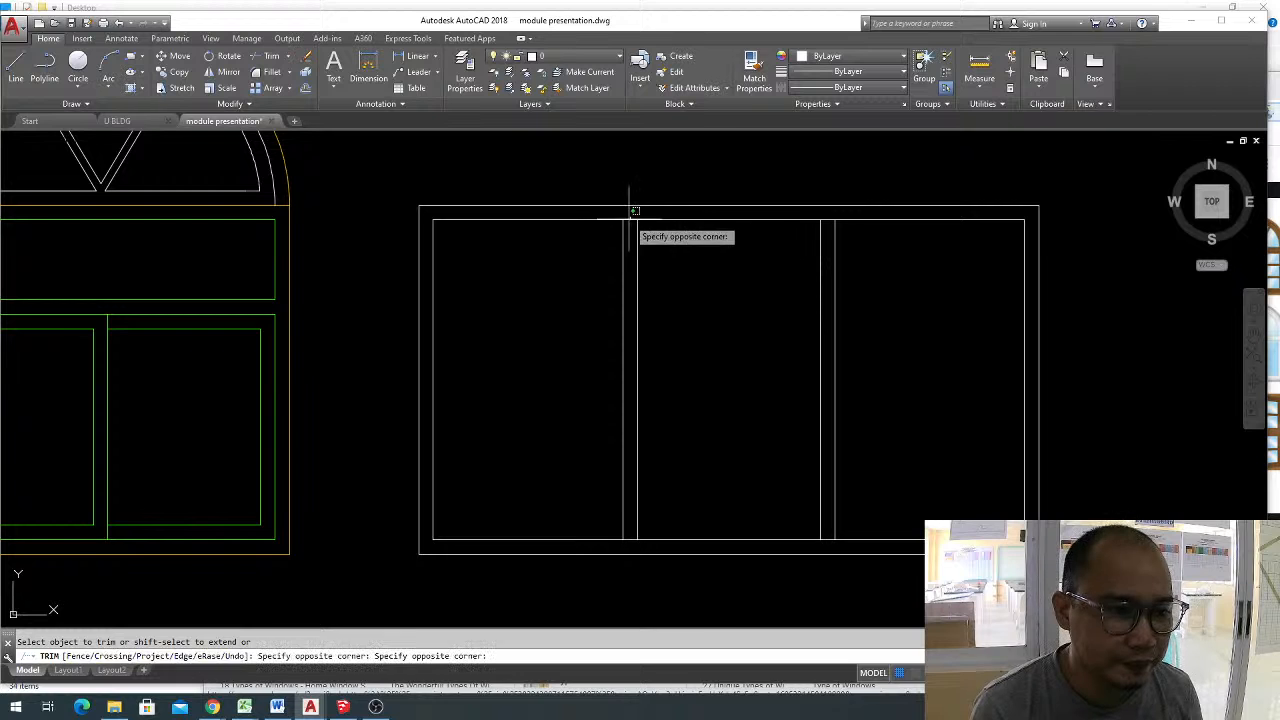
{"action": "left_click", "coordinate": [829, 220]}
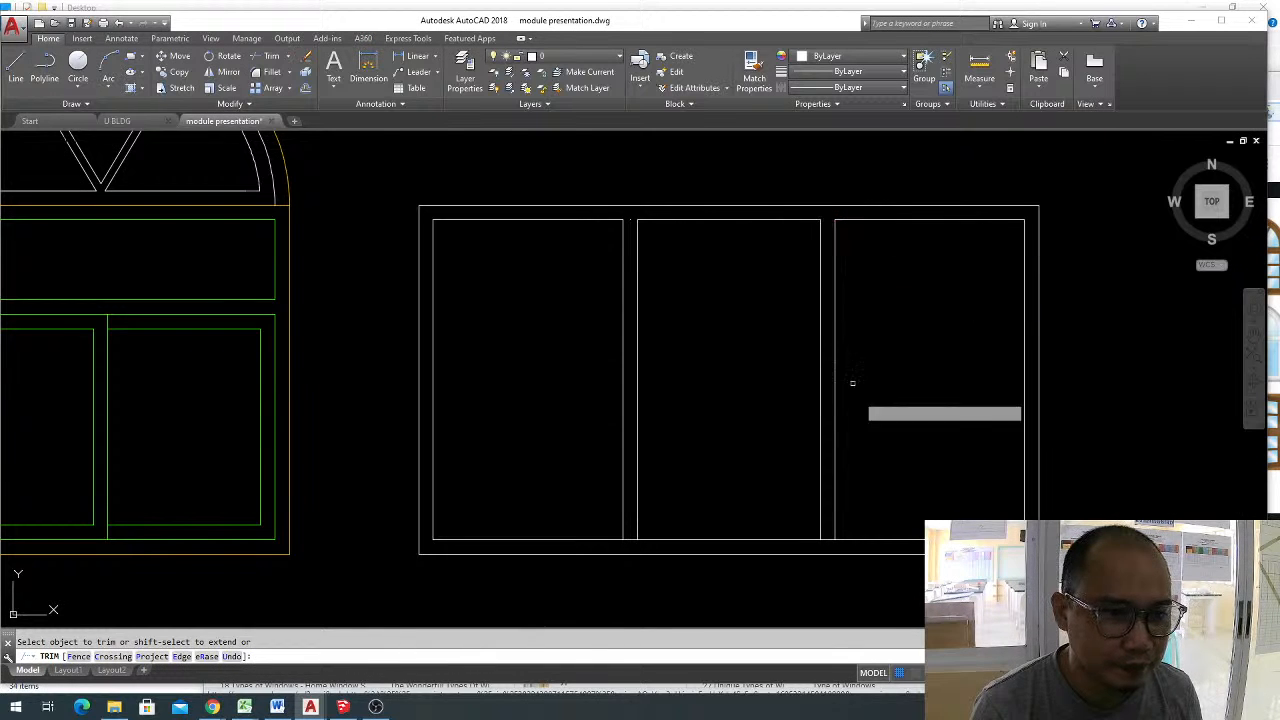
{"action": "left_click", "coordinate": [827, 539]}
{"action": "left_click", "coordinate": [630, 538]}
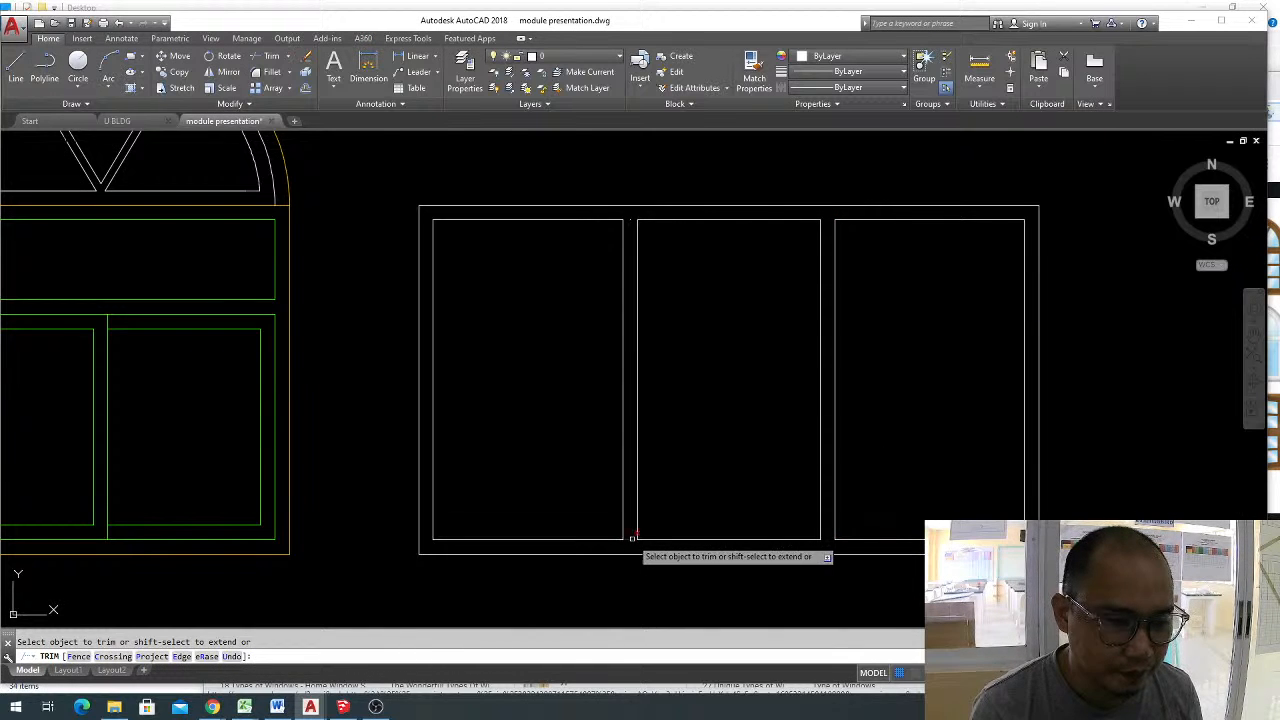
{"action": "key", "text": "Escape"}
Erase the leftover division point at the top of the first mullion.
{"action": "left_click", "coordinate": [594, 176]}
{"action": "left_click", "coordinate": [675, 265]}
{"action": "type", "text": "e"}
{"action": "key", "text": "space"}
{"action": "scroll", "coordinate": [686, 238], "scroll_direction": "down", "scroll_amount": 2}
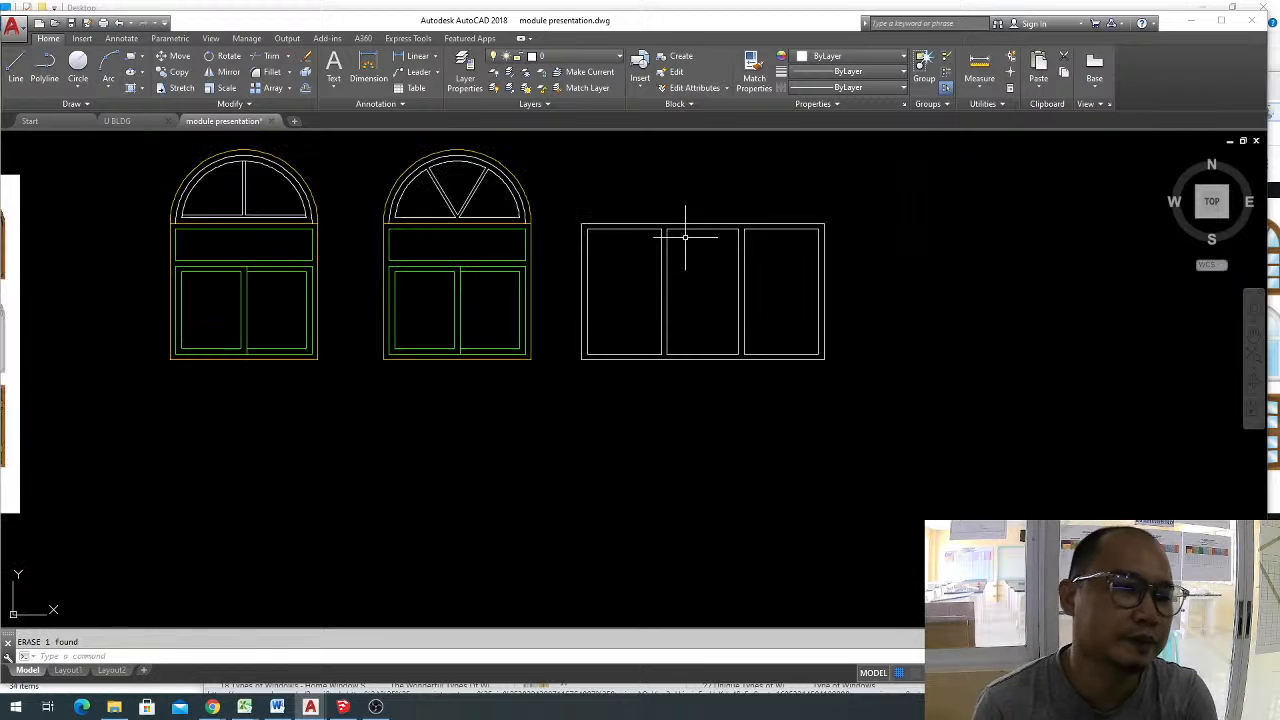
Join the four edges of the three-panel window's left panel into one closed outline.
{"action": "scroll", "coordinate": [736, 247], "scroll_direction": "up", "scroll_amount": 1}
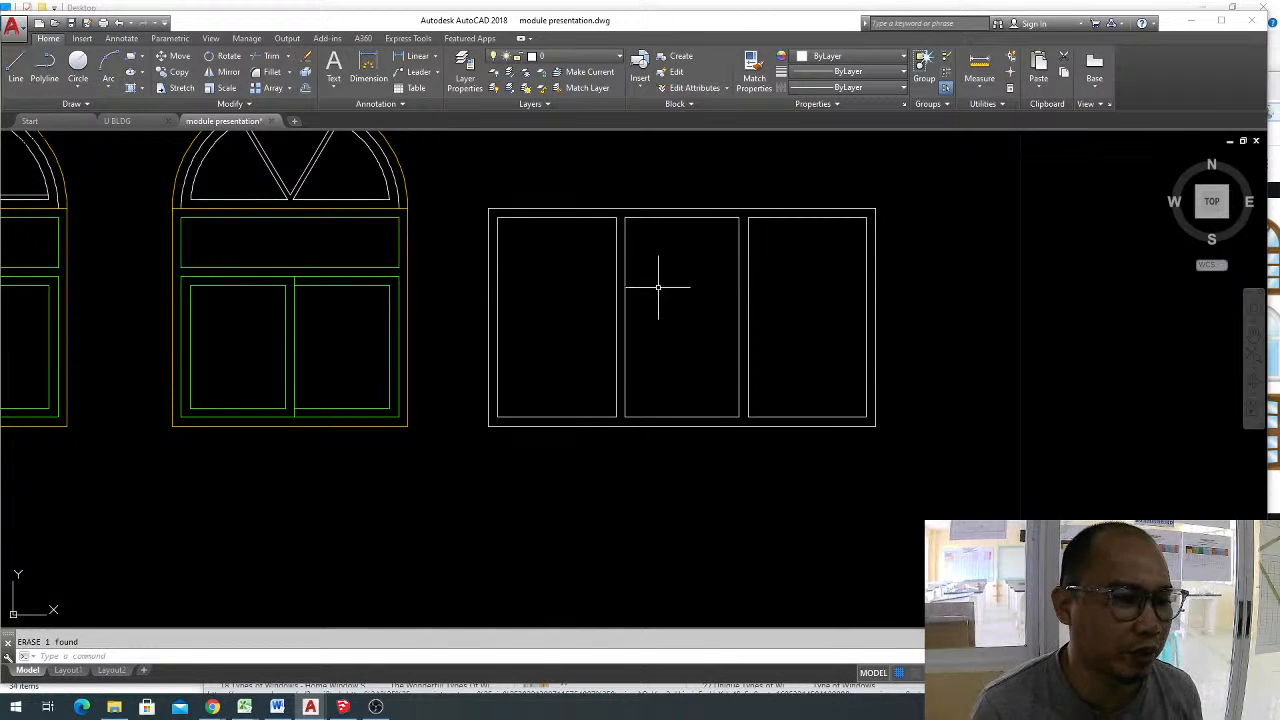
{"action": "scroll", "coordinate": [580, 294], "scroll_direction": "up", "scroll_amount": 2}
{"action": "middle_click_drag", "start_coordinate": [580, 294], "coordinate": [866, 311]}
{"action": "key", "text": "Escape"}
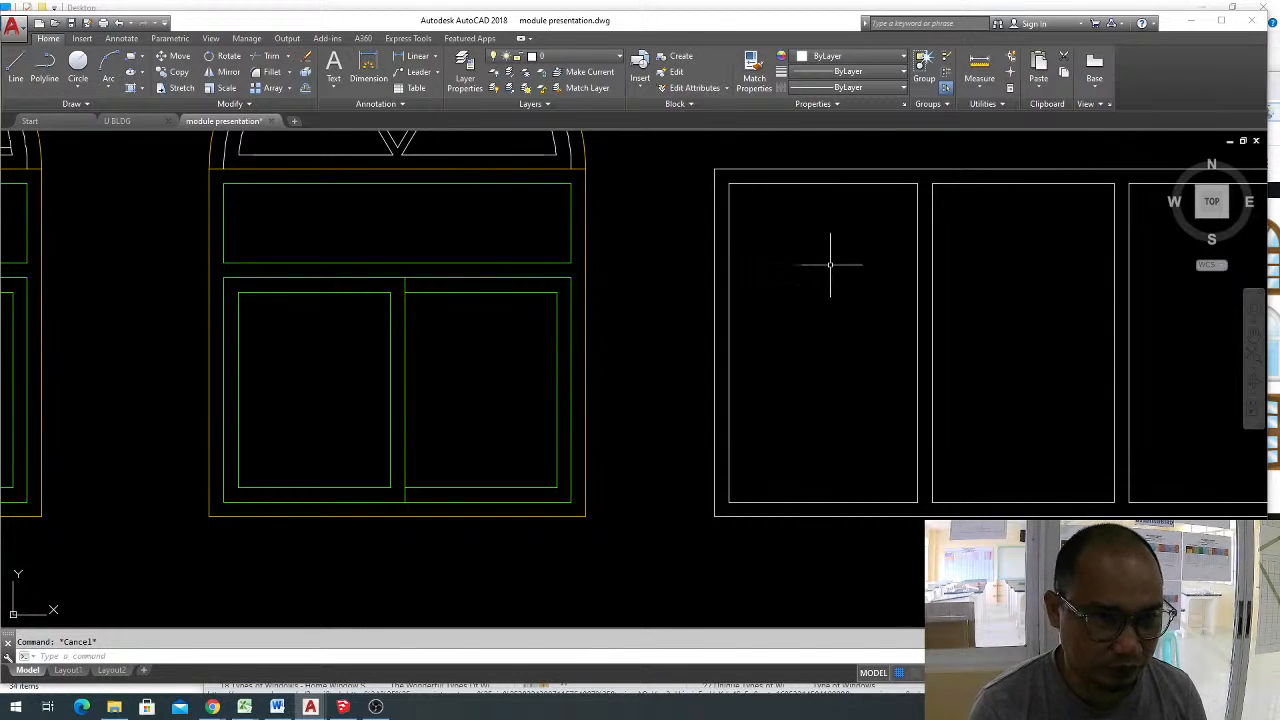
{"action": "left_click", "coordinate": [739, 186]}
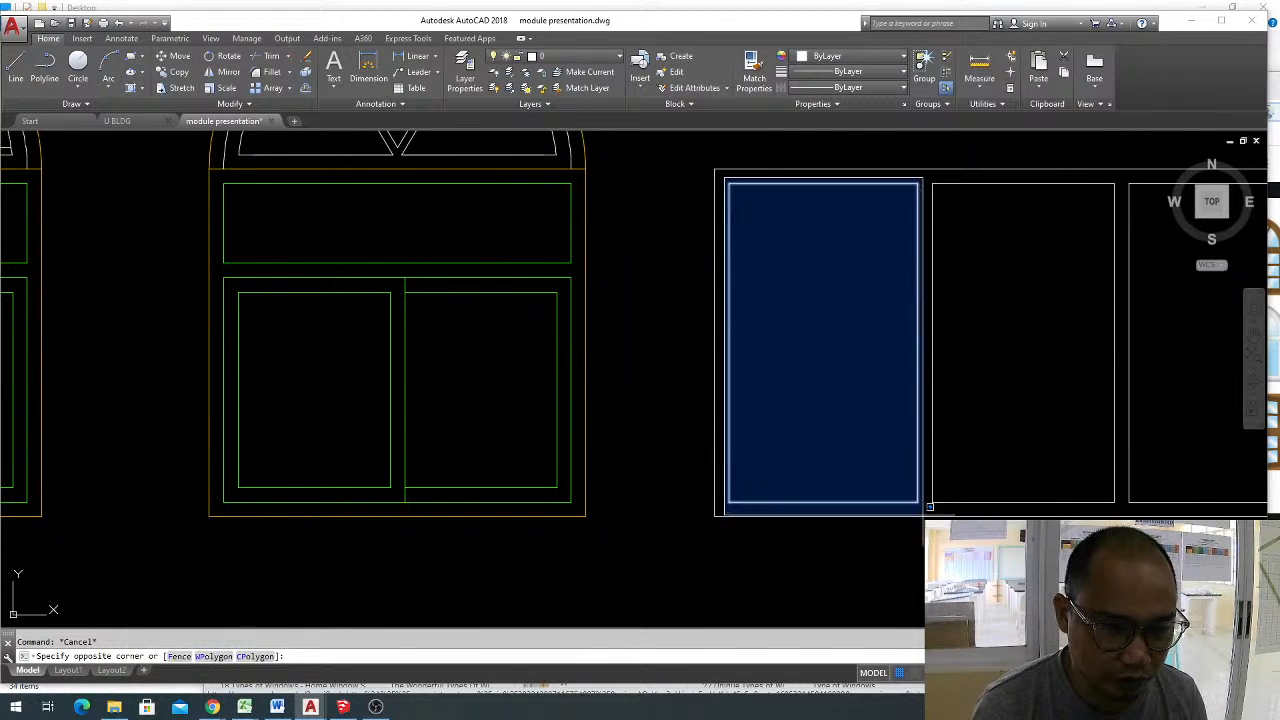
{"action": "left_click", "coordinate": [920, 508]}
{"action": "key", "text": "Escape"}
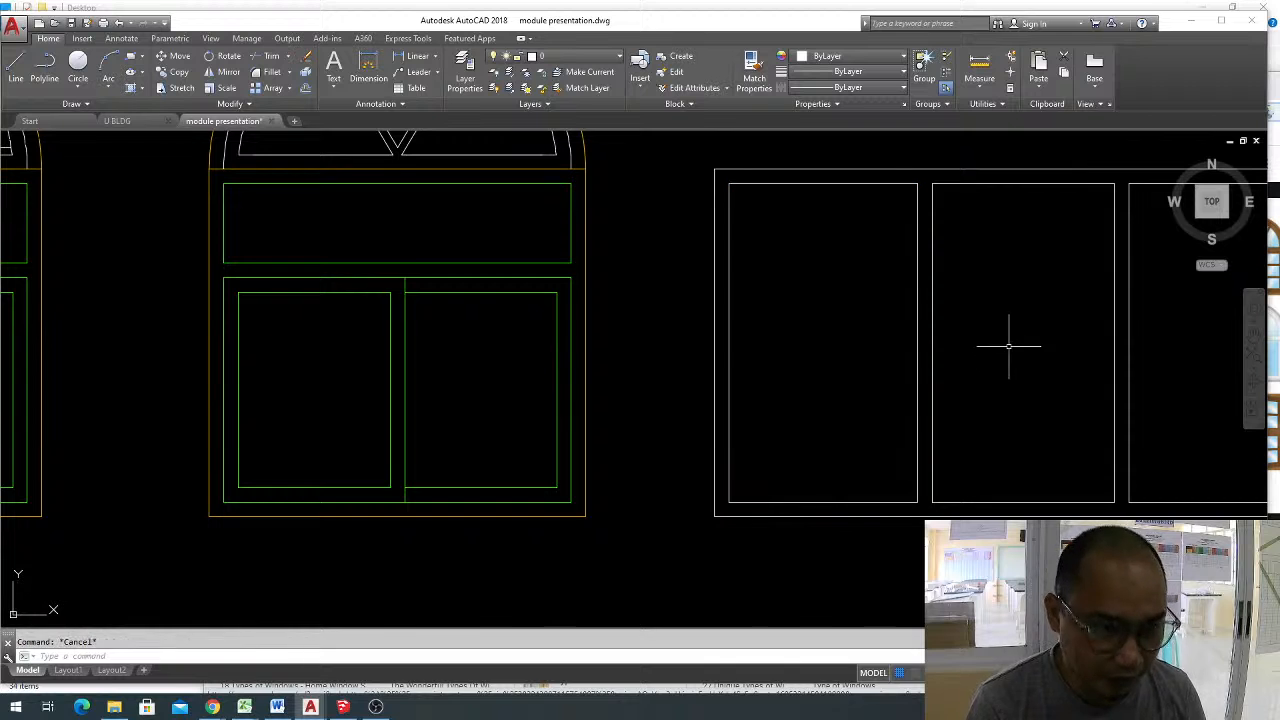
Offset the left panel's outline 0.025 inward.
{"action": "type", "text": "o"}
{"action": "key", "text": "Return"}
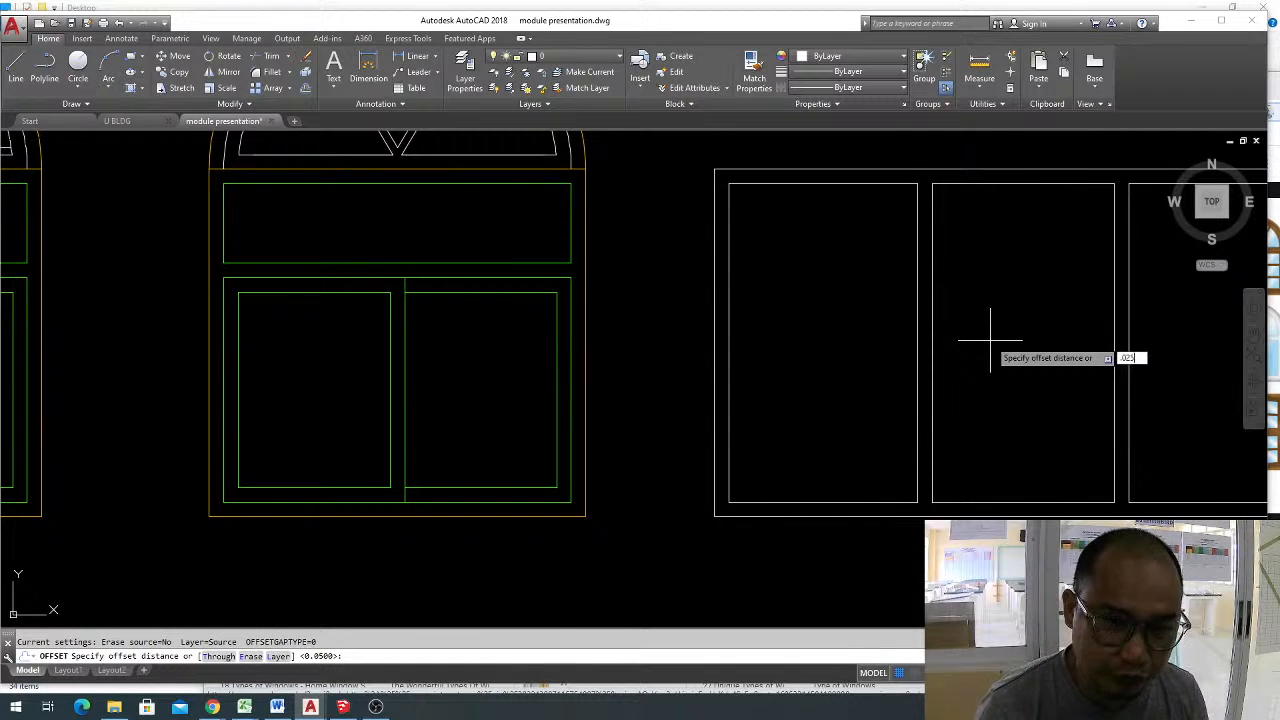
{"action": "key", "text": "Return"}
{"action": "left_click", "coordinate": [860, 184]}
{"action": "left_click", "coordinate": [846, 296]}
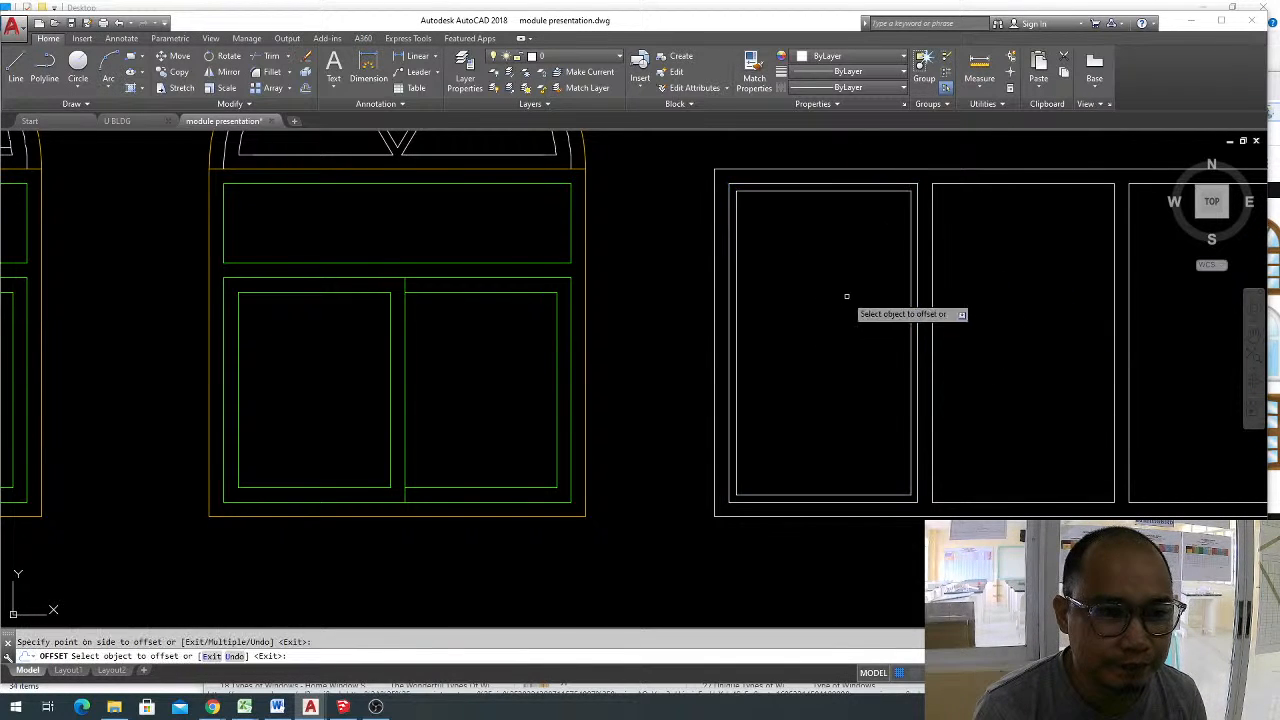
{"action": "key", "text": "Escape"}
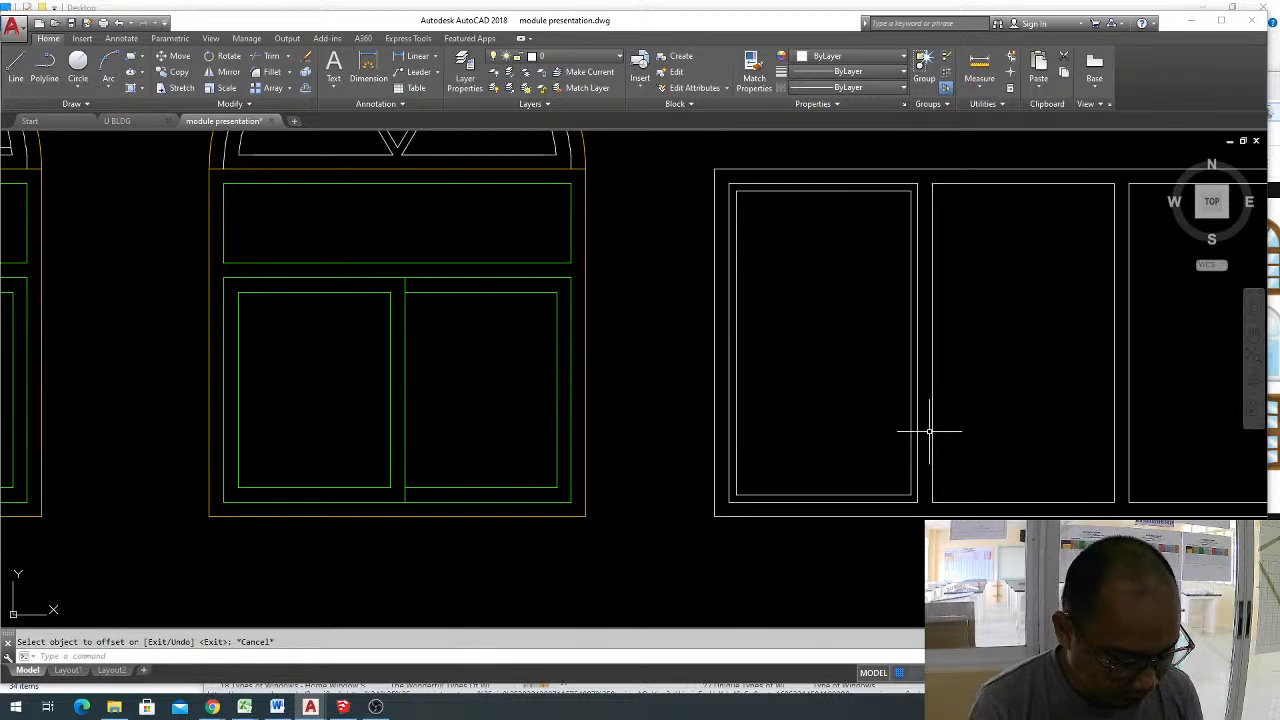
Draw a multiline at scale 0.025 vertically through the middle of the left panel's inner rectangle and explode it.
{"action": "type", "text": "ml"}
{"action": "key", "text": "Return"}
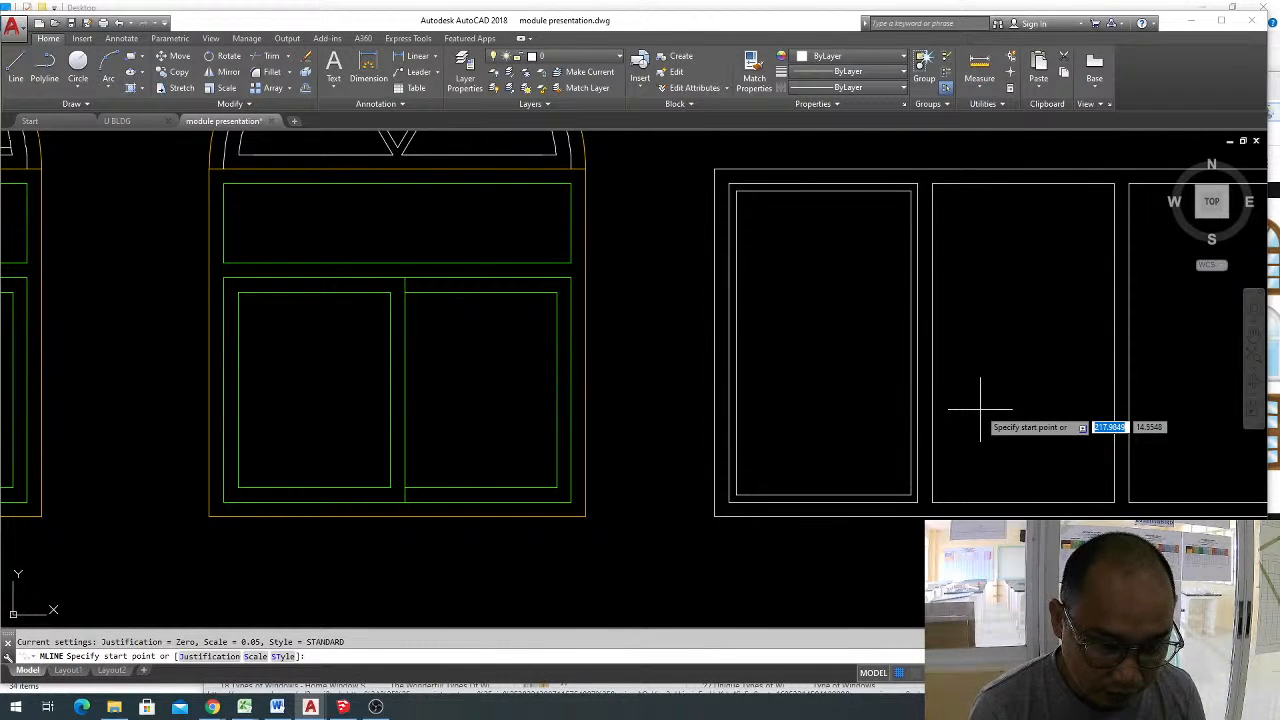
{"action": "type", "text": "s"}
{"action": "key", "text": "Return"}
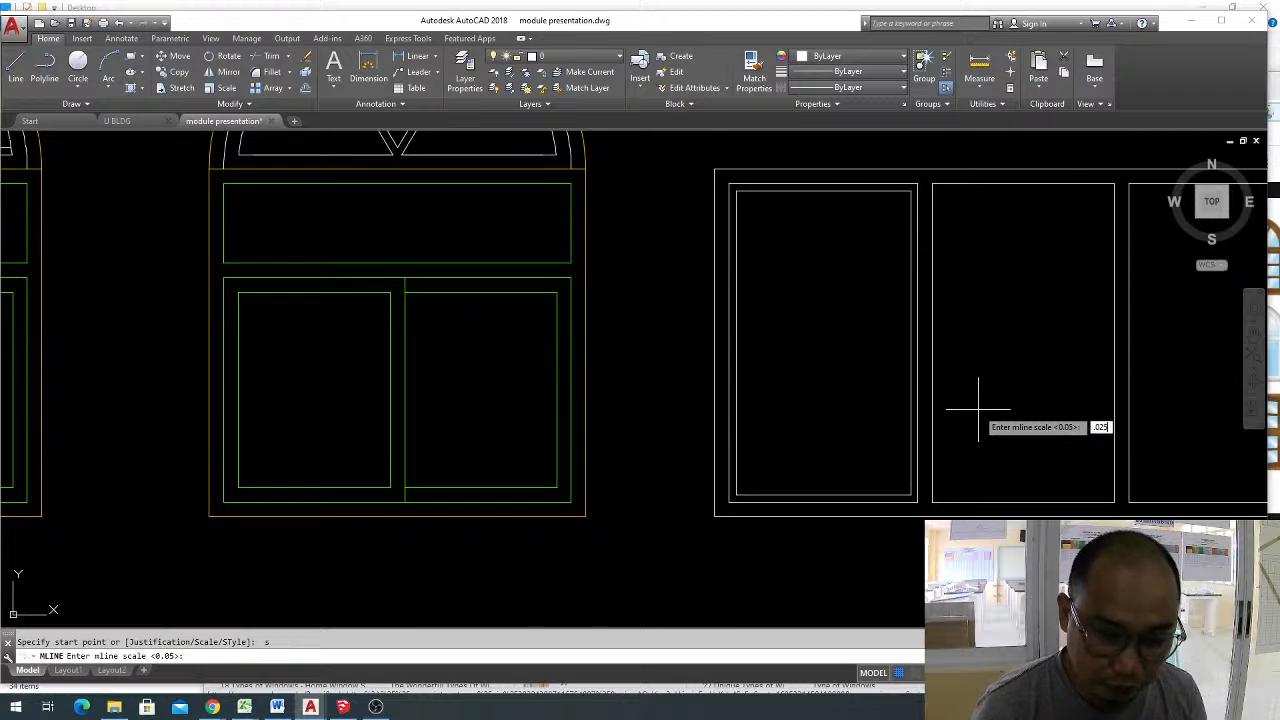
{"action": "type", "text": ".025"}
{"action": "key", "text": "Return"}
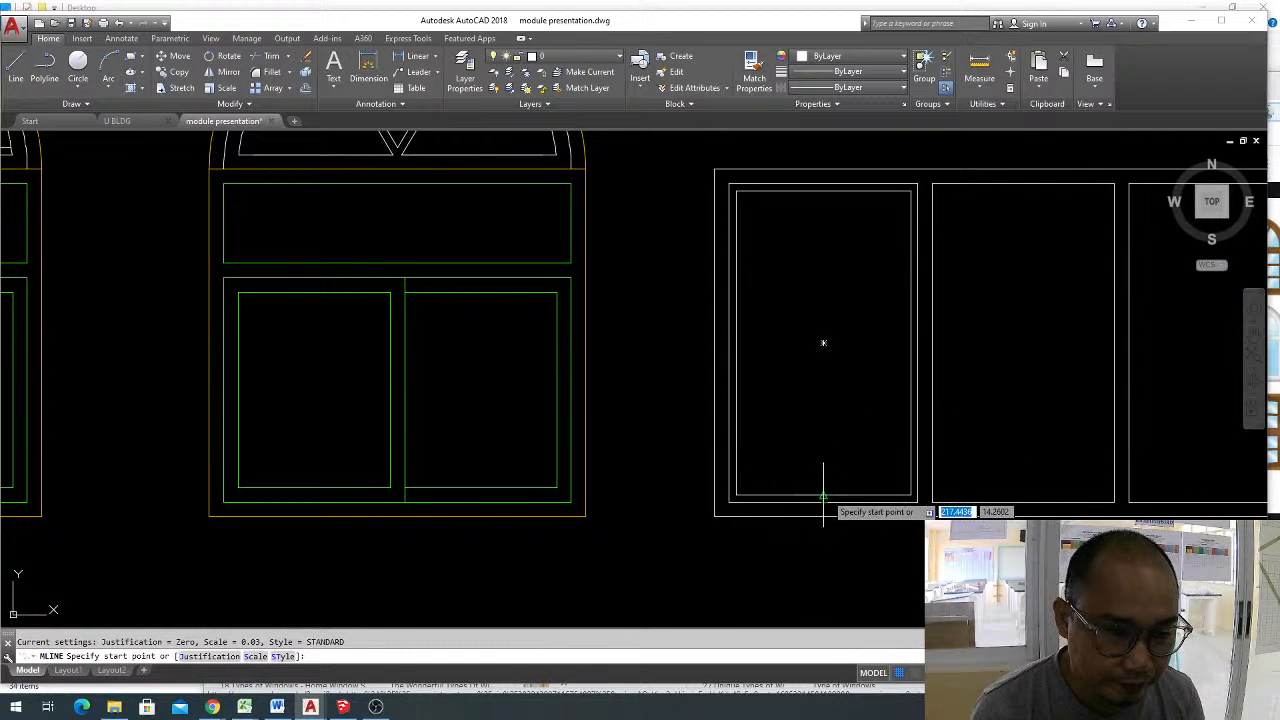
{"action": "left_click", "coordinate": [823, 505]}
{"action": "key", "text": "Return"}
{"action": "left_click", "coordinate": [853, 230]}
{"action": "left_click", "coordinate": [800, 251]}
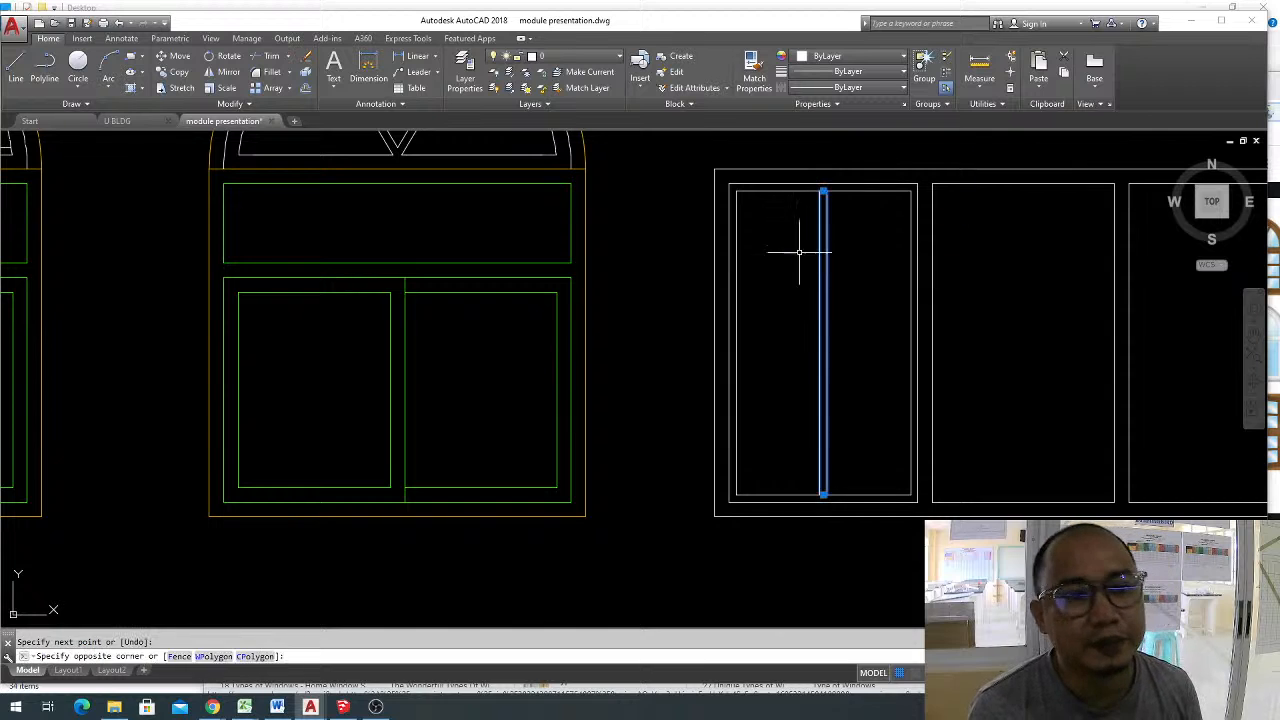
{"action": "type", "text": "x"}
{"action": "key", "text": "Return"}
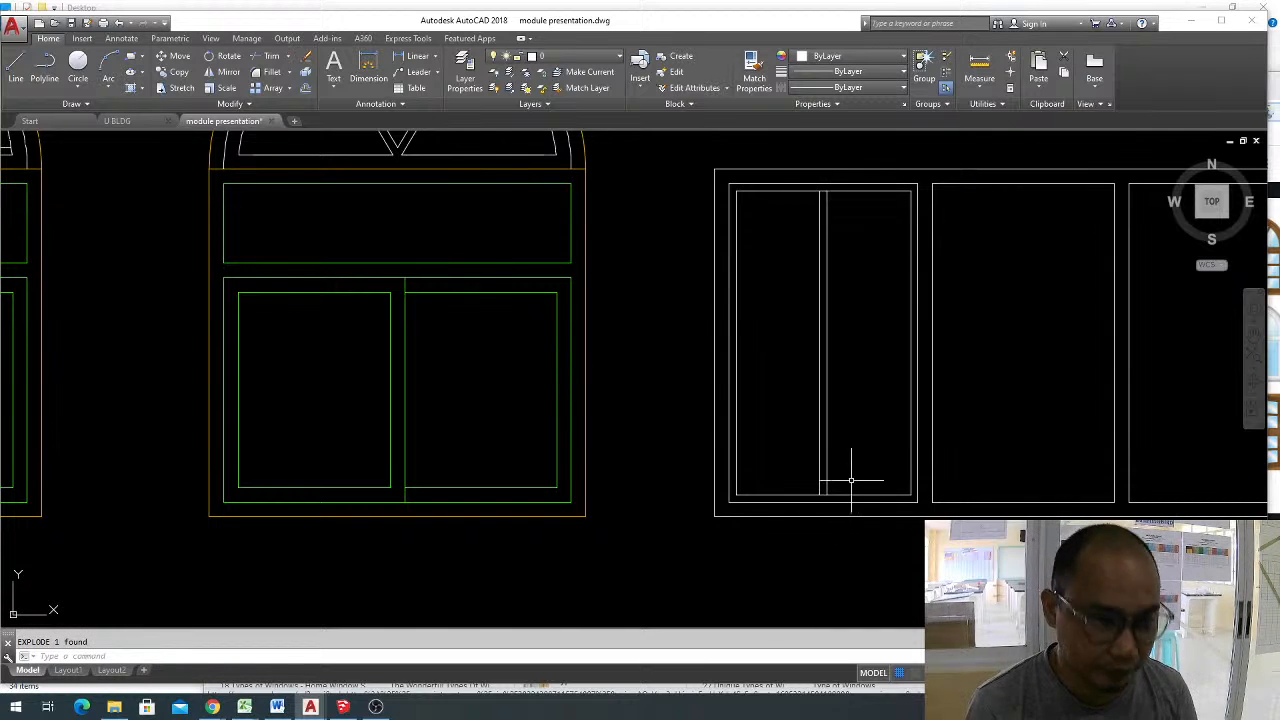
Erase the two exploded vertical lines from the middle of the left panel.
{"action": "key", "text": "Escape"}
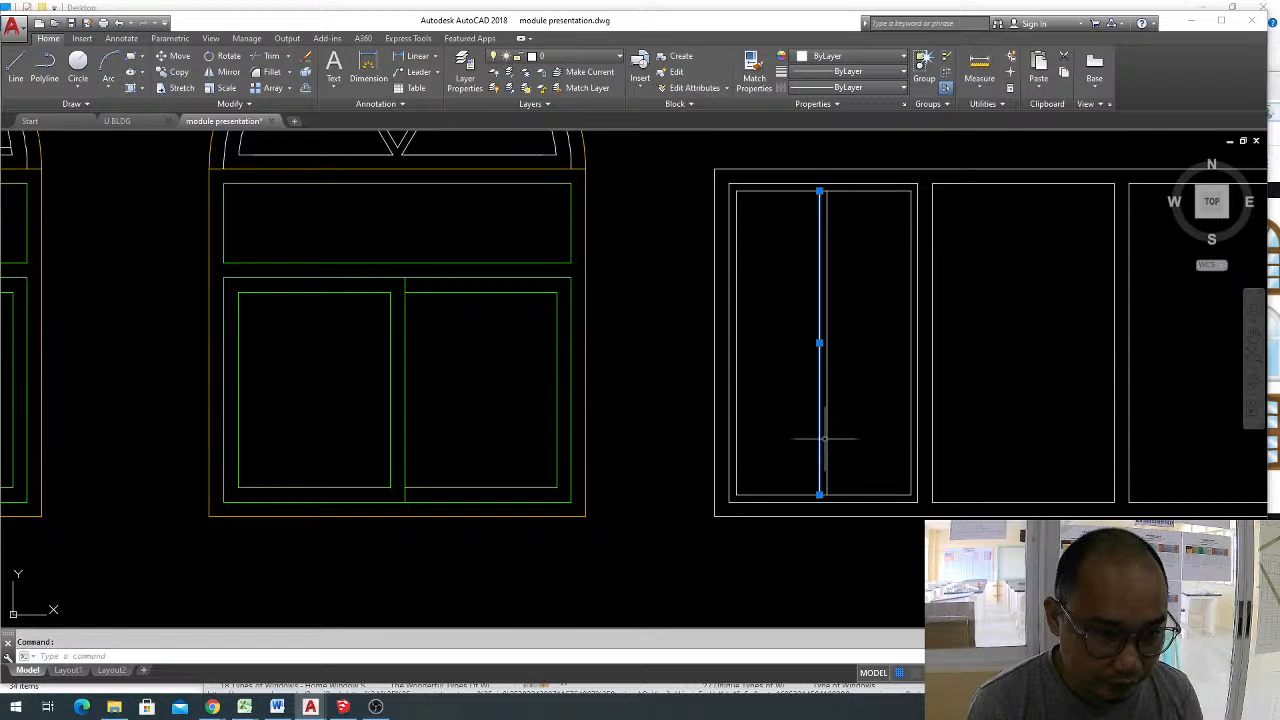
{"action": "left_click", "coordinate": [841, 469]}
{"action": "left_click", "coordinate": [793, 393]}
{"action": "key", "text": "Delete"}
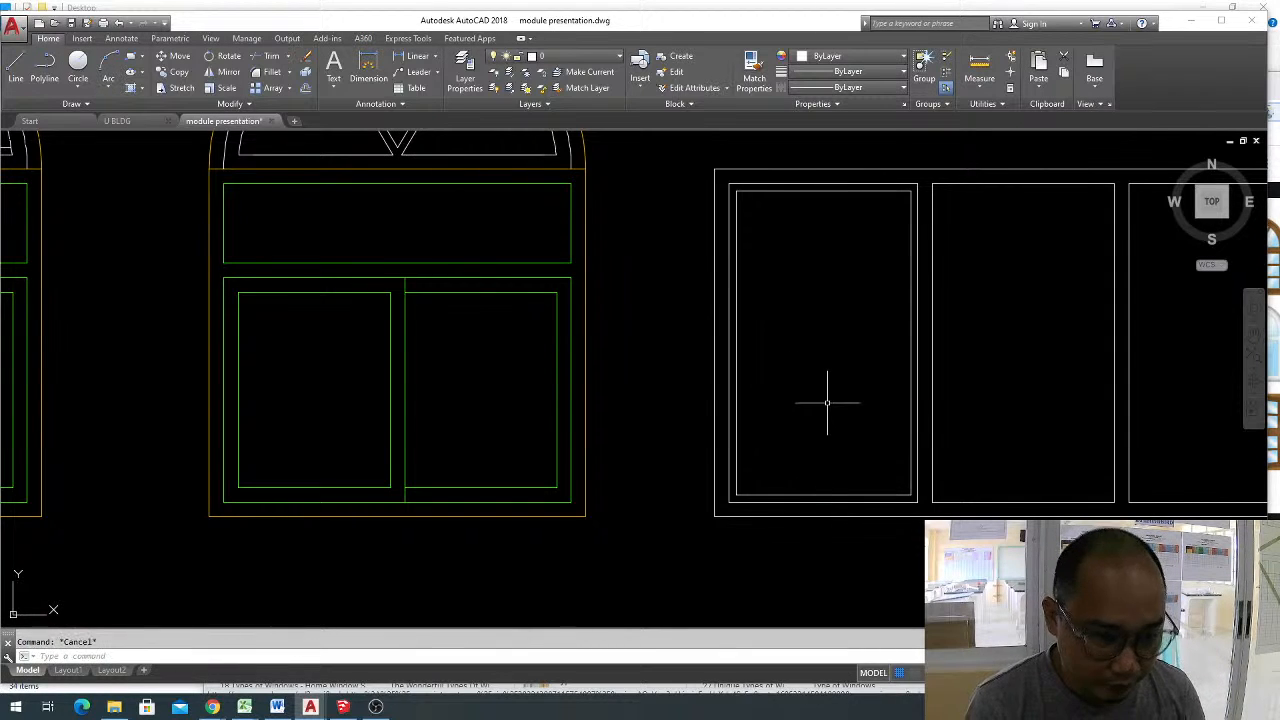
Draw a vertical line from the midpoint of the left panel's outer bottom edge up to its outer top edge.
{"action": "key", "text": "l"}
{"action": "key", "text": "Return"}
{"action": "left_click", "coordinate": [823, 497]}
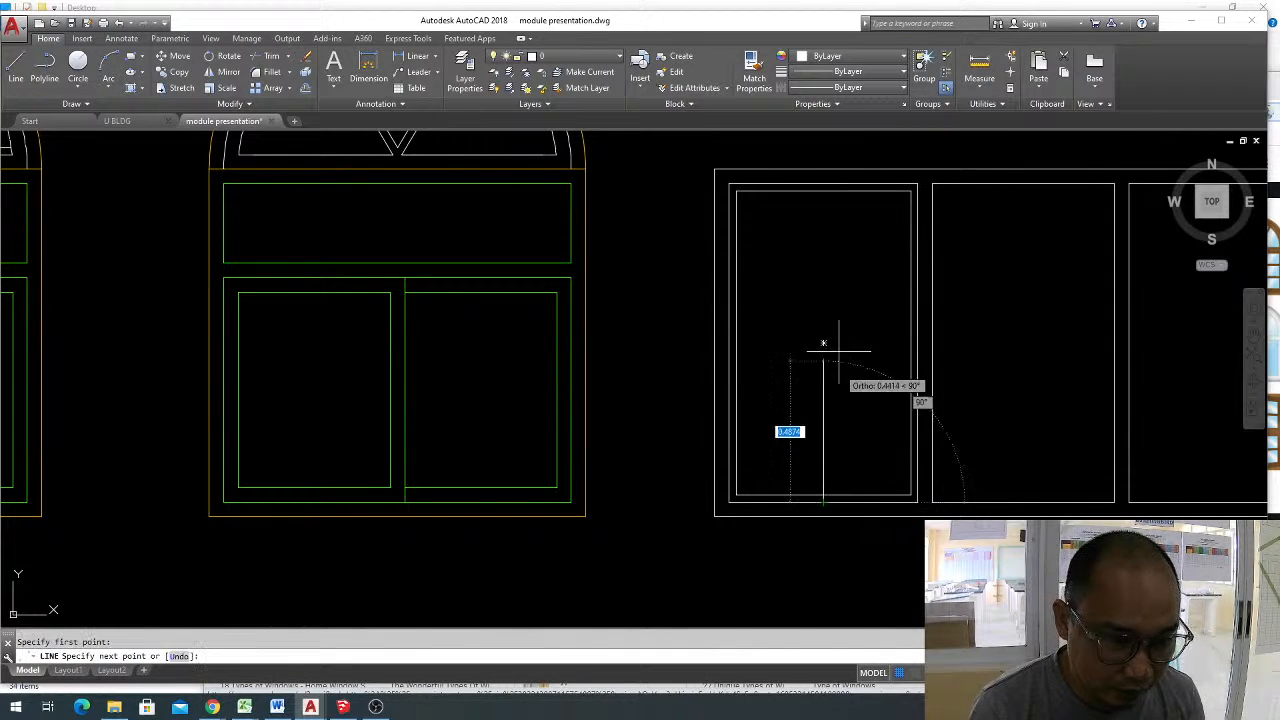
{"action": "left_click", "coordinate": [821, 201]}
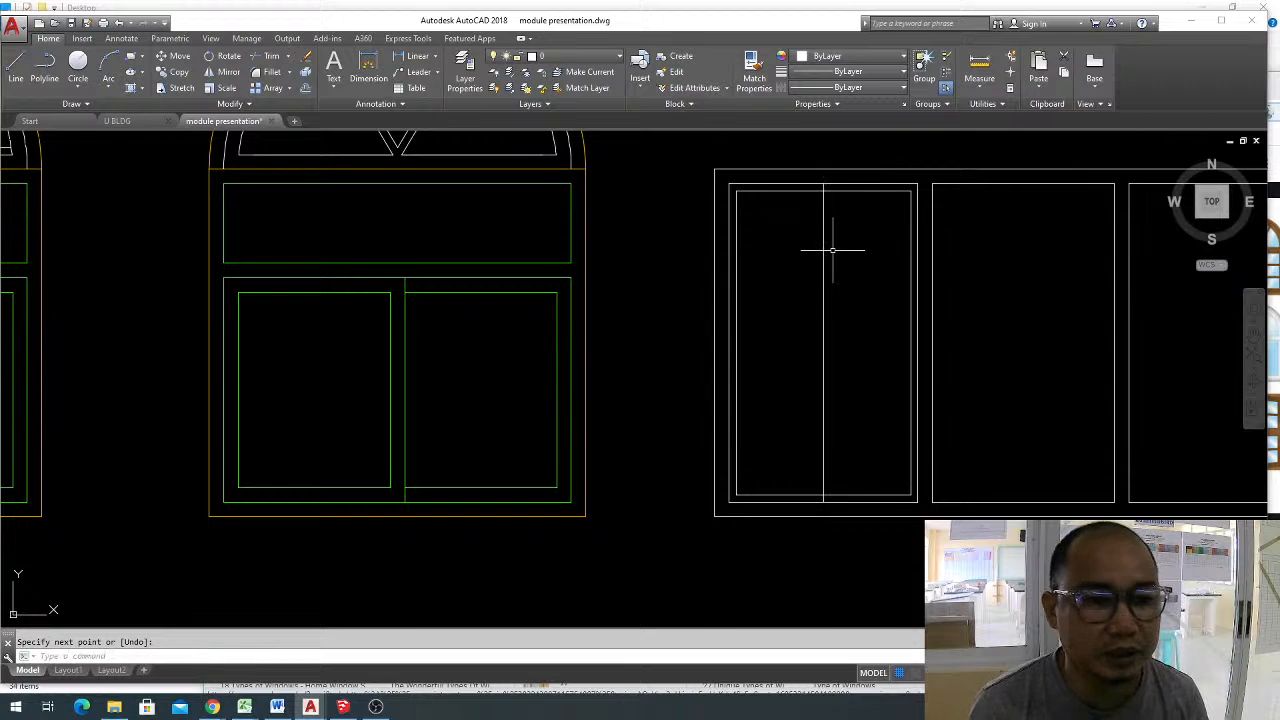
Offset the left panel's vertical center line 0.025 to both sides.
{"action": "key", "text": "o"}
{"action": "key", "text": "Return"}
{"action": "type", "text": ".025"}
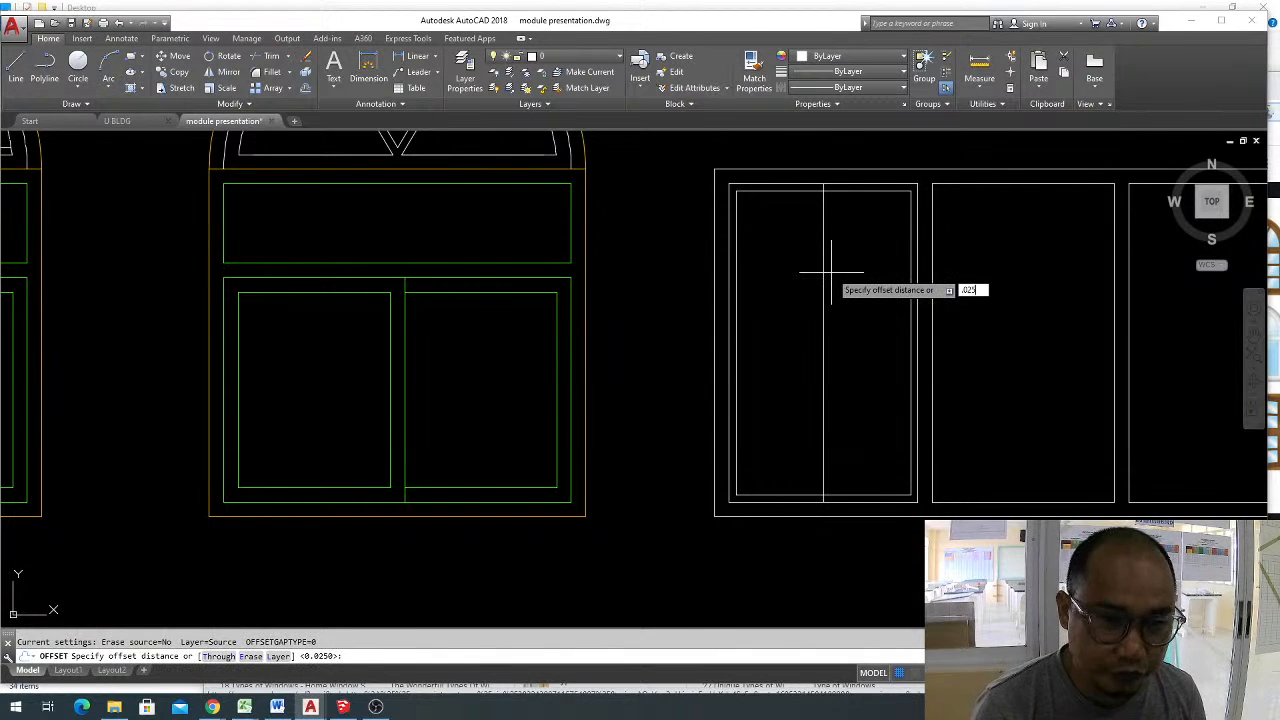
{"action": "key", "text": "Return"}
{"action": "left_click", "coordinate": [823, 263]}
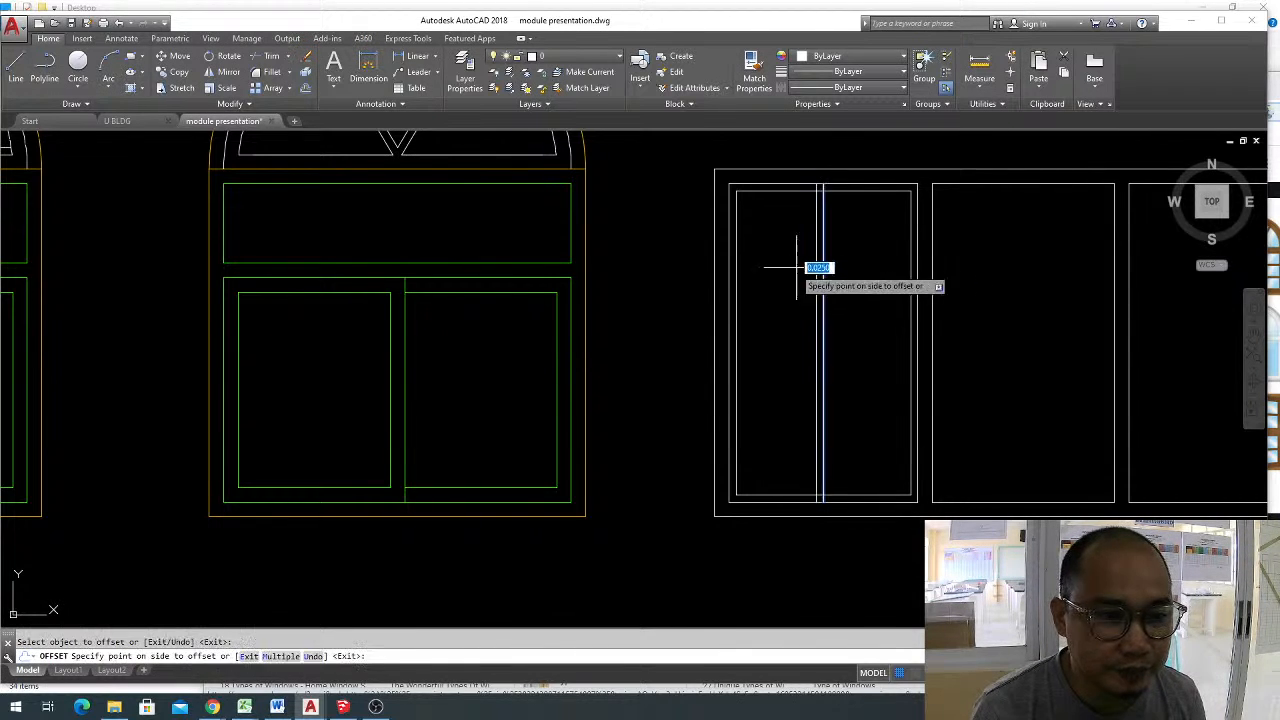
{"action": "left_click", "coordinate": [771, 266]}
{"action": "left_click", "coordinate": [823, 262]}
{"action": "left_click", "coordinate": [854, 249]}
{"action": "key", "text": "Escape"}
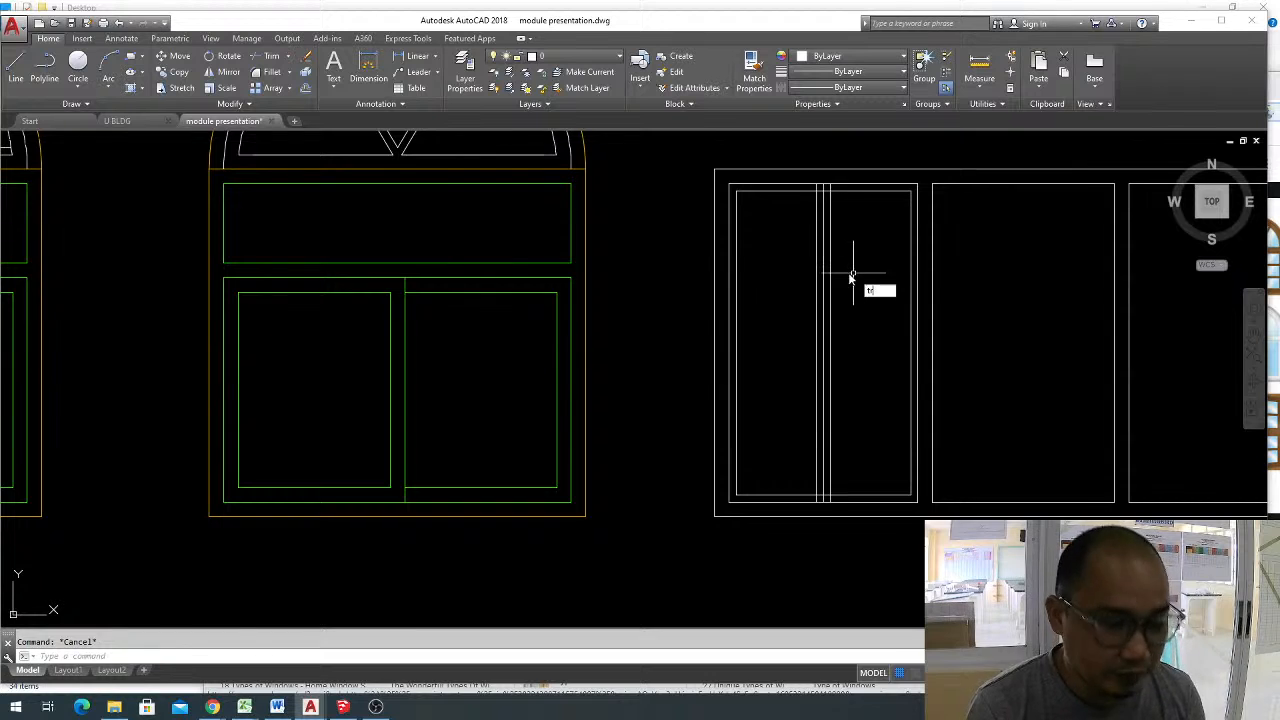
Trim the upper ends of the two offset lines and the inner rectangle's top edge between them.
{"action": "key", "text": "Return"}
{"action": "key", "text": "Return"}
{"action": "scroll", "coordinate": [826, 198], "scroll_direction": "up", "scroll_amount": 3}
{"action": "left_click", "coordinate": [784, 151]}
{"action": "left_click", "coordinate": [800, 165]}
{"action": "left_click", "coordinate": [801, 164]}
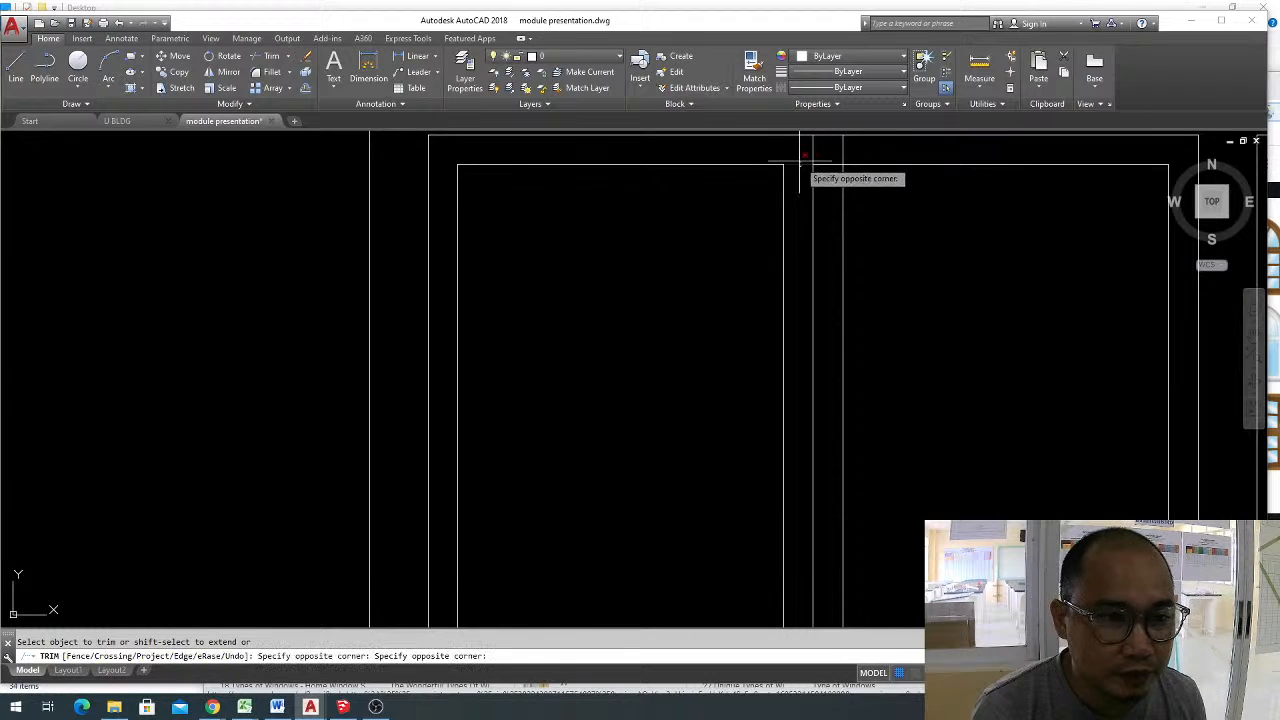
{"action": "left_click", "coordinate": [800, 160]}
{"action": "scroll", "coordinate": [829, 509], "scroll_direction": "down", "scroll_amount": 4}
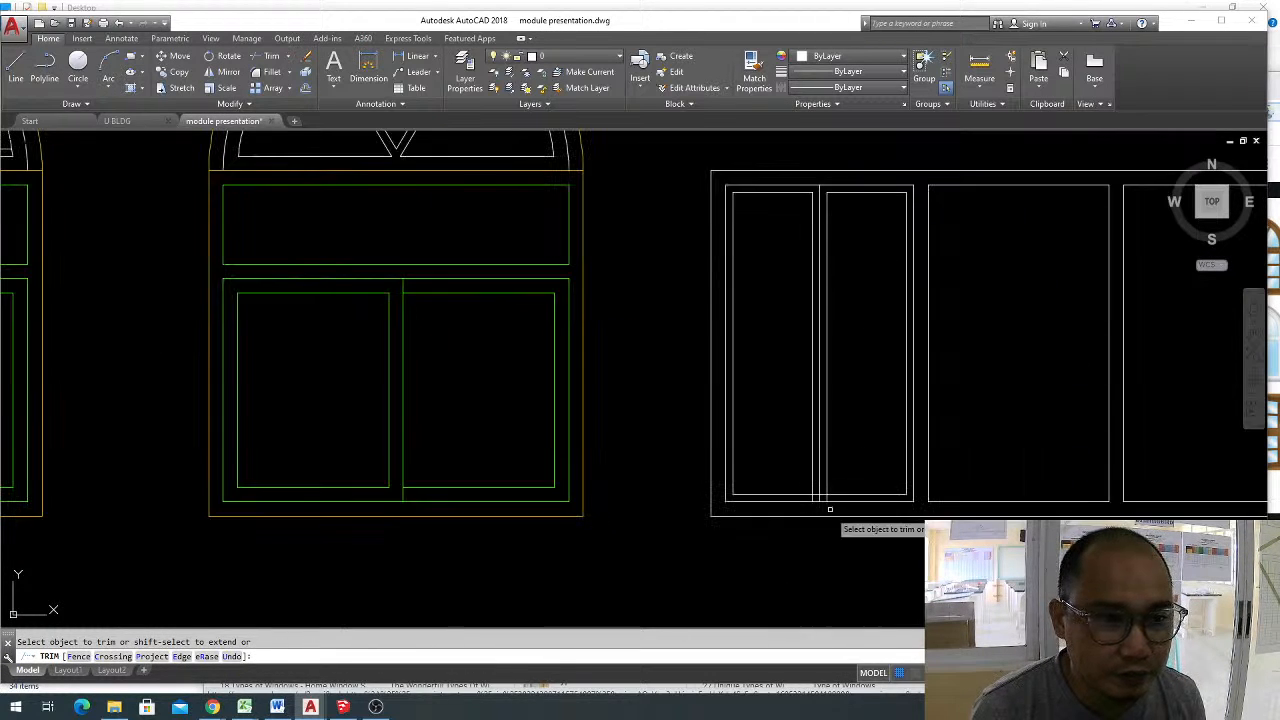
Trim the inner rectangle's bottom edge between the offset lines and the line ends protruding below it.
{"action": "scroll", "coordinate": [829, 509], "scroll_direction": "up", "scroll_amount": 4}
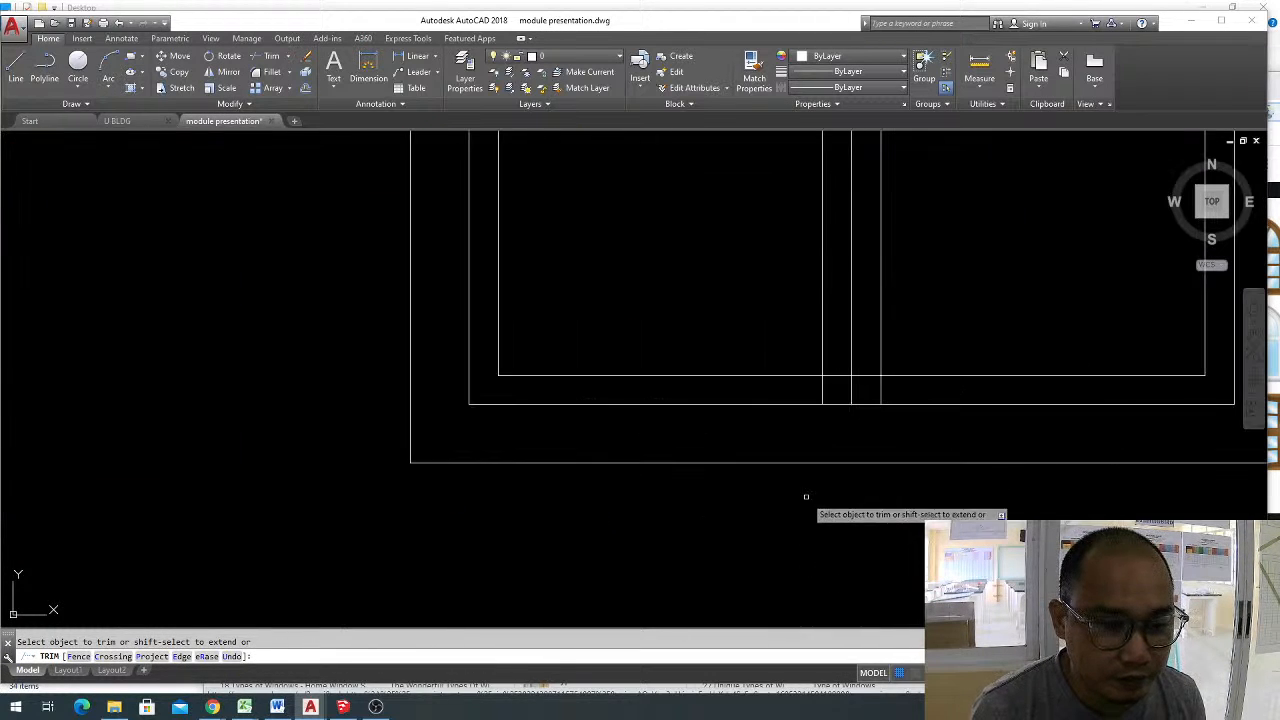
{"action": "left_click", "coordinate": [867, 373]}
{"action": "left_click", "coordinate": [872, 392]}
{"action": "left_click", "coordinate": [886, 393]}
{"action": "left_click", "coordinate": [872, 391]}
{"action": "scroll", "coordinate": [849, 395], "scroll_direction": "down", "scroll_amount": 4}
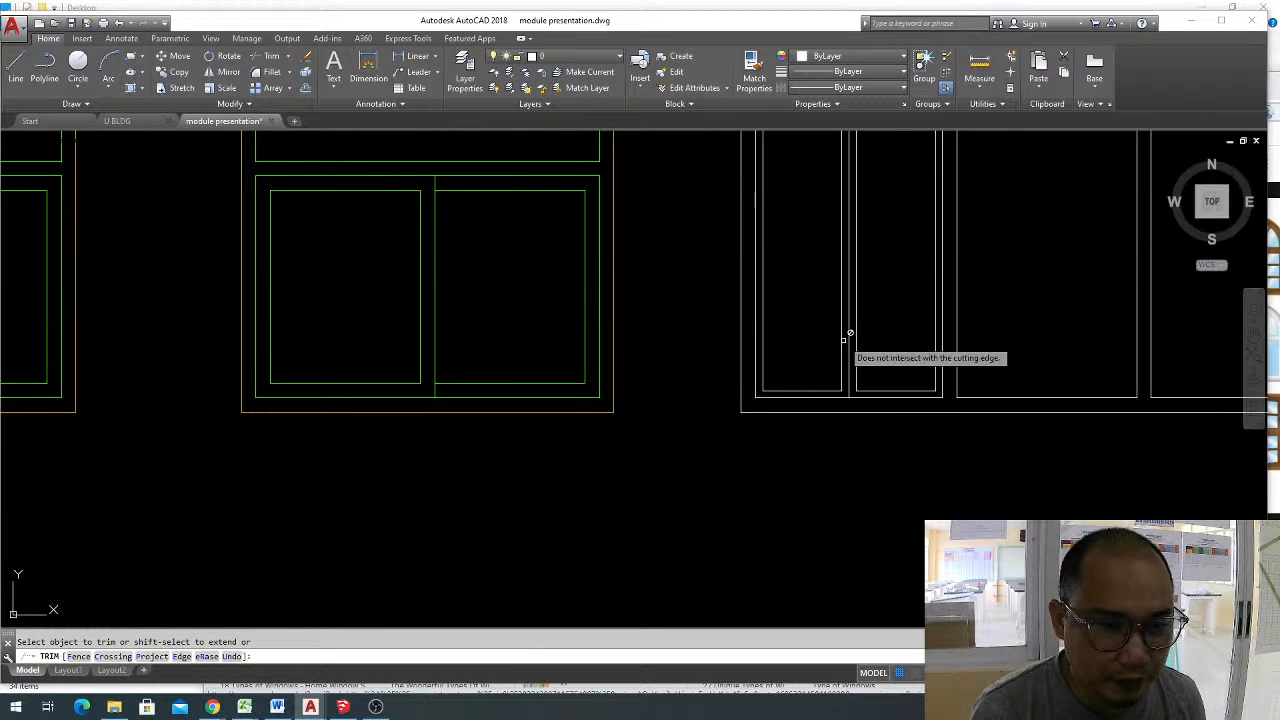
{"action": "scroll", "coordinate": [848, 342], "scroll_direction": "down", "scroll_amount": 4}
{"action": "scroll", "coordinate": [840, 360], "scroll_direction": "up", "scroll_amount": 4}
{"action": "key", "text": "Escape"}
Draw a horizontal multiline crossbar at scale 0.025 between the midpoints of the left panel's first inner pane's side edges.
{"action": "type", "text": "ml"}
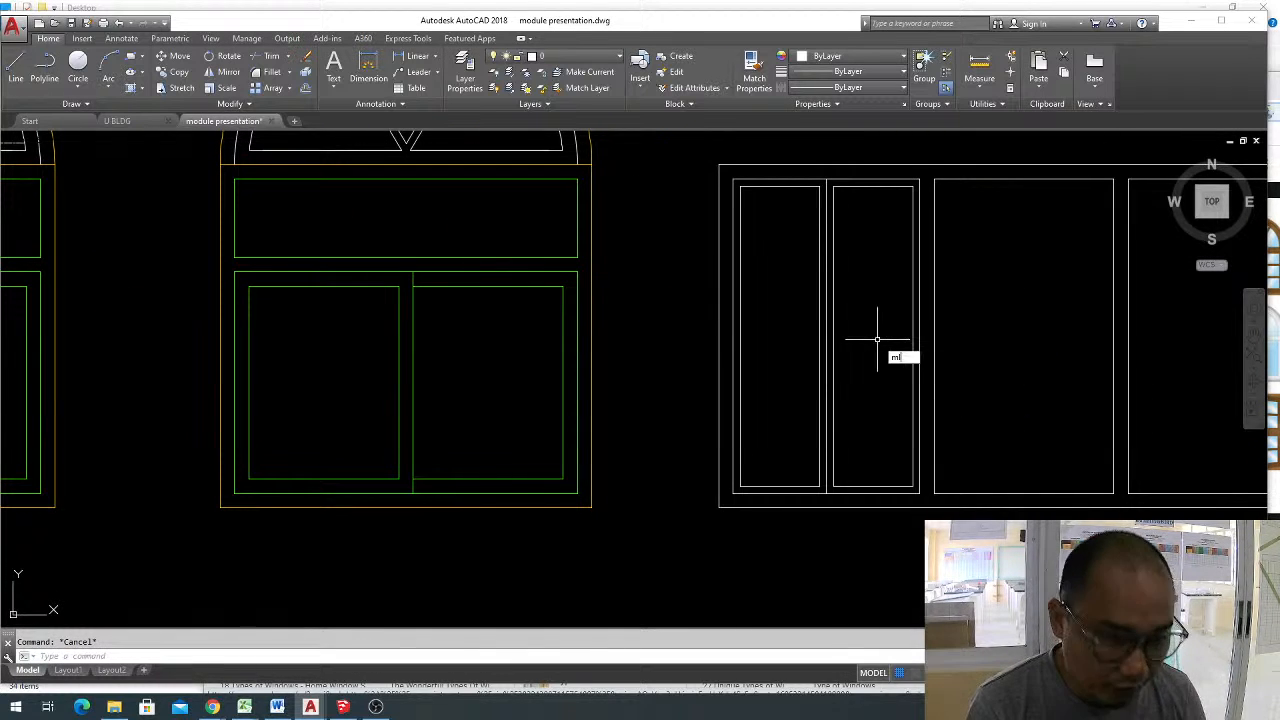
{"action": "key", "text": "Return"}
{"action": "type", "text": "s"}
{"action": "key", "text": "Return"}
{"action": "type", "text": ".02"}
{"action": "key", "text": "Return"}
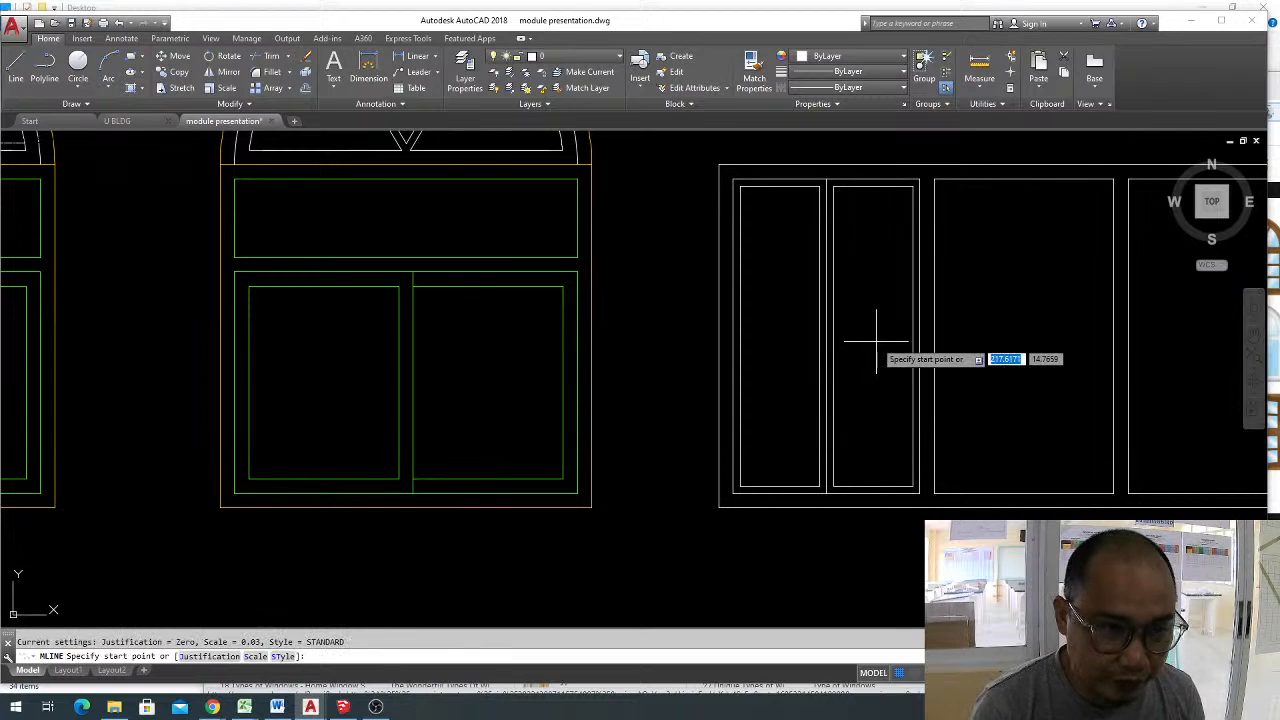
{"action": "left_click", "coordinate": [740, 336]}
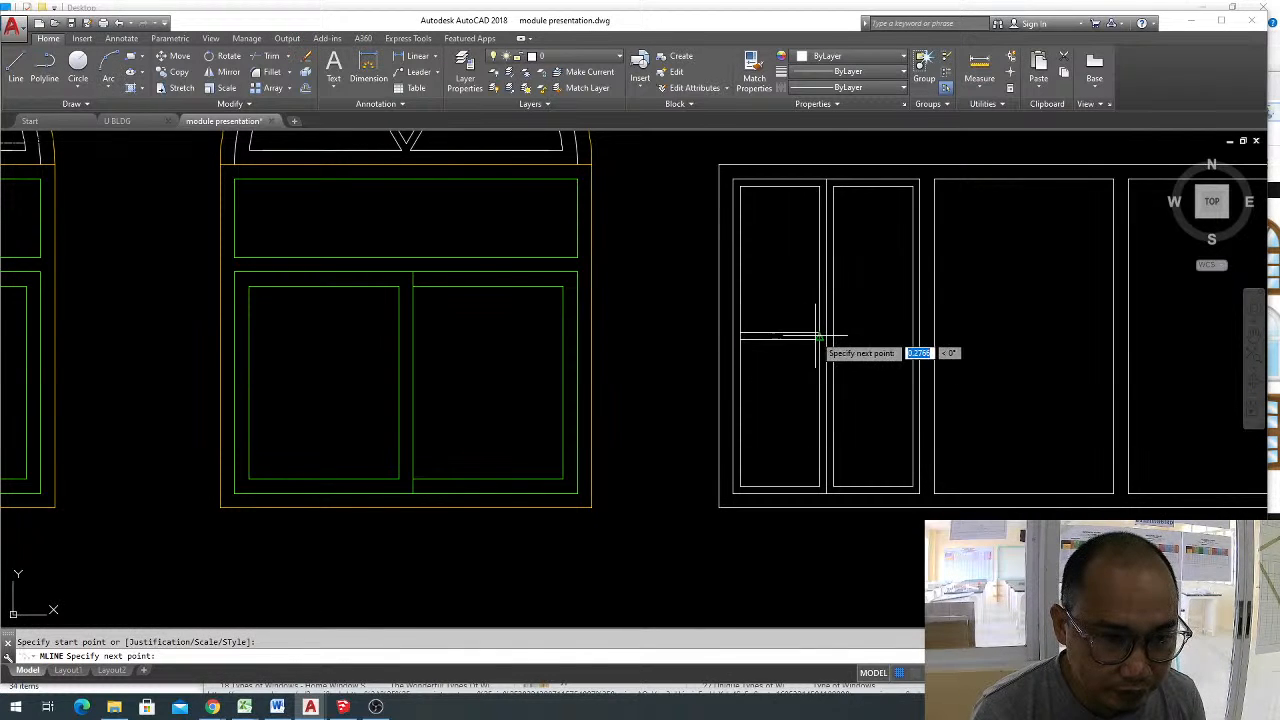
{"action": "left_click", "coordinate": [820, 336]}
{"action": "key", "text": "Return"}
Trim the first pane's two side edges between the crossbar's lines to separate the upper and lower panes.
{"action": "left_click", "coordinate": [797, 351]}
{"action": "left_click", "coordinate": [792, 318]}
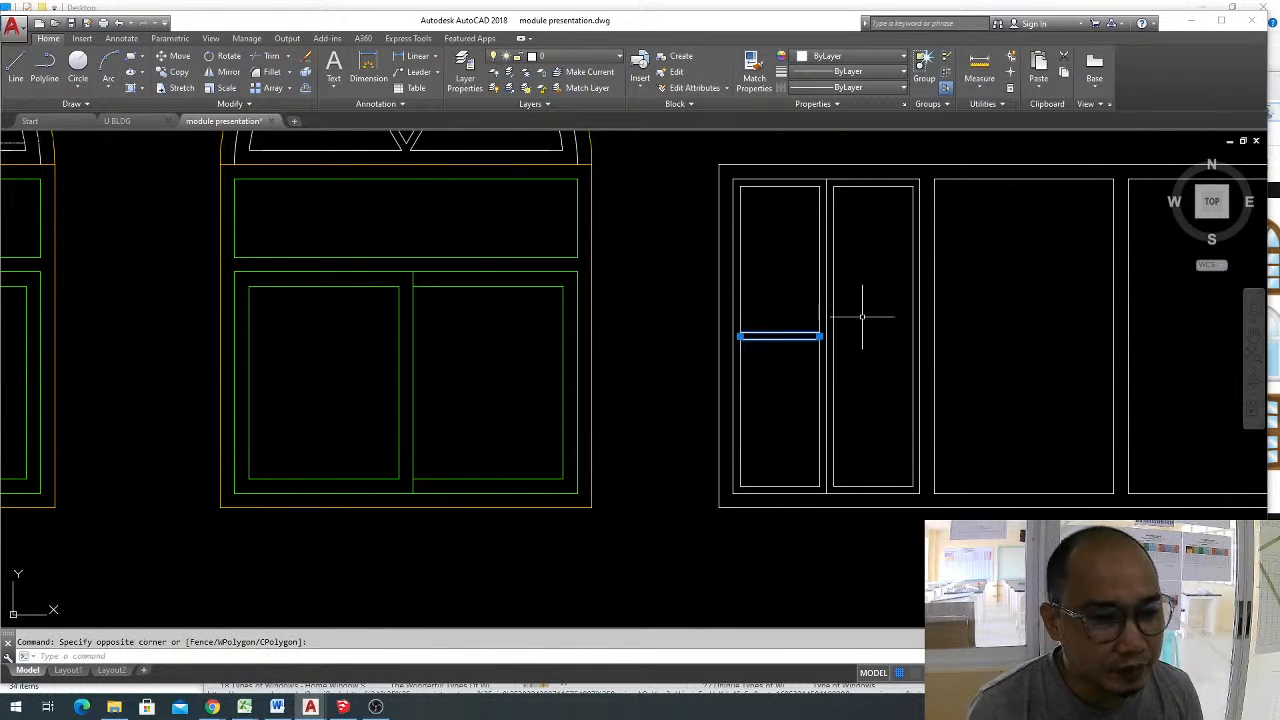
{"action": "key", "text": "Escape"}
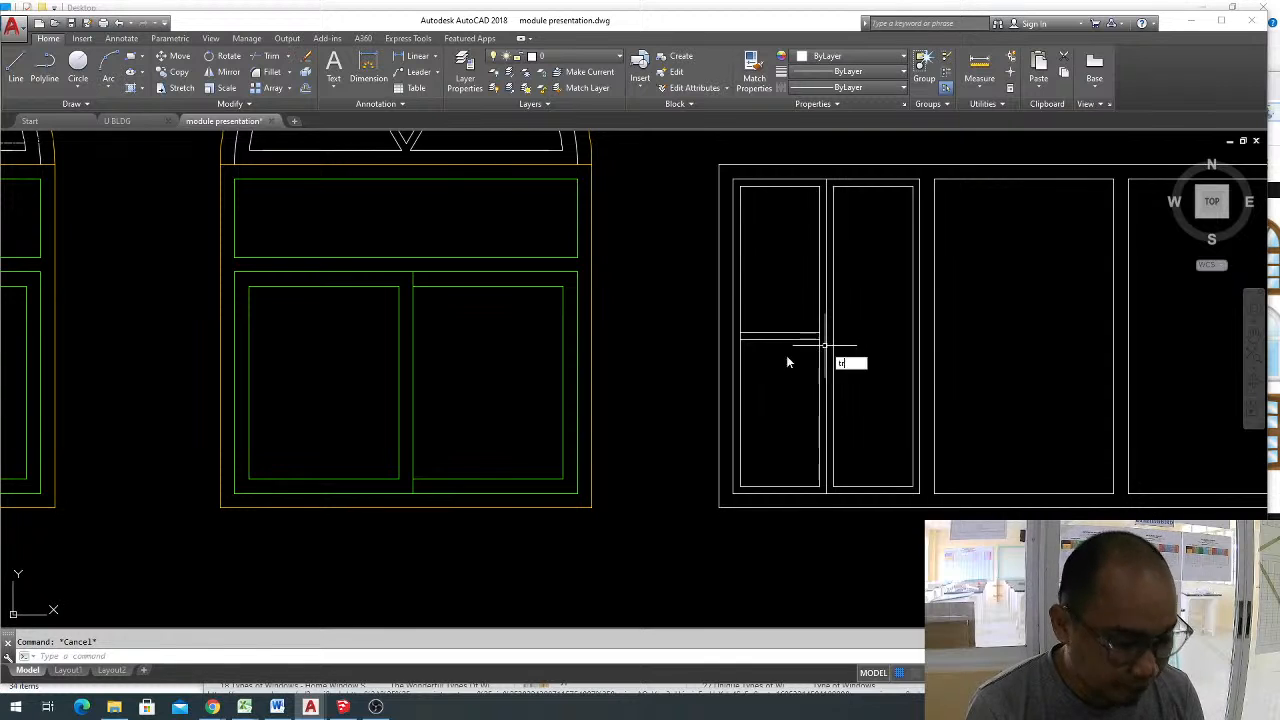
{"action": "key", "text": "Return"}
{"action": "key", "text": "Return"}
{"action": "scroll", "coordinate": [747, 342], "scroll_direction": "up", "scroll_amount": 5}
{"action": "left_click", "coordinate": [720, 317]}
{"action": "left_click", "coordinate": [1047, 319]}
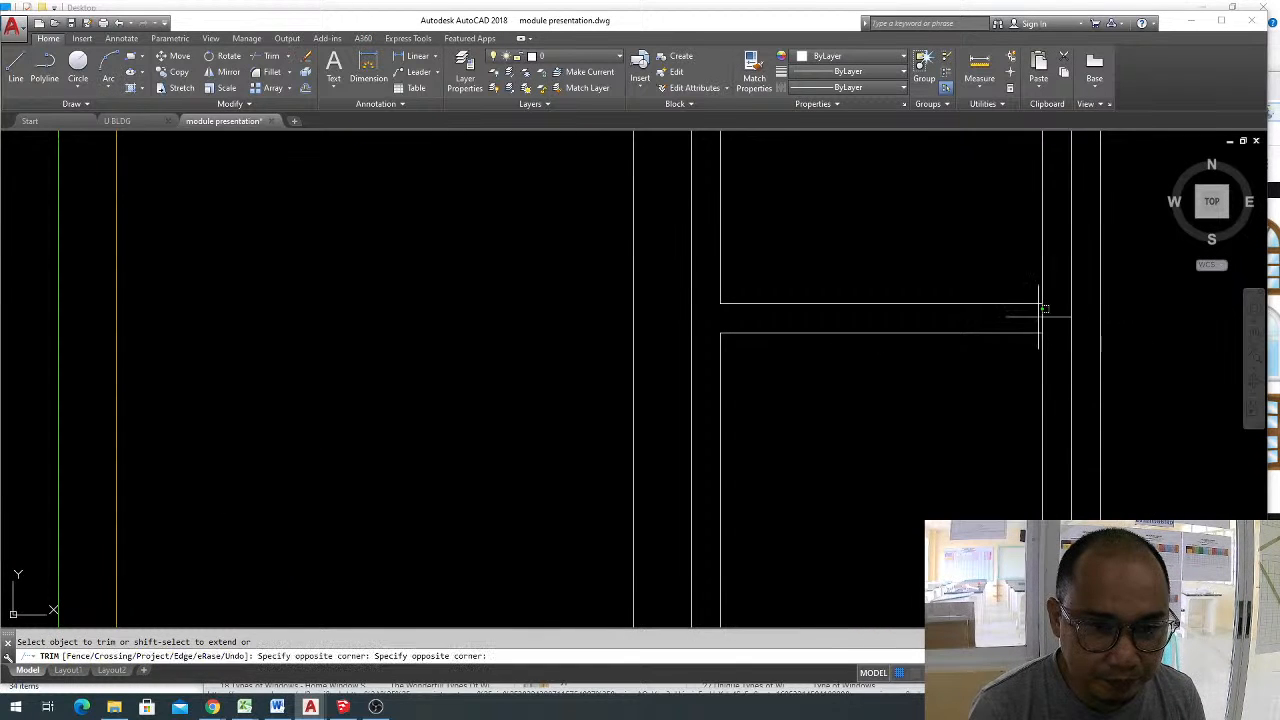
{"action": "left_click", "coordinate": [1040, 310]}
{"action": "scroll", "coordinate": [916, 358], "scroll_direction": "down", "scroll_amount": 6}
{"action": "key", "text": "Escape"}
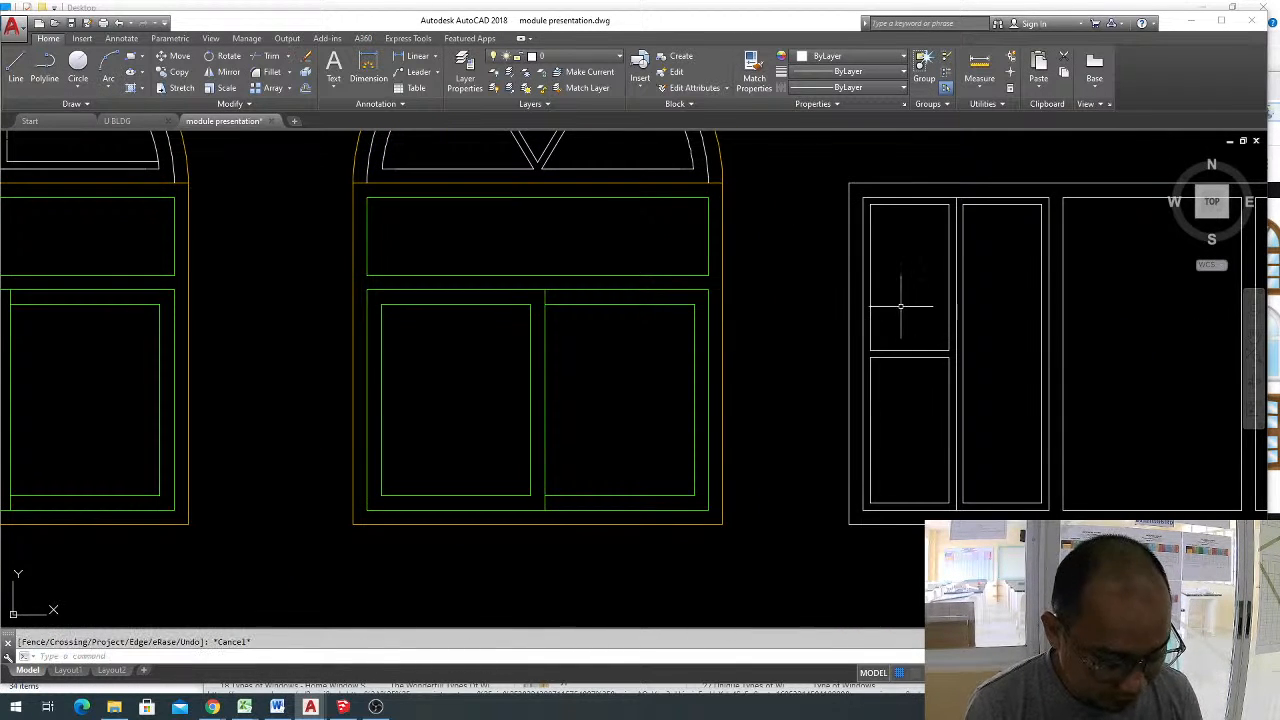
Draw a multiline crossbar between the side midpoints of the left panel's upper-left pane and trim the side edges between its lines.
{"action": "key", "text": "Return"}
{"action": "left_click", "coordinate": [871, 275]}
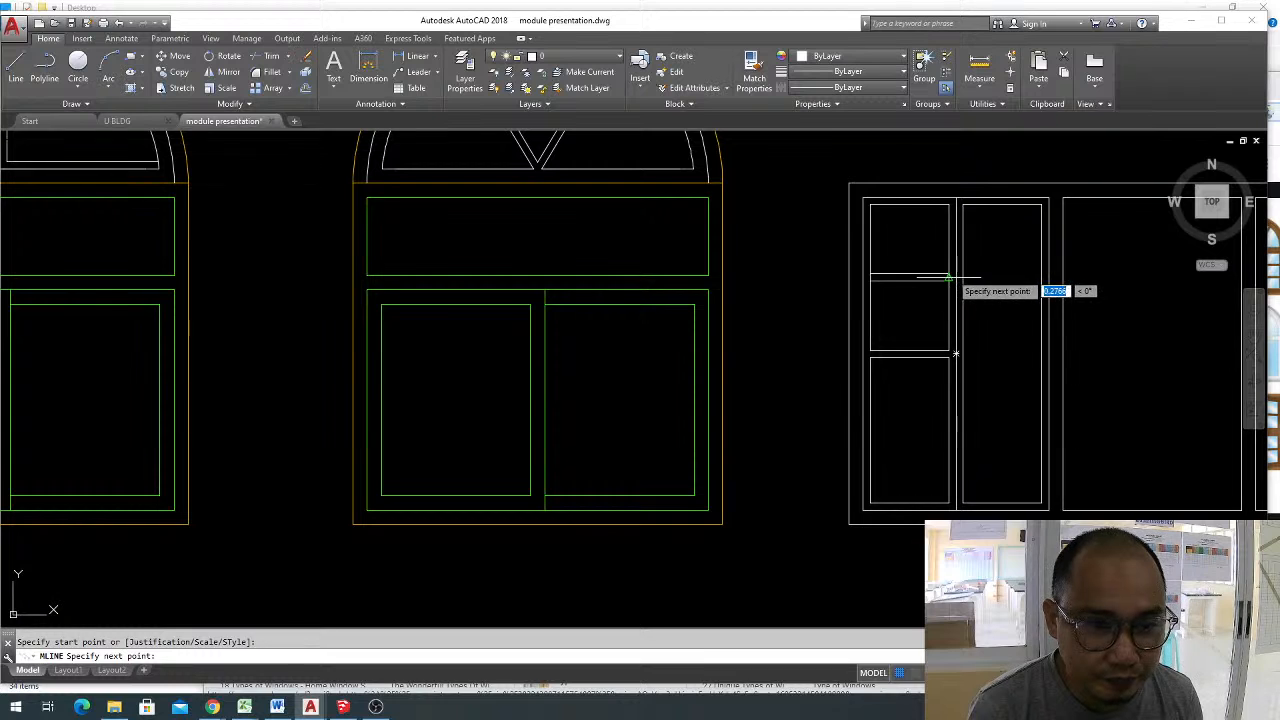
{"action": "type", "text": "tr"}
{"action": "key", "text": "Return"}
{"action": "key", "text": "Return"}
{"action": "scroll", "coordinate": [906, 286], "scroll_direction": "up", "scroll_amount": 4}
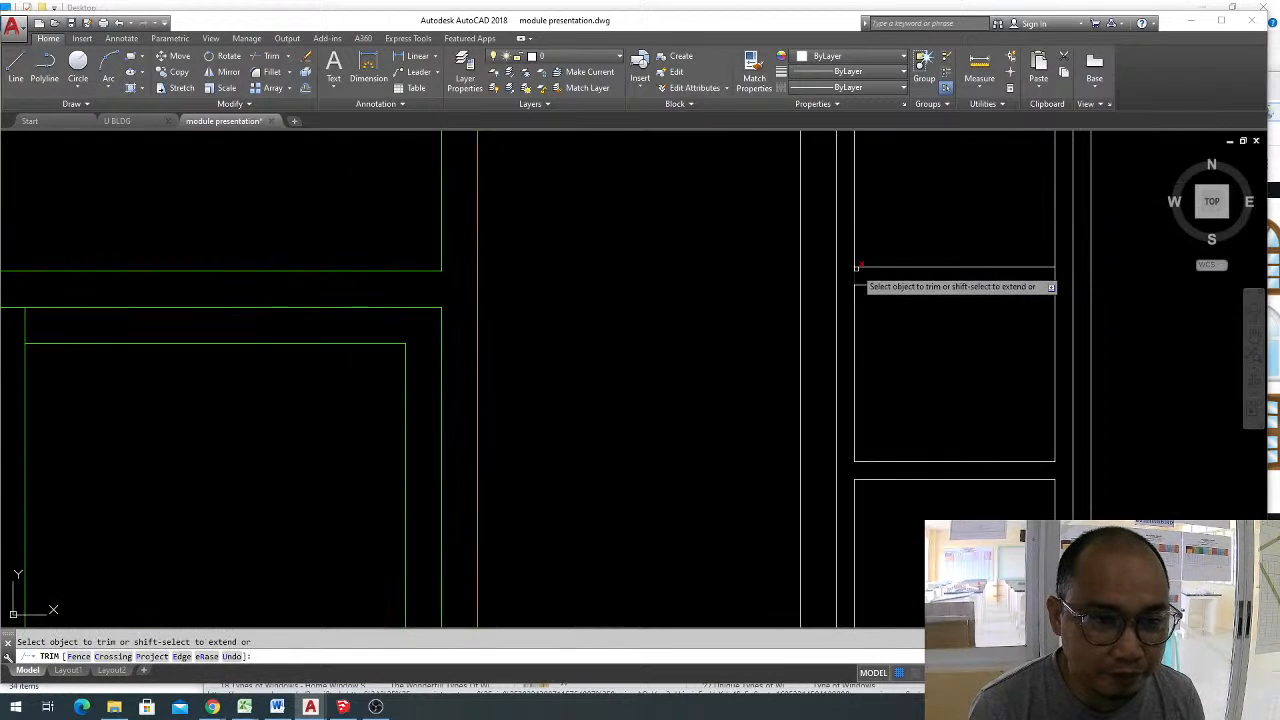
{"action": "scroll", "coordinate": [1044, 279], "scroll_direction": "down", "scroll_amount": 5}
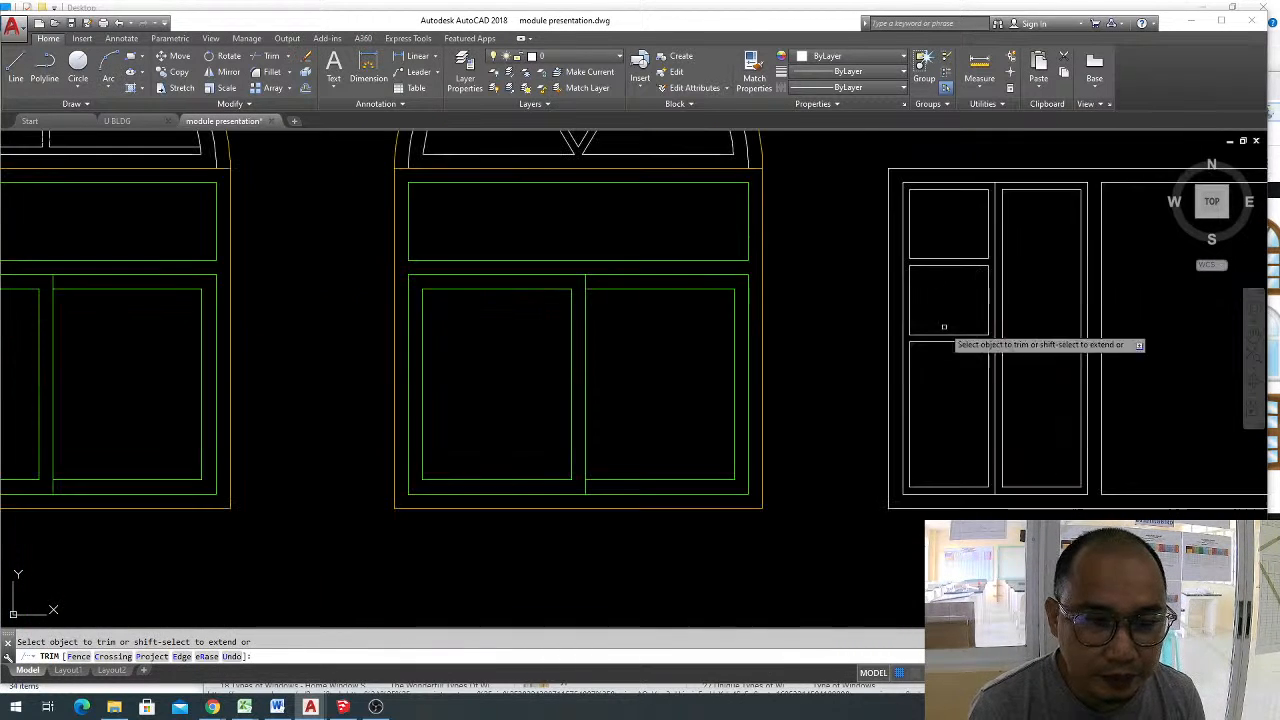
{"action": "key", "text": "Escape"}
Draw a multiline crossbar between the side midpoints of the lower-left pane and trim the side edges between its lines.
{"action": "key", "text": "Return"}
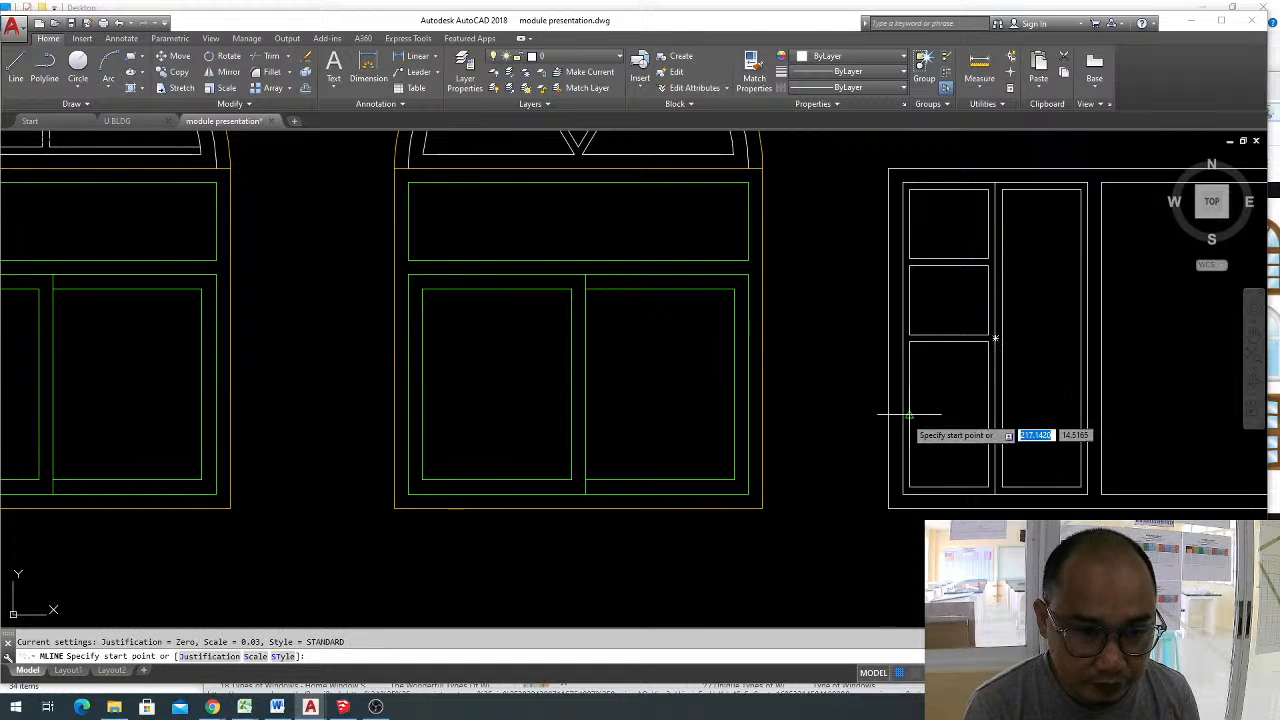
{"action": "left_click", "coordinate": [909, 416]}
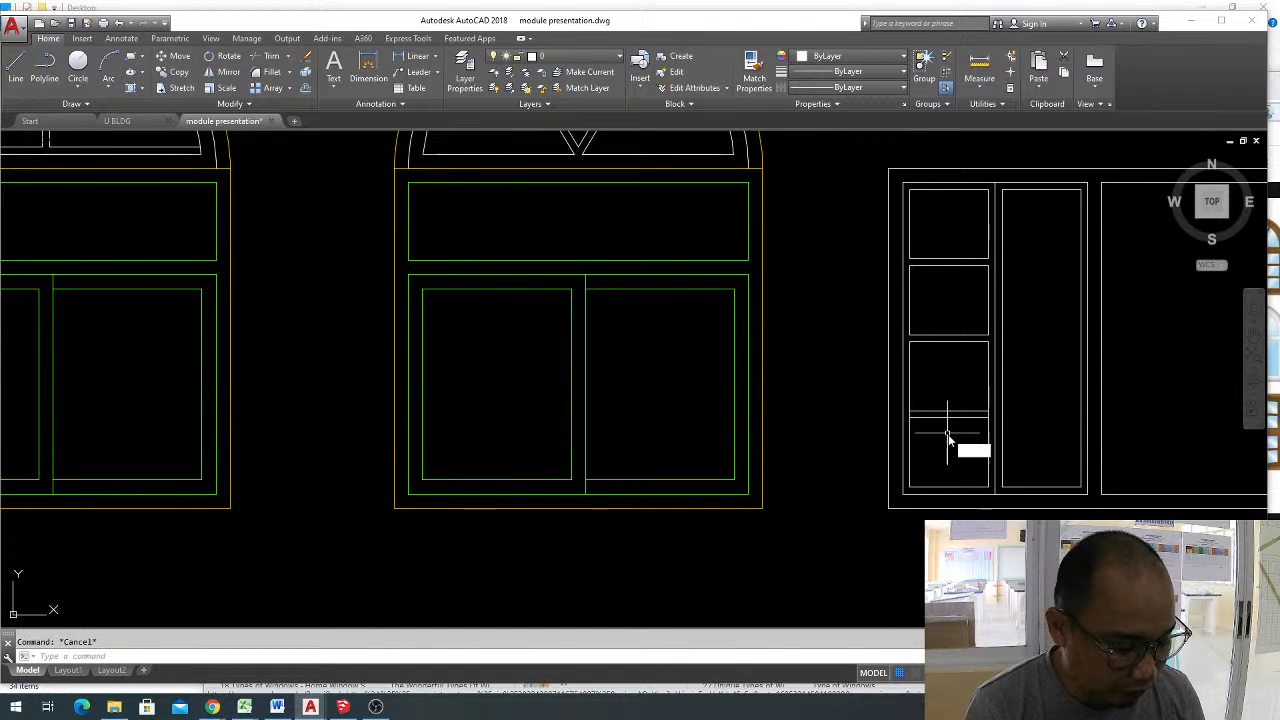
{"action": "type", "text": "tr"}
{"action": "key", "text": "Return"}
{"action": "key", "text": "Return"}
{"action": "scroll", "coordinate": [912, 420], "scroll_direction": "up", "scroll_amount": 2}
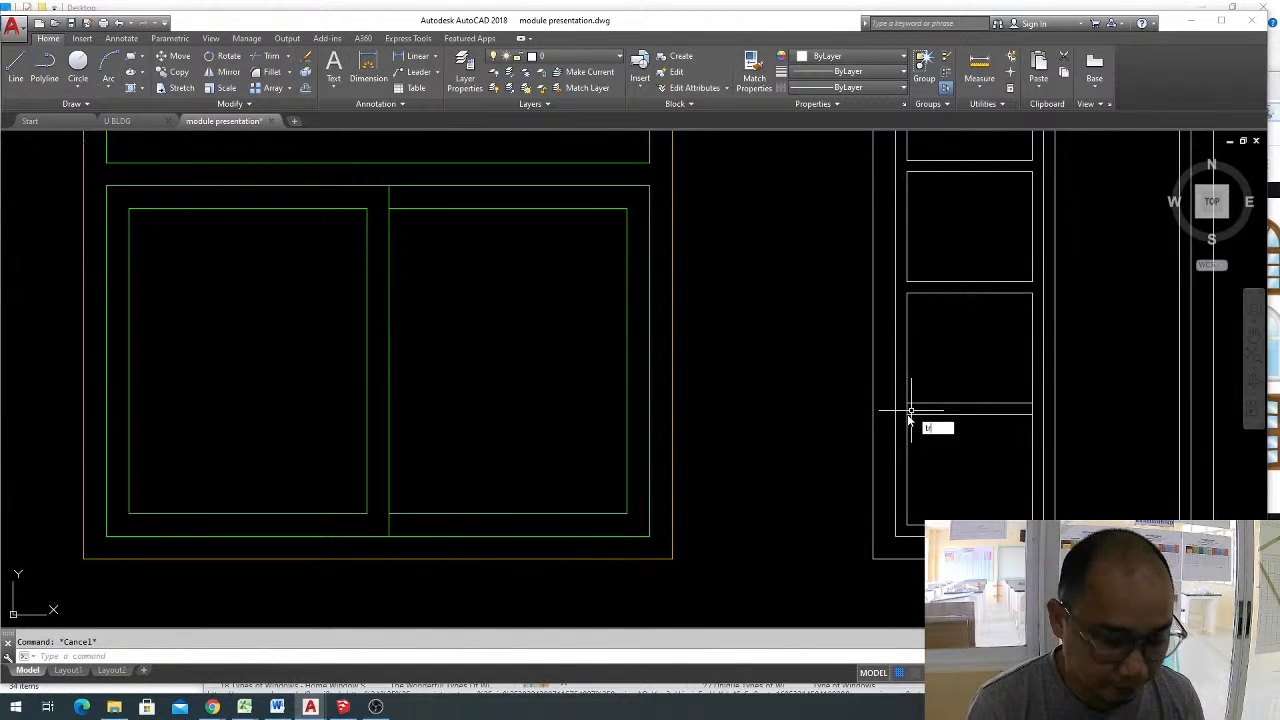
{"action": "key", "text": "Return"}
{"action": "key", "text": "Return"}
{"action": "scroll", "coordinate": [910, 416], "scroll_direction": "up", "scroll_amount": 4}
{"action": "scroll", "coordinate": [1010, 410], "scroll_direction": "down", "scroll_amount": 4}
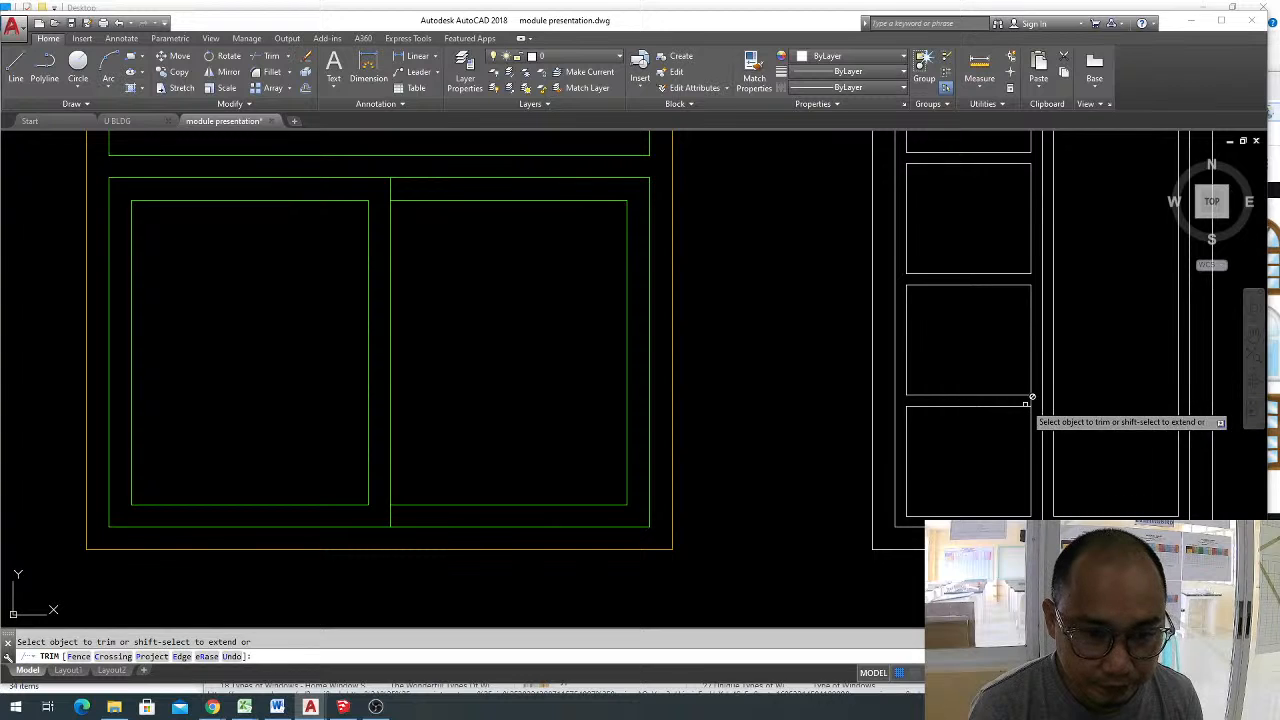
{"action": "scroll", "coordinate": [990, 406], "scroll_direction": "down", "scroll_amount": 2}
{"action": "middle_click_drag", "start_coordinate": [990, 406], "coordinate": [910, 434]}
{"action": "key", "text": "Escape"}
Explode the three crossbar multilines in the left panel's first pane column into separate lines.
{"action": "left_click", "coordinate": [906, 448]}
{"action": "left_click", "coordinate": [882, 251]}
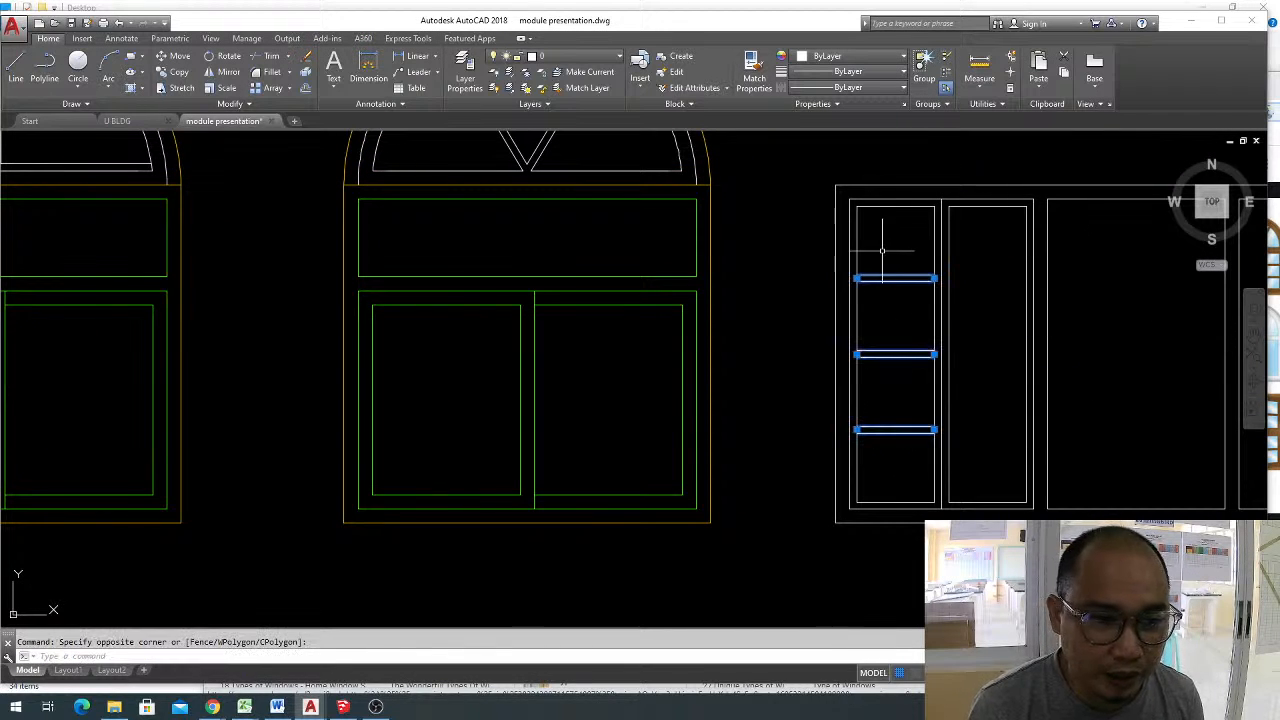
{"action": "type", "text": "x"}
{"action": "key", "text": "Return"}
Mirror the exploded crossbar lines about the left panel's central vertical line into the second pane column, keeping the originals.
{"action": "left_click", "coordinate": [916, 451]}
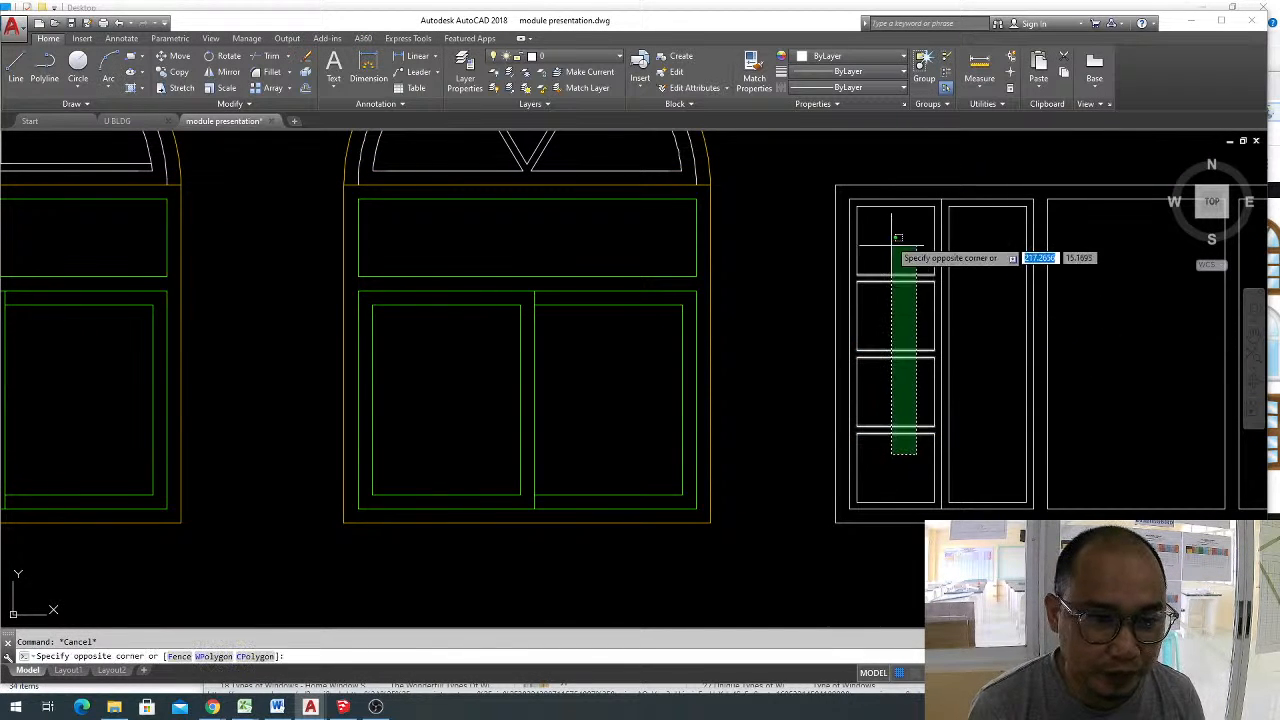
{"action": "left_click", "coordinate": [891, 248]}
{"action": "type", "text": "mi"}
{"action": "key", "text": "Return"}
{"action": "left_click", "coordinate": [941, 201]}
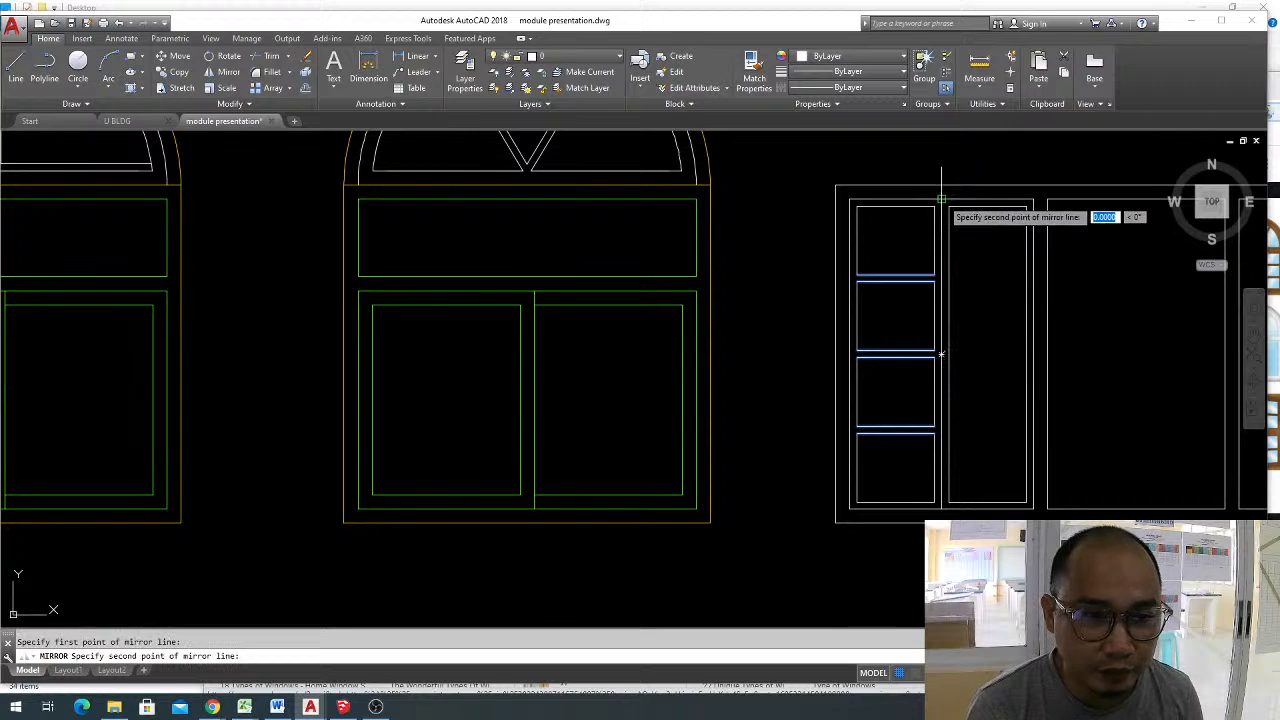
{"action": "middle_click_drag", "start_coordinate": [941, 201], "coordinate": [926, 272]}
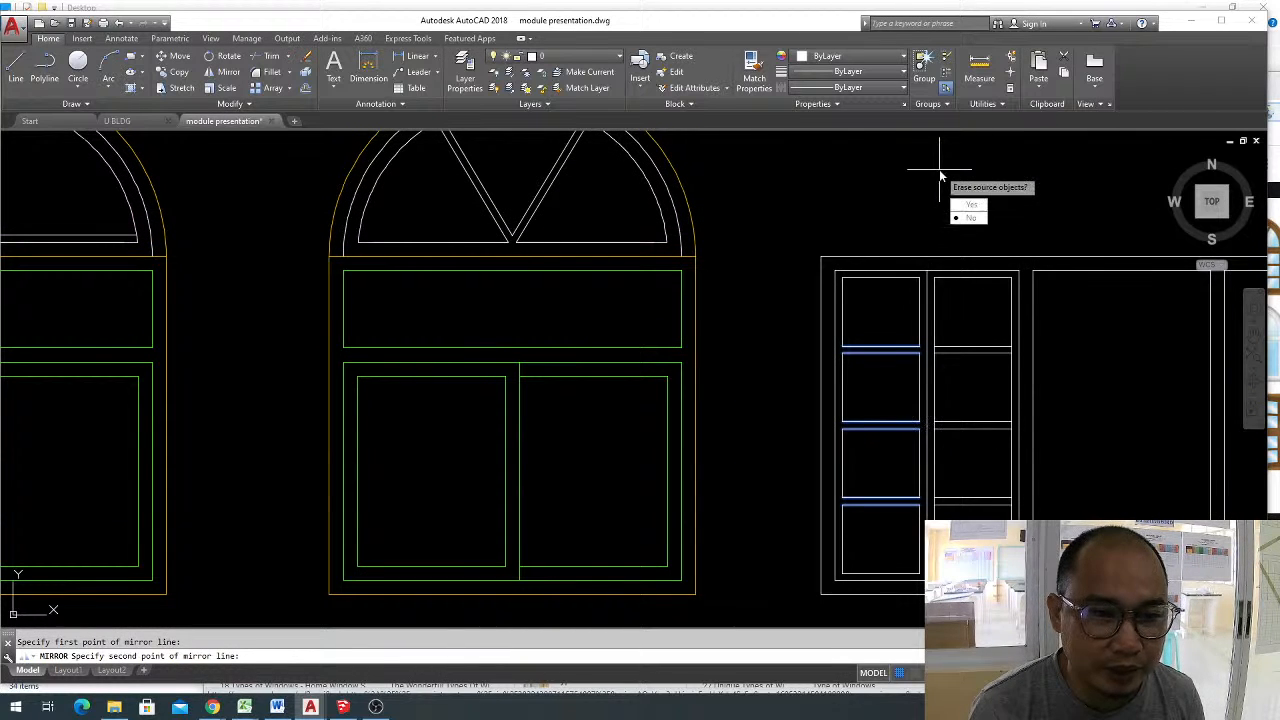
{"action": "key", "text": "Return"}
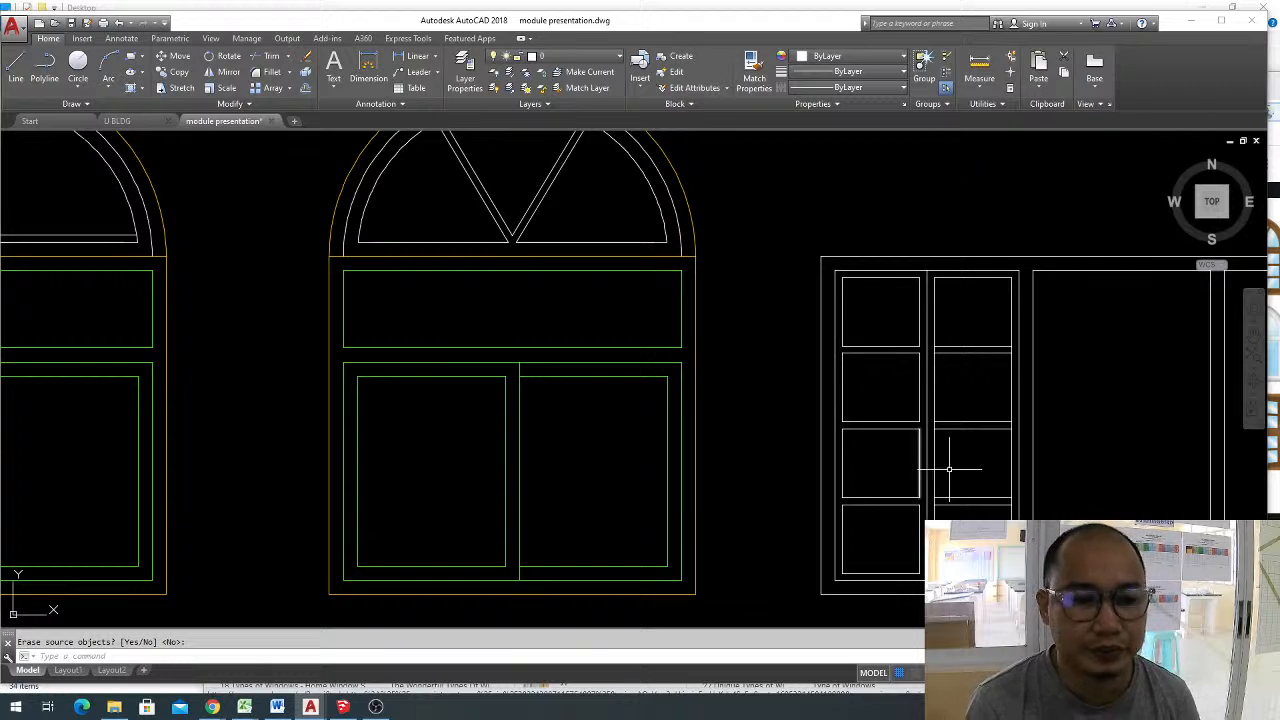
Trim the second pane column's side edges between the mirrored crossbar lines to separate its four panes.
{"action": "type", "text": "tr"}
{"action": "key", "text": "Return"}
{"action": "key", "text": "Return"}
{"action": "scroll", "coordinate": [940, 355], "scroll_direction": "up", "scroll_amount": 4}
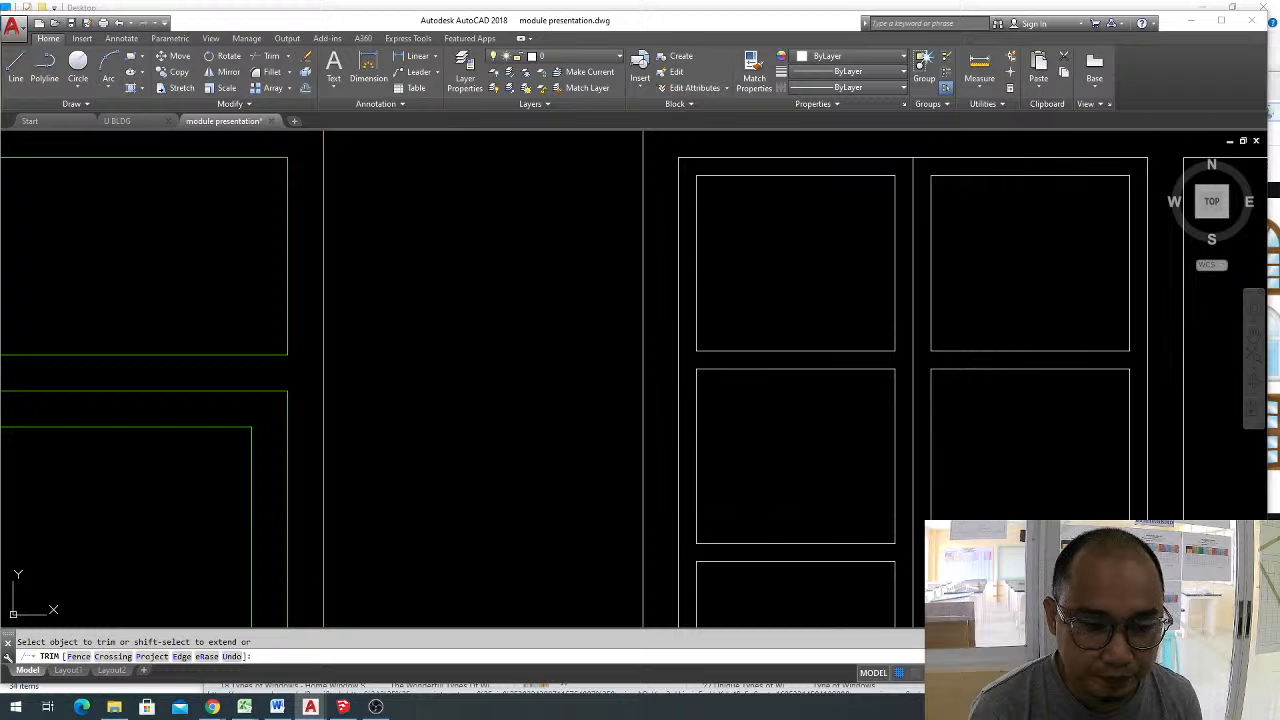
{"action": "scroll", "coordinate": [907, 389], "scroll_direction": "down", "scroll_amount": 3}
{"action": "scroll", "coordinate": [923, 530], "scroll_direction": "up", "scroll_amount": 3}
{"action": "left_click", "coordinate": [905, 517]}
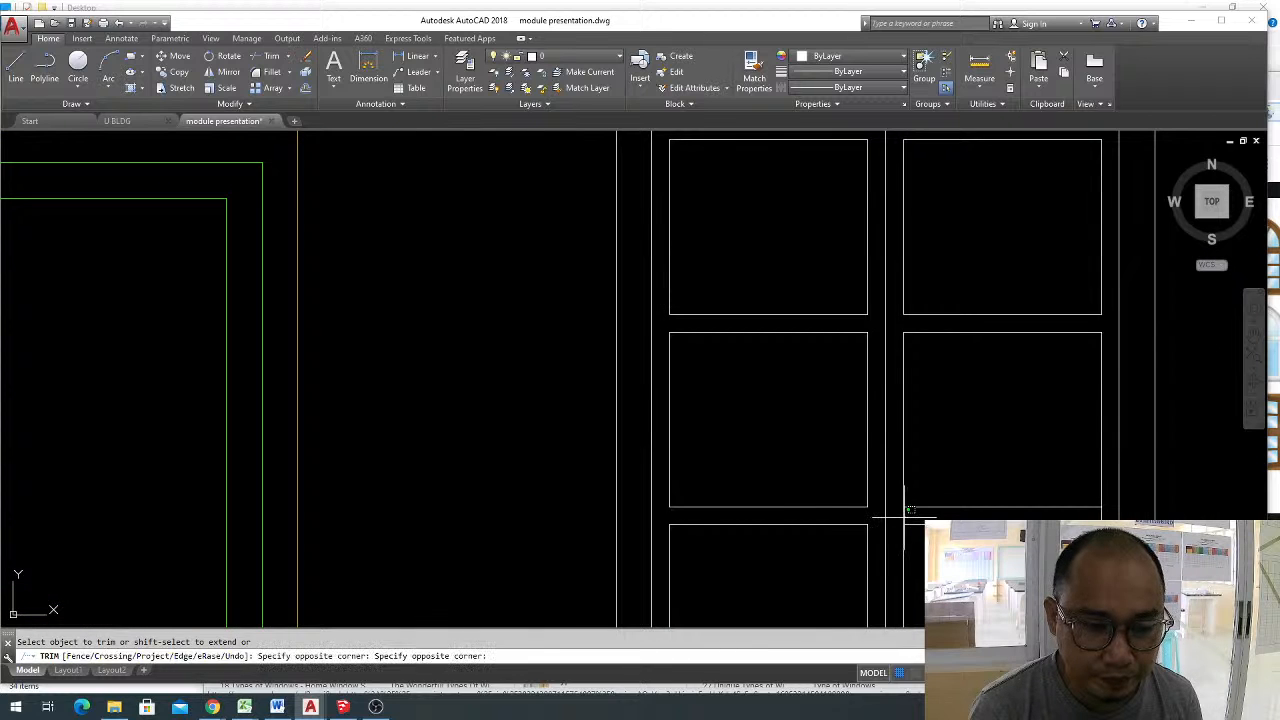
{"action": "left_click", "coordinate": [948, 512]}
{"action": "scroll", "coordinate": [1043, 500], "scroll_direction": "down", "scroll_amount": 3}
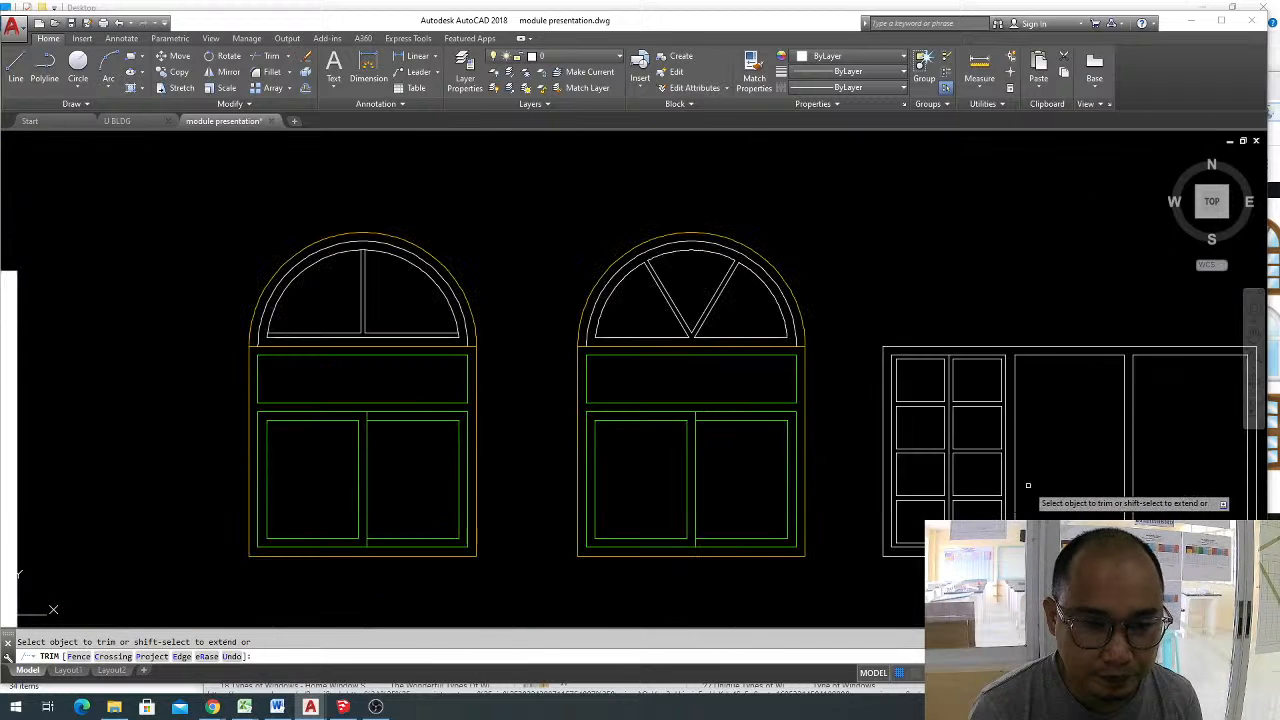
{"action": "scroll", "coordinate": [950, 460], "scroll_direction": "up", "scroll_amount": 5}
{"action": "key", "text": "Escape"}
Erase the leftover object in the empty area between the plain rectangular window and the arched windows.
{"action": "scroll", "coordinate": [905, 416], "scroll_direction": "down", "scroll_amount": 2}
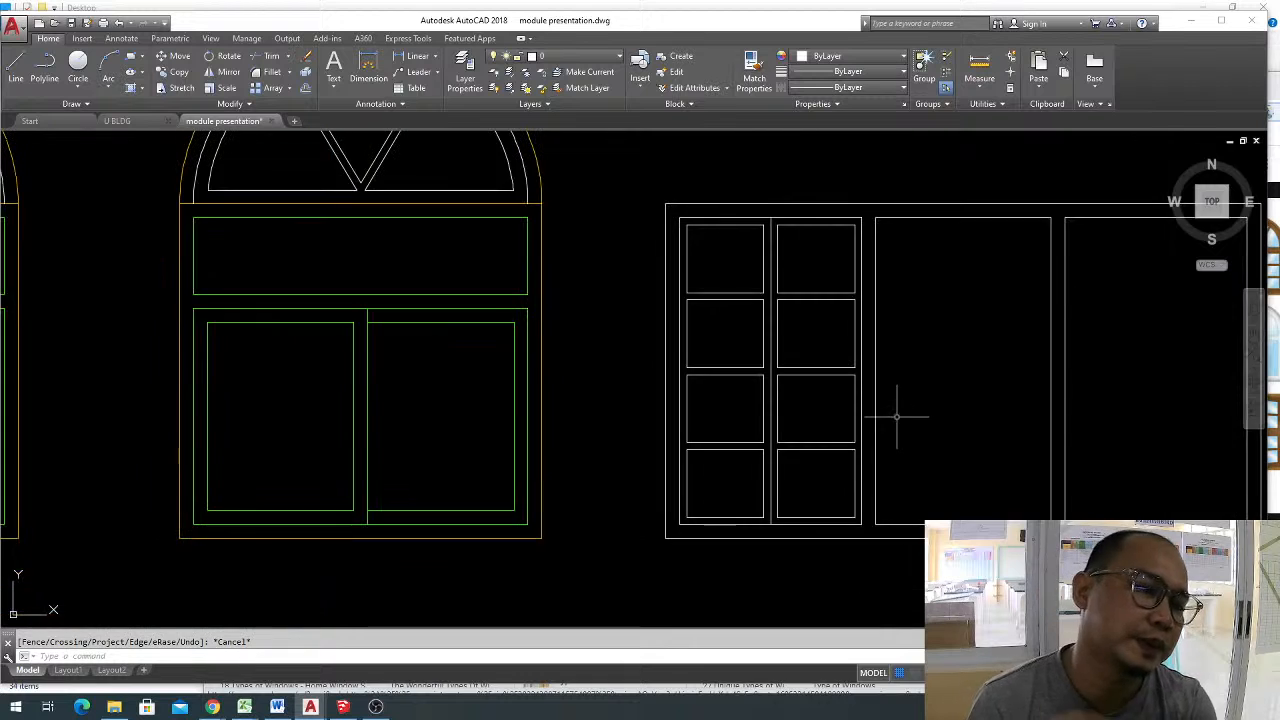
{"action": "middle_click_drag", "start_coordinate": [900, 414], "coordinate": [863, 434]}
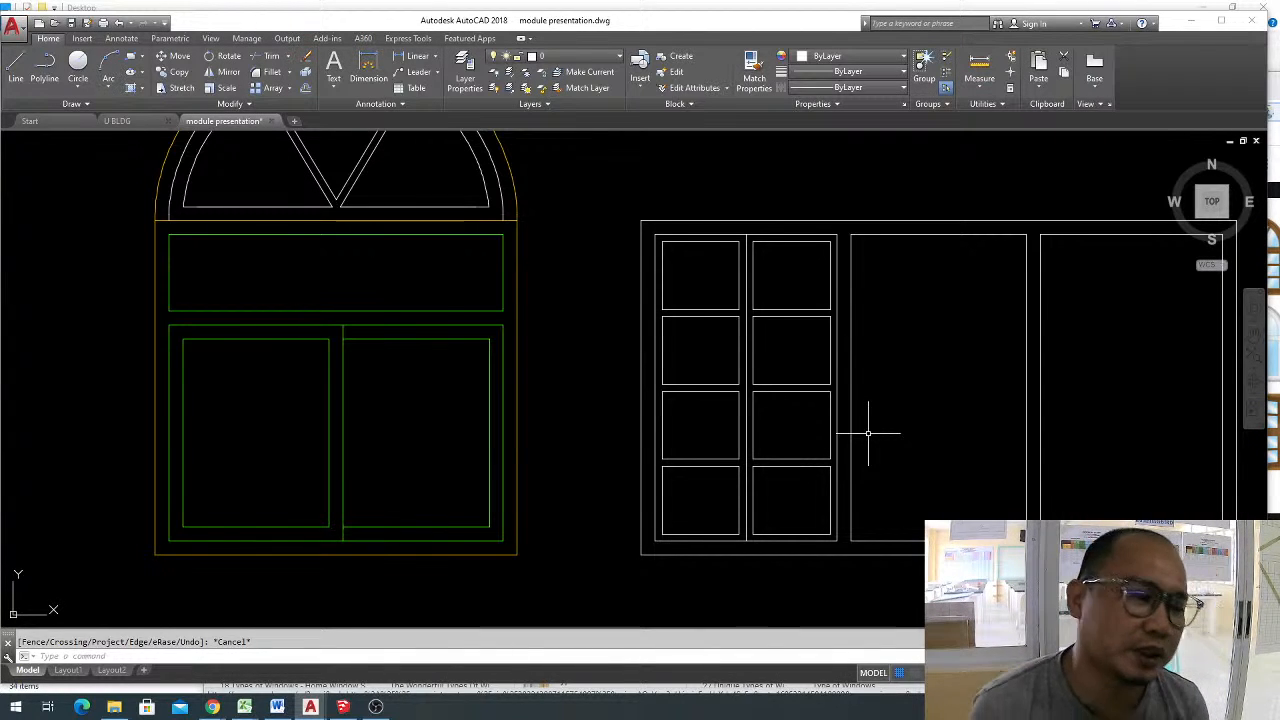
{"action": "scroll", "coordinate": [885, 377], "scroll_direction": "down", "scroll_amount": 4}
{"action": "middle_click_drag", "start_coordinate": [843, 392], "coordinate": [1266, 375]}
{"action": "key", "text": "Escape"}
{"action": "left_click", "coordinate": [723, 534]}
{"action": "left_click", "coordinate": [585, 412]}
{"action": "key", "text": "Delete"}
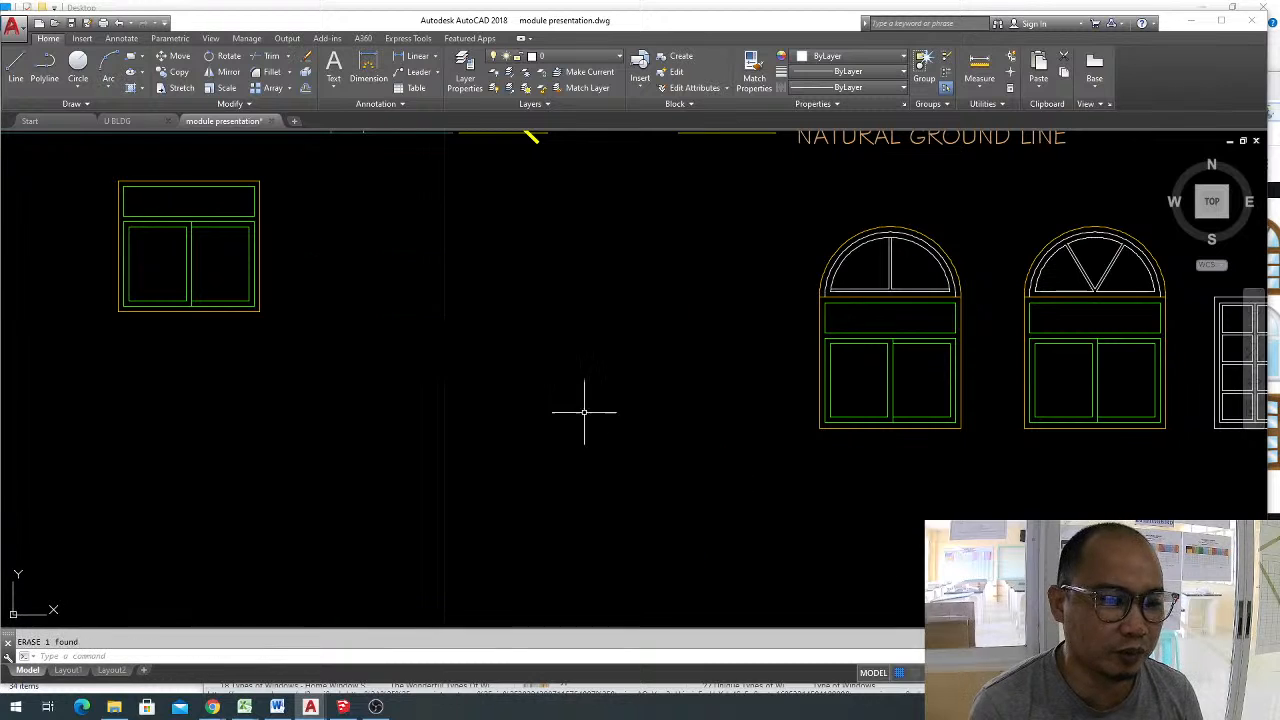
Join the upper-floor door outline's top line and two side lines on the front elevation into one object.
{"action": "scroll", "coordinate": [665, 367], "scroll_direction": "down", "scroll_amount": 4}
{"action": "middle_click_drag", "start_coordinate": [597, 292], "coordinate": [960, 391]}
{"action": "scroll", "coordinate": [763, 214], "scroll_direction": "up", "scroll_amount": 4}
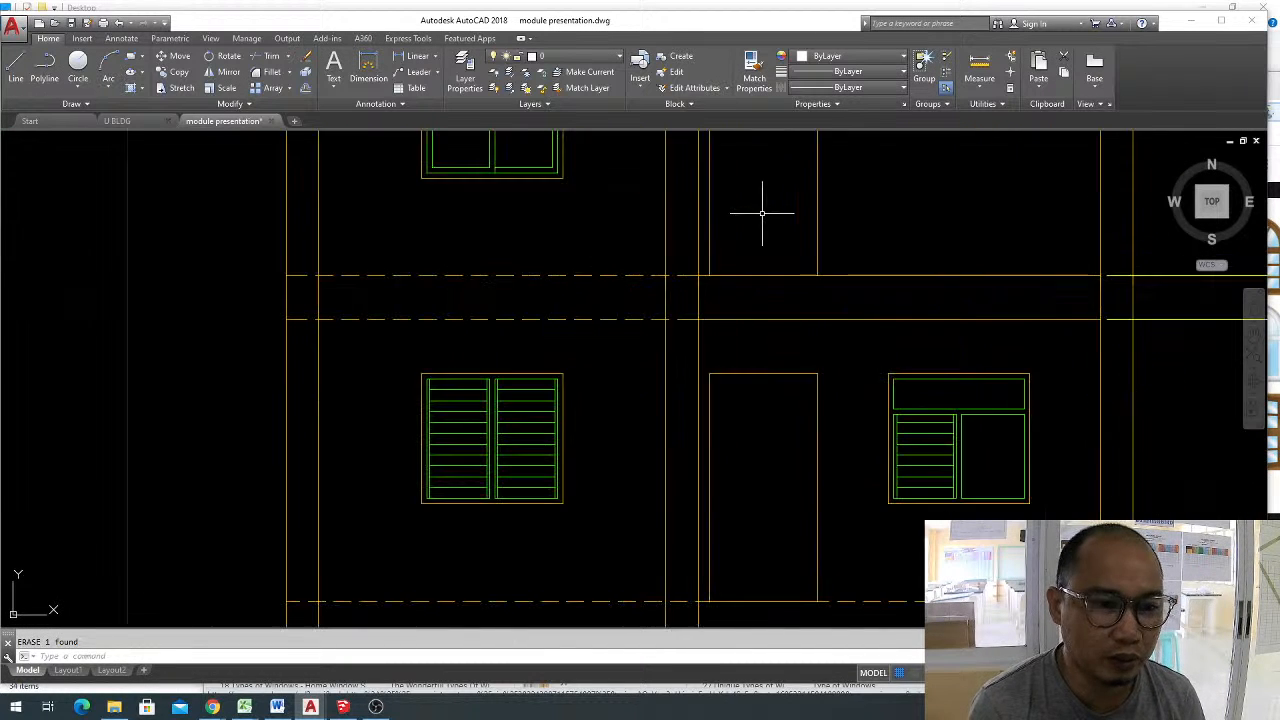
{"action": "middle_click_drag", "start_coordinate": [762, 214], "coordinate": [767, 380]}
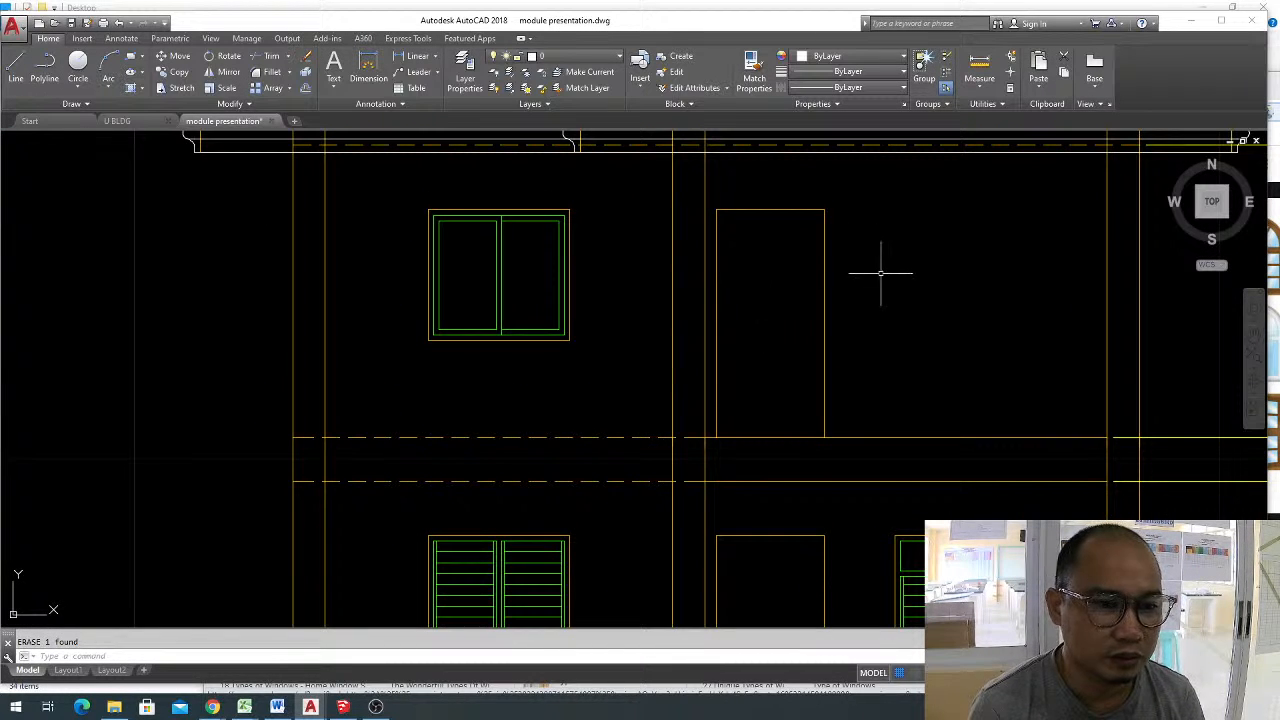
{"action": "left_click", "coordinate": [774, 215]}
{"action": "key", "text": "Escape"}
{"action": "left_click", "coordinate": [714, 208]}
{"action": "key", "text": "Escape"}
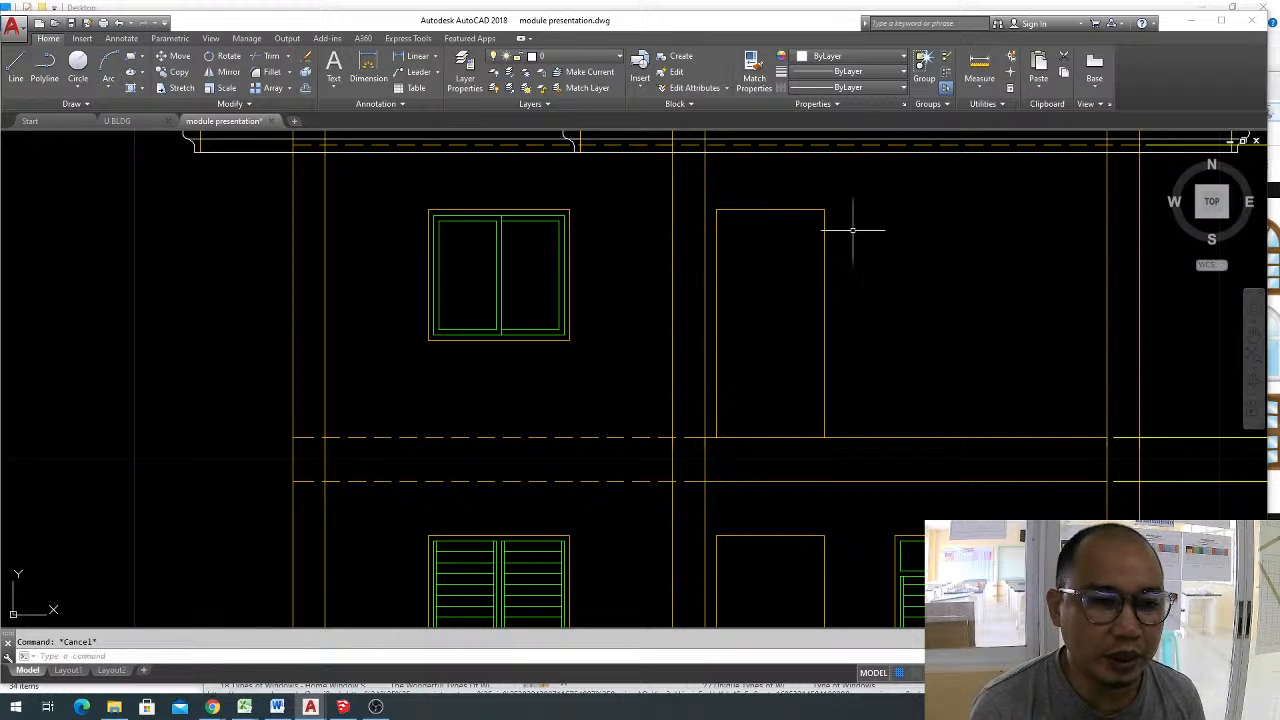
{"action": "left_click", "coordinate": [824, 216]}
{"action": "left_click", "coordinate": [787, 193]}
{"action": "key", "text": "Escape"}
{"action": "left_click", "coordinate": [860, 256]}
{"action": "left_click", "coordinate": [789, 203]}
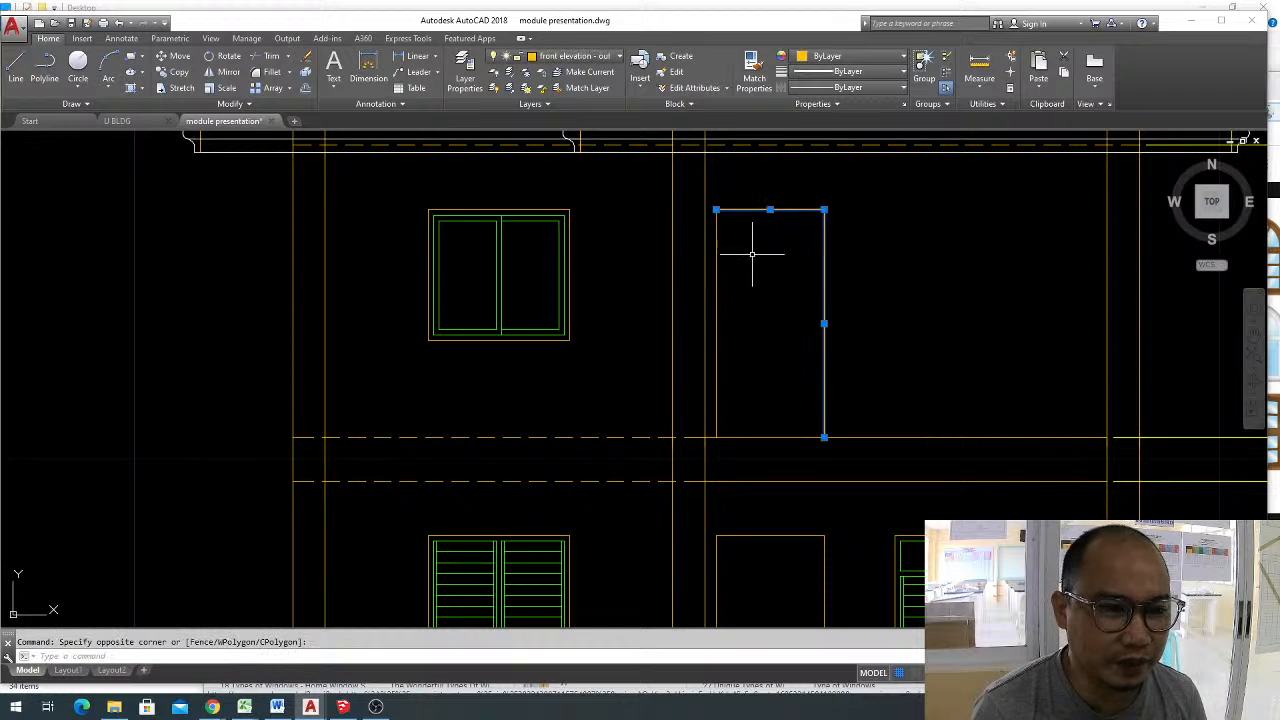
{"action": "left_click", "coordinate": [735, 262]}
{"action": "left_click", "coordinate": [713, 255]}
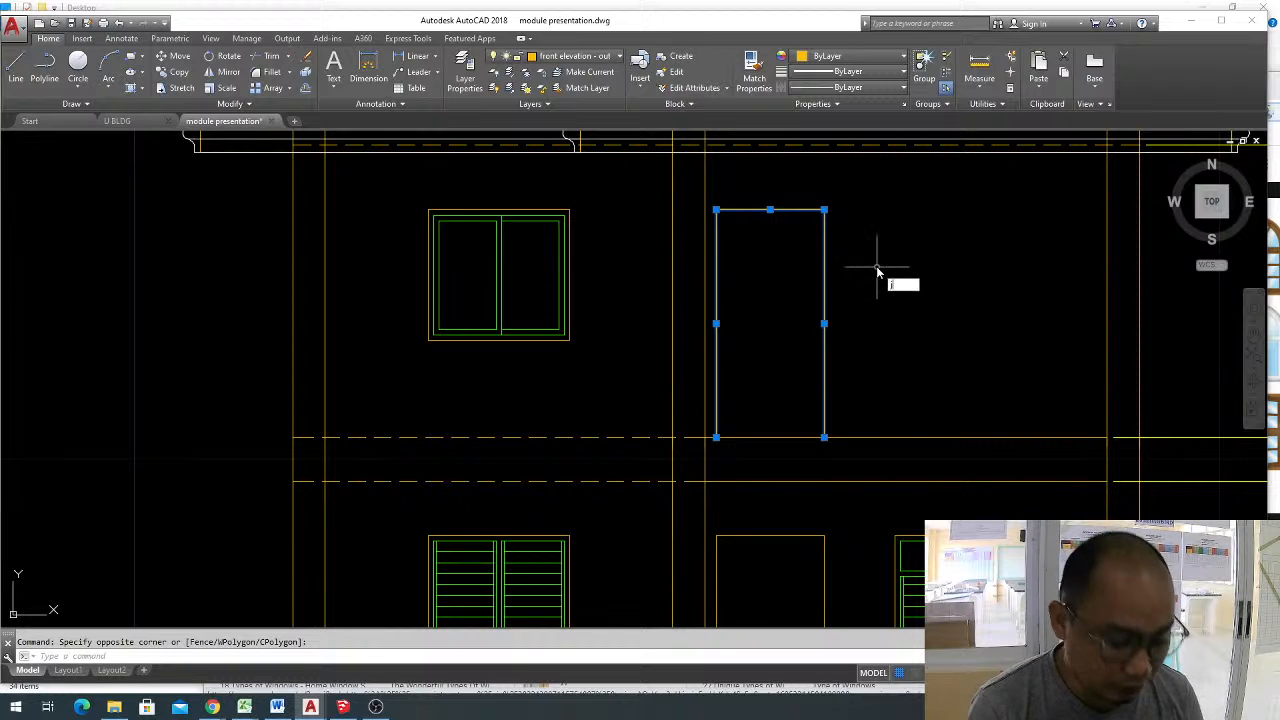
{"action": "key", "text": "Escape"}
Offset the joined upper-floor door outline inward by 0.05 to form the door jamb.
{"action": "type", "text": "o"}
{"action": "key", "text": "Return"}
{"action": "key", "text": "Return"}
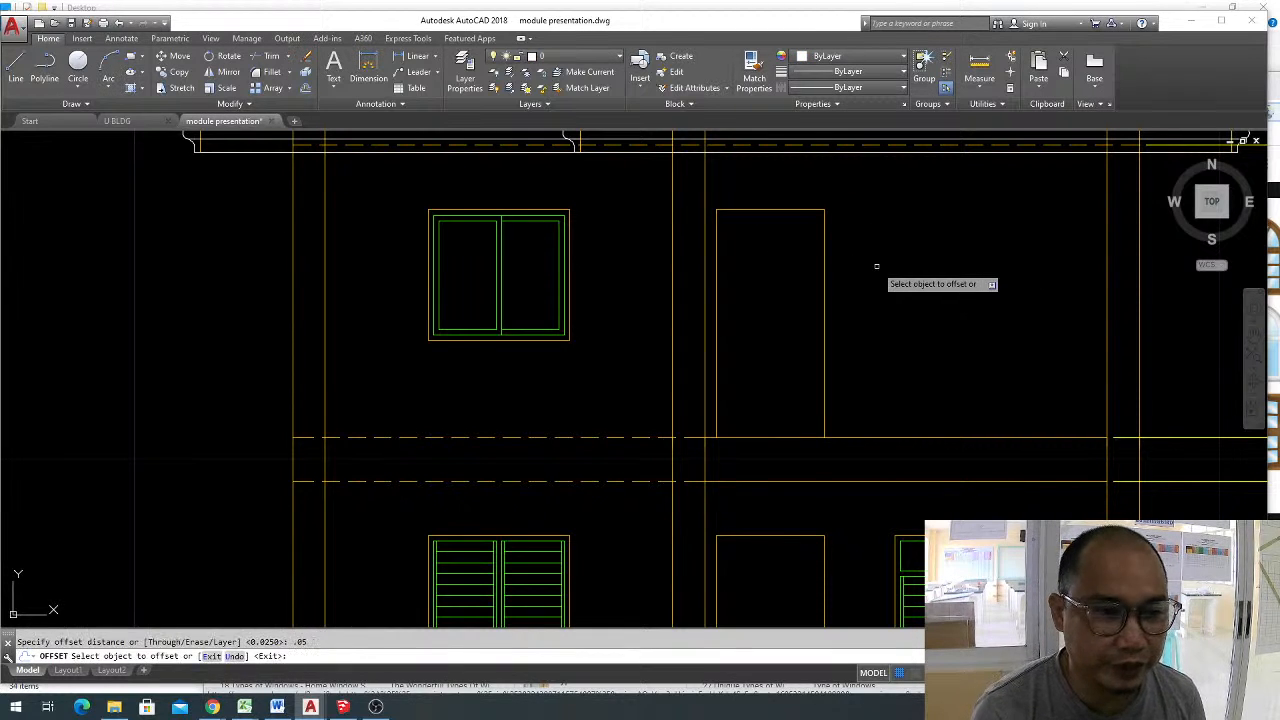
{"action": "left_click", "coordinate": [795, 210]}
{"action": "left_click", "coordinate": [781, 299]}
{"action": "key", "text": "Escape"}
{"action": "scroll", "coordinate": [740, 434], "scroll_direction": "up", "scroll_amount": 5}
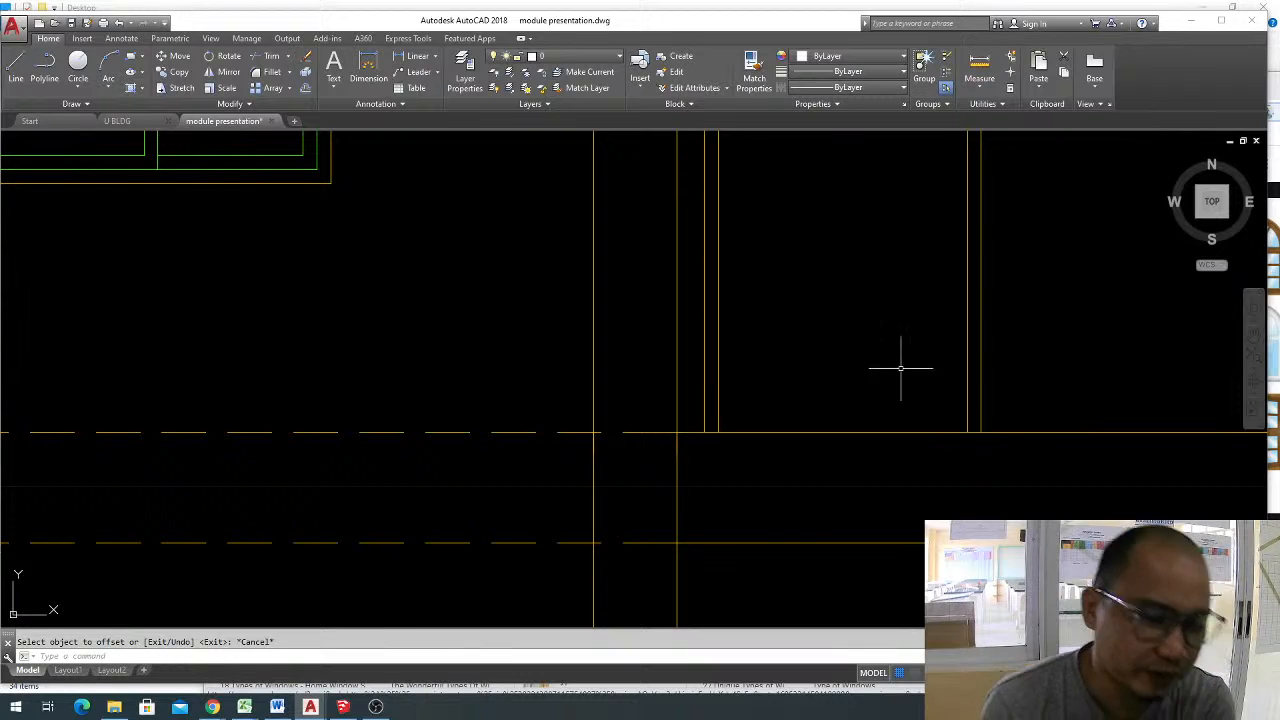
{"action": "scroll", "coordinate": [878, 408], "scroll_direction": "down", "scroll_amount": 4}
{"action": "scroll", "coordinate": [846, 377], "scroll_direction": "down", "scroll_amount": 1}
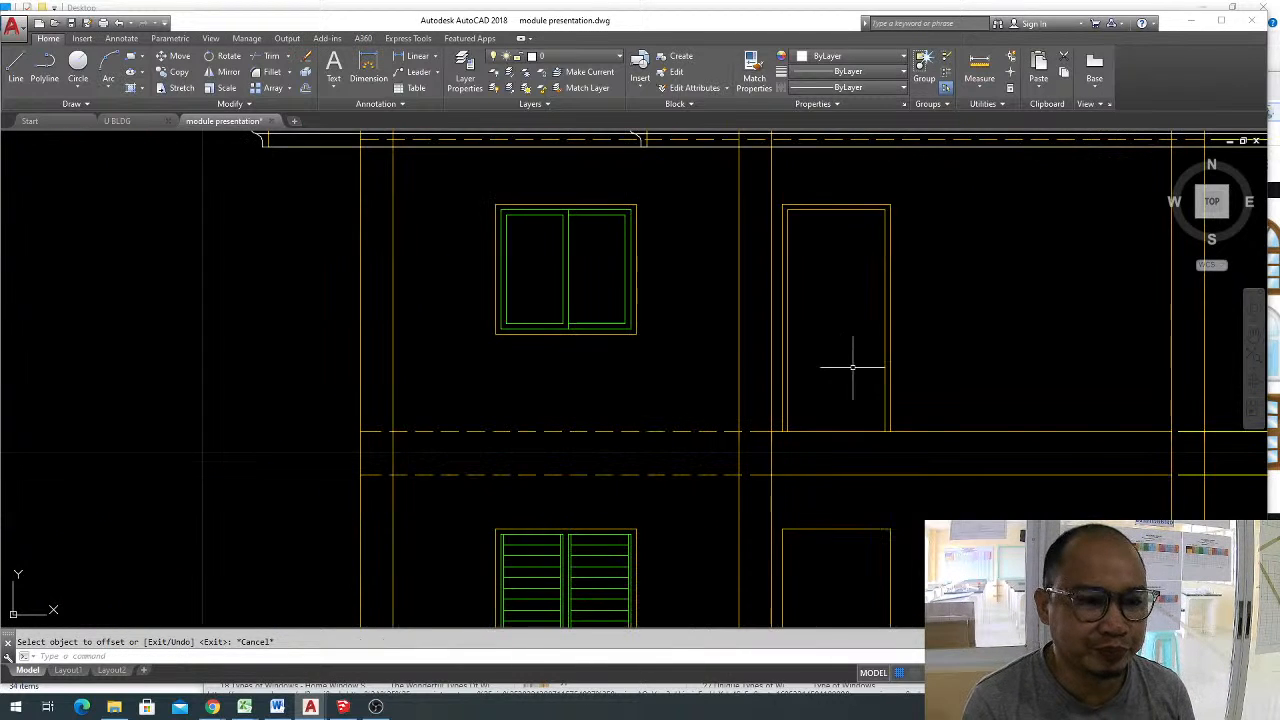
{"action": "scroll", "coordinate": [835, 339], "scroll_direction": "up", "scroll_amount": 2}
{"action": "middle_click_drag", "start_coordinate": [851, 349], "coordinate": [853, 355]}
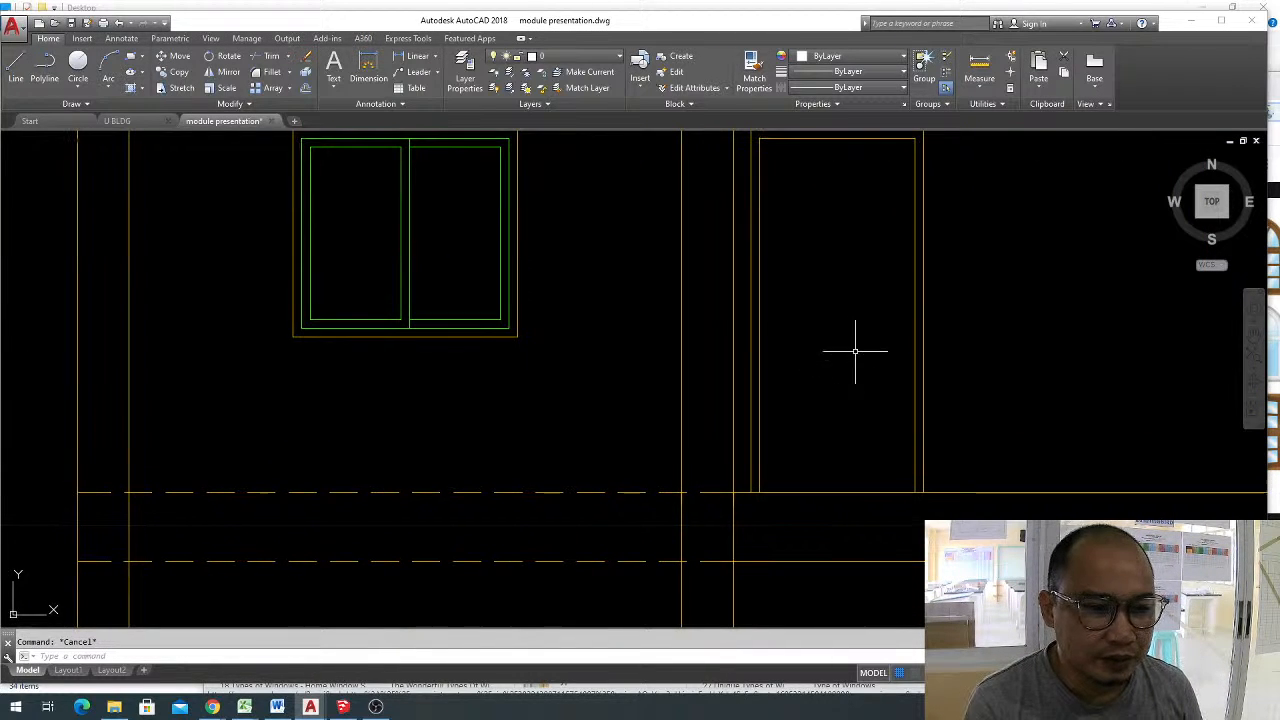
{"action": "middle_click_drag", "start_coordinate": [786, 318], "coordinate": [781, 335]}
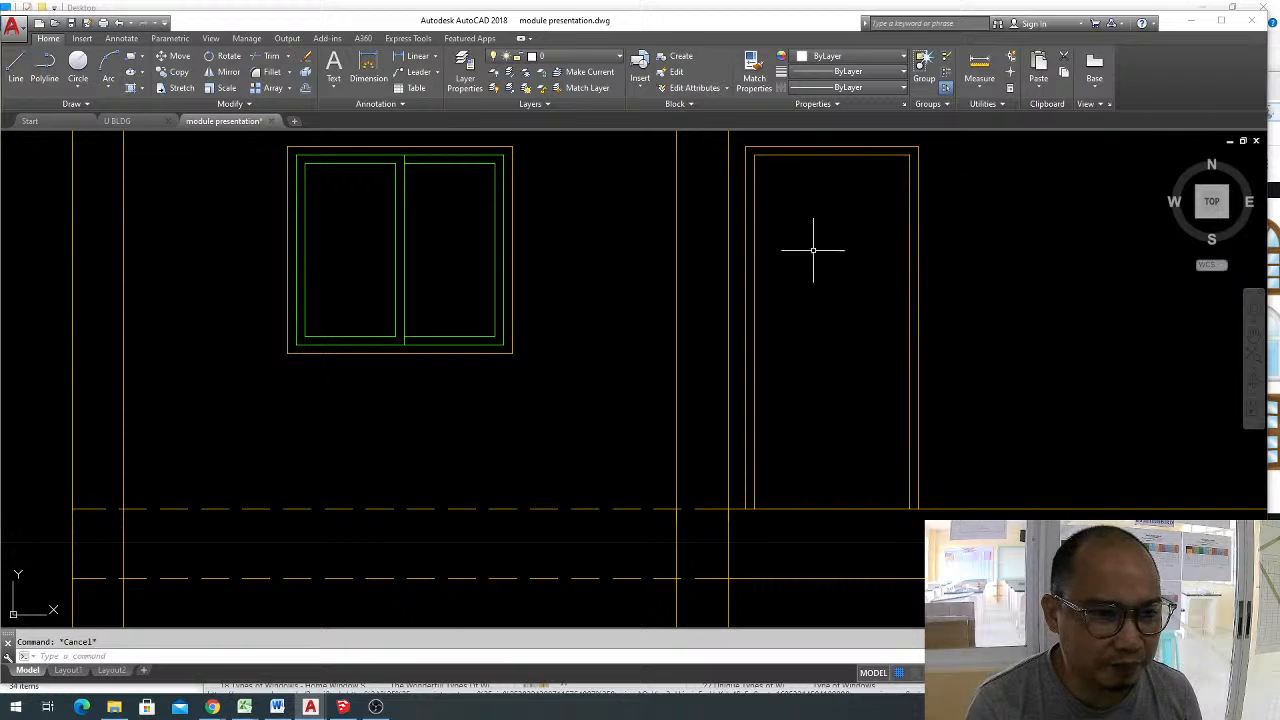
{"action": "key", "text": "Return"}
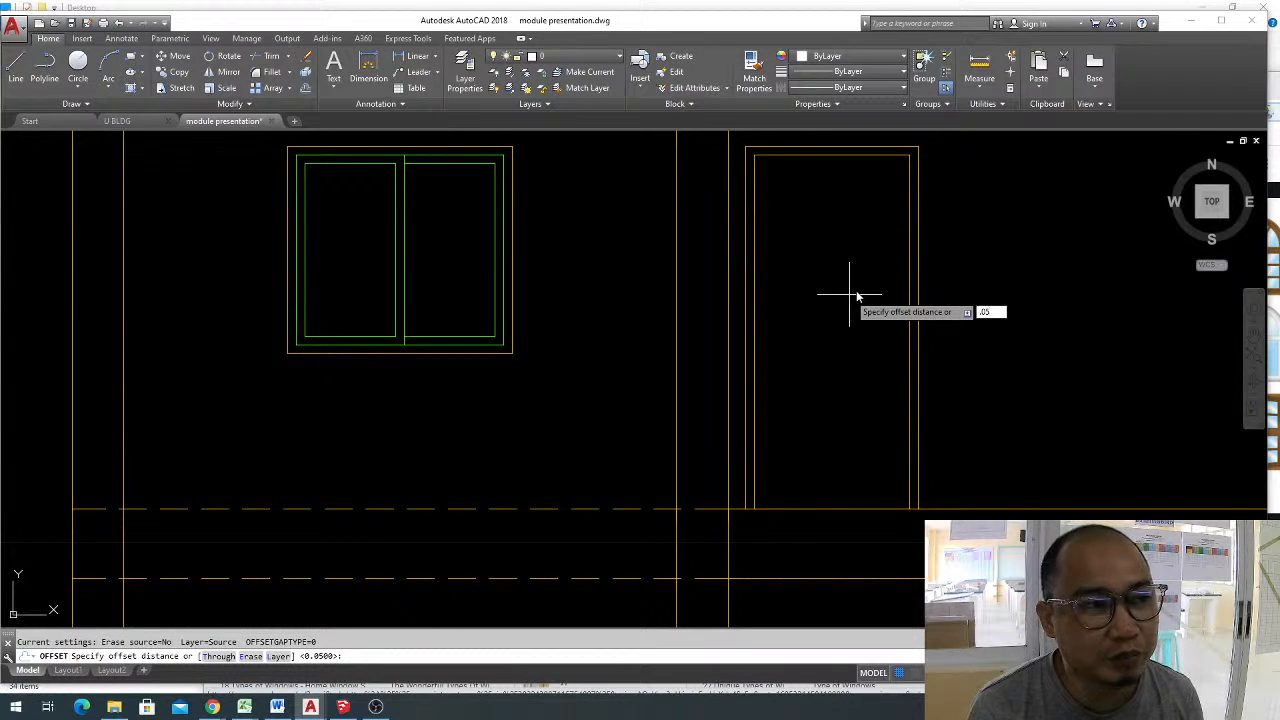
{"action": "key", "text": "Escape"}
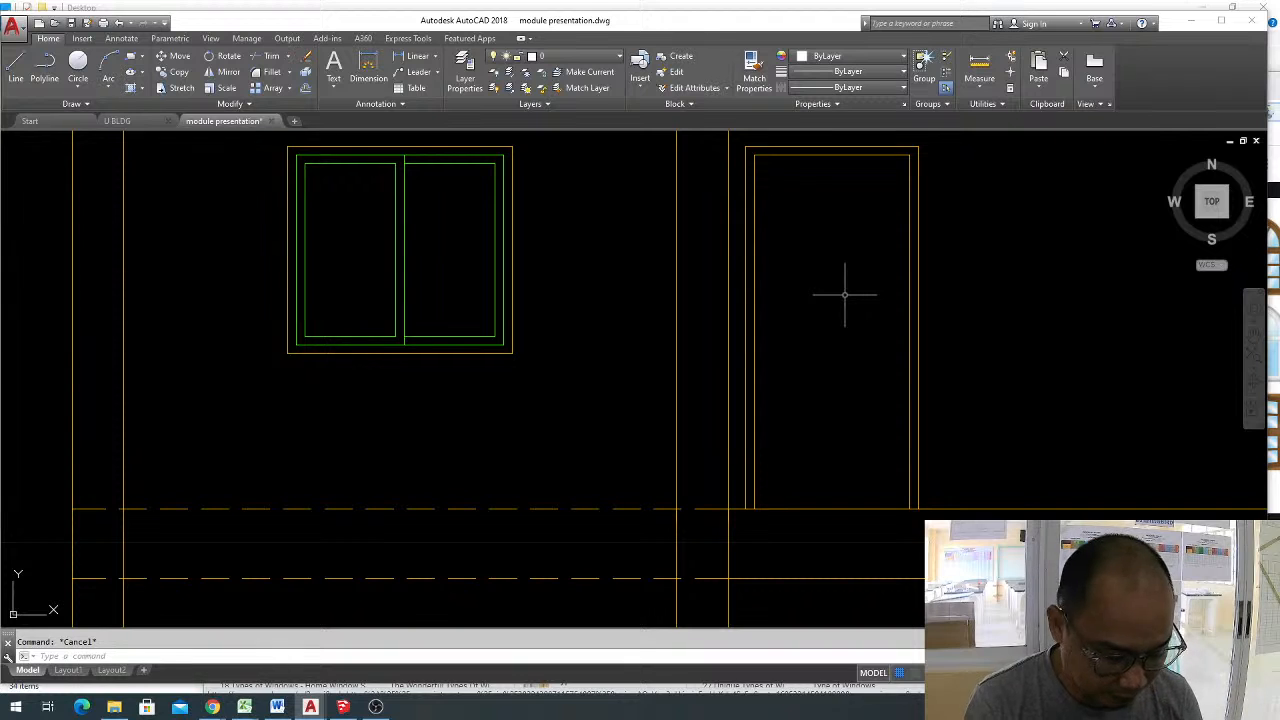
Offset the upper-floor door's inner jamb outline inward by 0.1.
{"action": "key", "text": "Return"}
{"action": "type", "text": ".1"}
{"action": "key", "text": "Return"}
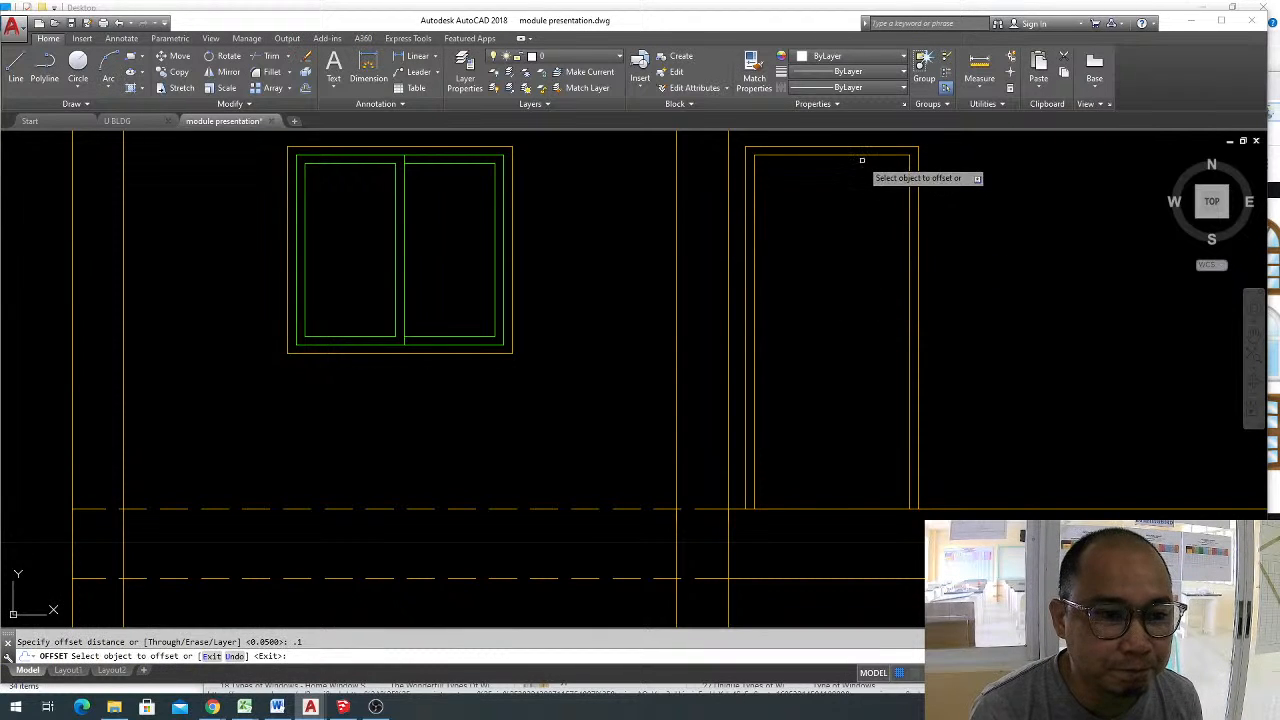
{"action": "left_click", "coordinate": [870, 153]}
{"action": "left_click", "coordinate": [866, 474]}
{"action": "key", "text": "Escape"}
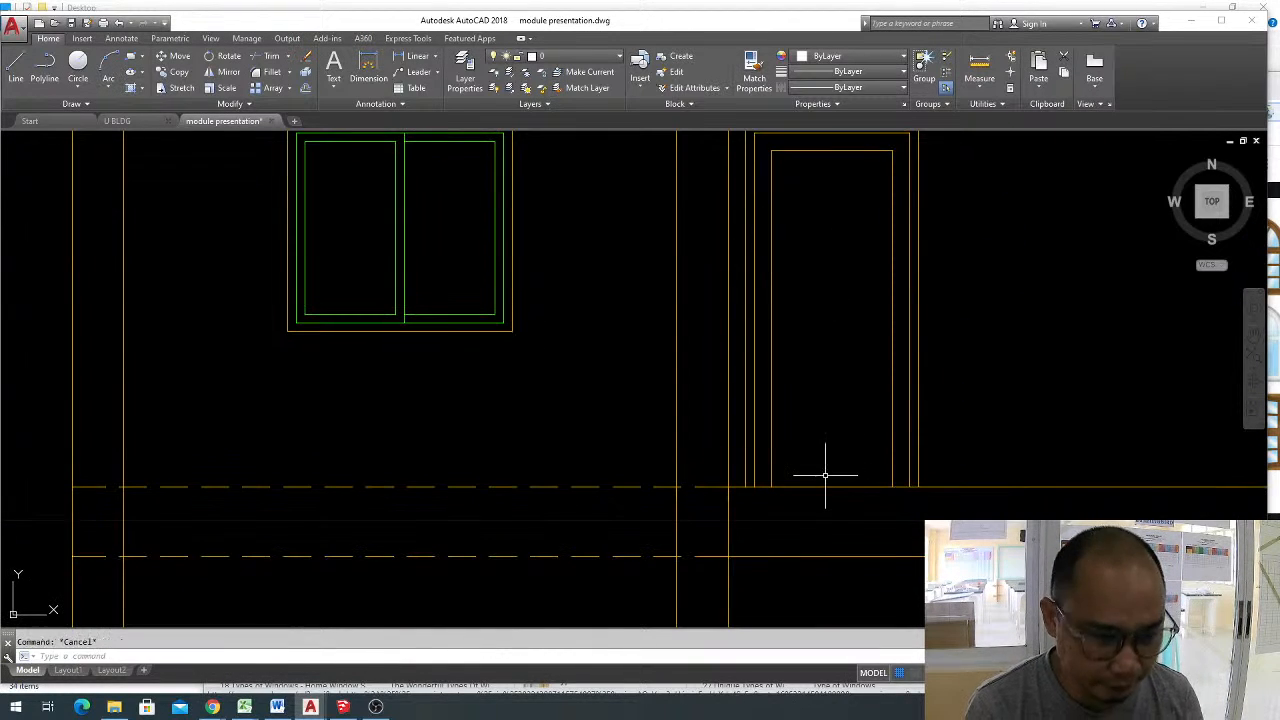
Offset the floor line beneath the upper-floor door upward by 0.1 to form the panel's bottom edge.
{"action": "key", "text": "Return"}
{"action": "type", "text": ".1"}
{"action": "key", "text": "Return"}
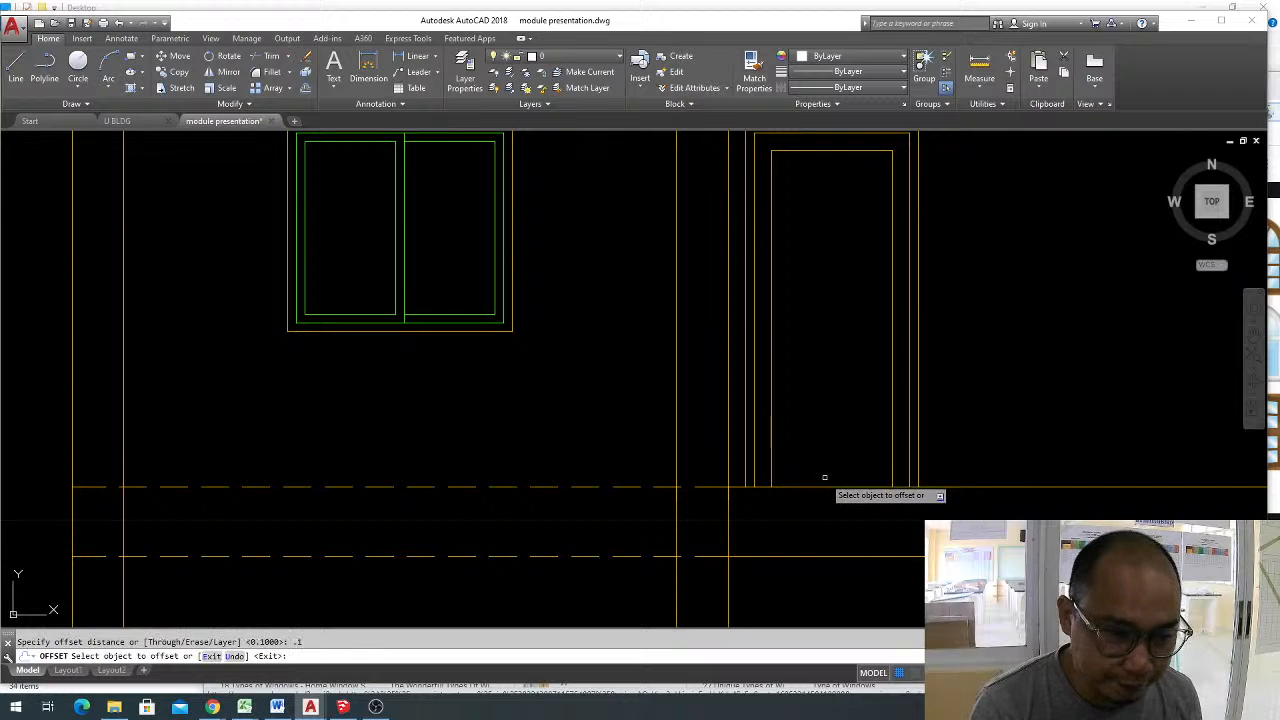
{"action": "left_click", "coordinate": [827, 486]}
{"action": "left_click", "coordinate": [838, 465]}
{"action": "key", "text": "Escape"}
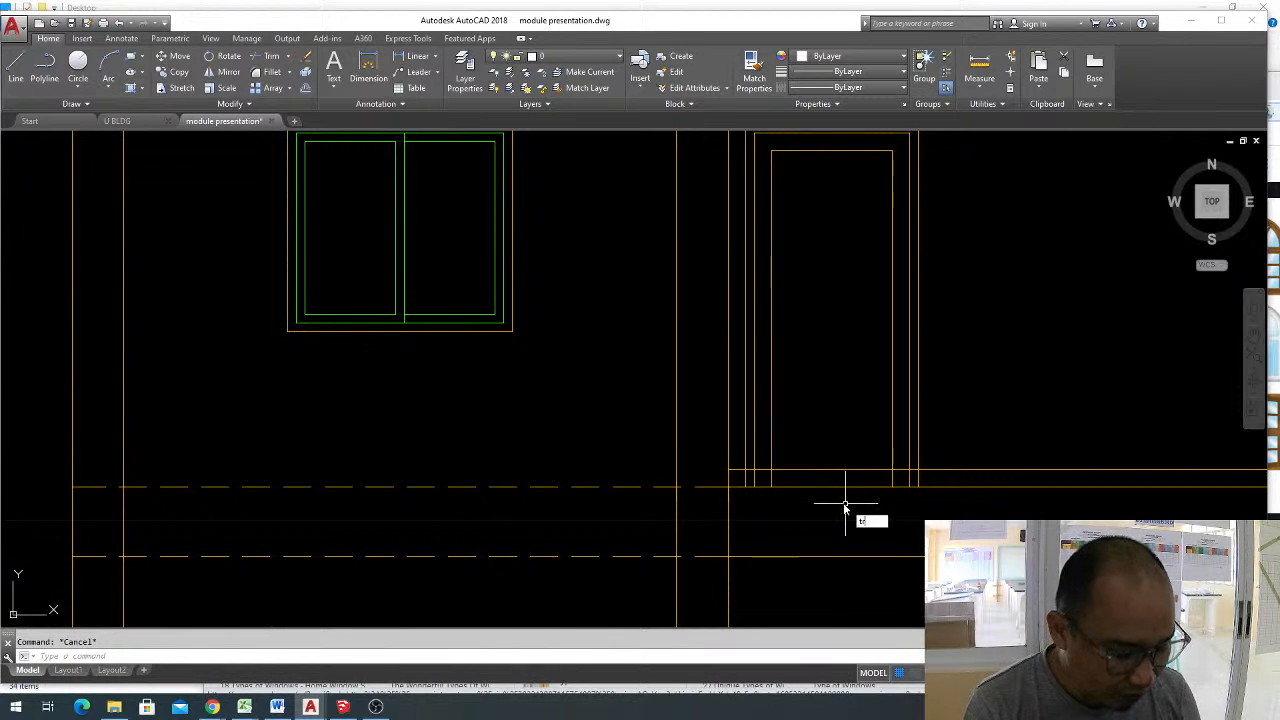
Trim the upper-floor door panel's bottom edge and side lines where they overrun, forming closed lower corners.
{"action": "type", "text": "tr"}
{"action": "key", "text": "Return"}
{"action": "key", "text": "Return"}
{"action": "scroll", "coordinate": [739, 469], "scroll_direction": "up", "scroll_amount": 3}
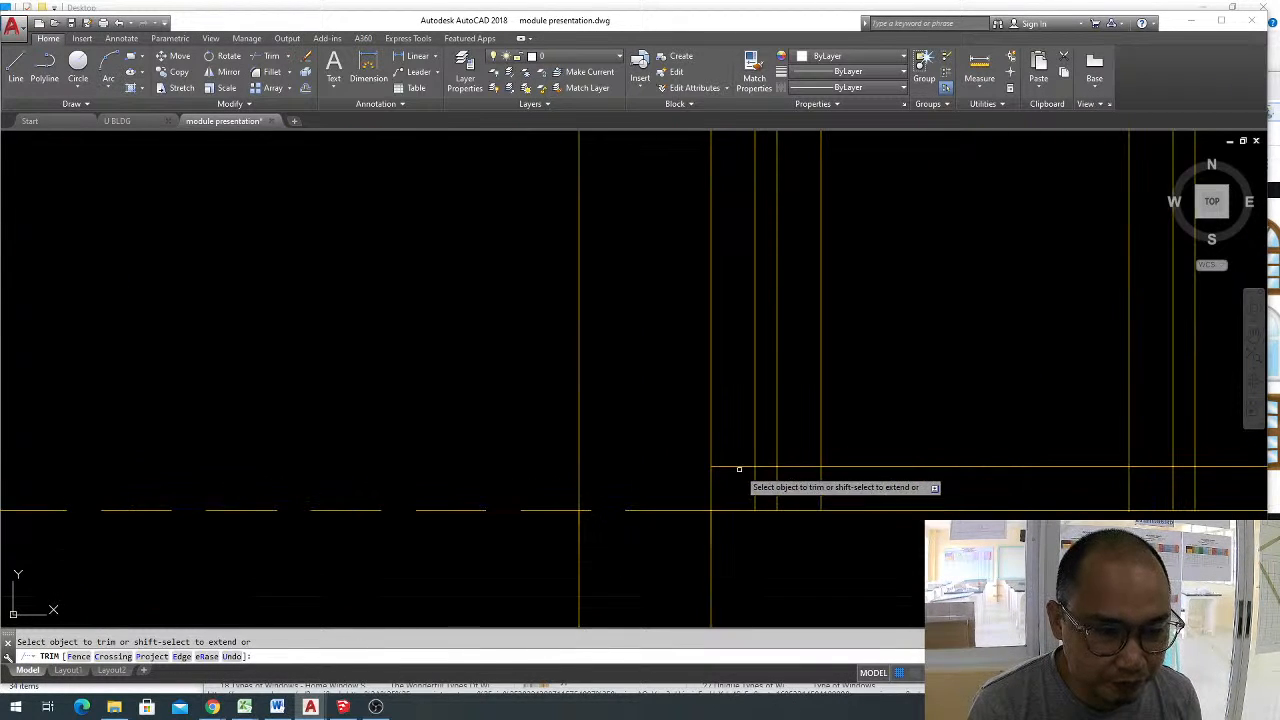
{"action": "left_click", "coordinate": [737, 467]}
{"action": "left_click", "coordinate": [766, 467]}
{"action": "left_click", "coordinate": [798, 467]}
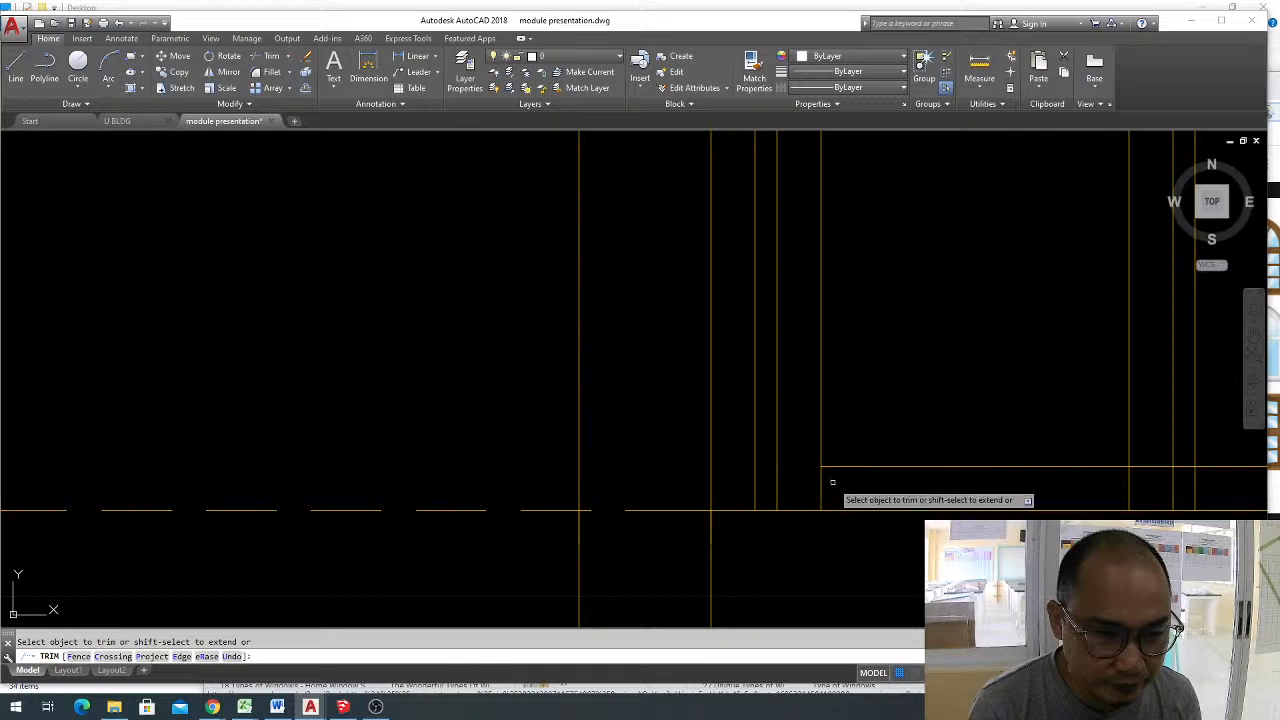
{"action": "left_click", "coordinate": [821, 482]}
{"action": "scroll", "coordinate": [780, 480], "scroll_direction": "down", "scroll_amount": 2}
{"action": "scroll", "coordinate": [963, 497], "scroll_direction": "up", "scroll_amount": 2}
{"action": "left_click", "coordinate": [835, 463]}
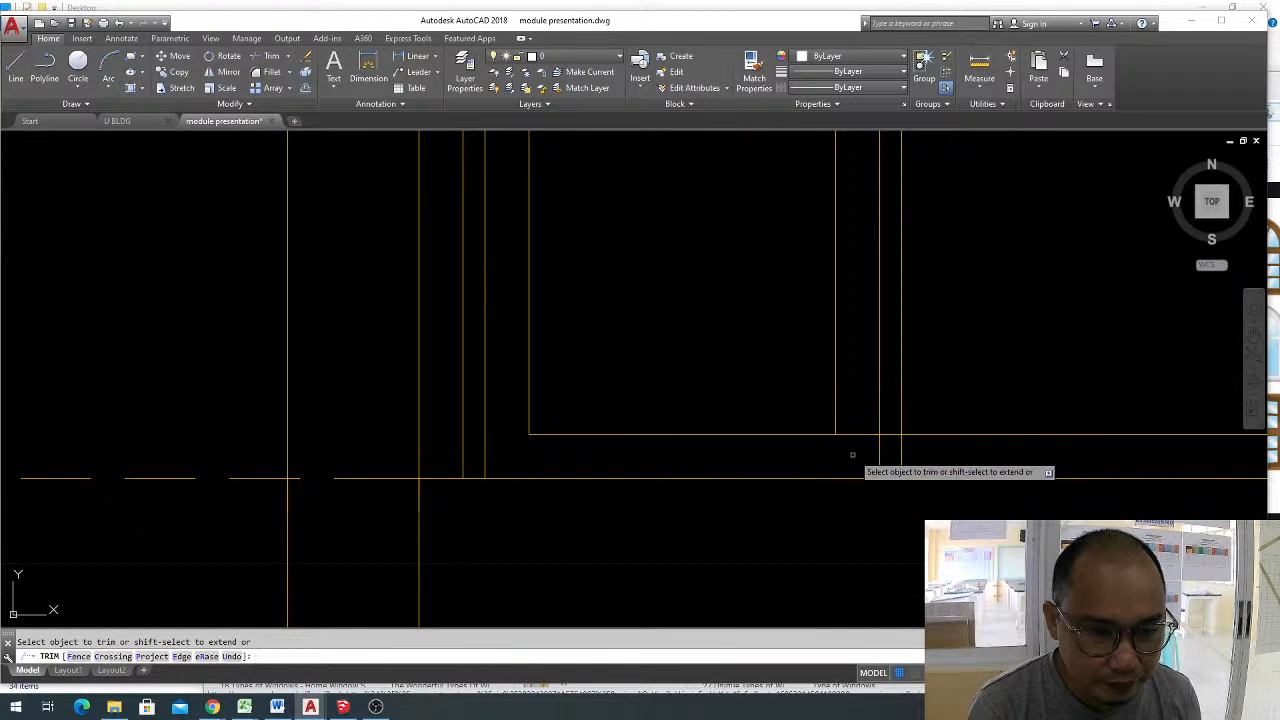
{"action": "left_click", "coordinate": [857, 435]}
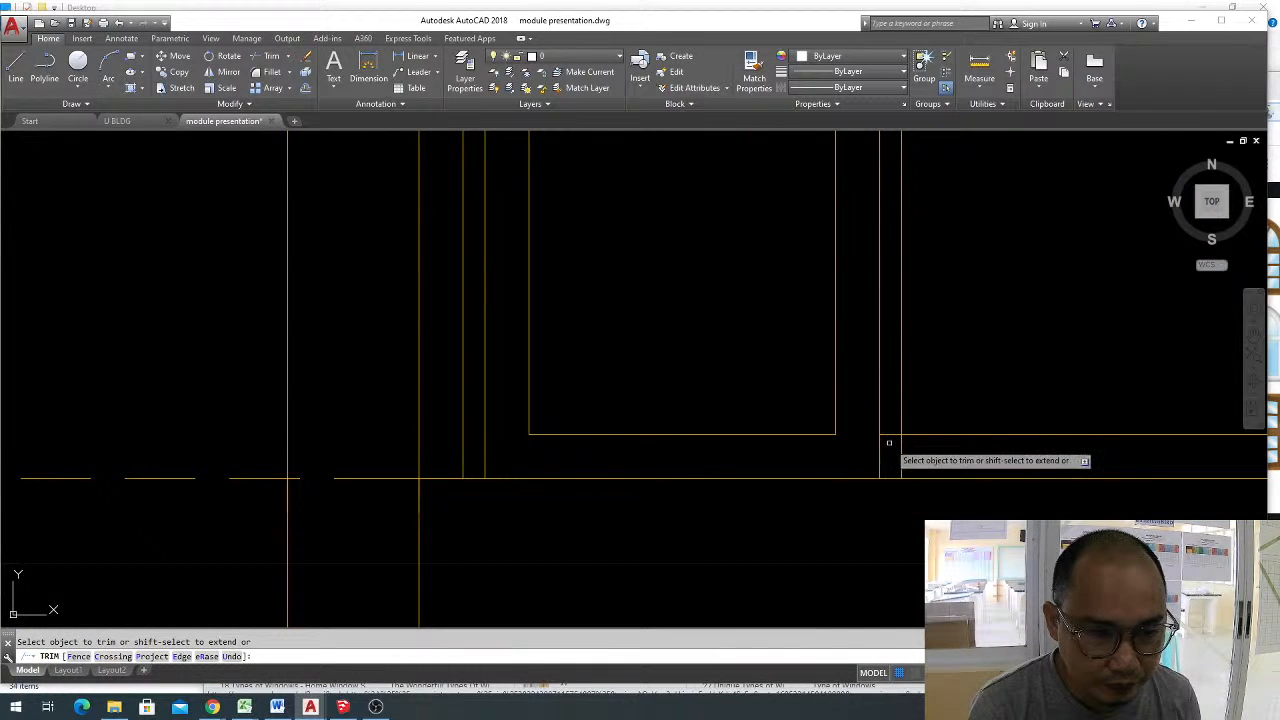
{"action": "key", "text": "Escape"}
Erase the leftover piece of the offset floor line beside the upper-floor door.
{"action": "left_click", "coordinate": [985, 451]}
{"action": "left_click", "coordinate": [948, 382]}
{"action": "type", "text": "e"}
{"action": "key", "text": "space"}
{"action": "scroll", "coordinate": [947, 379], "scroll_direction": "down", "scroll_amount": 4}
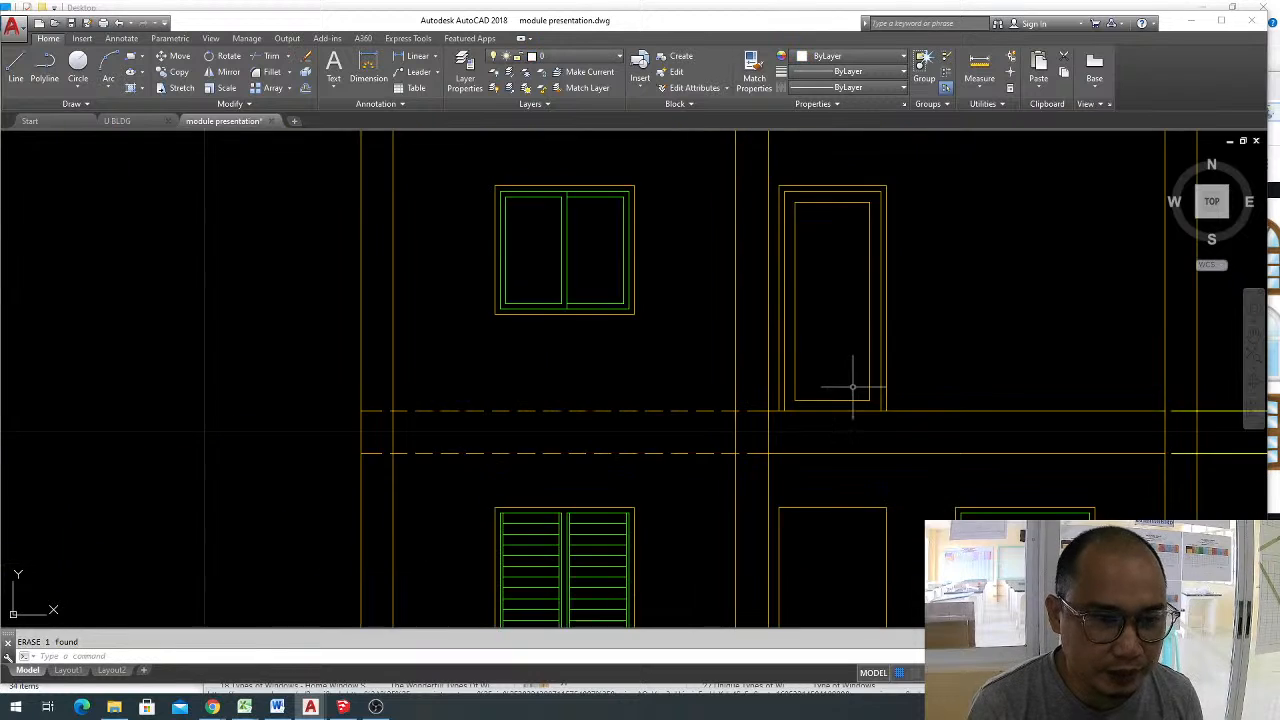
Draw a doorknob circle with a radius of about 0.04 between the door's inner panel and right jamb, near mid-height.
{"action": "scroll", "coordinate": [846, 380], "scroll_direction": "up", "scroll_amount": 3}
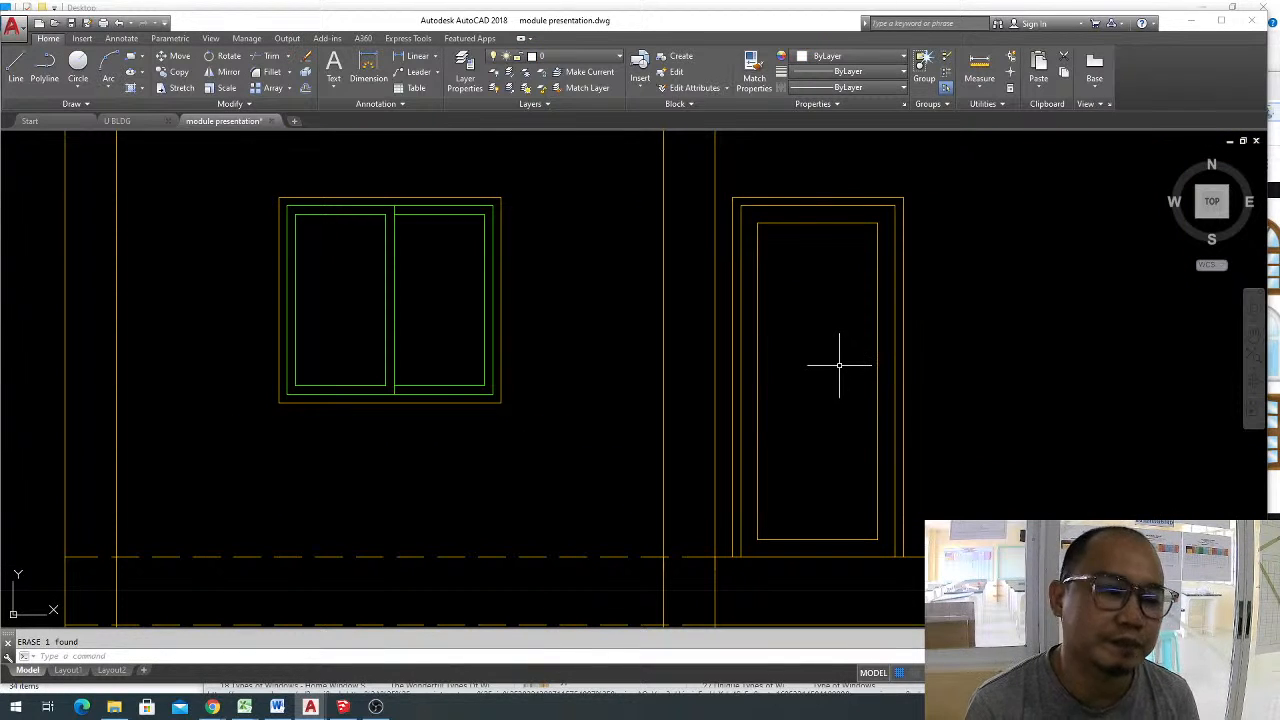
{"action": "type", "text": "c"}
{"action": "key", "text": "space"}
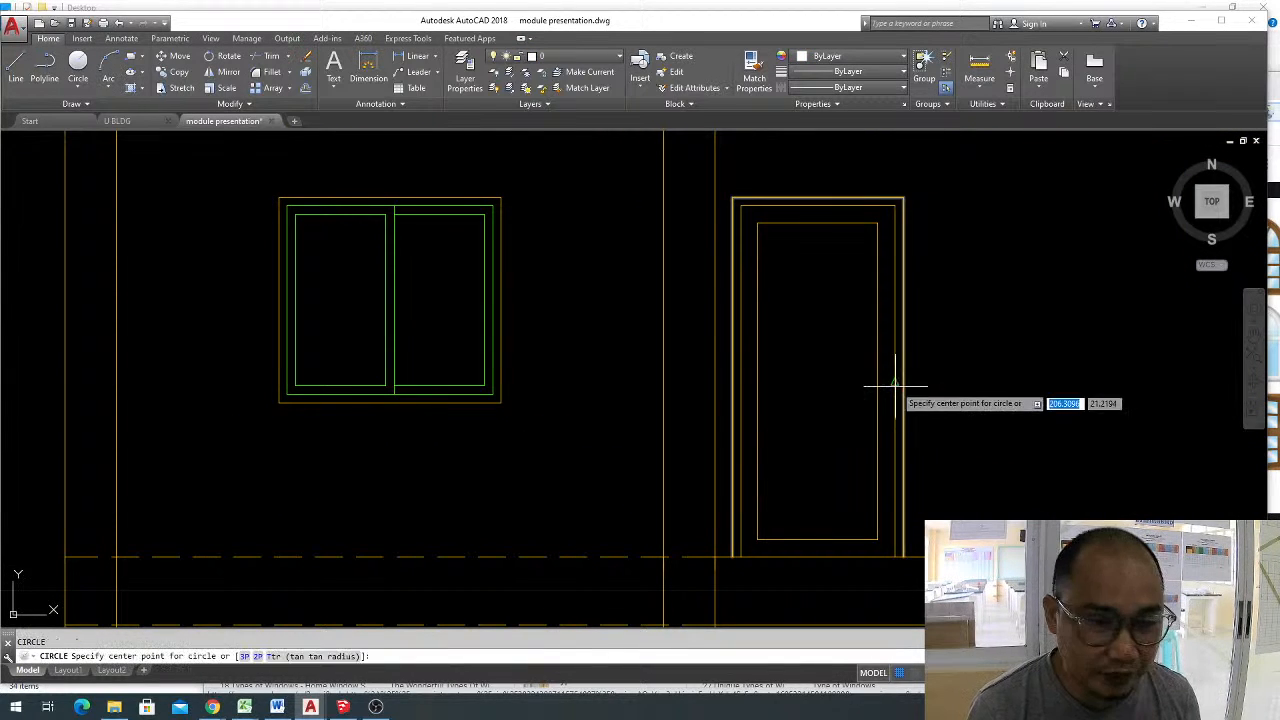
{"action": "scroll", "coordinate": [890, 380], "scroll_direction": "up", "scroll_amount": 4}
{"action": "left_click", "coordinate": [872, 380]}
{"action": "left_click", "coordinate": [877, 397]}
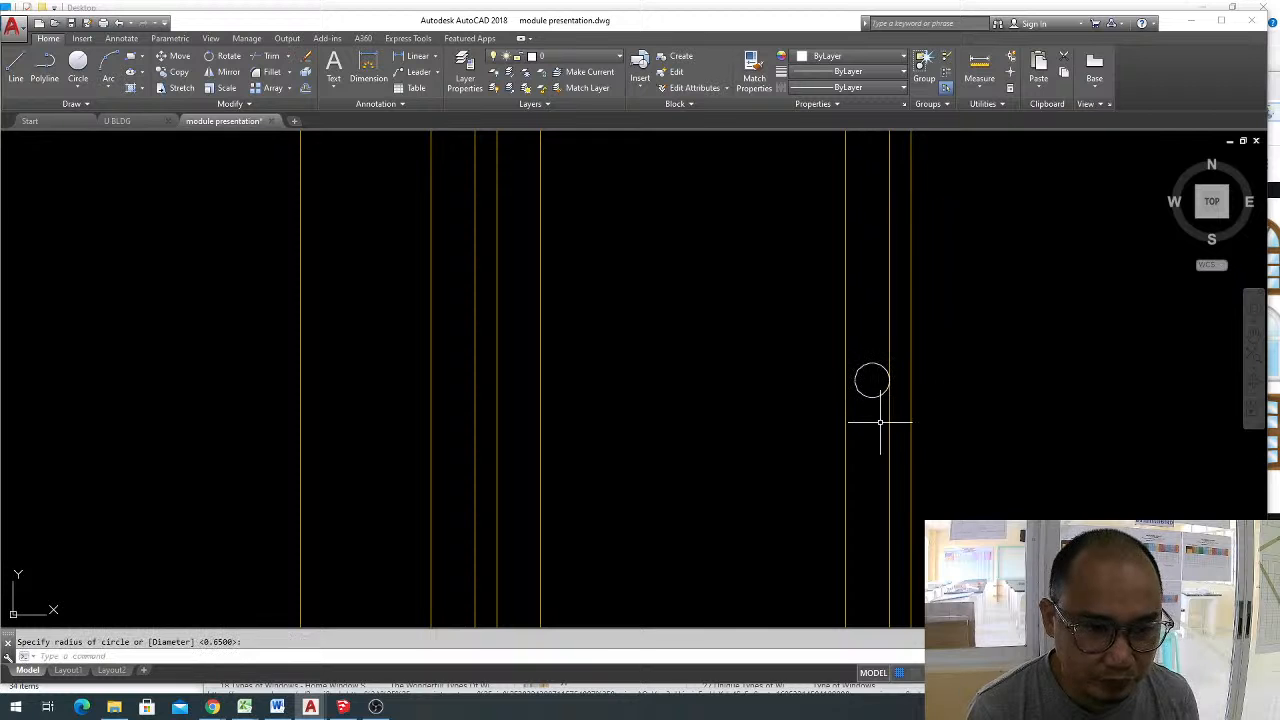
Move the doorknob circle horizontally by about 0.01 toward the door panel to centre it between the panel and jamb.
{"action": "left_click", "coordinate": [877, 398]}
{"action": "key", "text": "space"}
{"action": "left_click", "coordinate": [1066, 422]}
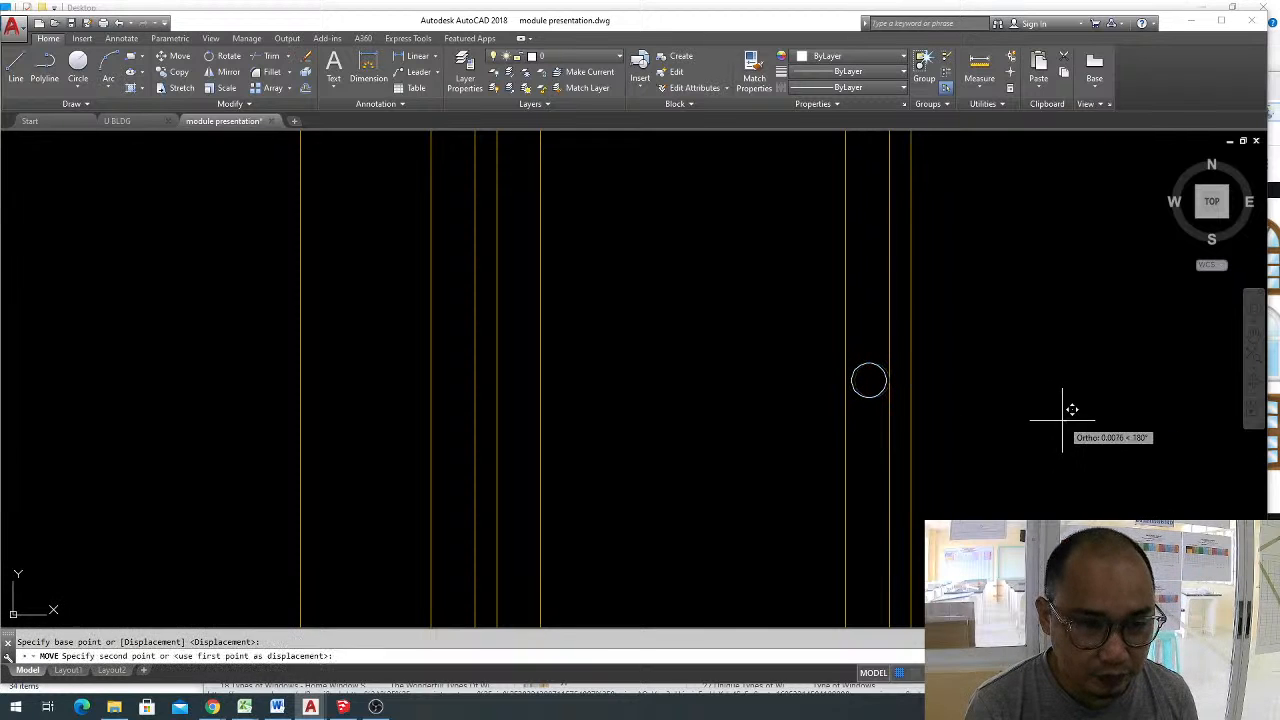
{"action": "left_click", "coordinate": [1062, 422]}
{"action": "key", "text": "Escape"}
{"action": "left_click", "coordinate": [877, 408]}
{"action": "key", "text": "Escape"}
{"action": "key", "text": "Escape"}
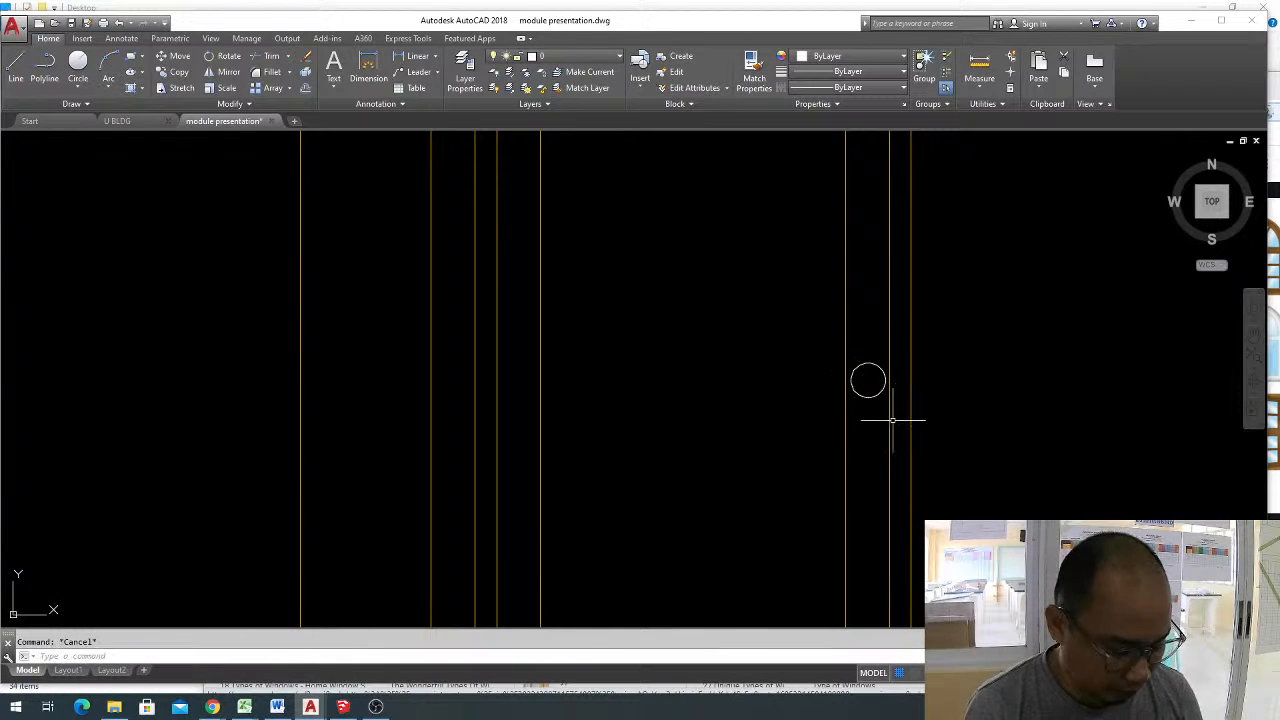
Match the green window frame's properties onto the doorknob circle, the inner door panel lines and the inner jamb outline.
{"action": "type", "text": "ma"}
{"action": "key", "text": "space"}
{"action": "scroll", "coordinate": [801, 319], "scroll_direction": "down", "scroll_amount": 6}
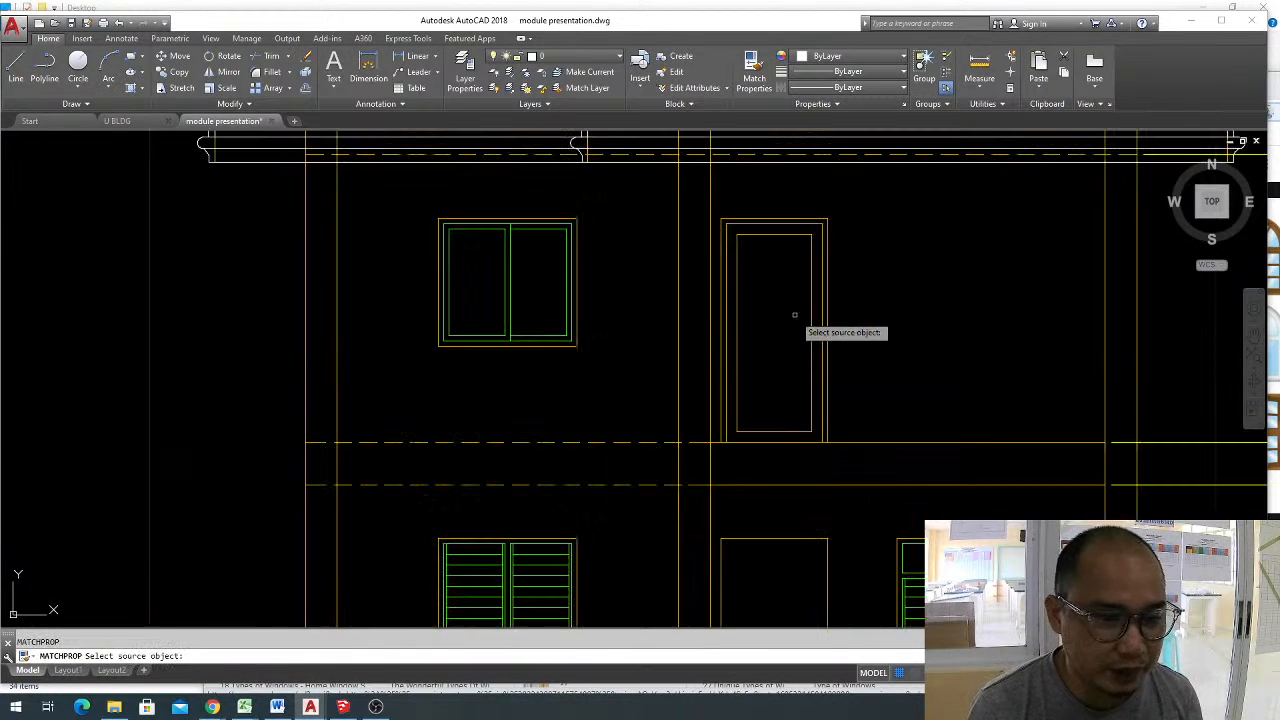
{"action": "left_click", "coordinate": [543, 338]}
{"action": "scroll", "coordinate": [820, 335], "scroll_direction": "up", "scroll_amount": 4}
{"action": "left_click_drag", "start_coordinate": [797, 309], "coordinate": [767, 283]}
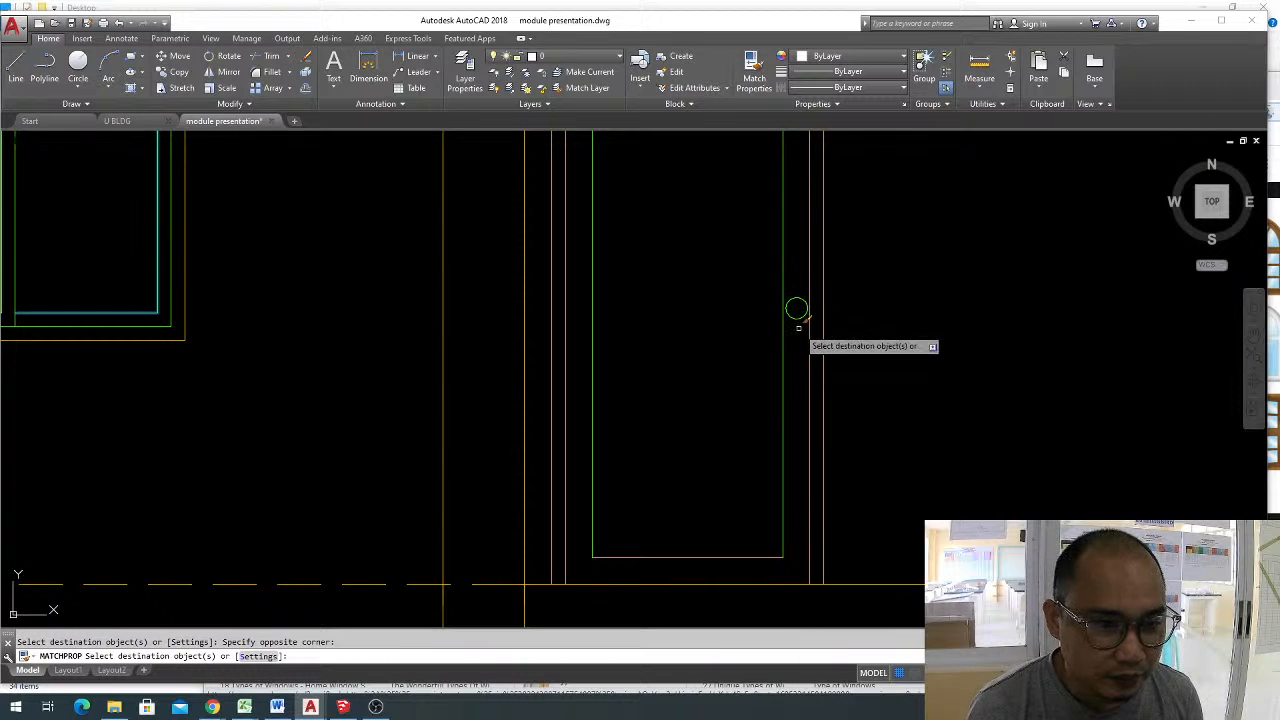
{"action": "scroll", "coordinate": [749, 363], "scroll_direction": "down", "scroll_amount": 2}
{"action": "scroll", "coordinate": [779, 224], "scroll_direction": "up", "scroll_amount": 4}
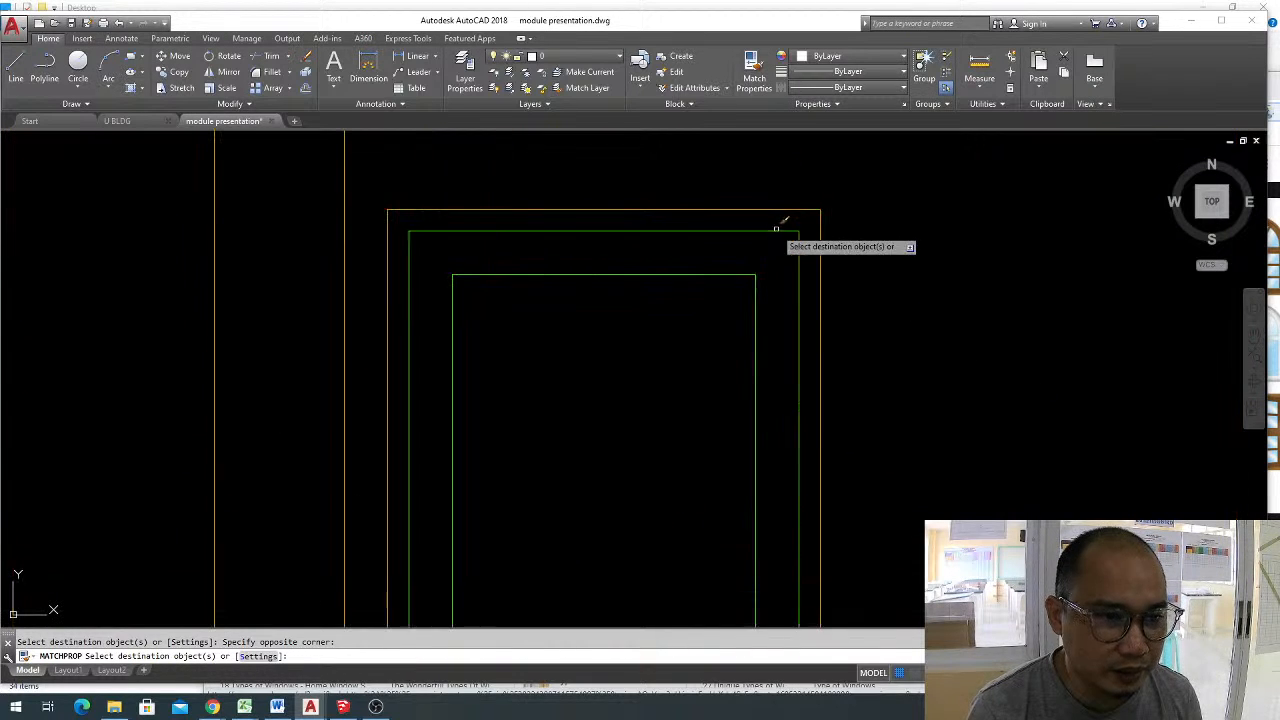
{"action": "scroll", "coordinate": [585, 255], "scroll_direction": "down", "scroll_amount": 4}
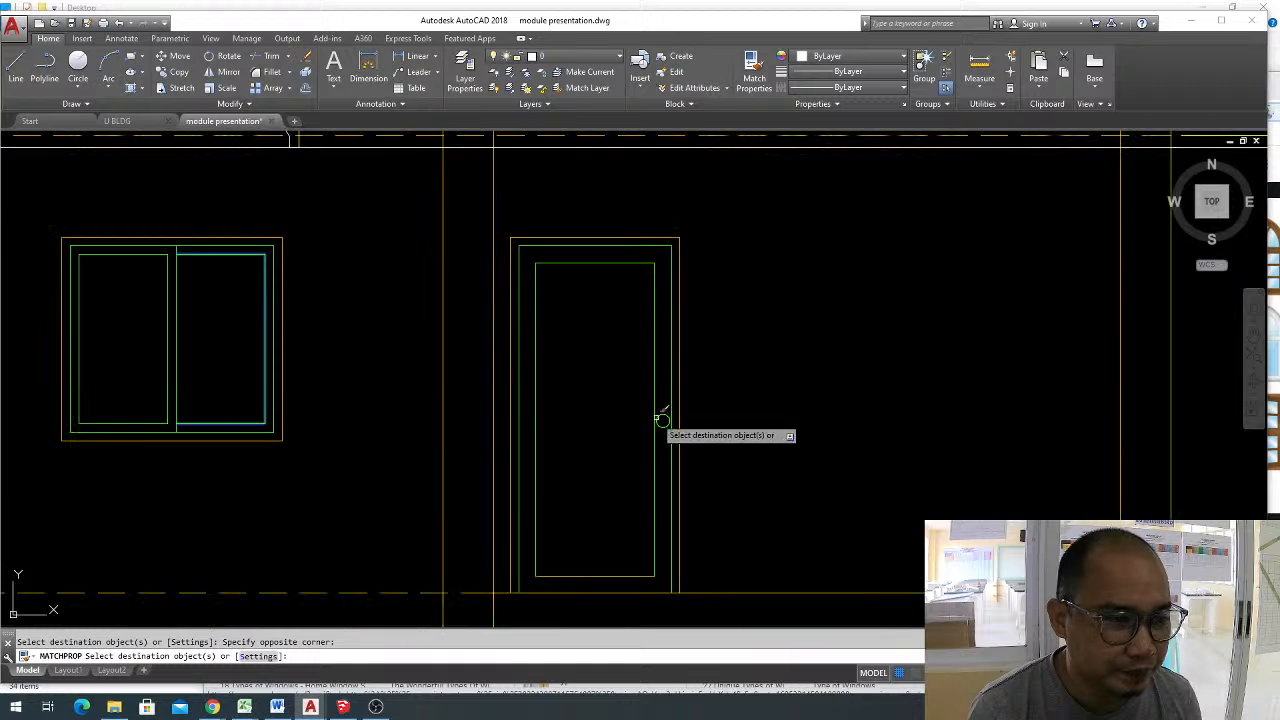
{"action": "left_click", "coordinate": [700, 505]}
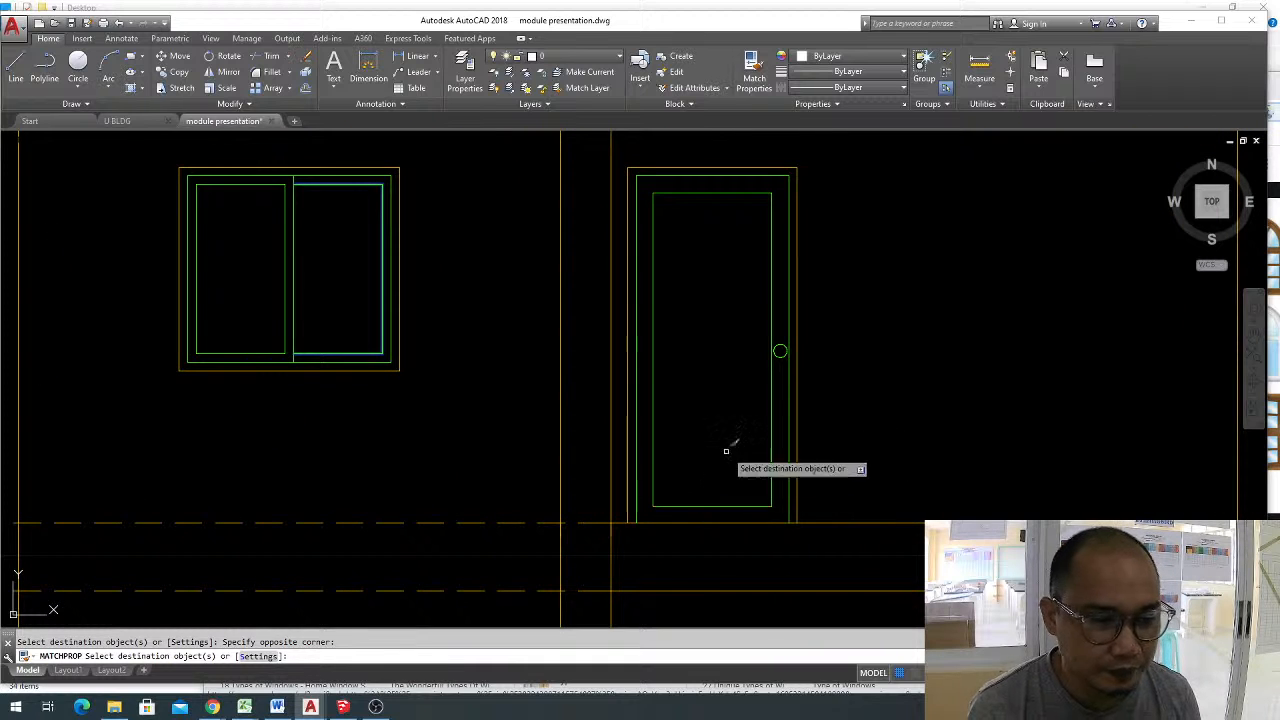
{"action": "key", "text": "Escape"}
Draw a smaller concentric circle with a radius of about 0.028 inside the doorknob circle.
{"action": "scroll", "coordinate": [814, 337], "scroll_direction": "up", "scroll_amount": 2}
{"action": "scroll", "coordinate": [756, 357], "scroll_direction": "up", "scroll_amount": 4}
{"action": "type", "text": "c"}
{"action": "key", "text": "Return"}
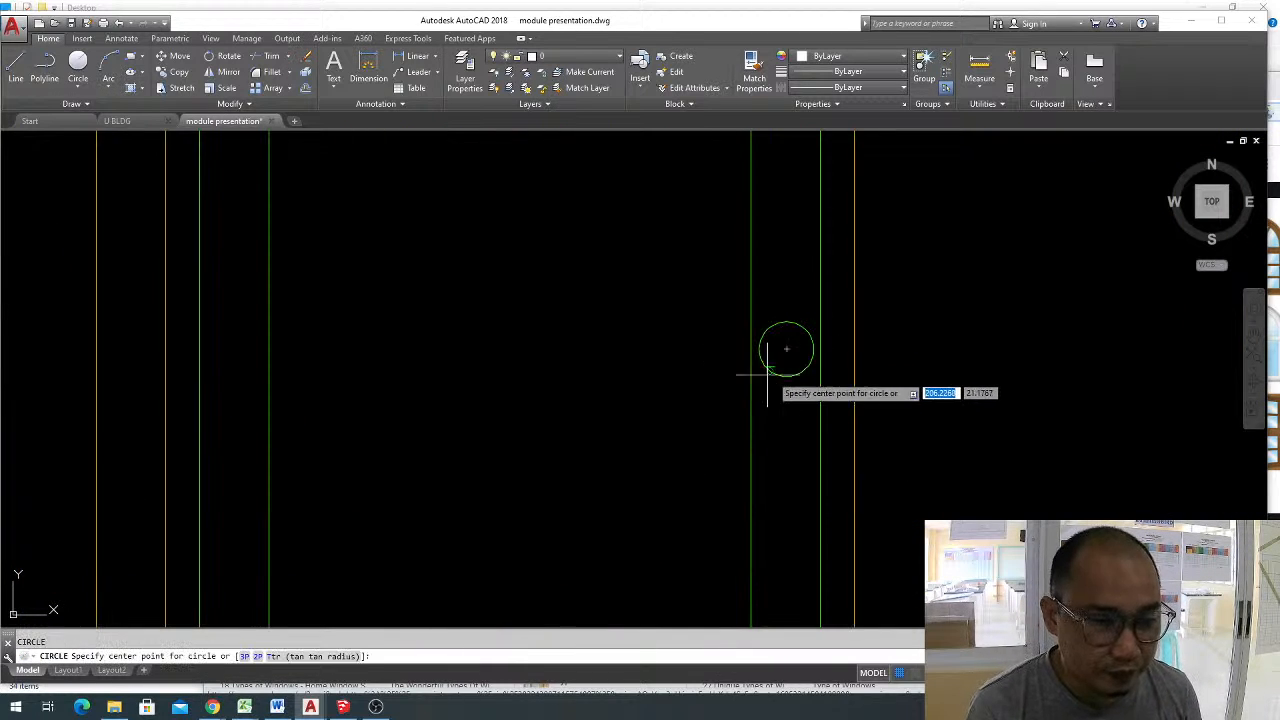
{"action": "left_click", "coordinate": [786, 349]}
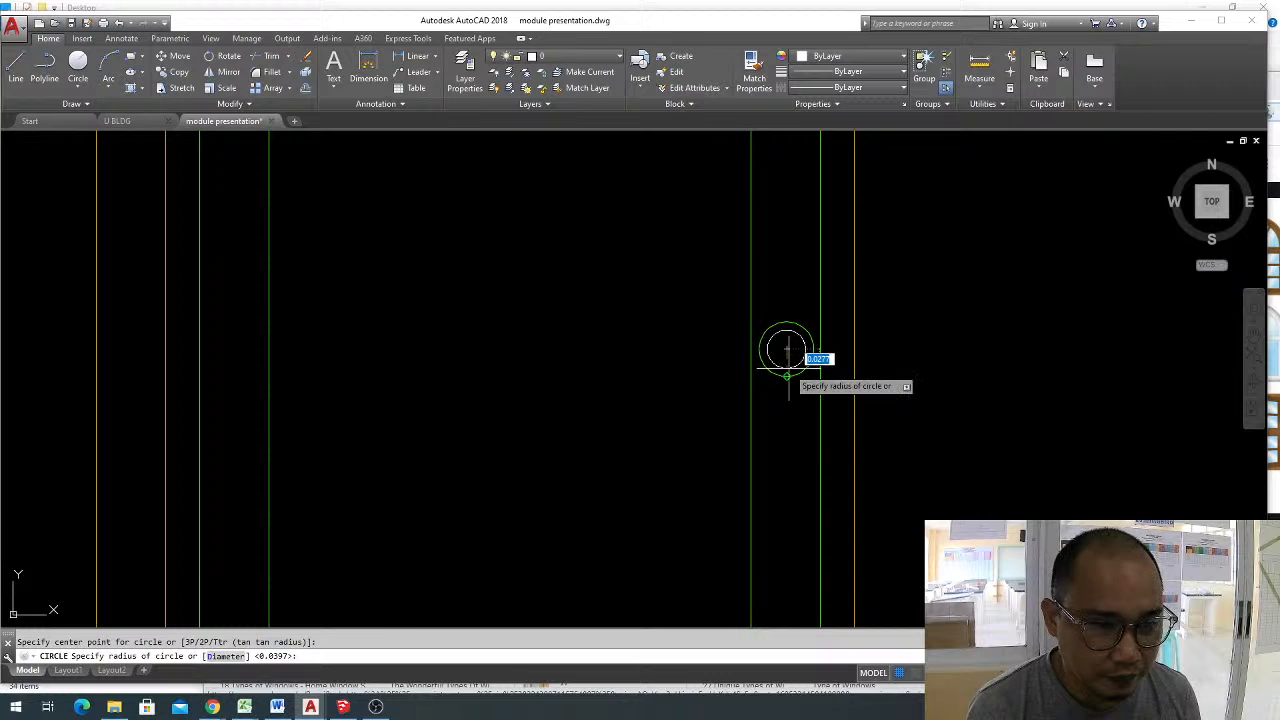
{"action": "scroll", "coordinate": [787, 370], "scroll_direction": "up", "scroll_amount": 5}
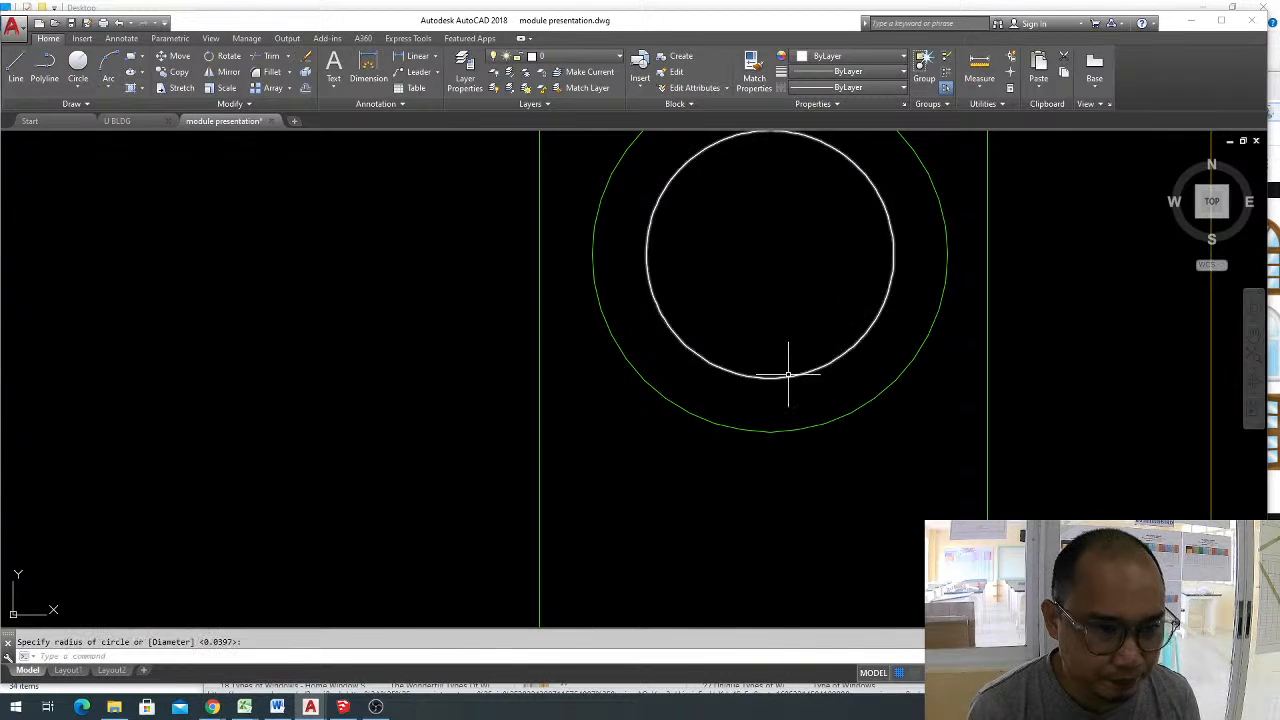
Draw a narrow upright rectangle inside the doorknob's inner circle as the keyhole.
{"action": "key", "text": "Escape"}
{"action": "type", "text": "rec"}
{"action": "key", "text": "Return"}
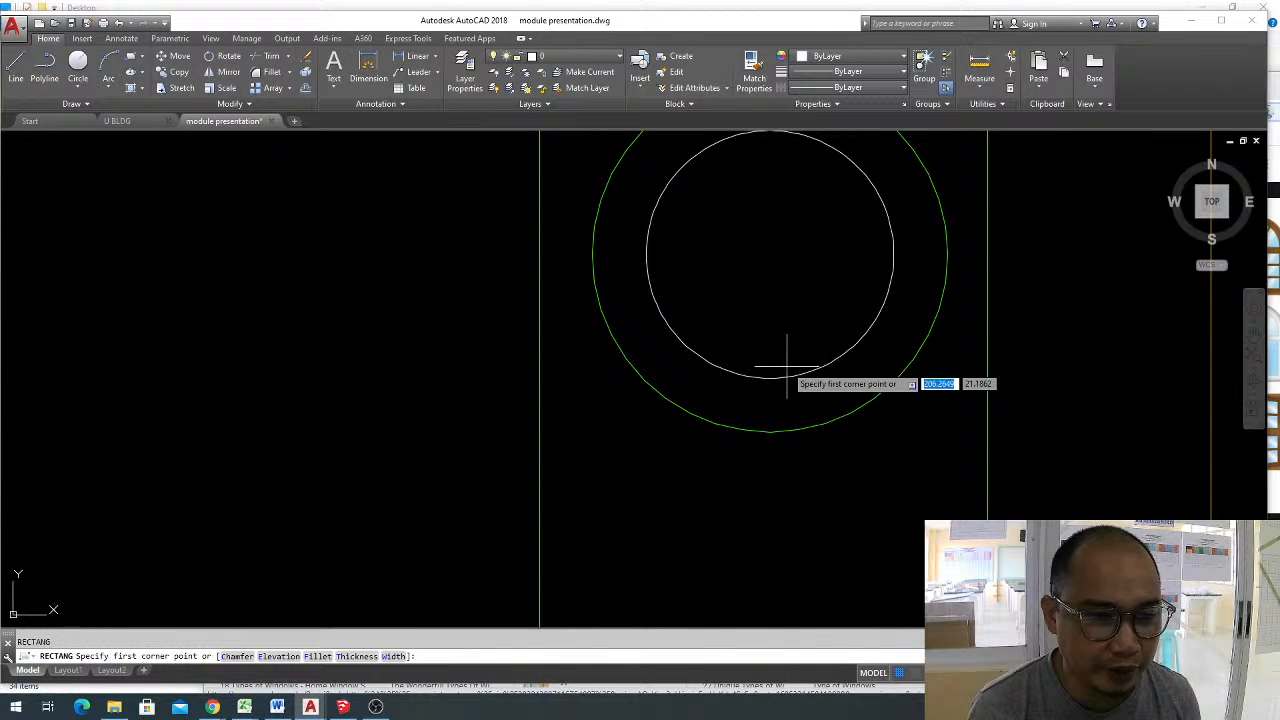
{"action": "left_click", "coordinate": [752, 181]}
{"action": "scroll", "coordinate": [814, 312], "scroll_direction": "down", "scroll_amount": 6}
{"action": "scroll", "coordinate": [843, 310], "scroll_direction": "down", "scroll_amount": 5}
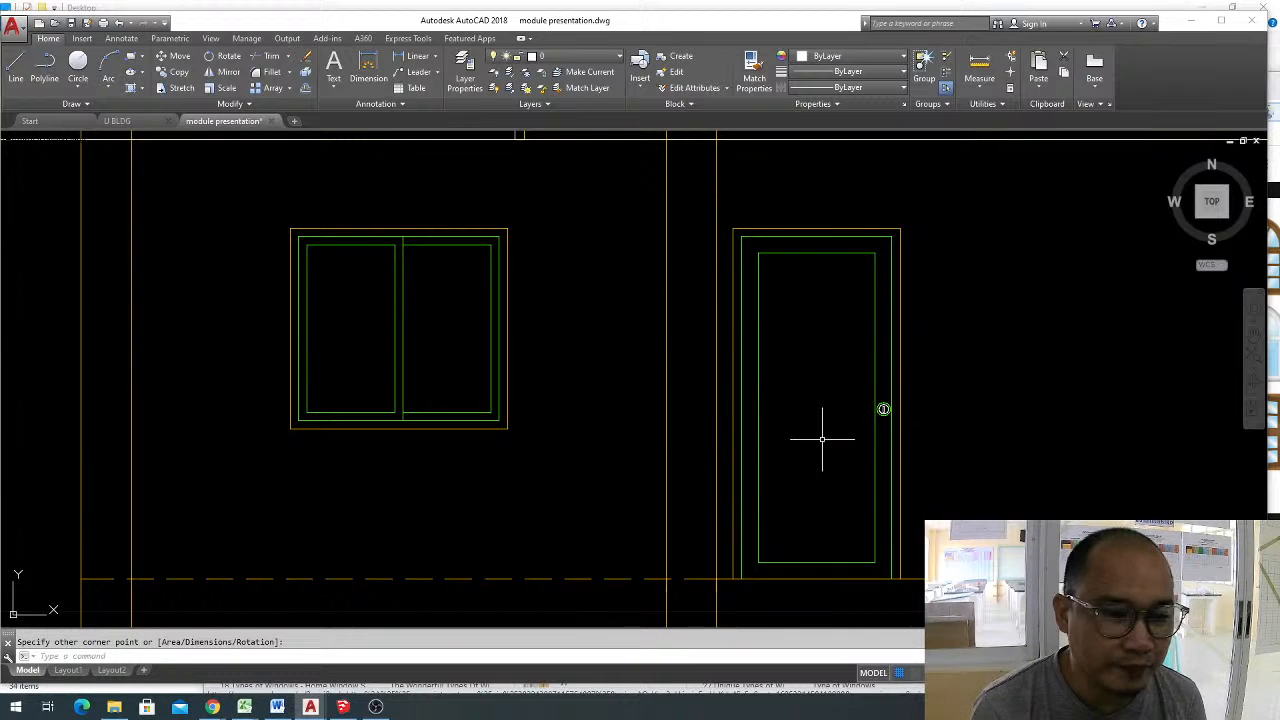
{"action": "middle_click_drag", "start_coordinate": [822, 439], "coordinate": [829, 359]}
{"action": "key", "text": "Escape"}
Draw a vertical multiline at scale 0.1 from the midpoint of the door panel's top edge to its bottom edge.
{"action": "middle_click_drag", "start_coordinate": [786, 244], "coordinate": [784, 258]}
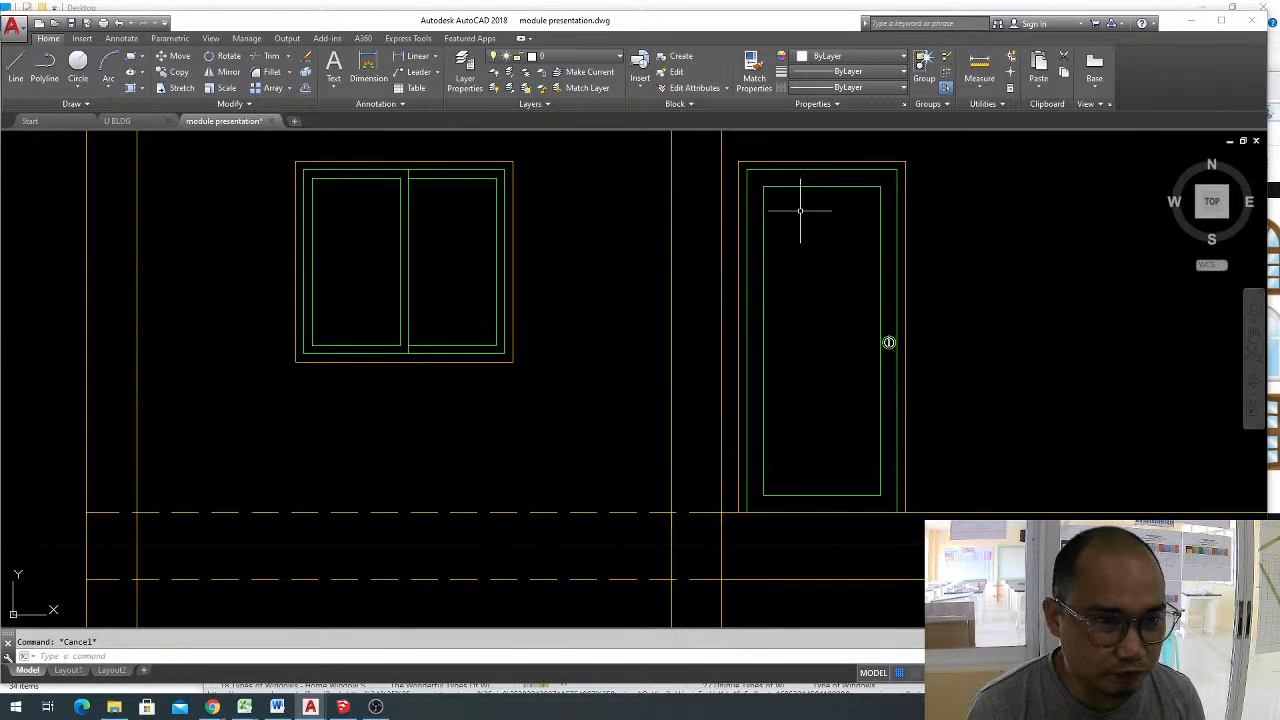
{"action": "type", "text": "ml"}
{"action": "key", "text": "Return"}
{"action": "type", "text": "s"}
{"action": "key", "text": "Return"}
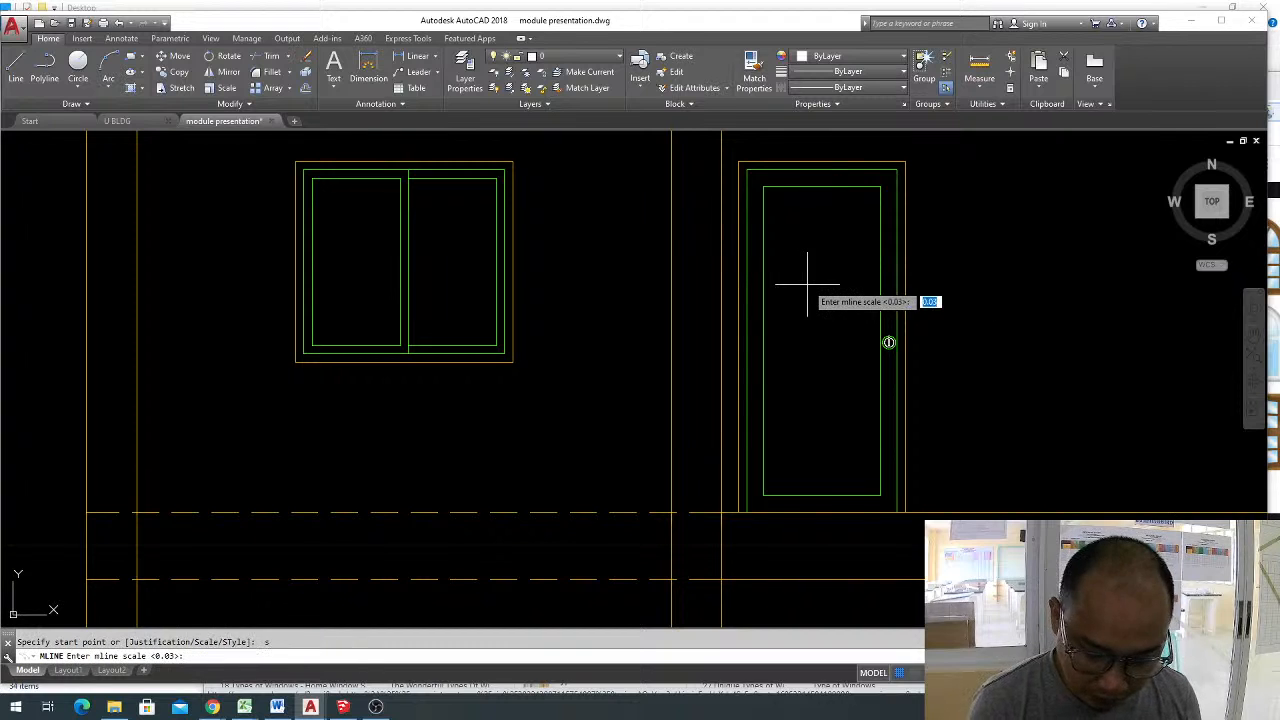
{"action": "type", "text": "0.1"}
{"action": "key", "text": "Return"}
{"action": "left_click", "coordinate": [822, 187]}
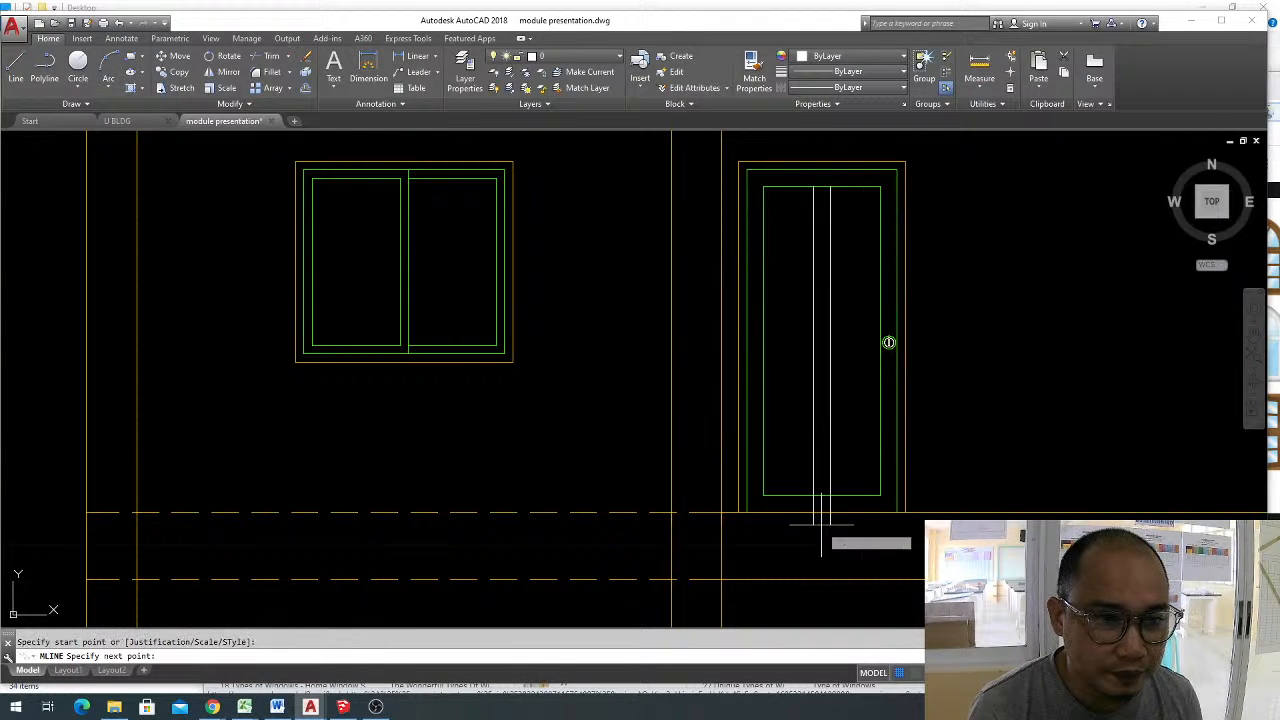
{"action": "left_click", "coordinate": [822, 495]}
{"action": "key", "text": "Return"}
Draw a horizontal multiline across the door panel at mid-height between its two side edges.
{"action": "key", "text": "Return"}
{"action": "left_click", "coordinate": [763, 342]}
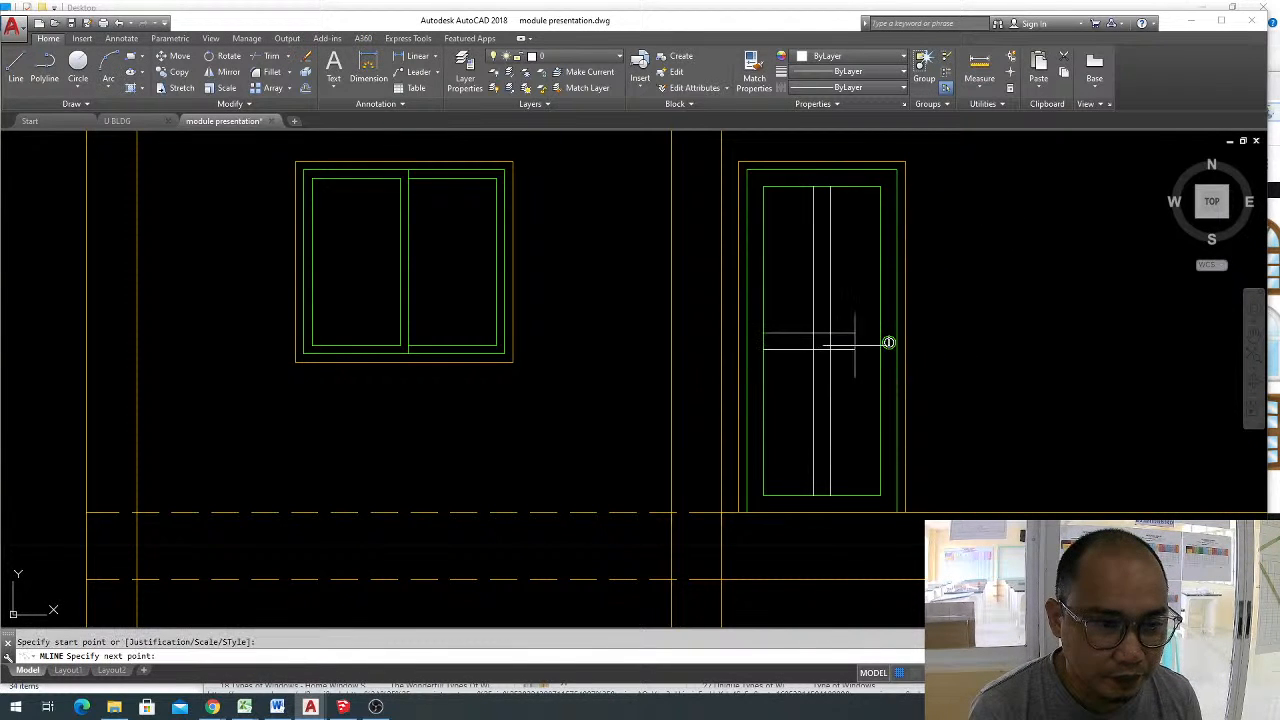
{"action": "left_click", "coordinate": [889, 342]}
Explode the two crossing multilines and trim the segments between their lines to separate the door into four panels.
{"action": "key", "text": "Return"}
{"action": "left_click", "coordinate": [887, 341]}
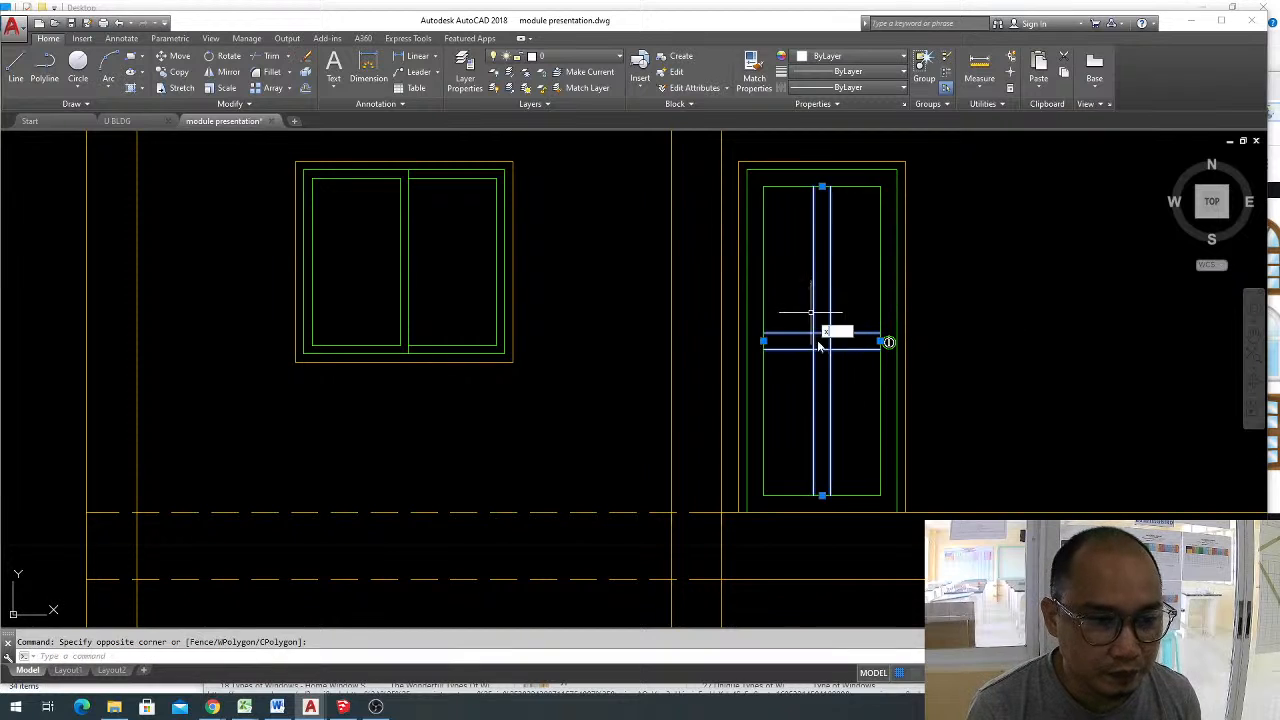
{"action": "key", "text": "Escape"}
{"action": "key", "text": "Return"}
{"action": "key", "text": "Return"}
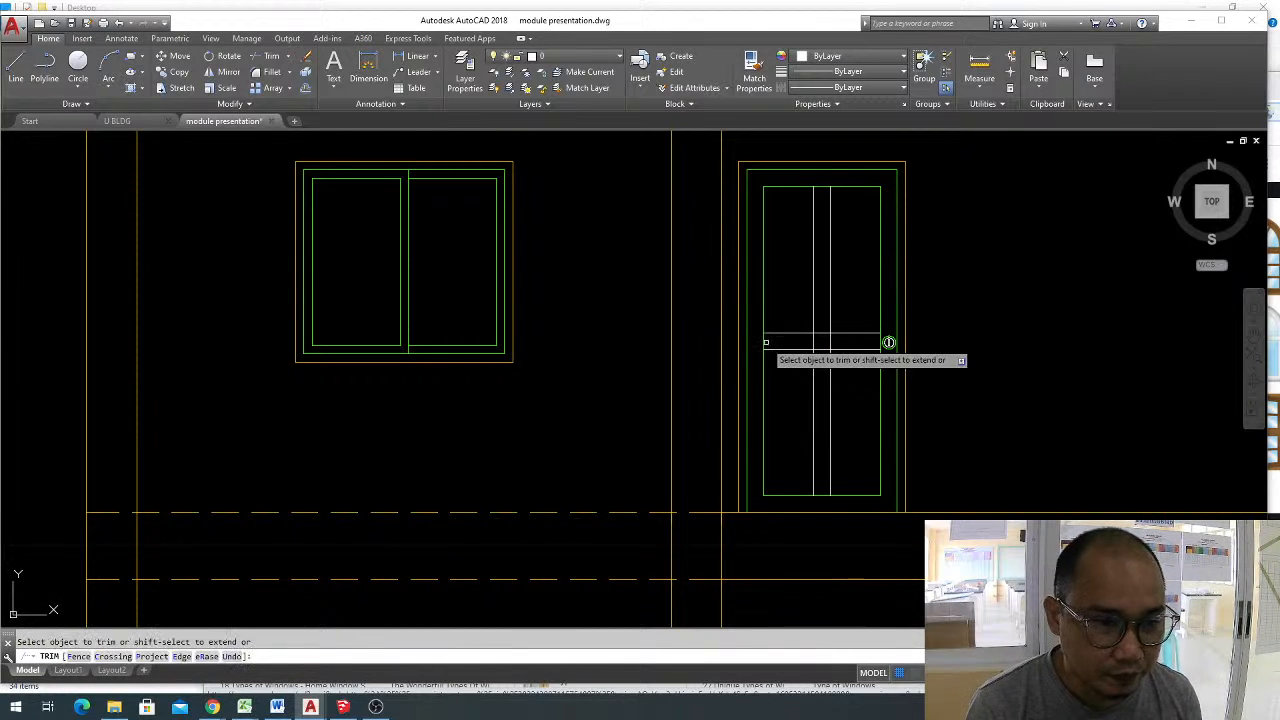
{"action": "left_click", "coordinate": [765, 342]}
{"action": "left_click", "coordinate": [764, 341]}
{"action": "left_click", "coordinate": [836, 341]}
{"action": "left_click", "coordinate": [804, 339]}
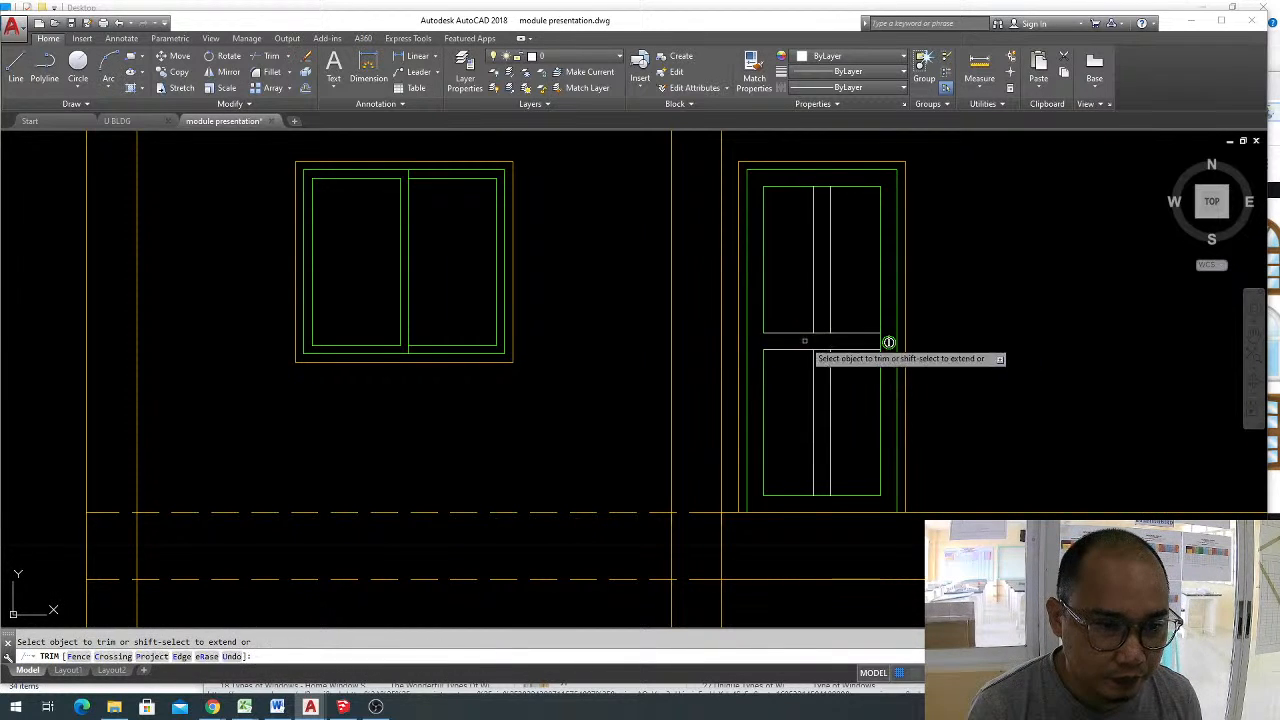
{"action": "left_click", "coordinate": [821, 356]}
{"action": "left_click", "coordinate": [821, 325]}
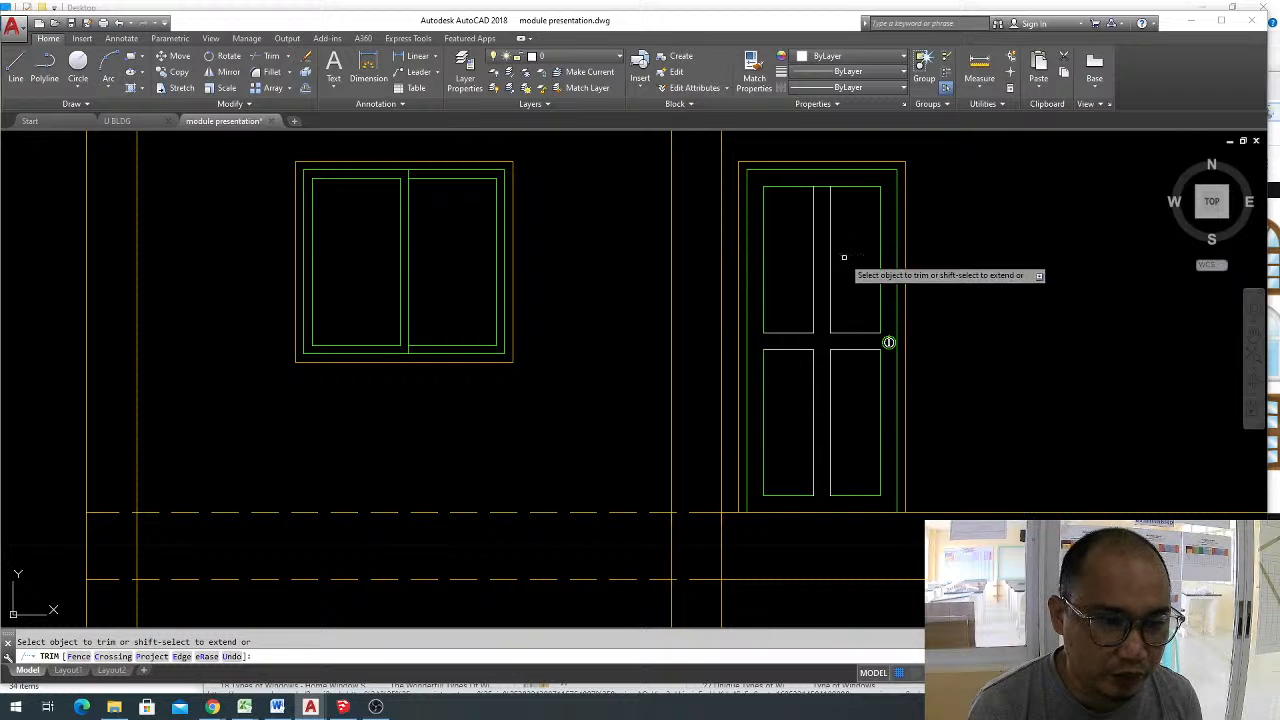
{"action": "key", "text": "Escape"}
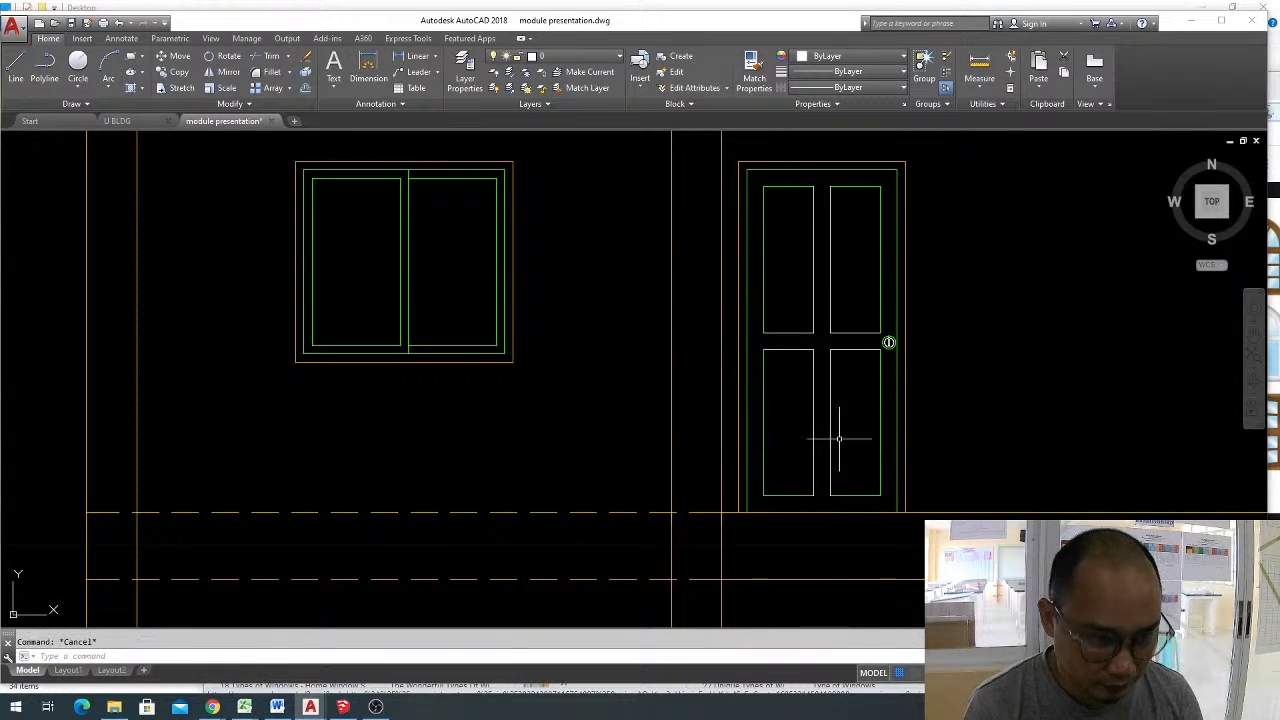
Match the green panel edge's properties onto the white divider lines of the four door panels.
{"action": "type", "text": "ma"}
{"action": "key", "text": "Return"}
{"action": "left_click", "coordinate": [880, 382]}
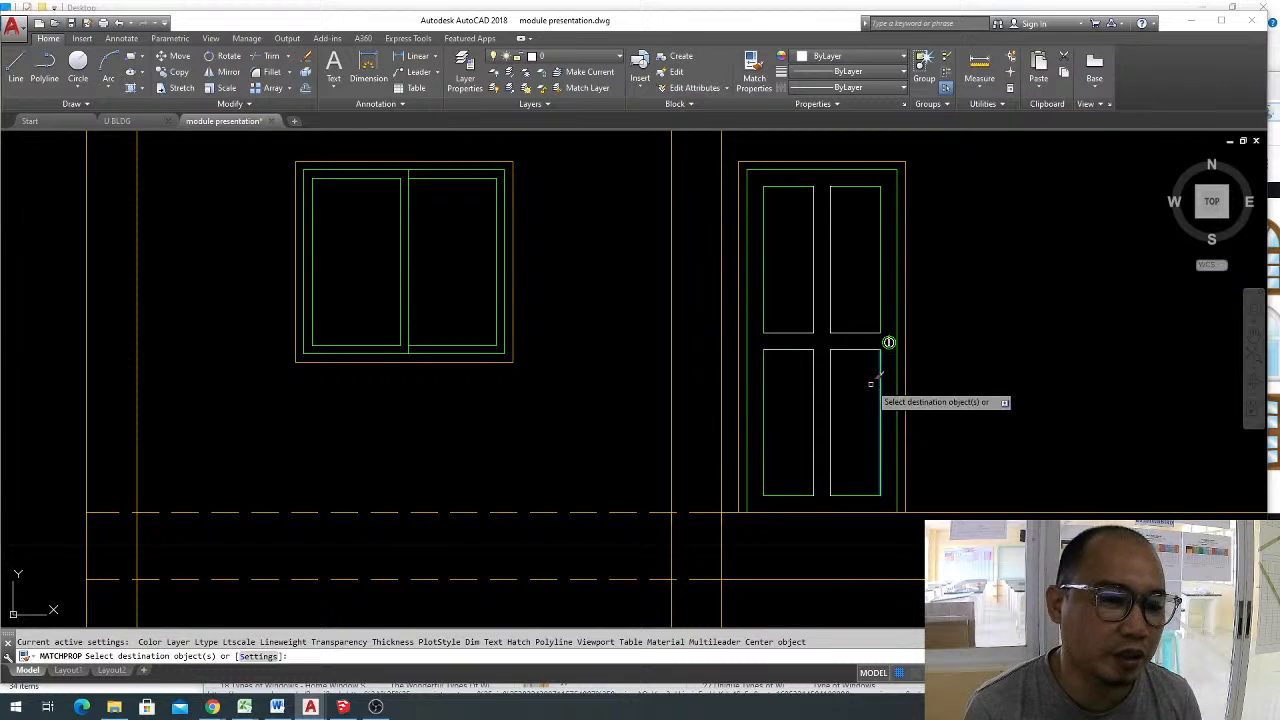
{"action": "left_click", "coordinate": [866, 373]}
{"action": "left_click", "coordinate": [785, 273]}
{"action": "scroll", "coordinate": [826, 277], "scroll_direction": "up", "scroll_amount": 2}
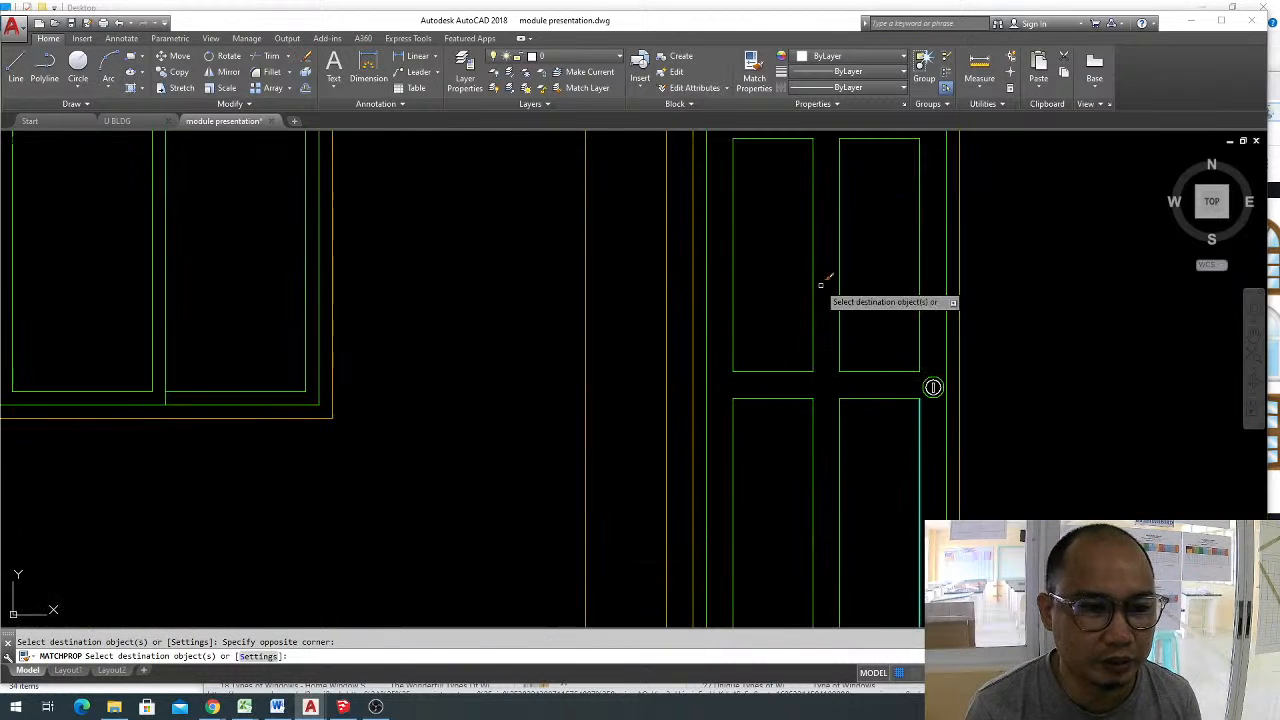
{"action": "key", "text": "Escape"}
Join the upper-left door panel's four edges into one object.
{"action": "middle_click_drag", "start_coordinate": [791, 249], "coordinate": [830, 300]}
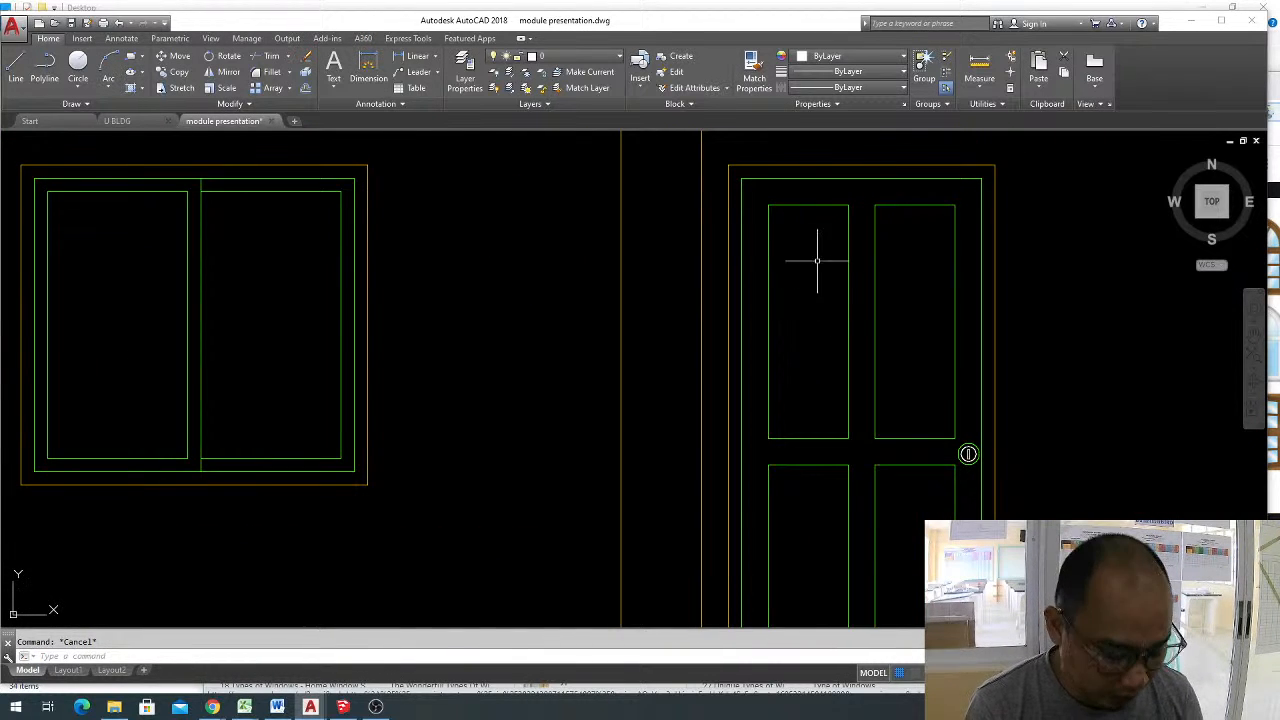
{"action": "left_click", "coordinate": [753, 190]}
{"action": "left_click", "coordinate": [855, 437]}
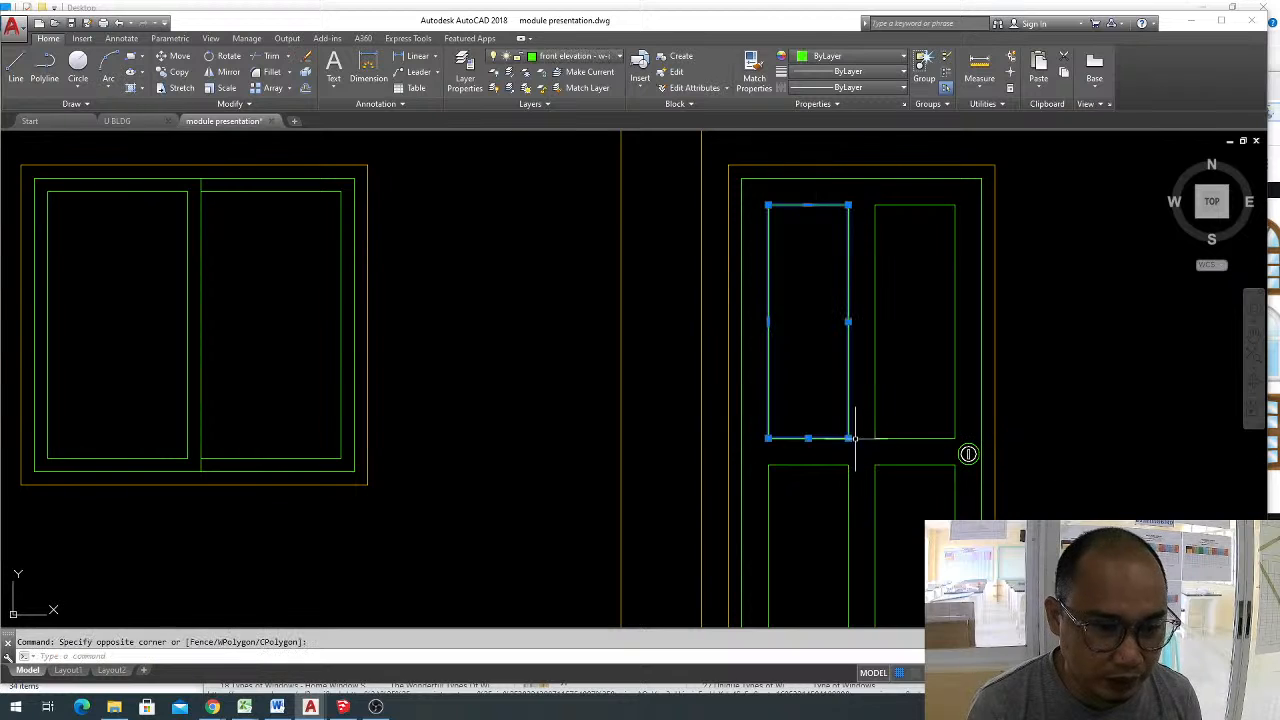
{"action": "type", "text": "j"}
{"action": "key", "text": "Return"}
{"action": "key", "text": "Escape"}
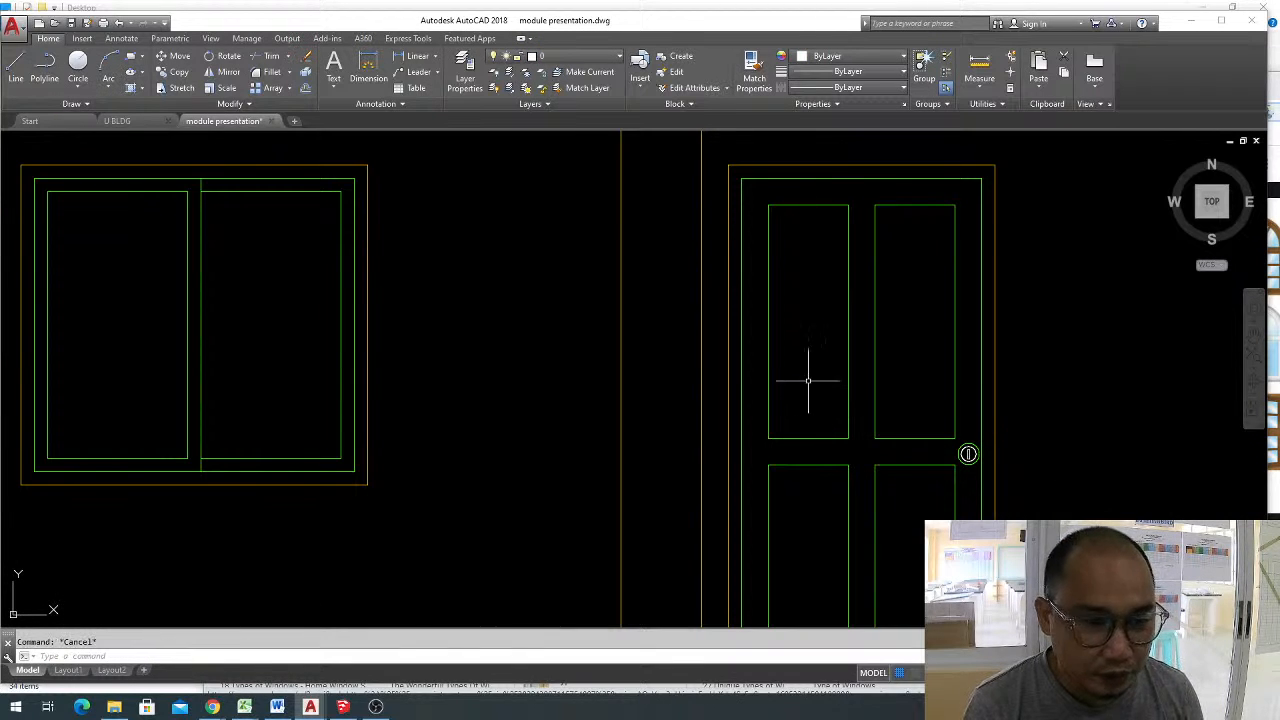
Offset the upper-left door panel's joined outline inward by 0.1.
{"action": "type", "text": "o"}
{"action": "key", "text": "Return"}
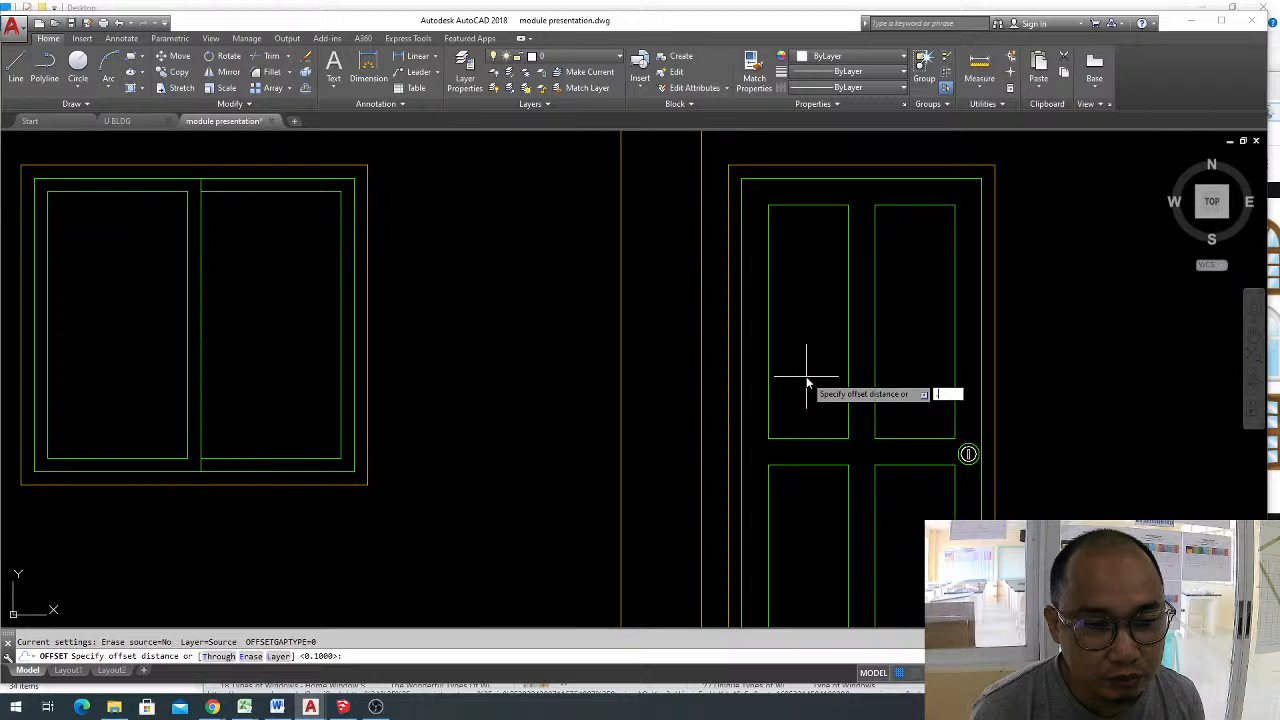
{"action": "type", "text": ".1"}
{"action": "key", "text": "Return"}
{"action": "left_click", "coordinate": [808, 207]}
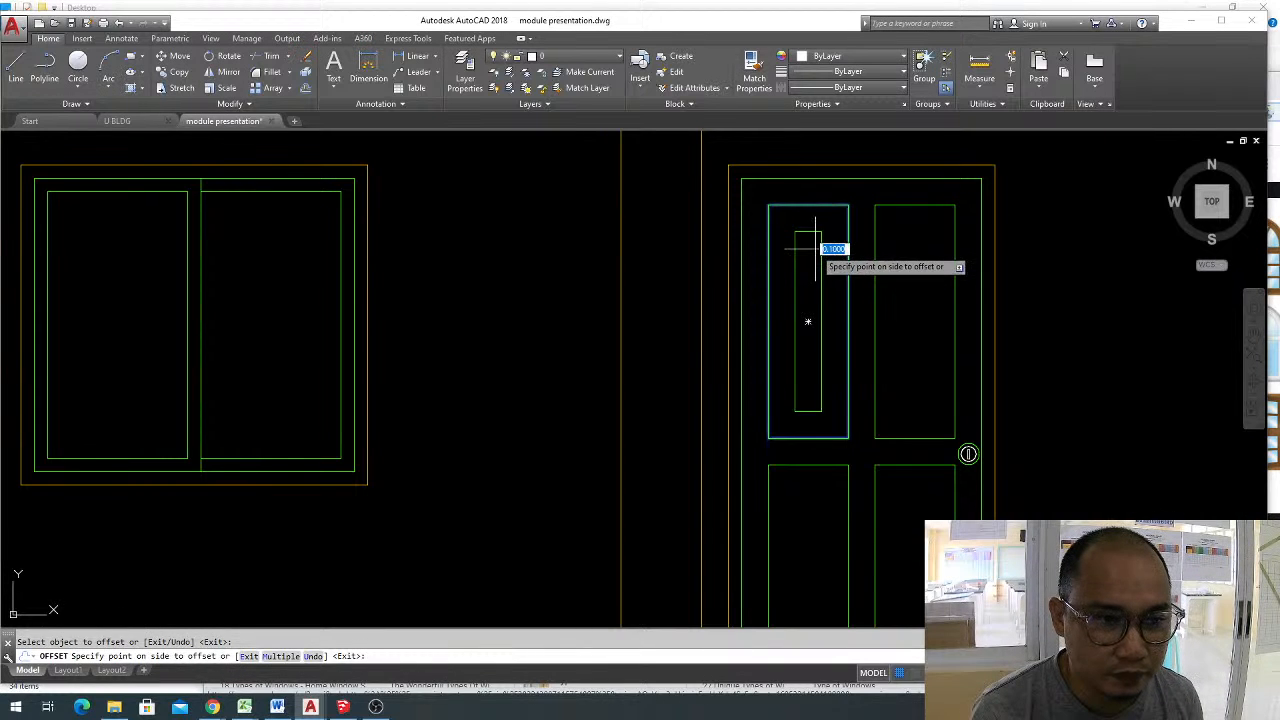
{"action": "left_click", "coordinate": [808, 320]}
Try to offset the upper-right door panel's unjoined top edge inward by 0.1 and erase the offset line.
{"action": "left_click", "coordinate": [915, 206]}
{"action": "left_click", "coordinate": [921, 237]}
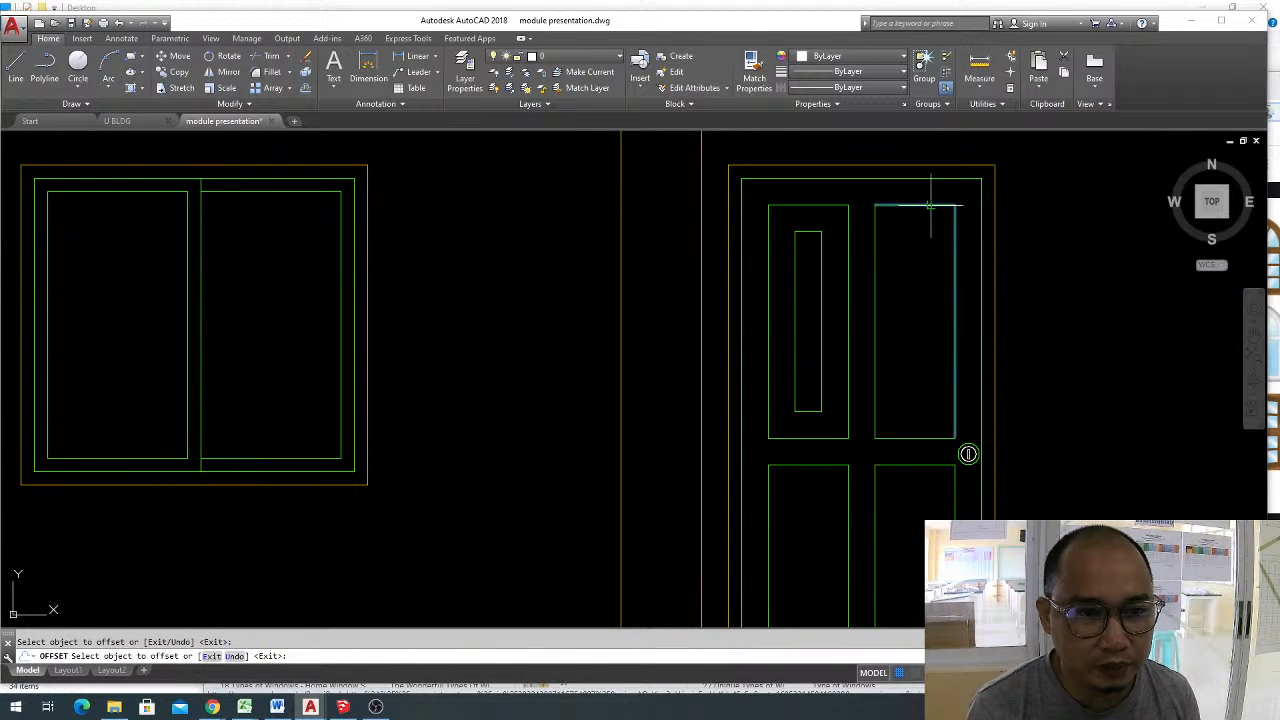
{"action": "key", "text": "Escape"}
{"action": "left_click", "coordinate": [934, 261]}
{"action": "left_click", "coordinate": [909, 217]}
{"action": "type", "text": "e"}
{"action": "key", "text": "Return"}
Join the upper-right door panel's four edges into one object.
{"action": "left_click", "coordinate": [870, 197]}
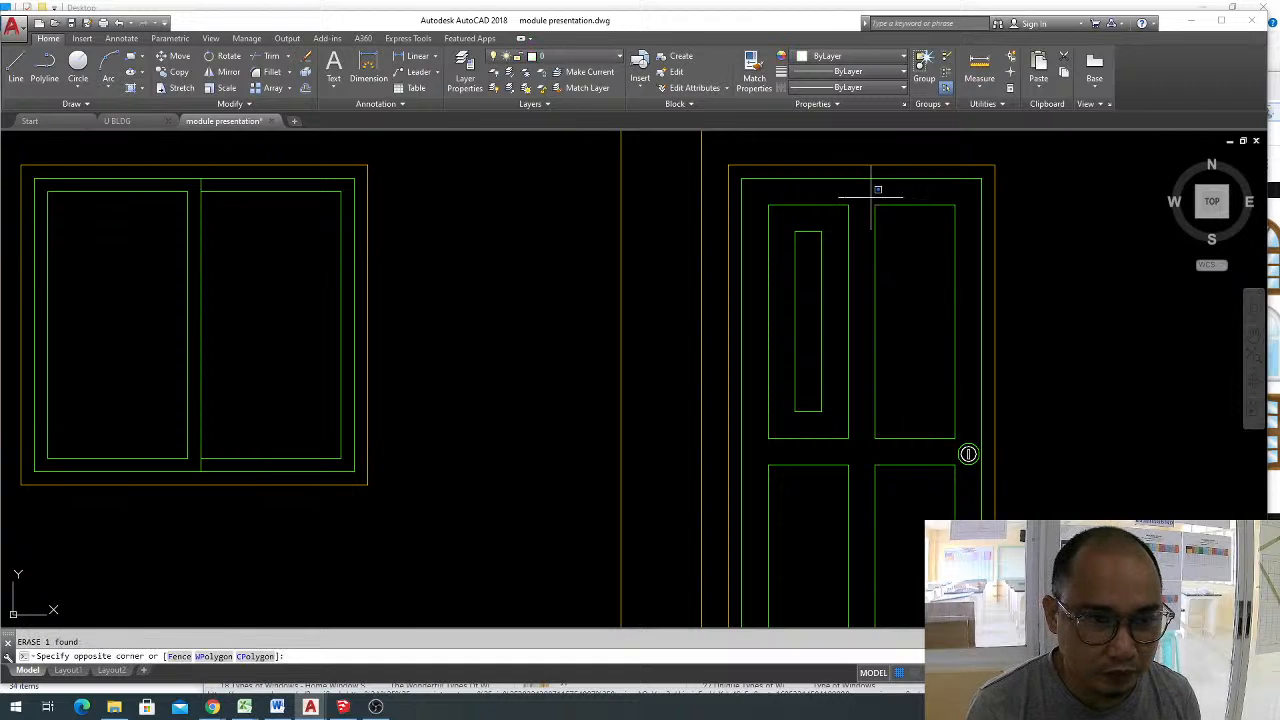
{"action": "left_click", "coordinate": [968, 453]}
{"action": "type", "text": "j"}
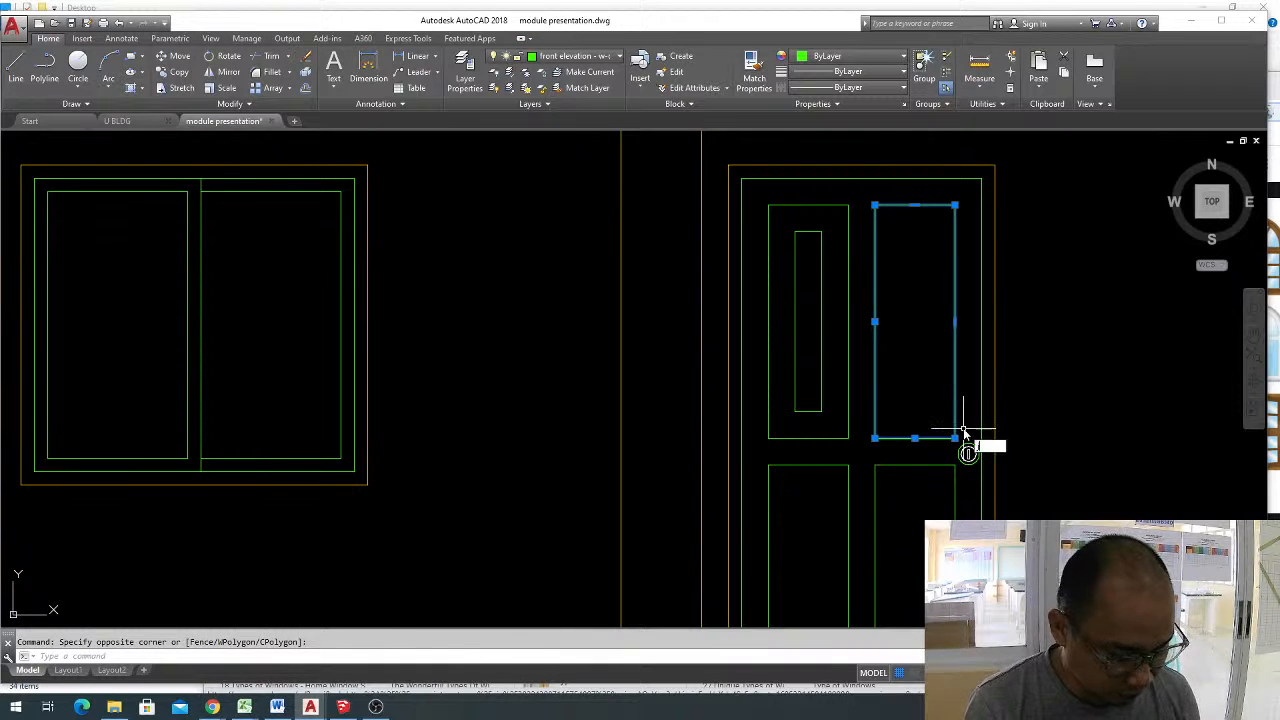
{"action": "key", "text": "Return"}
Offset the upper-right door panel's joined outline inward by 0.1.
{"action": "type", "text": "o"}
{"action": "key", "text": "Return"}
{"action": "key", "text": "Return"}
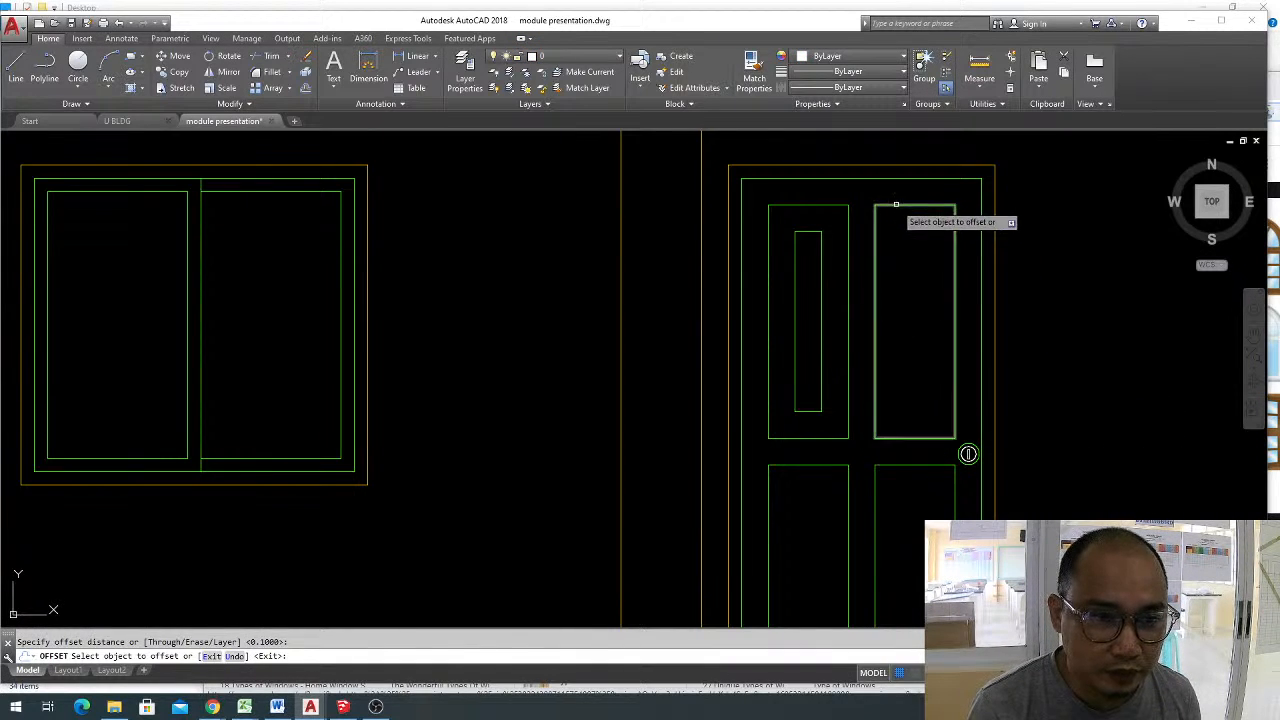
{"action": "left_click", "coordinate": [910, 206]}
{"action": "left_click", "coordinate": [914, 274]}
{"action": "key", "text": "Escape"}
Draw diagonal lines connecting the inner and outer rectangles at the upper-left door panel's two top corners.
{"action": "type", "text": "l"}
{"action": "key", "text": "Return"}
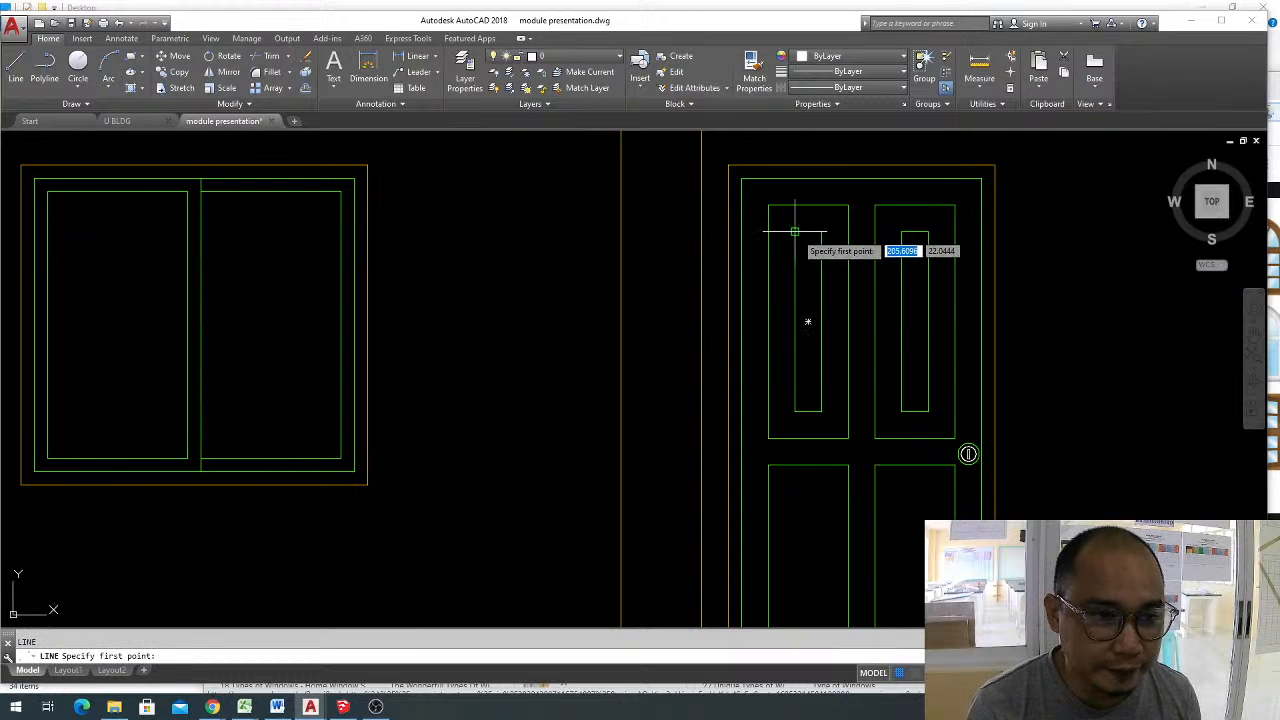
{"action": "left_click", "coordinate": [775, 225]}
{"action": "left_click", "coordinate": [768, 206]}
{"action": "key", "text": "Return"}
{"action": "key", "text": "Return"}
{"action": "left_click", "coordinate": [822, 231]}
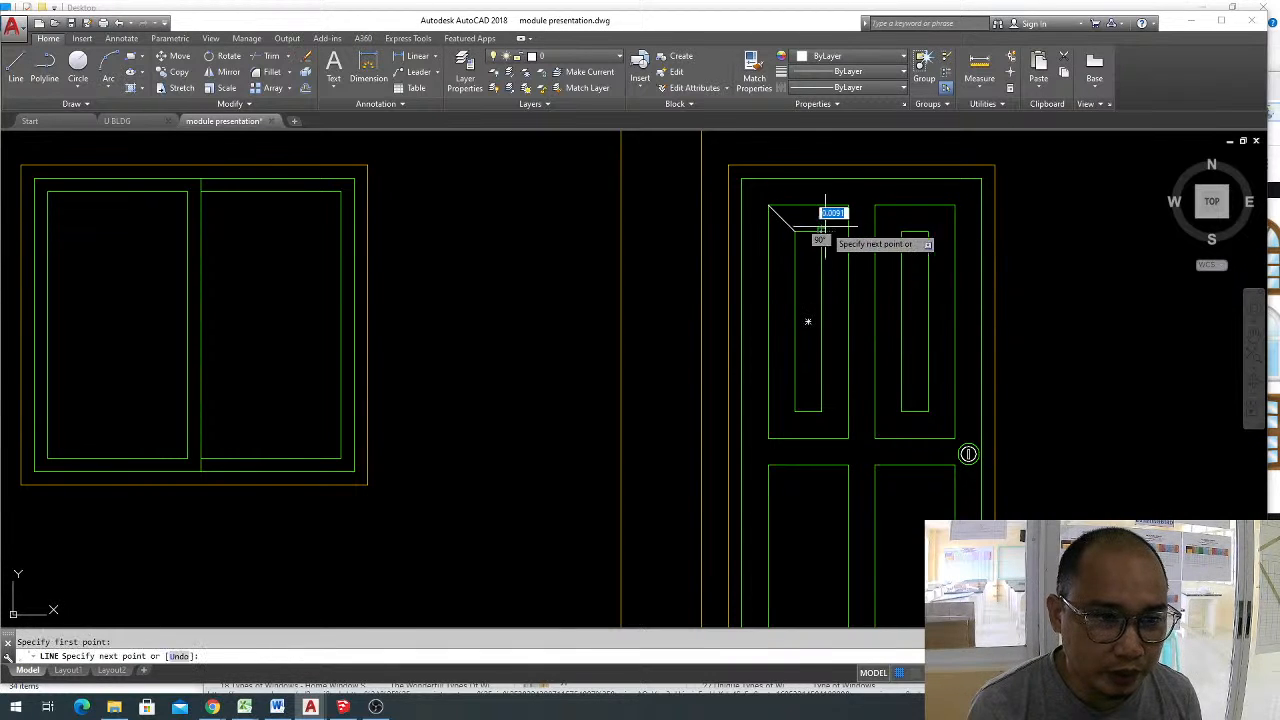
{"action": "left_click", "coordinate": [848, 206]}
{"action": "key", "text": "Return"}
{"action": "key", "text": "Return"}
Draw diagonal lines connecting the inner and outer rectangles at the upper-left door panel's two bottom corners.
{"action": "left_click", "coordinate": [768, 438]}
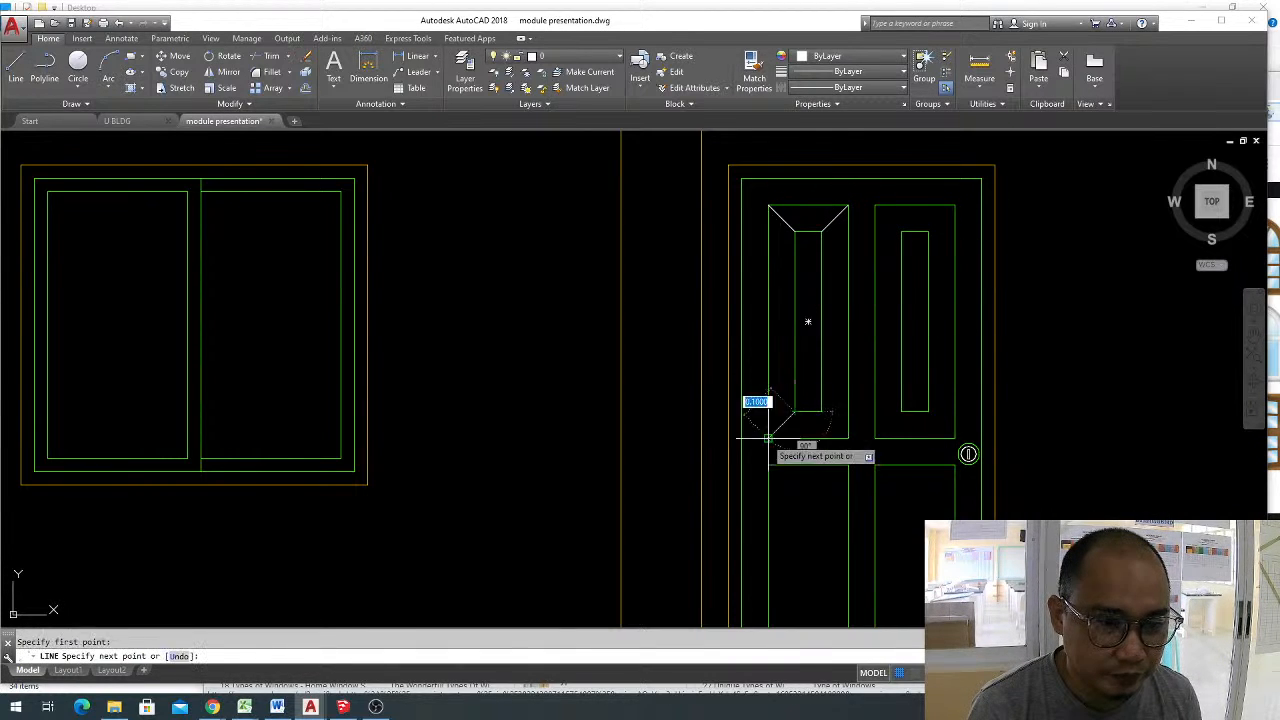
{"action": "left_click", "coordinate": [795, 411]}
{"action": "key", "text": "Return"}
{"action": "key", "text": "Return"}
{"action": "left_click", "coordinate": [822, 411]}
{"action": "left_click", "coordinate": [848, 438]}
{"action": "key", "text": "Return"}
{"action": "key", "text": "Return"}
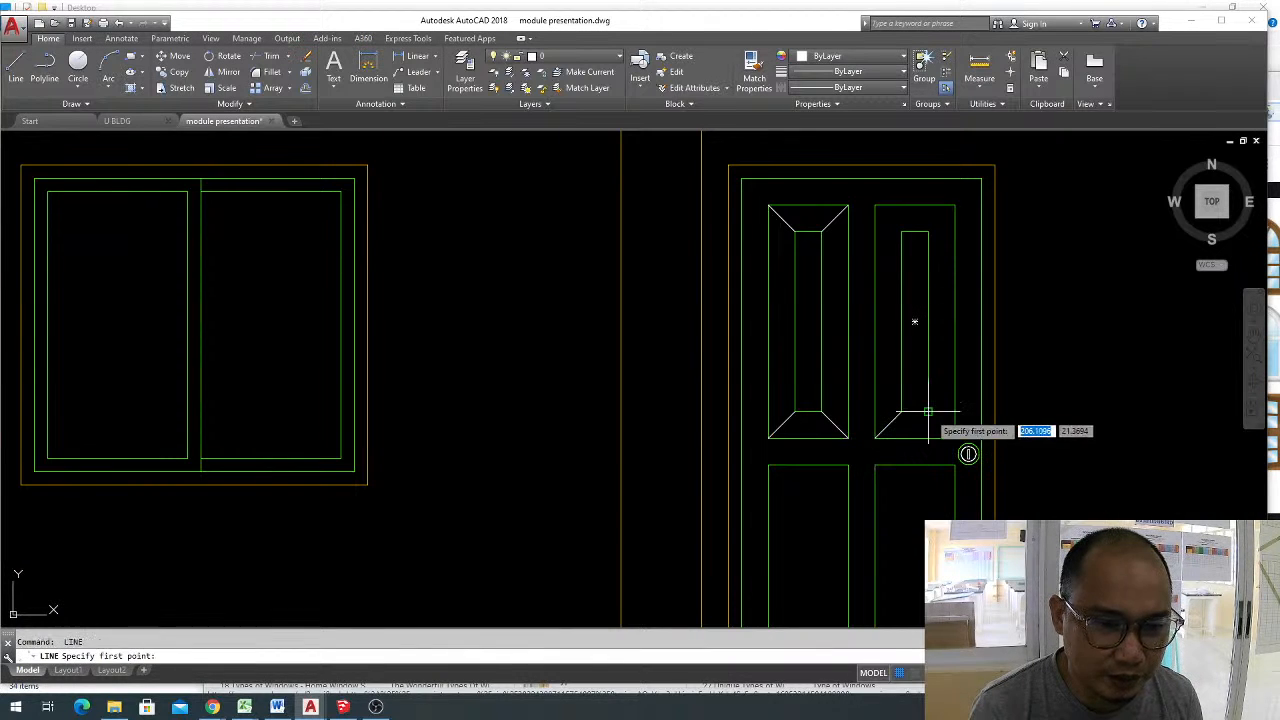
Draw diagonal lines connecting the inner and outer rectangles at the upper-right door panel's corners.
{"action": "left_click", "coordinate": [955, 438]}
{"action": "left_click", "coordinate": [954, 438]}
{"action": "key", "text": "Return"}
{"action": "key", "text": "Return"}
{"action": "left_click", "coordinate": [901, 232]}
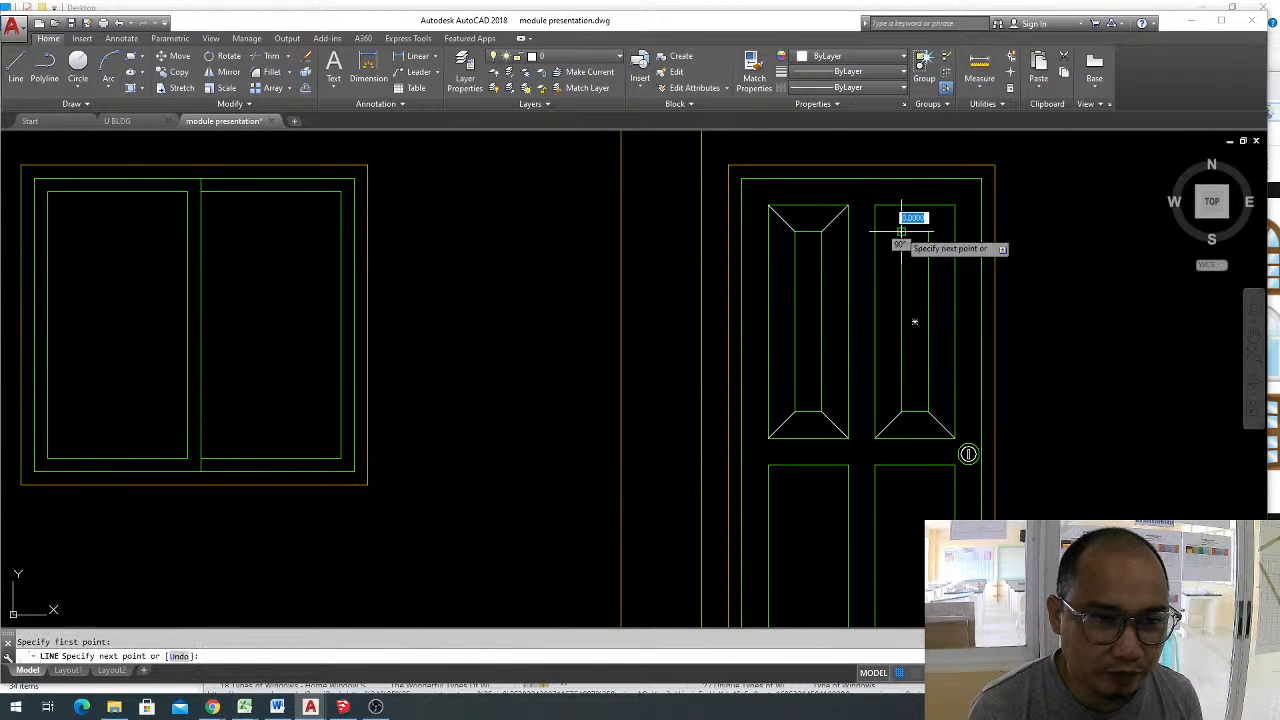
{"action": "left_click", "coordinate": [876, 205]}
{"action": "key", "text": "Return"}
{"action": "key", "text": "Return"}
{"action": "left_click", "coordinate": [955, 205]}
{"action": "left_click", "coordinate": [928, 231]}
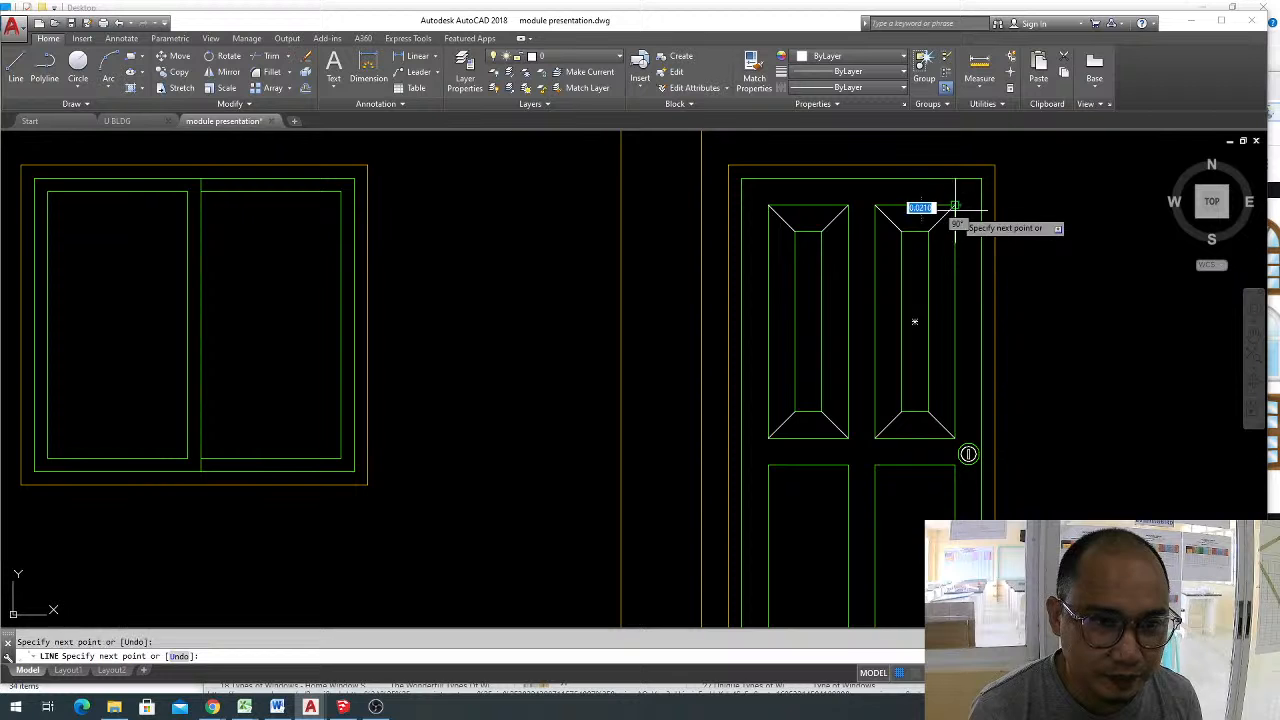
{"action": "key", "text": "Escape"}
Match the green panel outline's properties onto the white diagonal corner lines of both upper door panels.
{"action": "type", "text": "ma"}
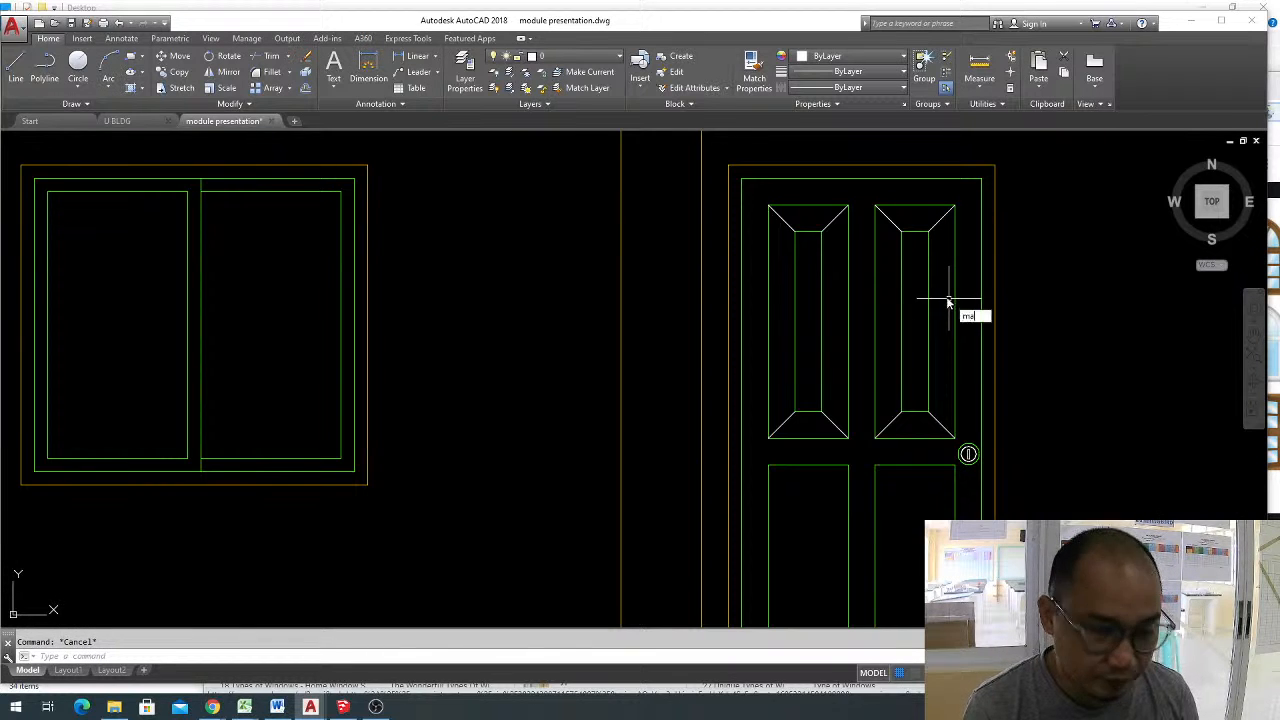
{"action": "key", "text": "Return"}
{"action": "left_click", "coordinate": [954, 300]}
{"action": "left_click", "coordinate": [940, 424]}
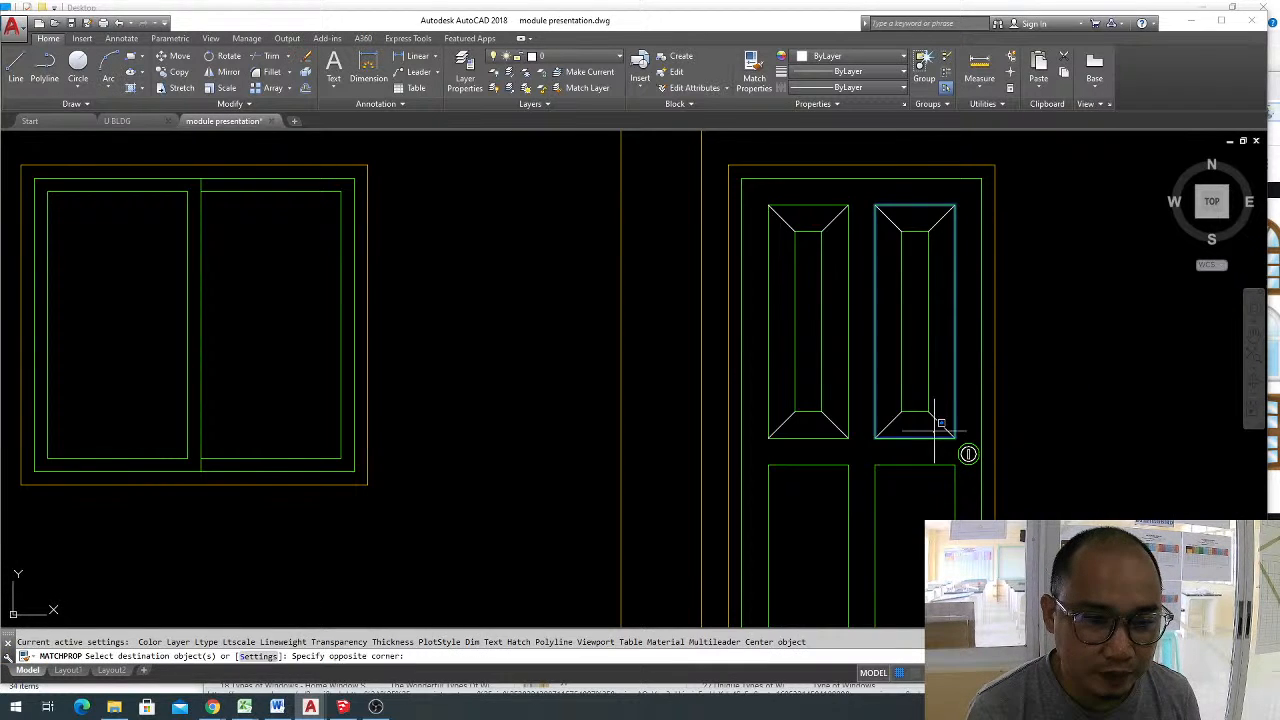
{"action": "left_click", "coordinate": [845, 228]}
{"action": "left_click", "coordinate": [809, 426]}
{"action": "scroll", "coordinate": [891, 320], "scroll_direction": "down", "scroll_amount": 5}
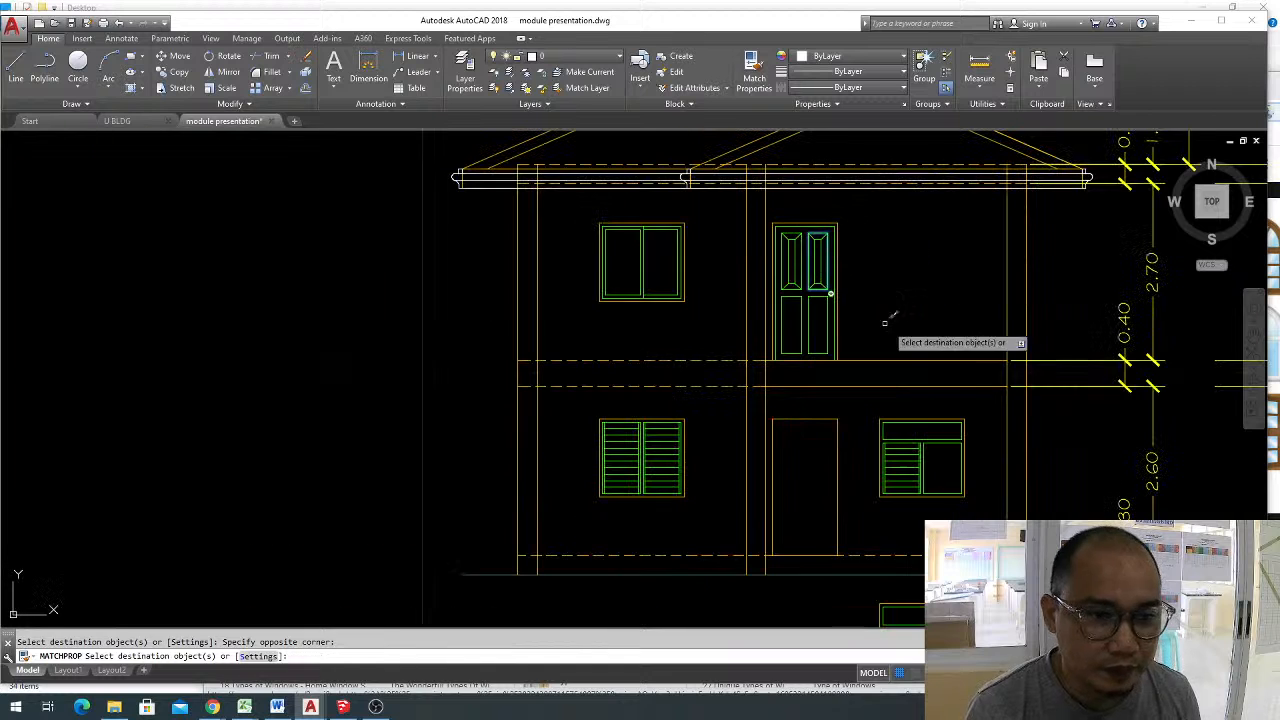
{"action": "key", "text": "Escape"}
Paste the copied photo of the two-storey house into the drawing beside the front elevation.
{"action": "scroll", "coordinate": [901, 300], "scroll_direction": "up", "scroll_amount": 2}
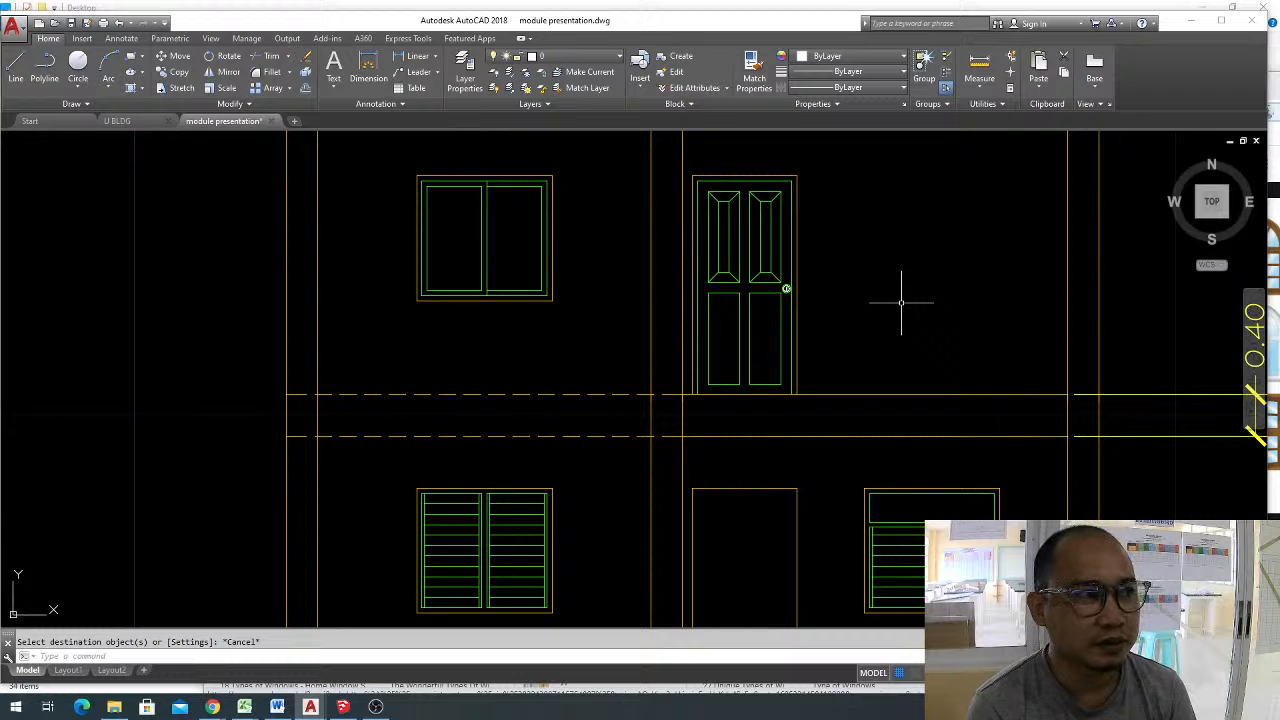
{"action": "scroll", "coordinate": [840, 305], "scroll_direction": "down", "scroll_amount": 2}
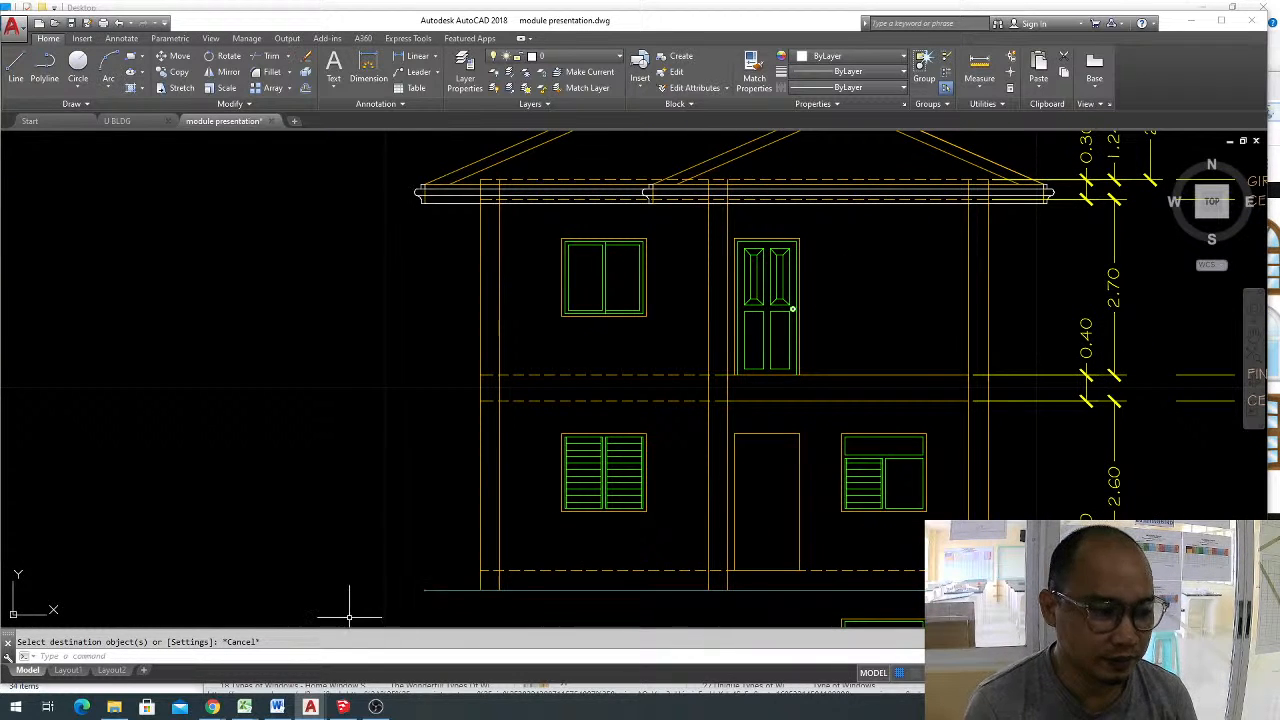
{"action": "mouse_move", "coordinate": [343, 707]}
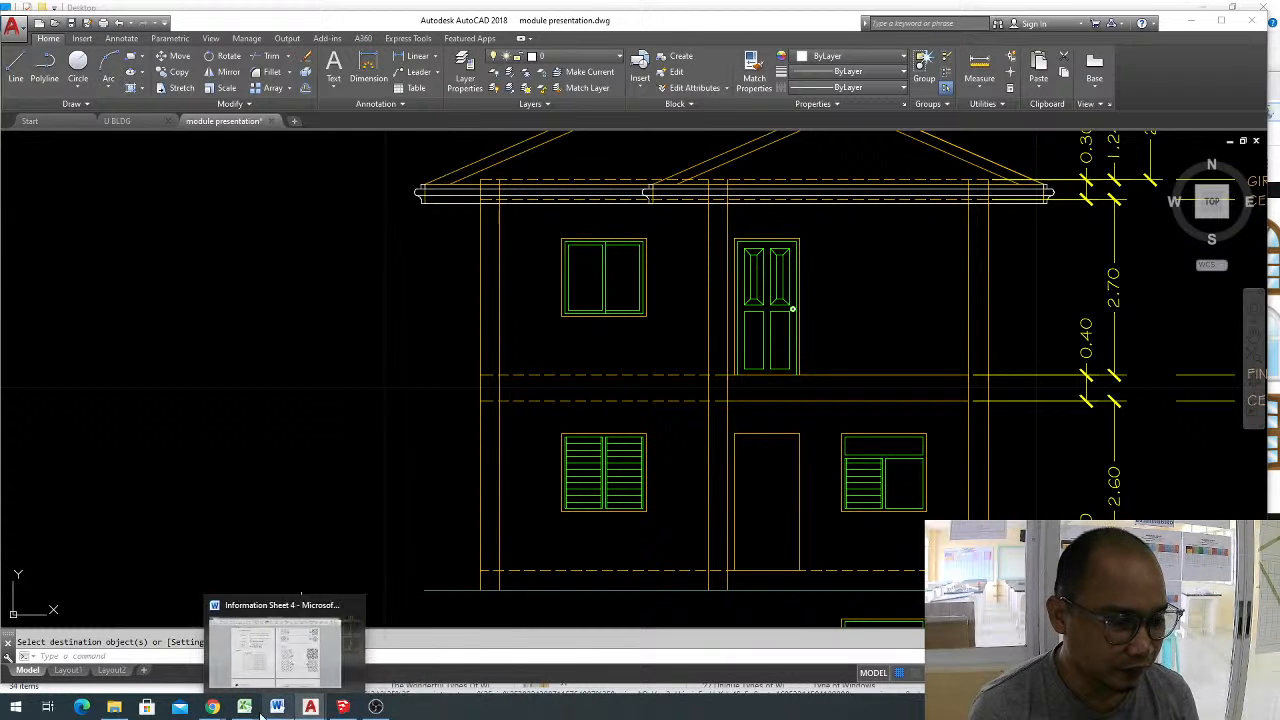
{"action": "mouse_move", "coordinate": [213, 707]}
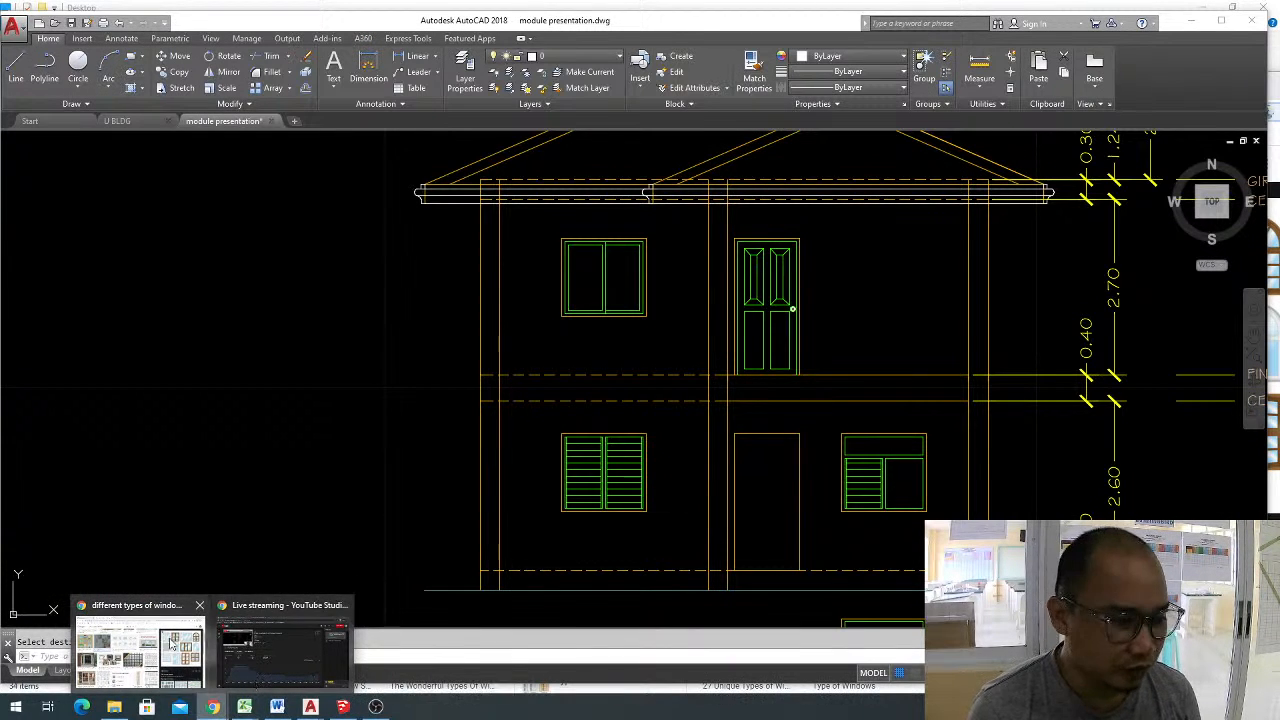
{"action": "mouse_move", "coordinate": [147, 612]}
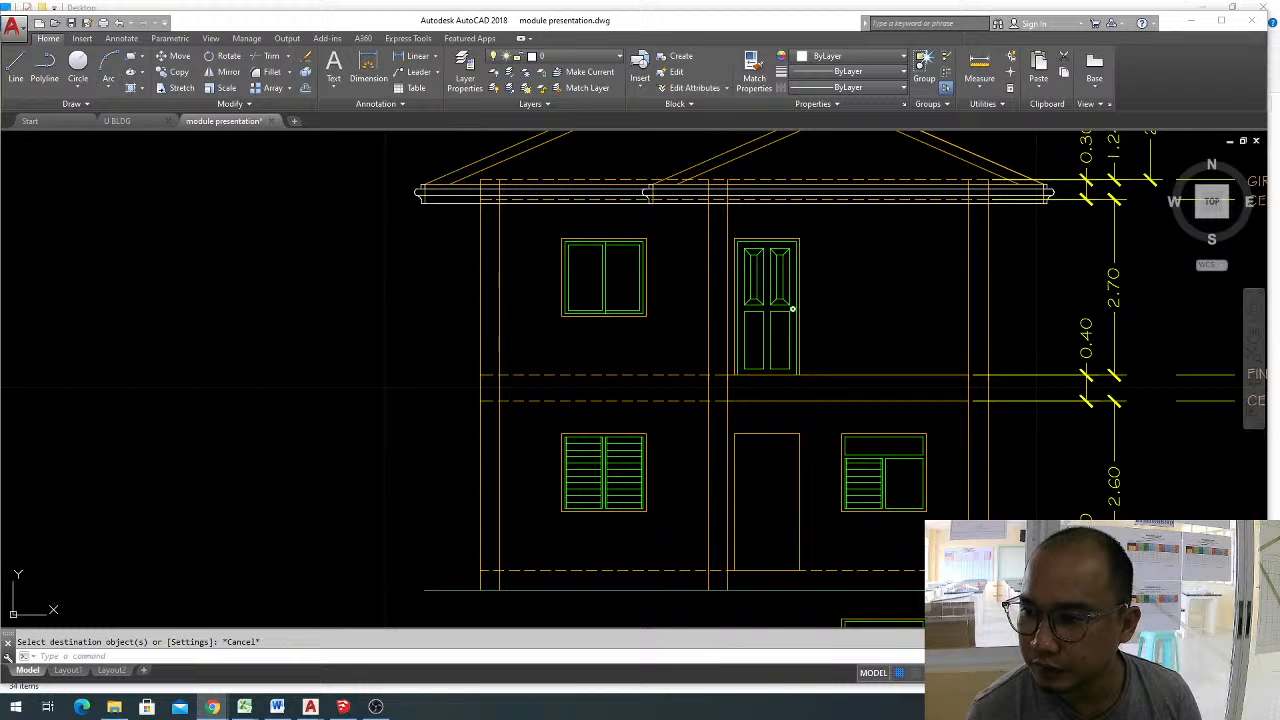
{"action": "key", "text": "ctrl+v"}
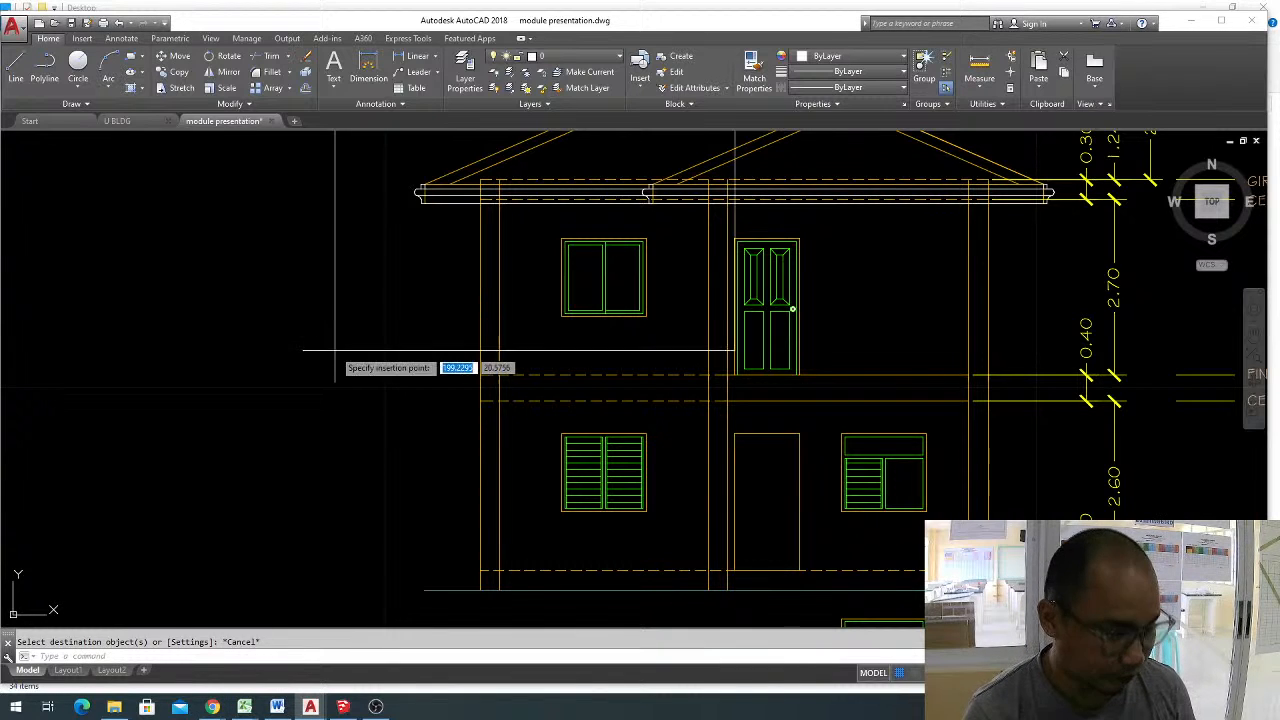
{"action": "scroll", "coordinate": [333, 370], "scroll_direction": "down", "scroll_amount": 4}
{"action": "left_click", "coordinate": [335, 378]}
{"action": "key", "text": "Escape"}
{"action": "scroll", "coordinate": [400, 330], "scroll_direction": "up", "scroll_amount": 5}
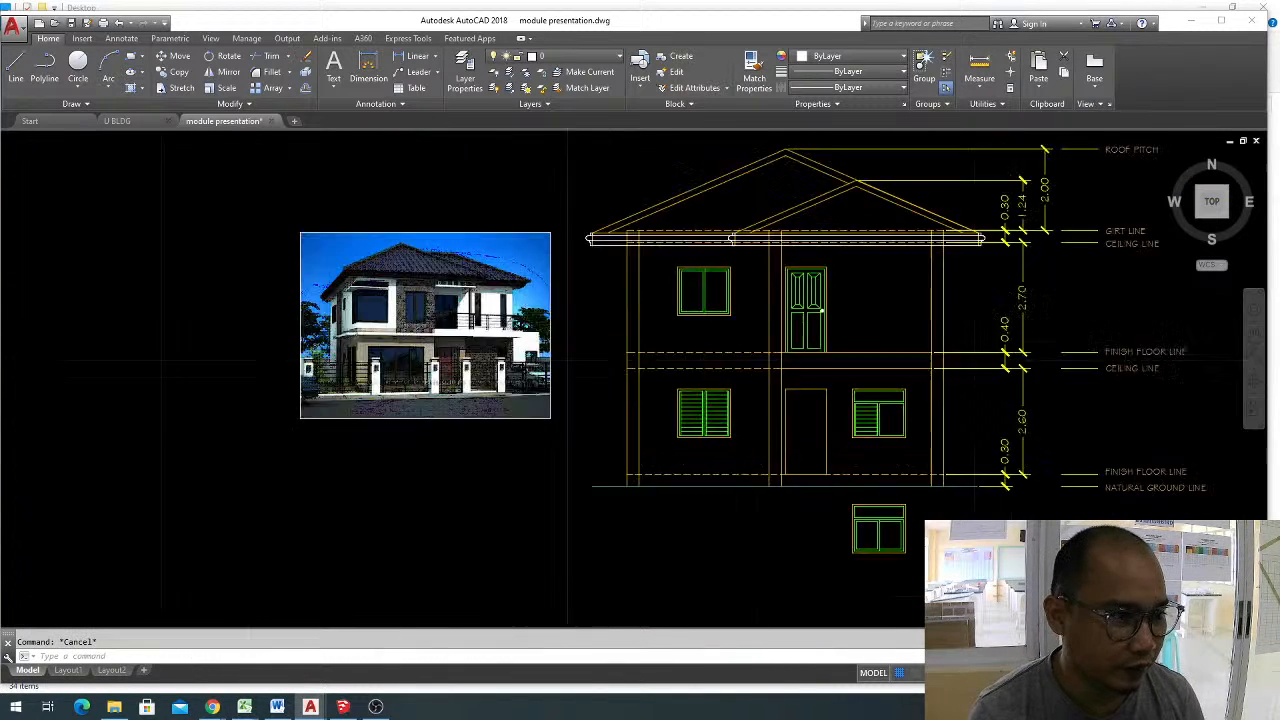
{"action": "mouse_move", "coordinate": [548, 323]}
{"action": "middle_mouse_down"}
{"action": "mouse_move", "coordinate": [371, 320]}
{"action": "mouse_move", "coordinate": [368, 331]}
{"action": "mouse_move", "coordinate": [398, 293]}
{"action": "middle_mouse_up"}
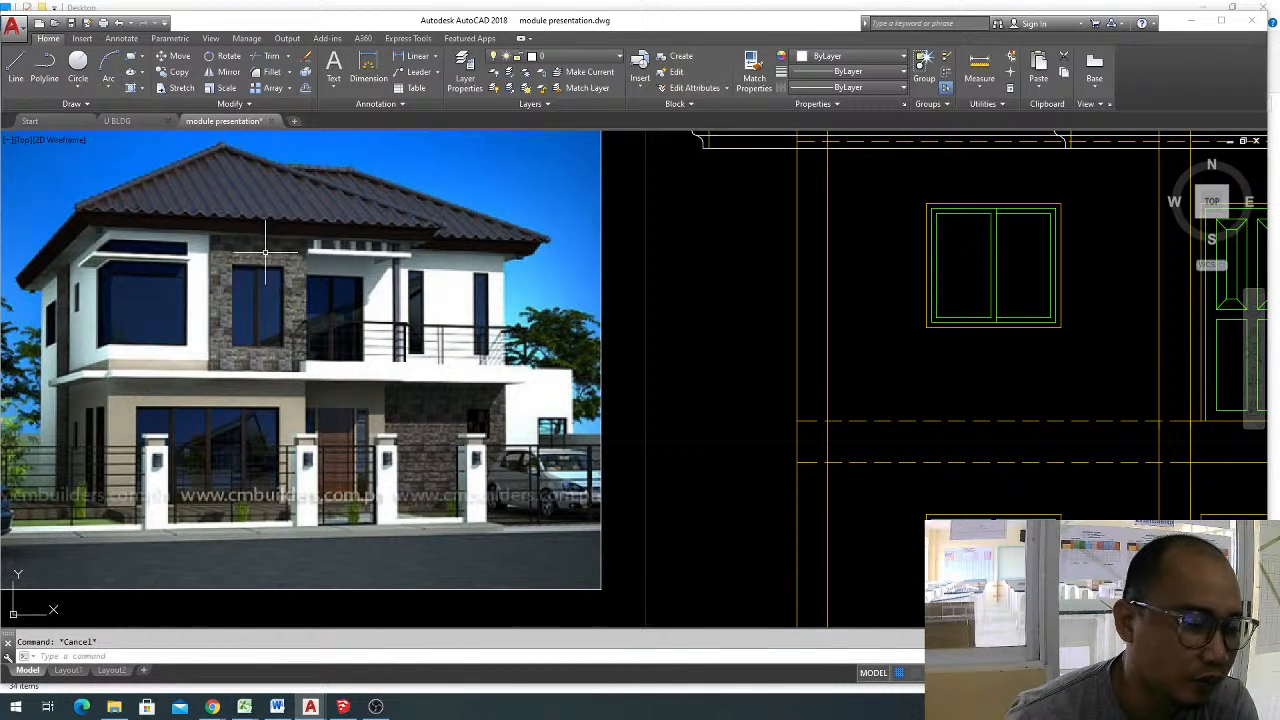
{"action": "middle_click_drag", "start_coordinate": [582, 362], "coordinate": [565, 361]}
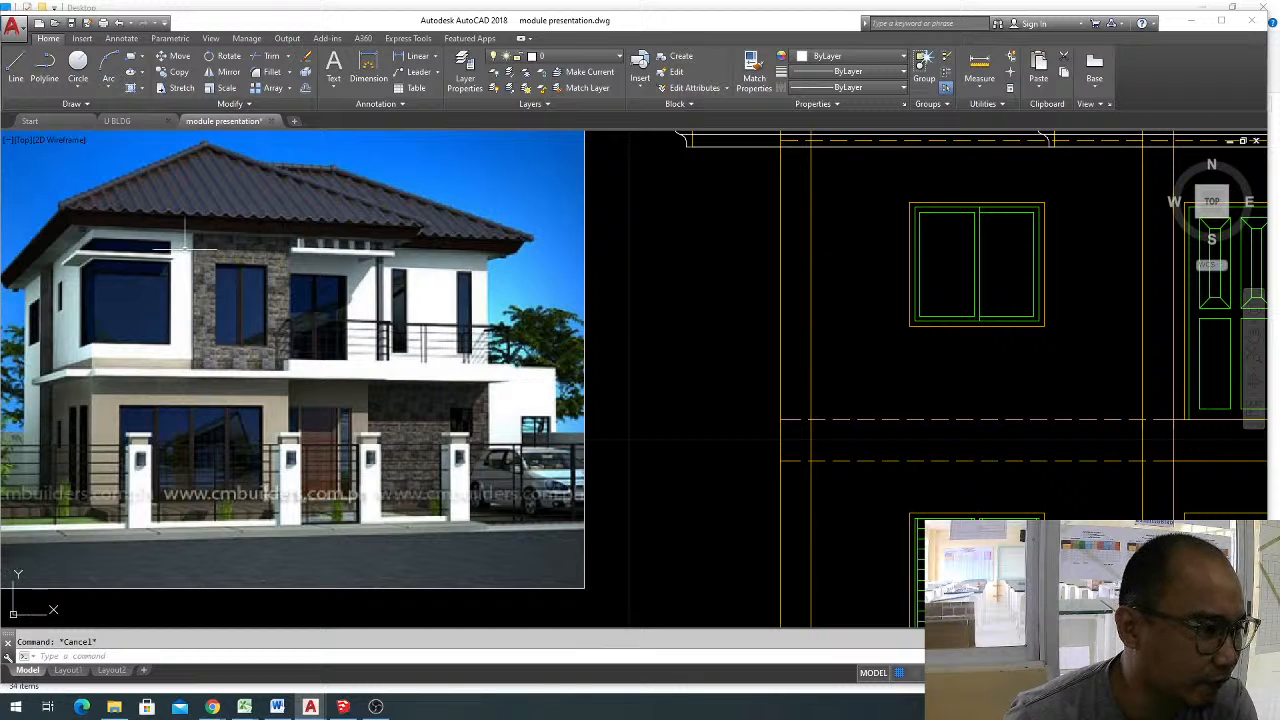
{"action": "scroll", "coordinate": [266, 306], "scroll_direction": "down", "scroll_amount": 2}
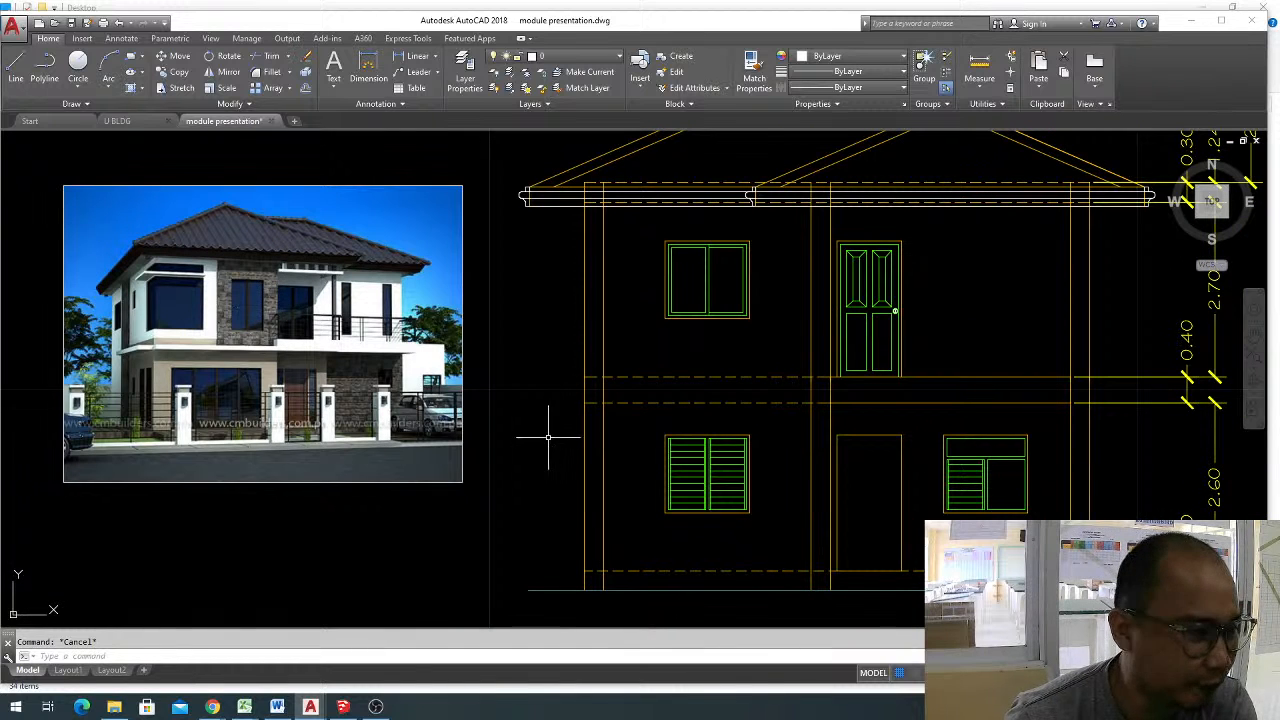
{"action": "mouse_move", "coordinate": [724, 553]}
{"action": "middle_mouse_down"}
{"action": "mouse_move", "coordinate": [700, 517]}
{"action": "mouse_move", "coordinate": [734, 514]}
{"action": "middle_mouse_up"}
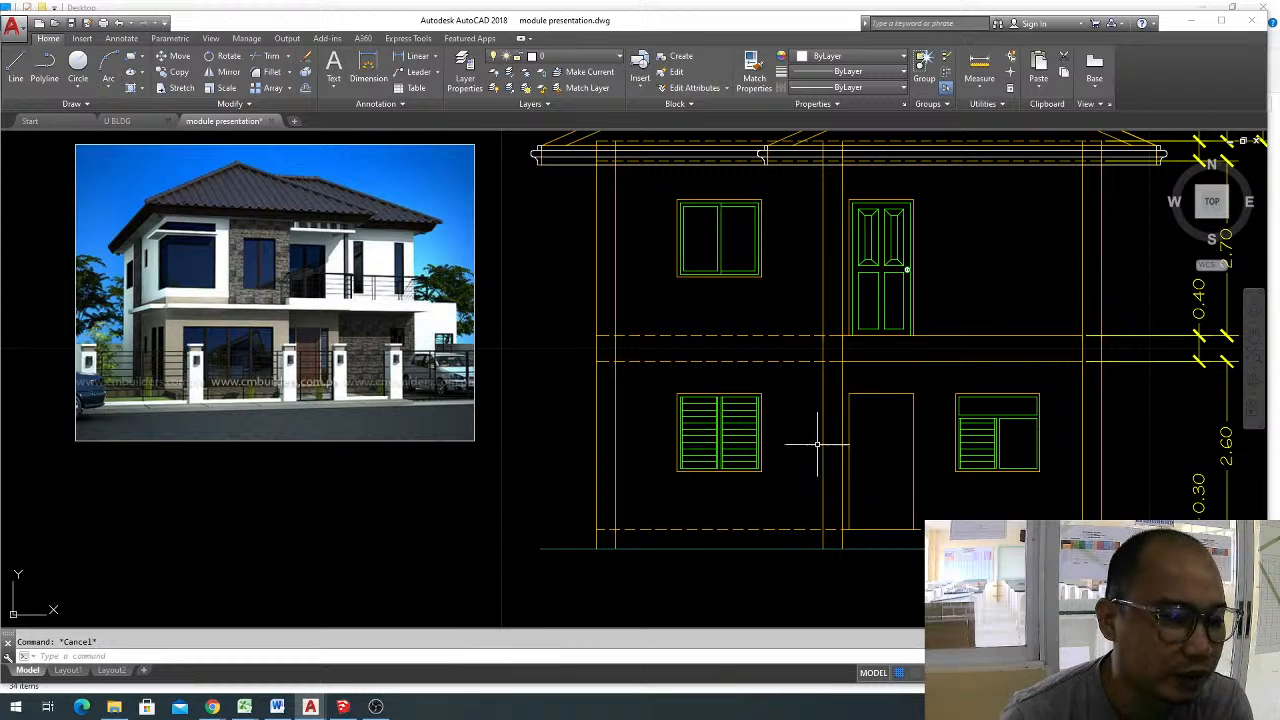
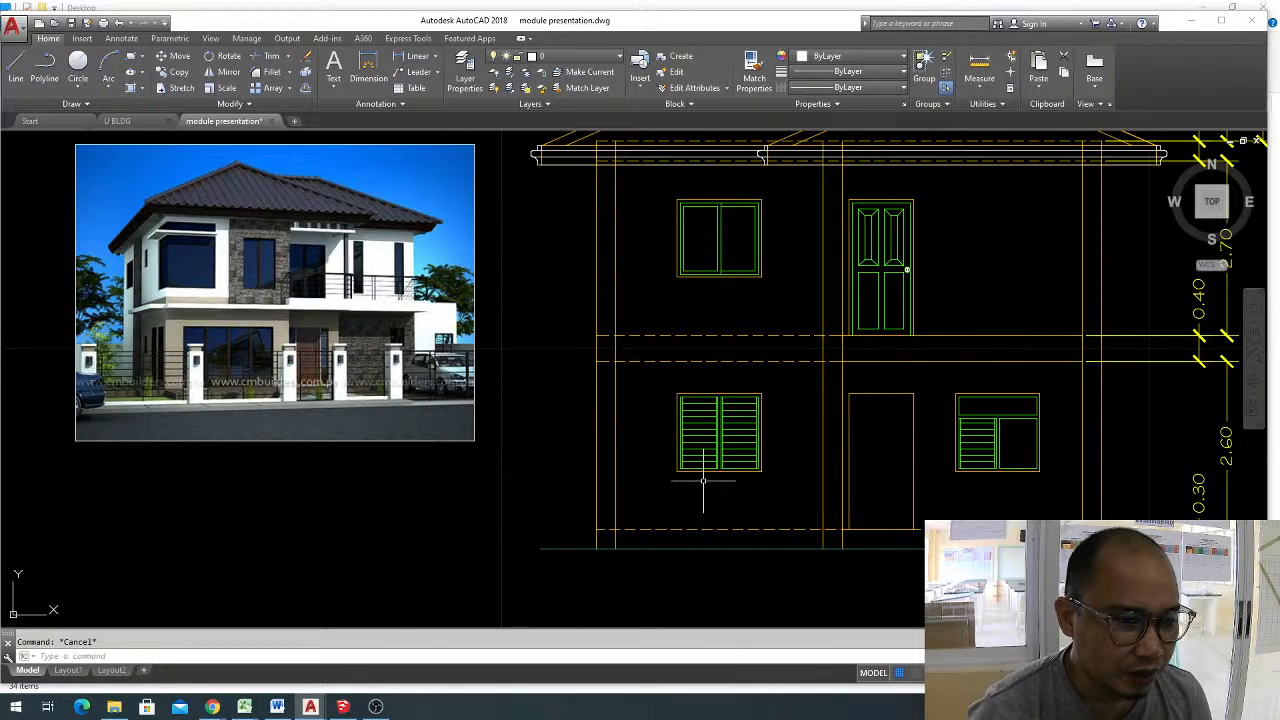
Draw a rectangle around the ground-floor wall bay with the louvred window, between the inner column edges, beam underside and floor line.
{"action": "scroll", "coordinate": [699, 476], "scroll_direction": "up", "scroll_amount": 2}
{"action": "mouse_move", "coordinate": [696, 478]}
{"action": "middle_mouse_down"}
{"action": "mouse_move", "coordinate": [706, 517]}
{"action": "mouse_move", "coordinate": [686, 451]}
{"action": "middle_mouse_up"}
{"action": "scroll", "coordinate": [606, 443], "scroll_direction": "down", "scroll_amount": 2}
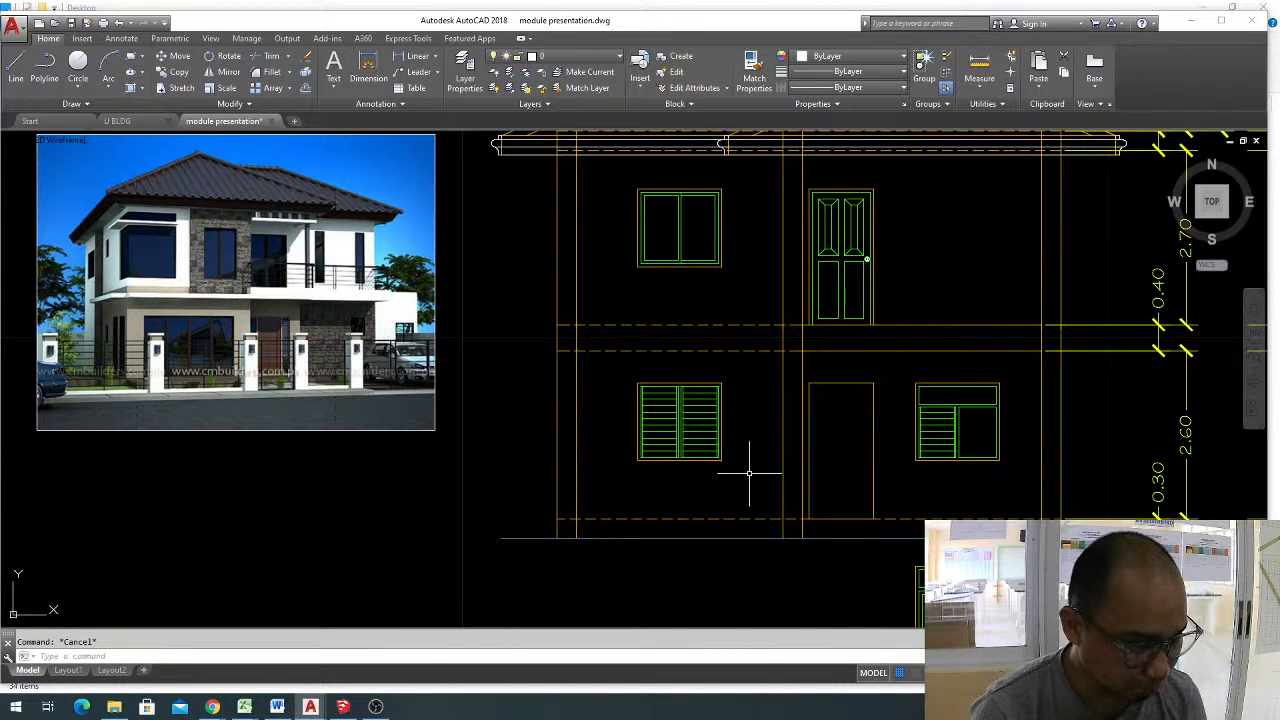
{"action": "type", "text": "rec"}
{"action": "key", "text": "Return"}
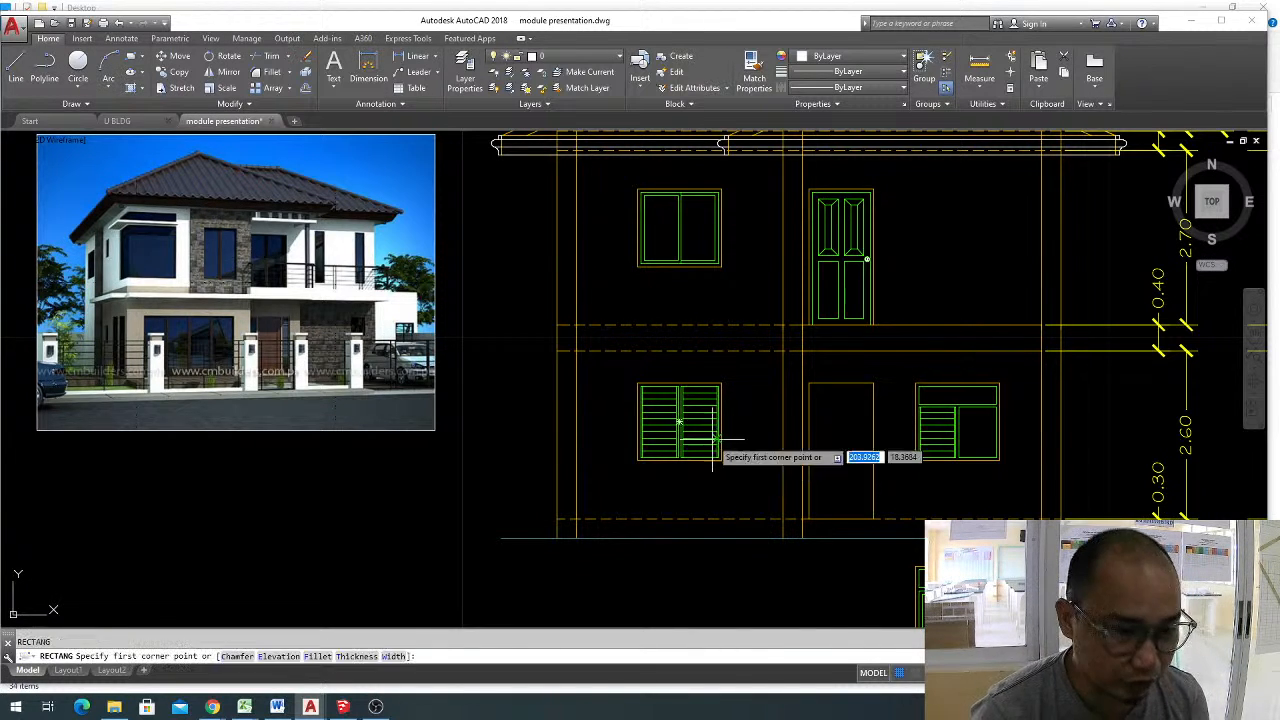
{"action": "left_click", "coordinate": [575, 351]}
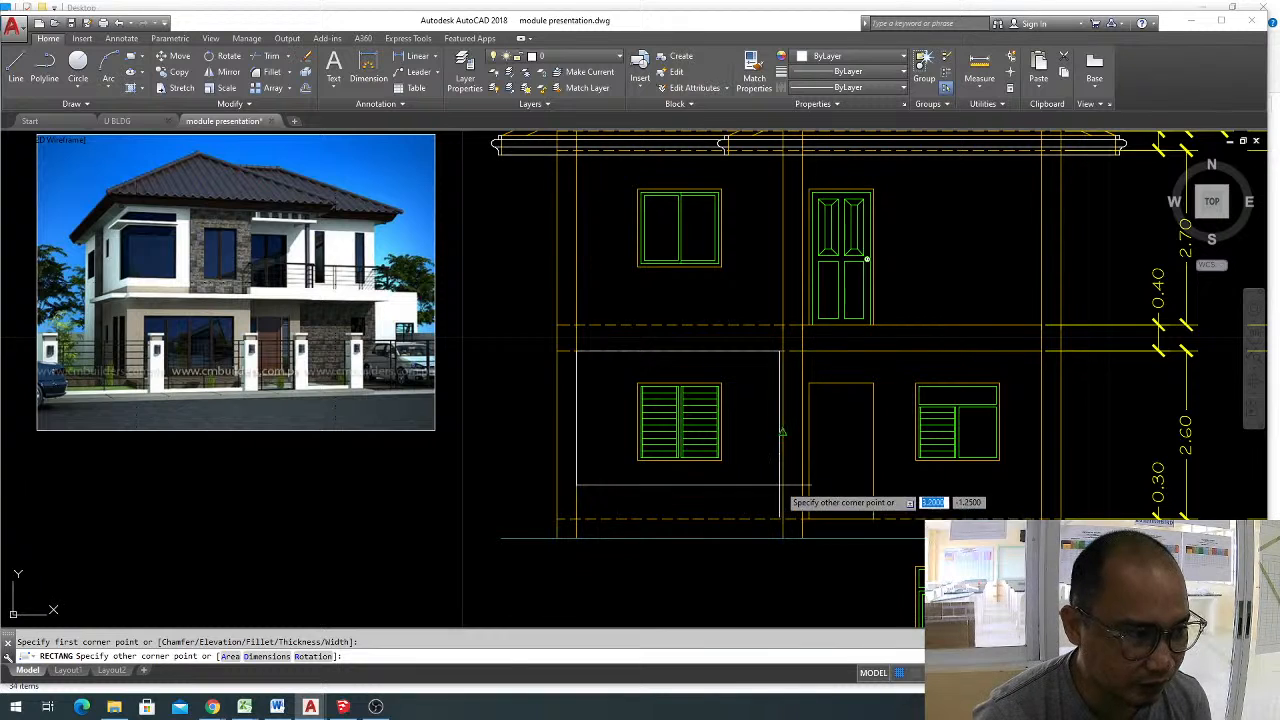
{"action": "left_click", "coordinate": [783, 519]}
{"action": "key", "text": "Escape"}
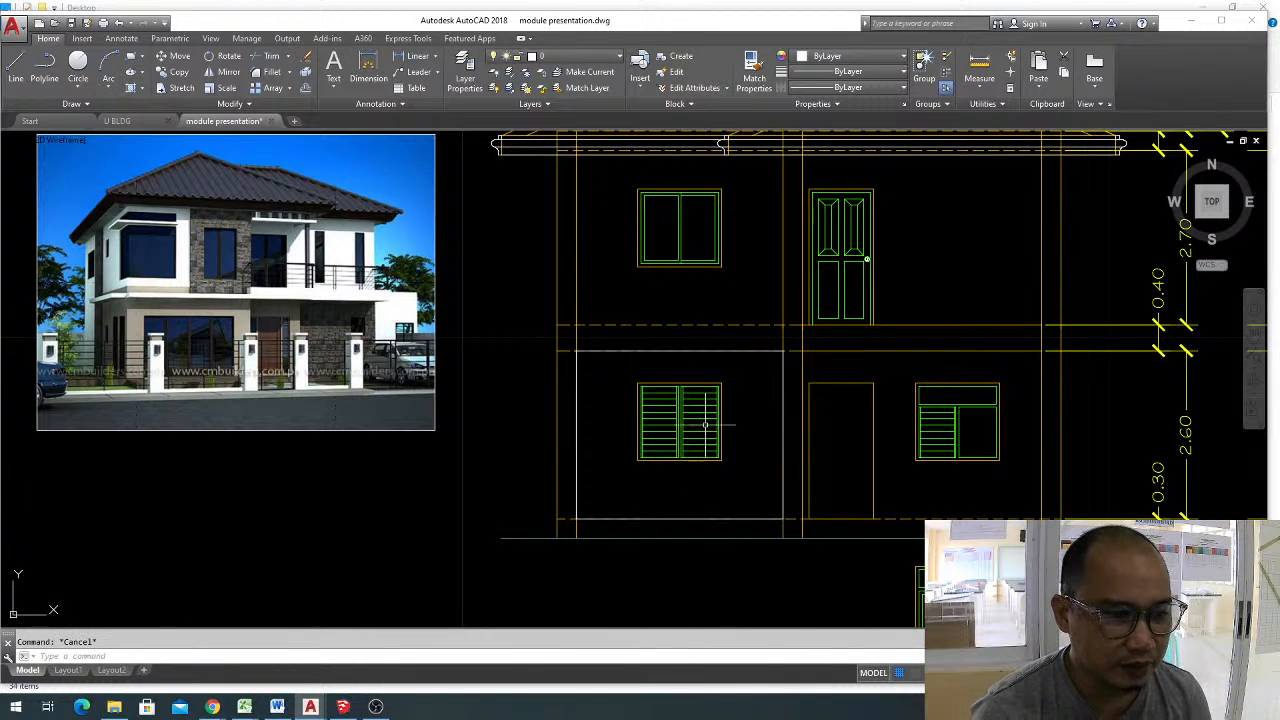
{"action": "left_click", "coordinate": [738, 351]}
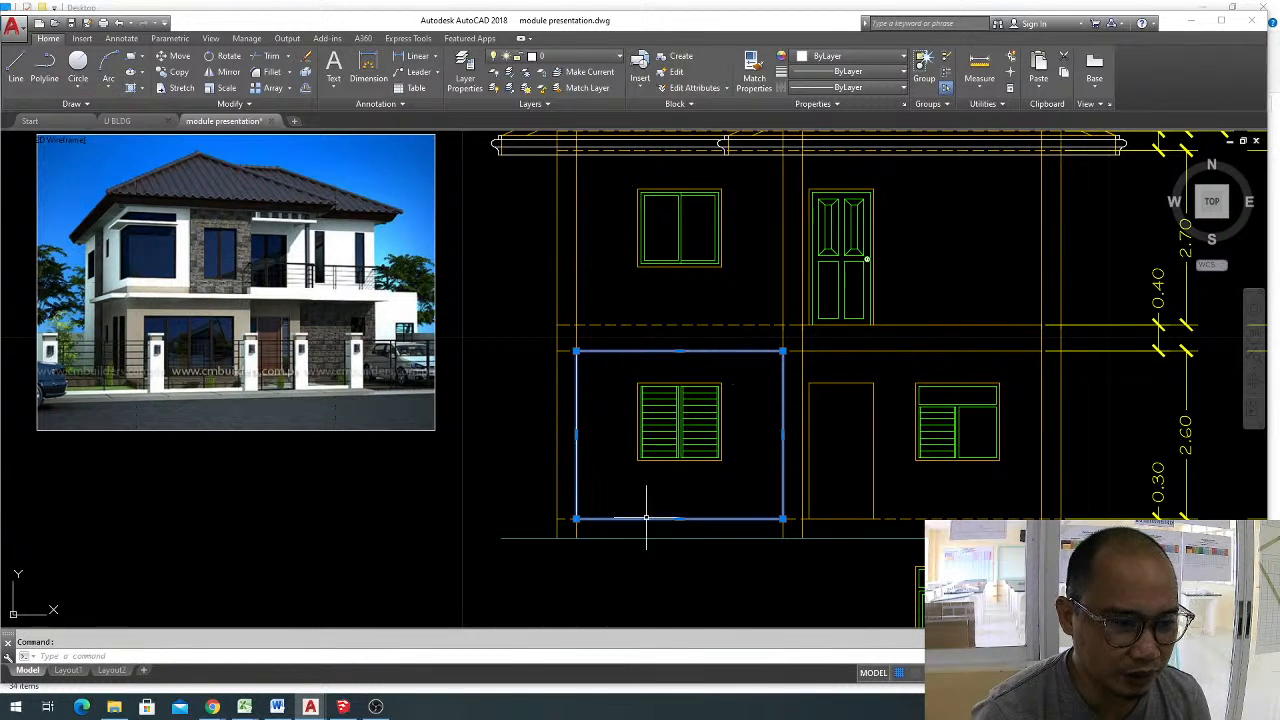
{"action": "key", "text": "Escape"}
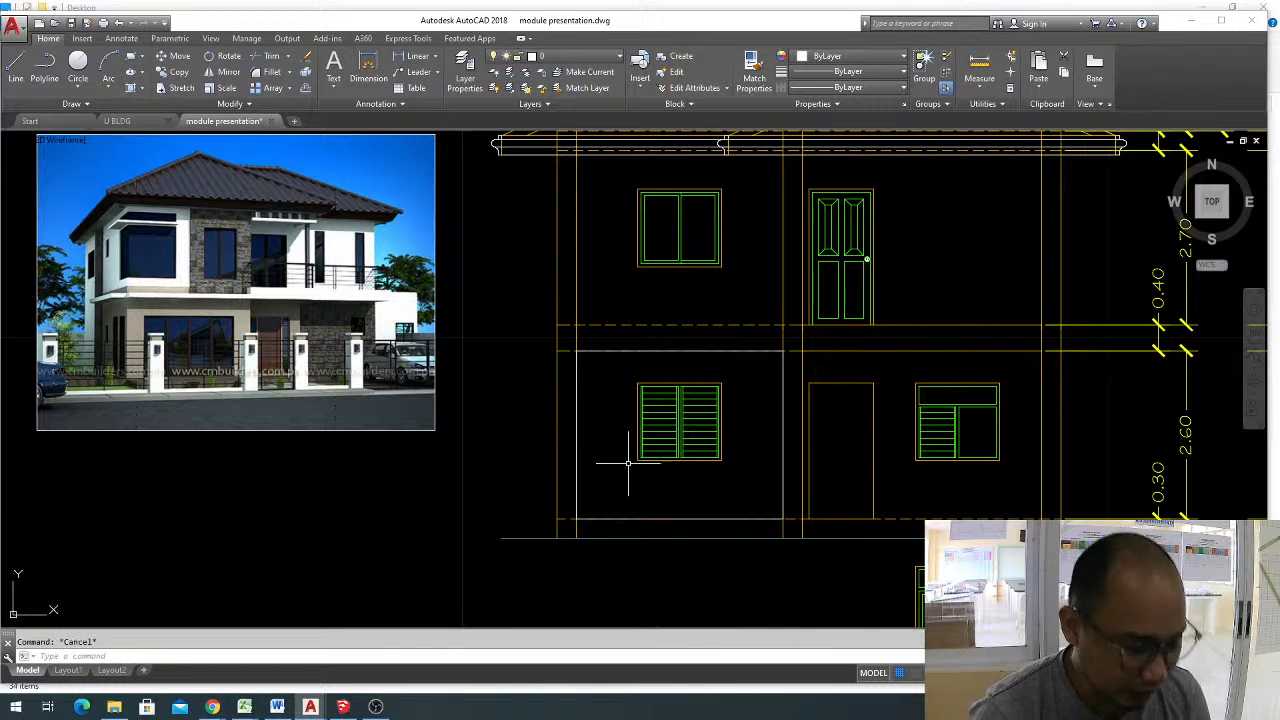
Hatch the outlined ground-floor wall area around the louvred window with the AR-PARQ1 pattern.
{"action": "type", "text": "h"}
{"action": "key", "text": "Return"}
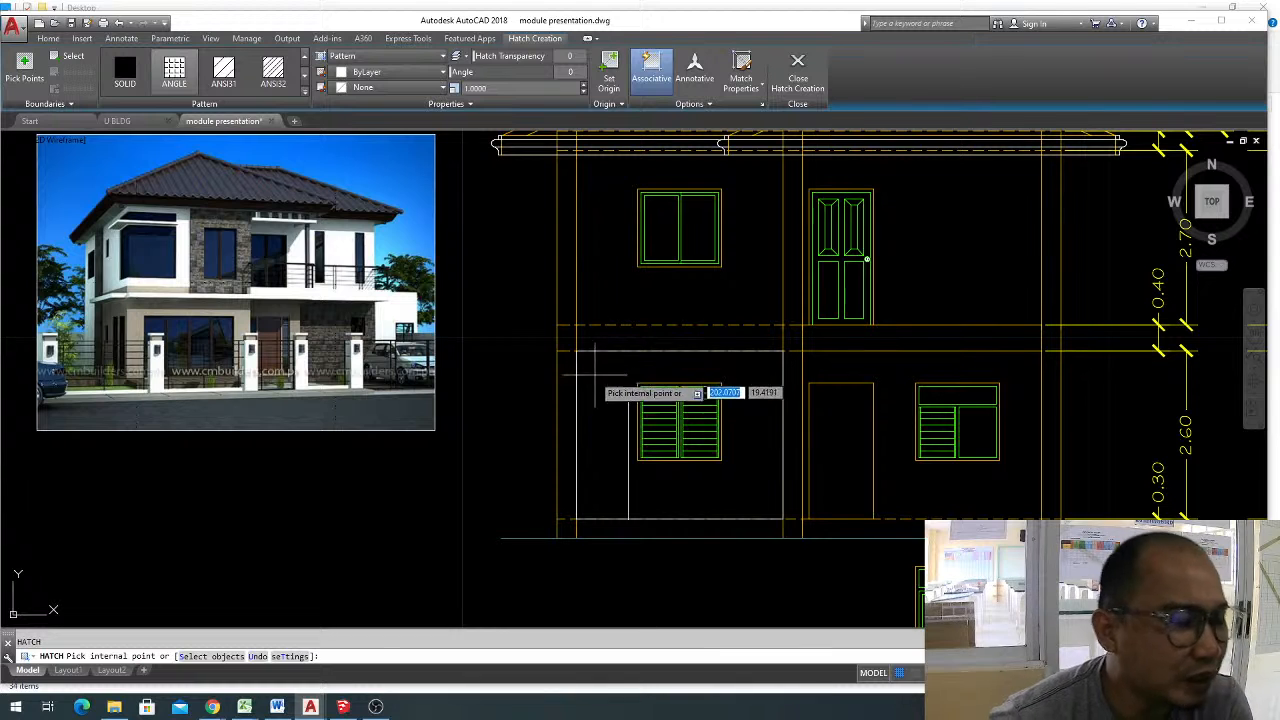
{"action": "left_click", "coordinate": [604, 378]}
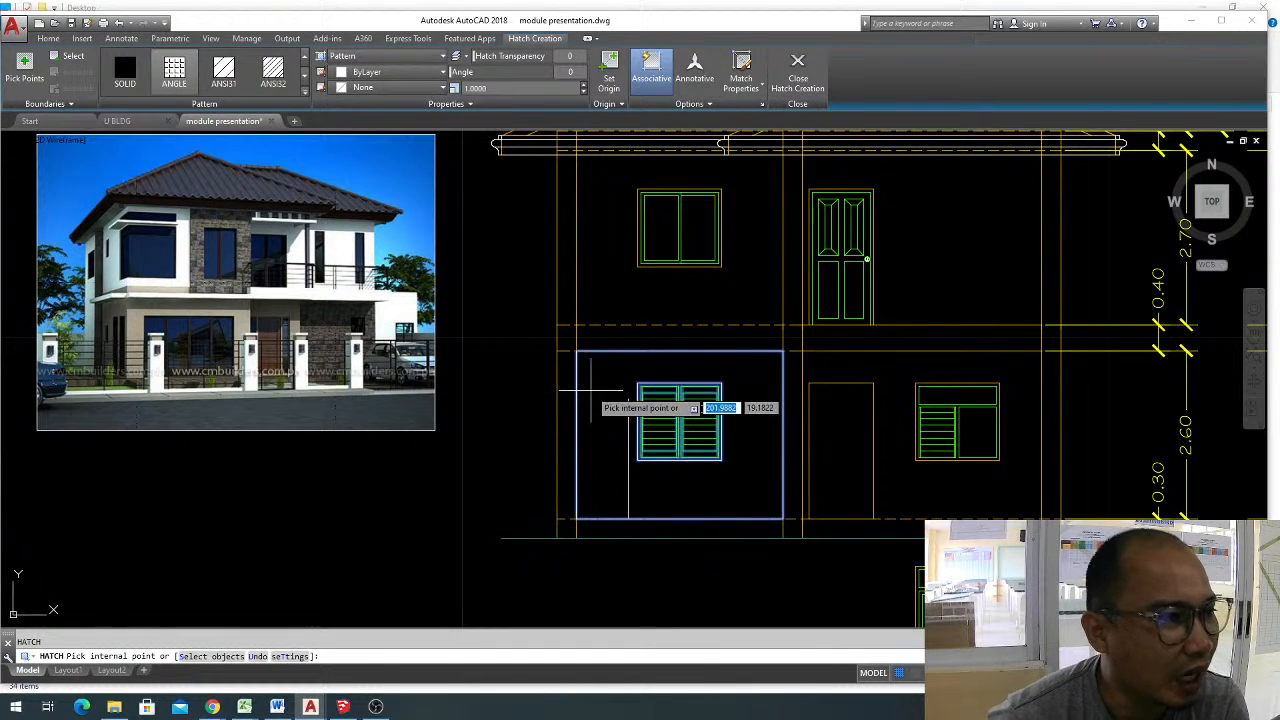
{"action": "left_click", "coordinate": [305, 90]}
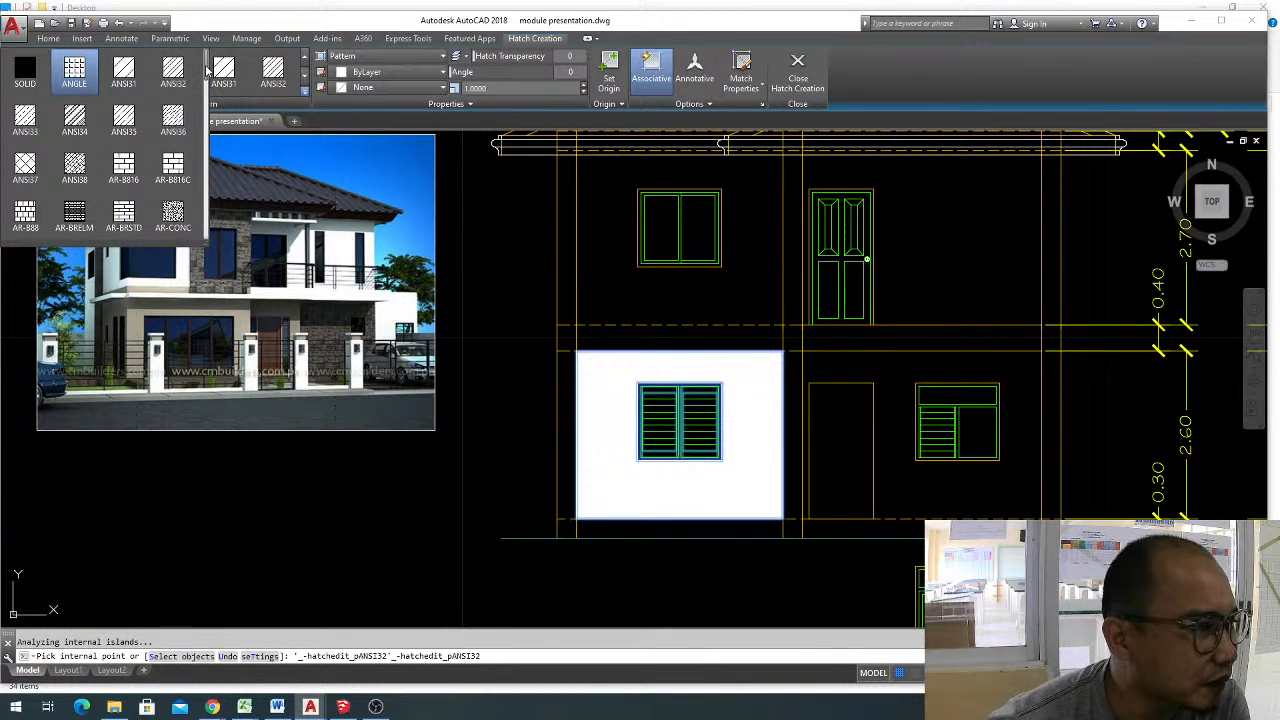
{"action": "scroll", "coordinate": [207, 72], "scroll_direction": "down", "scroll_amount": 1}
{"action": "scroll", "coordinate": [207, 76], "scroll_direction": "down", "scroll_amount": 1}
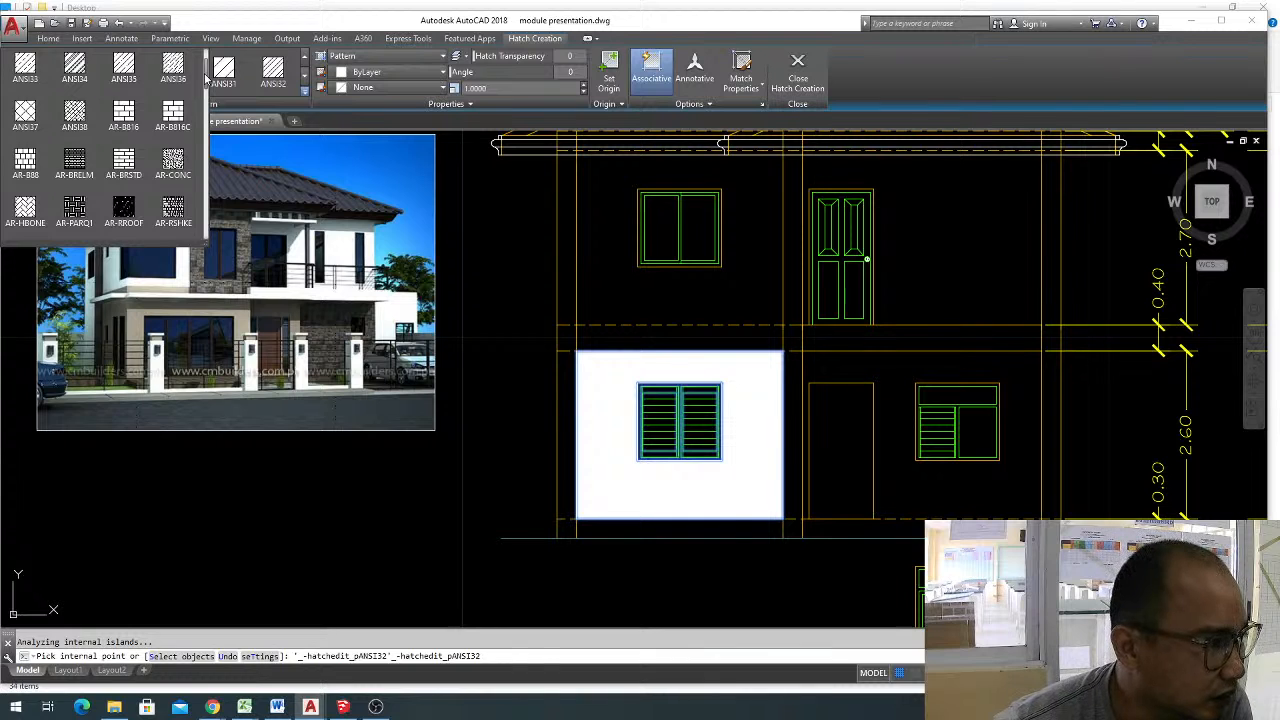
{"action": "scroll", "coordinate": [207, 80], "scroll_direction": "down", "scroll_amount": 1}
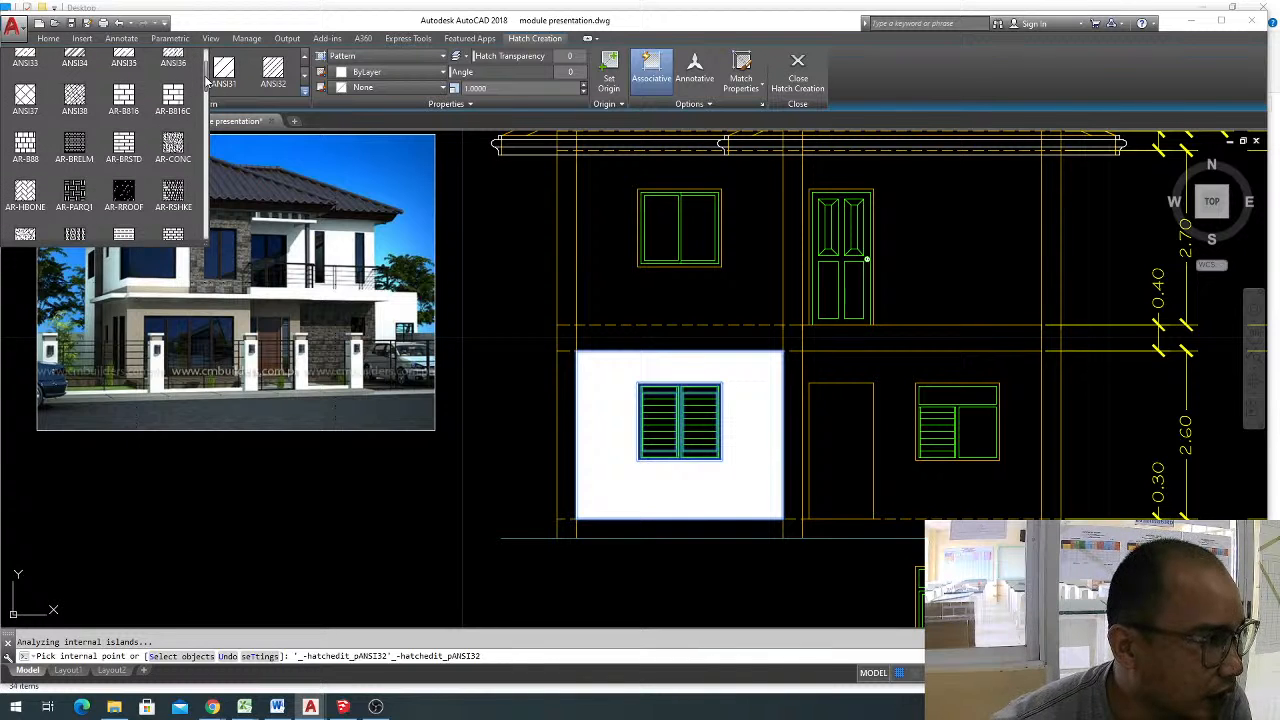
{"action": "scroll", "coordinate": [207, 84], "scroll_direction": "down", "scroll_amount": 4}
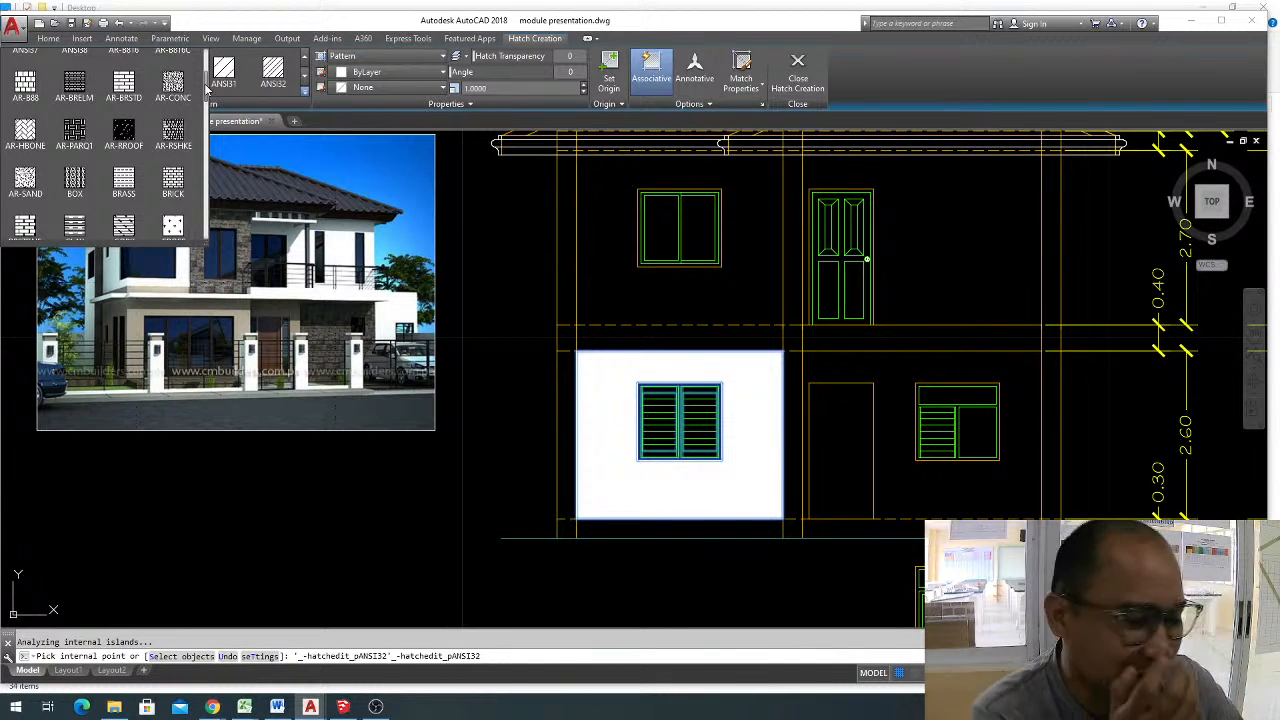
{"action": "left_click", "coordinate": [75, 131]}
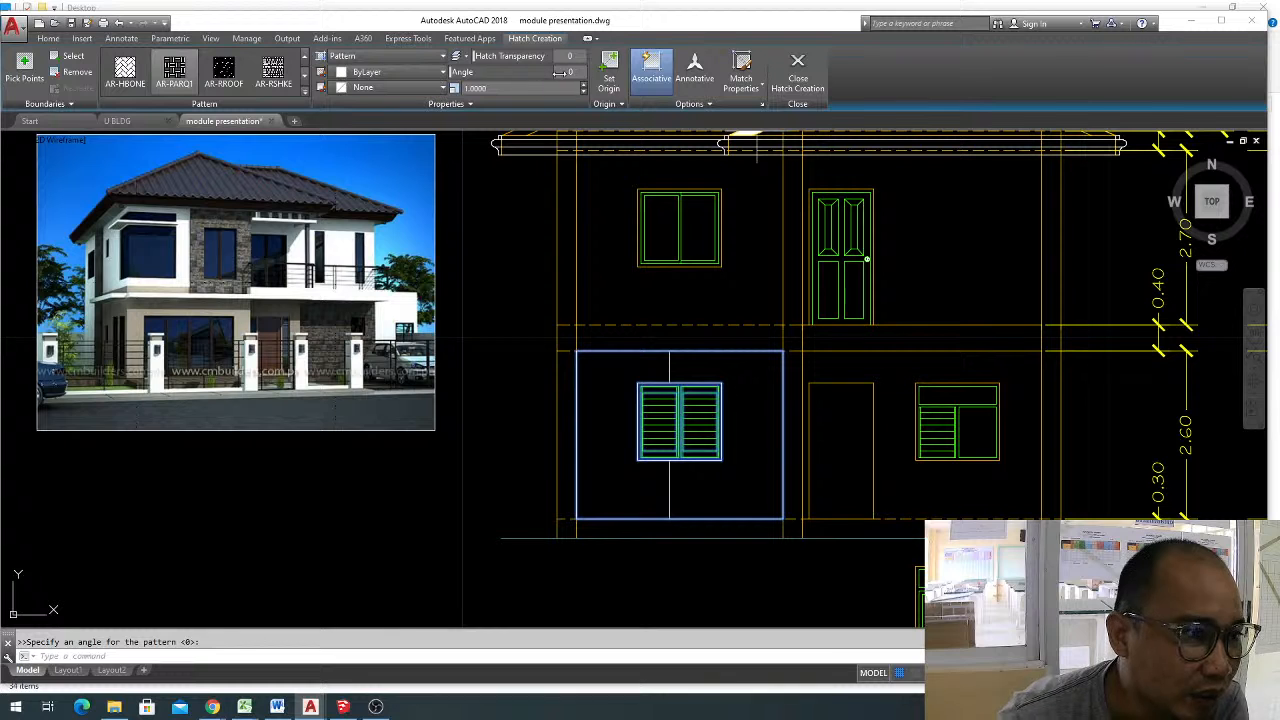
Try AR-PARQ1 hatch scales of 0.025 and 0.0063, settle on 0.0013, and finish the wall hatch.
{"action": "left_click", "coordinate": [512, 88]}
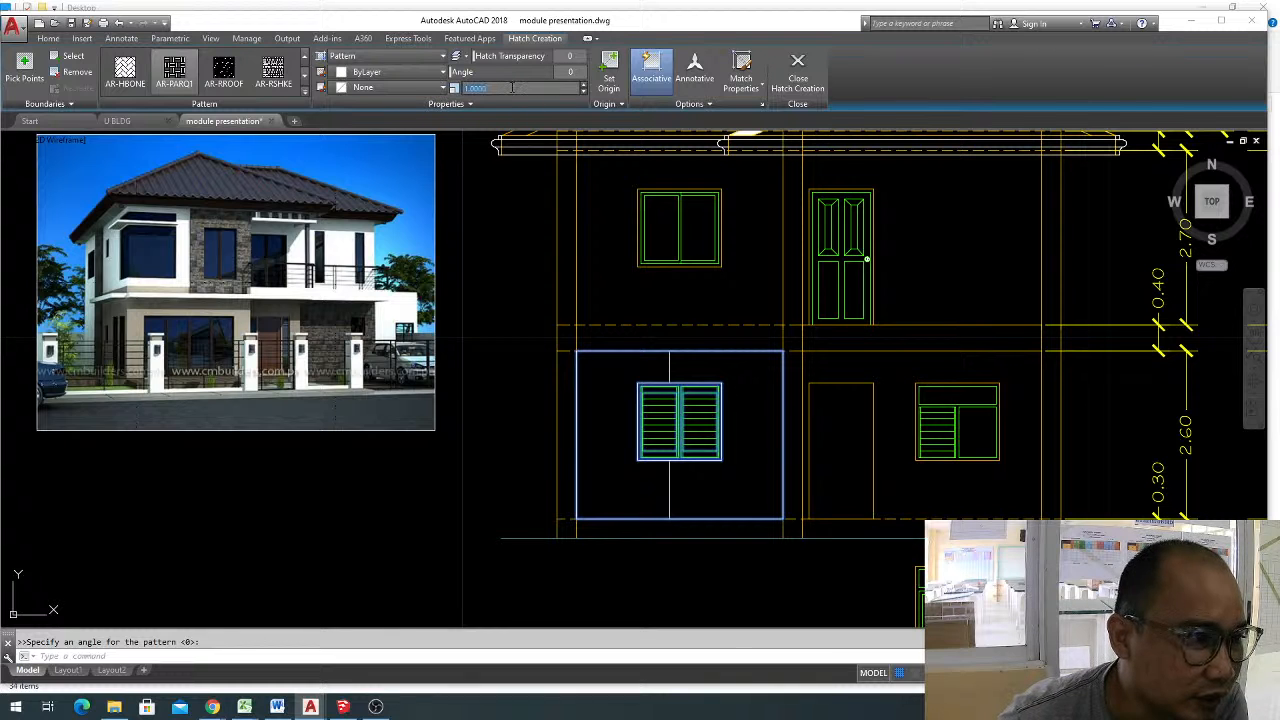
{"action": "key", "text": "BackSpace"}
{"action": "type", "text": ".02"}
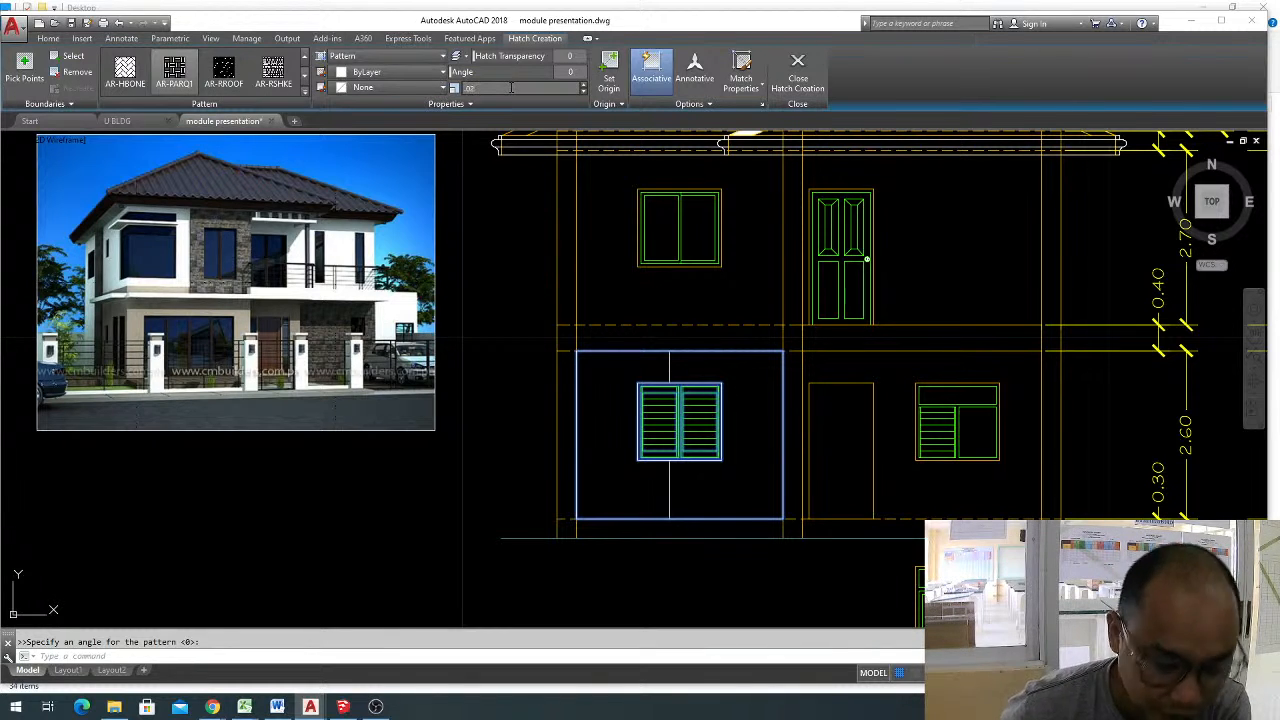
{"action": "type", "text": "5"}
{"action": "key", "text": "Return"}
{"action": "left_click", "coordinate": [511, 88]}
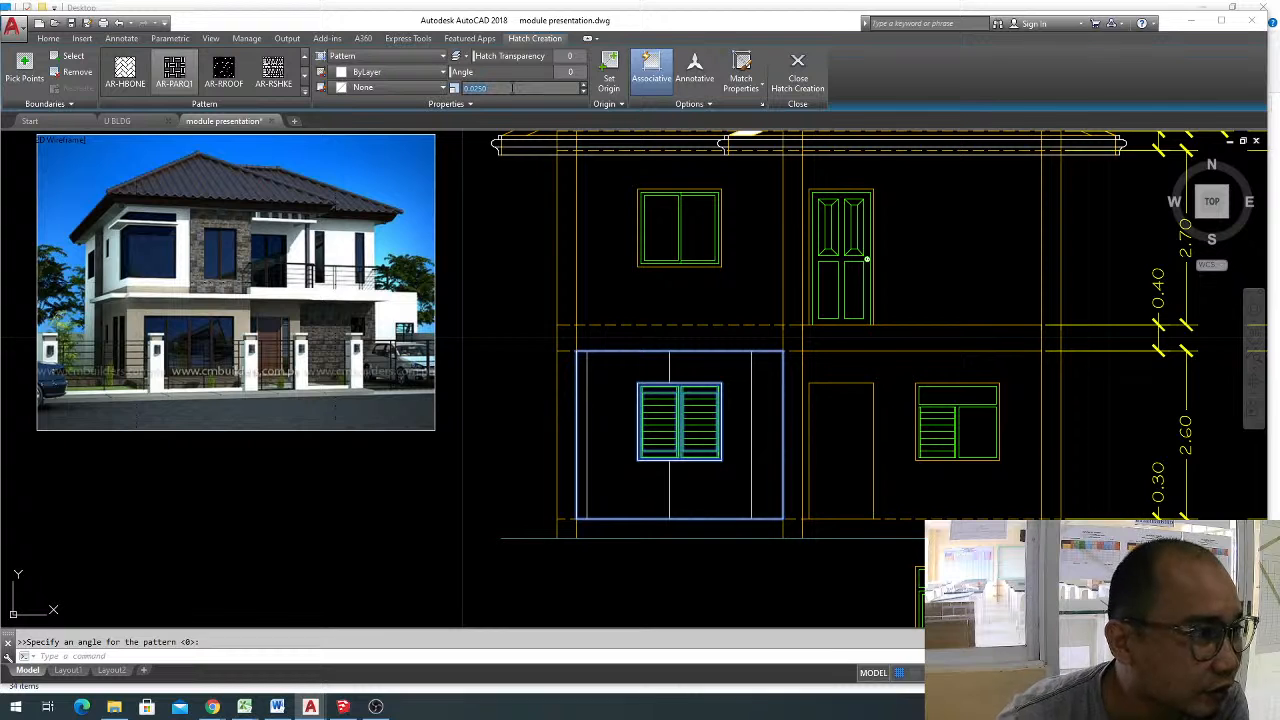
{"action": "type", "text": ".0063"}
{"action": "key", "text": "Return"}
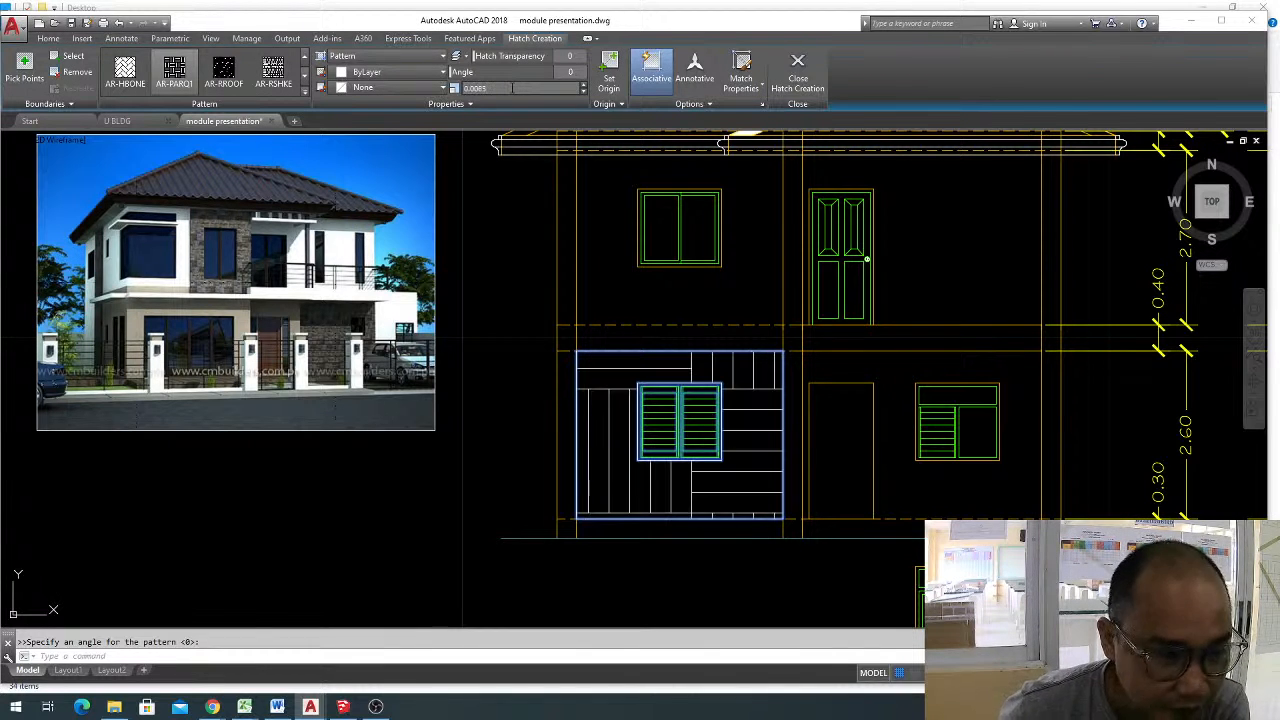
{"action": "left_click", "coordinate": [512, 88]}
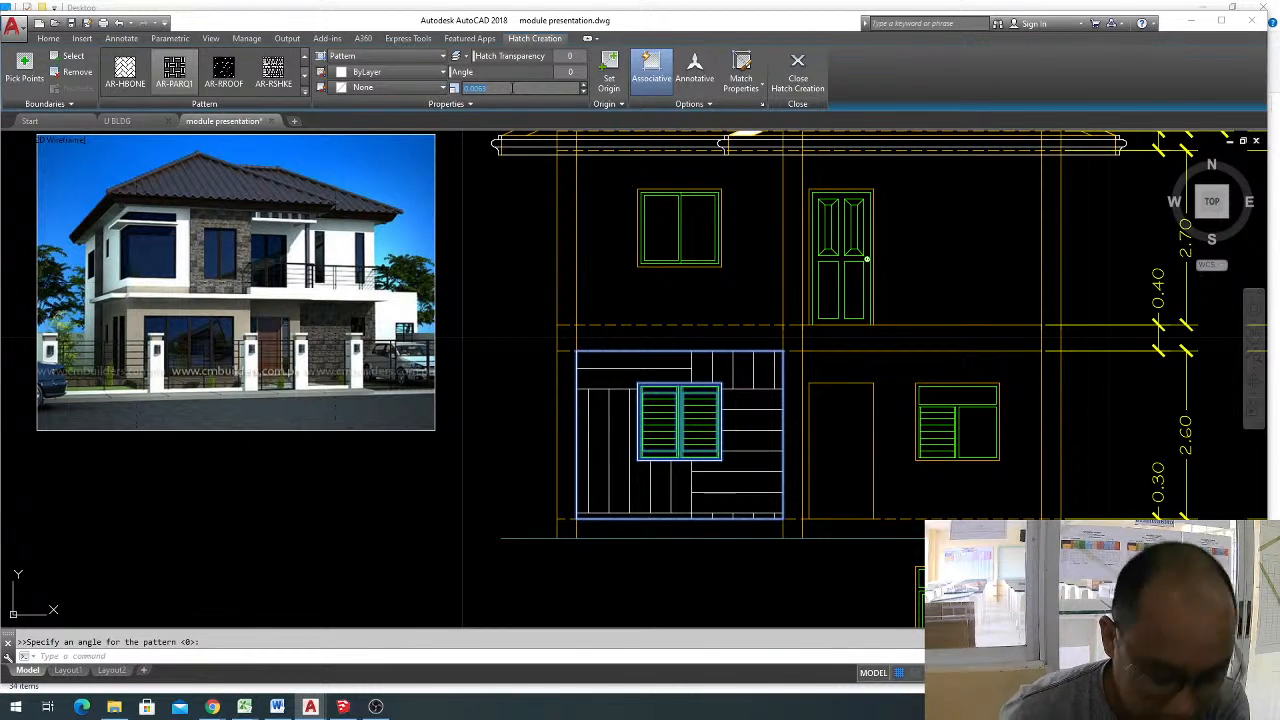
{"action": "key", "text": "BackSpace"}
{"action": "type", "text": ".0013"}
{"action": "key", "text": "Return"}
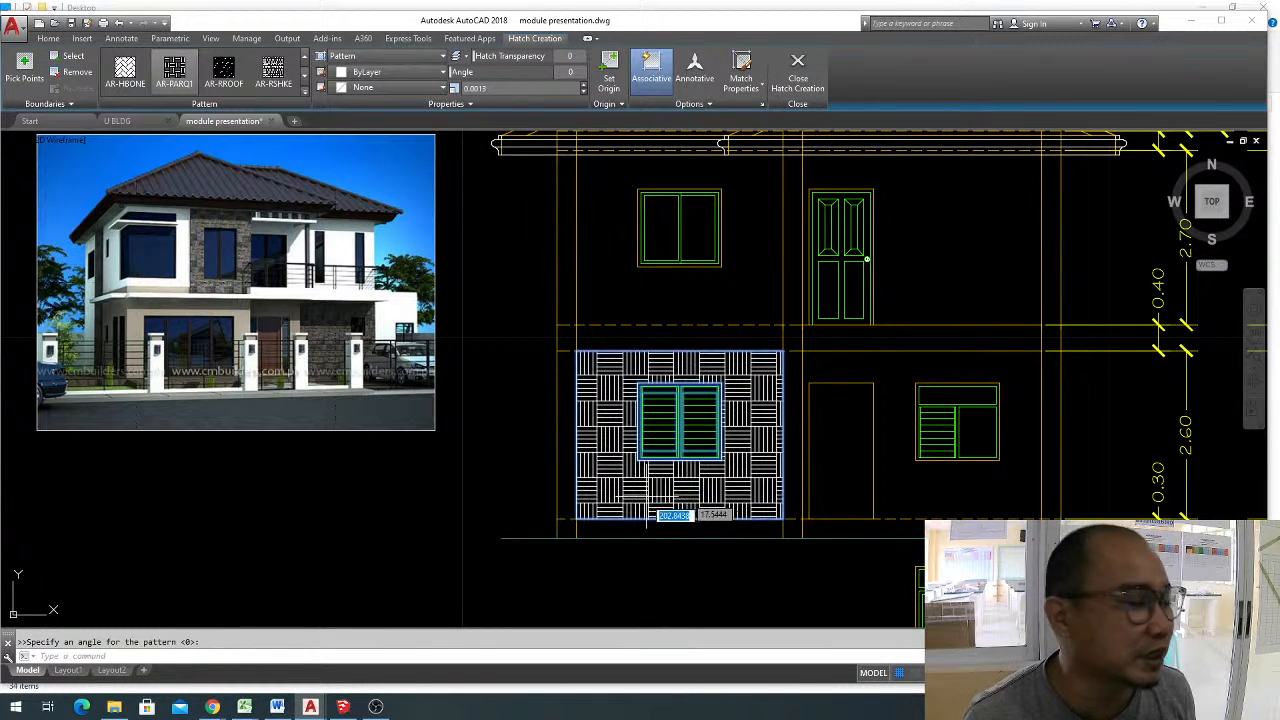
{"action": "key", "text": "Return"}
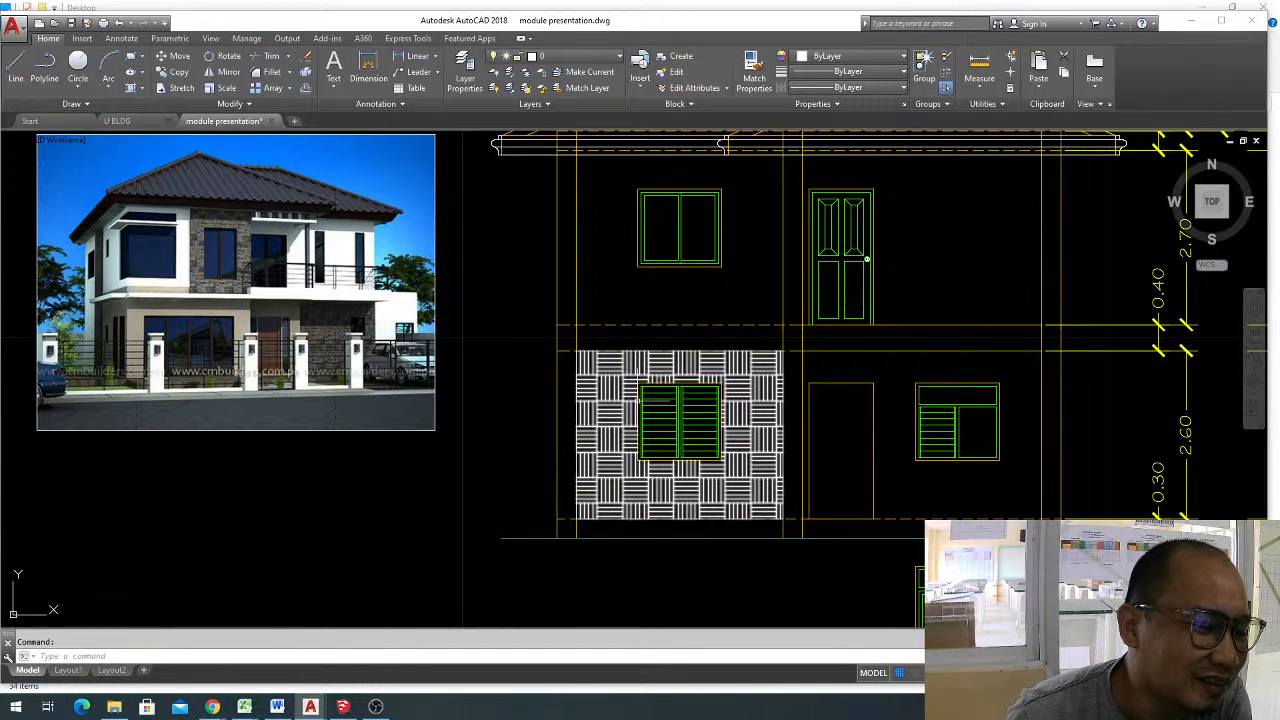
Delete the parquet hatch and apply a new hatch with the BRSTONE pattern to the same wall area around the window.
{"action": "left_click", "coordinate": [602, 370]}
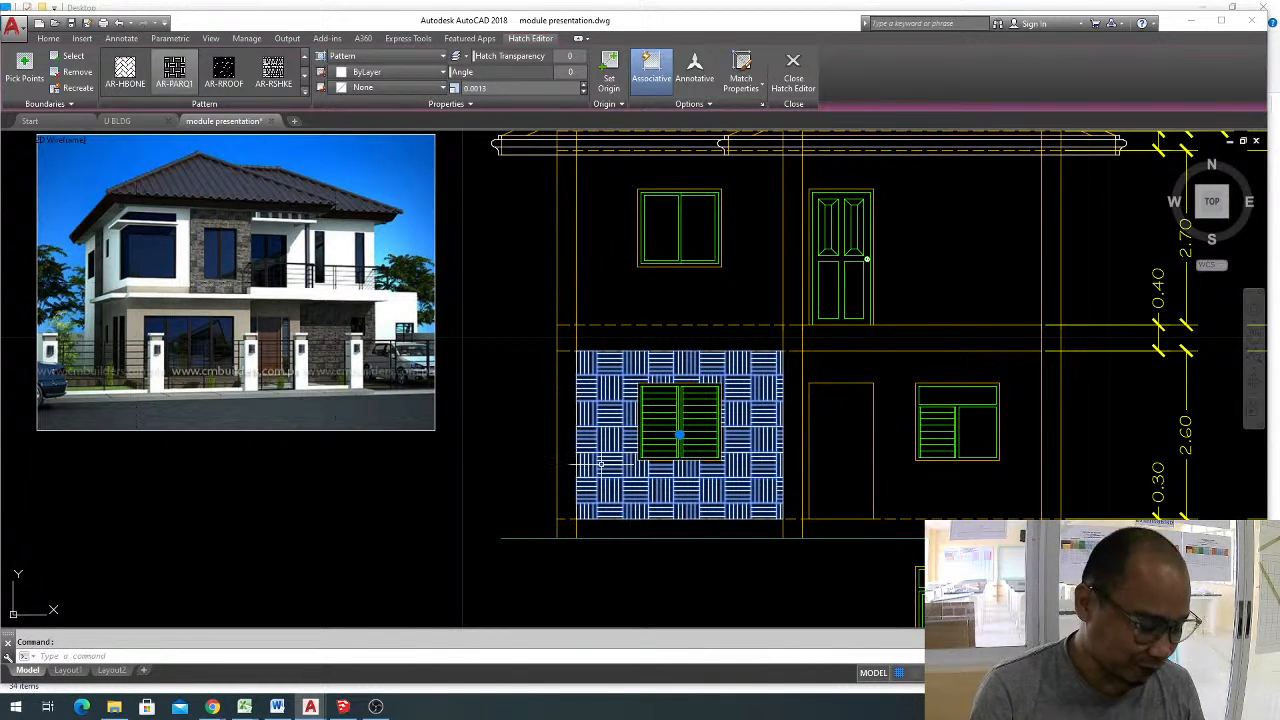
{"action": "key", "text": "Delete"}
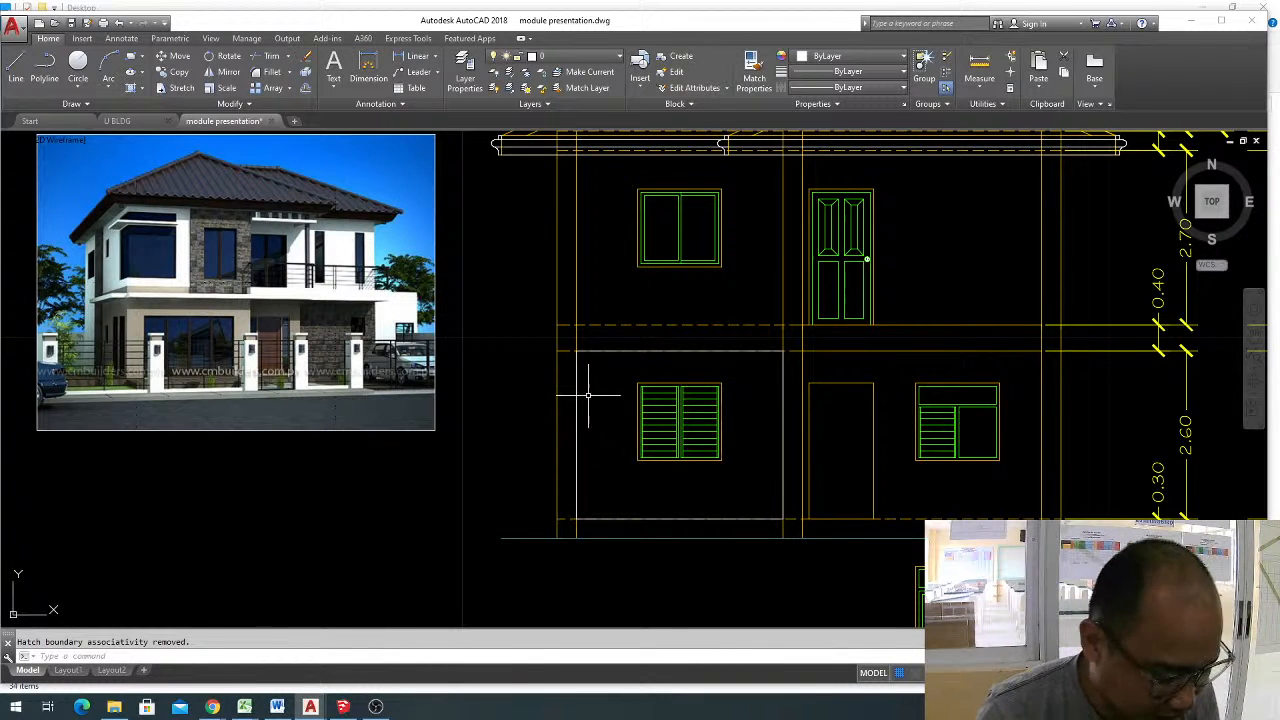
{"action": "type", "text": "h"}
{"action": "key", "text": "Return"}
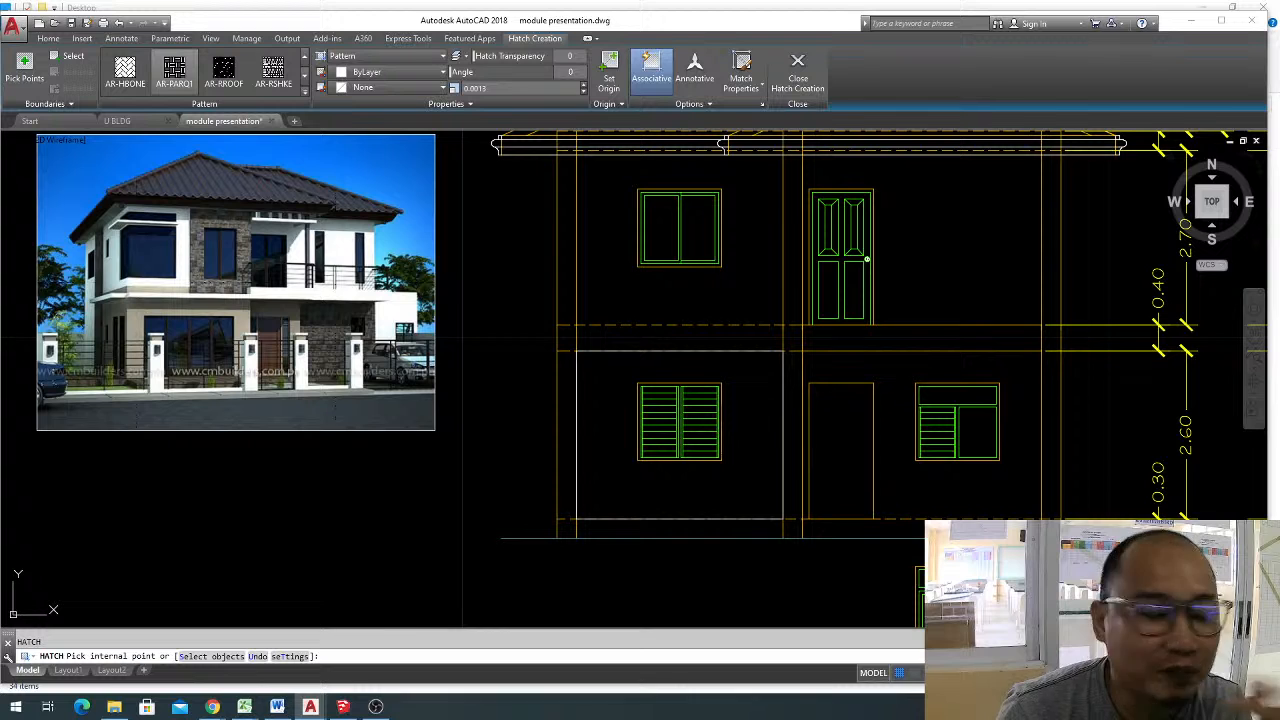
{"action": "left_click", "coordinate": [305, 90]}
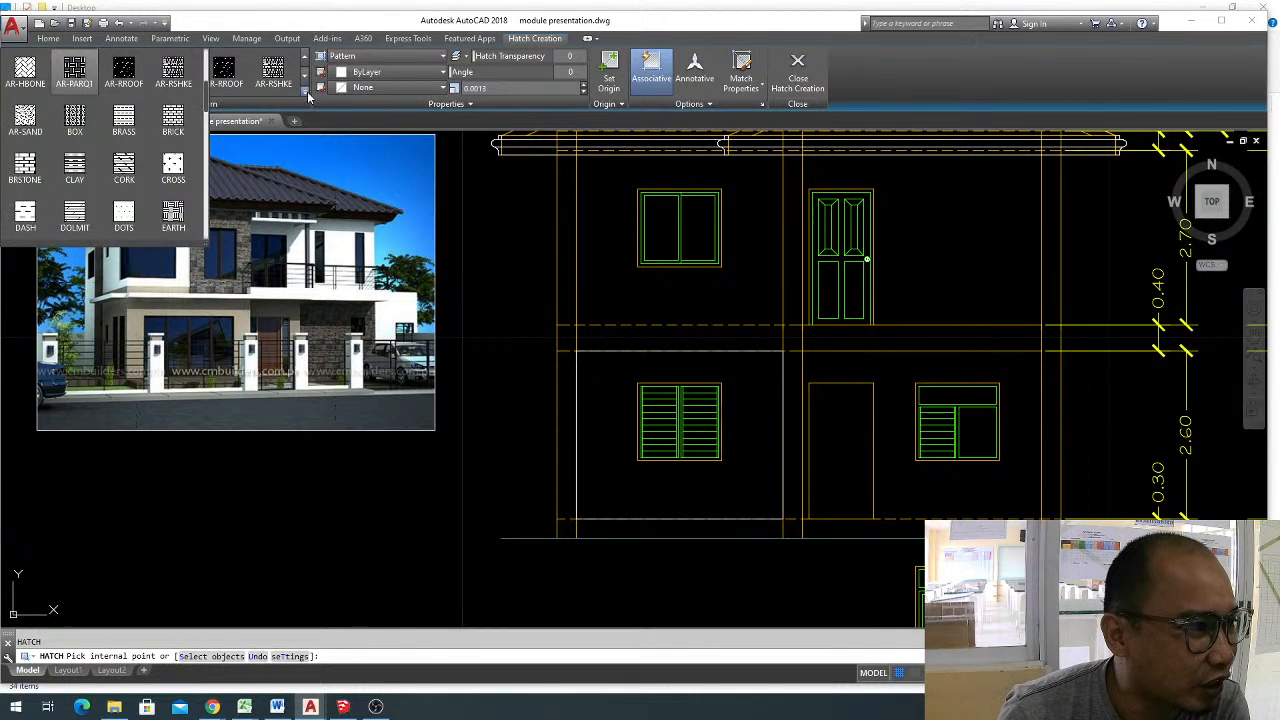
{"action": "left_click", "coordinate": [30, 165]}
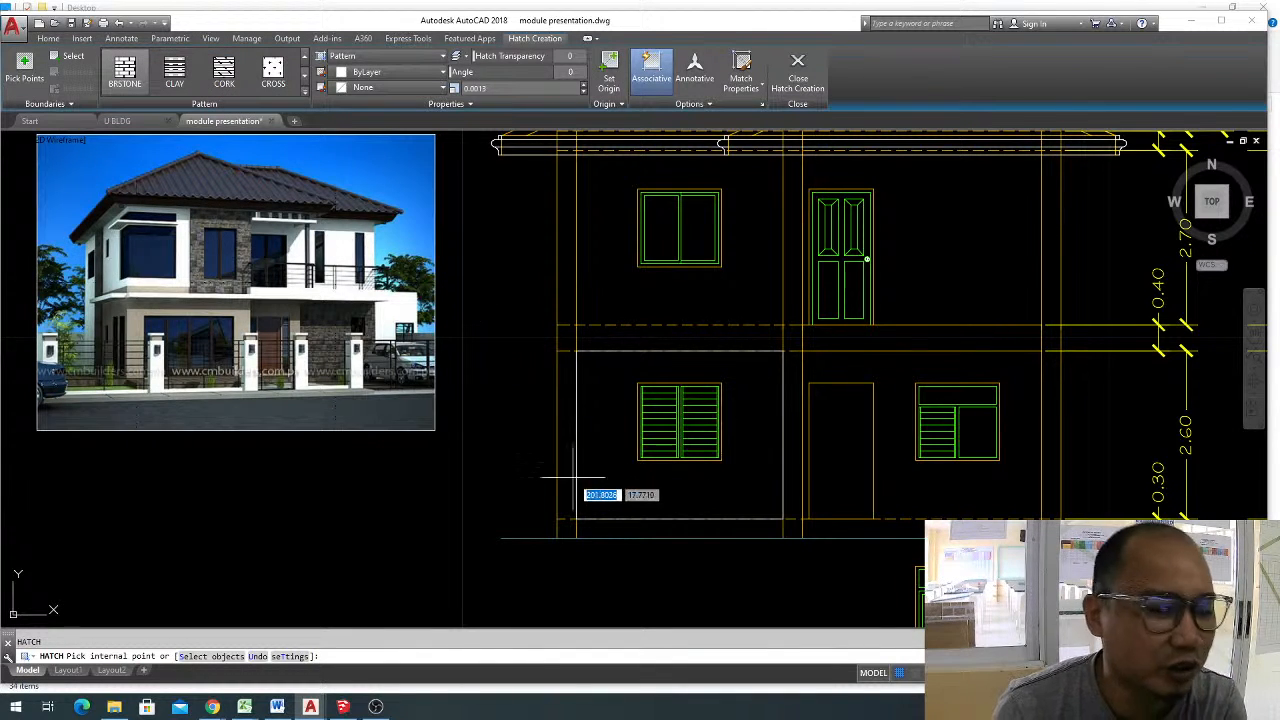
{"action": "left_click", "coordinate": [615, 478]}
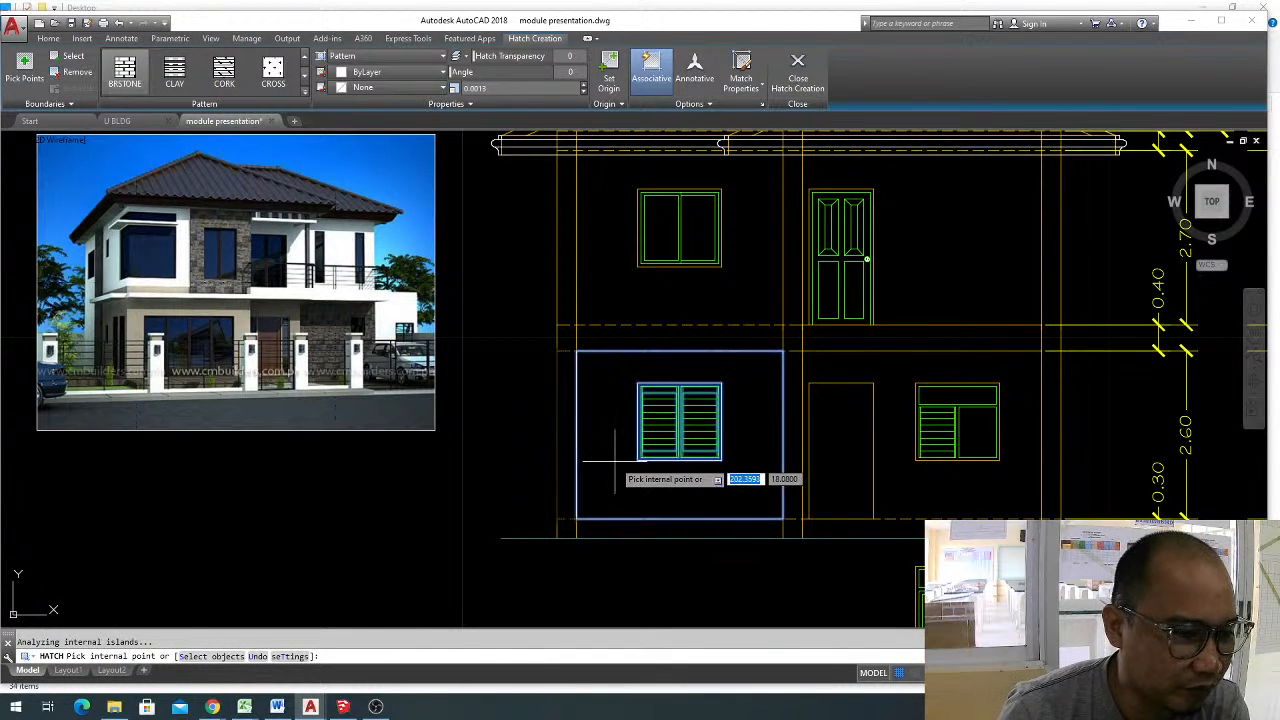
Try scales of 1, 10 and 20 for the BRSTONE wall hatch.
{"action": "left_click", "coordinate": [492, 88]}
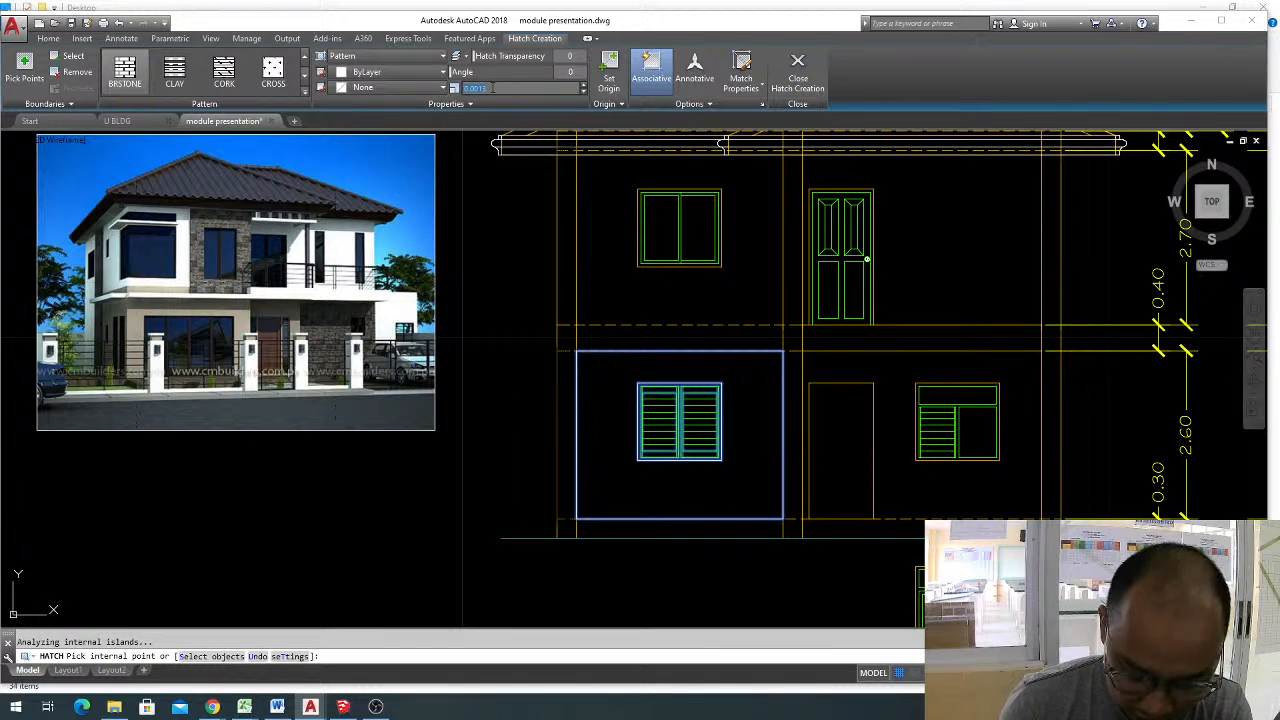
{"action": "type", "text": "1"}
{"action": "key", "text": "Return"}
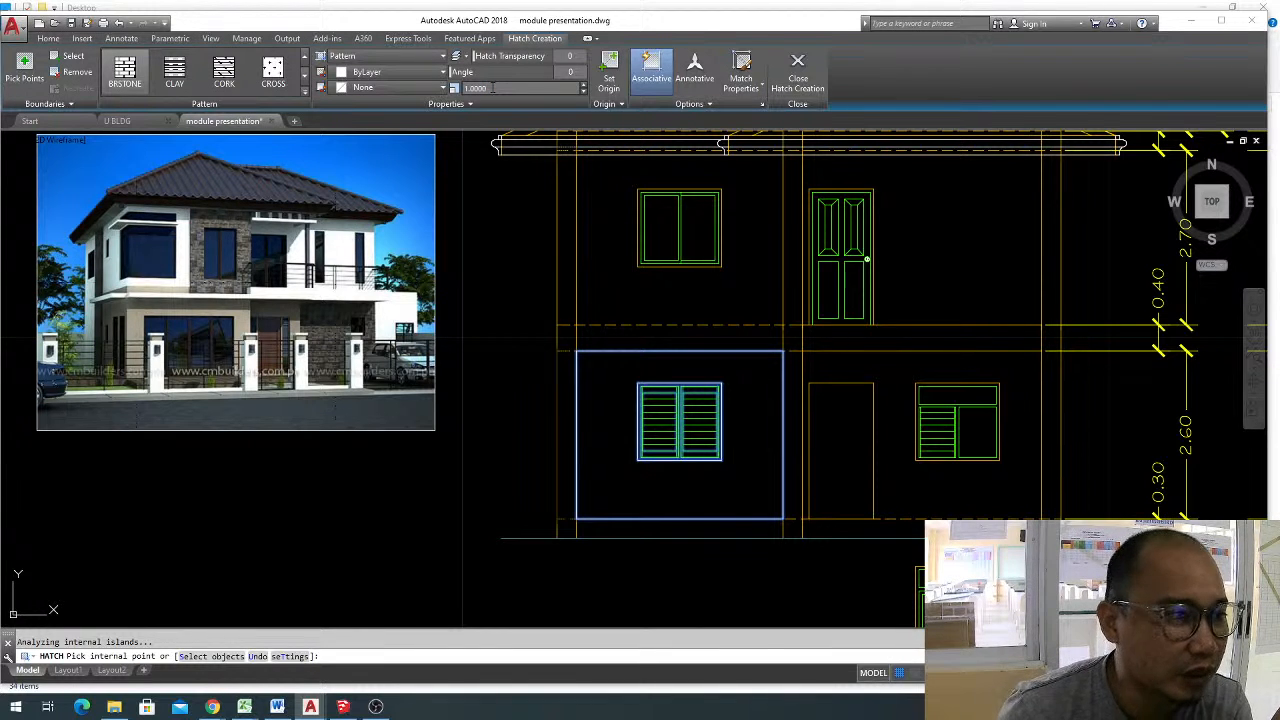
{"action": "left_click", "coordinate": [631, 478]}
{"action": "left_click", "coordinate": [496, 90]}
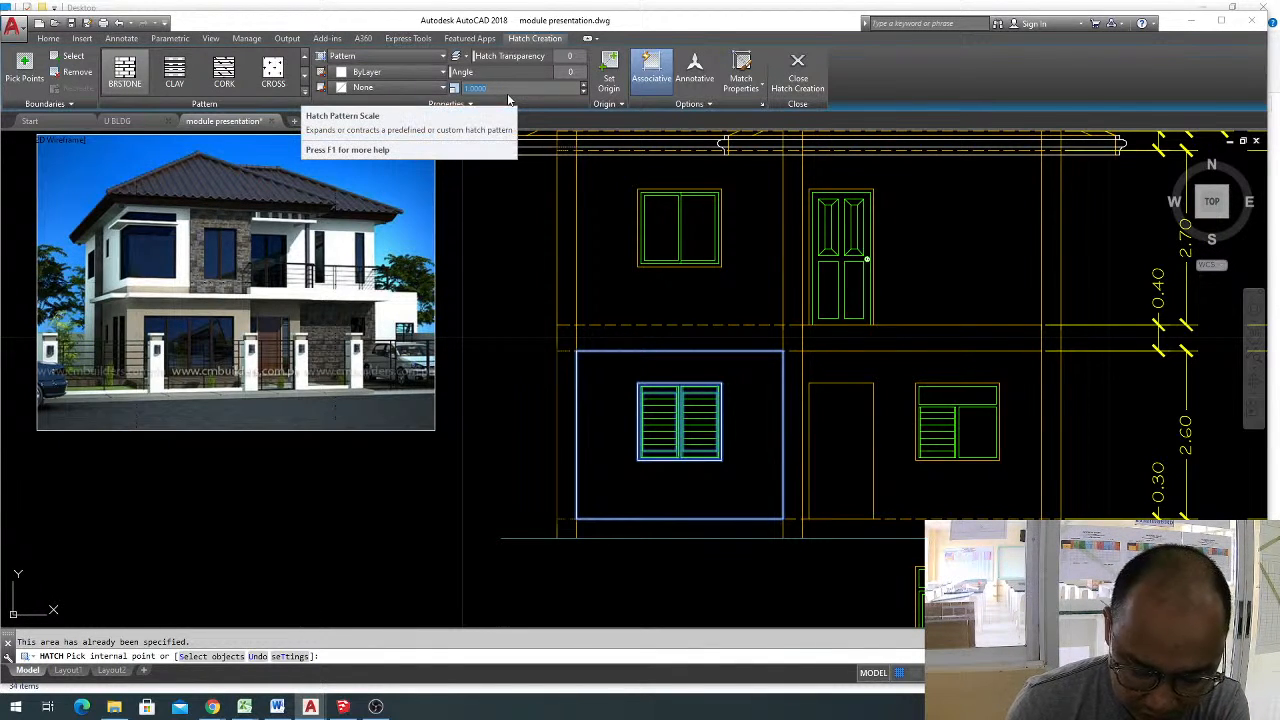
{"action": "type", "text": "10"}
{"action": "key", "text": "Return"}
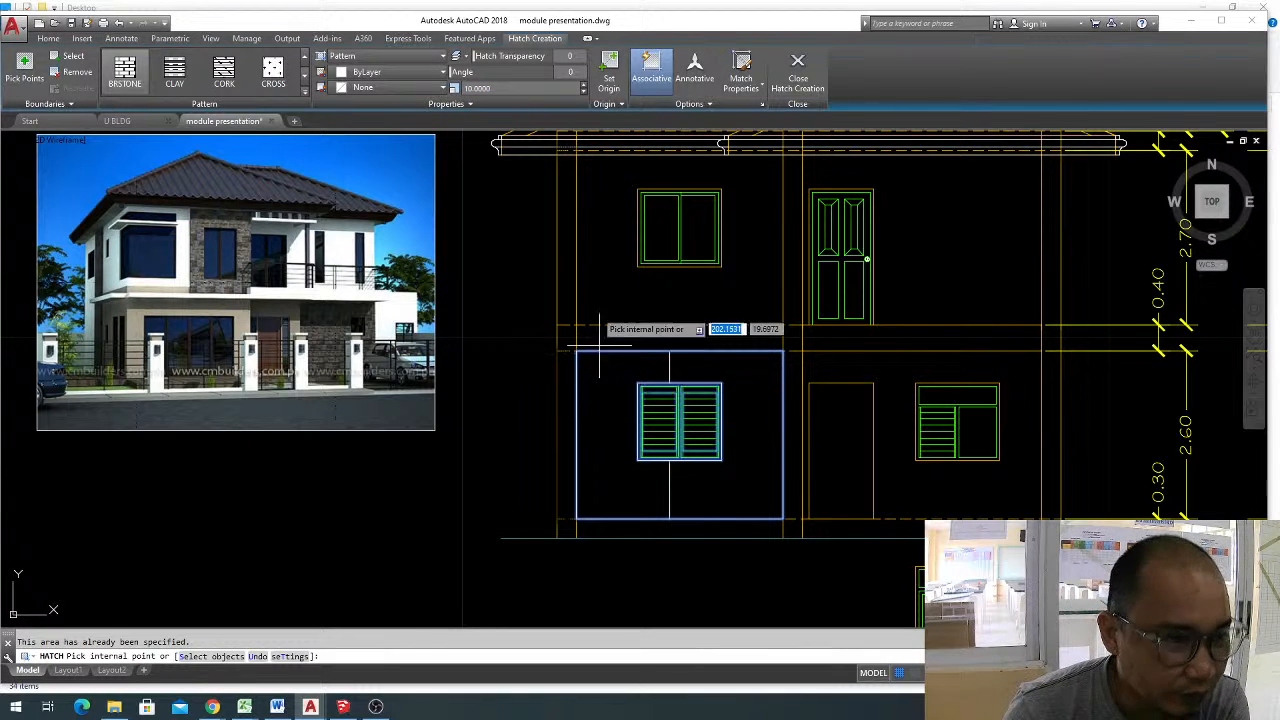
{"action": "left_click", "coordinate": [508, 88]}
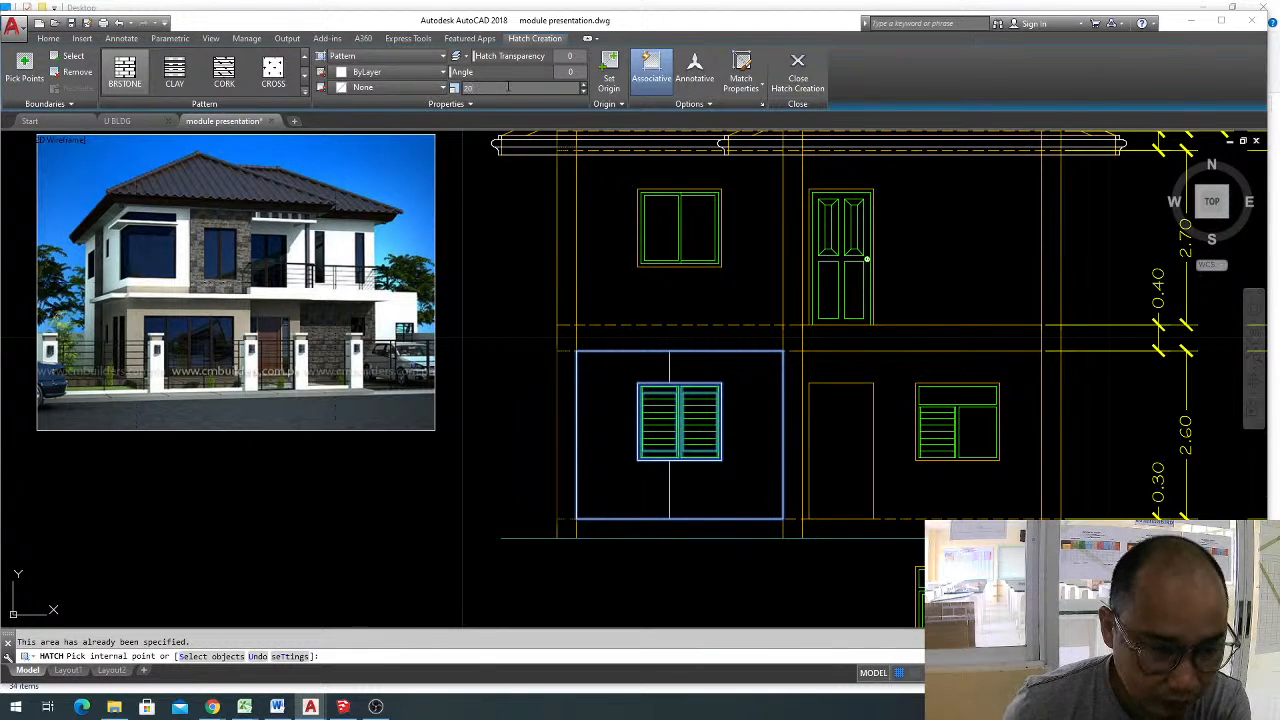
{"action": "type", "text": "20"}
{"action": "key", "text": "Return"}
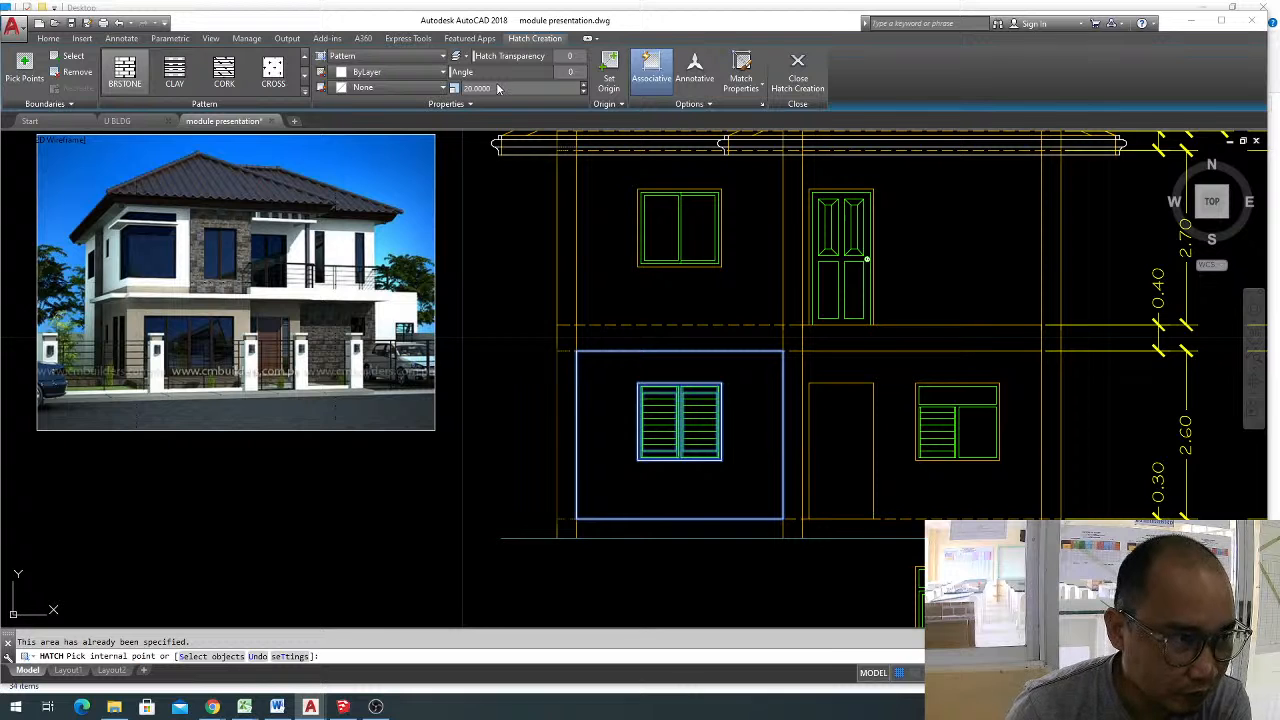
Set the BRSTONE wall hatch's scale to 0.01.
{"action": "left_click", "coordinate": [496, 88]}
{"action": "type", "text": ".01"}
{"action": "key", "text": "Return"}
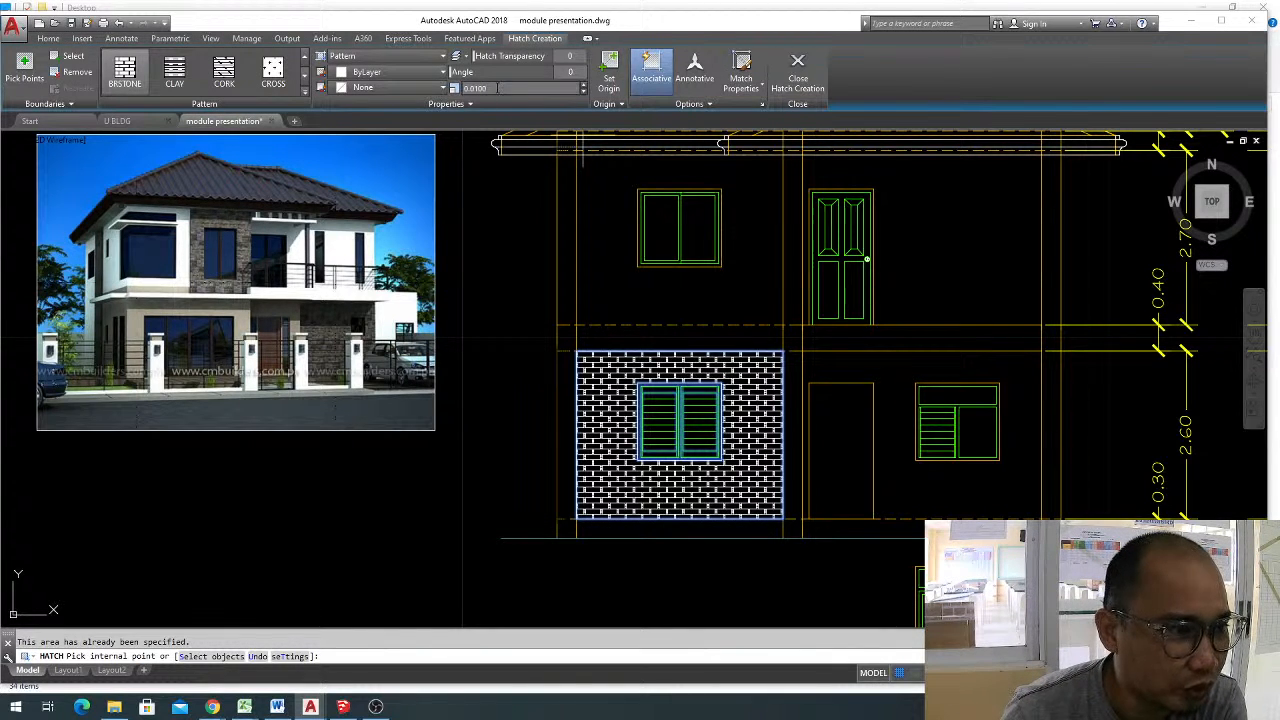
Try a scale of 0.025 for the BRSTONE wall hatch, settle on 0.02, and finish the hatch.
{"action": "left_click", "coordinate": [503, 89]}
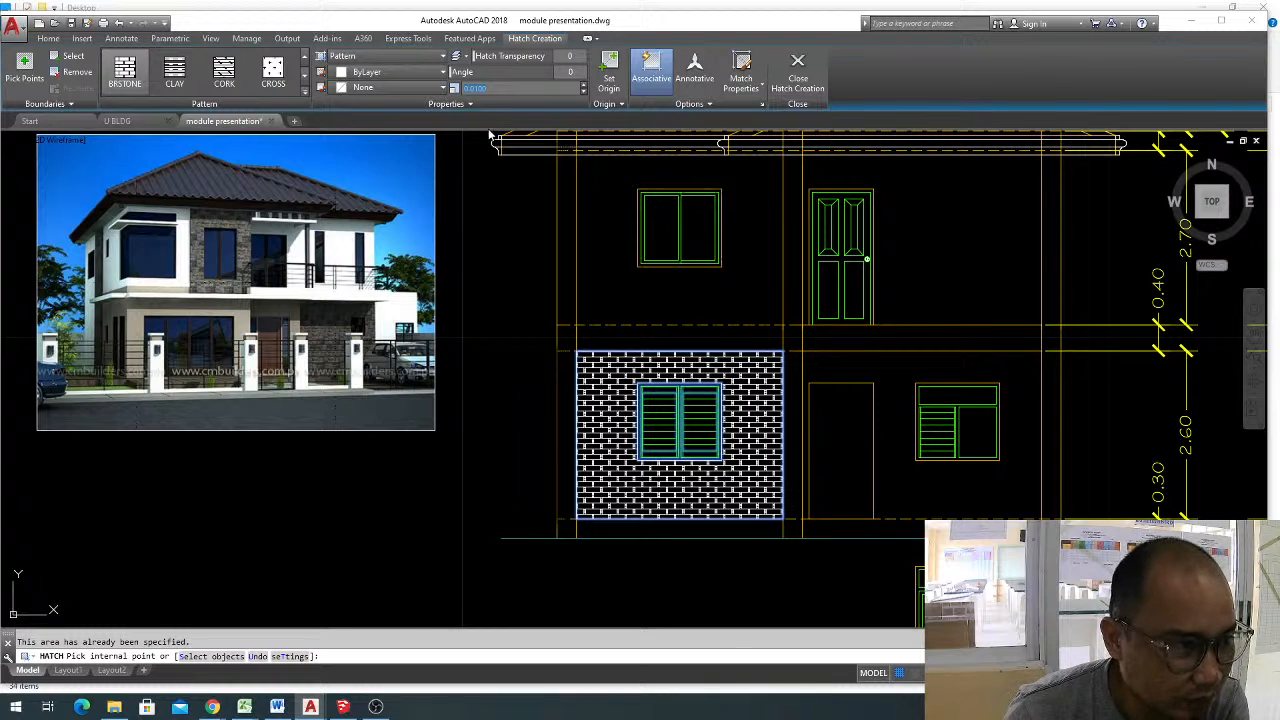
{"action": "type", "text": "0.025"}
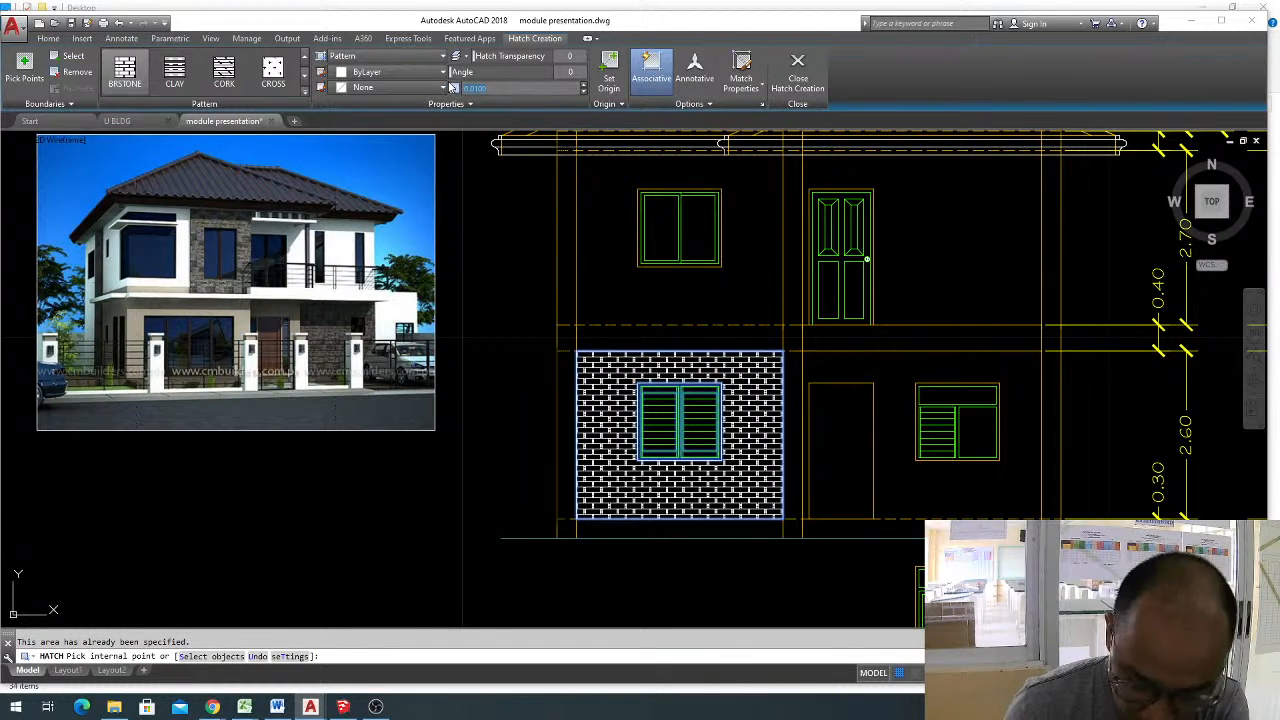
{"action": "key", "text": "Return"}
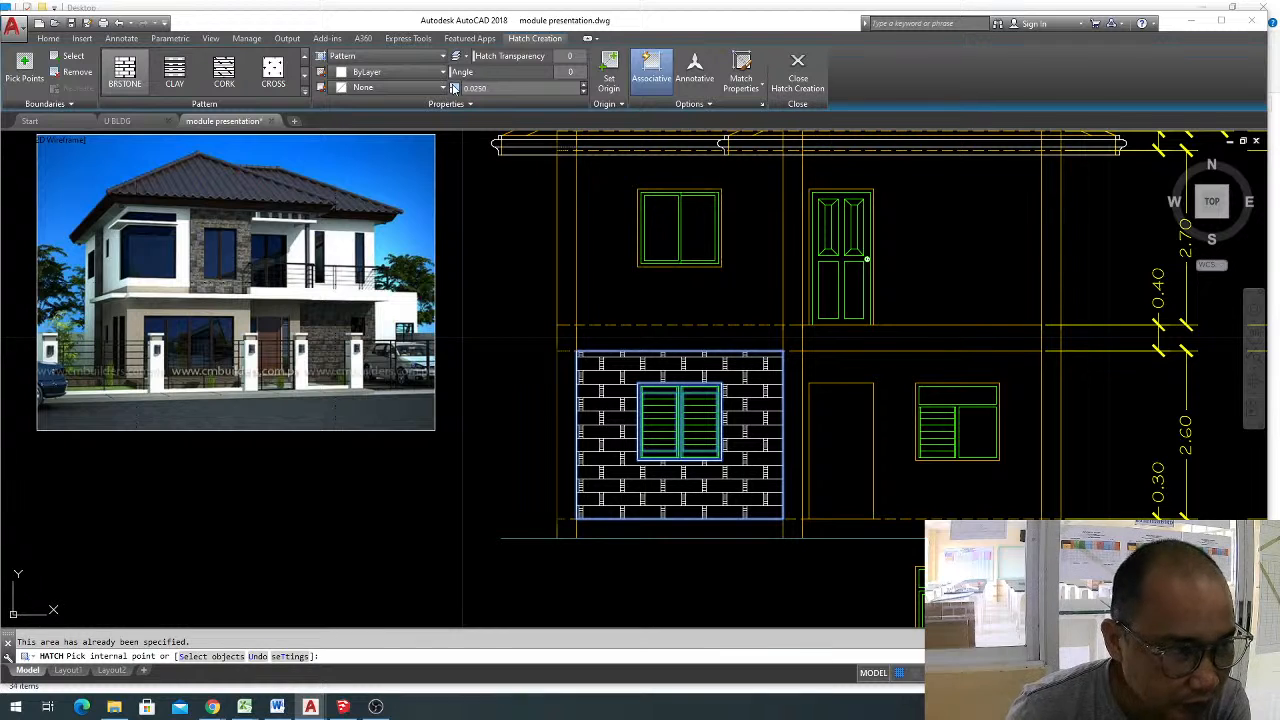
{"action": "left_click", "coordinate": [500, 88]}
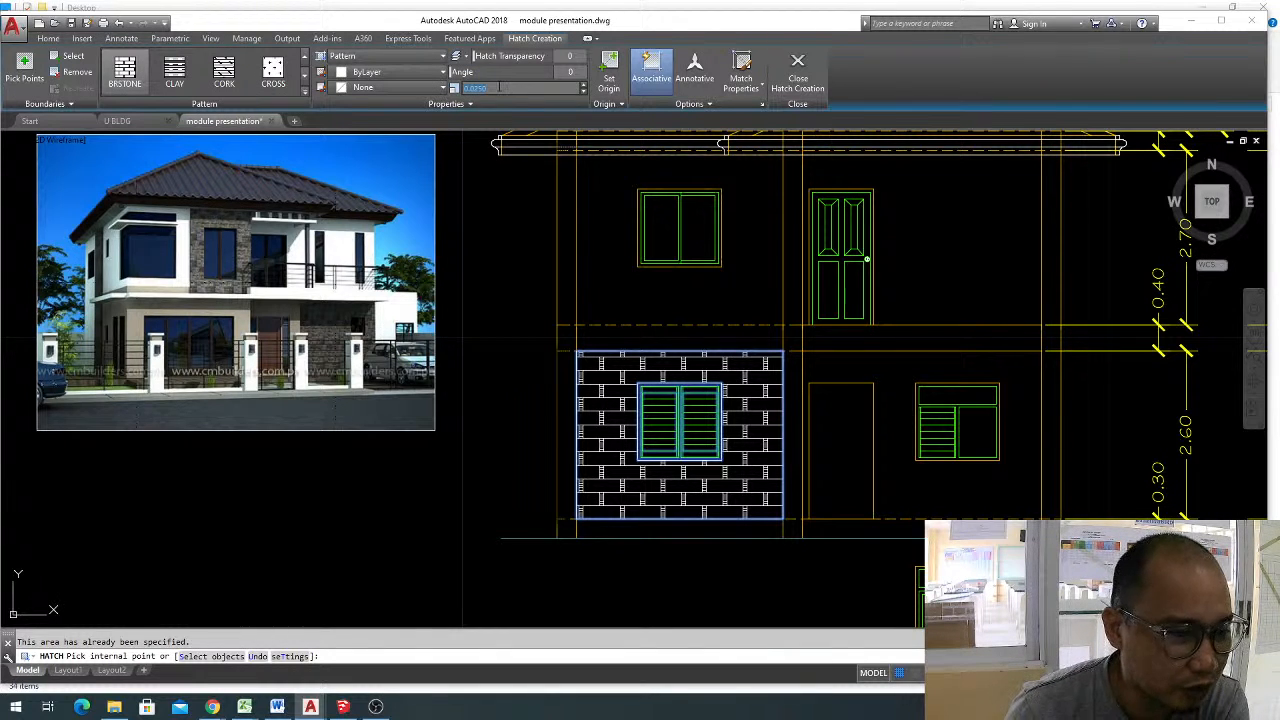
{"action": "type", "text": "."}
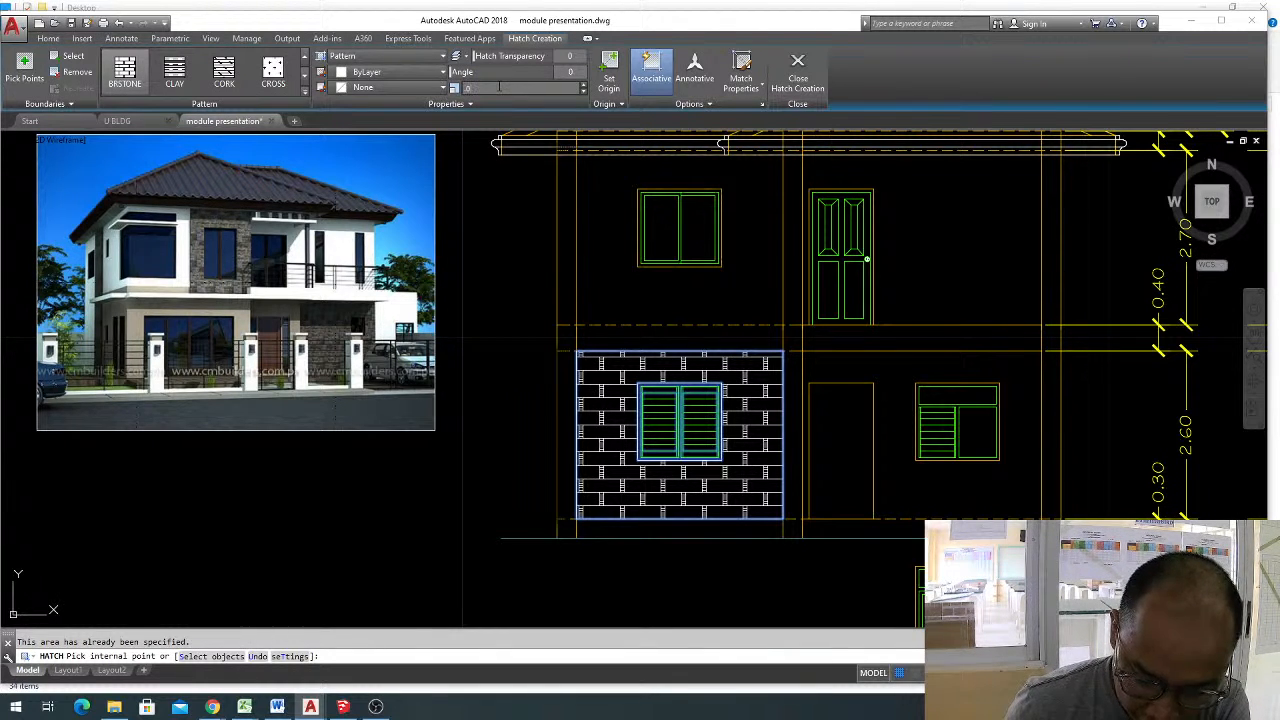
{"action": "type", "text": "02"}
{"action": "key", "text": "Return"}
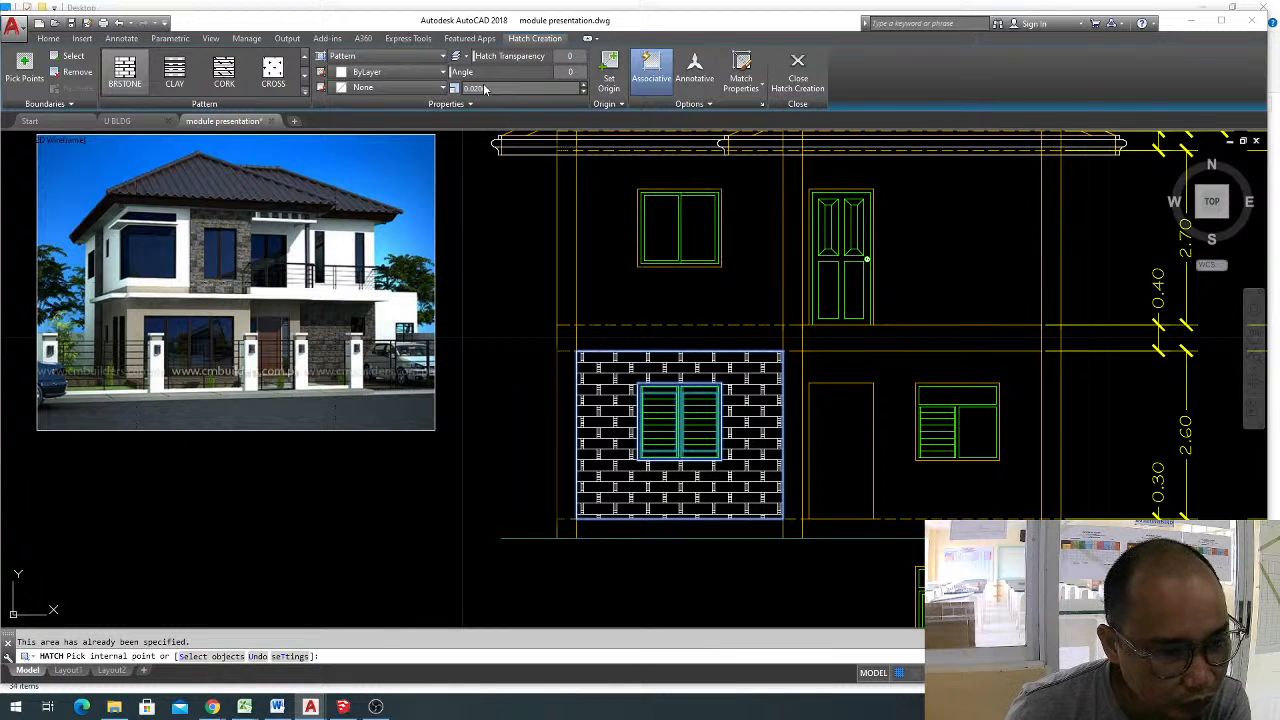
{"action": "key", "text": "Return"}
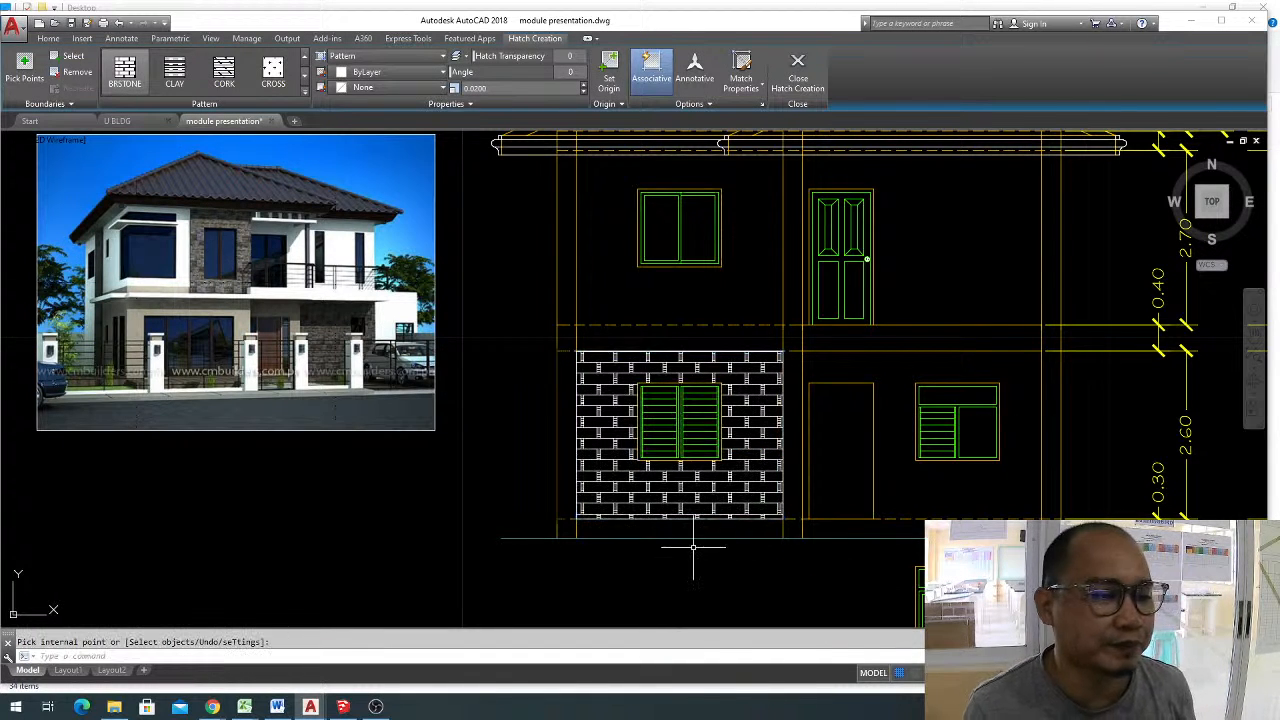
{"action": "left_click", "coordinate": [736, 441]}
{"action": "left_click", "coordinate": [735, 415]}
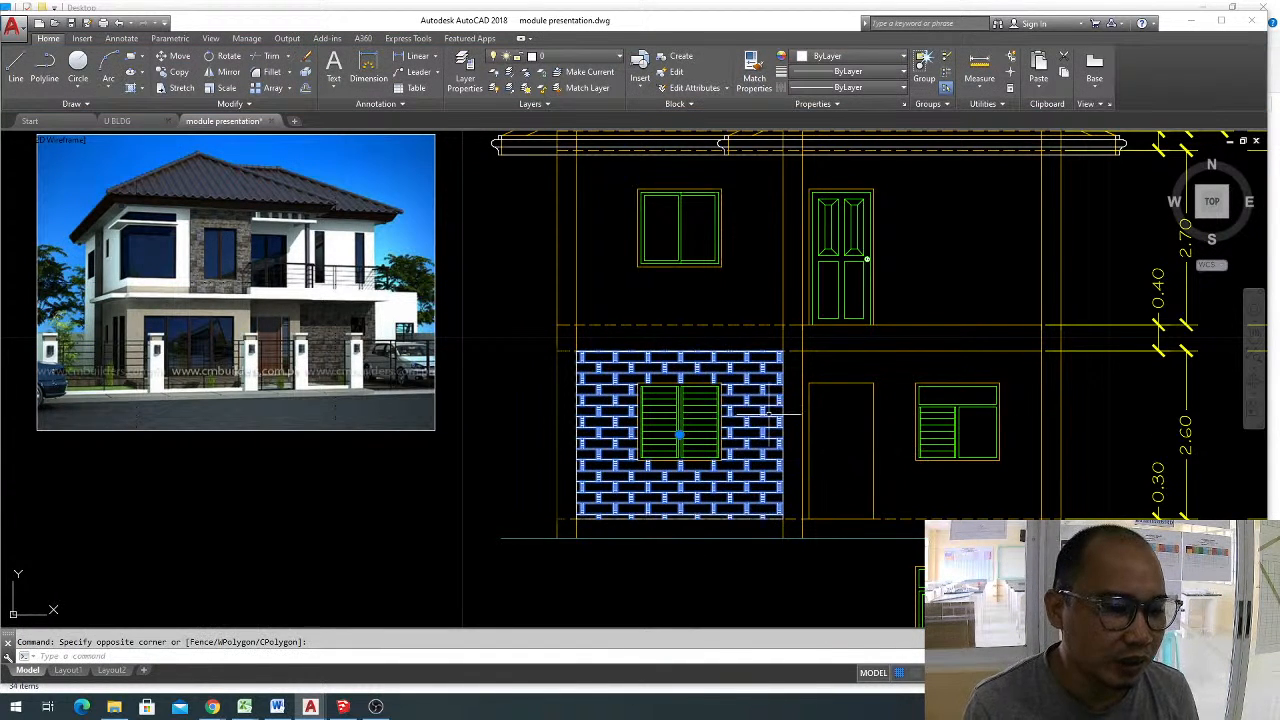
{"action": "key", "text": "Escape"}
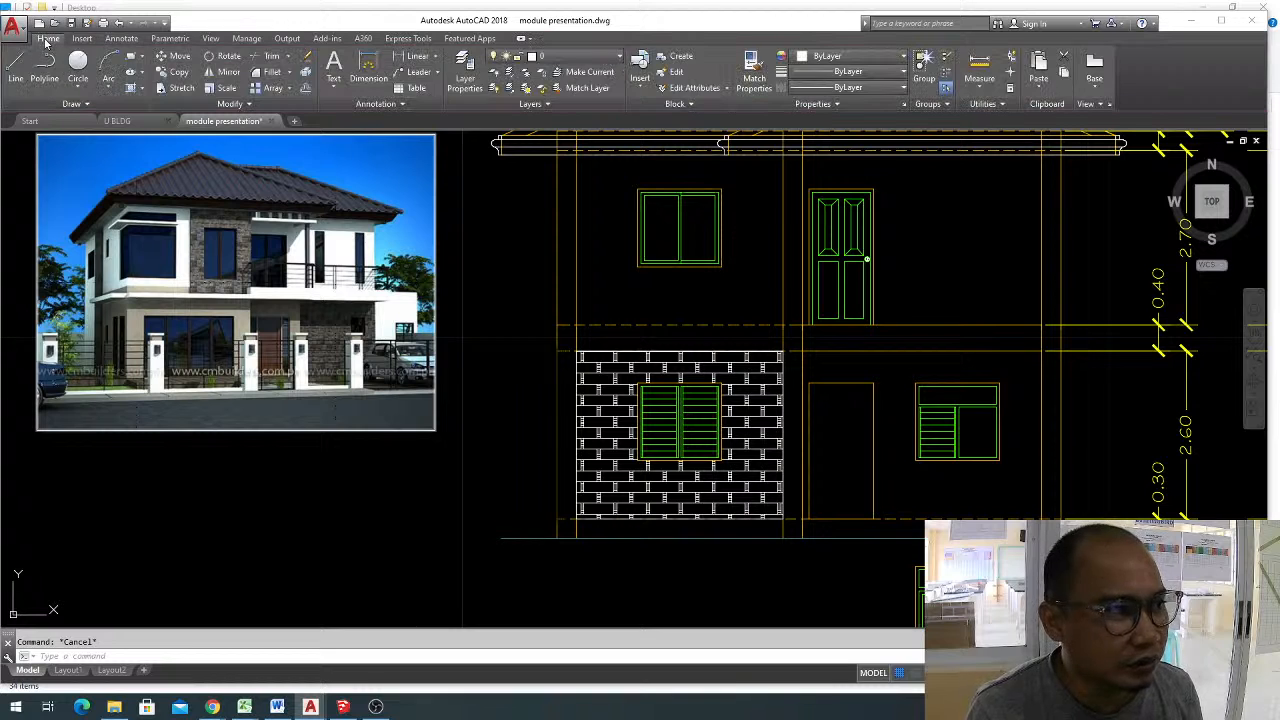
{"action": "left_click", "coordinate": [592, 56]}
{"action": "left_click", "coordinate": [593, 62]}
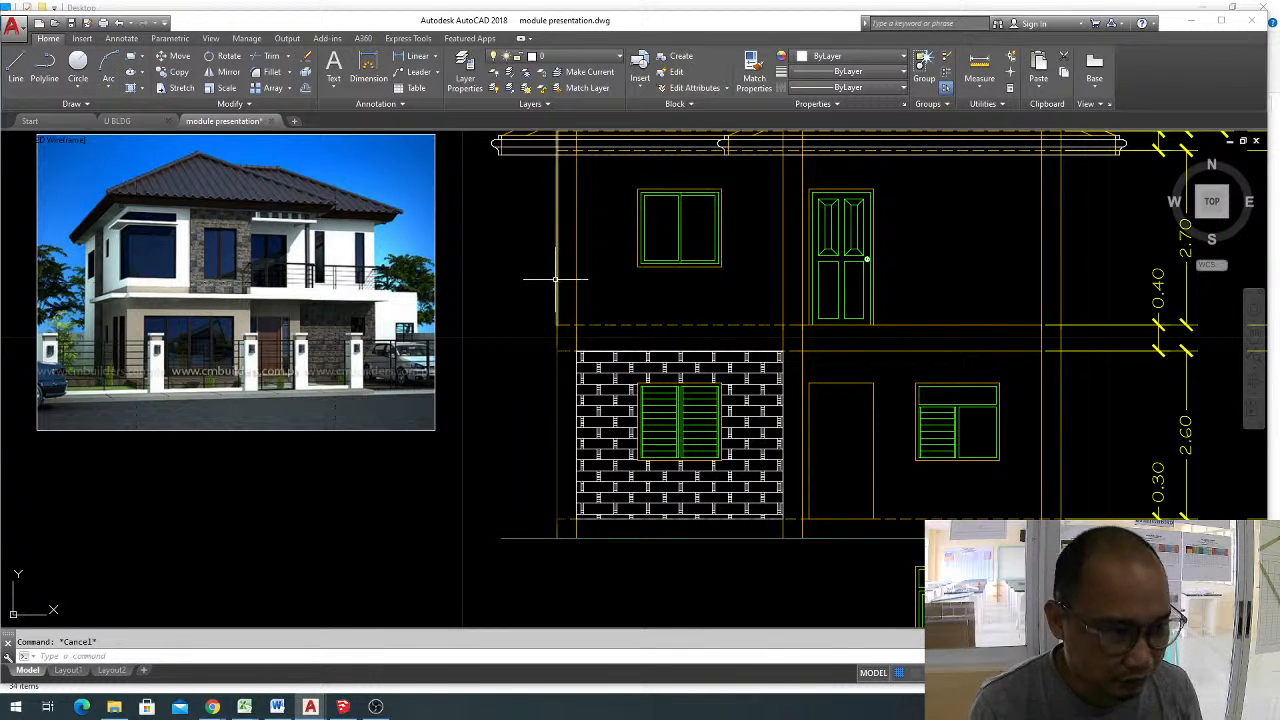
Create a new layer named "front elevation - hatch patterns".
{"action": "type", "text": "la"}
{"action": "key", "text": "Return"}
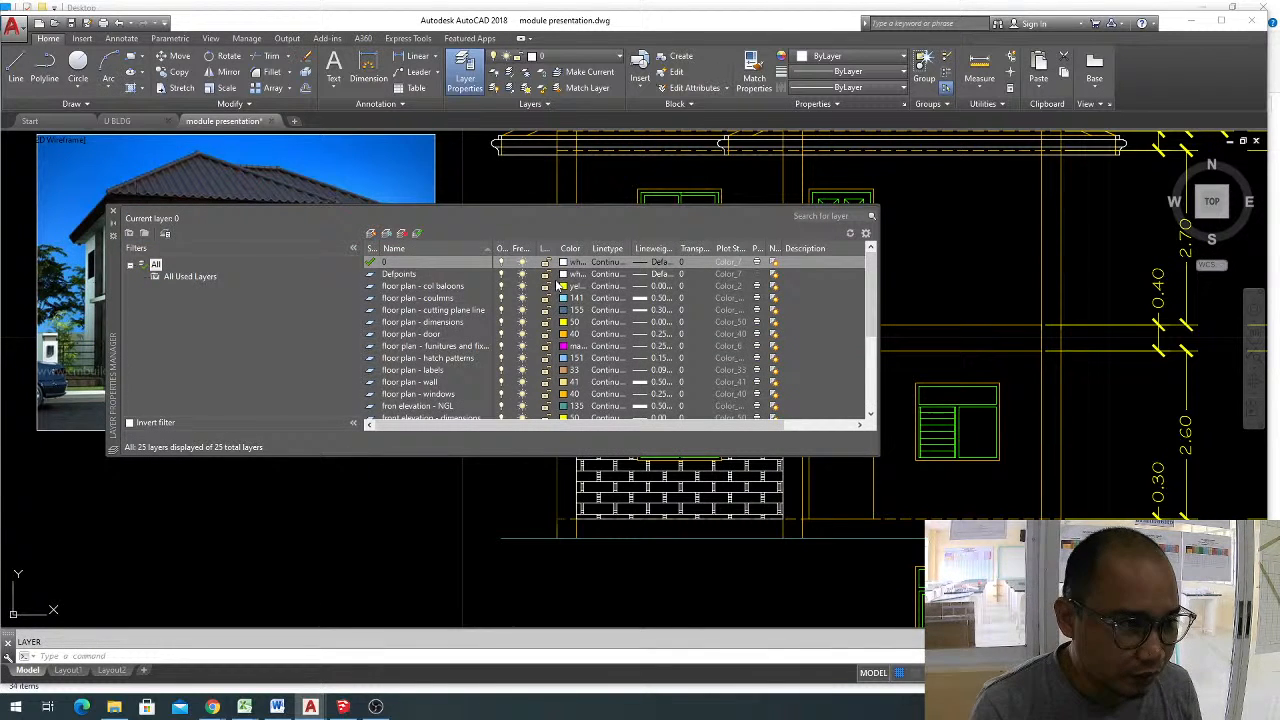
{"action": "left_click", "coordinate": [372, 234]}
{"action": "type", "text": "fro"}
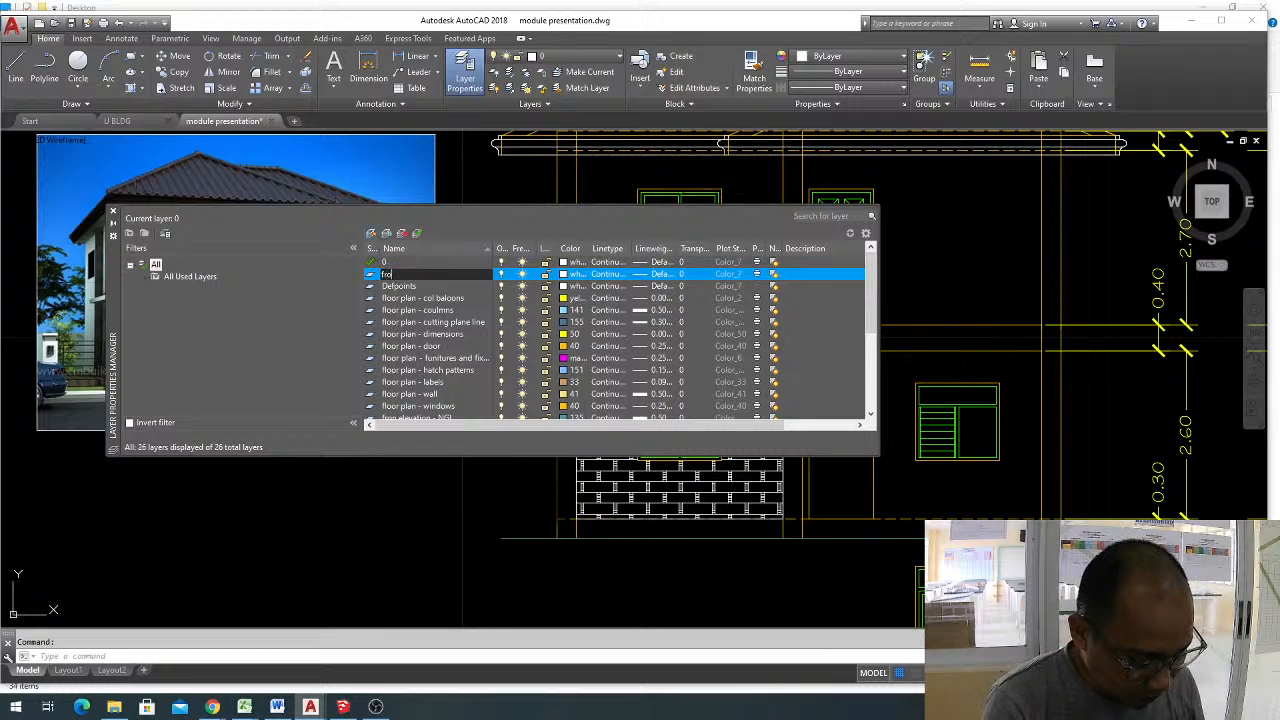
{"action": "type", "text": "nt eleva"}
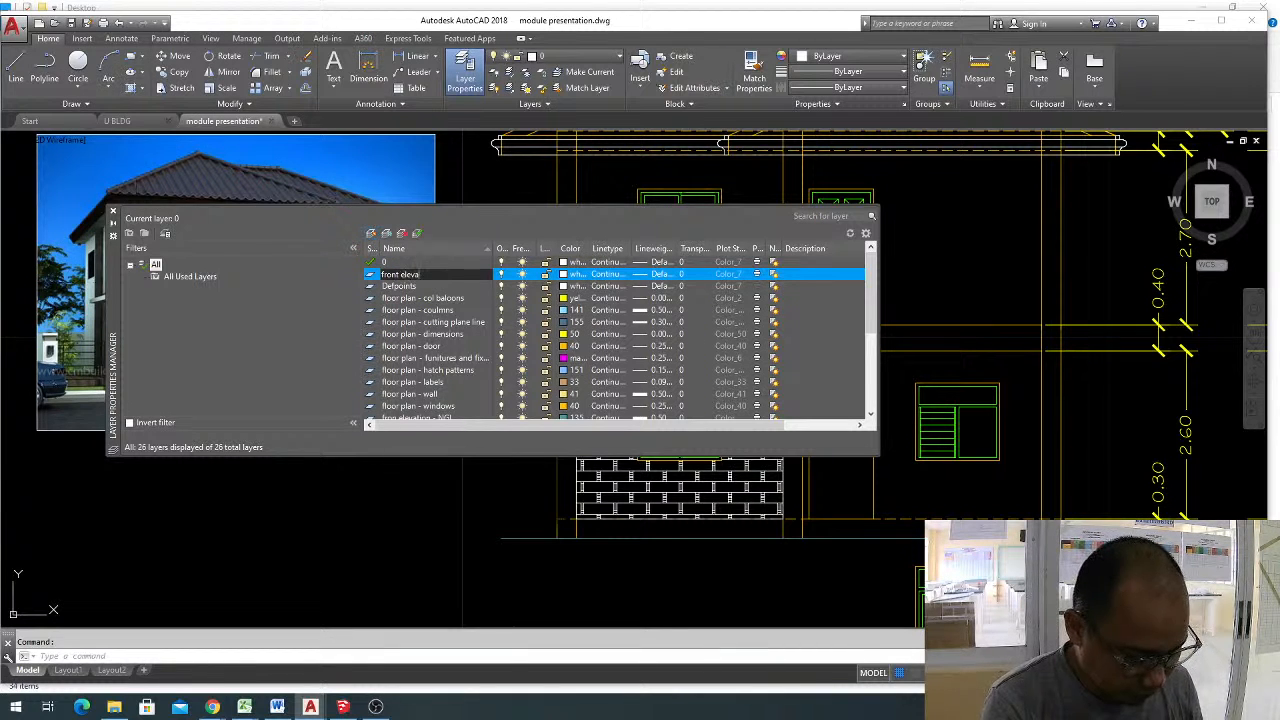
{"action": "type", "text": "tion - "}
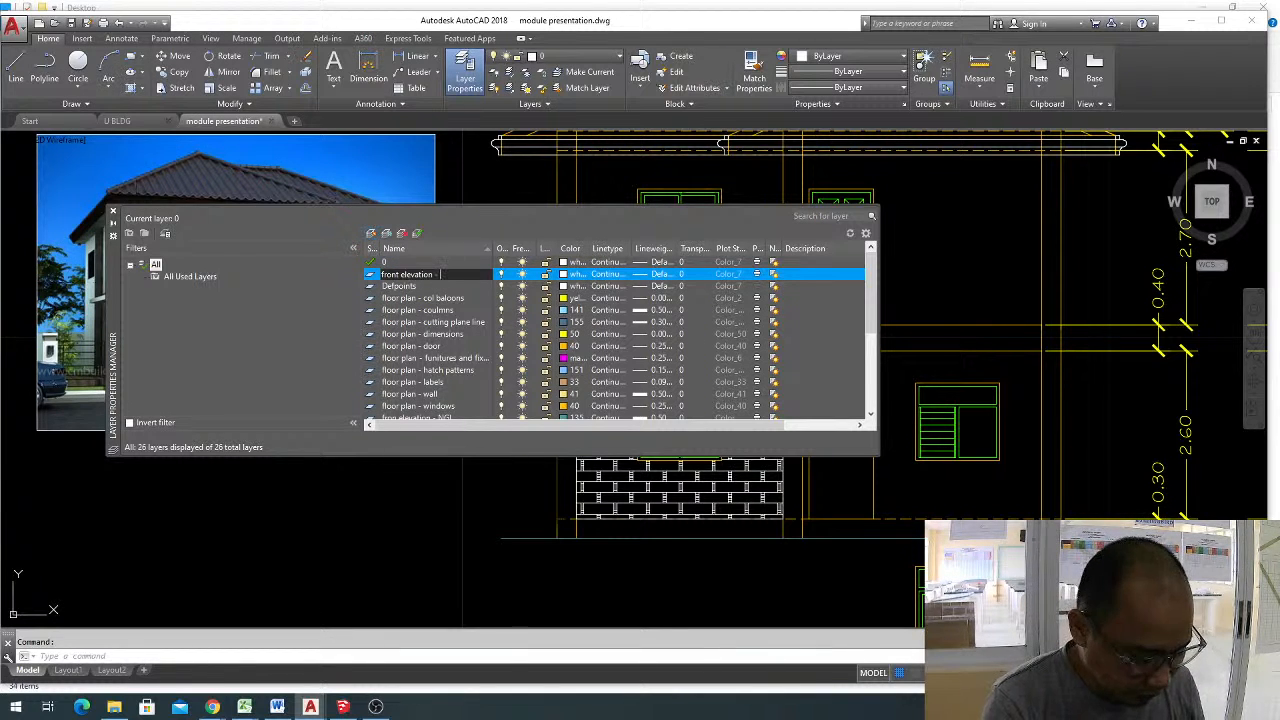
{"action": "type", "text": "hatch pat"}
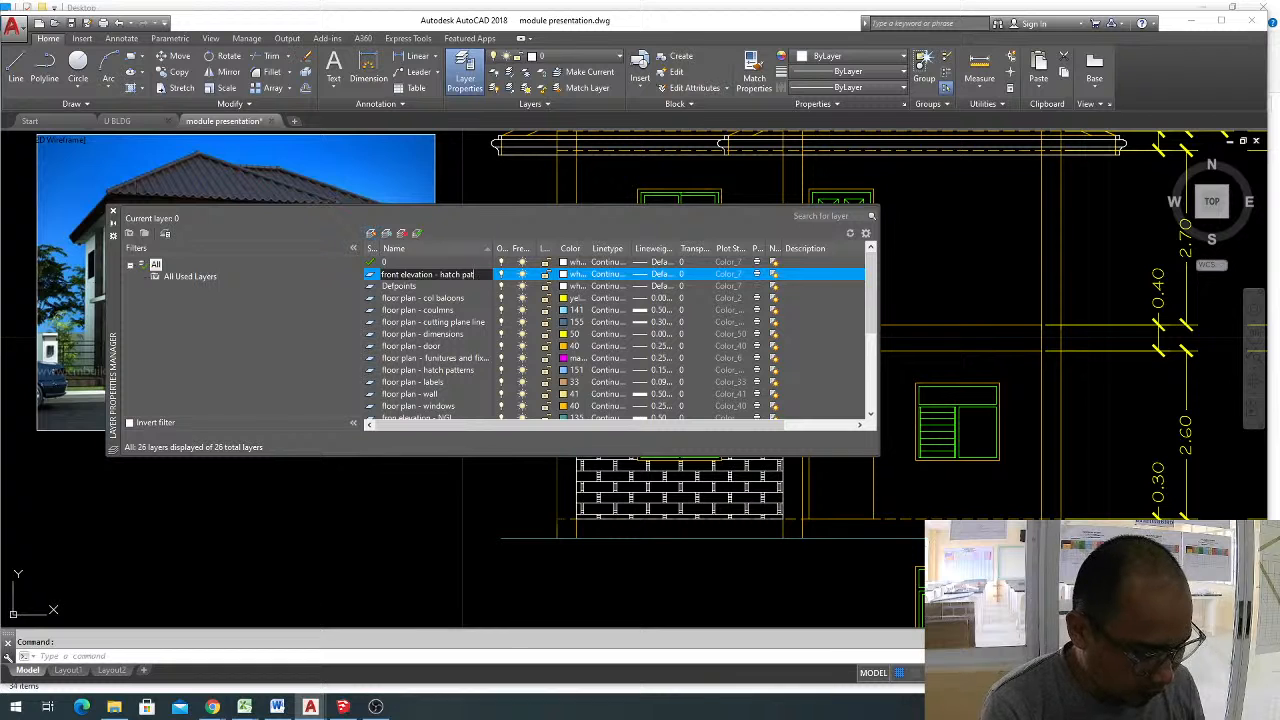
{"action": "type", "text": "terns"}
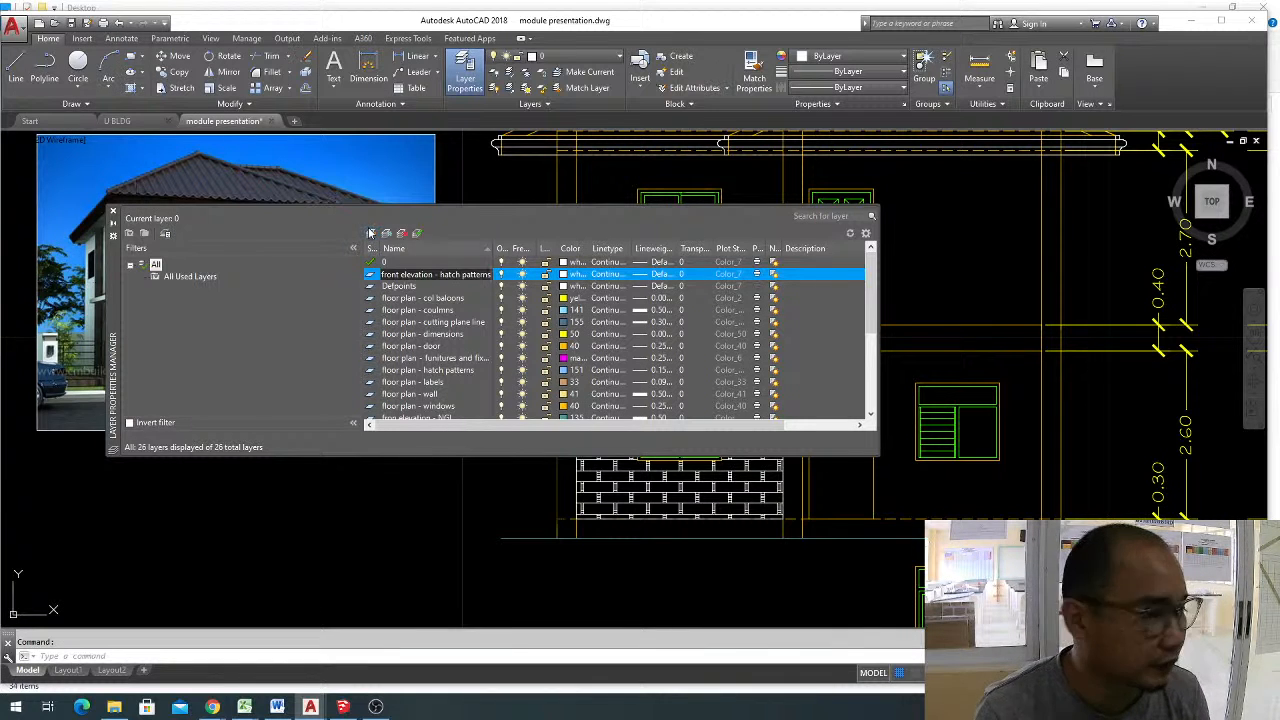
{"action": "key", "text": "Return"}
Set the new hatch patterns layer's color to 140 and its lineweight to 0.15 mm, and close the layer manager.
{"action": "left_click", "coordinate": [563, 276]}
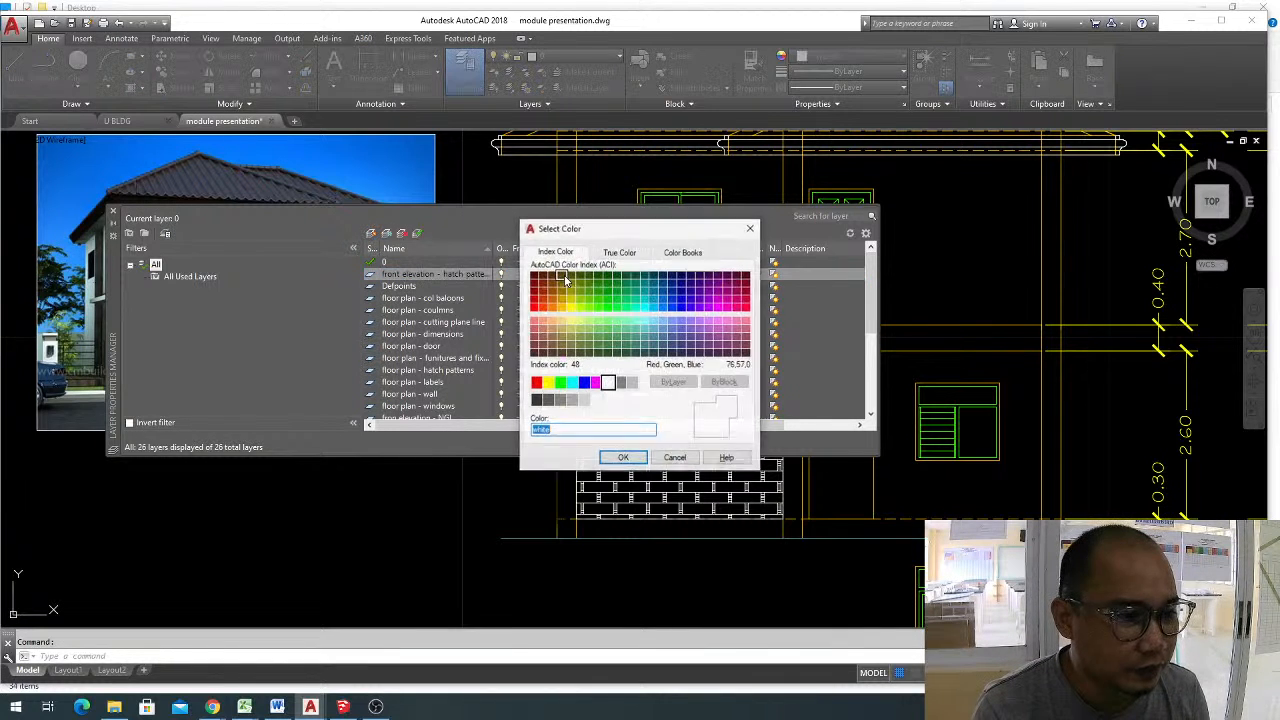
{"action": "left_click", "coordinate": [653, 306]}
{"action": "left_click", "coordinate": [623, 459]}
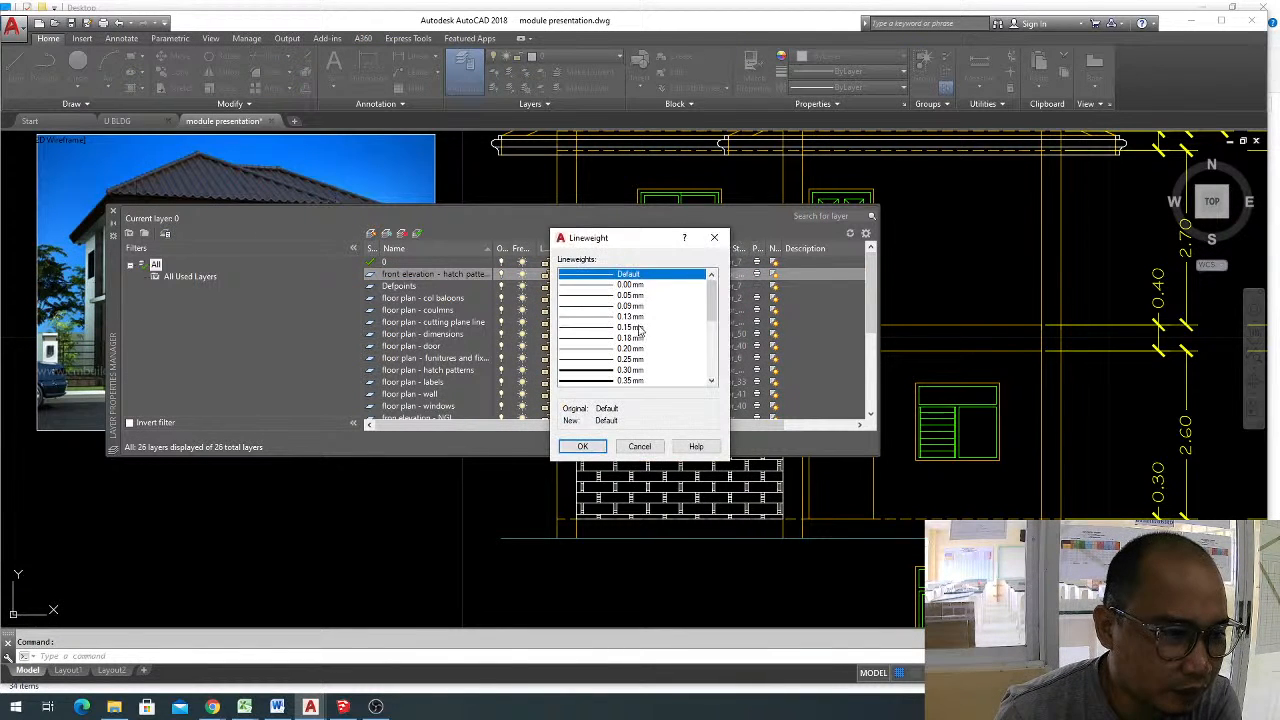
{"action": "left_click", "coordinate": [632, 327]}
{"action": "left_click", "coordinate": [586, 447]}
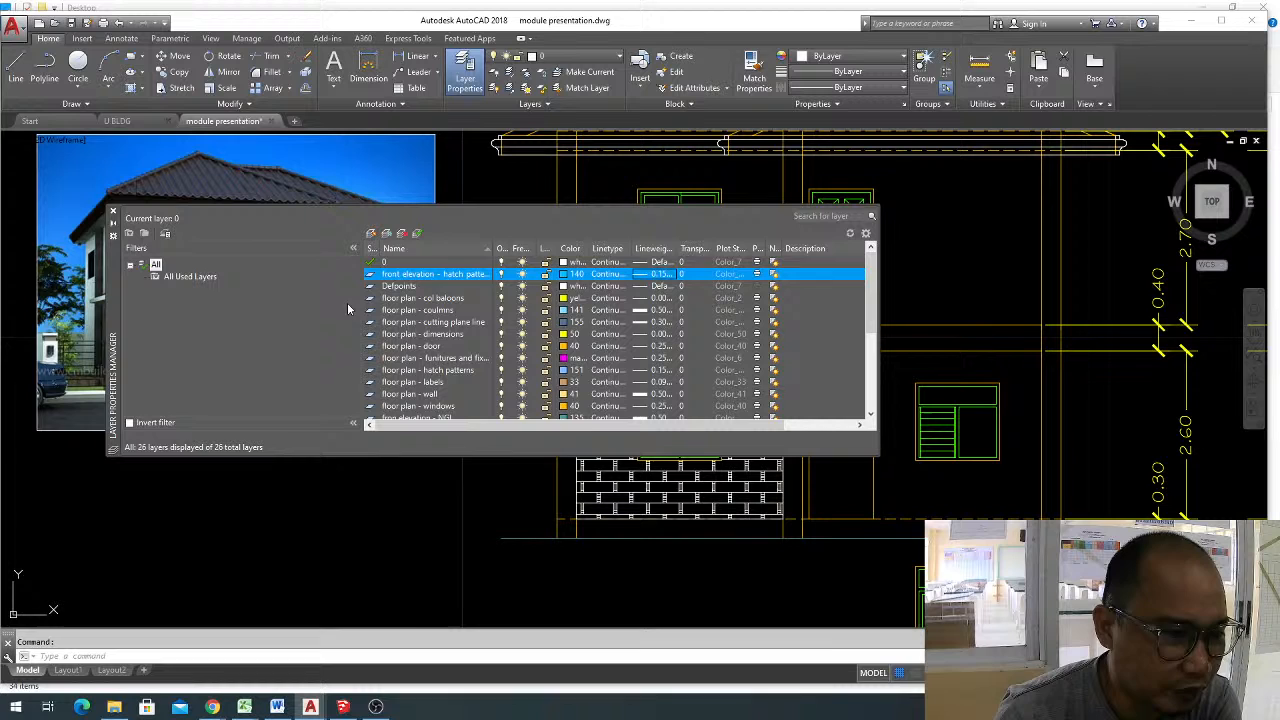
{"action": "left_click", "coordinate": [113, 211]}
Move the ground-floor wall hatch to the "front elevation - hatch patterns" layer.
{"action": "left_click", "coordinate": [674, 358]}
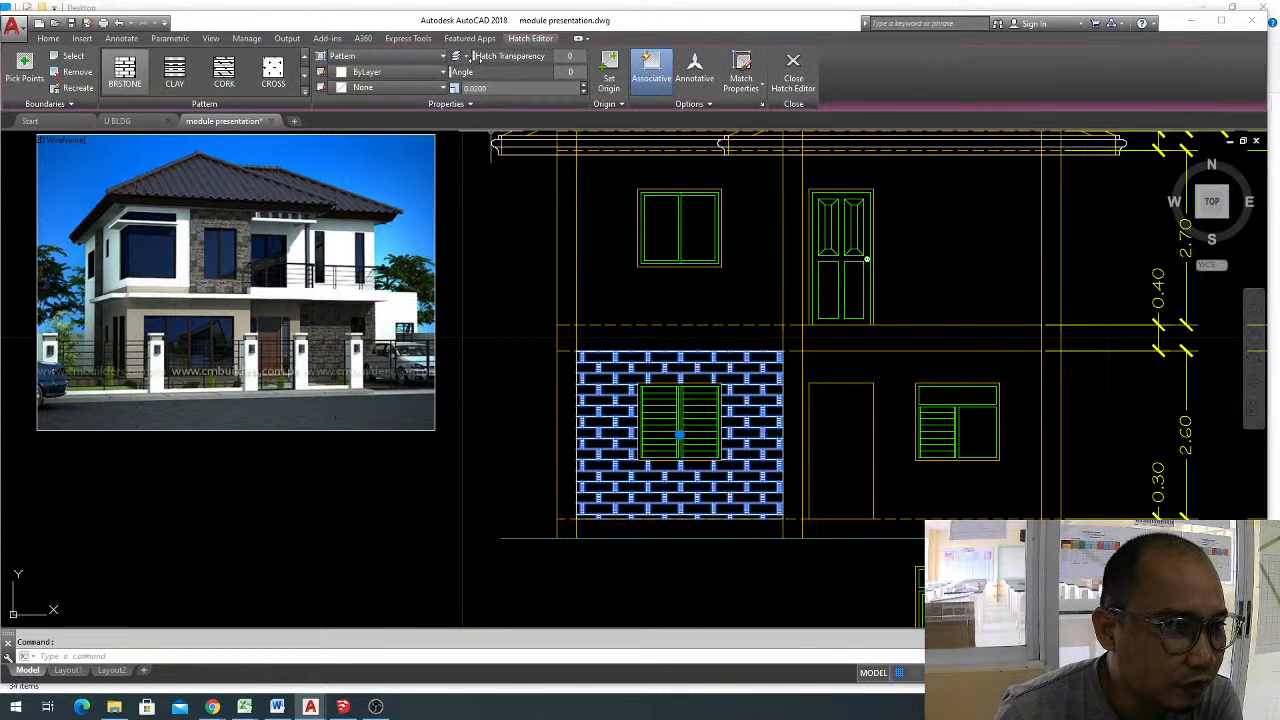
{"action": "left_click", "coordinate": [50, 39]}
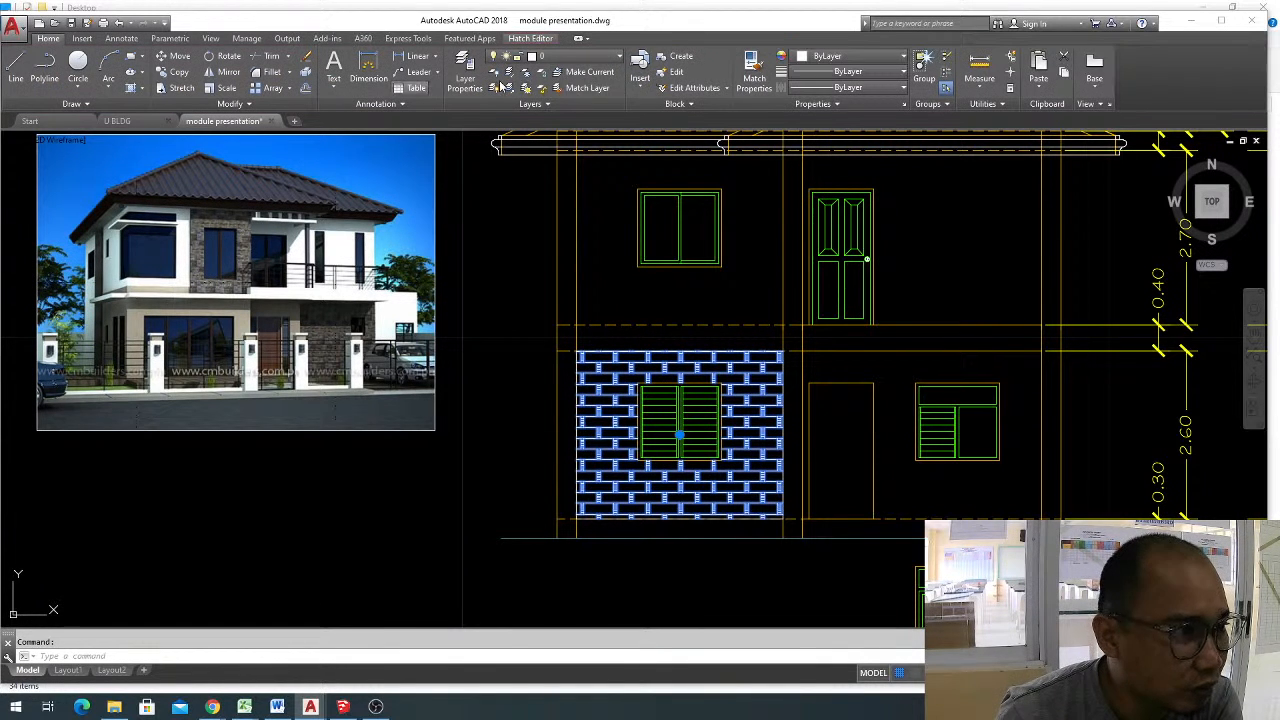
{"action": "left_click", "coordinate": [567, 57]}
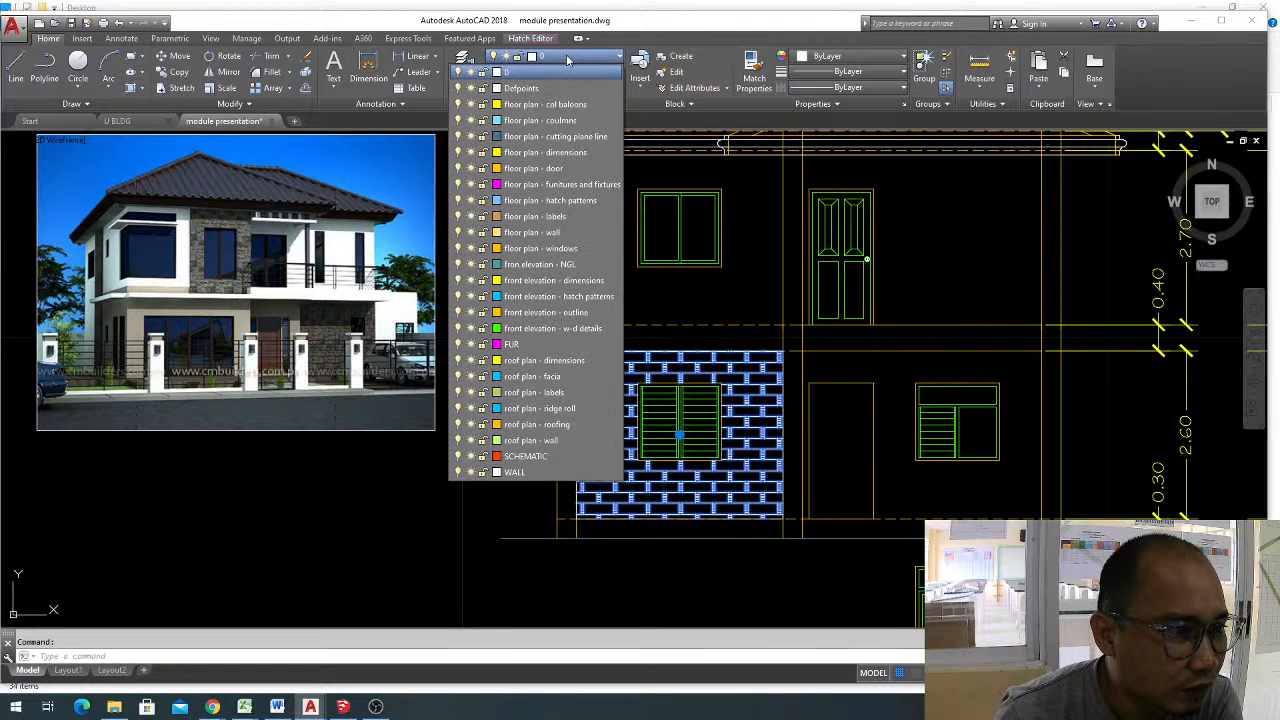
{"action": "left_click", "coordinate": [592, 297]}
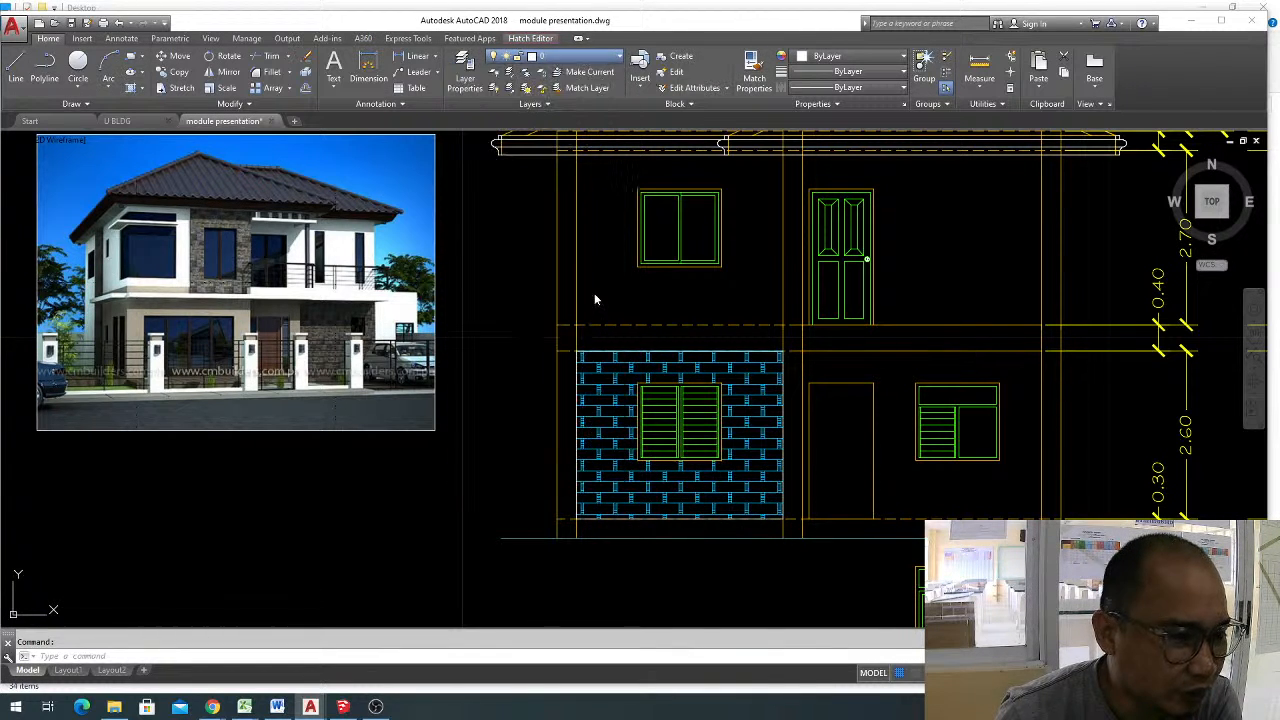
{"action": "key", "text": "Escape"}
Delete the BRSTONE hatch from the ground-floor wall together with the house photo beside the elevation.
{"action": "scroll", "coordinate": [801, 563], "scroll_direction": "down", "scroll_amount": 3}
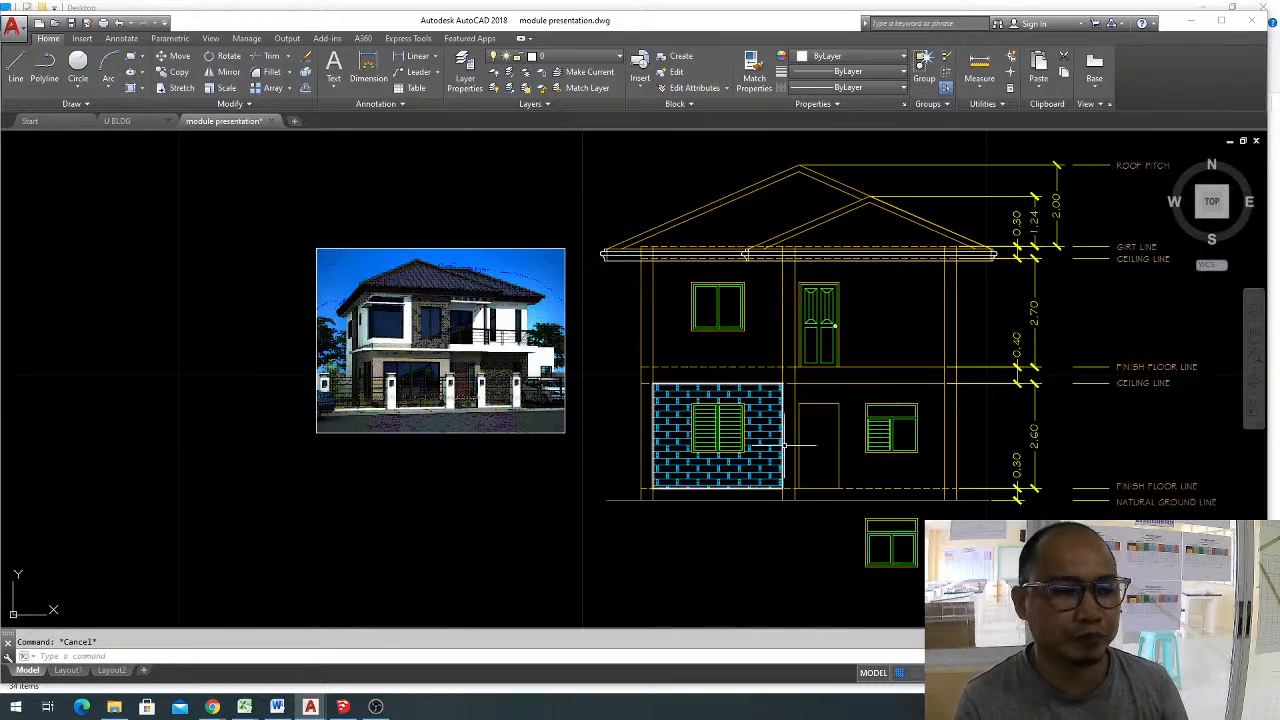
{"action": "scroll", "coordinate": [741, 526], "scroll_direction": "up", "scroll_amount": 1}
{"action": "middle_click_drag", "start_coordinate": [741, 526], "coordinate": [710, 598]}
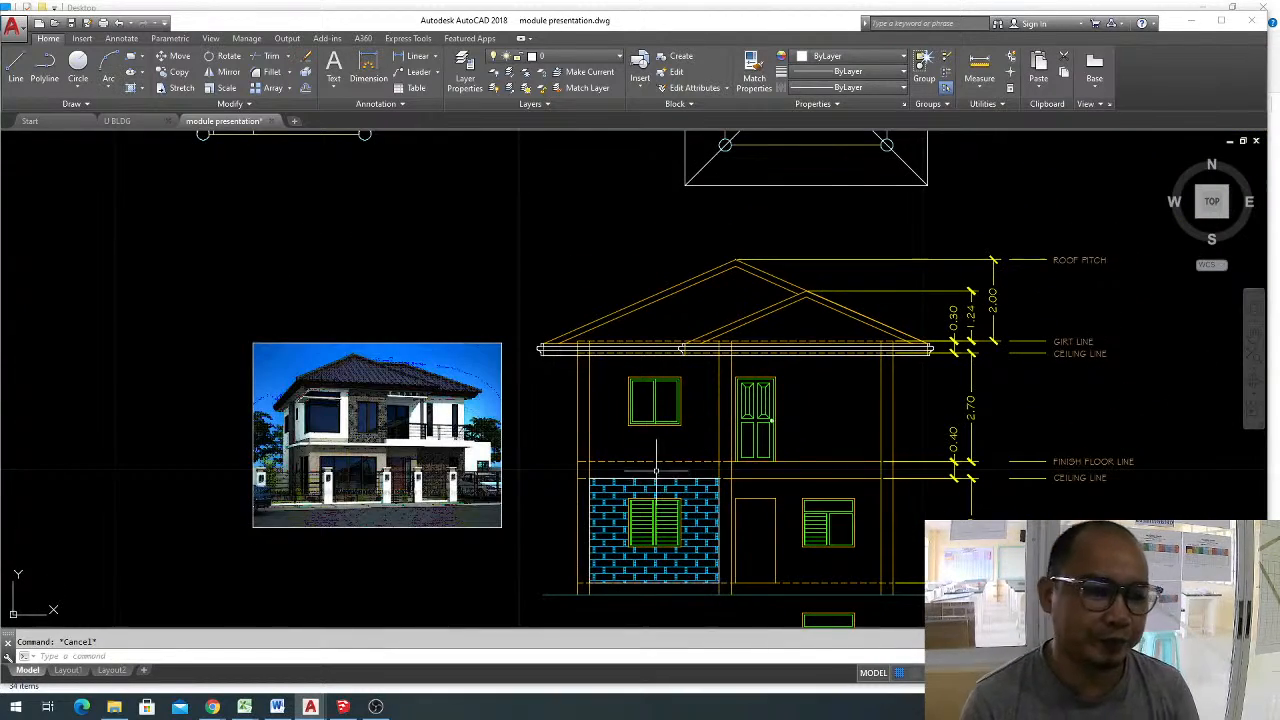
{"action": "scroll", "coordinate": [377, 410], "scroll_direction": "up", "scroll_amount": 2}
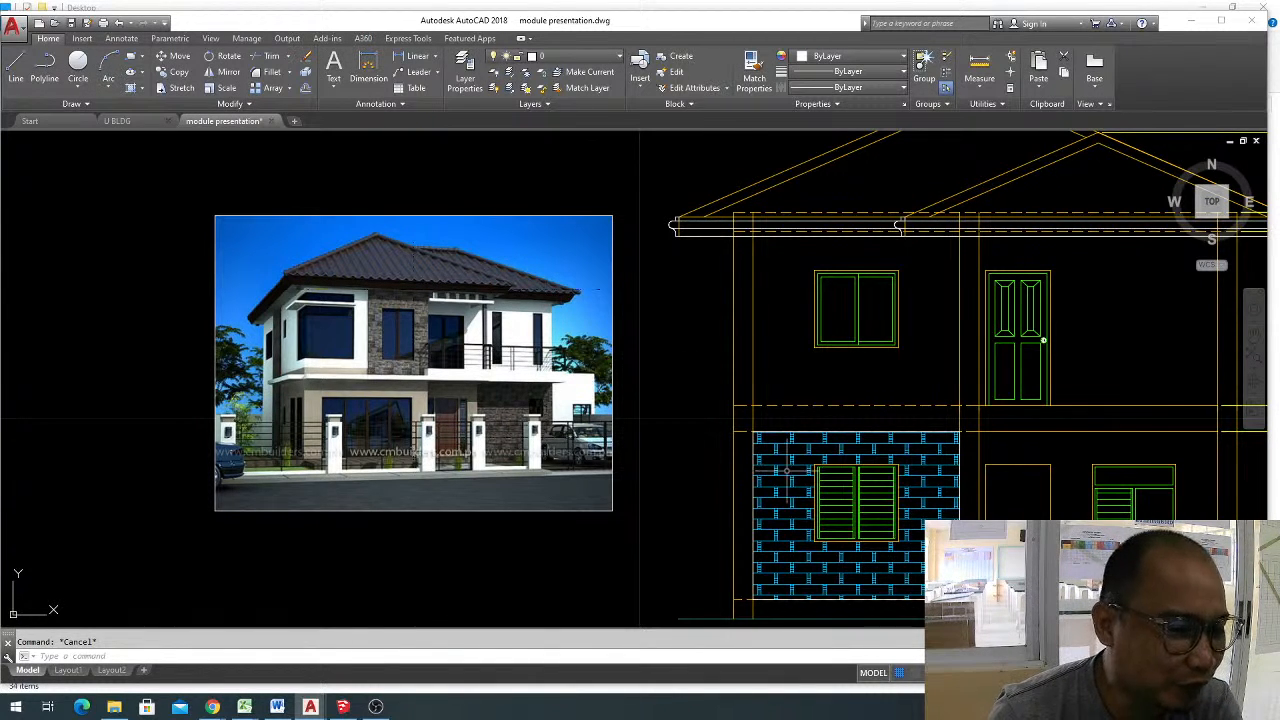
{"action": "left_click", "coordinate": [786, 470]}
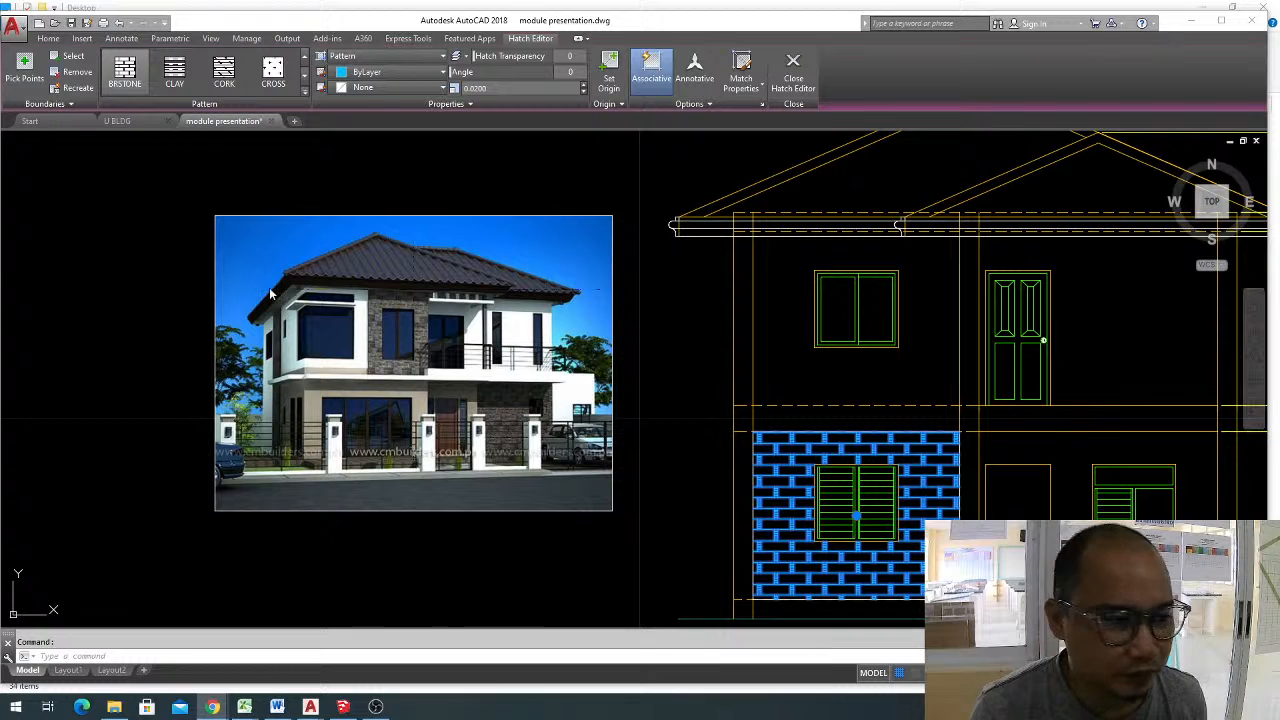
{"action": "left_click", "coordinate": [703, 358]}
{"action": "left_click", "coordinate": [366, 419]}
{"action": "key", "text": "Delete"}
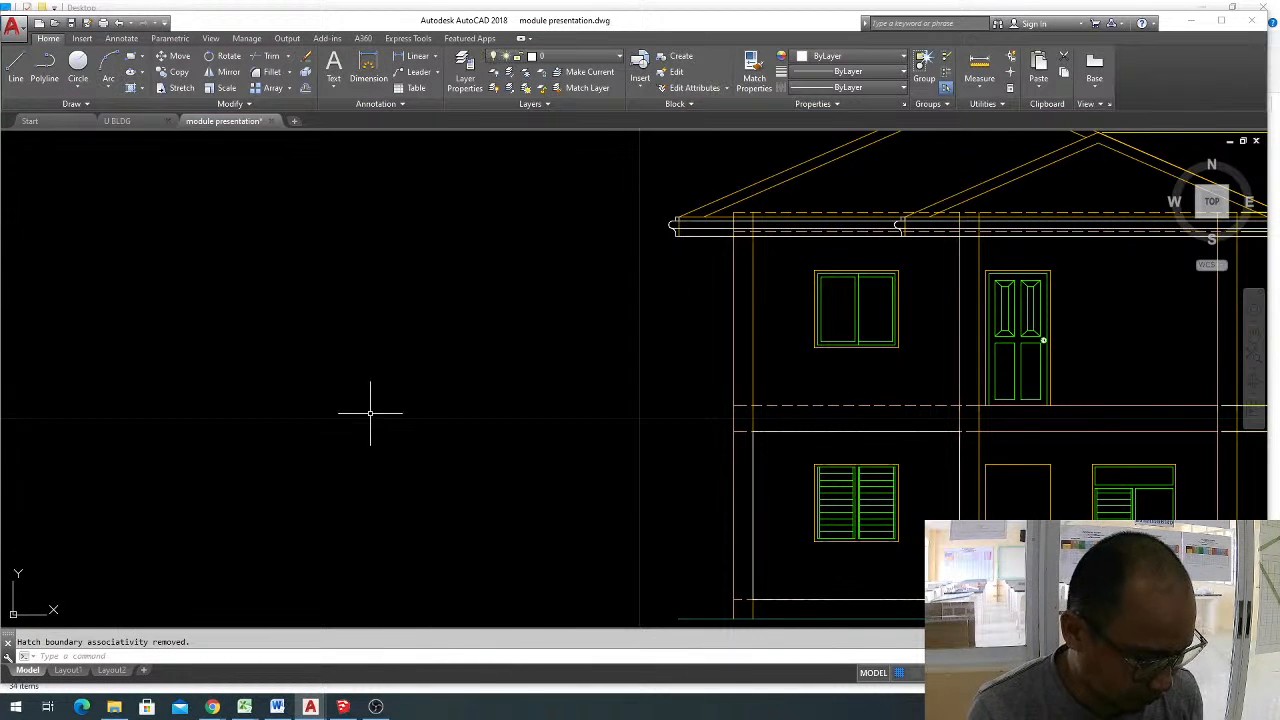
Paste the copied photo of the house with the stone-clad column beside the front elevation.
{"action": "key", "text": "ctrl+v"}
{"action": "left_click", "coordinate": [212, 503]}
{"action": "key", "text": "Escape"}
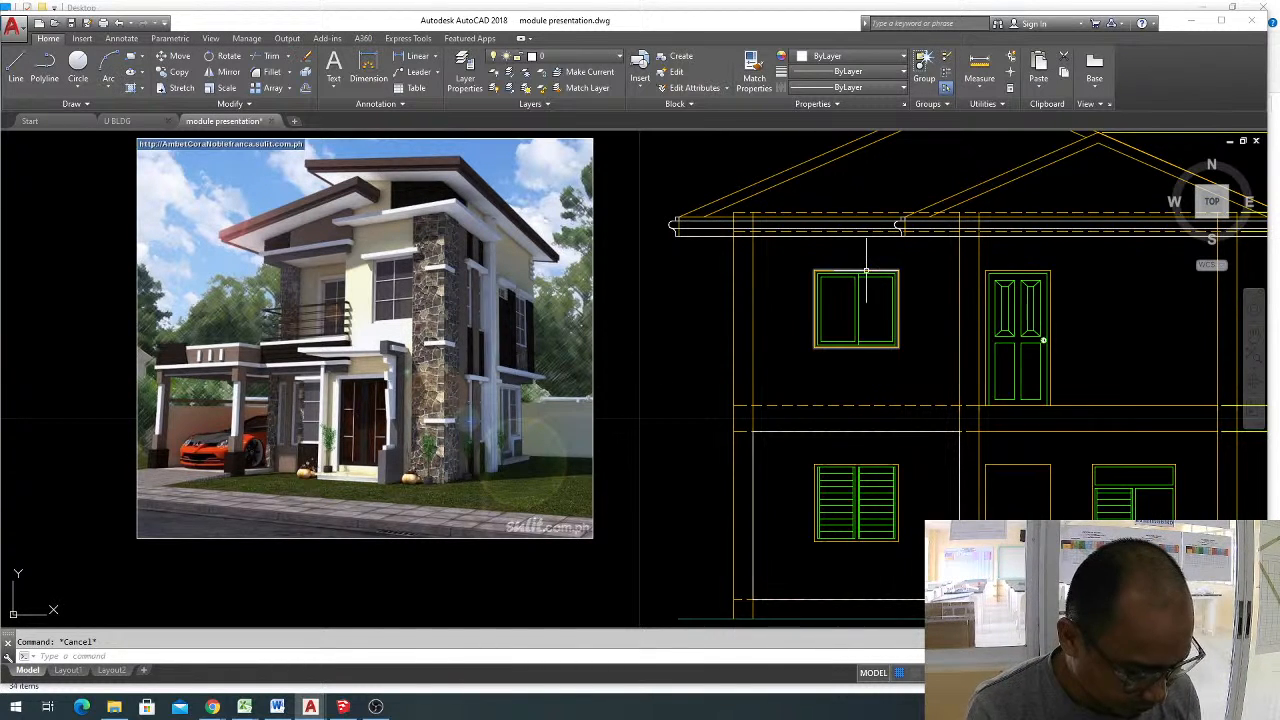
Draw a horizontal line along the top edge of the upper-floor window, extending to the elevation's outer left wall line.
{"action": "type", "text": "l"}
{"action": "key", "text": "Return"}
{"action": "key", "text": "Escape"}
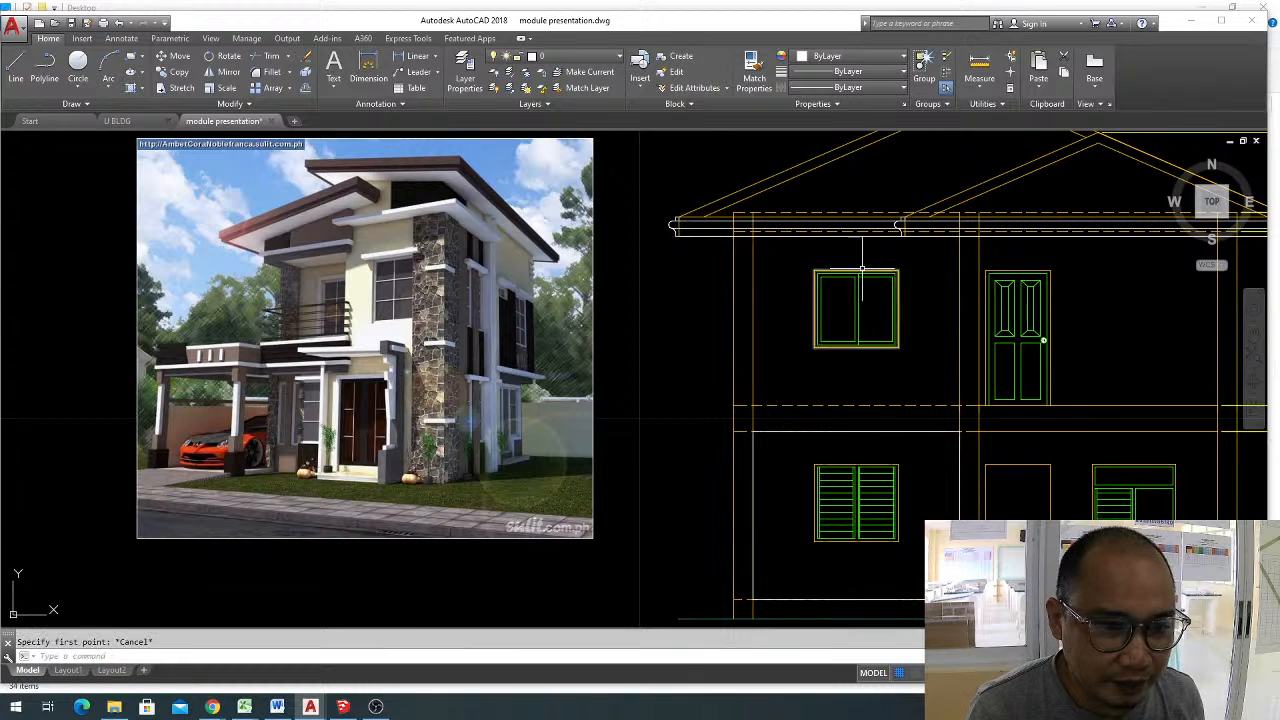
{"action": "key", "text": "Escape"}
{"action": "type", "text": "l"}
{"action": "key", "text": "Return"}
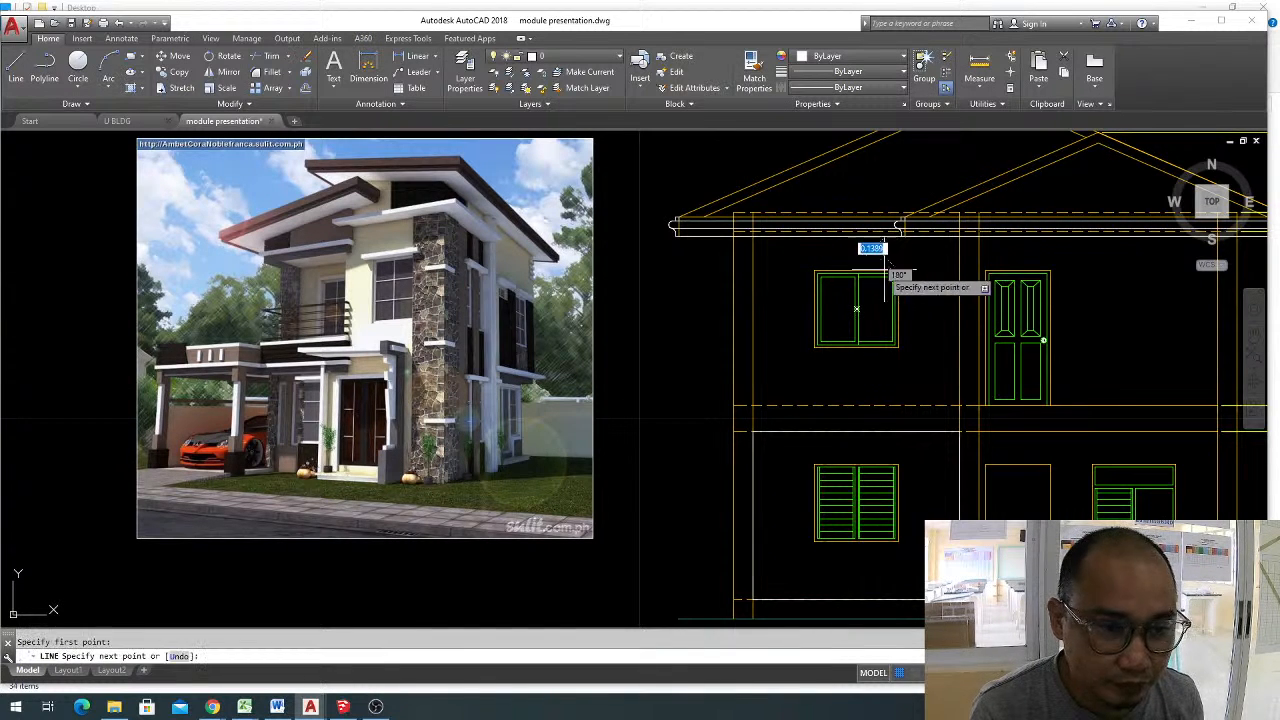
{"action": "key", "text": "Escape"}
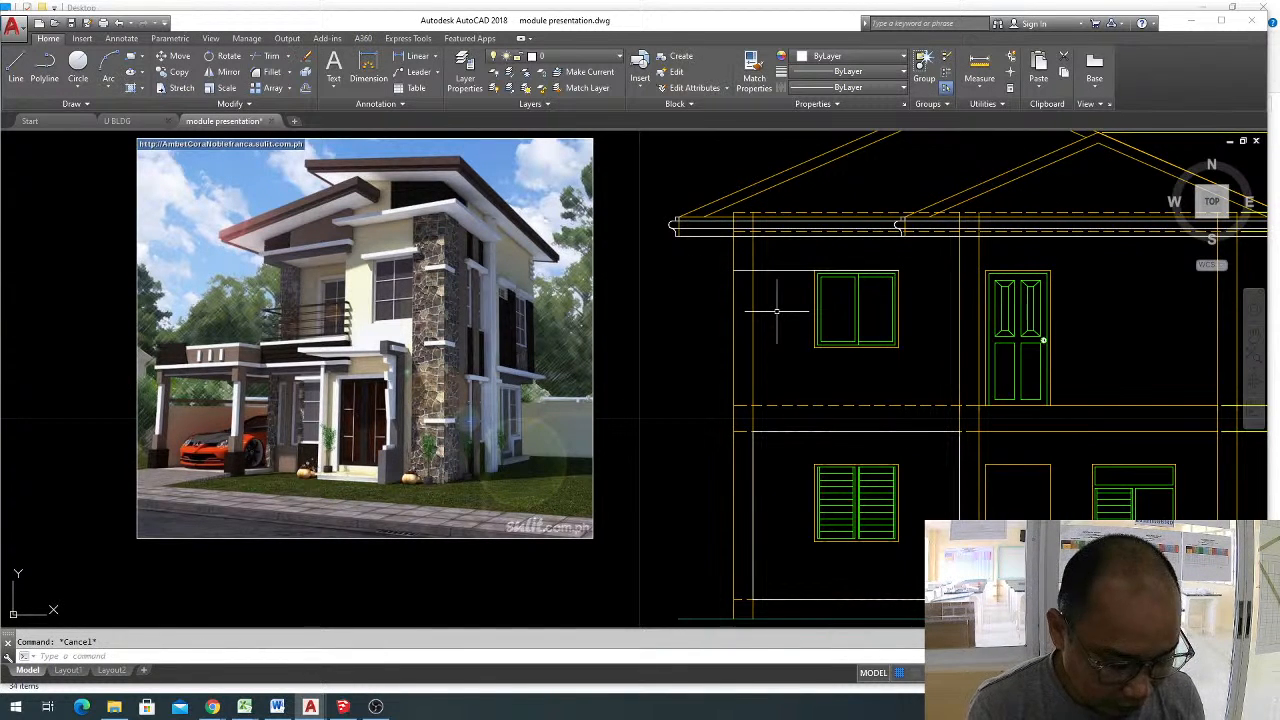
Offset the line along the upper-floor window's top edge upward by 0.05.
{"action": "type", "text": "o"}
{"action": "key", "text": "Return"}
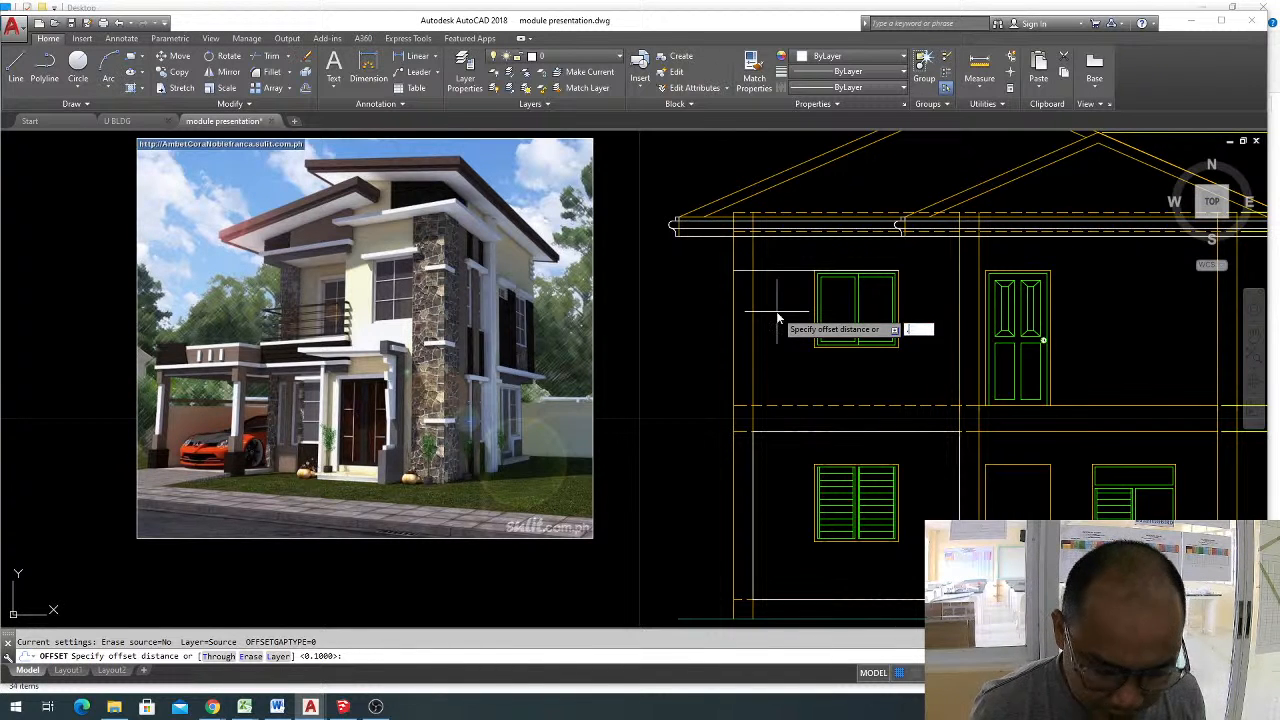
{"action": "key", "text": "Return"}
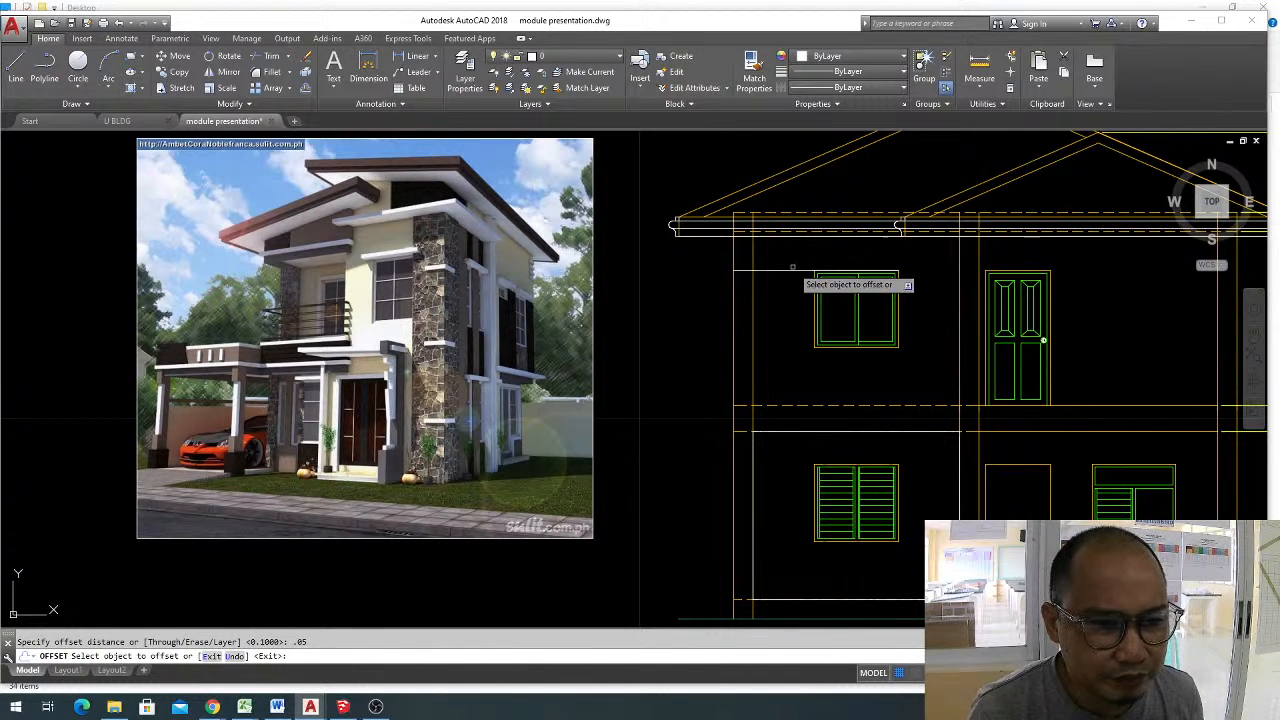
{"action": "left_click", "coordinate": [793, 269]}
{"action": "left_click", "coordinate": [797, 258]}
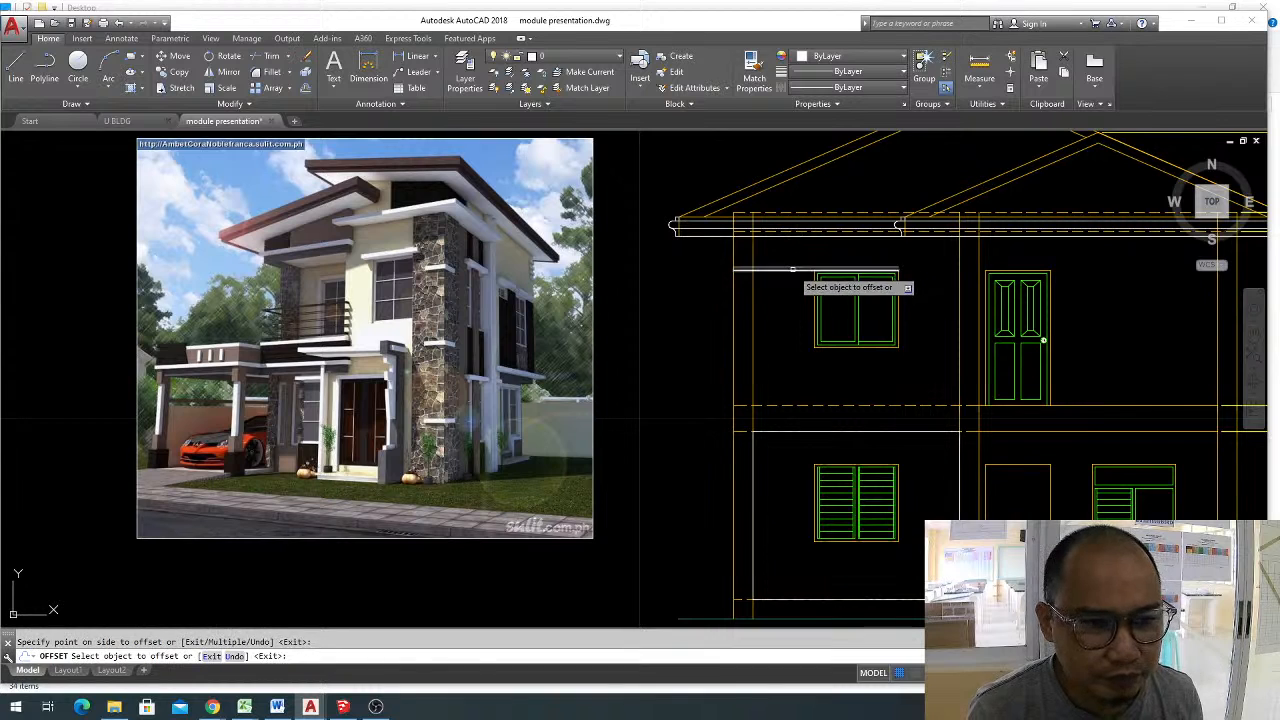
Delete the original line along the upper-floor window's top edge, keeping the offset line above it.
{"action": "key", "text": "Escape"}
{"action": "left_click", "coordinate": [797, 270]}
{"action": "type", "text": "e"}
{"action": "key", "text": "Return"}
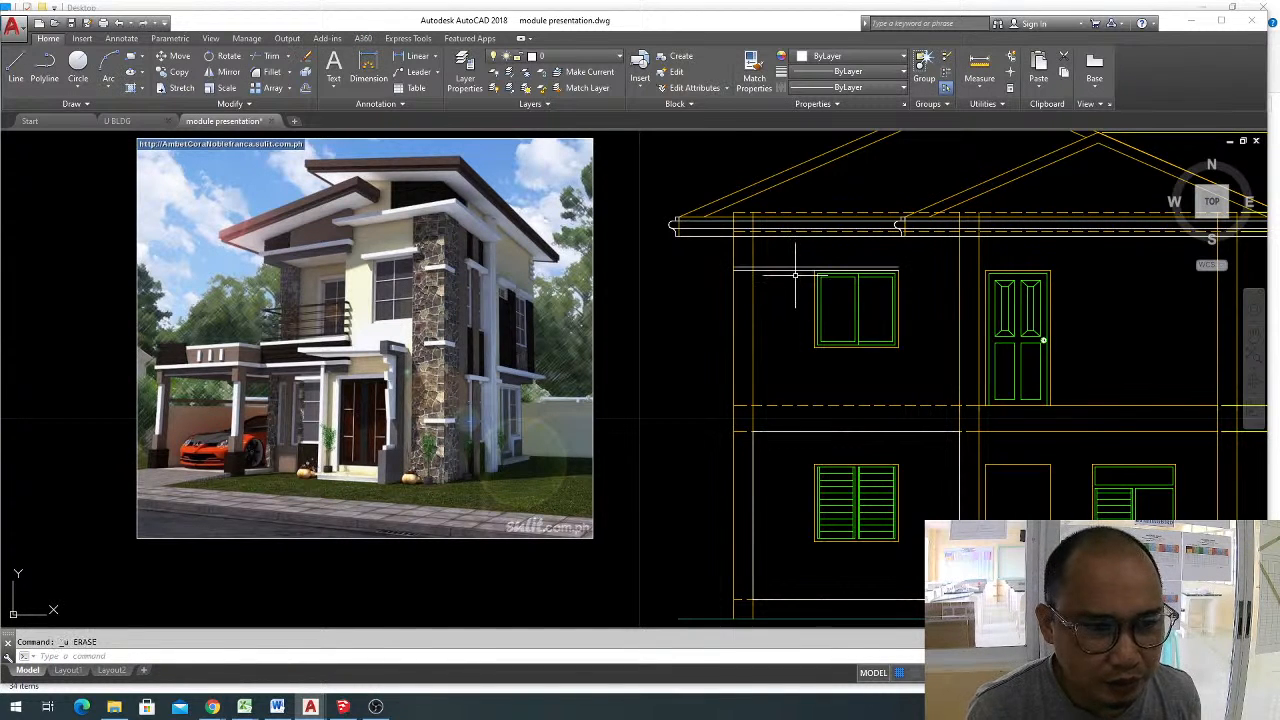
{"action": "left_click", "coordinate": [796, 270]}
{"action": "key", "text": "Escape"}
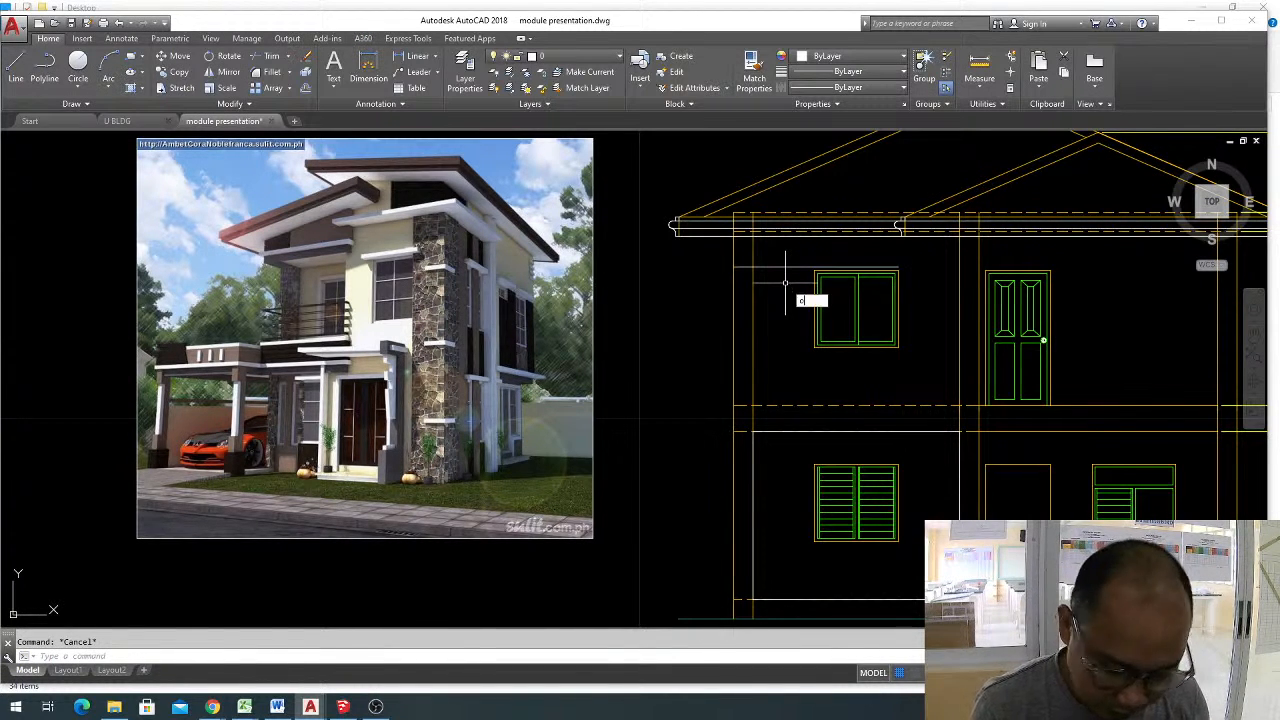
Offset the remaining line above the upper-floor window upward by 0.1, and delete that upper copy.
{"action": "type", "text": "o"}
{"action": "key", "text": "Return"}
{"action": "key", "text": "Return"}
{"action": "left_click", "coordinate": [805, 268]}
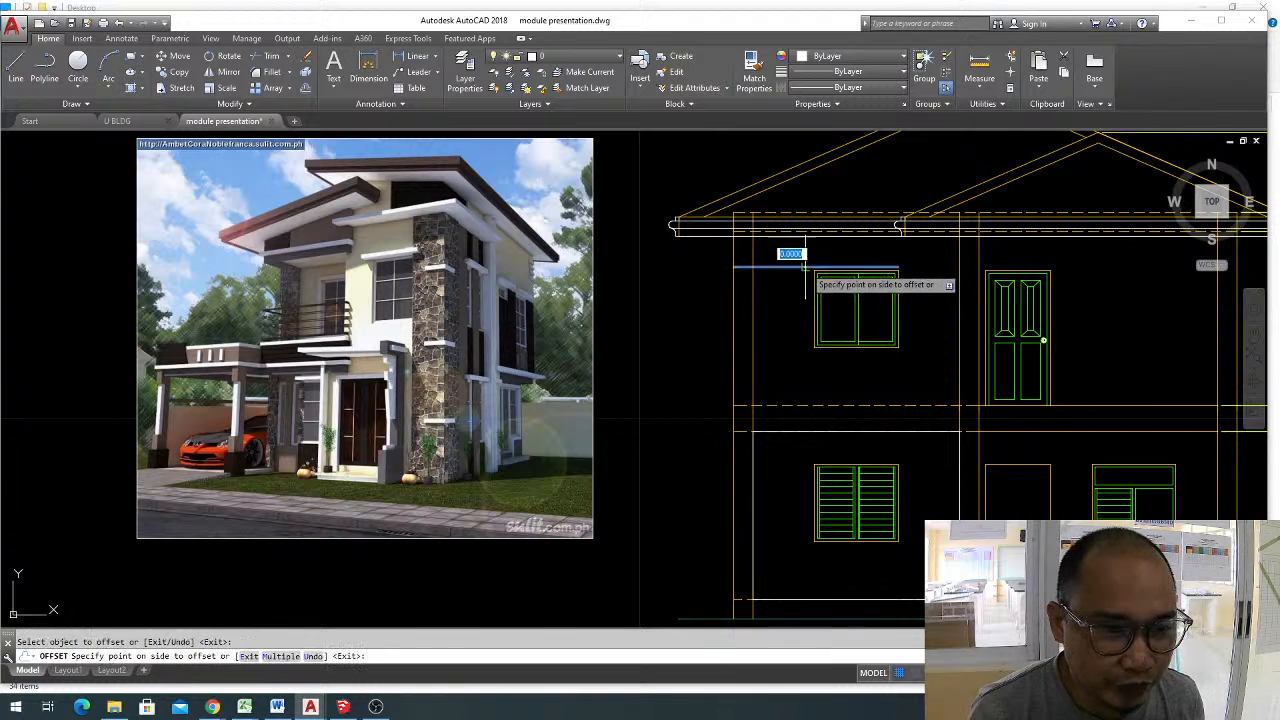
{"action": "left_click", "coordinate": [805, 268]}
{"action": "scroll", "coordinate": [810, 275], "scroll_direction": "up", "scroll_amount": 3}
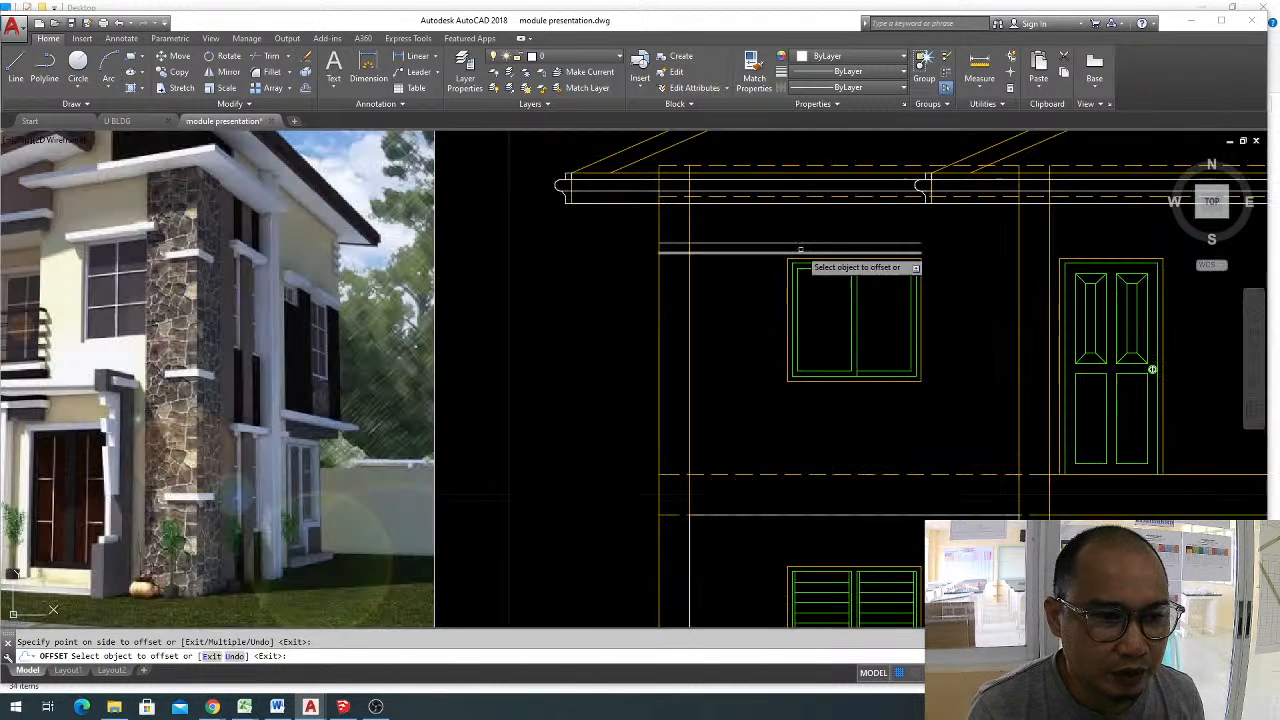
{"action": "key", "text": "Escape"}
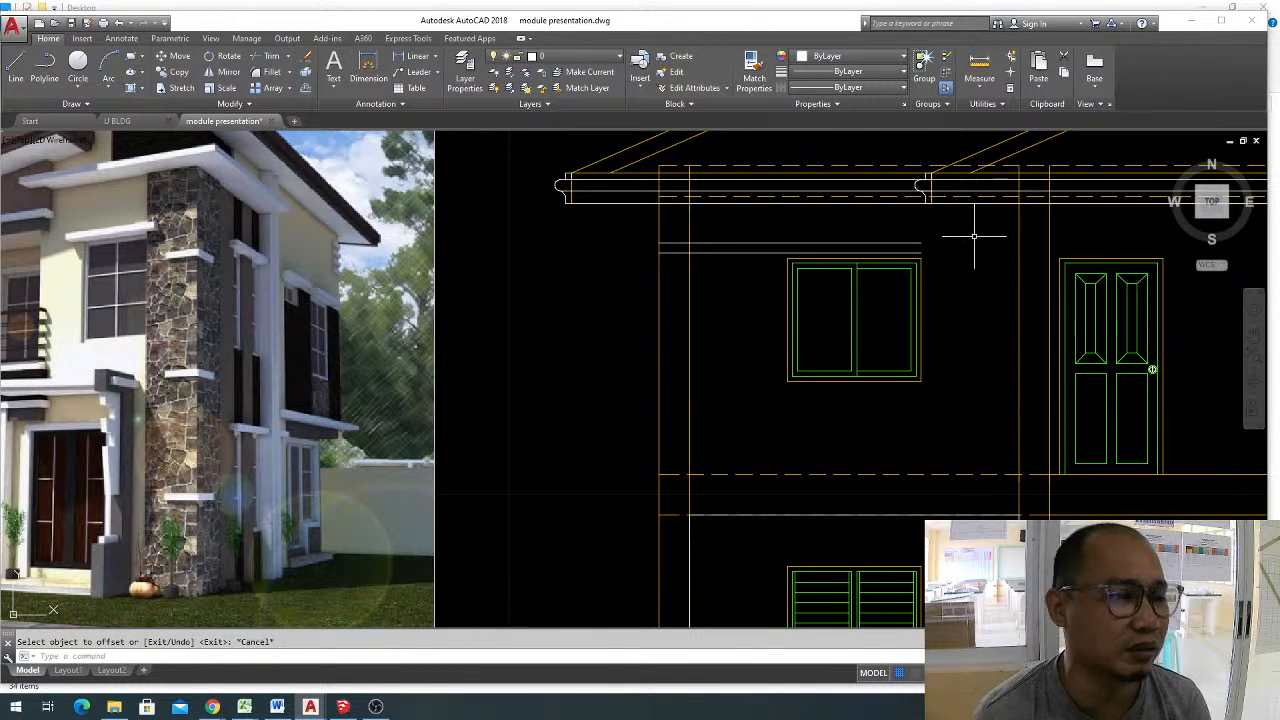
{"action": "key", "text": "Escape"}
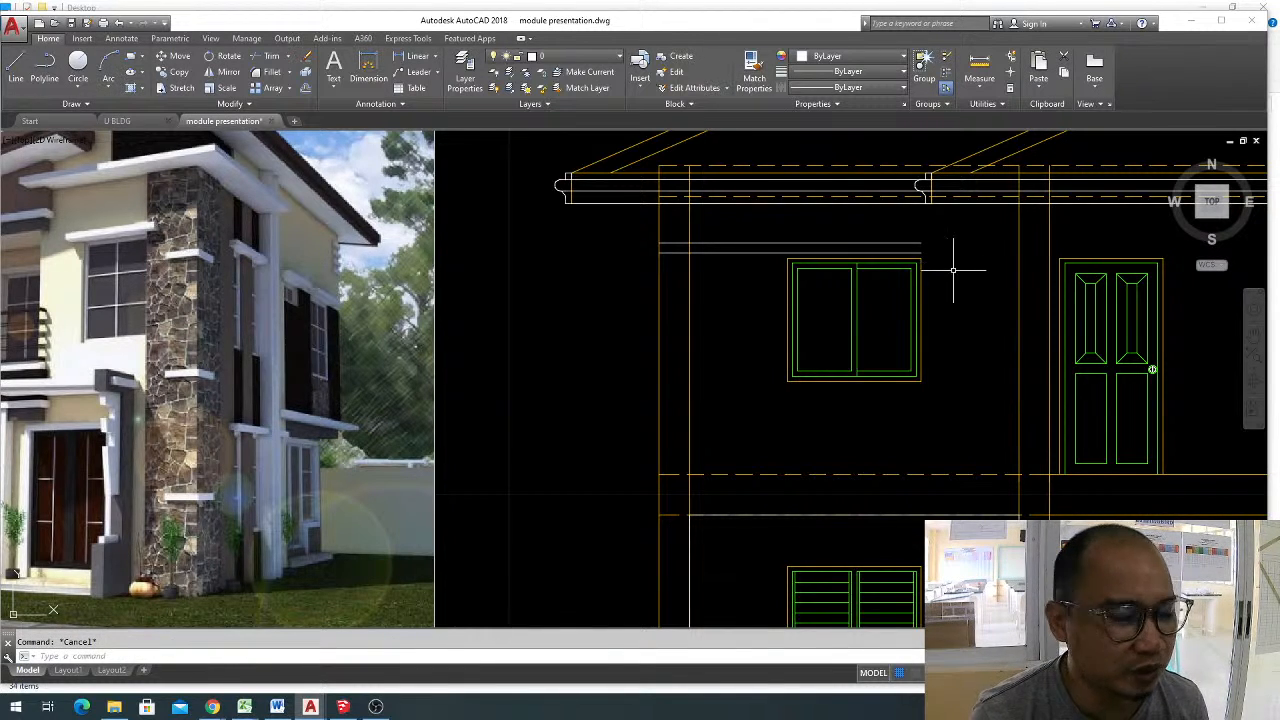
{"action": "left_click", "coordinate": [875, 243]}
{"action": "key", "text": "Delete"}
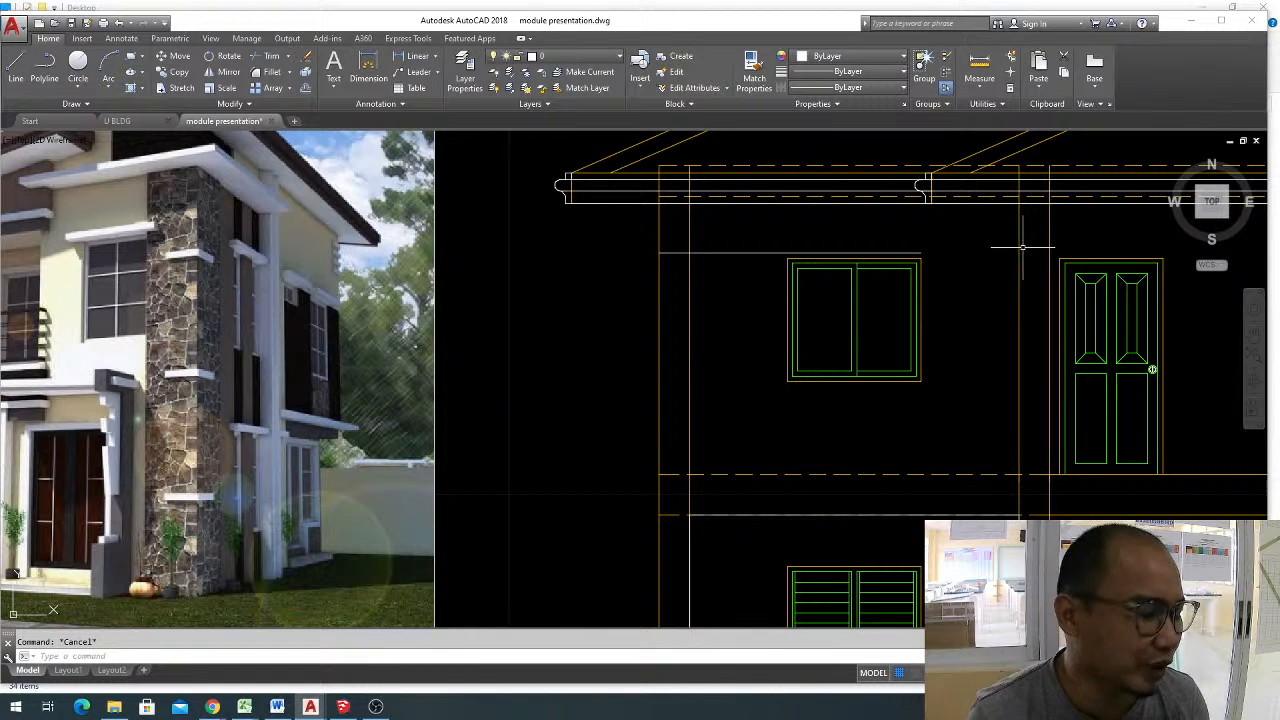
Offset the line above the upper-floor window upward by 0.15 to form a horizontal band.
{"action": "type", "text": "o"}
{"action": "key", "text": "Return"}
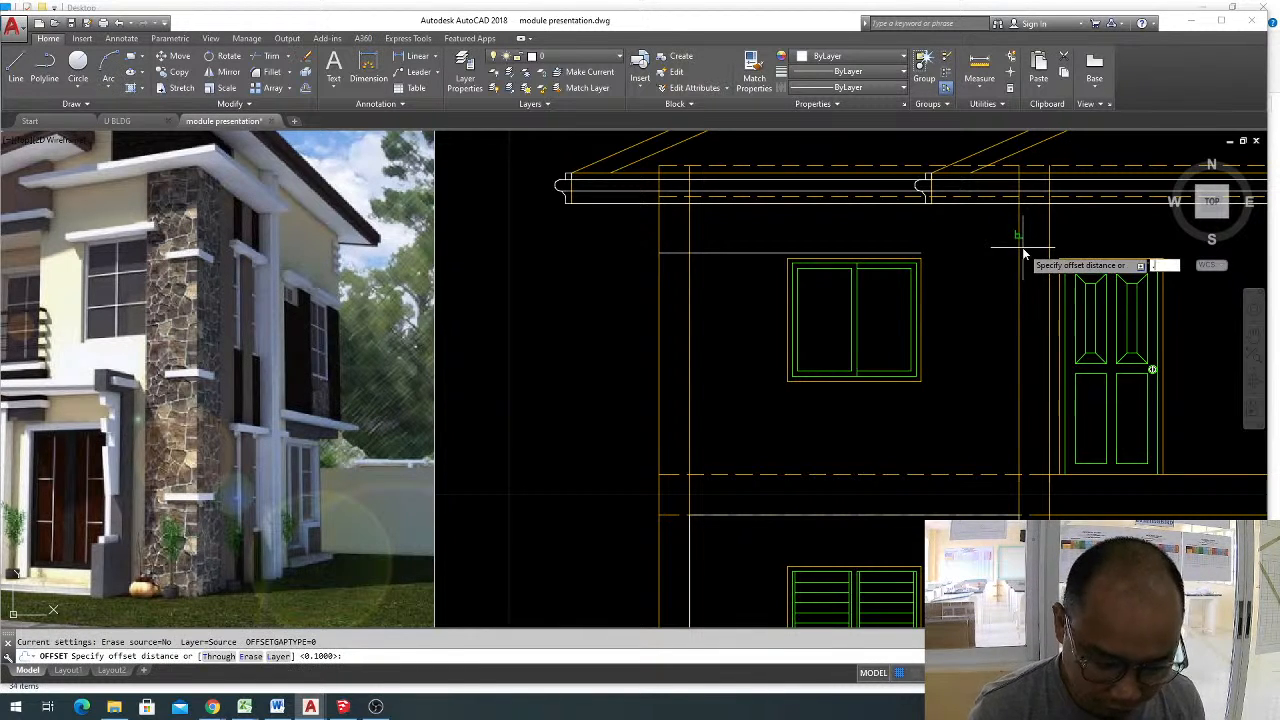
{"action": "key", "text": "Return"}
{"action": "left_click", "coordinate": [790, 253]}
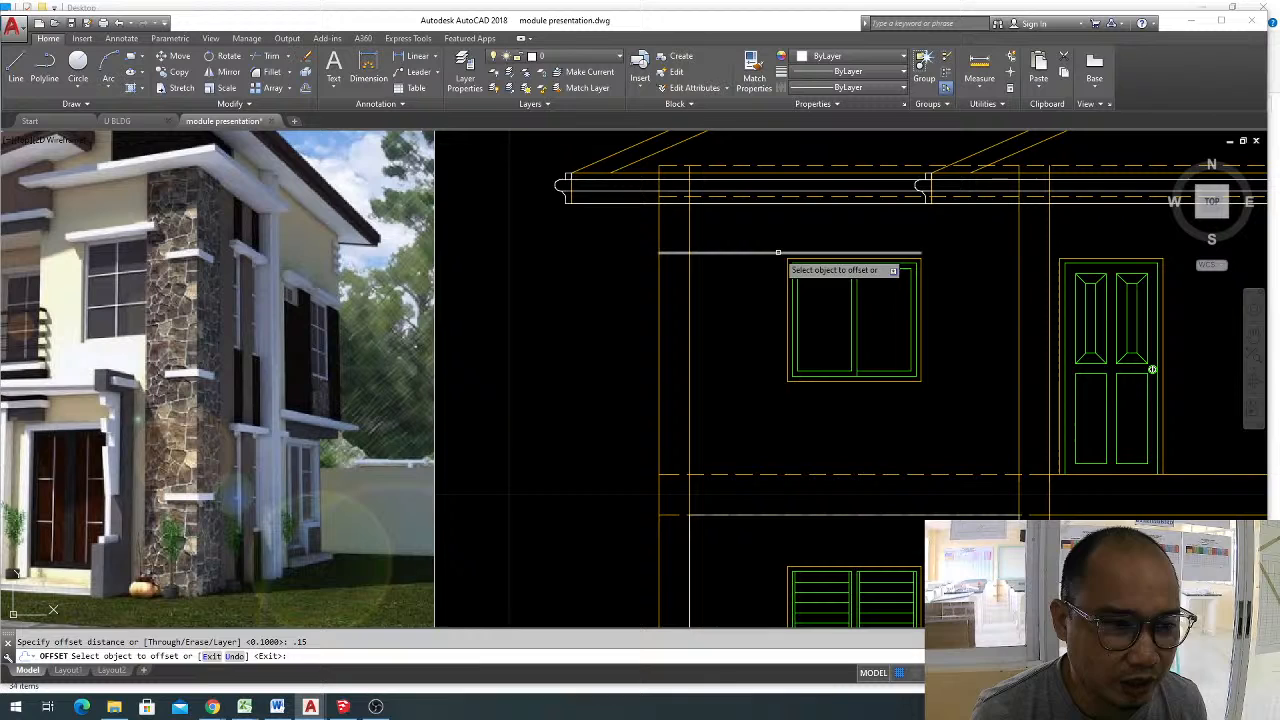
{"action": "left_click", "coordinate": [935, 235]}
{"action": "key", "text": "Escape"}
Close the band's right end above the upper-floor window with a short vertical line.
{"action": "type", "text": "l"}
{"action": "key", "text": "Return"}
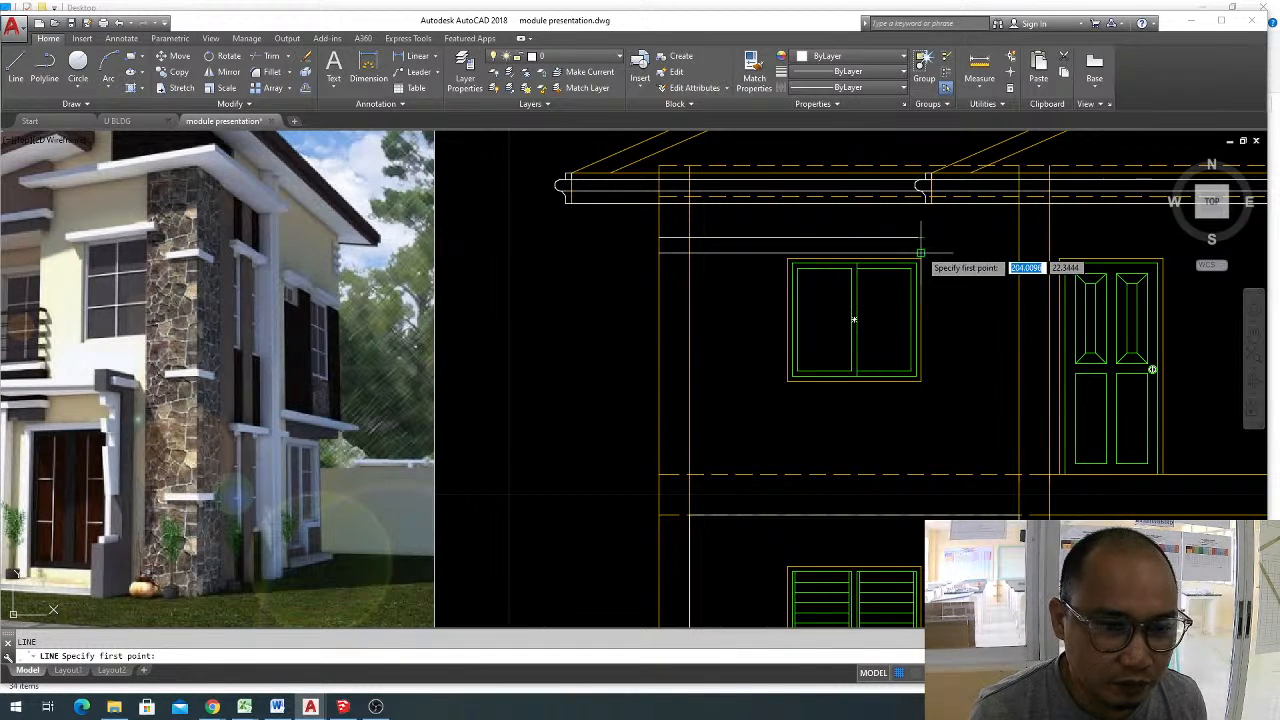
{"action": "left_click", "coordinate": [921, 237]}
{"action": "left_click", "coordinate": [921, 237]}
{"action": "key", "text": "Return"}
{"action": "middle_click_drag", "start_coordinate": [620, 266], "coordinate": [740, 254]}
{"action": "scroll", "coordinate": [839, 269], "scroll_direction": "down", "scroll_amount": 2}
{"action": "middle_click_drag", "start_coordinate": [836, 267], "coordinate": [860, 286]}
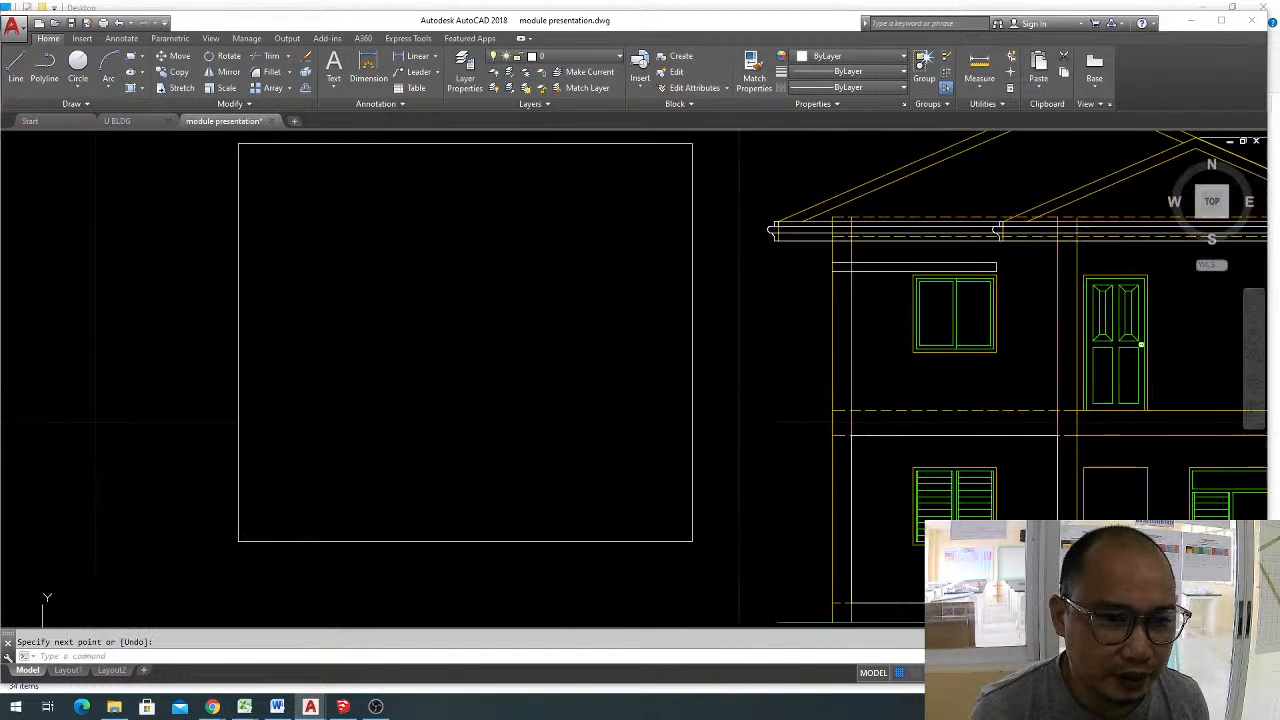
{"action": "key", "text": "Escape"}
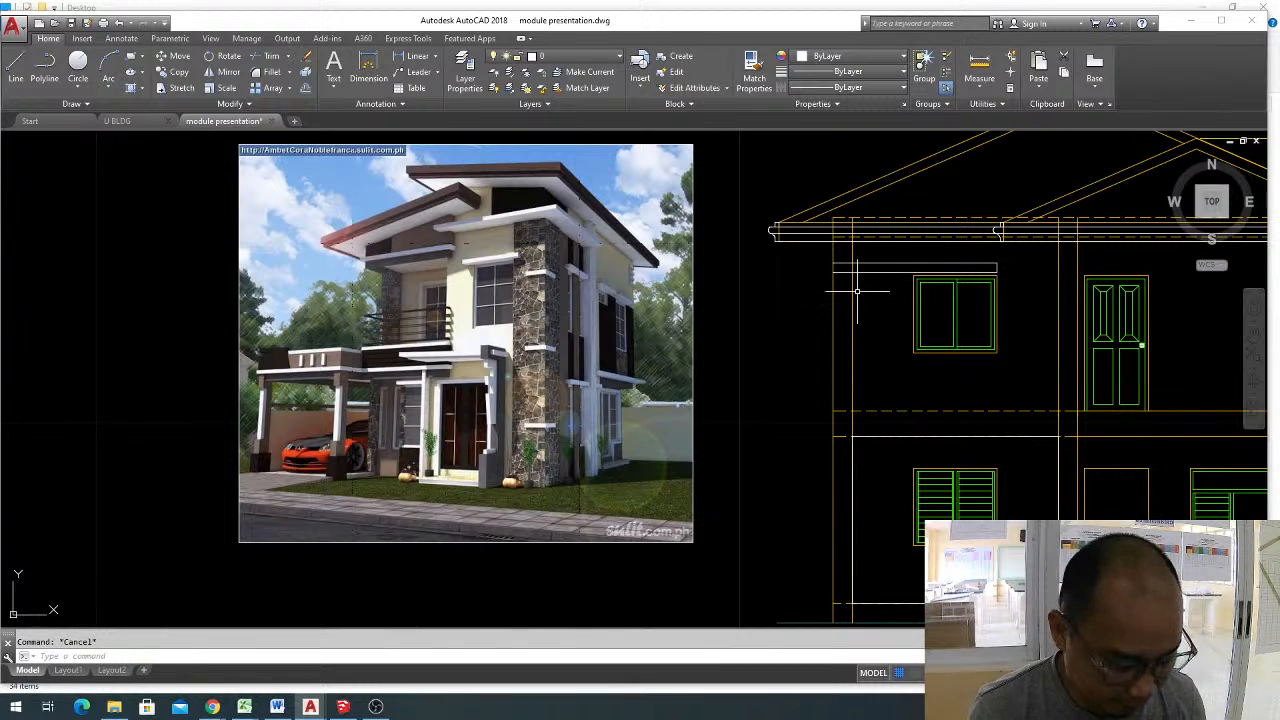
Offset the elevation's outer left wall line 0.6 outward on the upper floor.
{"action": "type", "text": "c"}
{"action": "key", "text": "Return"}
{"action": "type", "text": ".6"}
{"action": "key", "text": "Return"}
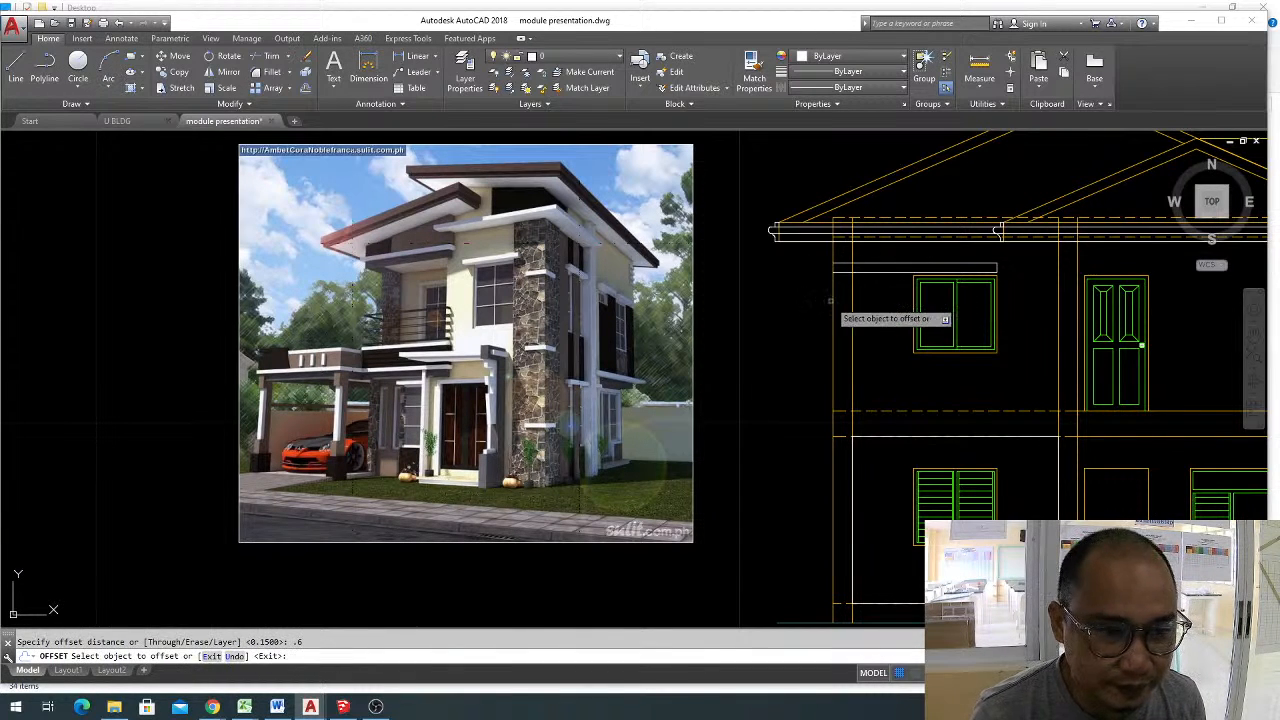
{"action": "key", "text": "Escape"}
Extend both horizontal lines of the band to the offset line outside the left wall.
{"action": "type", "text": "ex"}
{"action": "key", "text": "Return"}
{"action": "key", "text": "Return"}
{"action": "left_click", "coordinate": [841, 283]}
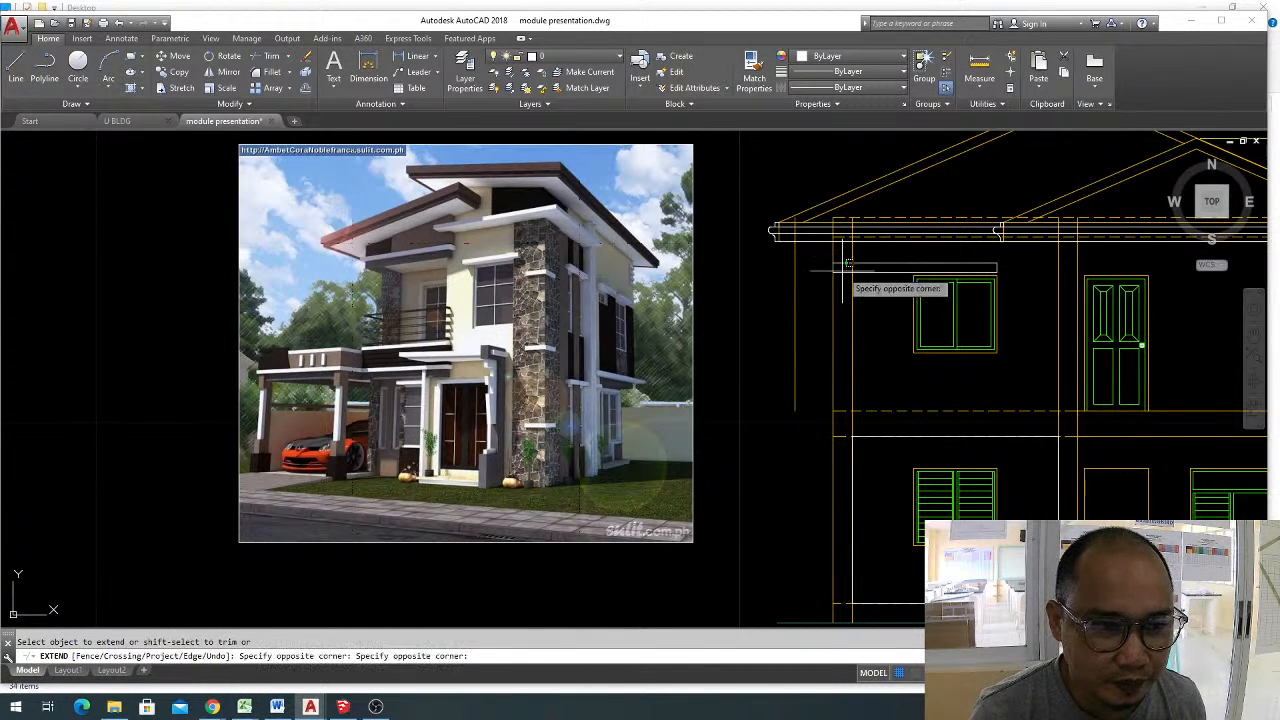
{"action": "left_click", "coordinate": [839, 258]}
{"action": "key", "text": "Escape"}
{"action": "key", "text": "Escape"}
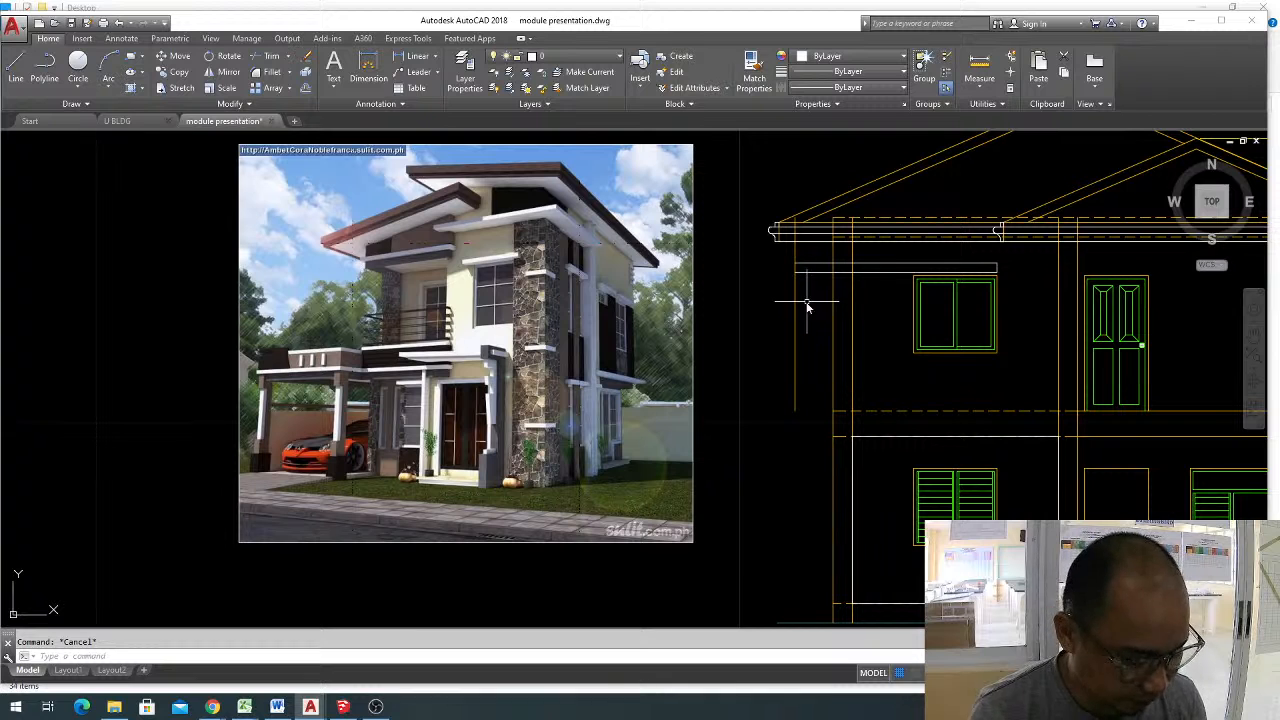
Trim the offset vertical line above and below the band so it closes the band's left end.
{"action": "type", "text": "tr"}
{"action": "key", "text": "Return"}
{"action": "key", "text": "Return"}
{"action": "left_click", "coordinate": [807, 302]}
{"action": "left_click", "coordinate": [786, 309]}
{"action": "left_click", "coordinate": [799, 255]}
{"action": "left_click", "coordinate": [794, 253]}
{"action": "key", "text": "Escape"}
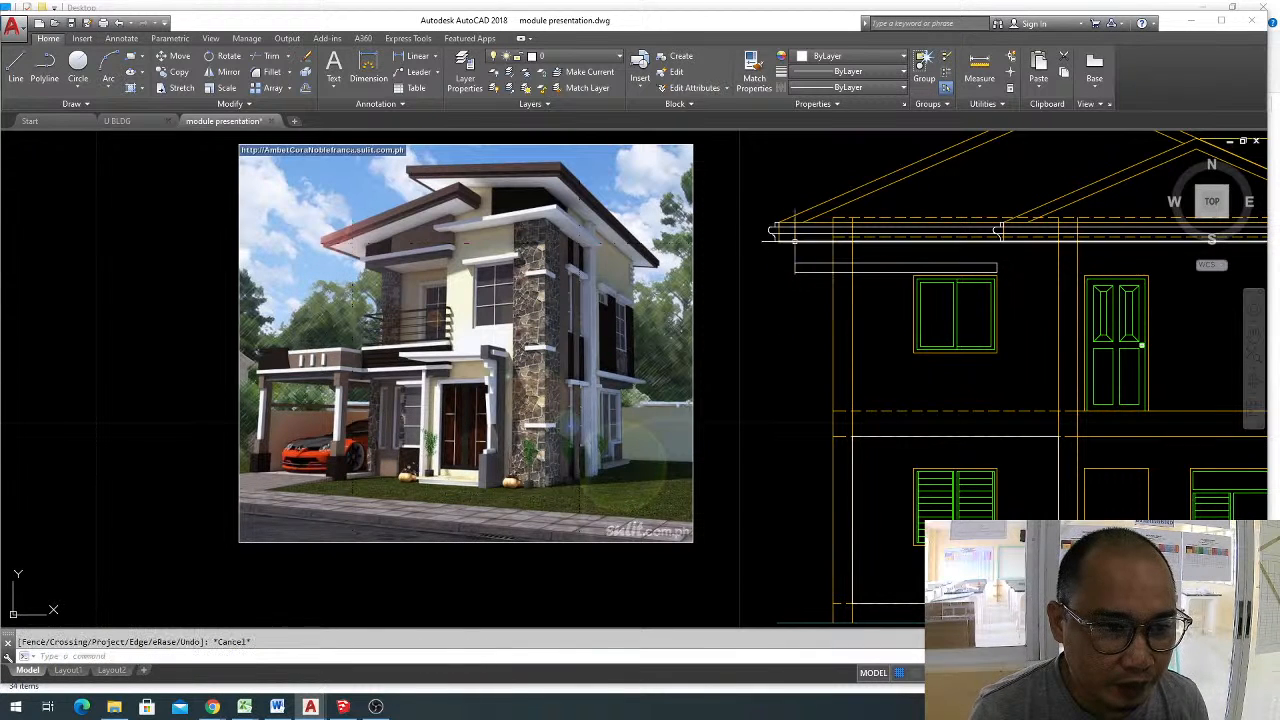
{"action": "key", "text": "Escape"}
Erase the leftover piece of the offset vertical line crossing the eaves.
{"action": "scroll", "coordinate": [792, 215], "scroll_direction": "up", "scroll_amount": 2}
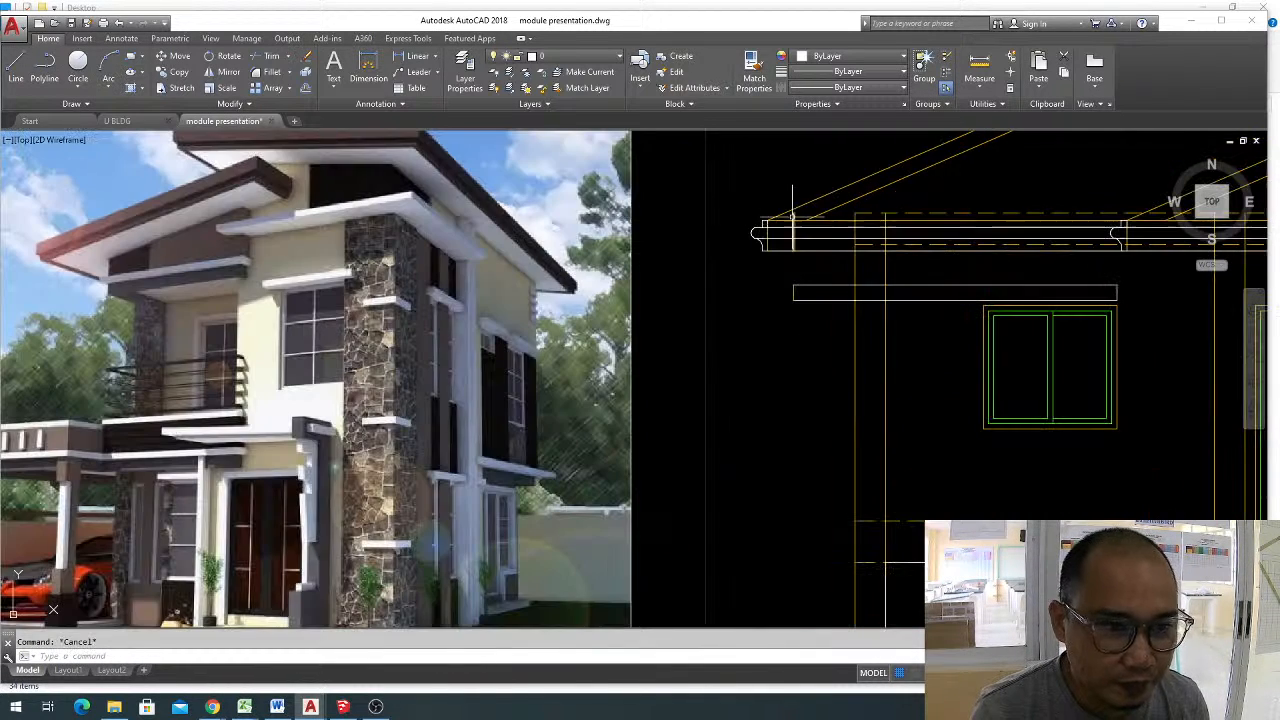
{"action": "left_click", "coordinate": [790, 189]}
{"action": "left_click", "coordinate": [812, 261]}
{"action": "type", "text": "e"}
{"action": "key", "text": "Return"}
{"action": "key", "text": "Return"}
{"action": "key", "text": "Escape"}
{"action": "left_click", "coordinate": [783, 186]}
{"action": "left_click", "coordinate": [825, 262]}
{"action": "key", "text": "Escape"}
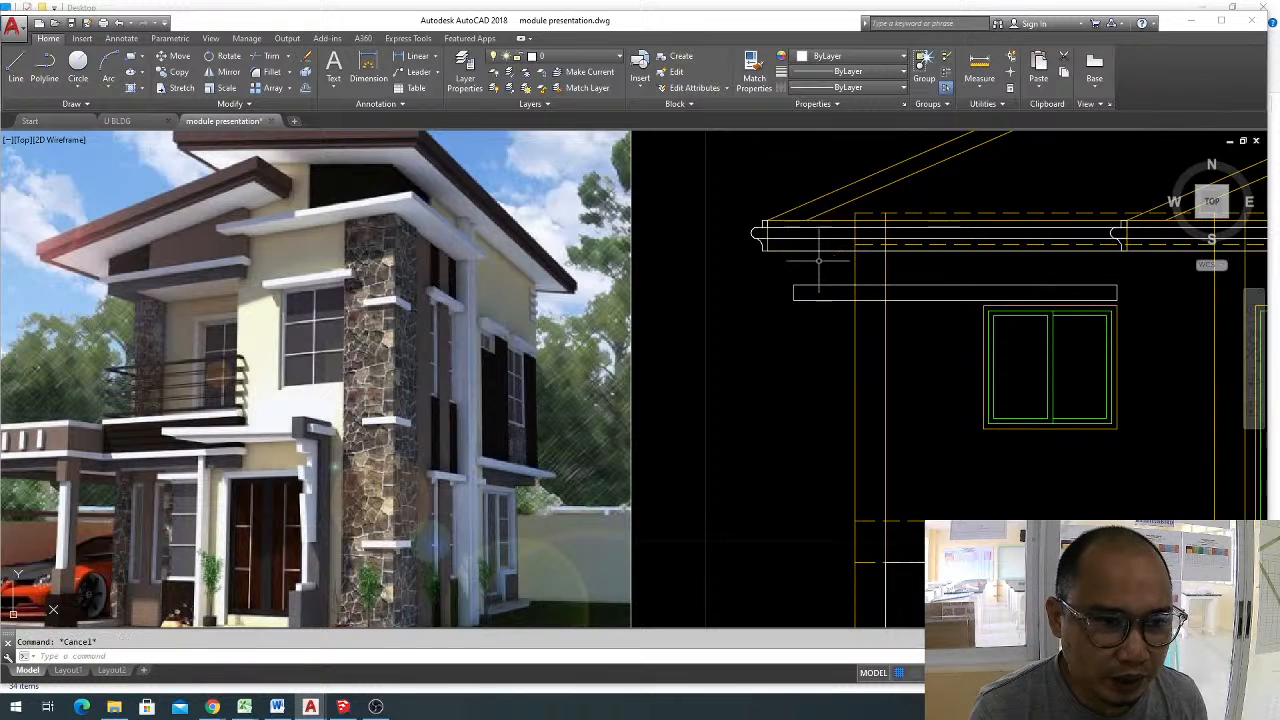
Match the properties of the band's left end line to those of its bottom line.
{"action": "type", "text": "ma"}
{"action": "key", "text": "Return"}
{"action": "left_click", "coordinate": [809, 299]}
{"action": "left_click", "coordinate": [805, 313]}
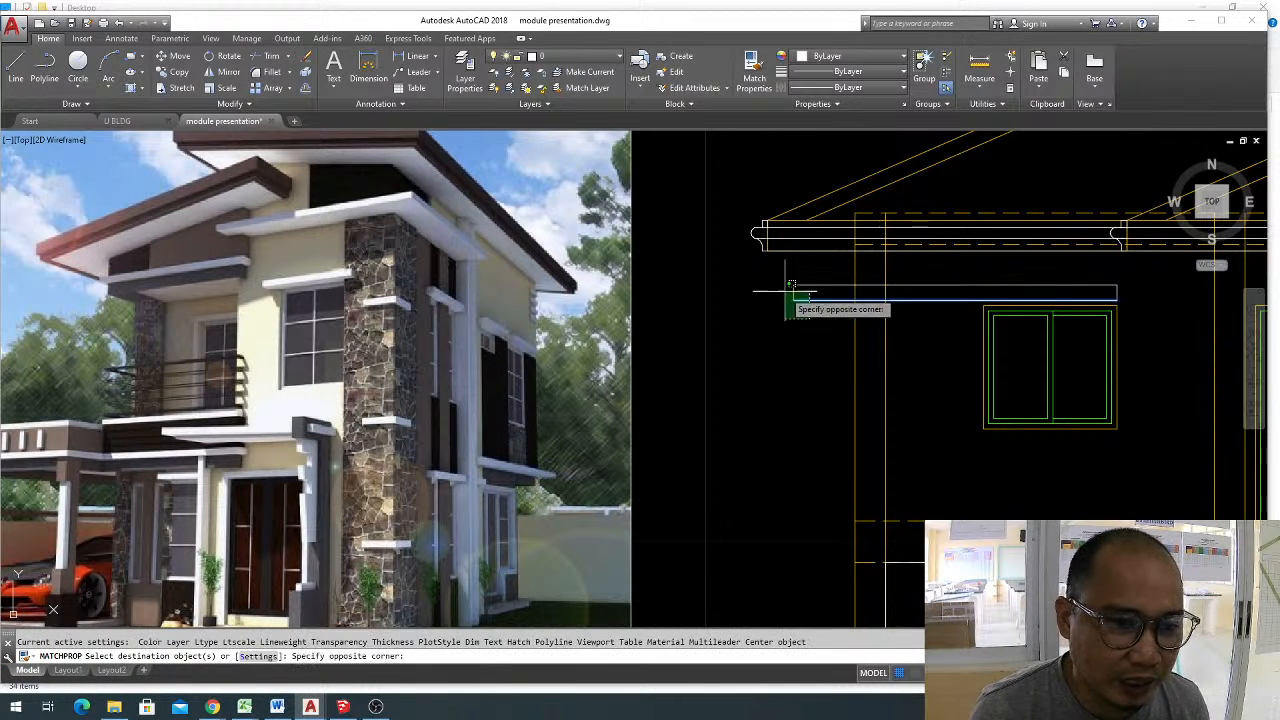
{"action": "left_click", "coordinate": [785, 286]}
{"action": "key", "text": "Escape"}
{"action": "scroll", "coordinate": [850, 291], "scroll_direction": "down", "scroll_amount": 4}
{"action": "scroll", "coordinate": [931, 312], "scroll_direction": "up", "scroll_amount": 2}
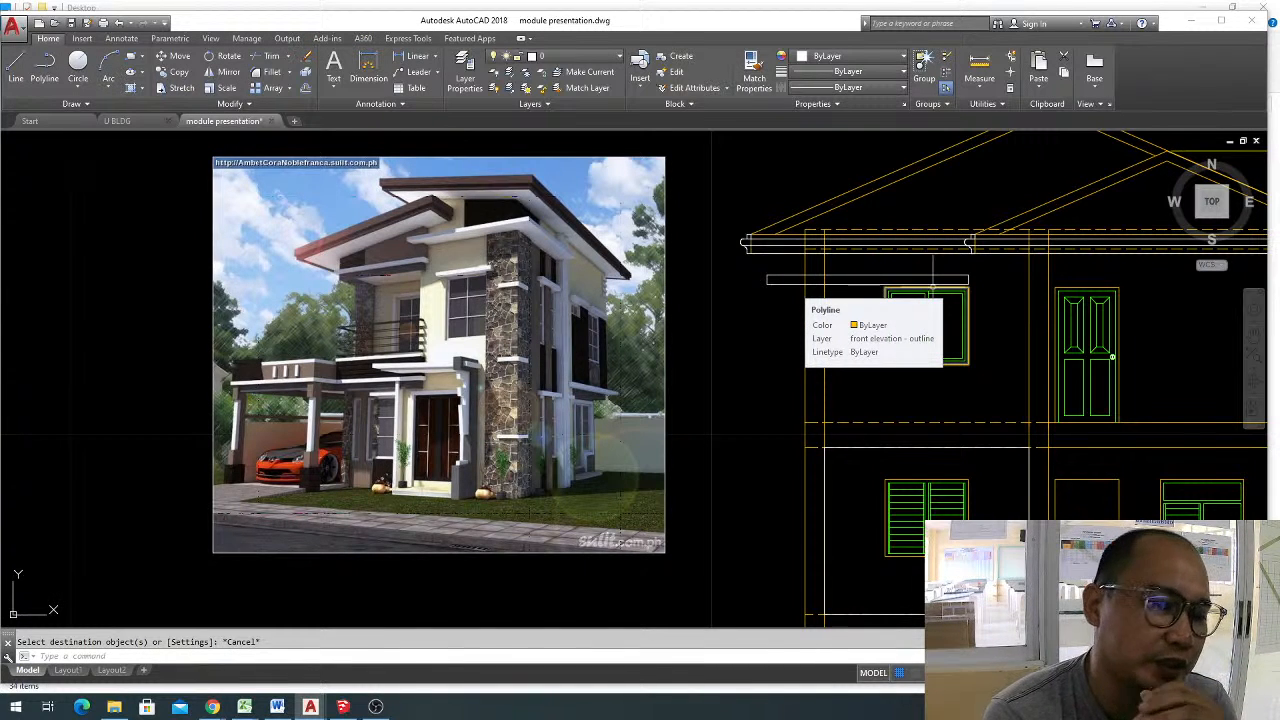
{"action": "key", "text": "Escape"}
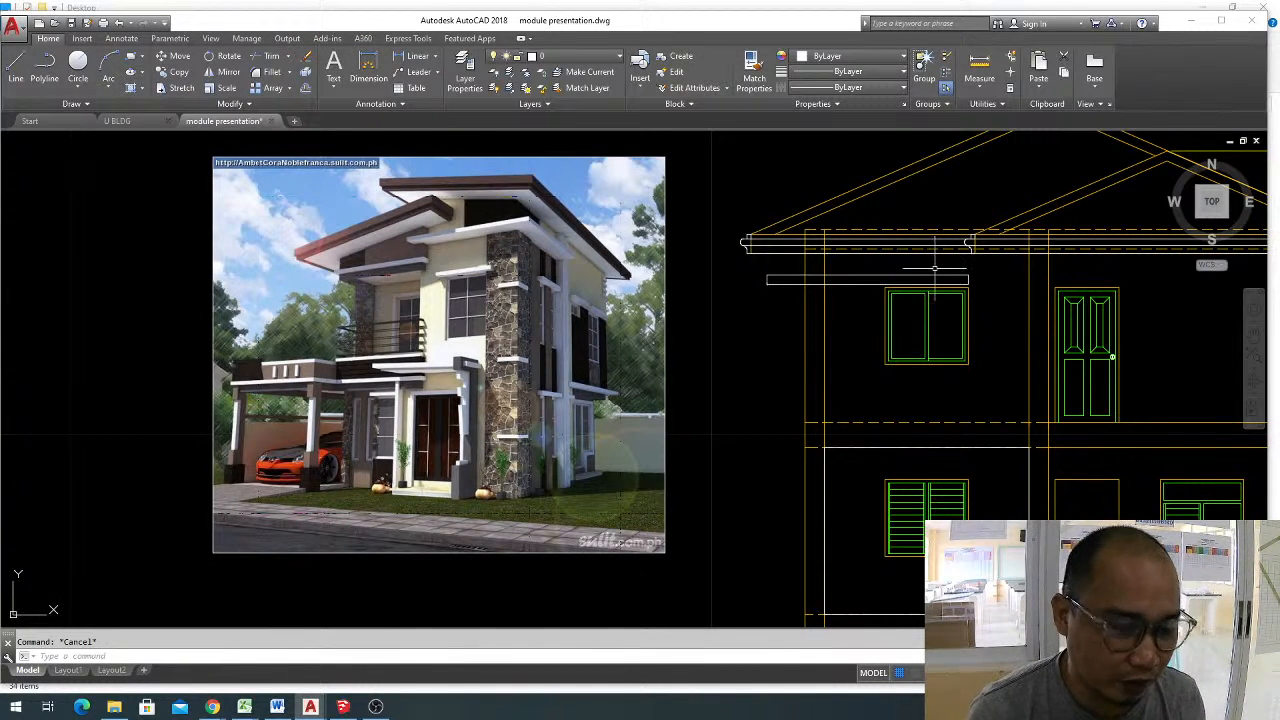
Trim the left wall lines that pass through the band above the upper-floor window.
{"action": "type", "text": "tr"}
{"action": "key", "text": "space"}
{"action": "key", "text": "space"}
{"action": "scroll", "coordinate": [818, 283], "scroll_direction": "up", "scroll_amount": 3}
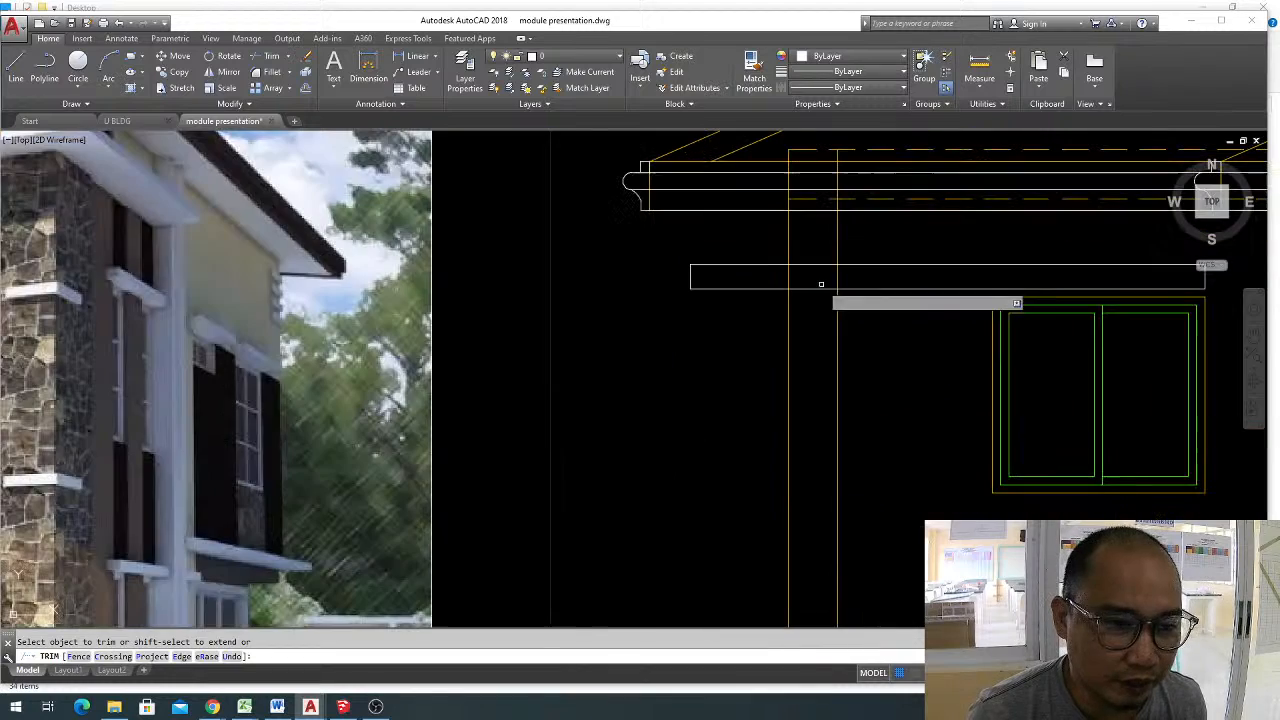
{"action": "left_click", "coordinate": [854, 277]}
{"action": "key", "text": "Escape"}
{"action": "scroll", "coordinate": [918, 338], "scroll_direction": "down", "scroll_amount": 5}
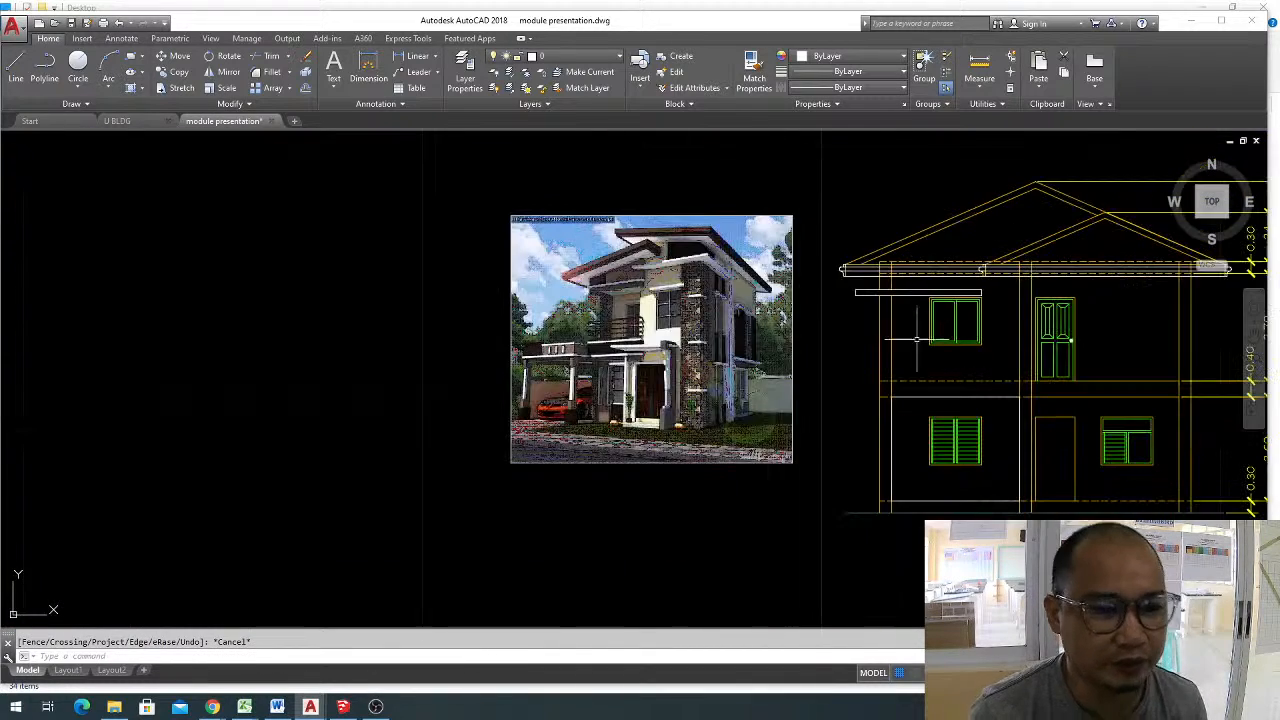
Compare the front elevation and its new window band with the stone-clad house photo and the surrounding drawings.
{"action": "middle_click_drag", "start_coordinate": [918, 338], "coordinate": [857, 304]}
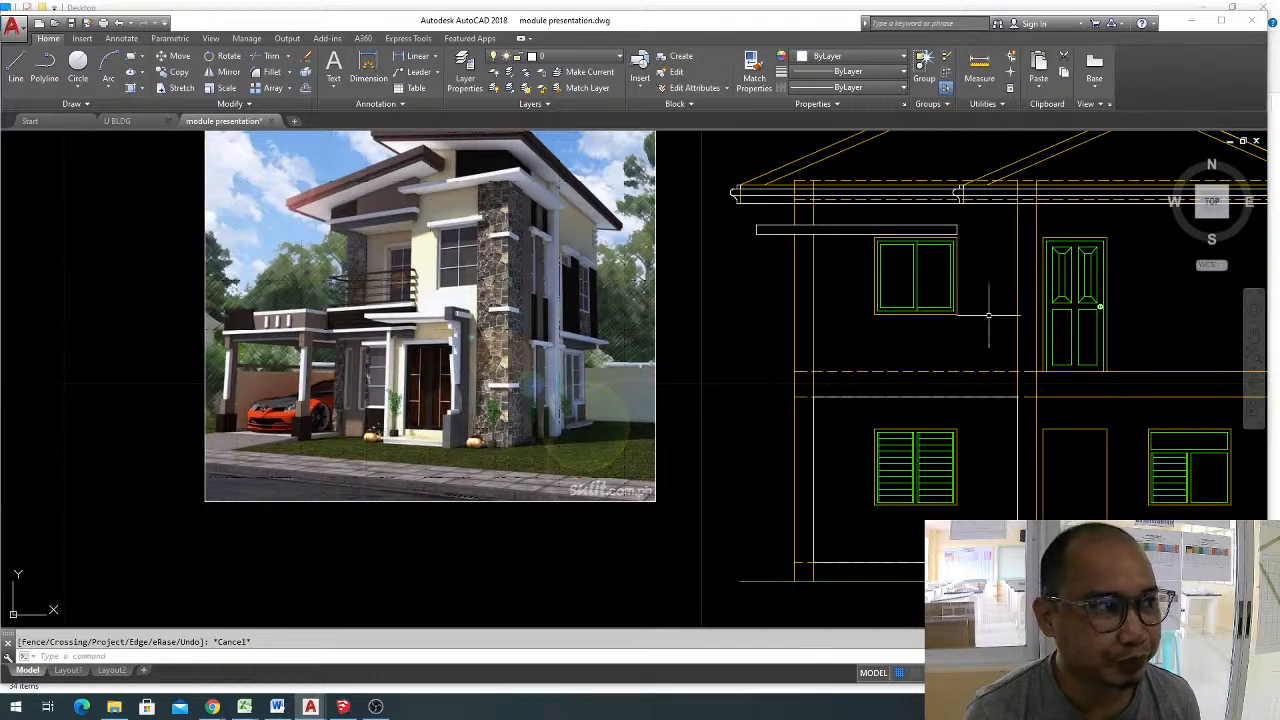
{"action": "key", "text": "Escape"}
{"action": "scroll", "coordinate": [980, 308], "scroll_direction": "down", "scroll_amount": 2}
{"action": "middle_click_drag", "start_coordinate": [980, 308], "coordinate": [876, 309]}
{"action": "scroll", "coordinate": [918, 304], "scroll_direction": "up", "scroll_amount": 2}
{"action": "middle_click_drag", "start_coordinate": [989, 293], "coordinate": [1020, 297]}
{"action": "middle_click_drag", "start_coordinate": [730, 334], "coordinate": [815, 319]}
{"action": "scroll", "coordinate": [815, 386], "scroll_direction": "down", "scroll_amount": 5}
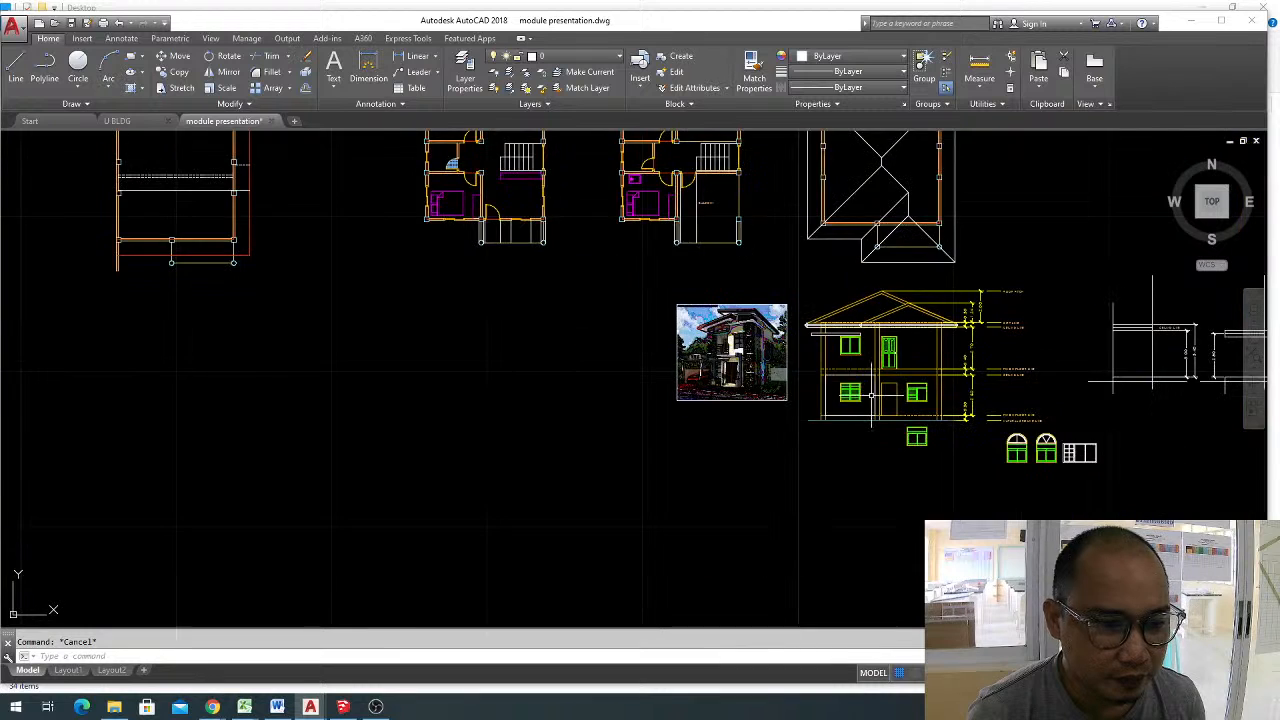
{"action": "scroll", "coordinate": [833, 384], "scroll_direction": "up", "scroll_amount": 4}
{"action": "scroll", "coordinate": [781, 351], "scroll_direction": "up", "scroll_amount": 2}
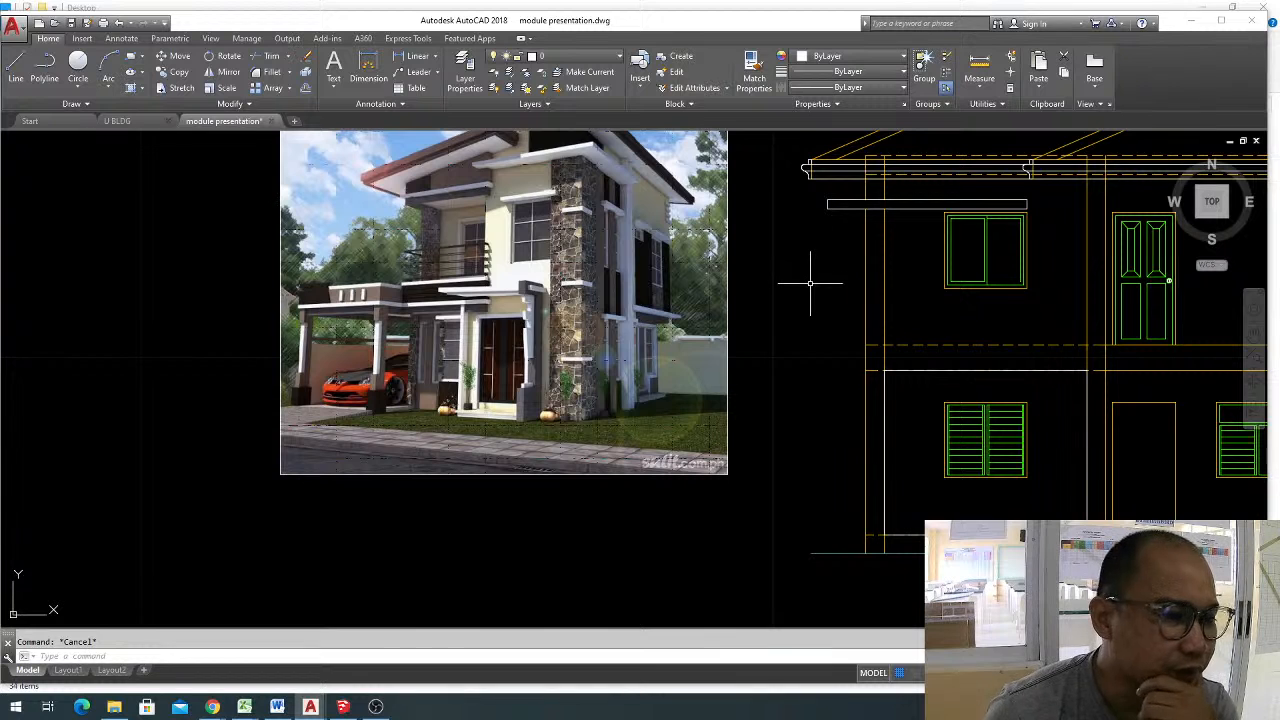
{"action": "scroll", "coordinate": [777, 294], "scroll_direction": "down", "scroll_amount": 2}
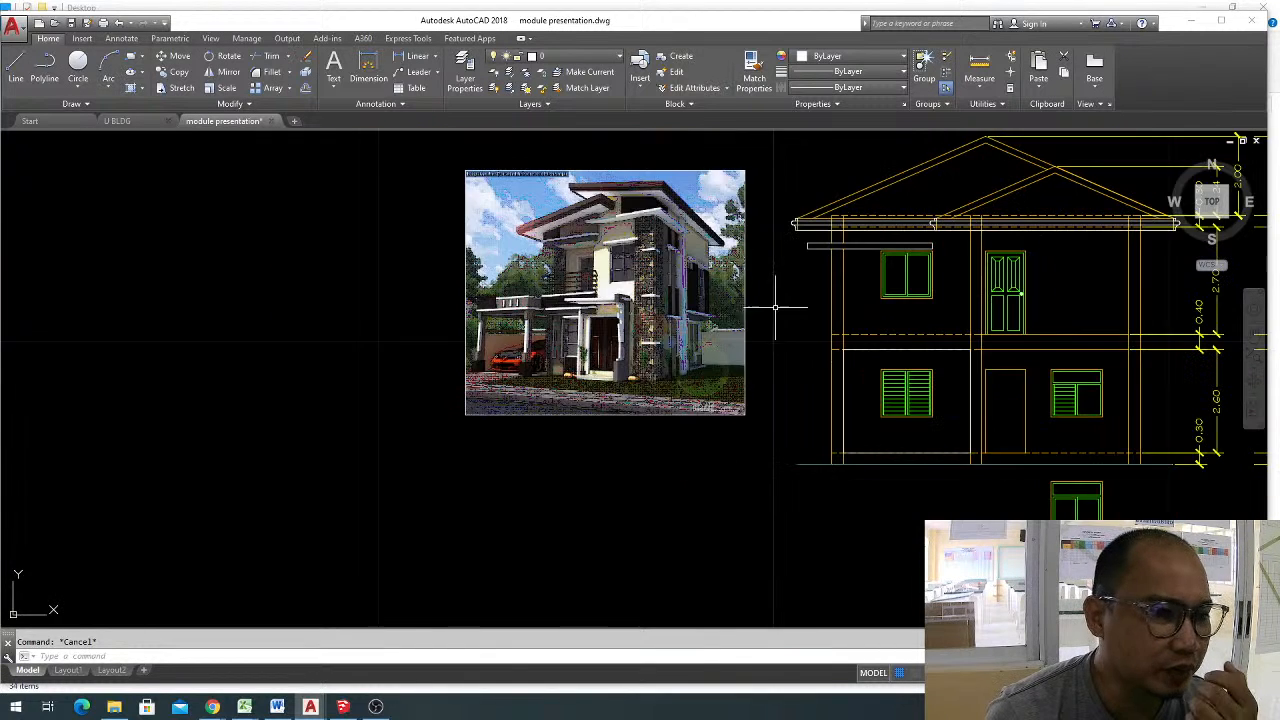
{"action": "scroll", "coordinate": [557, 260], "scroll_direction": "up", "scroll_amount": 2}
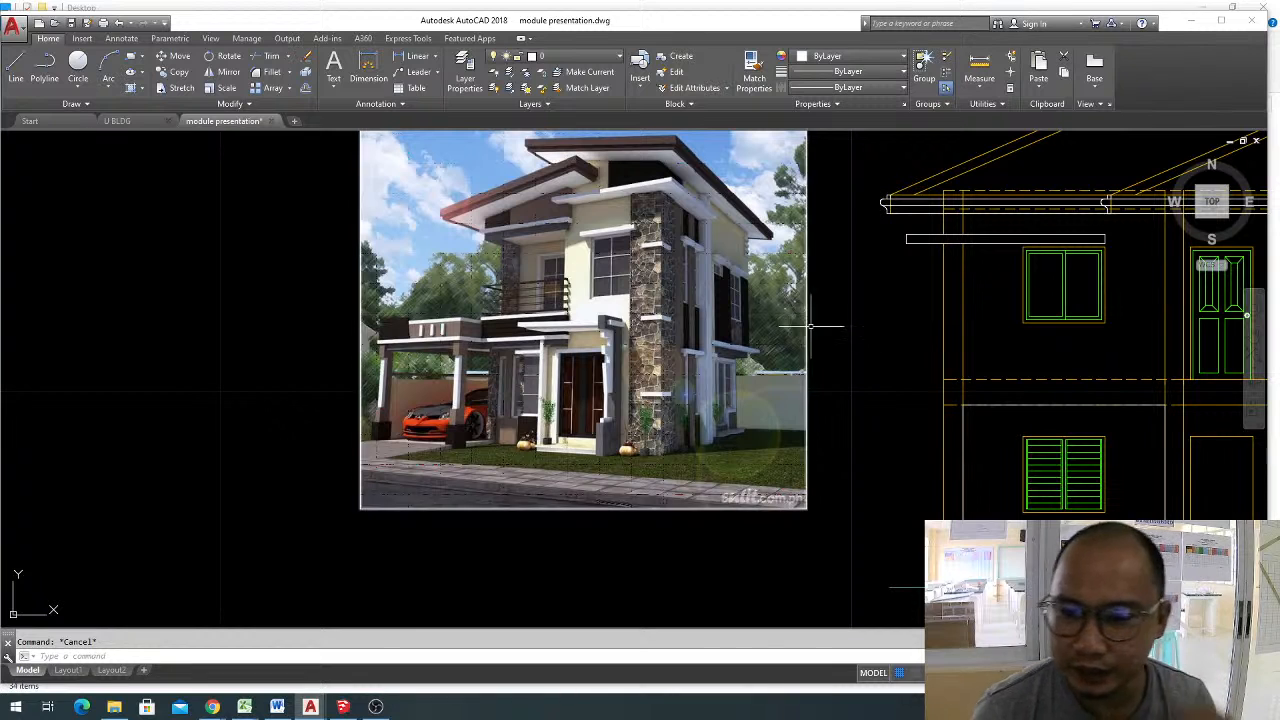
Delete the photo of the house with the stone-clad column.
{"action": "left_click", "coordinate": [823, 415]}
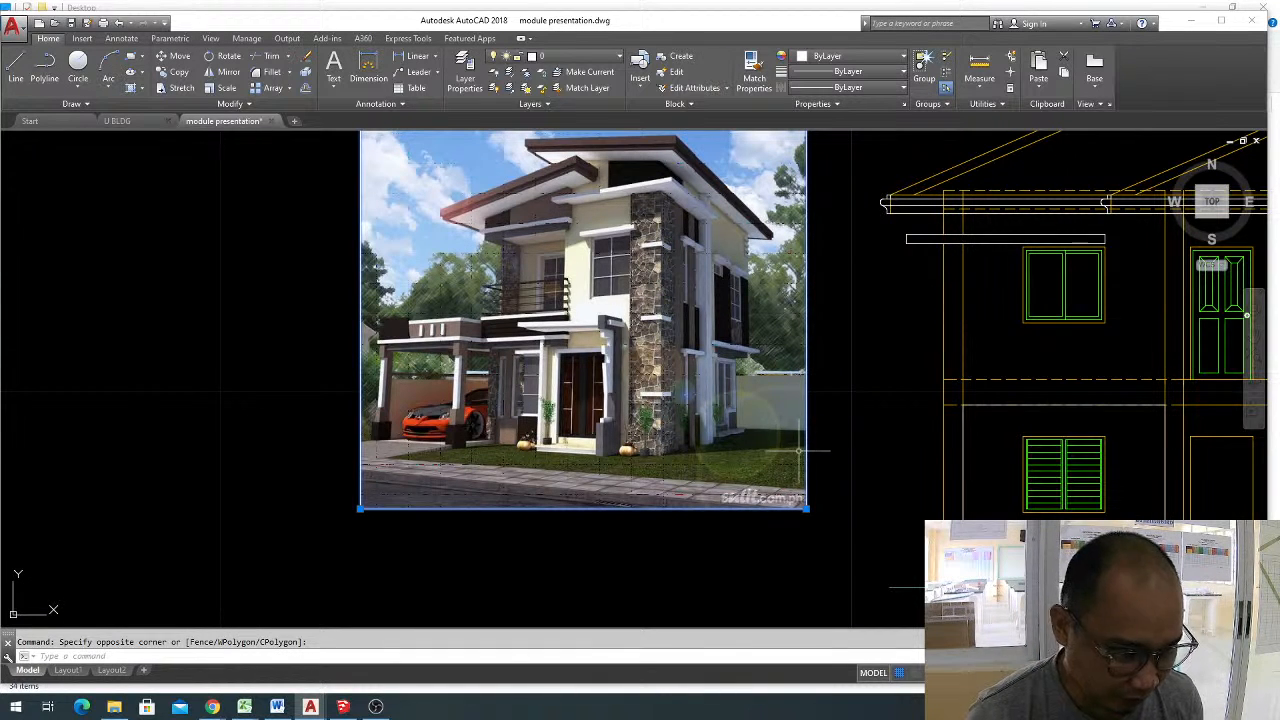
{"action": "left_click", "coordinate": [799, 451]}
{"action": "key", "text": "Delete"}
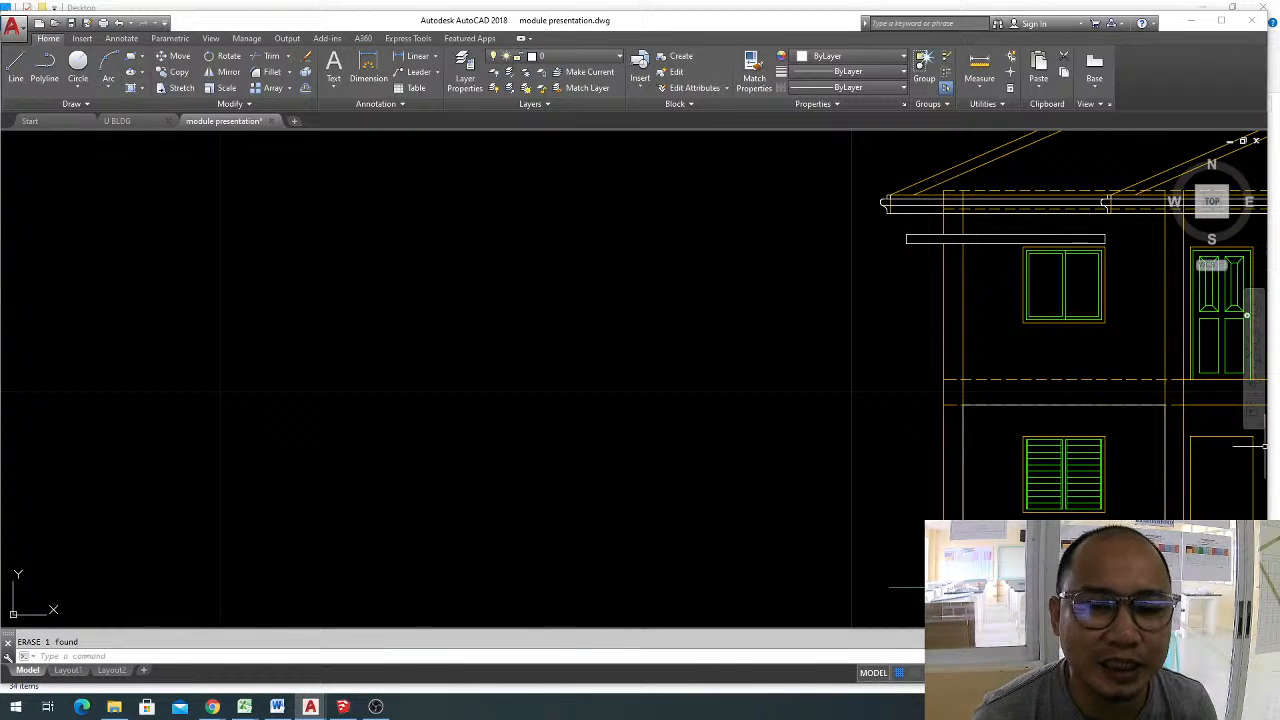
Paste the copied photo of the house with dark striped walls and a blue car beside the front elevation.
{"action": "right_click", "coordinate": [579, 656]}
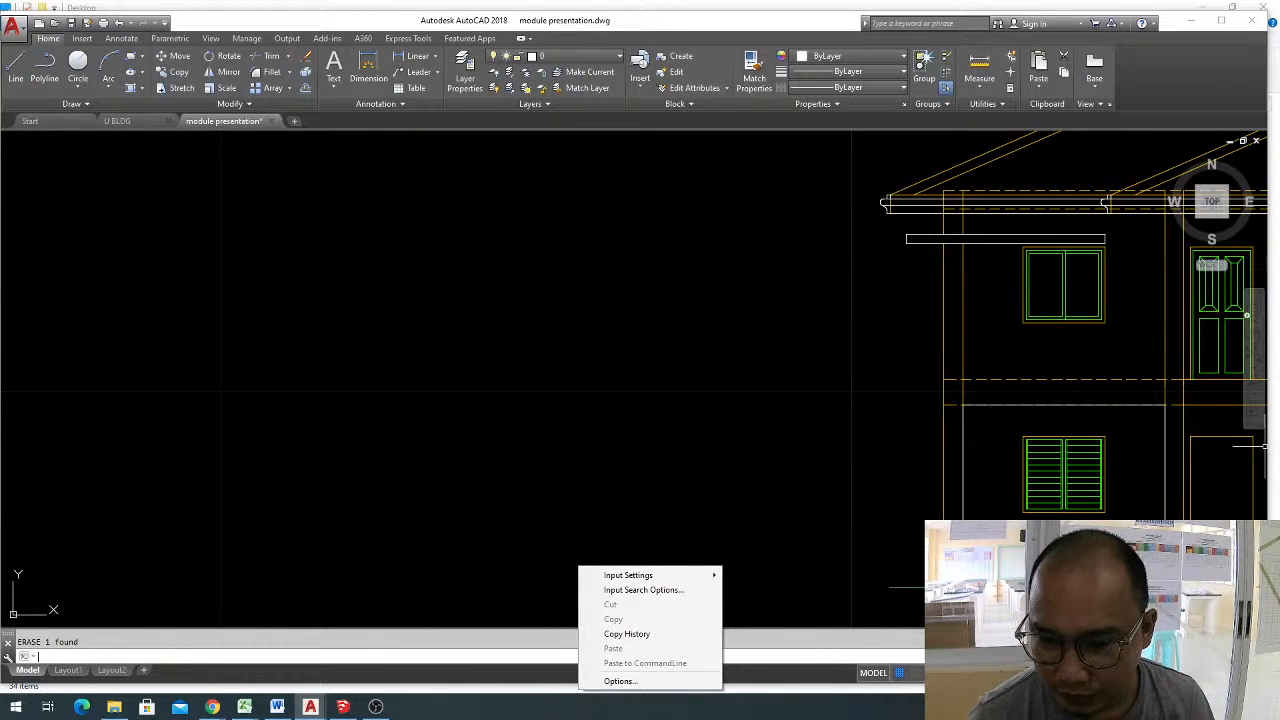
{"action": "key", "text": "alt+Tab"}
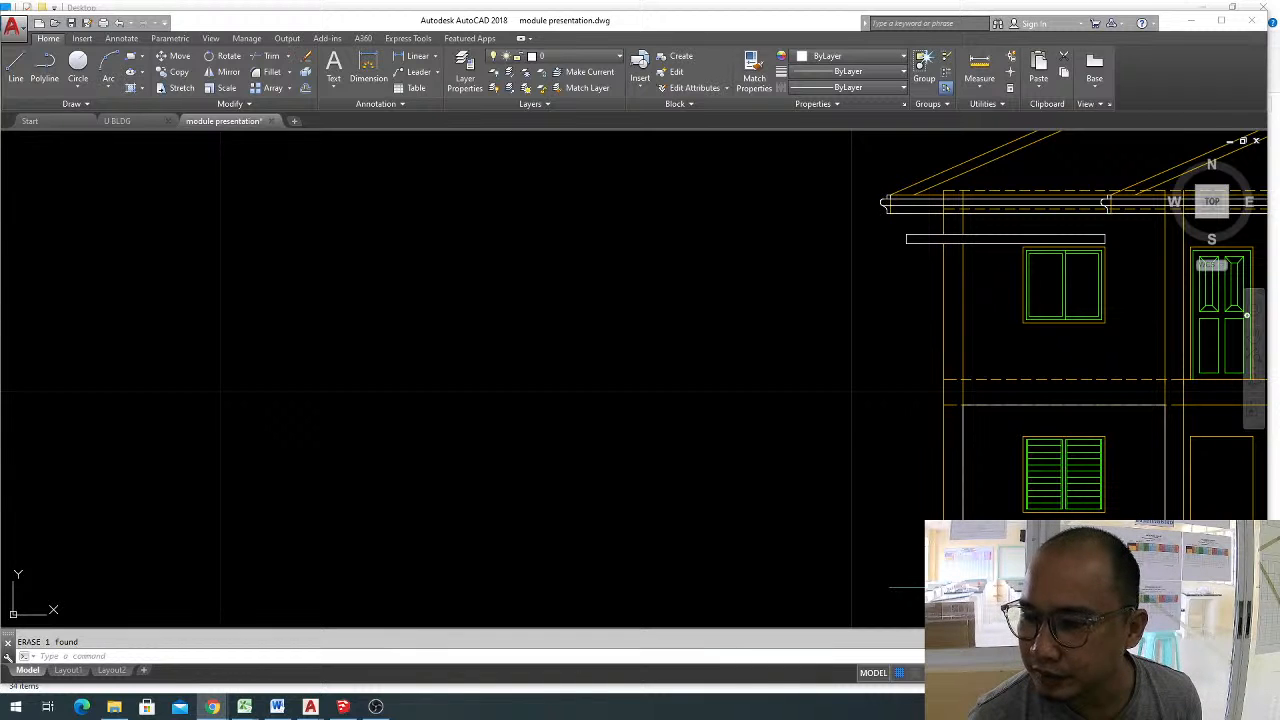
{"action": "left_click", "coordinate": [426, 349]}
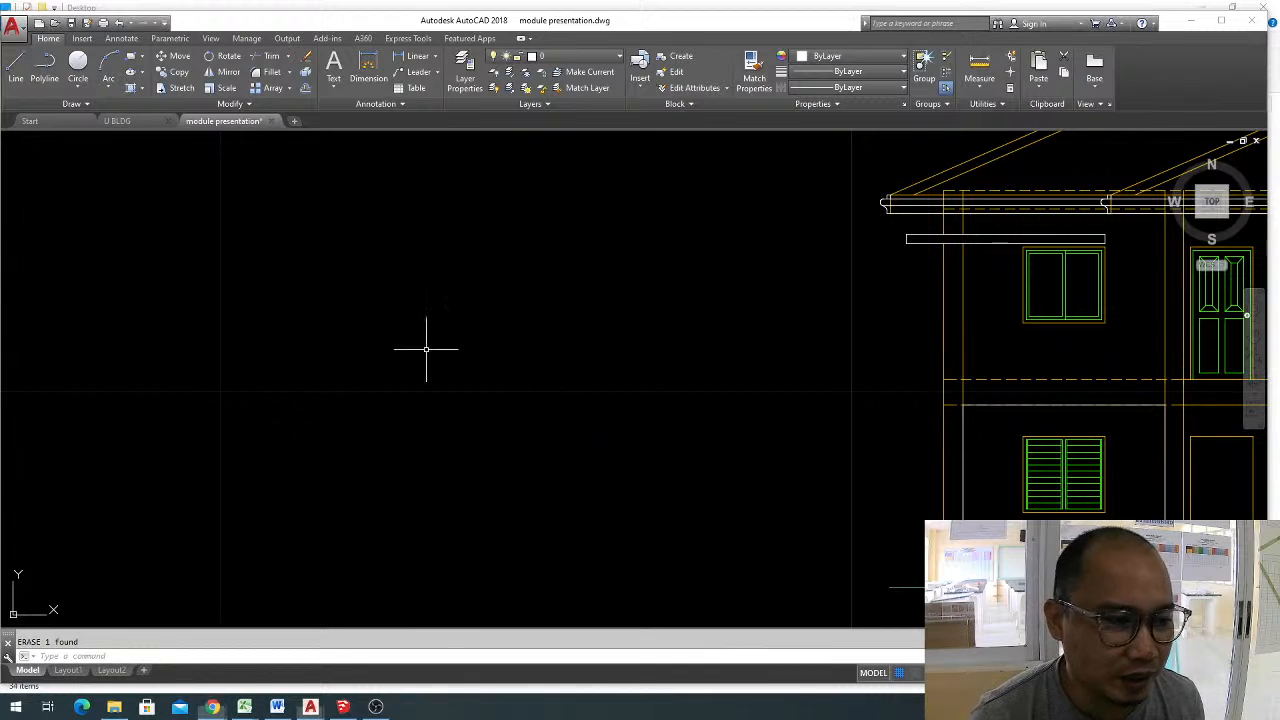
{"action": "key", "text": "ctrl+v"}
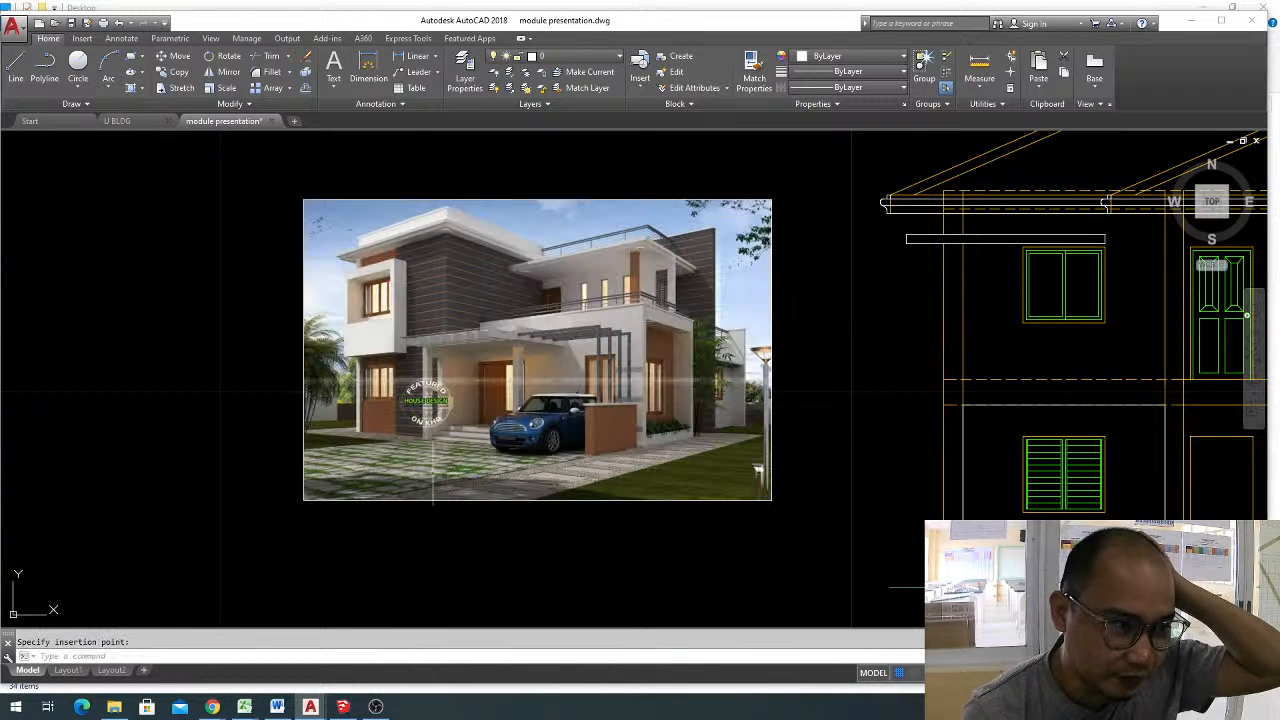
{"action": "scroll", "coordinate": [432, 298], "scroll_direction": "up", "scroll_amount": 2}
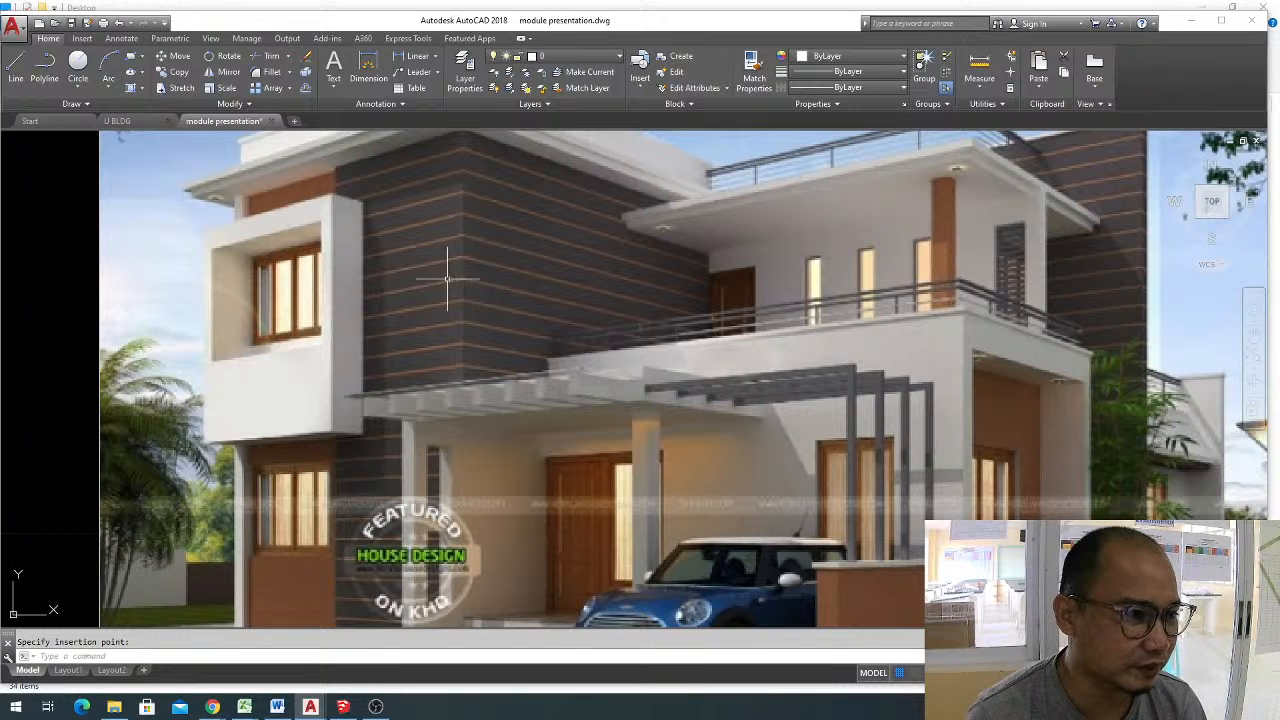
Draw a short vertical line from the upper-floor window's top-left corner up to the band above it.
{"action": "scroll", "coordinate": [440, 258], "scroll_direction": "down", "scroll_amount": 1}
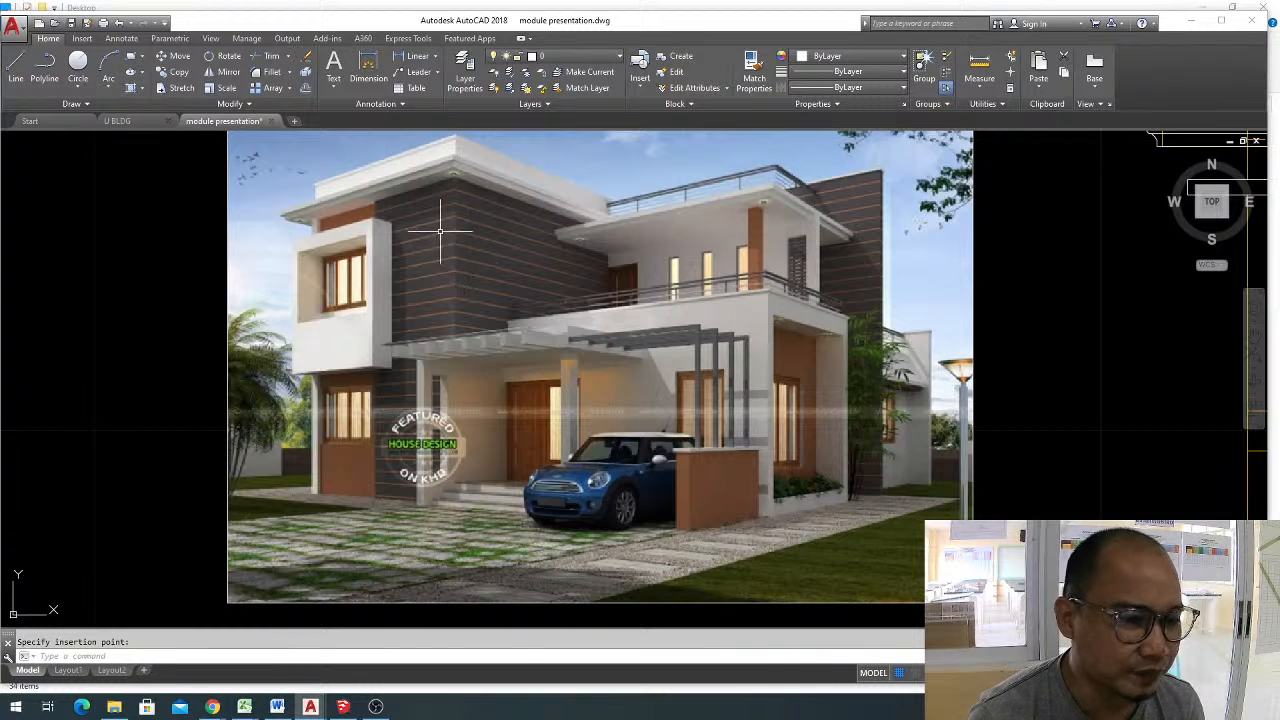
{"action": "scroll", "coordinate": [753, 363], "scroll_direction": "down", "scroll_amount": 5}
{"action": "scroll", "coordinate": [760, 320], "scroll_direction": "up", "scroll_amount": 4}
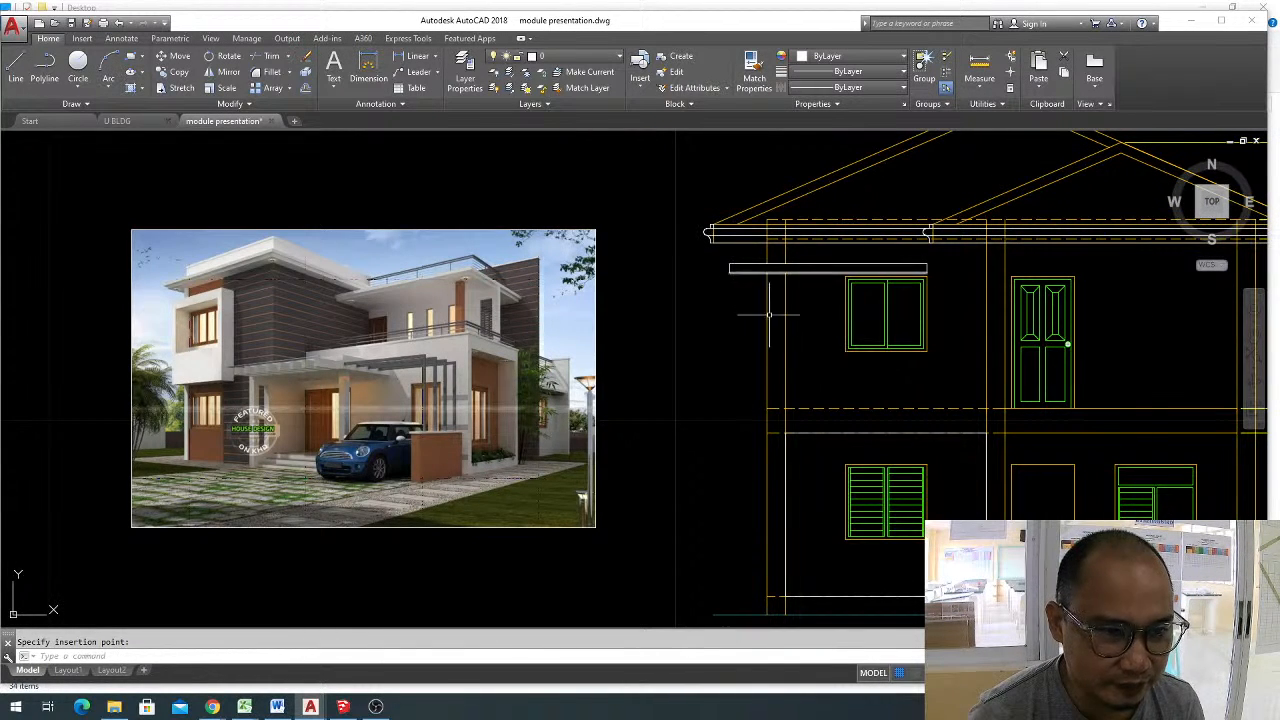
{"action": "scroll", "coordinate": [788, 350], "scroll_direction": "up", "scroll_amount": 2}
{"action": "key", "text": "Escape"}
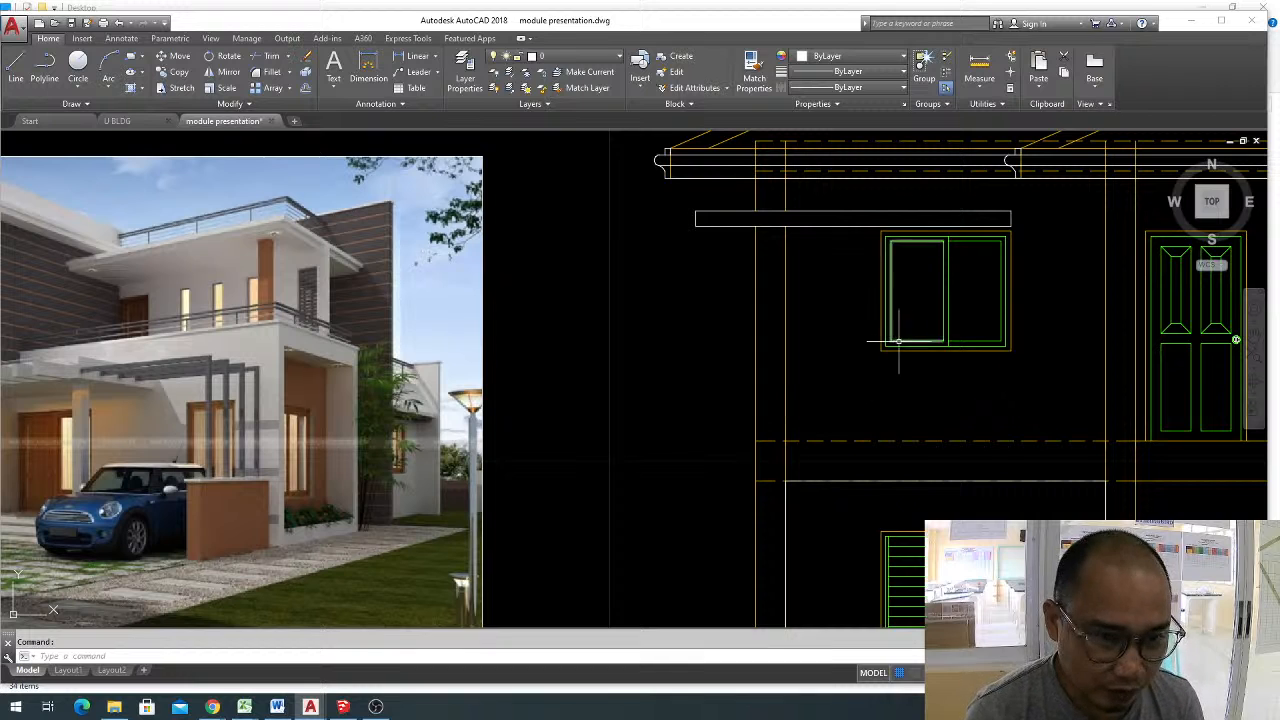
{"action": "type", "text": "l"}
{"action": "key", "text": "Return"}
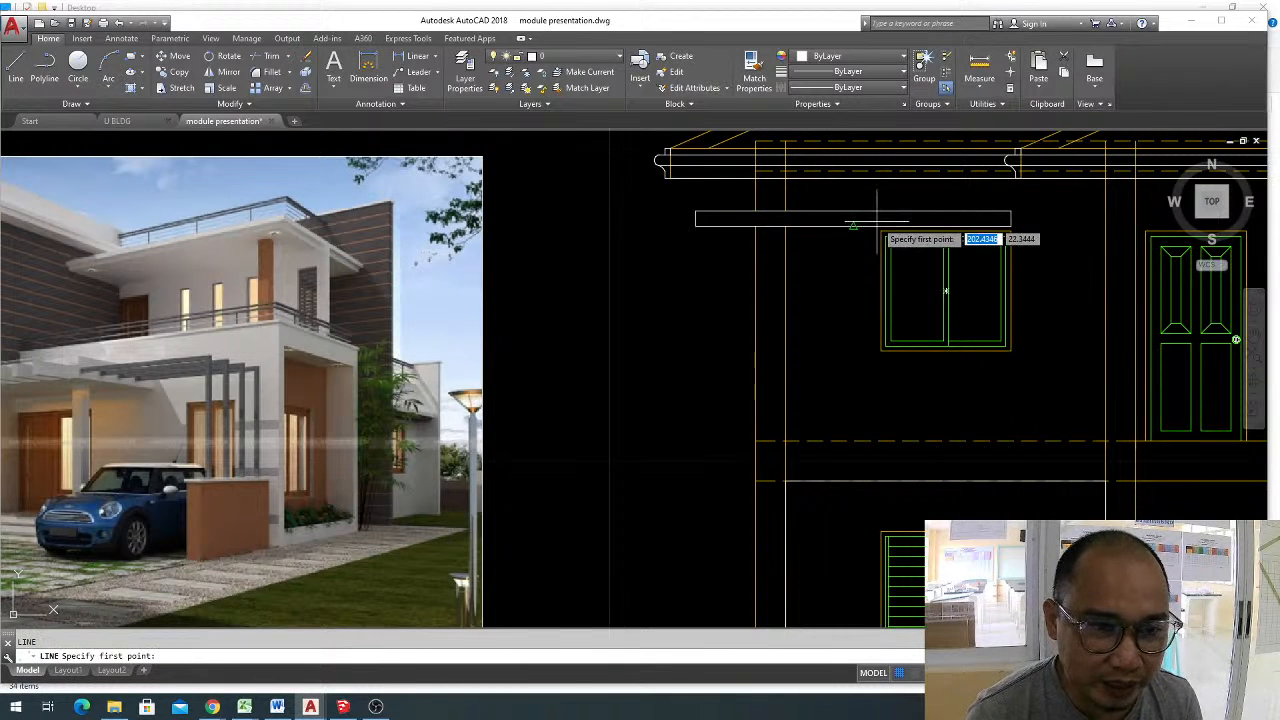
{"action": "left_click", "coordinate": [881, 232]}
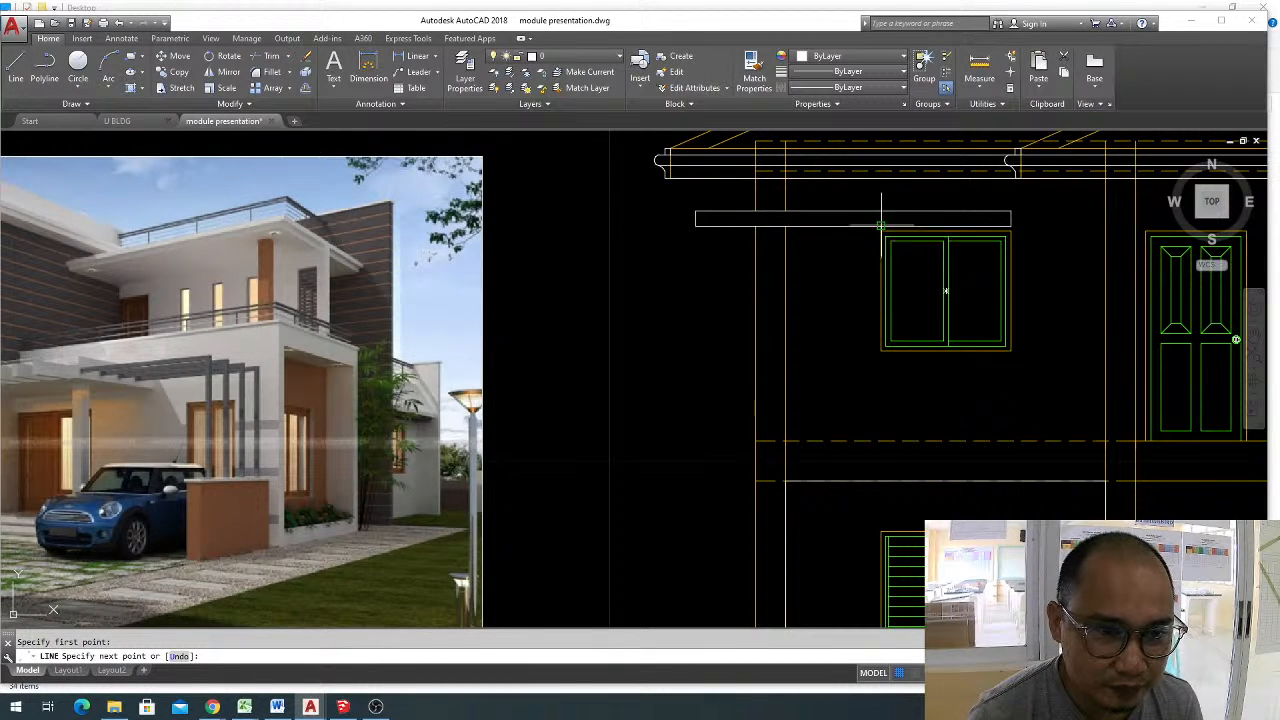
{"action": "key", "text": "Escape"}
Stretch the lower end of the short line beside the upper window straight down to the dashed floor line.
{"action": "scroll", "coordinate": [881, 232], "scroll_direction": "up", "scroll_amount": 3}
{"action": "left_click", "coordinate": [849, 237]}
{"action": "left_click", "coordinate": [856, 237]}
{"action": "scroll", "coordinate": [856, 228], "scroll_direction": "down", "scroll_amount": 6}
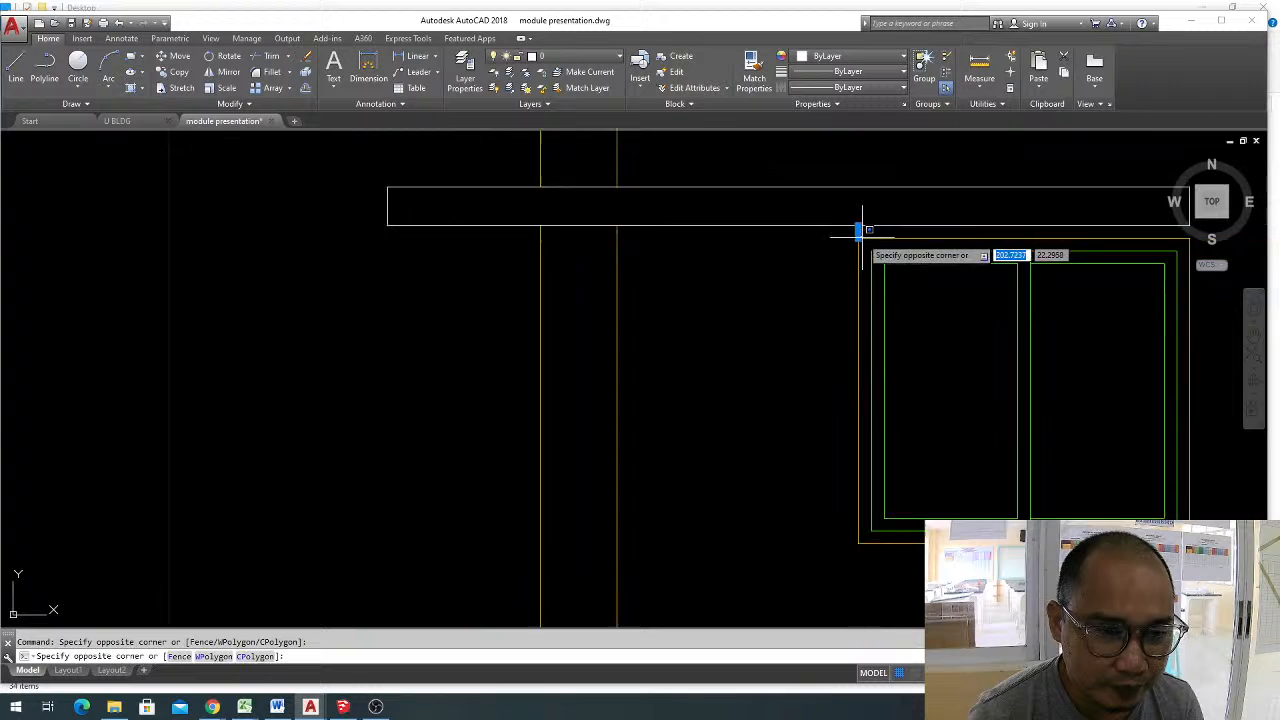
{"action": "key", "text": "Escape"}
{"action": "scroll", "coordinate": [845, 282], "scroll_direction": "up", "scroll_amount": 8}
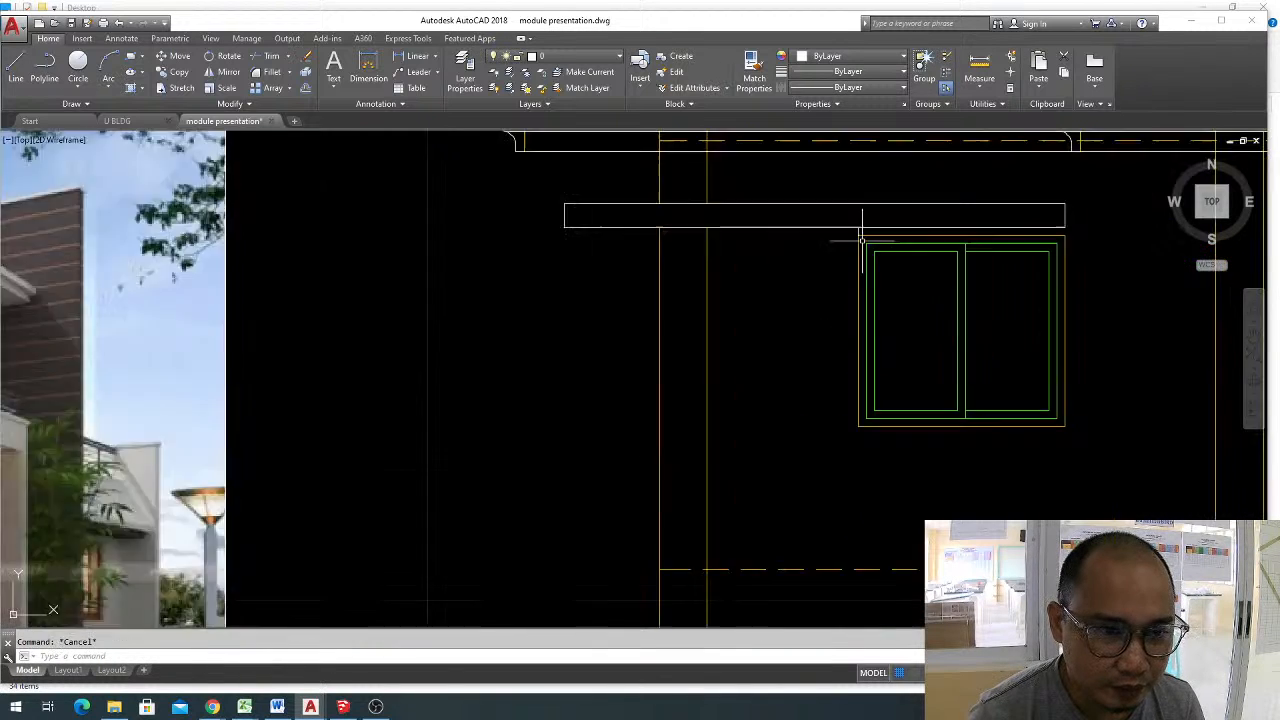
{"action": "left_click", "coordinate": [855, 222]}
{"action": "left_click", "coordinate": [846, 229]}
{"action": "scroll", "coordinate": [845, 232], "scroll_direction": "down", "scroll_amount": 4}
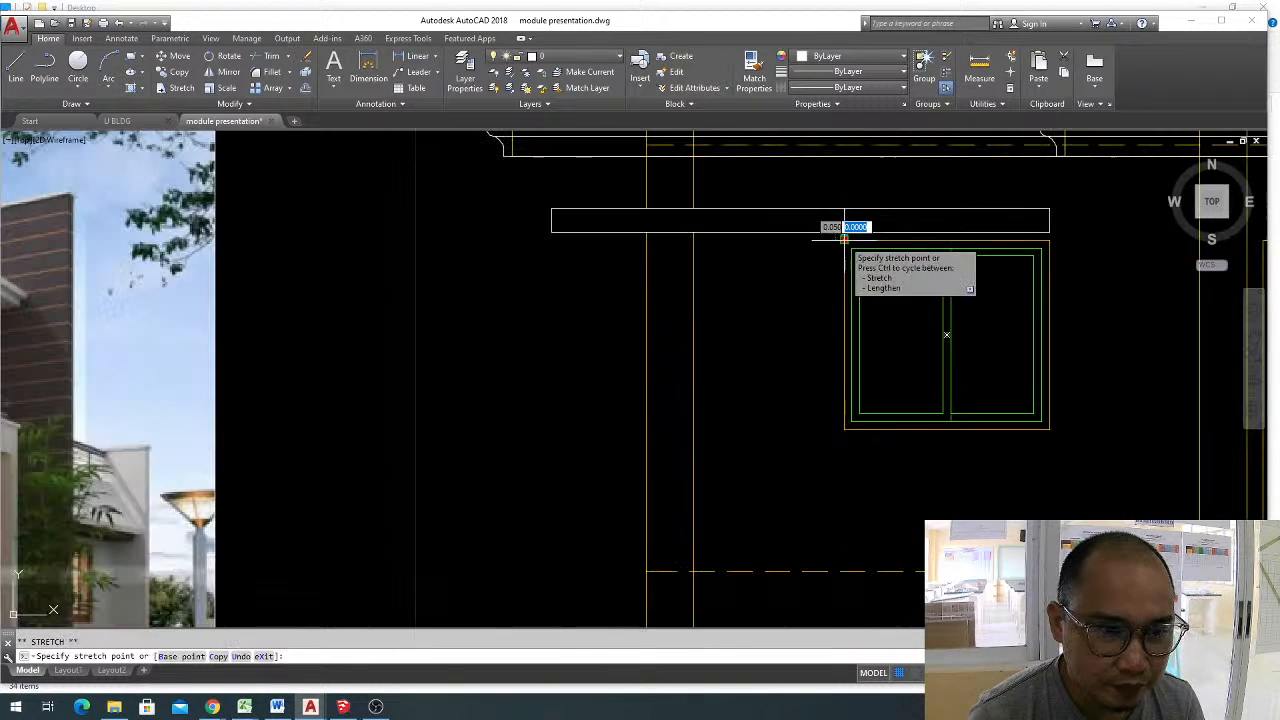
{"action": "left_click", "coordinate": [846, 223]}
{"action": "scroll", "coordinate": [845, 410], "scroll_direction": "down", "scroll_amount": 4}
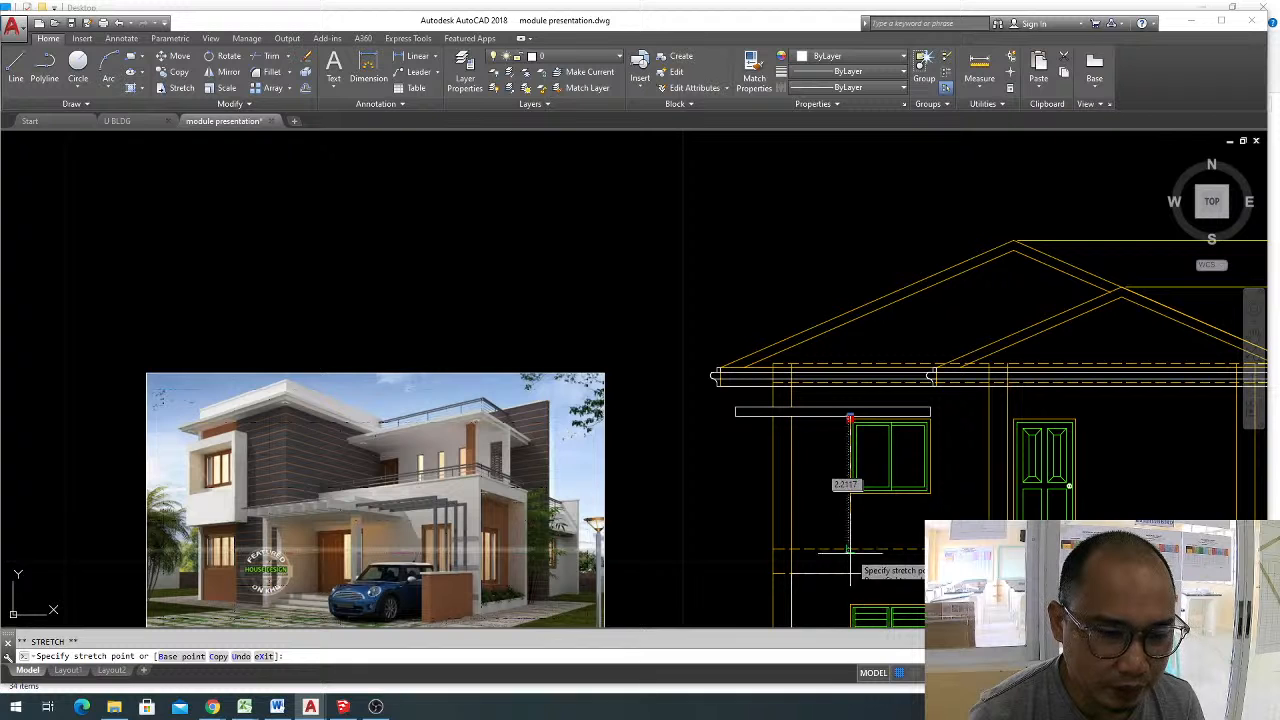
{"action": "scroll", "coordinate": [854, 553], "scroll_direction": "up", "scroll_amount": 2}
{"action": "middle_click_drag", "start_coordinate": [854, 553], "coordinate": [965, 468]}
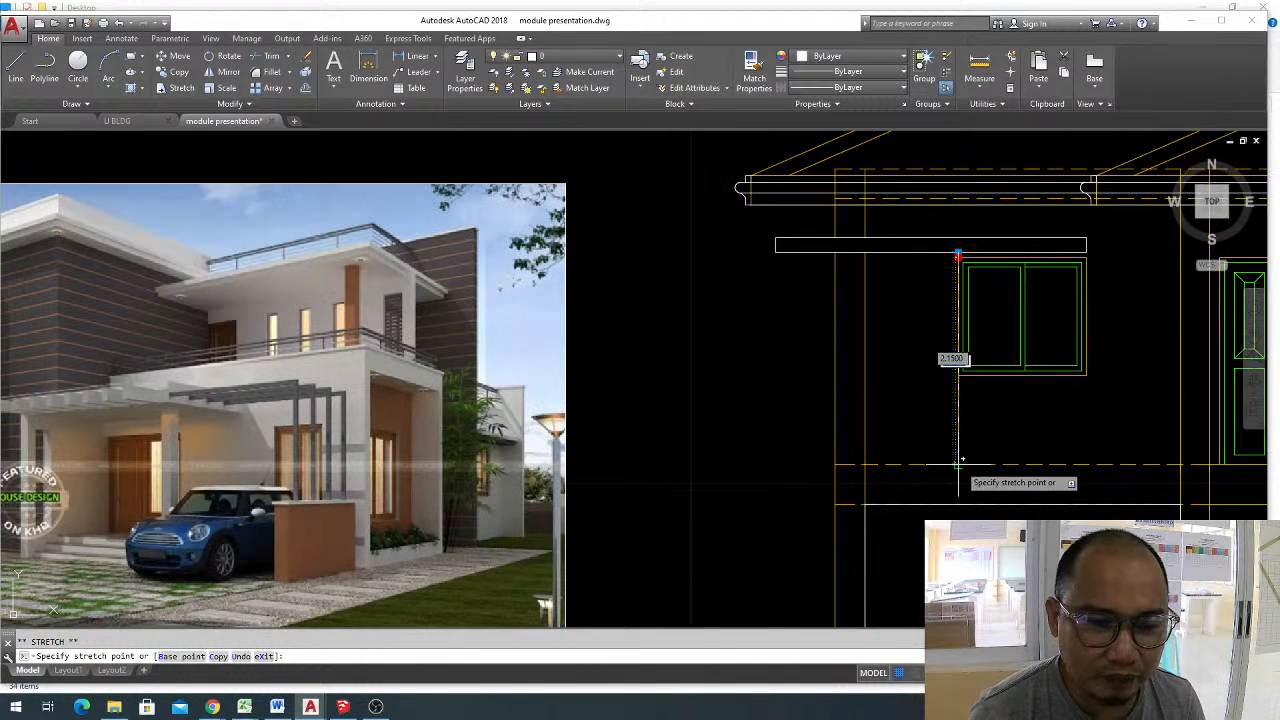
{"action": "key", "text": "Escape"}
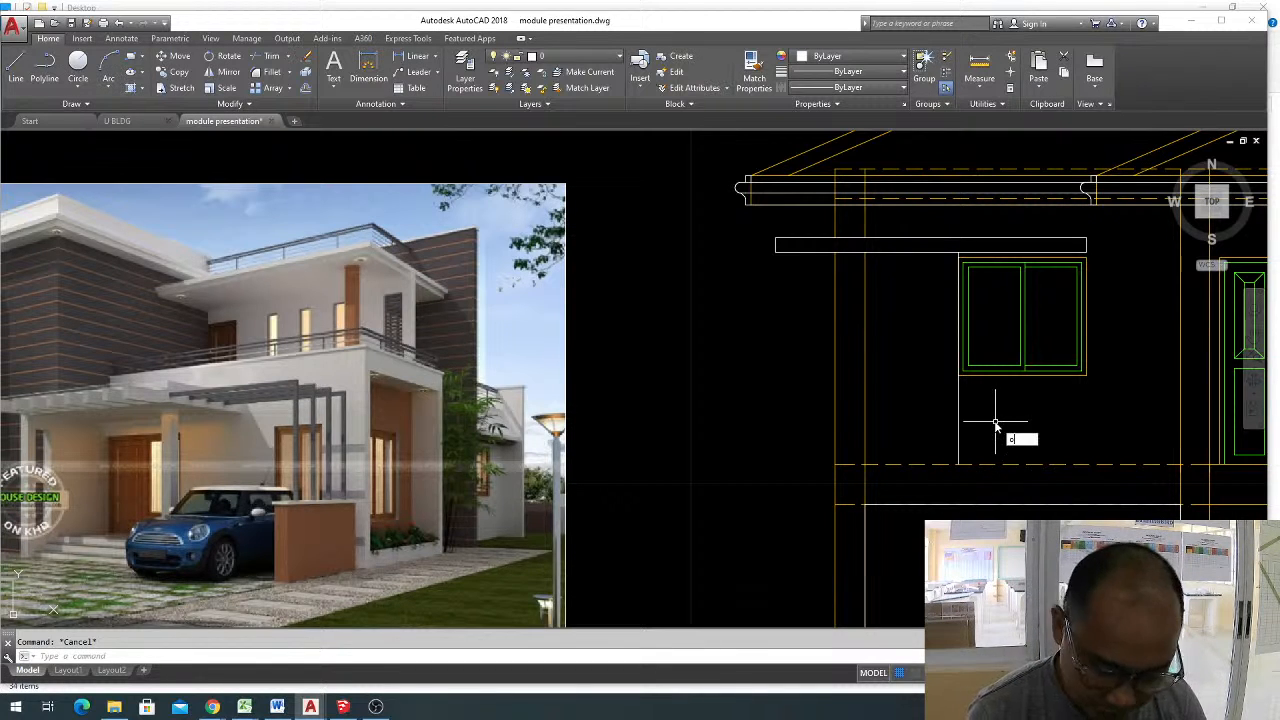
{"action": "type", "text": "o"}
{"action": "key", "text": "Return"}
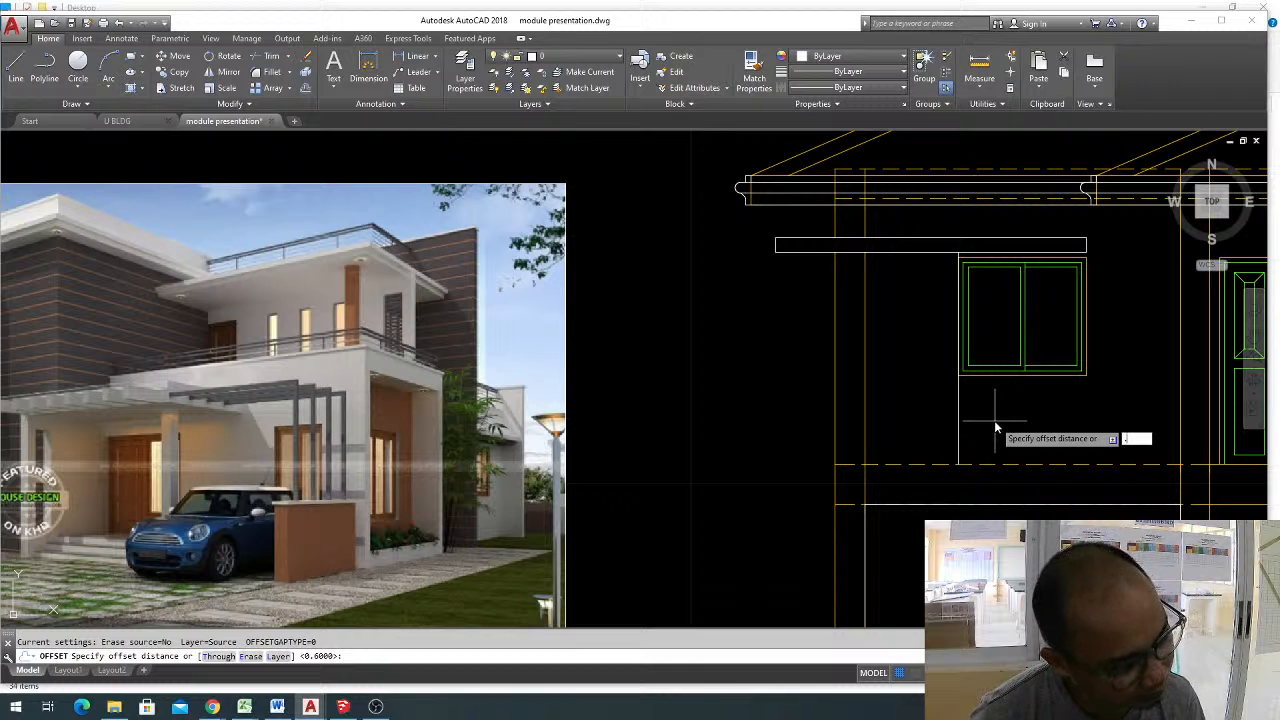
{"action": "type", "text": ".15"}
{"action": "key", "text": "Return"}
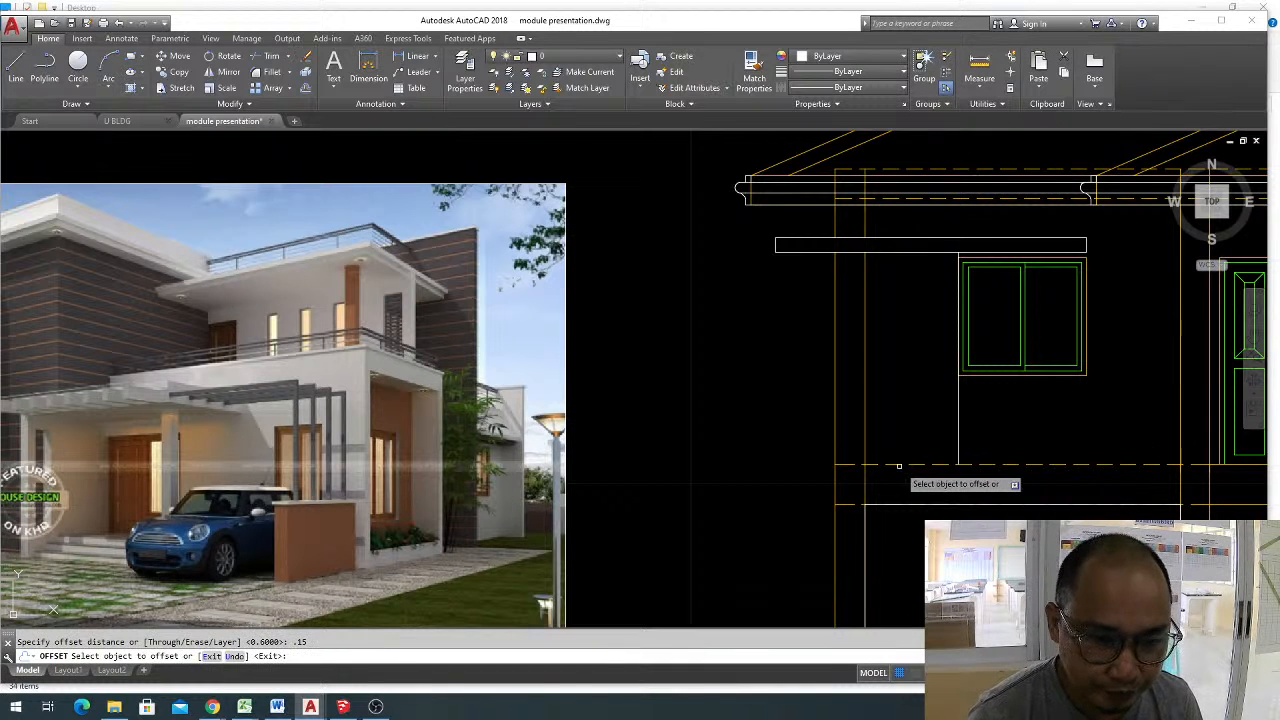
{"action": "left_click", "coordinate": [898, 465]}
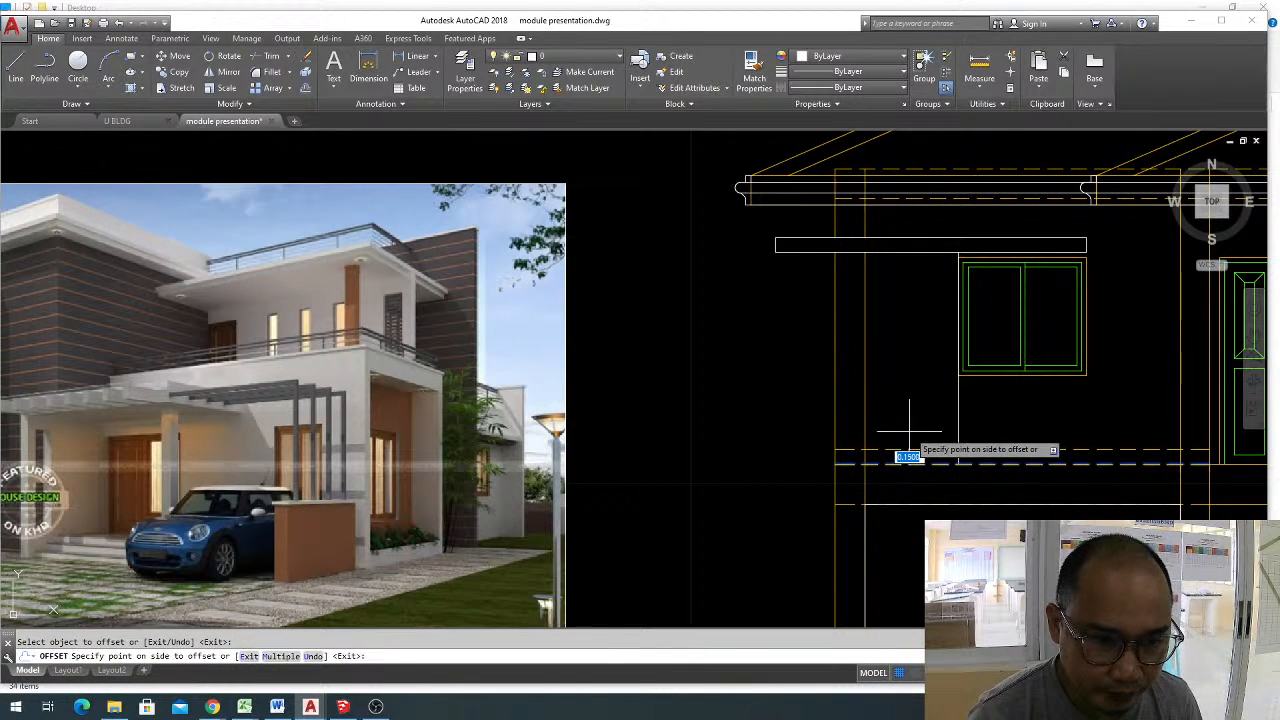
{"action": "key", "text": "Escape"}
{"action": "key", "text": "Return"}
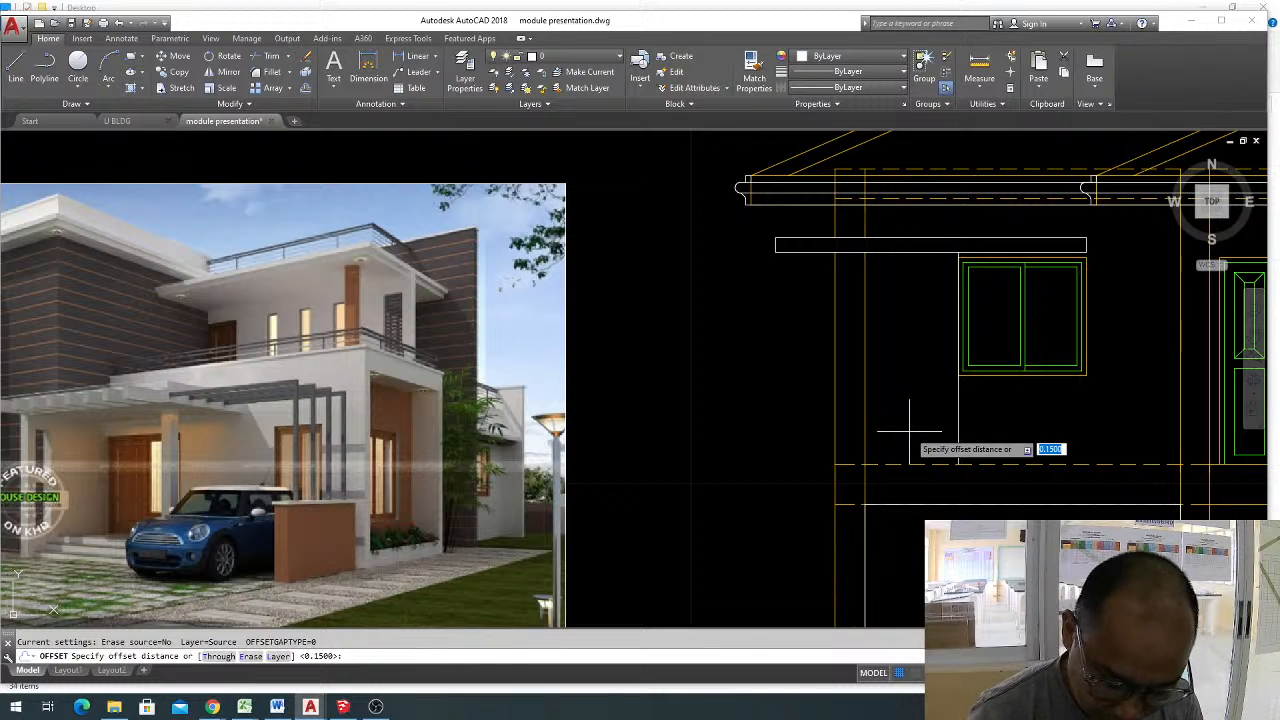
{"action": "type", "text": ".2"}
{"action": "key", "text": "Return"}
{"action": "left_click", "coordinate": [900, 464]}
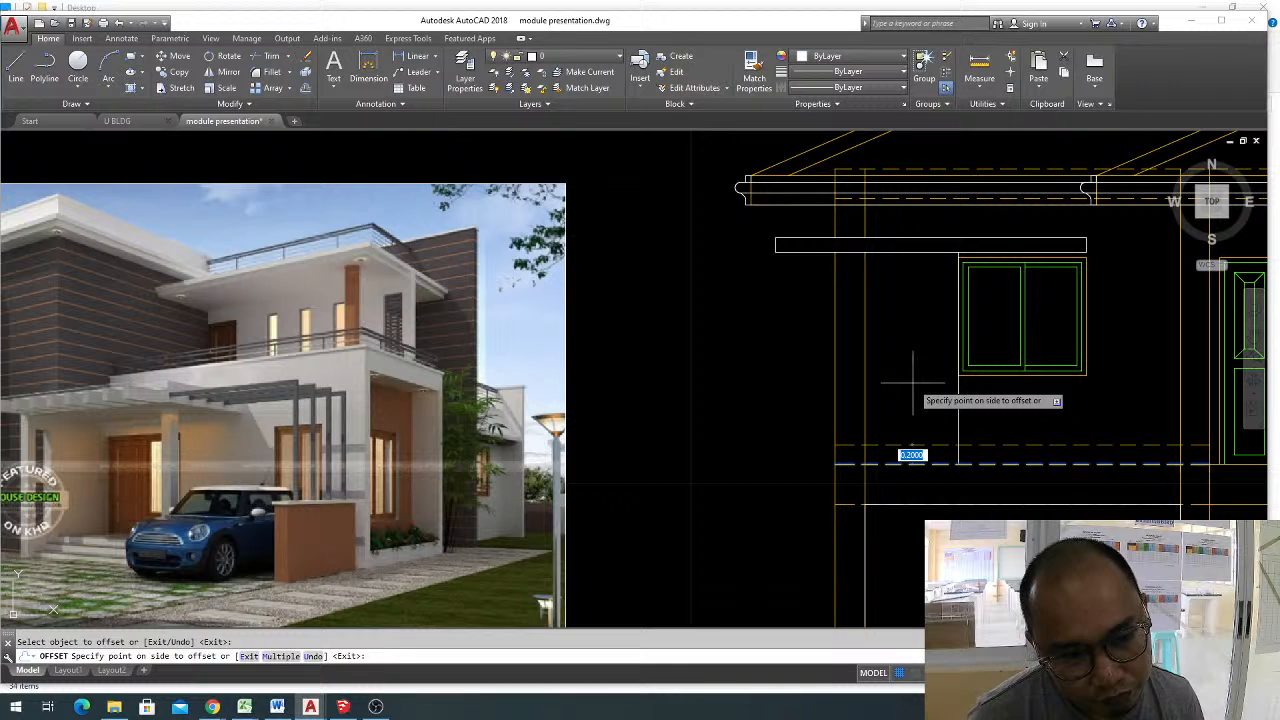
{"action": "key", "text": "Escape"}
Offset the upper dashed floor line 0.3 upward.
{"action": "type", "text": "o"}
{"action": "key", "text": "Return"}
{"action": "key", "text": "Return"}
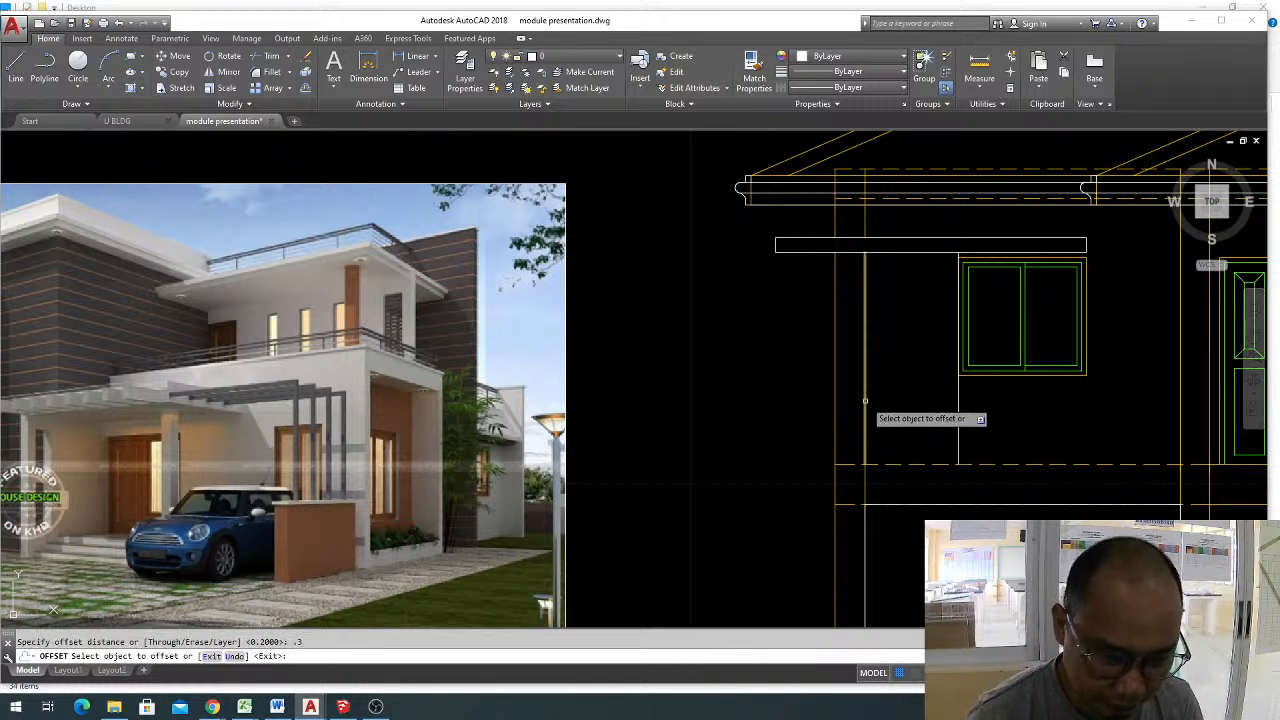
{"action": "left_click", "coordinate": [896, 464]}
{"action": "left_click", "coordinate": [905, 418]}
{"action": "key", "text": "Escape"}
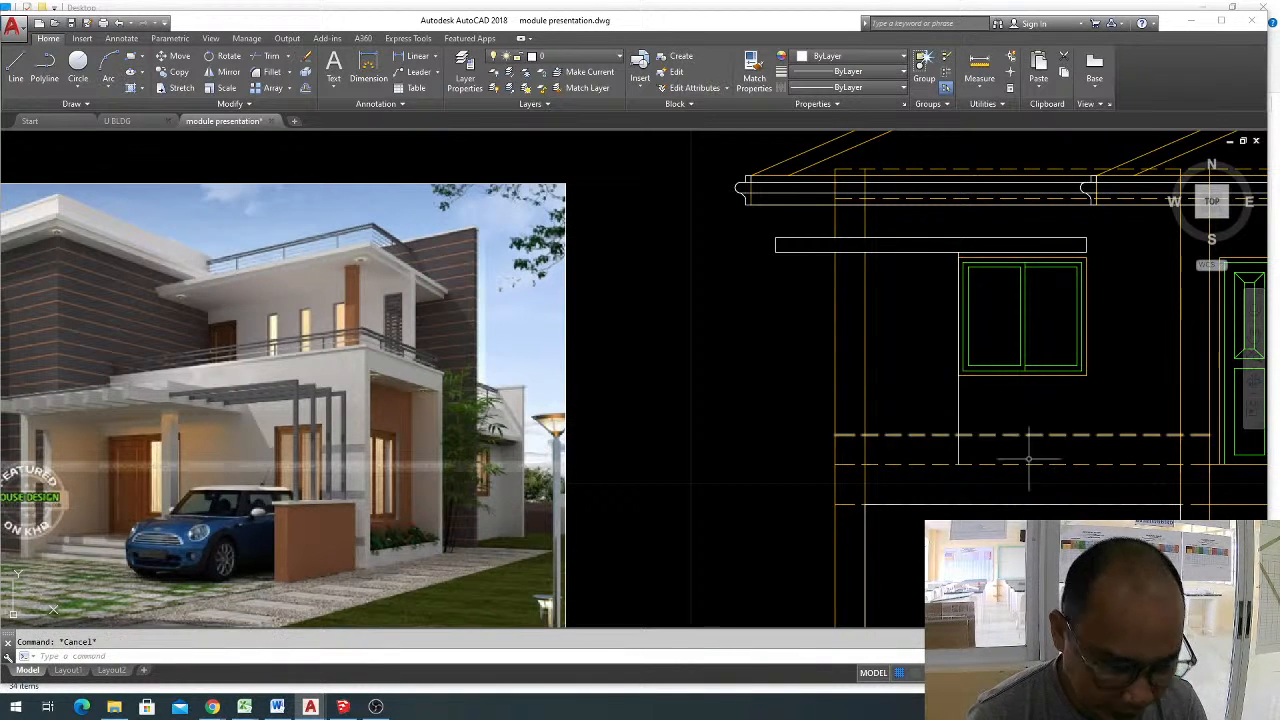
Trim the part of the offset dashed line below the window, between the vertical line and the next wall line.
{"action": "type", "text": "tr"}
{"action": "key", "text": "Return"}
{"action": "key", "text": "Return"}
{"action": "left_click", "coordinate": [995, 435]}
{"action": "key", "text": "Escape"}
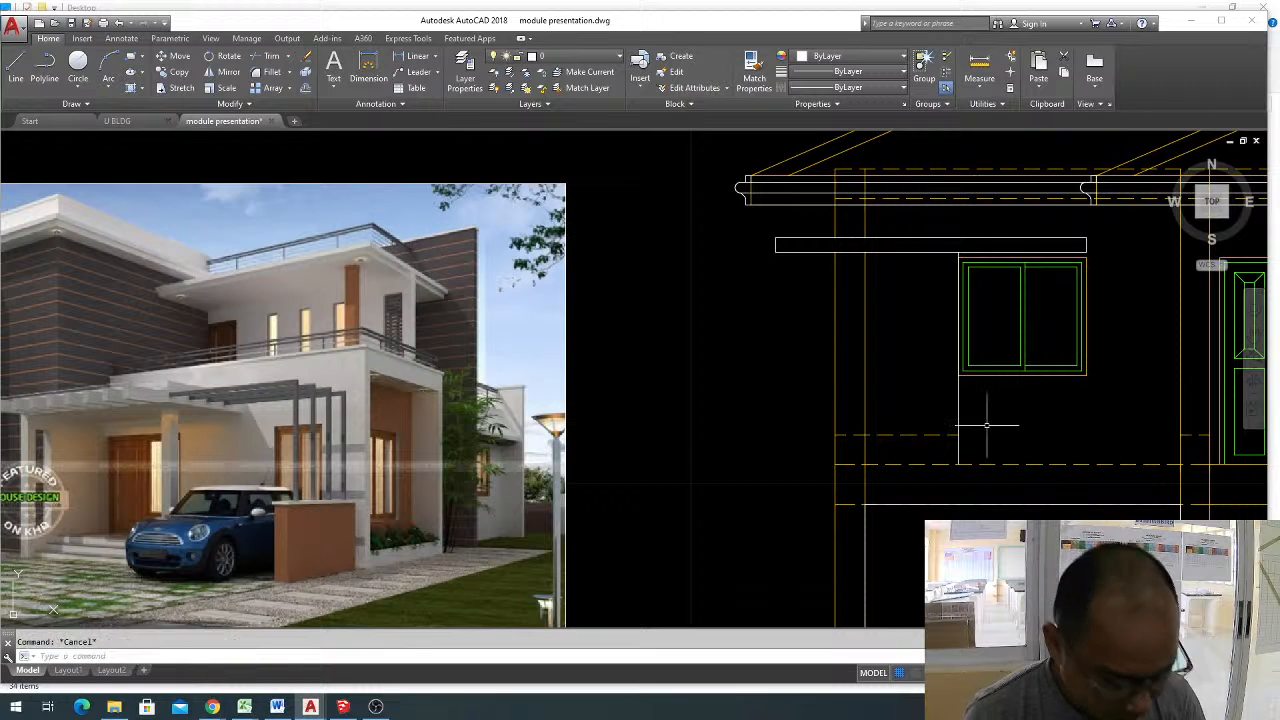
Match the remaining left part of the offset dashed line to the properties of the white vertical line.
{"action": "type", "text": "ma"}
{"action": "key", "text": "Return"}
{"action": "left_click", "coordinate": [954, 446]}
{"action": "left_click", "coordinate": [958, 445]}
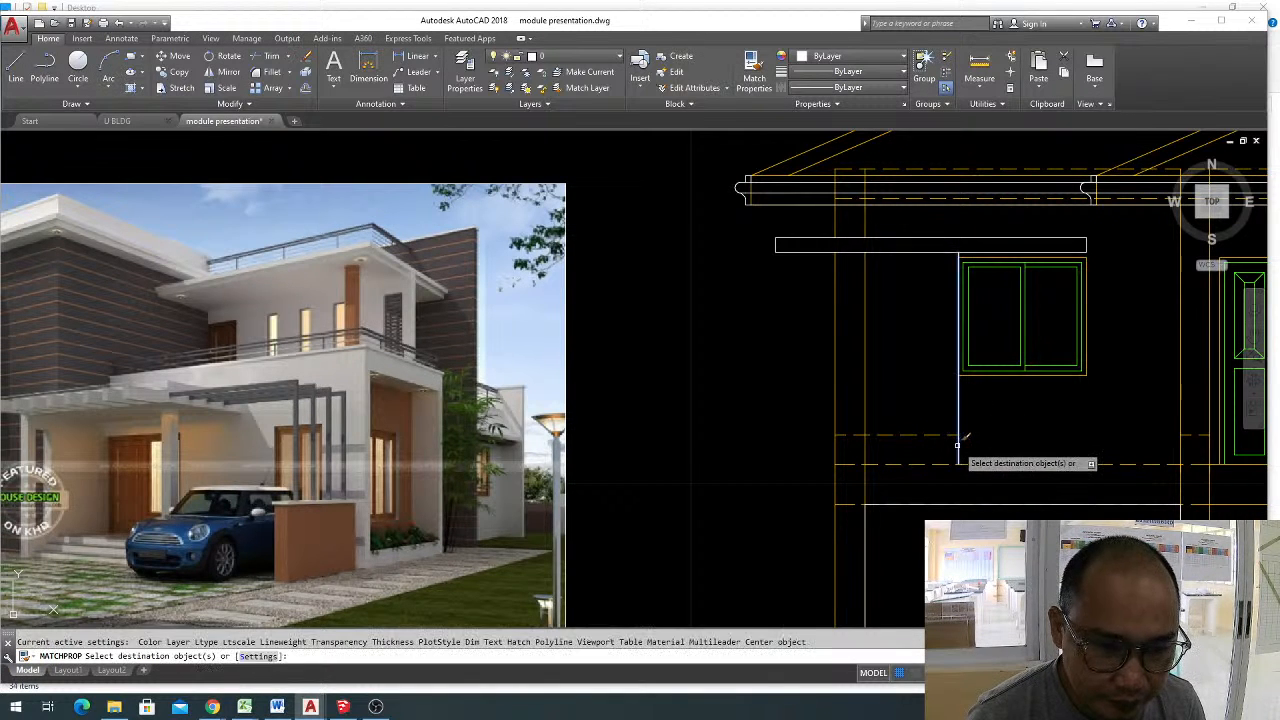
{"action": "left_click", "coordinate": [942, 442]}
{"action": "left_click", "coordinate": [924, 397]}
{"action": "key", "text": "Escape"}
Try to move the white horizontal line down onto the dashed floor line.
{"action": "middle_click_drag", "start_coordinate": [960, 478], "coordinate": [1034, 480]}
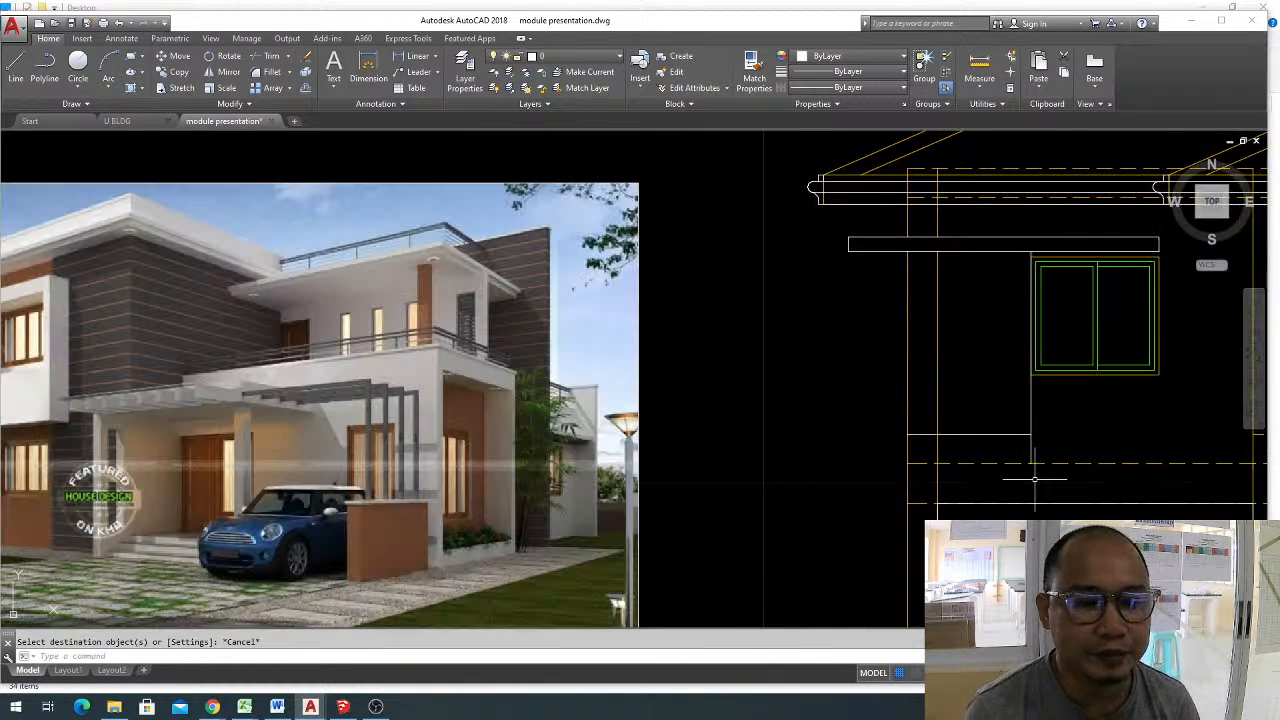
{"action": "left_click", "coordinate": [1018, 437]}
{"action": "left_click", "coordinate": [1034, 451]}
{"action": "type", "text": "m"}
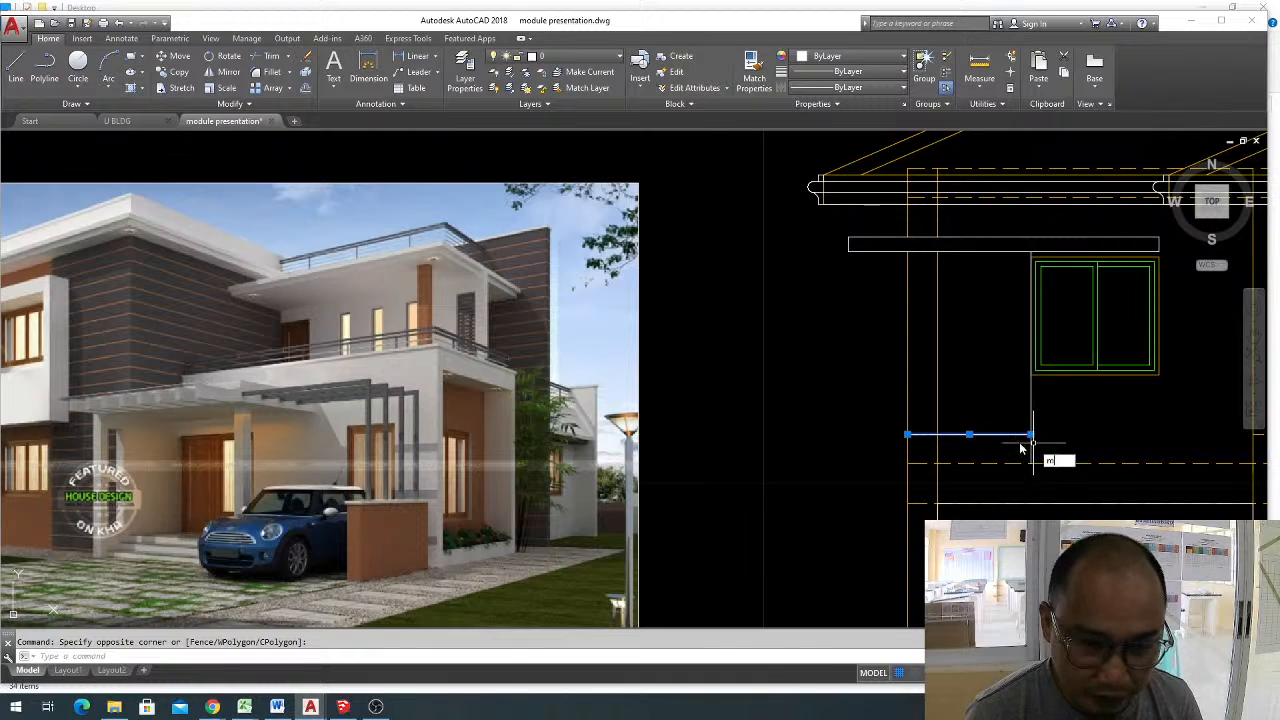
{"action": "key", "text": "Return"}
{"action": "left_click", "coordinate": [1032, 436]}
{"action": "key", "text": "Escape"}
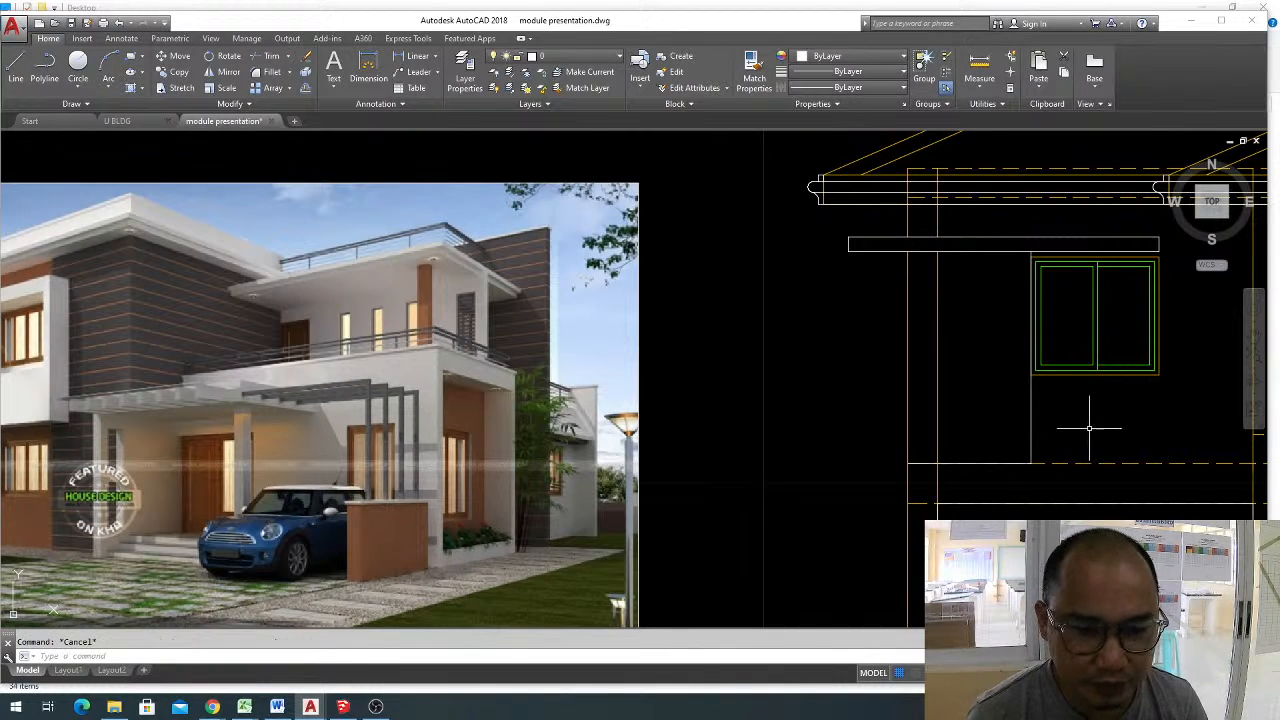
Copy the white horizontal line 0.3 down onto the dashed floor line, using its right end as base point.
{"action": "left_click", "coordinate": [1003, 435]}
{"action": "left_click", "coordinate": [1000, 425]}
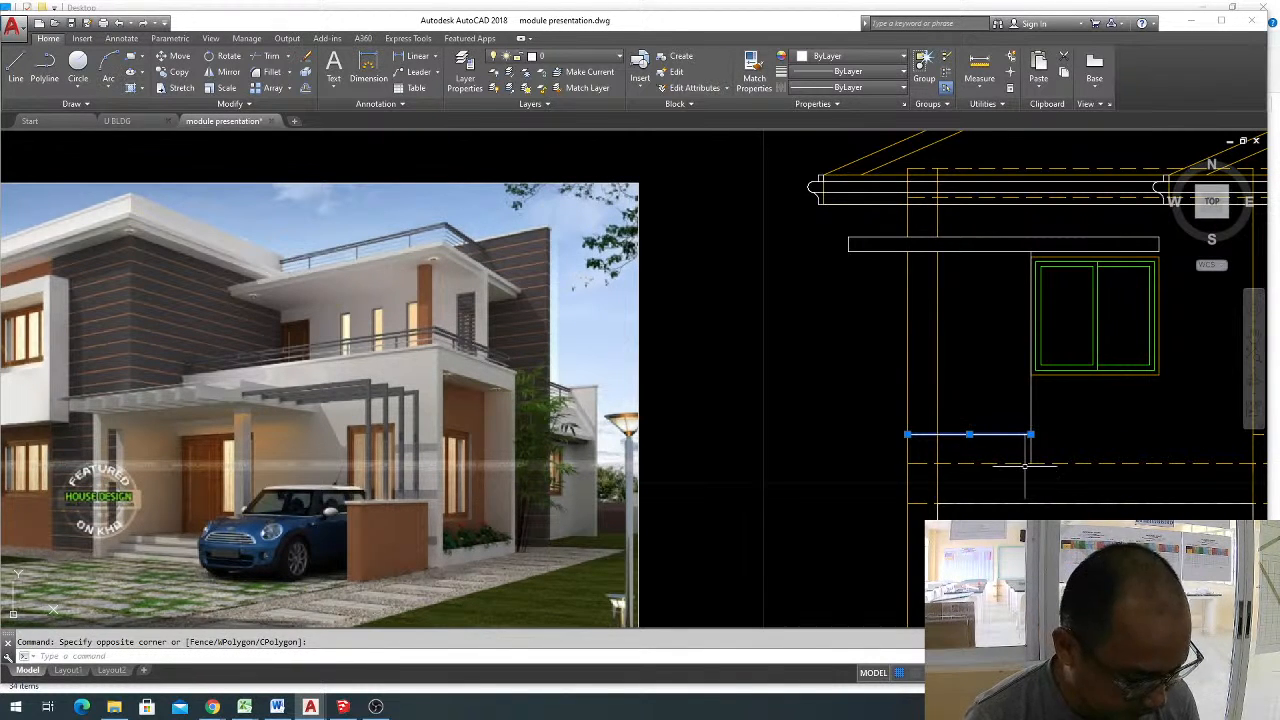
{"action": "key", "text": "Return"}
{"action": "left_click", "coordinate": [1031, 436]}
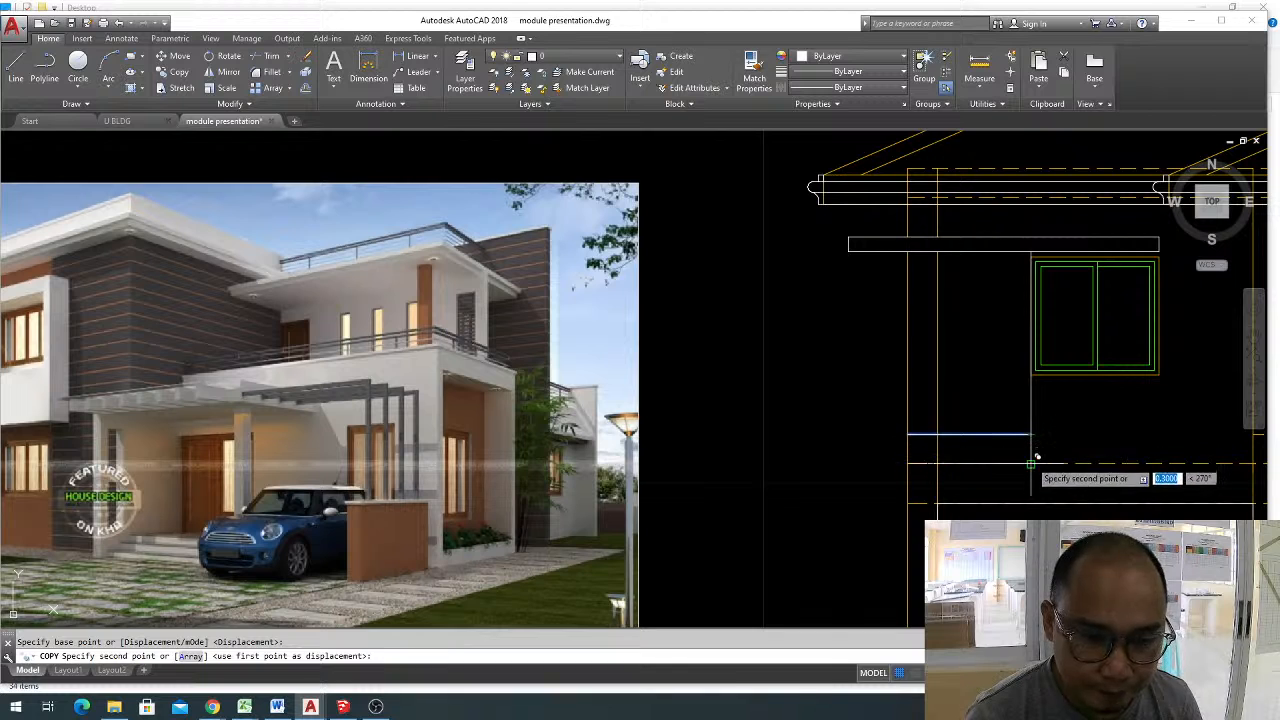
{"action": "key", "text": "Escape"}
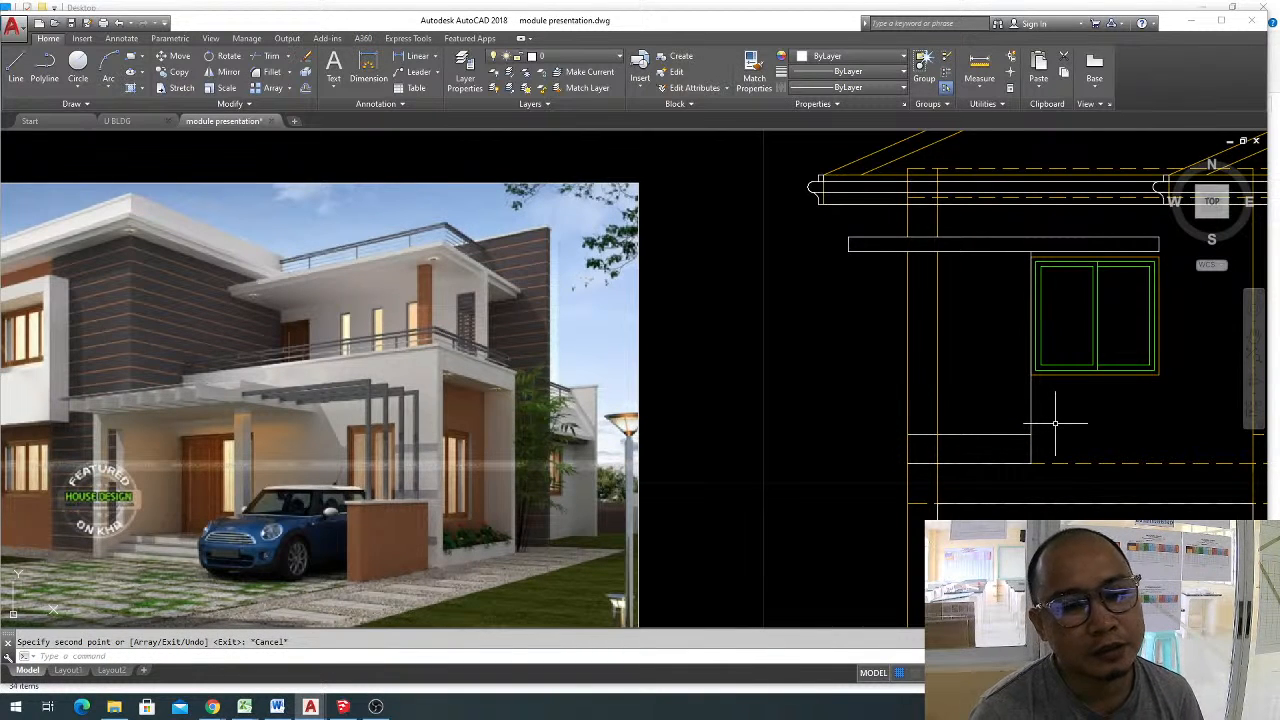
{"action": "key", "text": "Escape"}
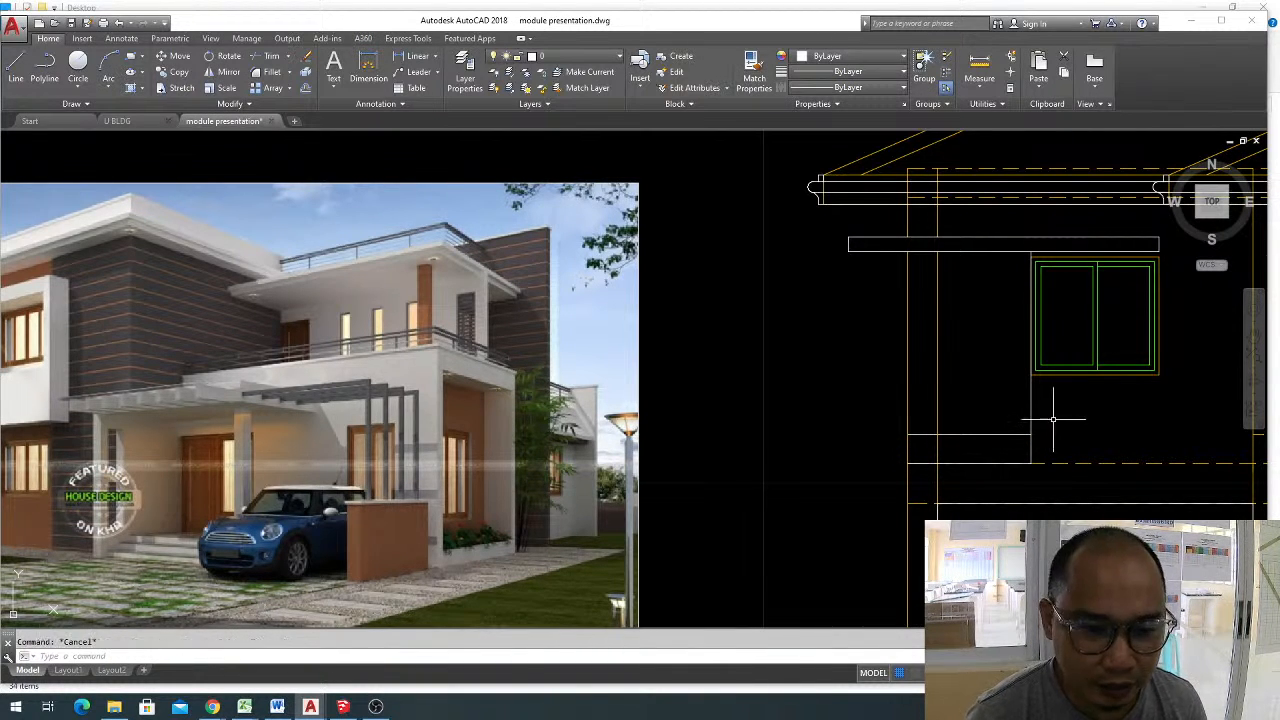
Offset the upper white horizontal line 0.025 upward to form a narrow groove.
{"action": "type", "text": "o"}
{"action": "key", "text": "Return"}
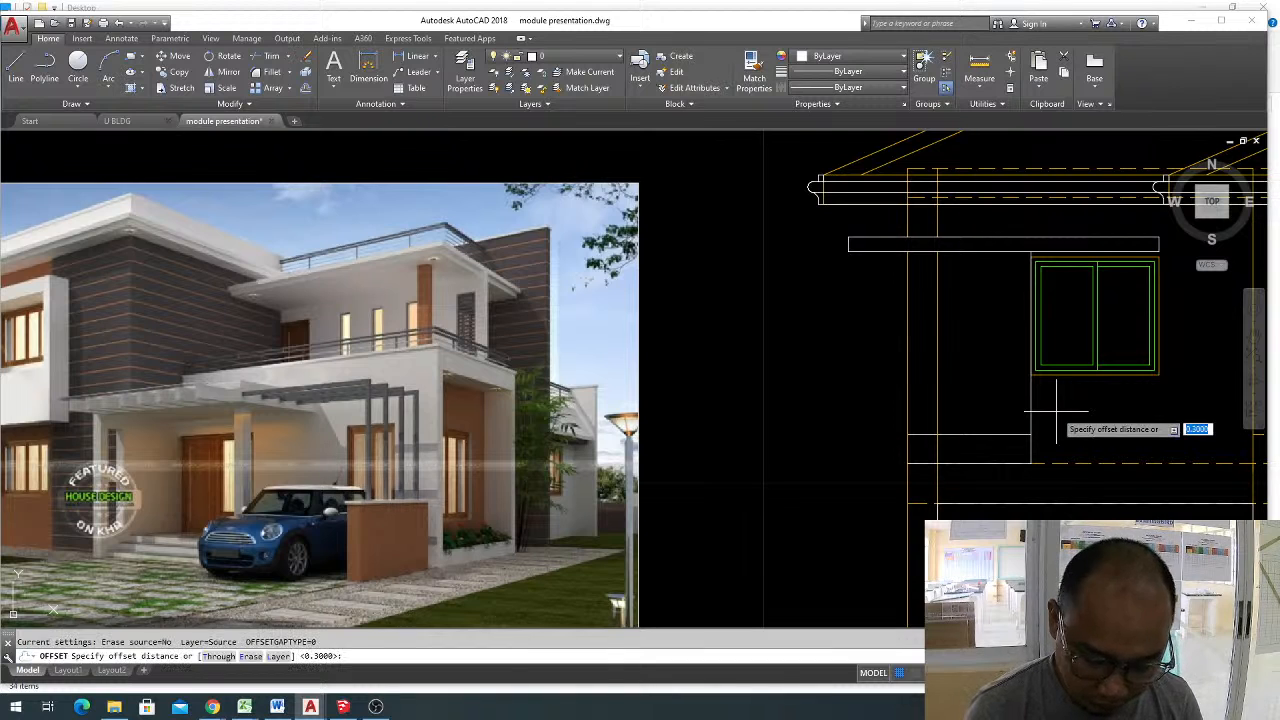
{"action": "type", "text": ".02"}
{"action": "key", "text": "Return"}
{"action": "left_click", "coordinate": [1005, 434]}
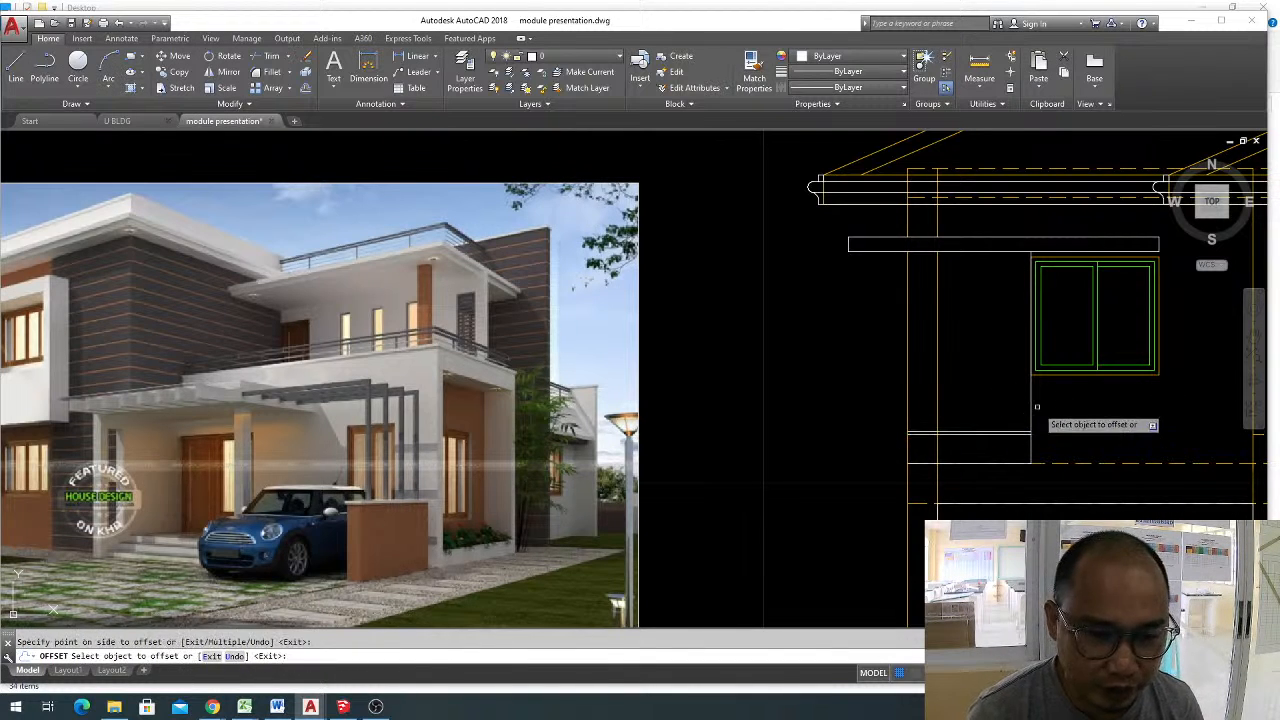
{"action": "left_click", "coordinate": [1056, 420]}
{"action": "key", "text": "Escape"}
Offset the groove's upper line 0.3 upward to form the second wall strip.
{"action": "type", "text": "o"}
{"action": "key", "text": "Return"}
{"action": "type", "text": ".3"}
{"action": "key", "text": "Return"}
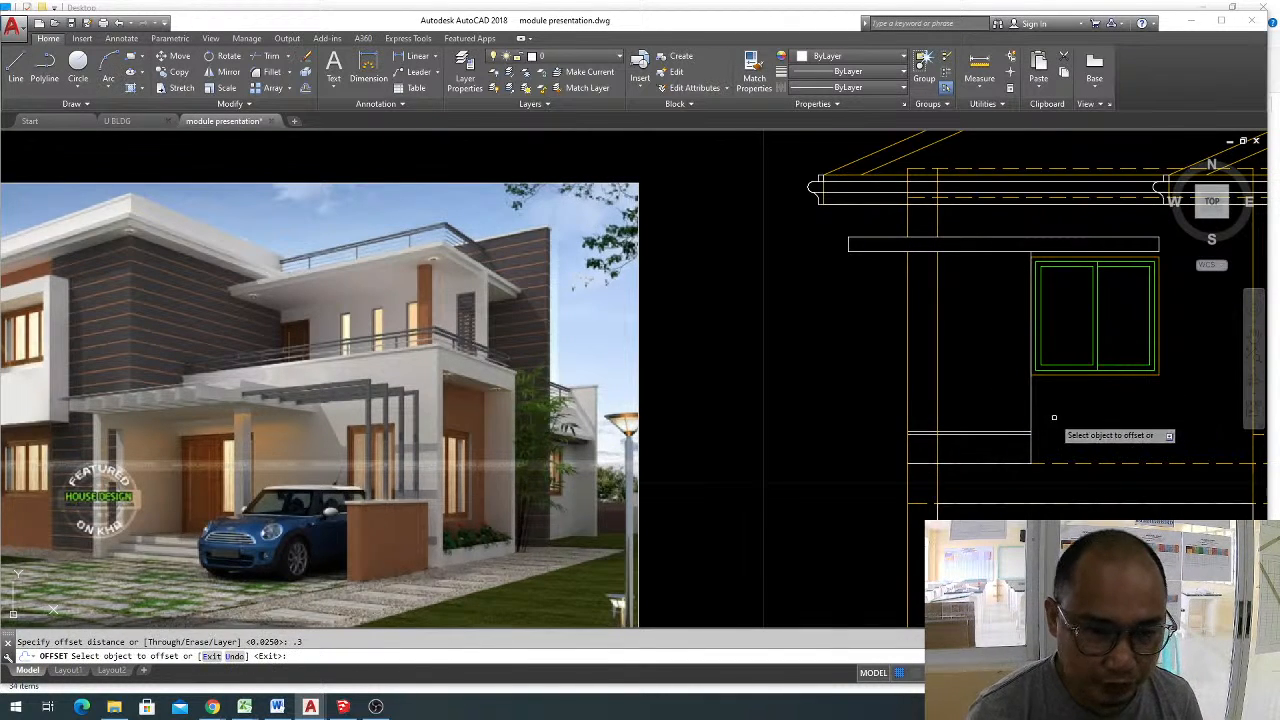
{"action": "scroll", "coordinate": [1040, 430], "scroll_direction": "up", "scroll_amount": 3}
{"action": "left_click", "coordinate": [1012, 437]}
{"action": "left_click", "coordinate": [1057, 372]}
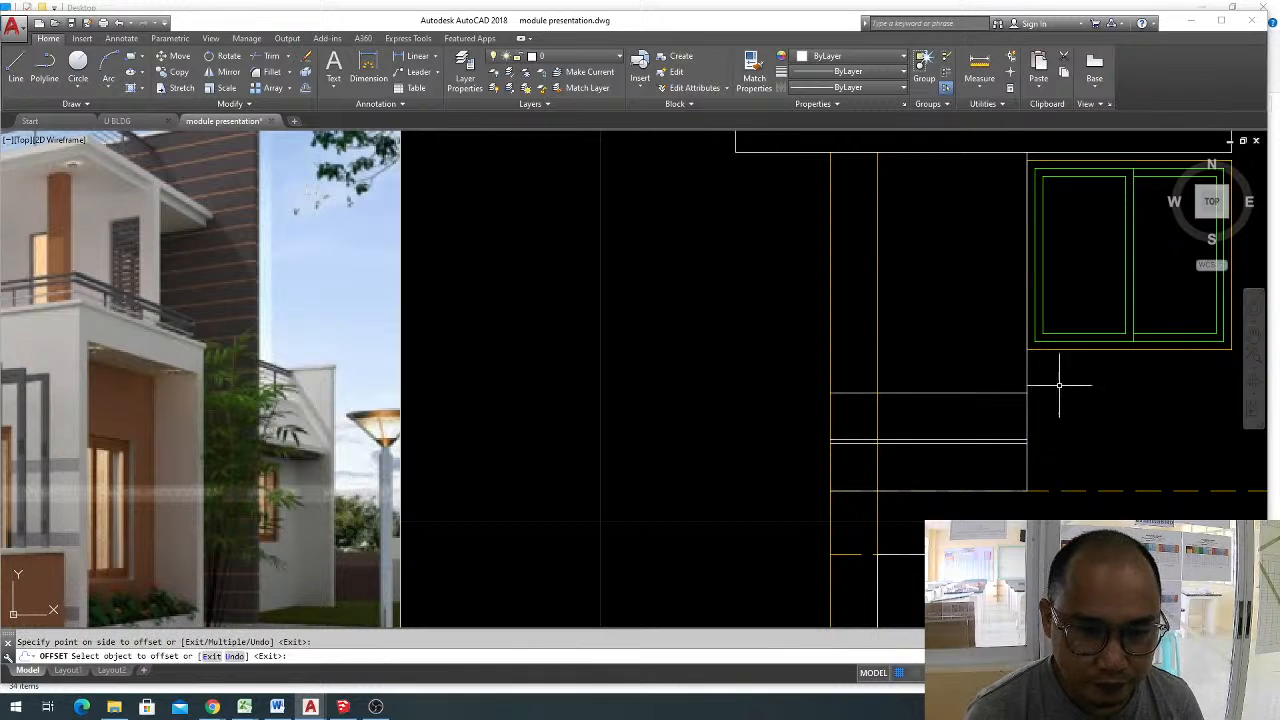
{"action": "key", "text": "Escape"}
Trim the strips' white vertical end line where it runs above the upper strip and across the groove.
{"action": "type", "text": "tr"}
{"action": "key", "text": "Return"}
{"action": "key", "text": "Return"}
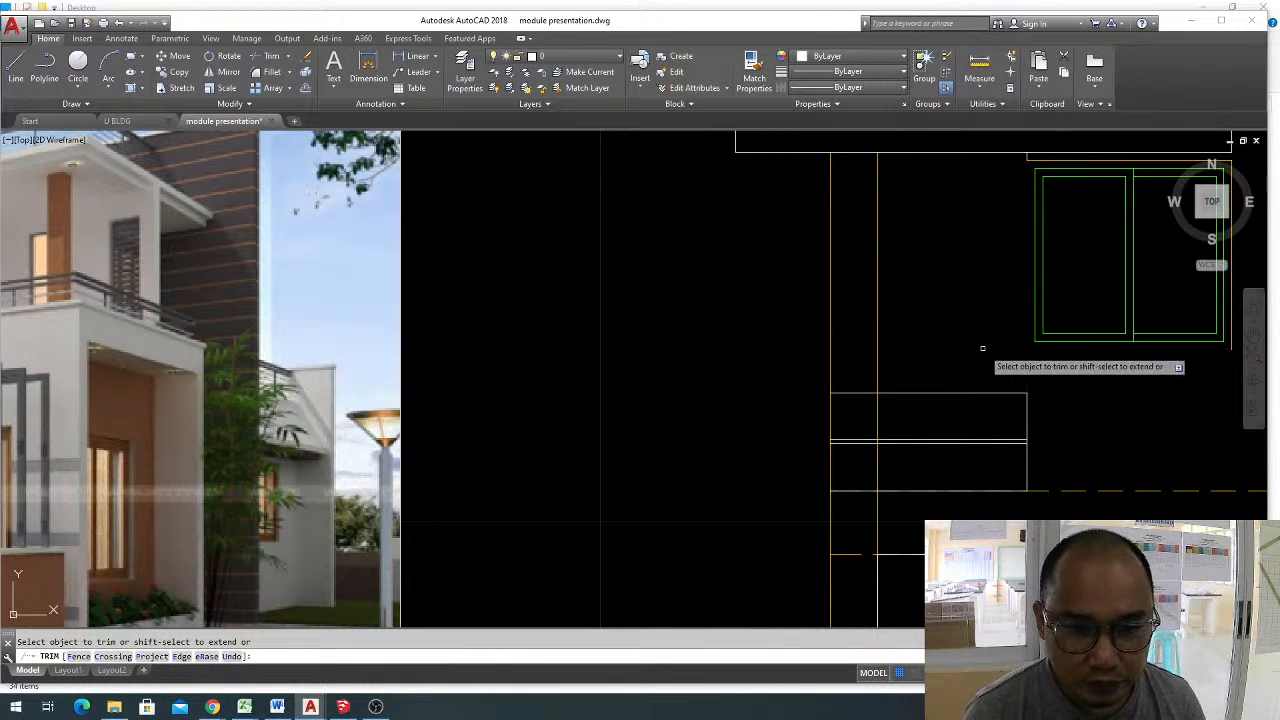
{"action": "key", "text": "Escape"}
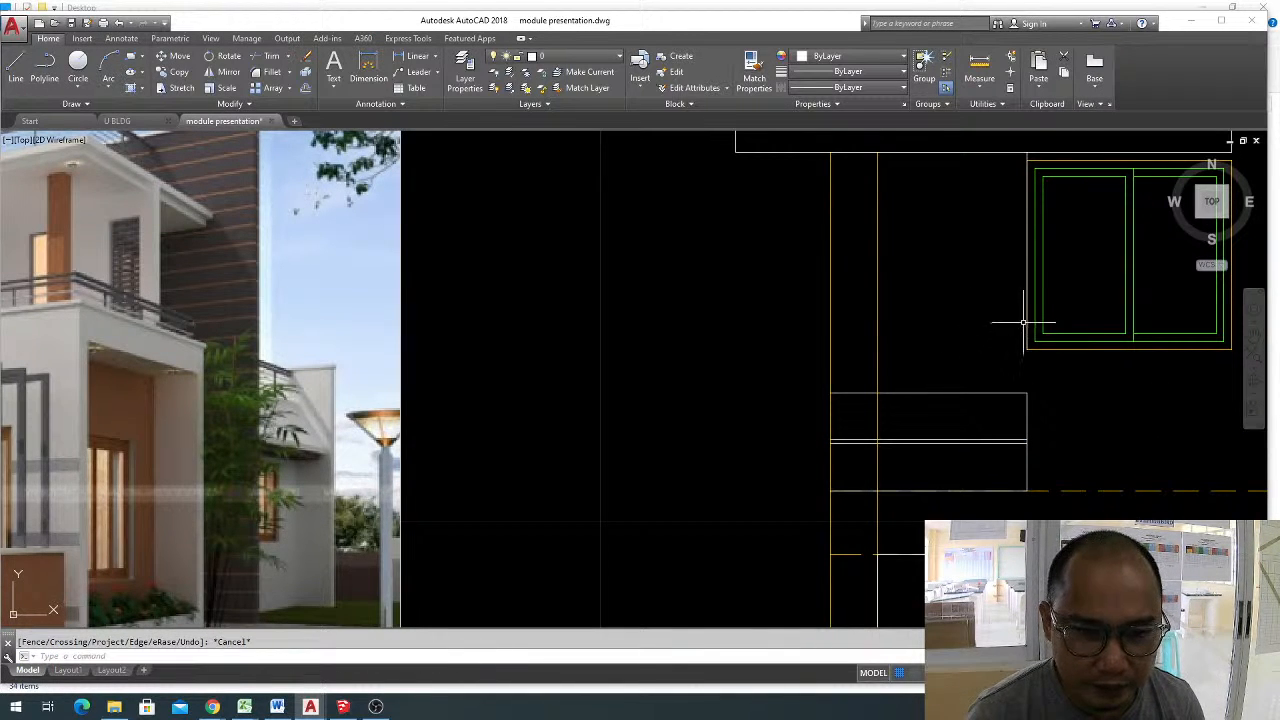
{"action": "key", "text": "Return"}
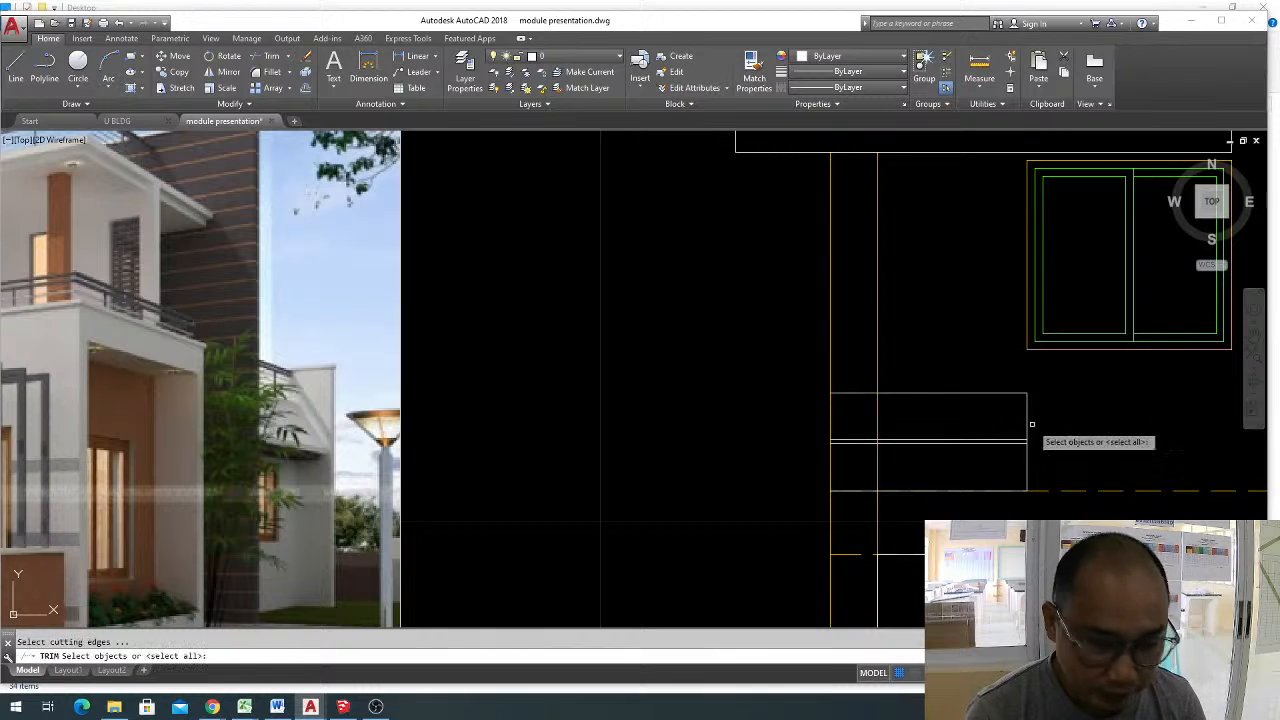
{"action": "key", "text": "Return"}
{"action": "scroll", "coordinate": [1035, 440], "scroll_direction": "up", "scroll_amount": 4}
{"action": "scroll", "coordinate": [1036, 441], "scroll_direction": "down", "scroll_amount": 2}
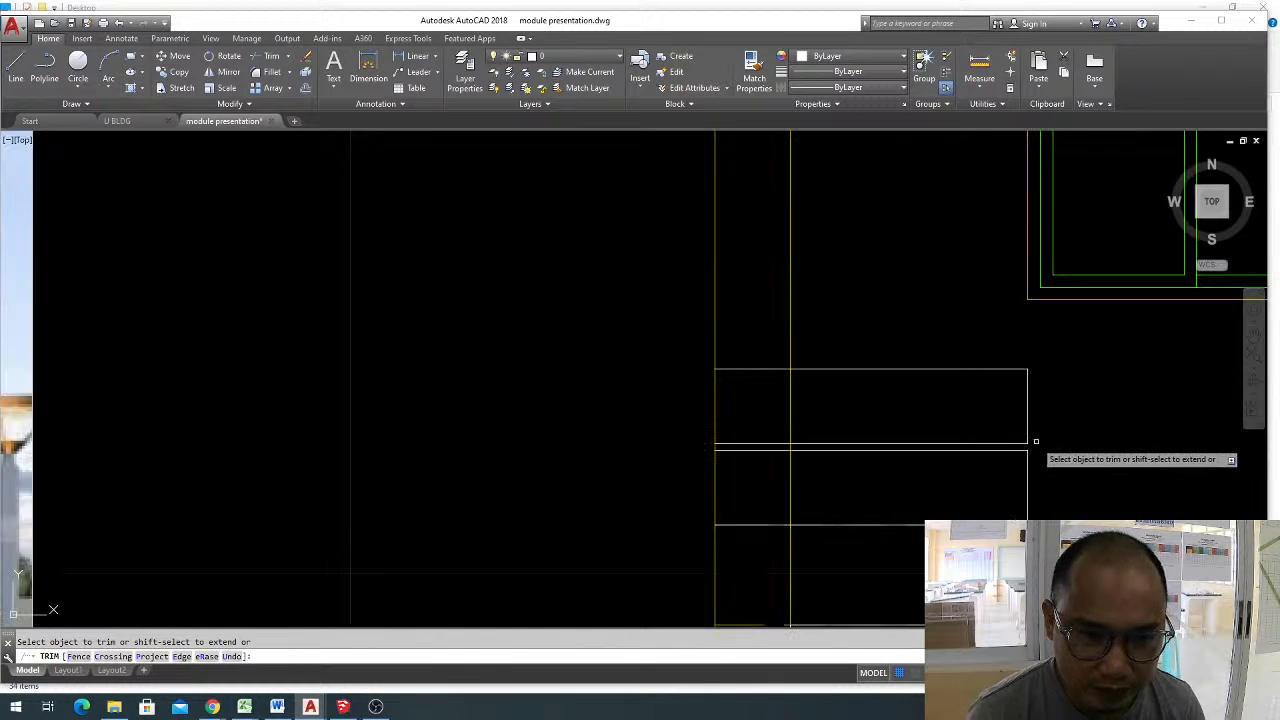
{"action": "key", "text": "Escape"}
Copy the upper wall strip one strip higher, using the left end of the groove's lower line as base point.
{"action": "scroll", "coordinate": [1035, 443], "scroll_direction": "up", "scroll_amount": 2}
{"action": "left_click", "coordinate": [1040, 444]}
{"action": "left_click", "coordinate": [1010, 318]}
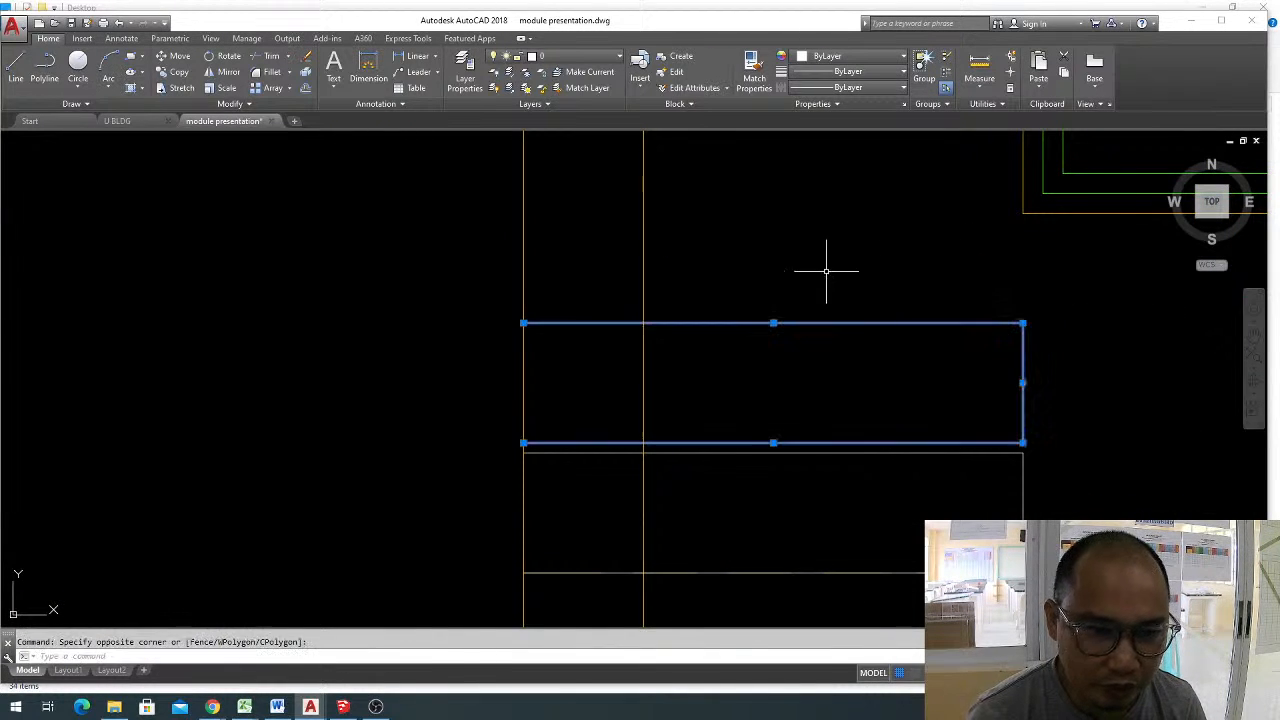
{"action": "scroll", "coordinate": [883, 361], "scroll_direction": "down", "scroll_amount": 2}
{"action": "middle_click_drag", "start_coordinate": [831, 380], "coordinate": [992, 393]}
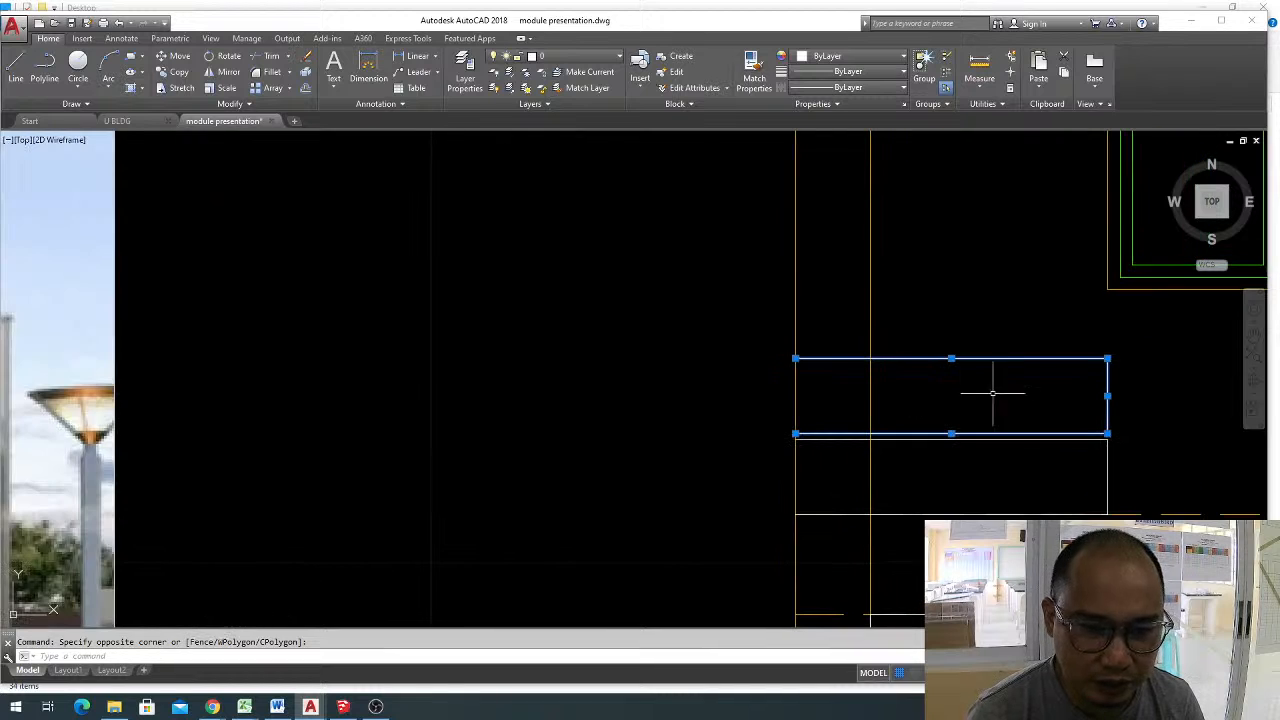
{"action": "key", "text": "Return"}
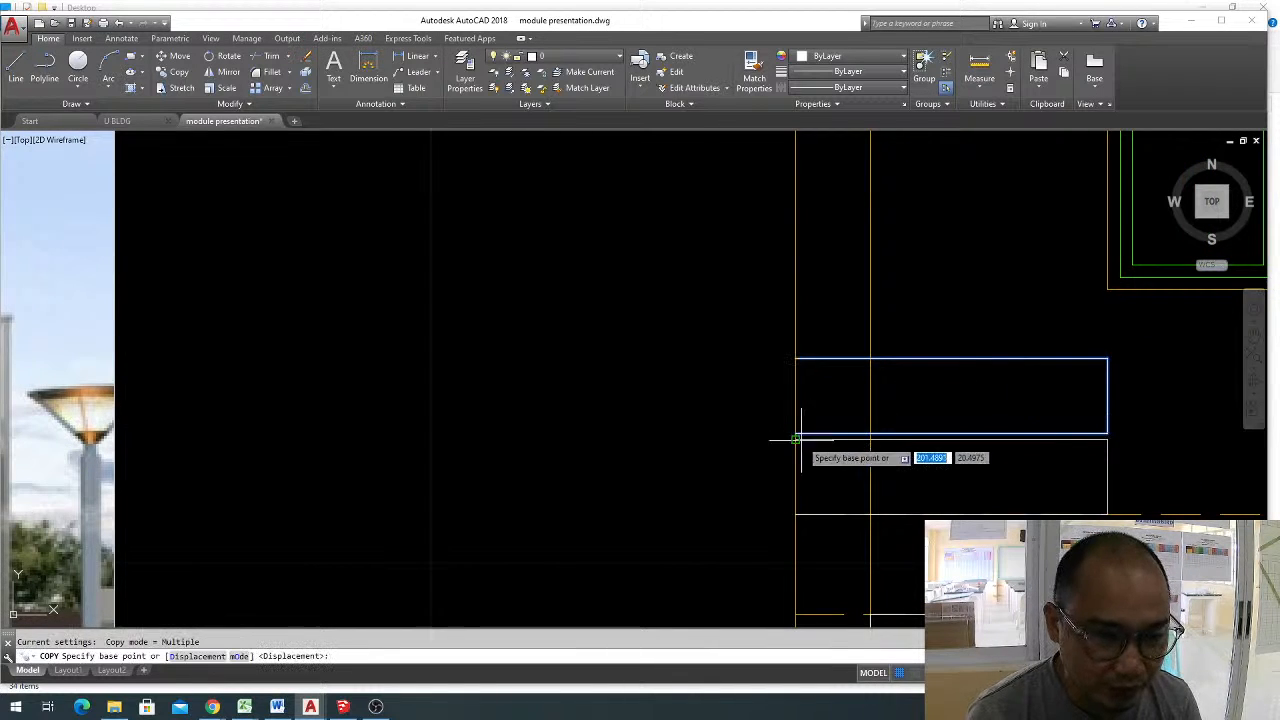
{"action": "scroll", "coordinate": [794, 437], "scroll_direction": "up", "scroll_amount": 2}
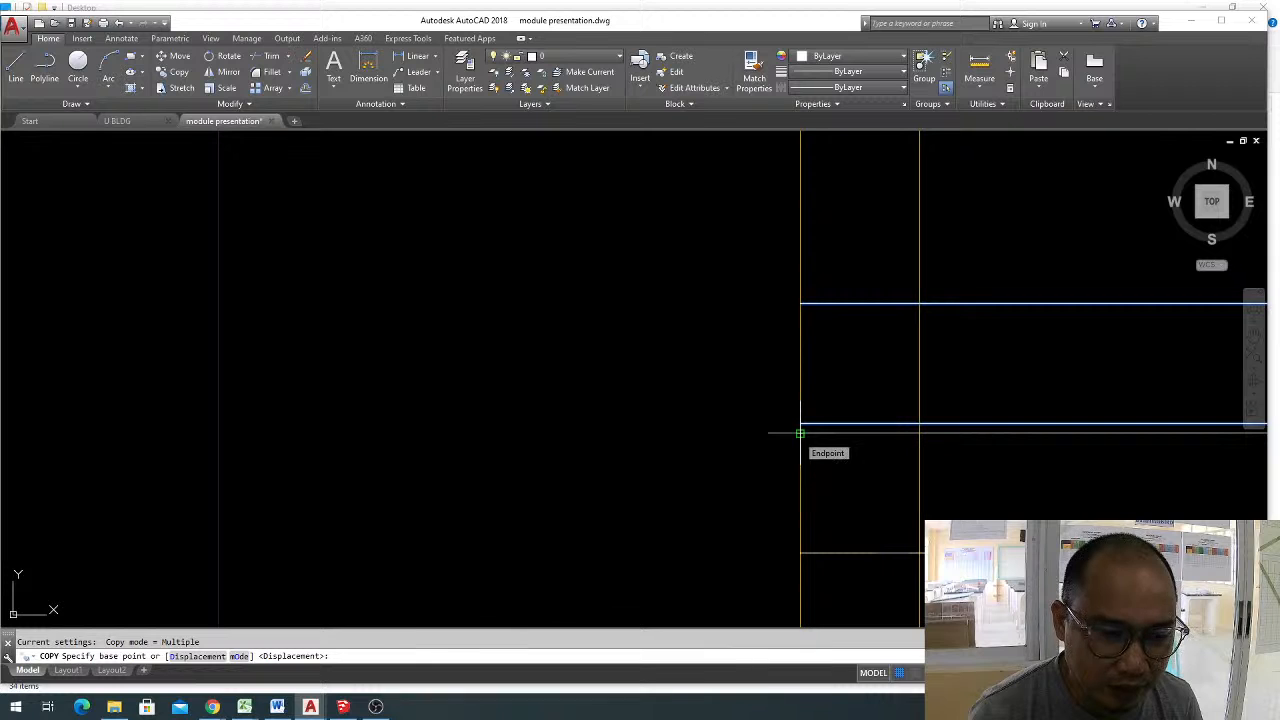
{"action": "left_click", "coordinate": [800, 433]}
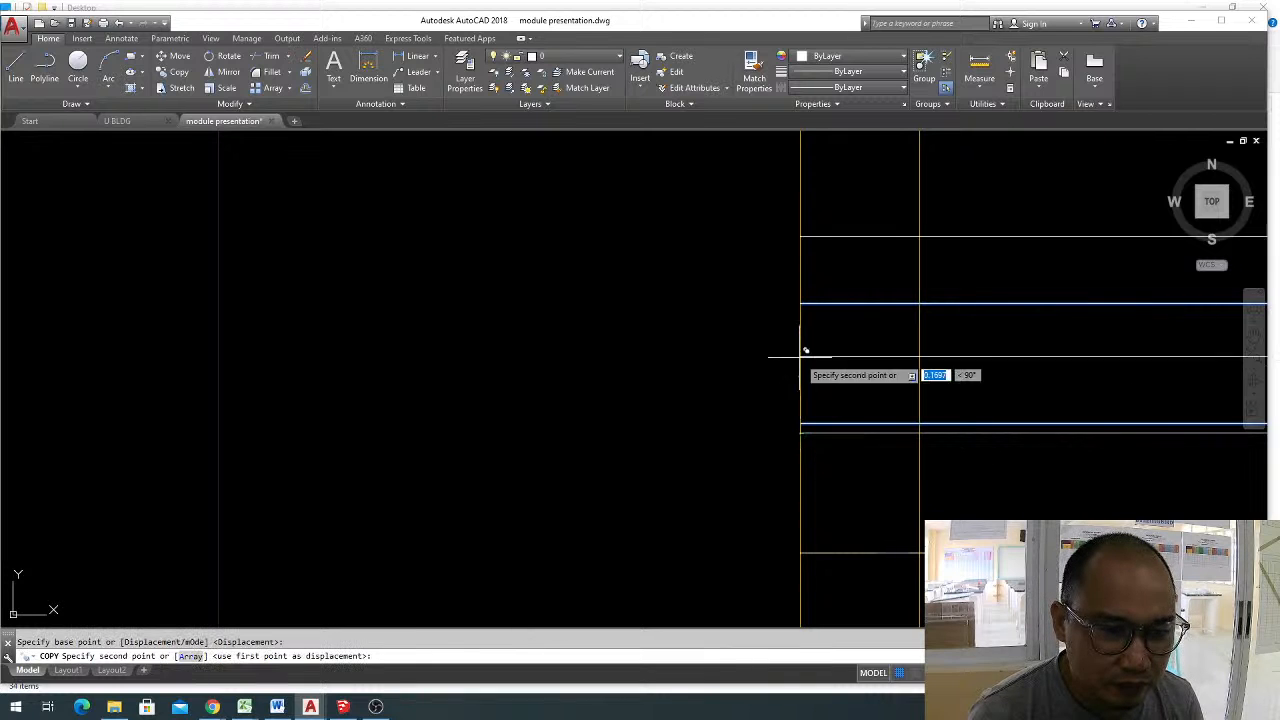
{"action": "left_click", "coordinate": [804, 298]}
{"action": "scroll", "coordinate": [794, 300], "scroll_direction": "down", "scroll_amount": 2}
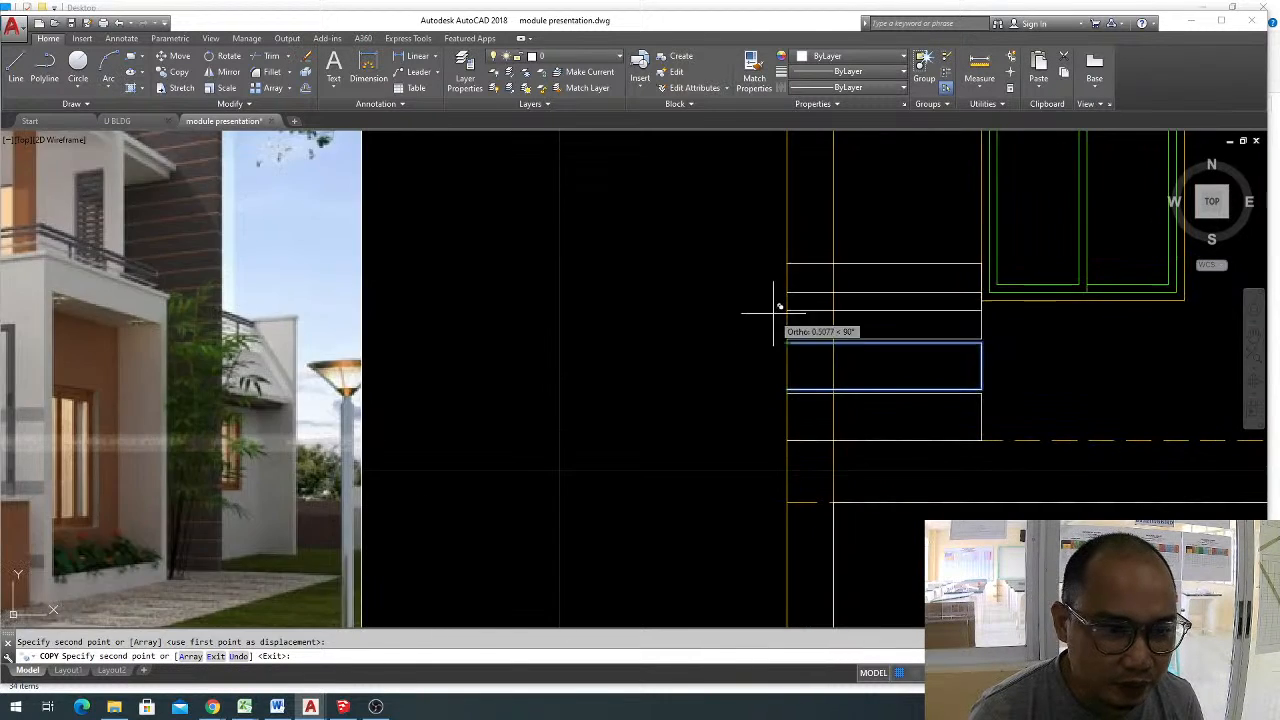
Place further copies of the strip upward with equal grooves until they reach the flat canopy above the window.
{"action": "scroll", "coordinate": [785, 295], "scroll_direction": "up", "scroll_amount": 1}
{"action": "mouse_move", "coordinate": [794, 279]}
{"action": "middle_mouse_down"}
{"action": "mouse_move", "coordinate": [786, 329]}
{"action": "mouse_move", "coordinate": [749, 337]}
{"action": "mouse_move", "coordinate": [757, 350]}
{"action": "middle_mouse_up"}
{"action": "left_click", "coordinate": [751, 356]}
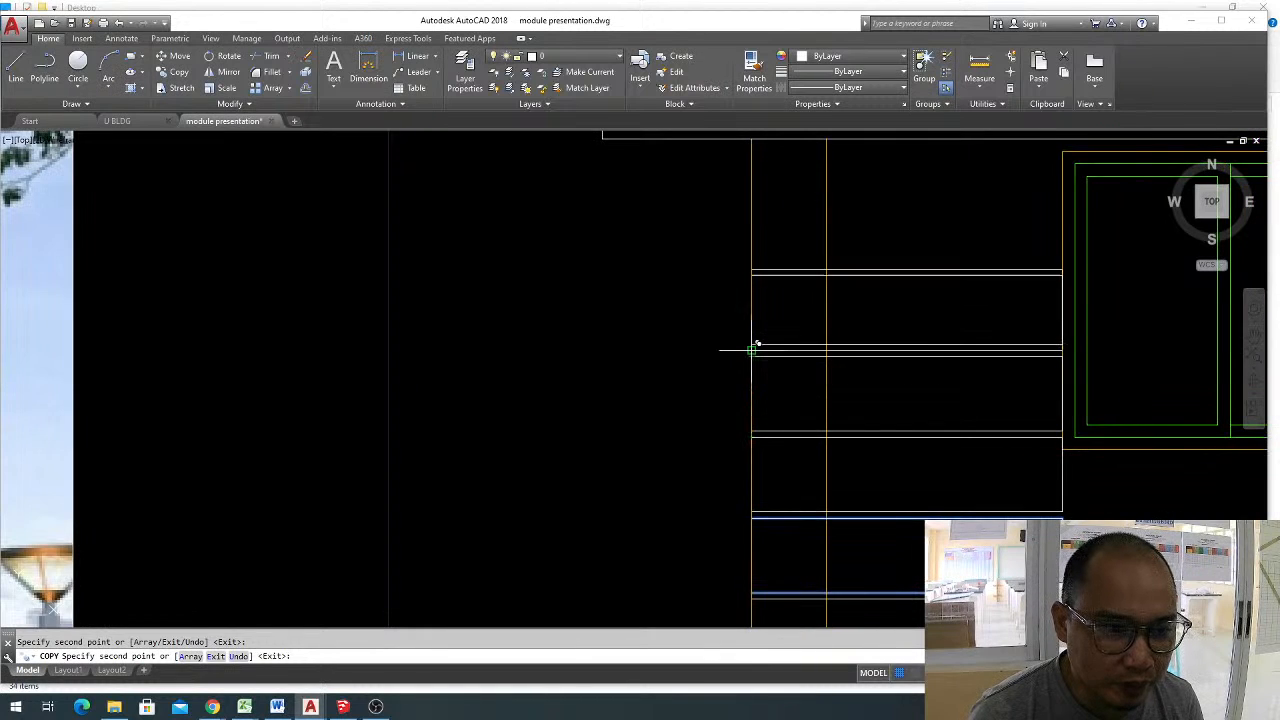
{"action": "left_click", "coordinate": [752, 275]}
{"action": "left_click", "coordinate": [753, 195]}
{"action": "middle_click_drag", "start_coordinate": [795, 254], "coordinate": [780, 377]}
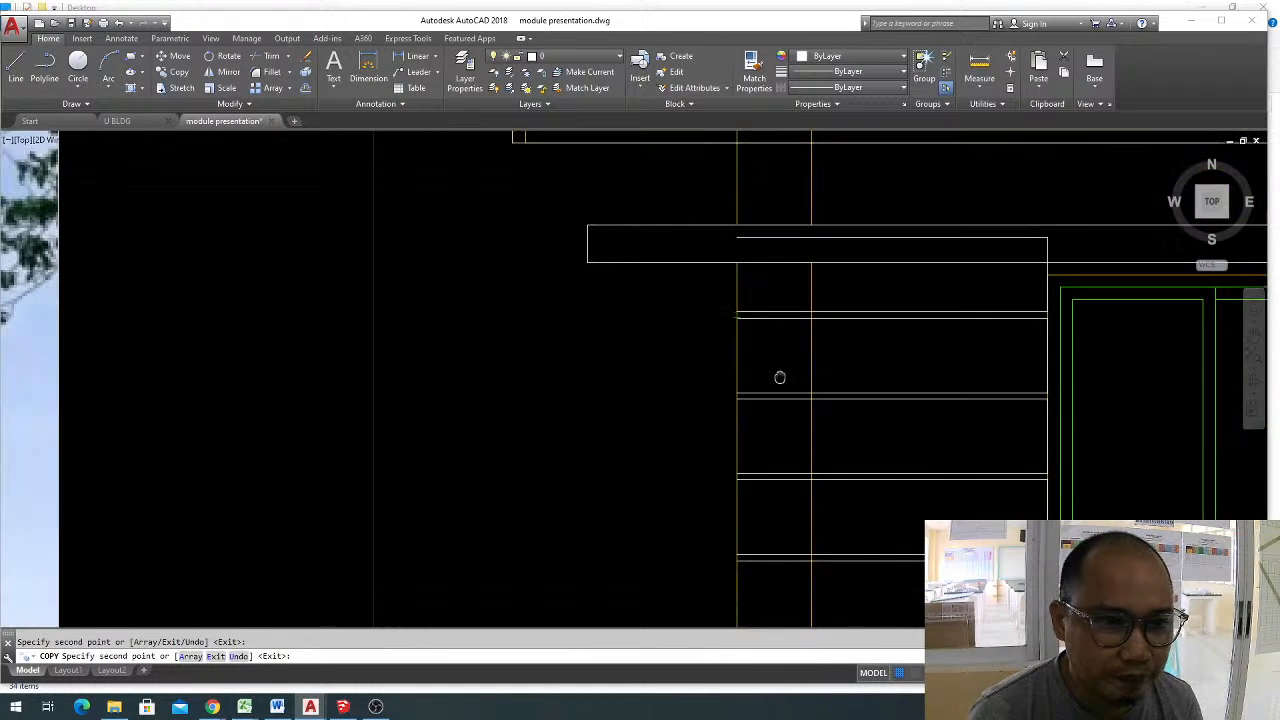
{"action": "key", "text": "Escape"}
{"action": "key", "text": "Escape"}
Trim the strip's end line inside the canopy and erase the top strip line overlapping the canopy.
{"action": "type", "text": "tr"}
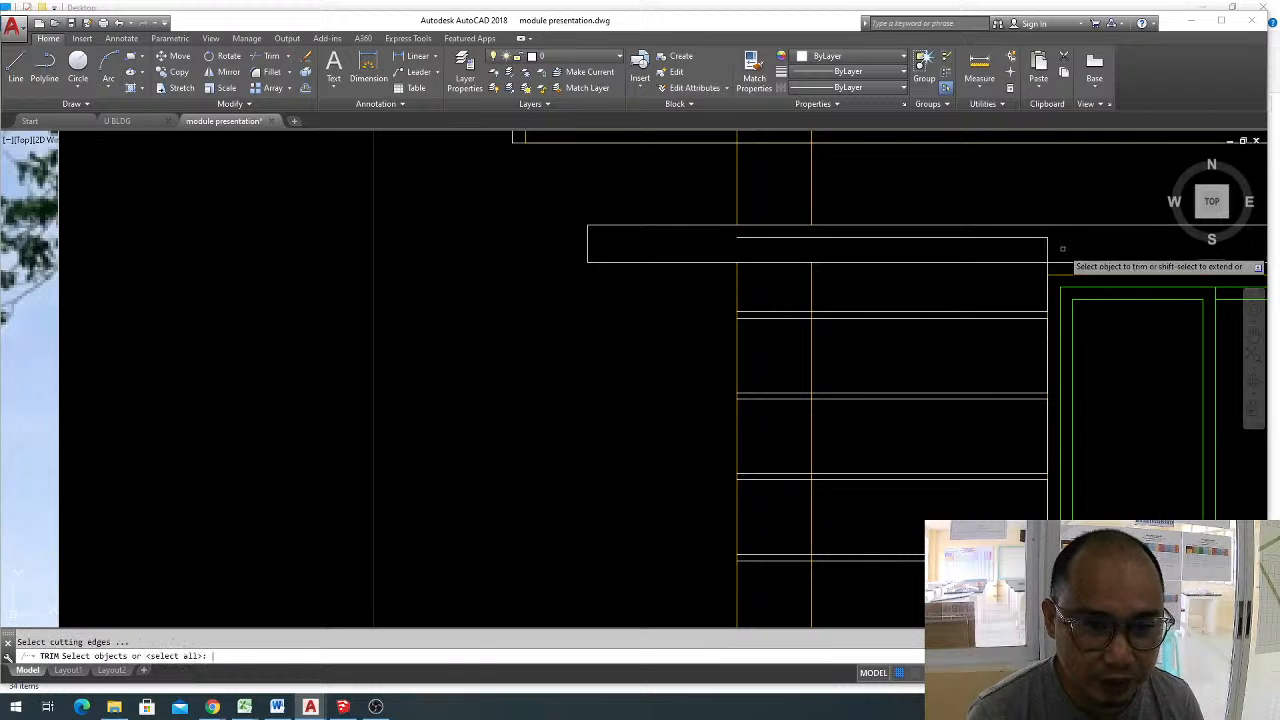
{"action": "key", "text": "space"}
{"action": "left_click", "coordinate": [1047, 246]}
{"action": "key", "text": "Escape"}
{"action": "left_click", "coordinate": [1007, 237]}
{"action": "type", "text": "e"}
{"action": "scroll", "coordinate": [840, 229], "scroll_direction": "down", "scroll_amount": 4}
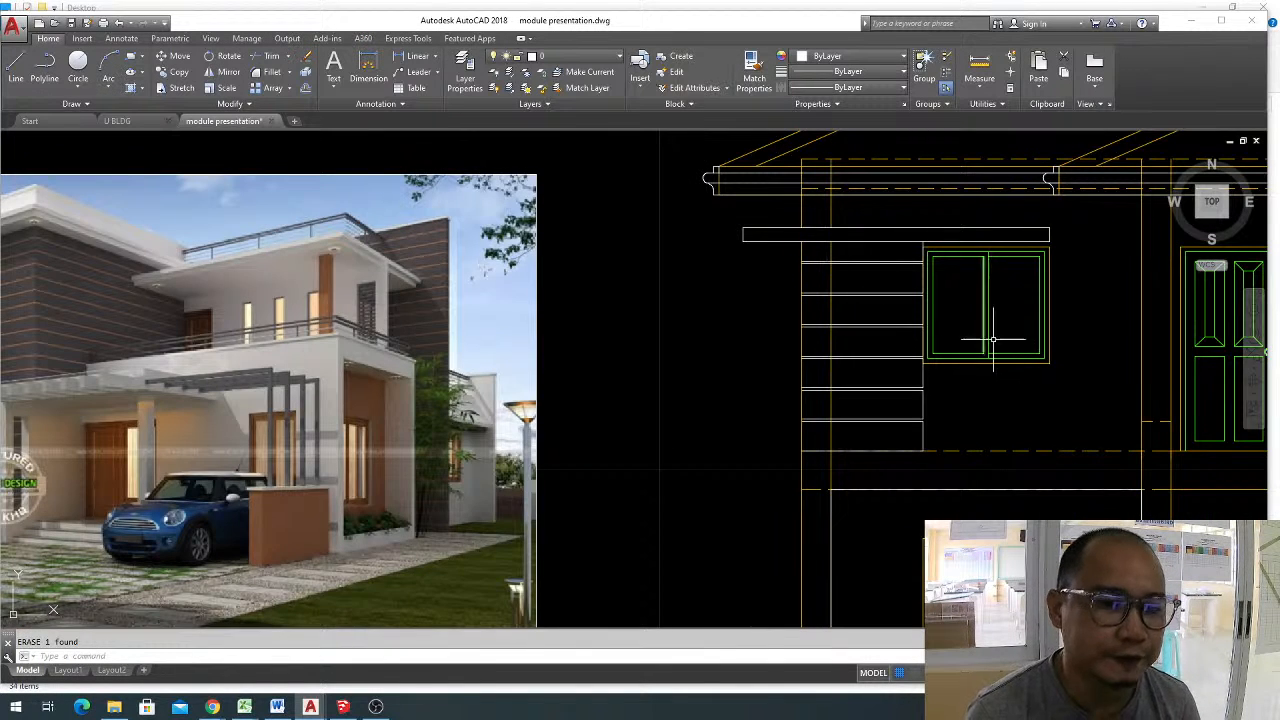
{"action": "middle_click_drag", "start_coordinate": [992, 338], "coordinate": [972, 328]}
{"action": "key", "text": "Escape"}
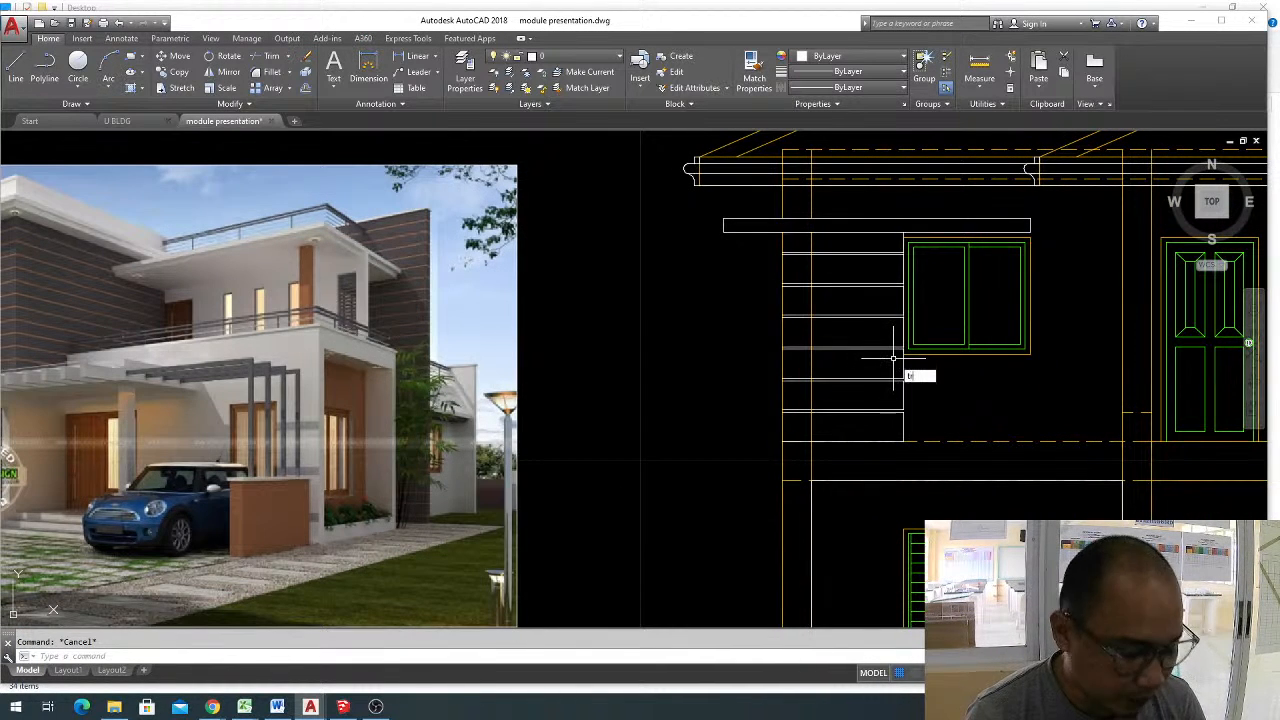
Trim the inner column line where it crosses the horizontal wall strips beside the upper window.
{"action": "type", "text": "r"}
{"action": "key", "text": "space"}
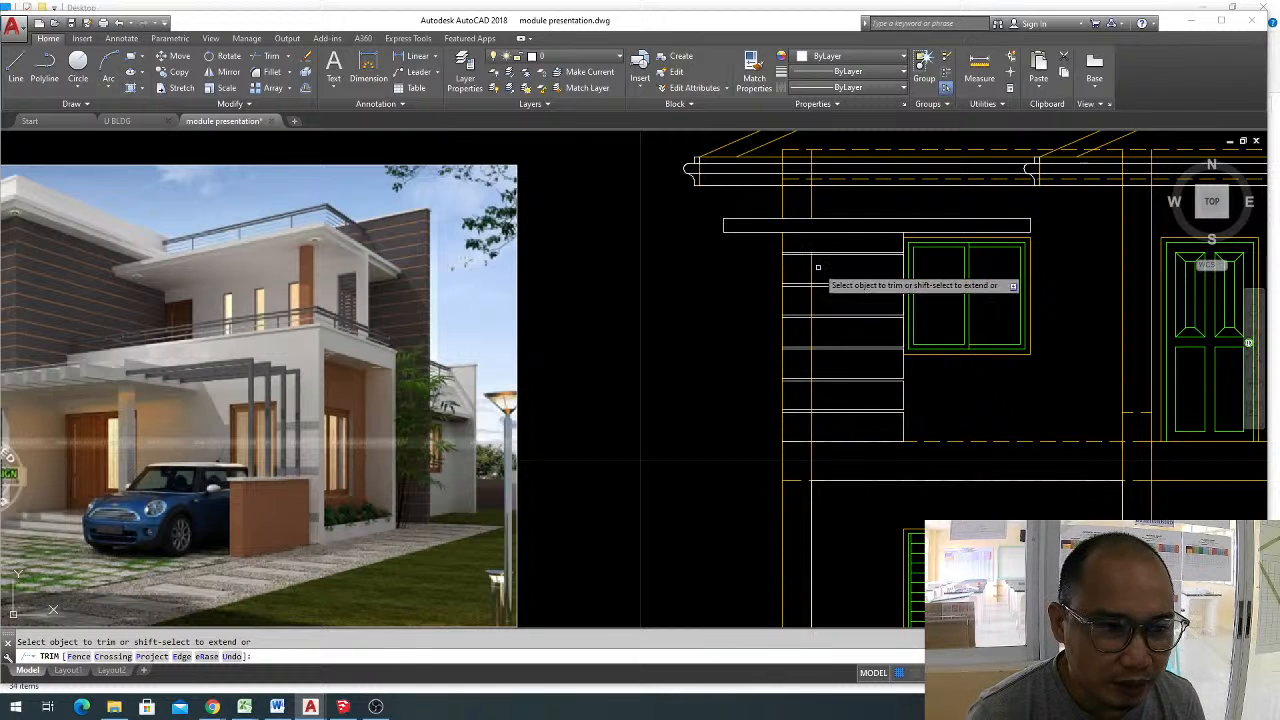
{"action": "scroll", "coordinate": [814, 256], "scroll_direction": "up", "scroll_amount": 4}
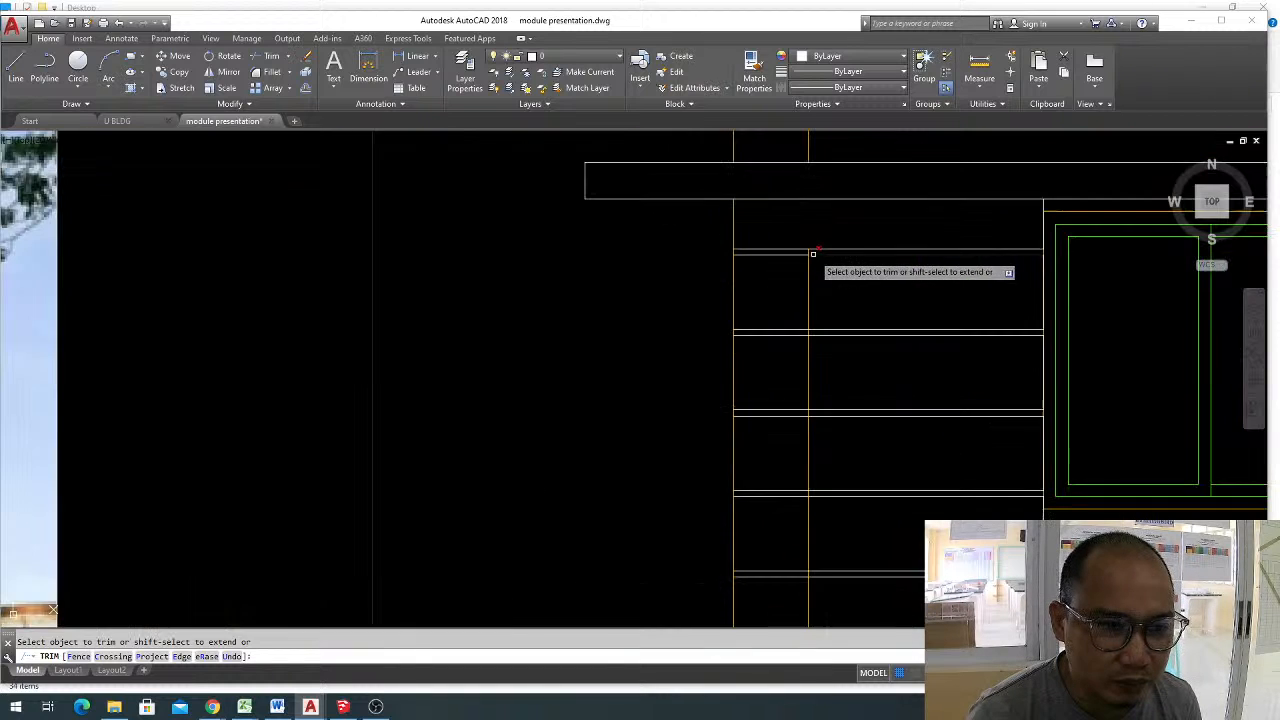
{"action": "left_click", "coordinate": [809, 297]}
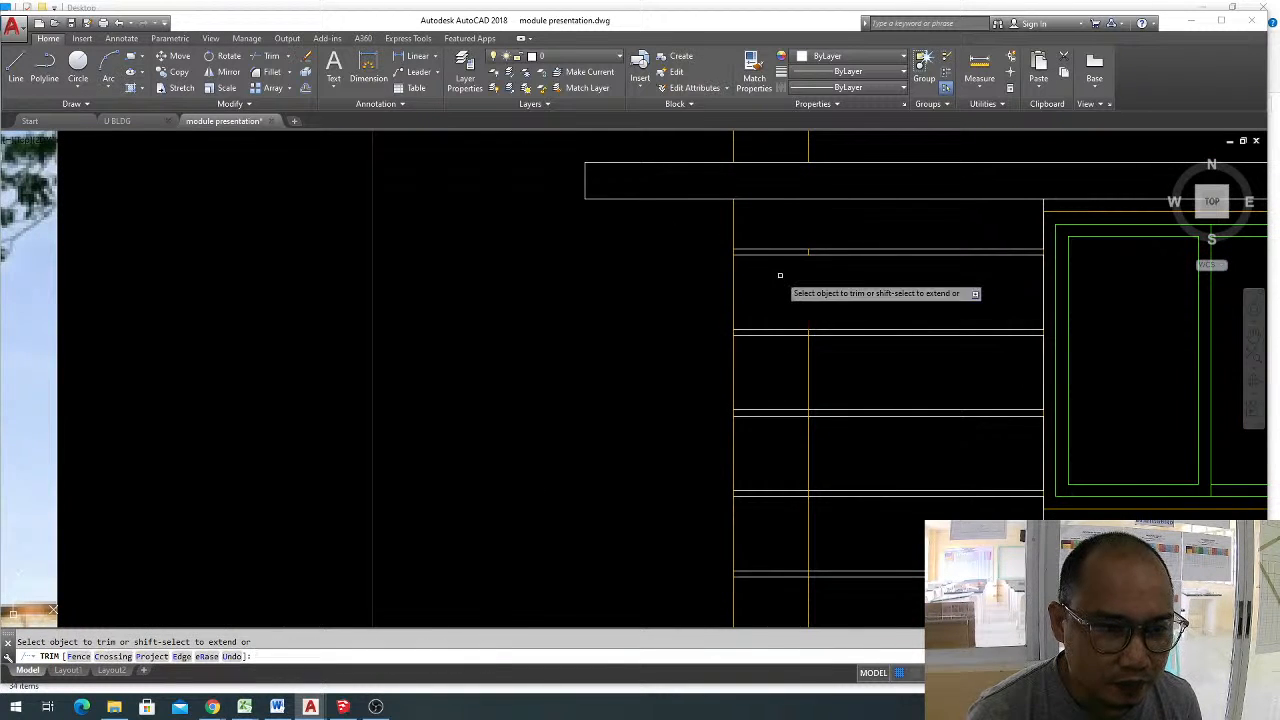
{"action": "left_click", "coordinate": [835, 371]}
{"action": "left_click", "coordinate": [783, 385]}
{"action": "middle_click_drag", "start_coordinate": [852, 427], "coordinate": [850, 360]}
{"action": "left_click", "coordinate": [835, 393]}
{"action": "left_click", "coordinate": [781, 403]}
{"action": "left_click", "coordinate": [854, 391]}
{"action": "left_click", "coordinate": [777, 374]}
{"action": "middle_click_drag", "start_coordinate": [851, 484], "coordinate": [832, 401]}
{"action": "left_click", "coordinate": [825, 411]}
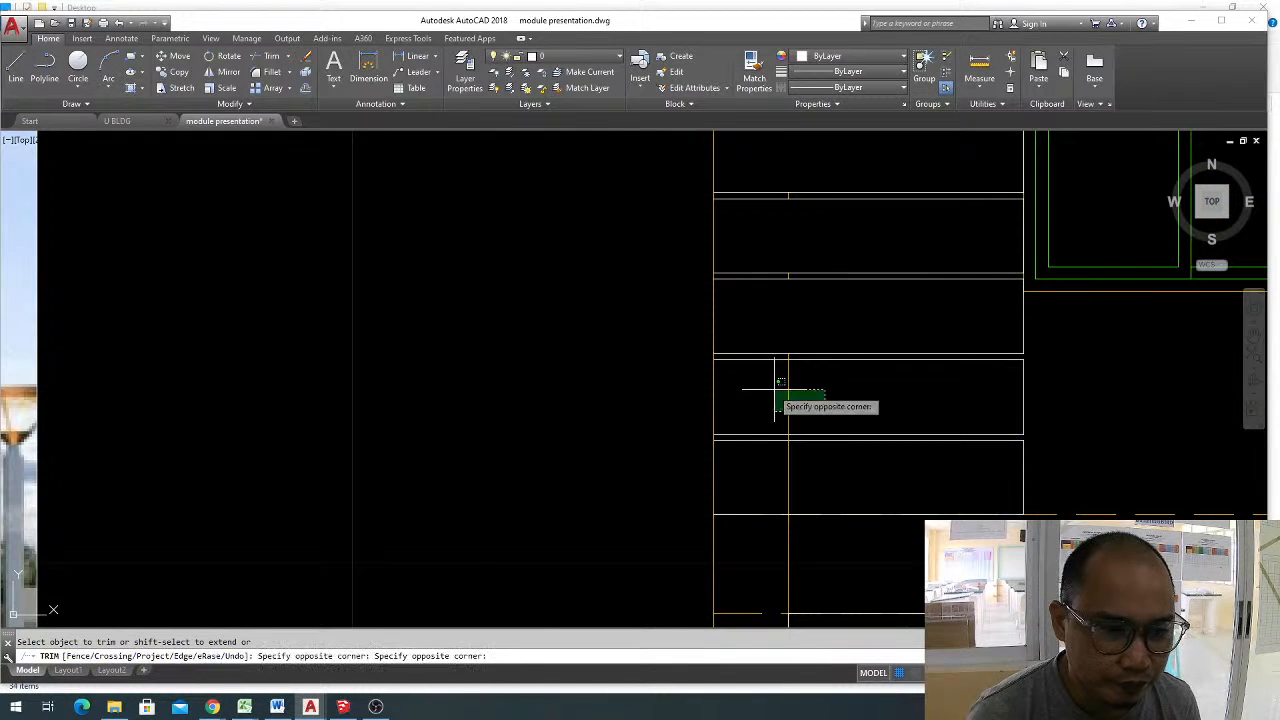
{"action": "left_click", "coordinate": [777, 388]}
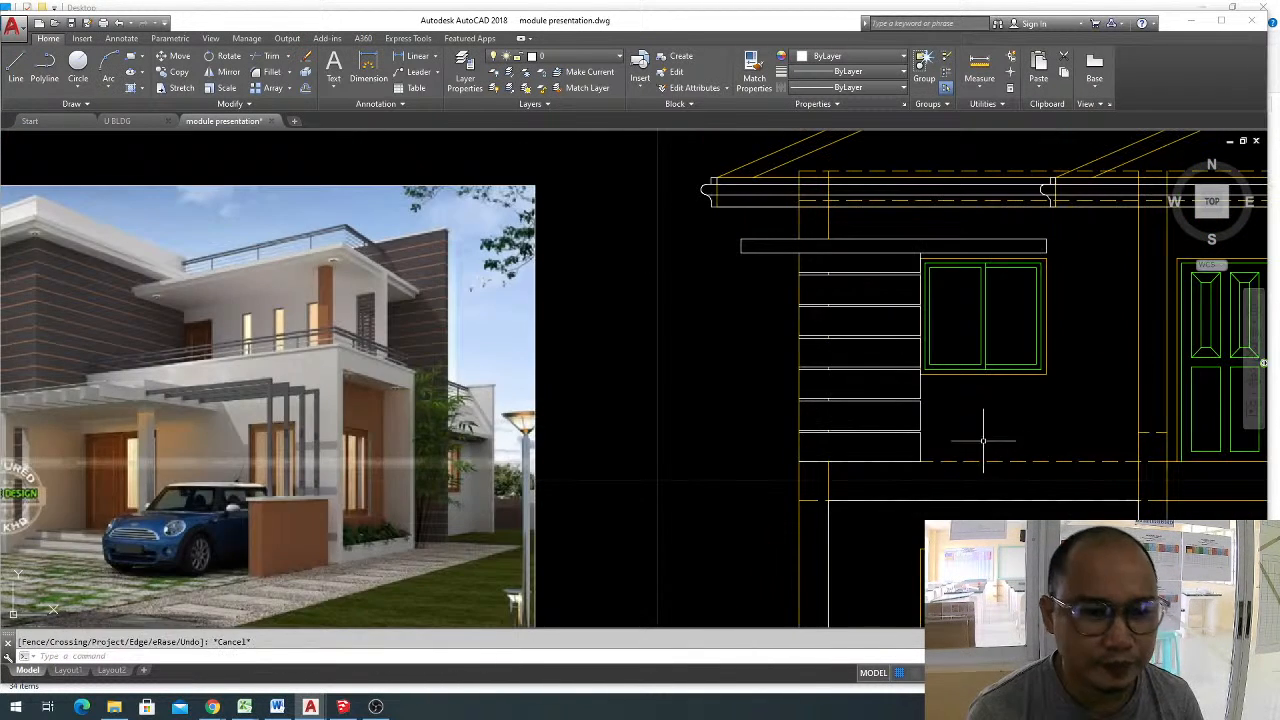
{"action": "scroll", "coordinate": [988, 420], "scroll_direction": "down", "scroll_amount": 3}
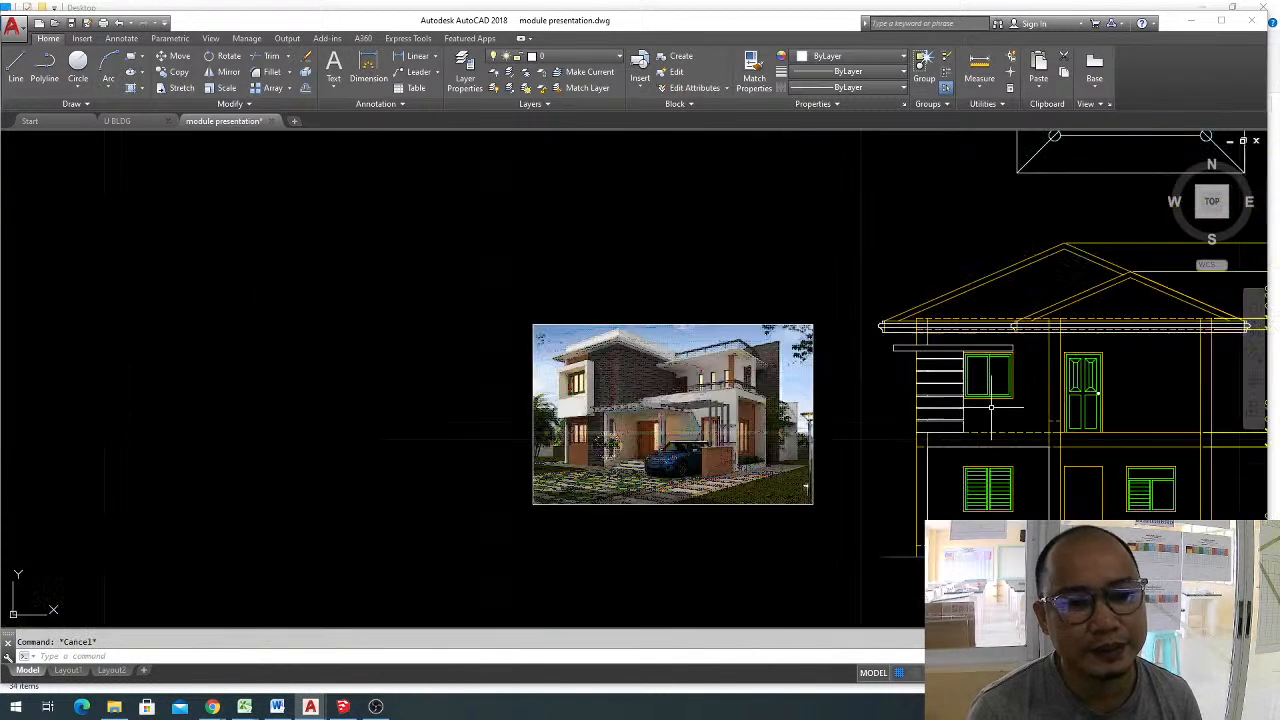
Draw a horizontal line from the lower corner of the ground-floor window beside the doorway to the doorway's edge.
{"action": "middle_click_drag", "start_coordinate": [991, 407], "coordinate": [776, 361]}
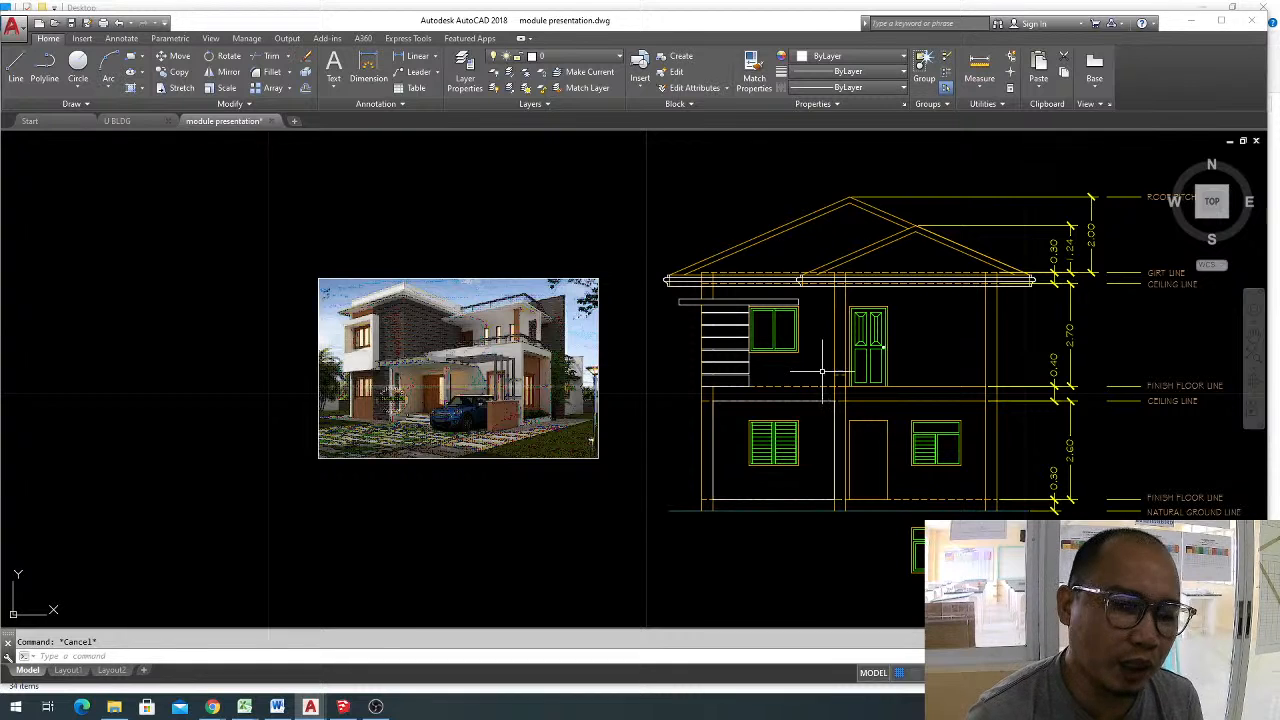
{"action": "scroll", "coordinate": [880, 478], "scroll_direction": "up", "scroll_amount": 2}
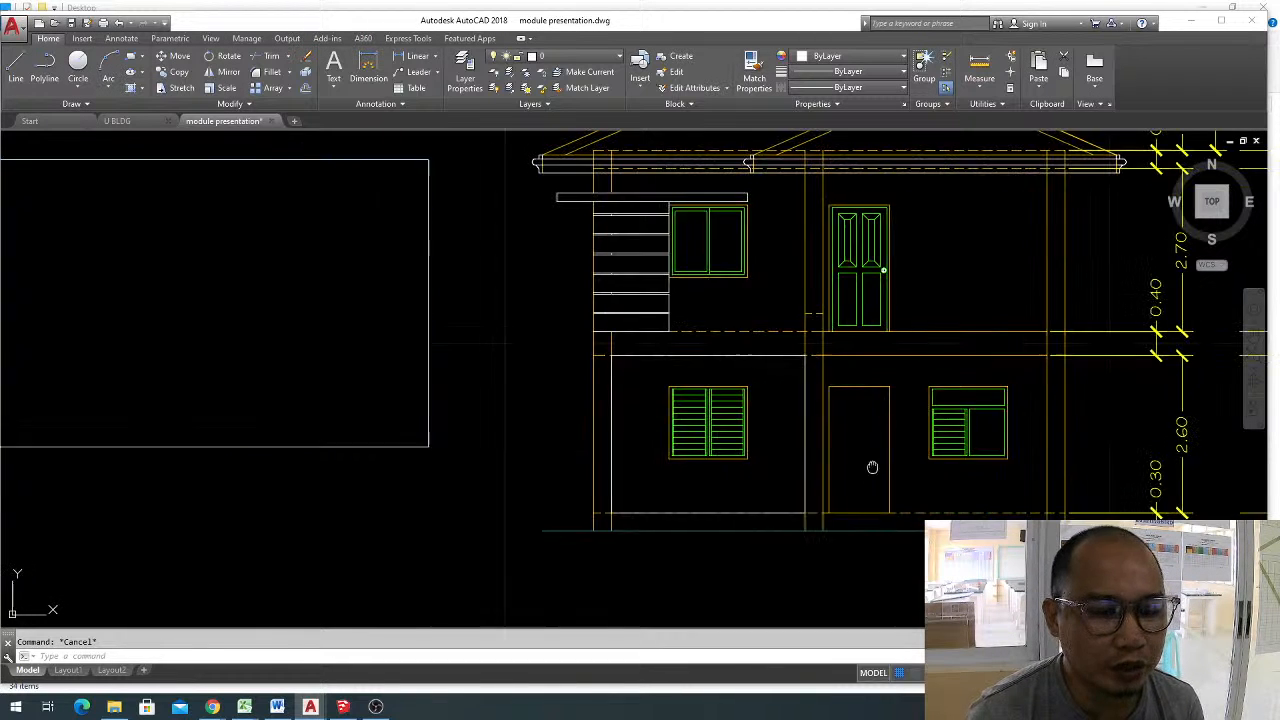
{"action": "middle_click_drag", "start_coordinate": [880, 470], "coordinate": [722, 406]}
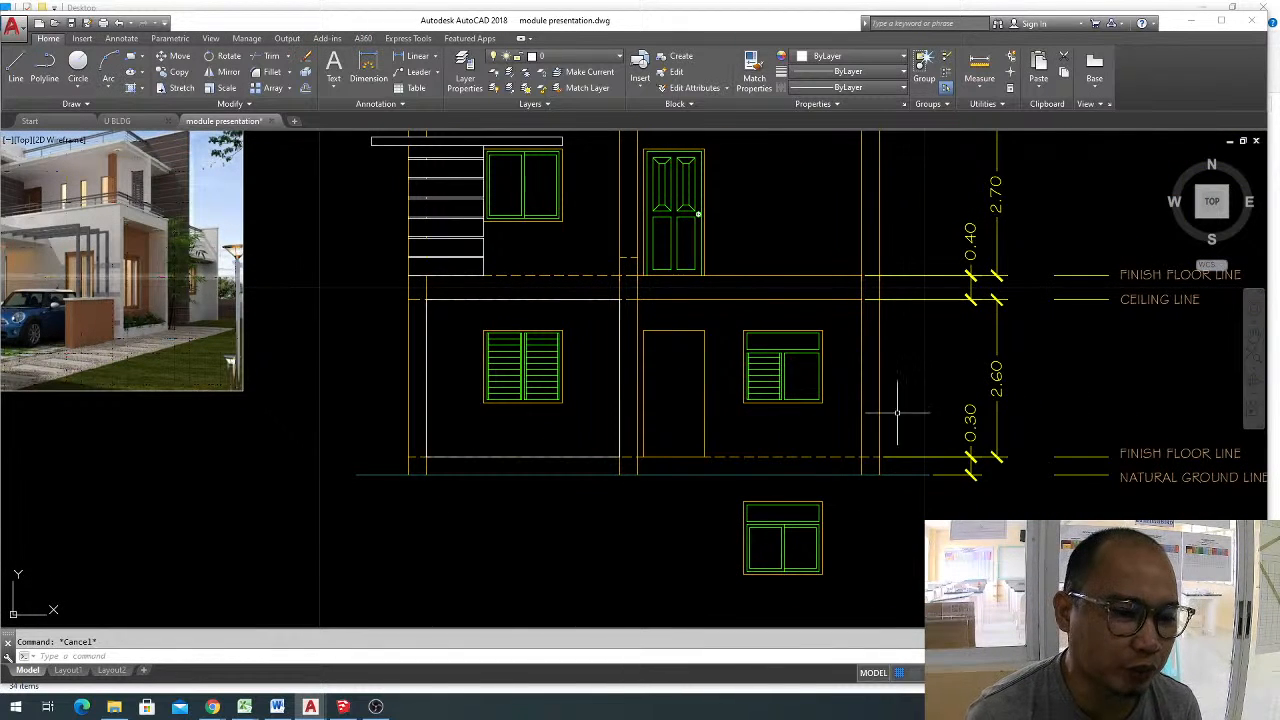
{"action": "scroll", "coordinate": [766, 408], "scroll_direction": "up", "scroll_amount": 1}
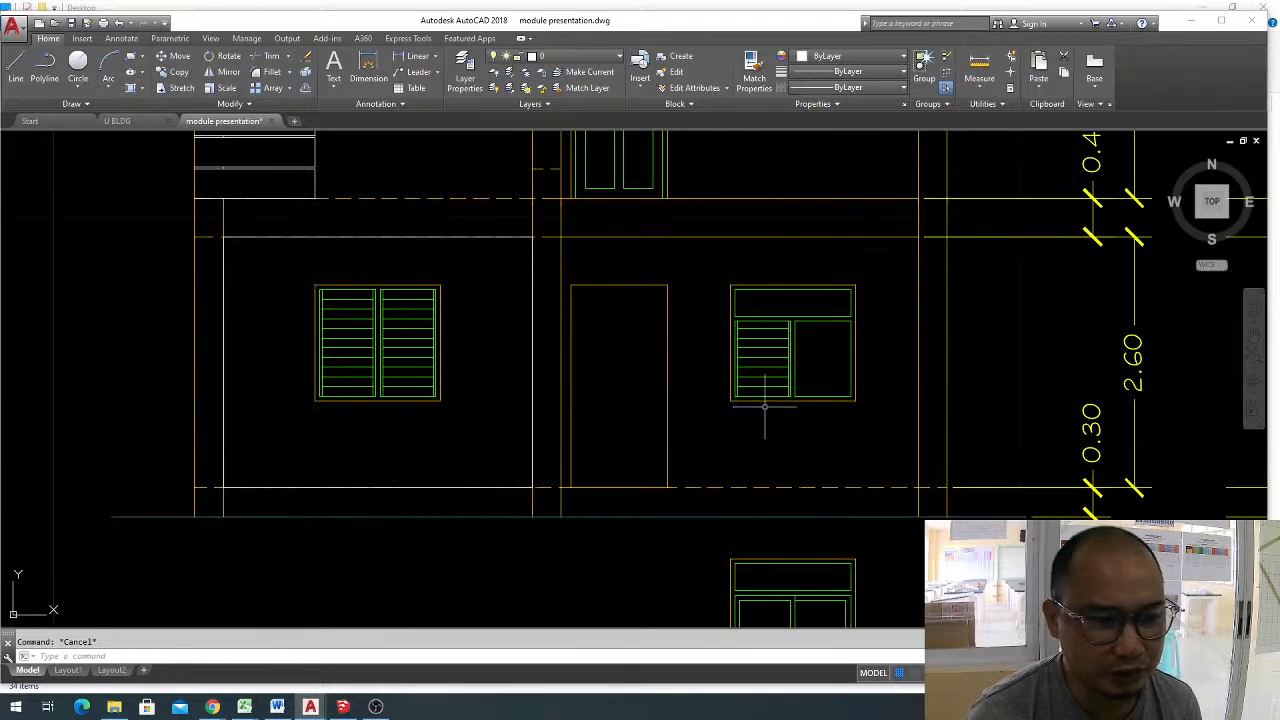
{"action": "type", "text": "l"}
{"action": "key", "text": "Return"}
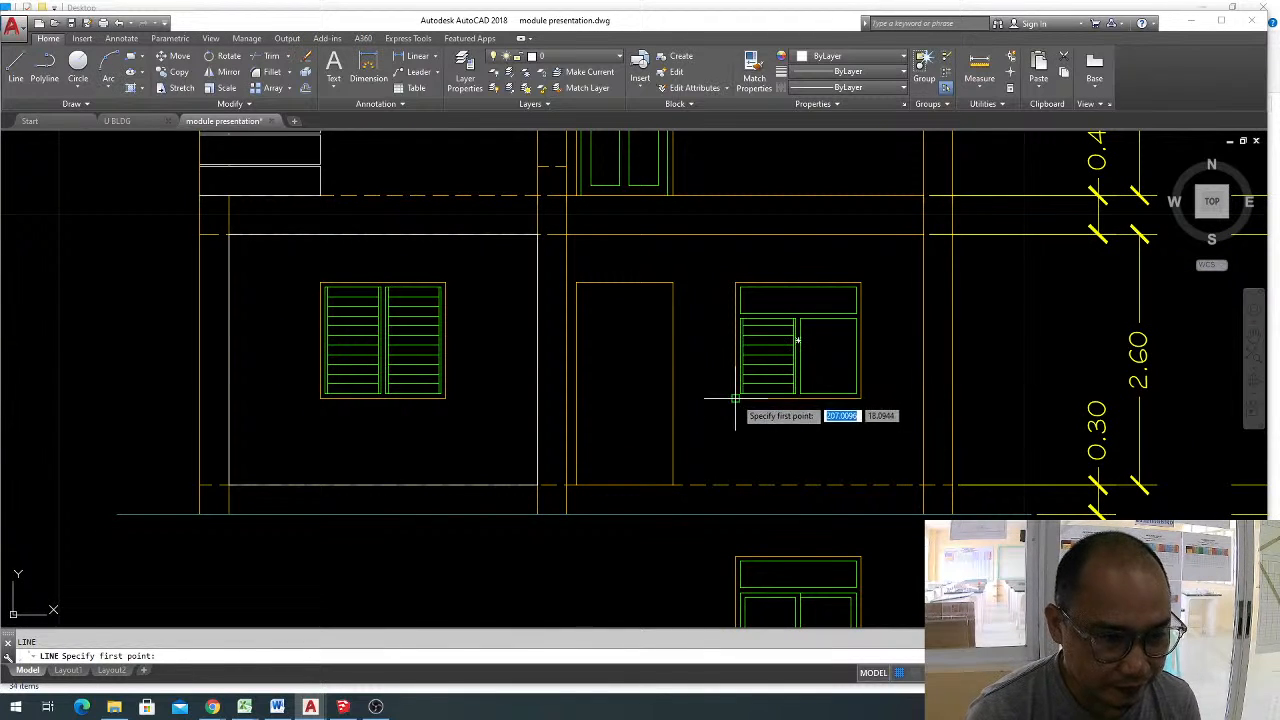
{"action": "left_click", "coordinate": [672, 398]}
{"action": "key", "text": "Escape"}
Stretch the window end of the sill-level line to the inner edge of the far column.
{"action": "left_click", "coordinate": [702, 372]}
{"action": "left_click", "coordinate": [688, 408]}
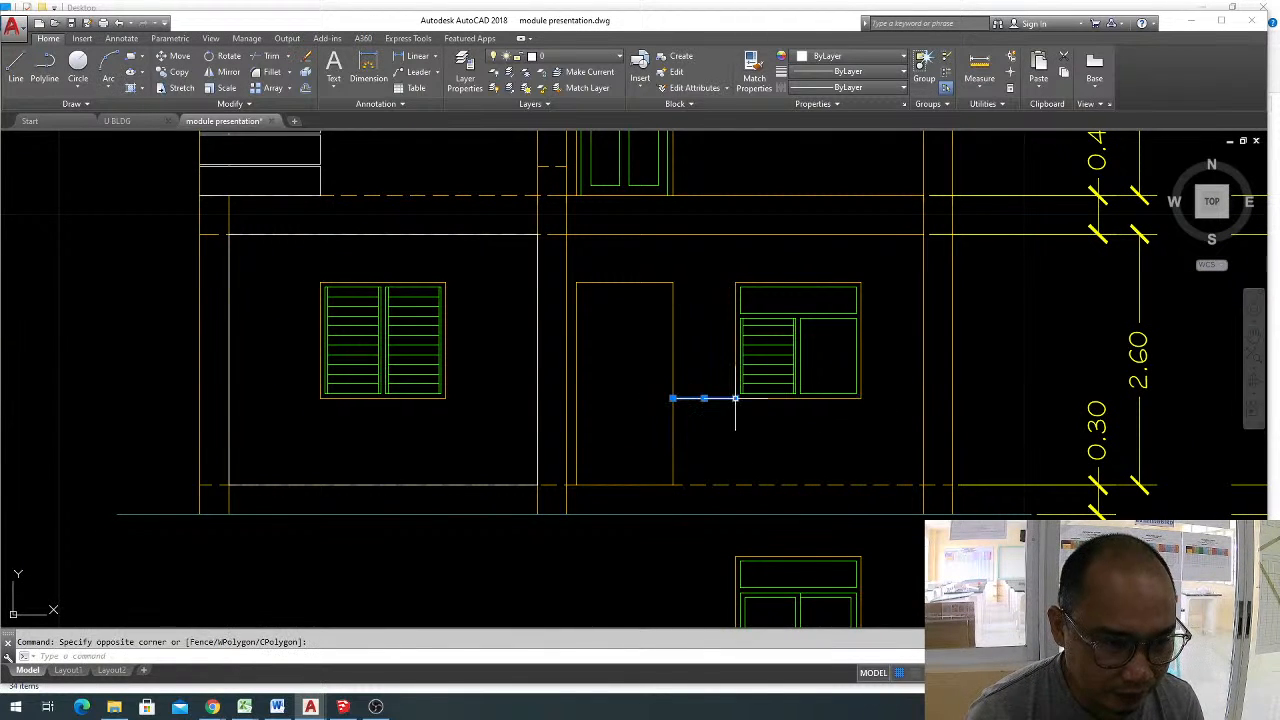
{"action": "left_click", "coordinate": [735, 398]}
{"action": "left_click", "coordinate": [922, 399]}
{"action": "key", "text": "Escape"}
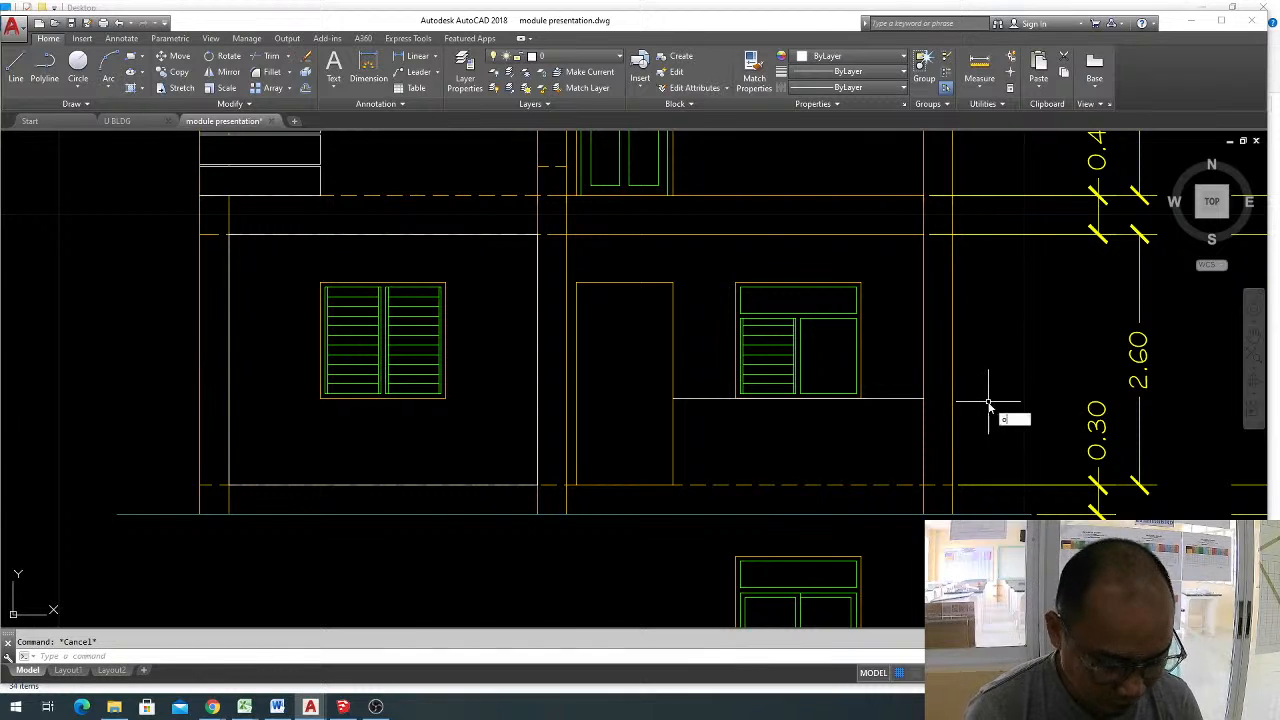
Offset the sill-level line downward at the default distance to form a narrow ledge under the window.
{"action": "type", "text": "o"}
{"action": "key", "text": "Return"}
Hatch the wall area below the ledge with the BRSTONE pattern at scale 0.01.
{"action": "key", "text": "Return"}
{"action": "left_click", "coordinate": [908, 400]}
{"action": "left_click", "coordinate": [896, 434]}
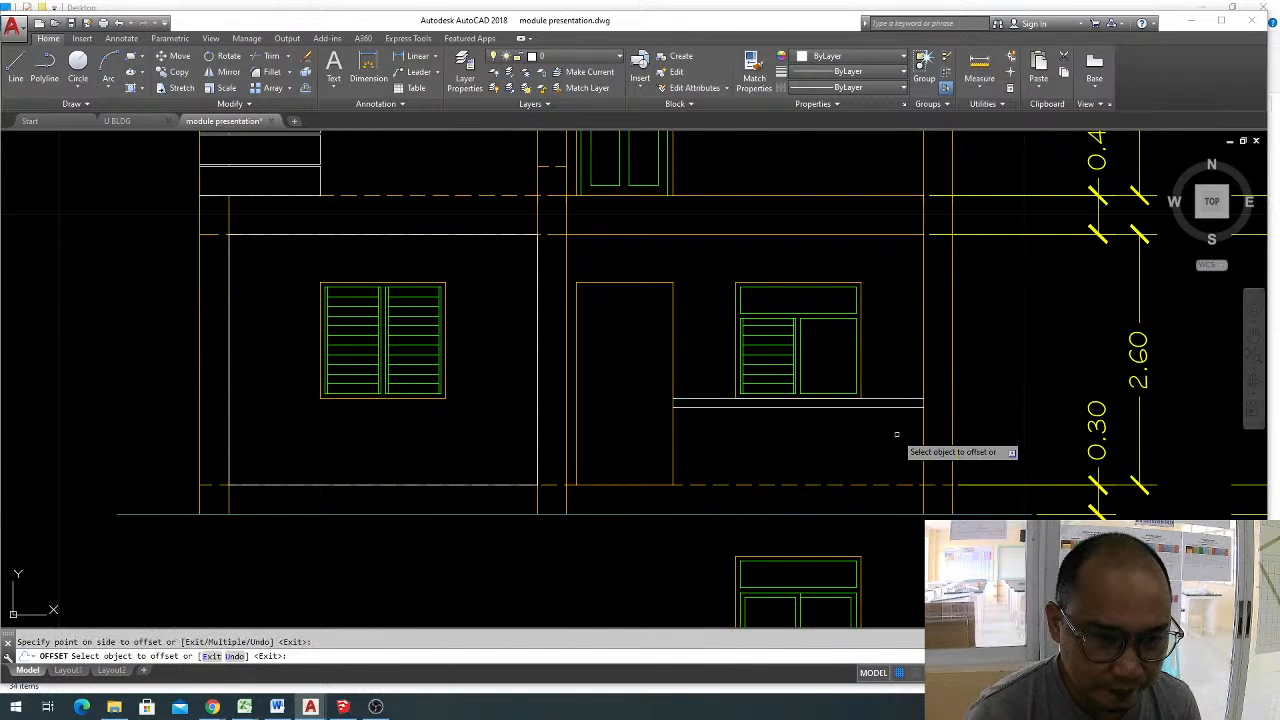
{"action": "middle_click_drag", "start_coordinate": [896, 434], "coordinate": [983, 408]}
{"action": "key", "text": "Escape"}
{"action": "type", "text": "h"}
{"action": "key", "text": "Return"}
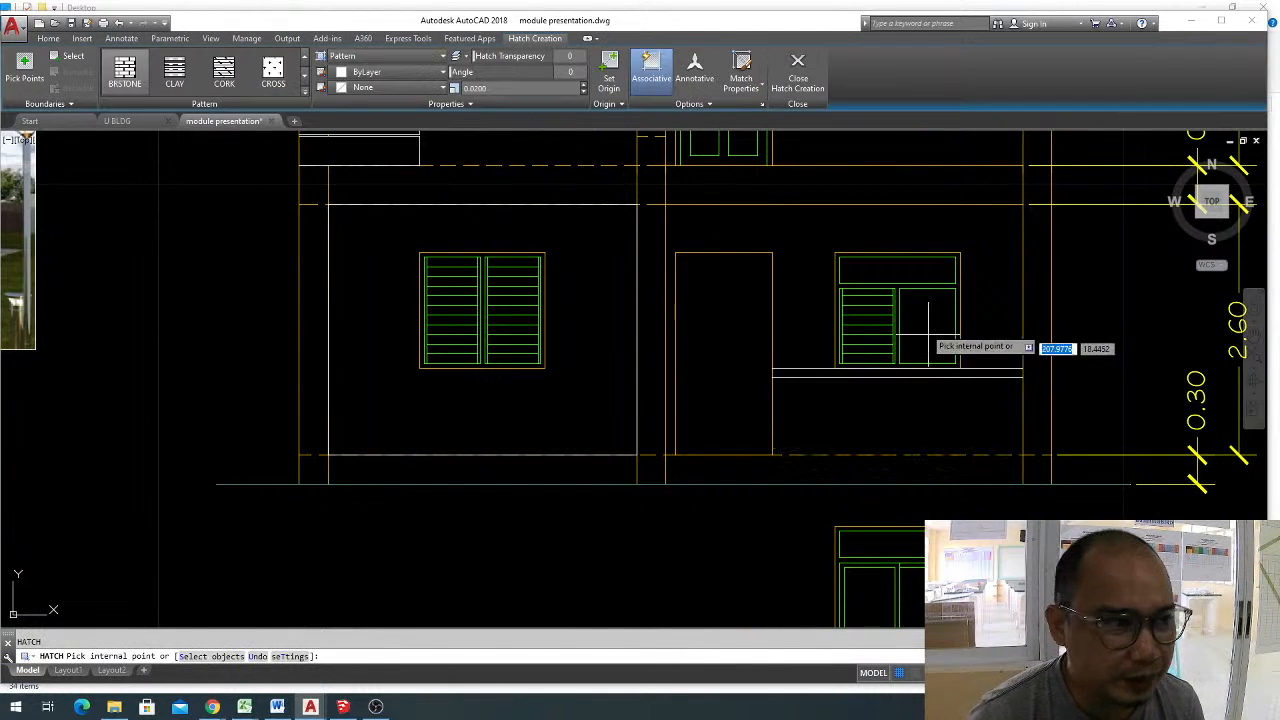
{"action": "left_click", "coordinate": [125, 70]}
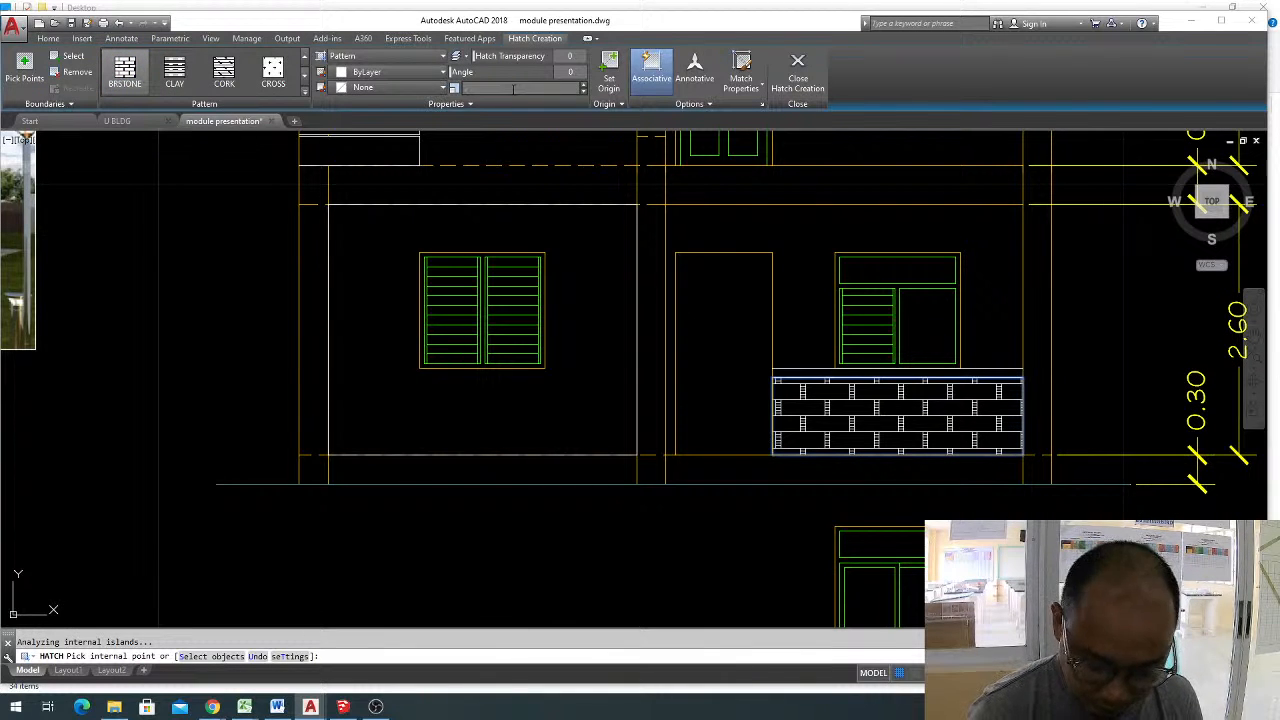
{"action": "key", "text": "Return"}
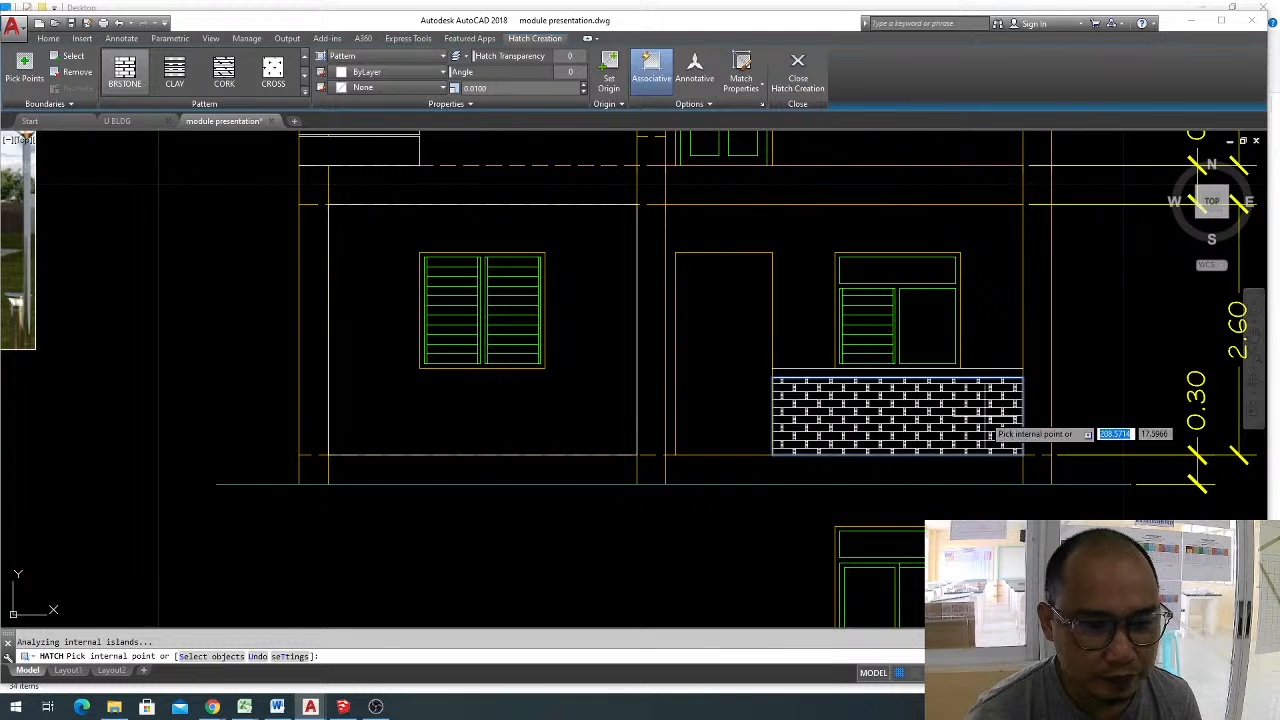
{"action": "left_click", "coordinate": [893, 413]}
{"action": "key", "text": "Return"}
{"action": "scroll", "coordinate": [893, 413], "scroll_direction": "down", "scroll_amount": 5}
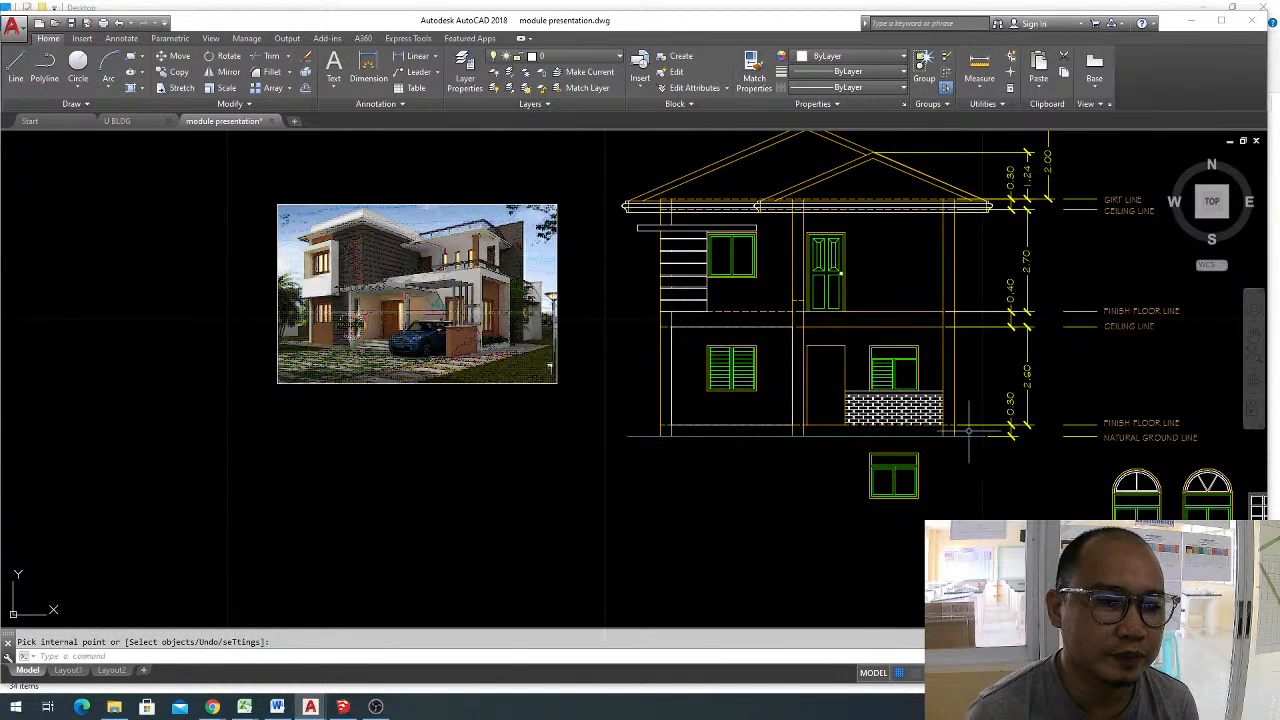
Delete the pasted house reference photo beside the elevation.
{"action": "scroll", "coordinate": [953, 517], "scroll_direction": "up", "scroll_amount": 3}
{"action": "middle_click_drag", "start_coordinate": [953, 517], "coordinate": [943, 549]}
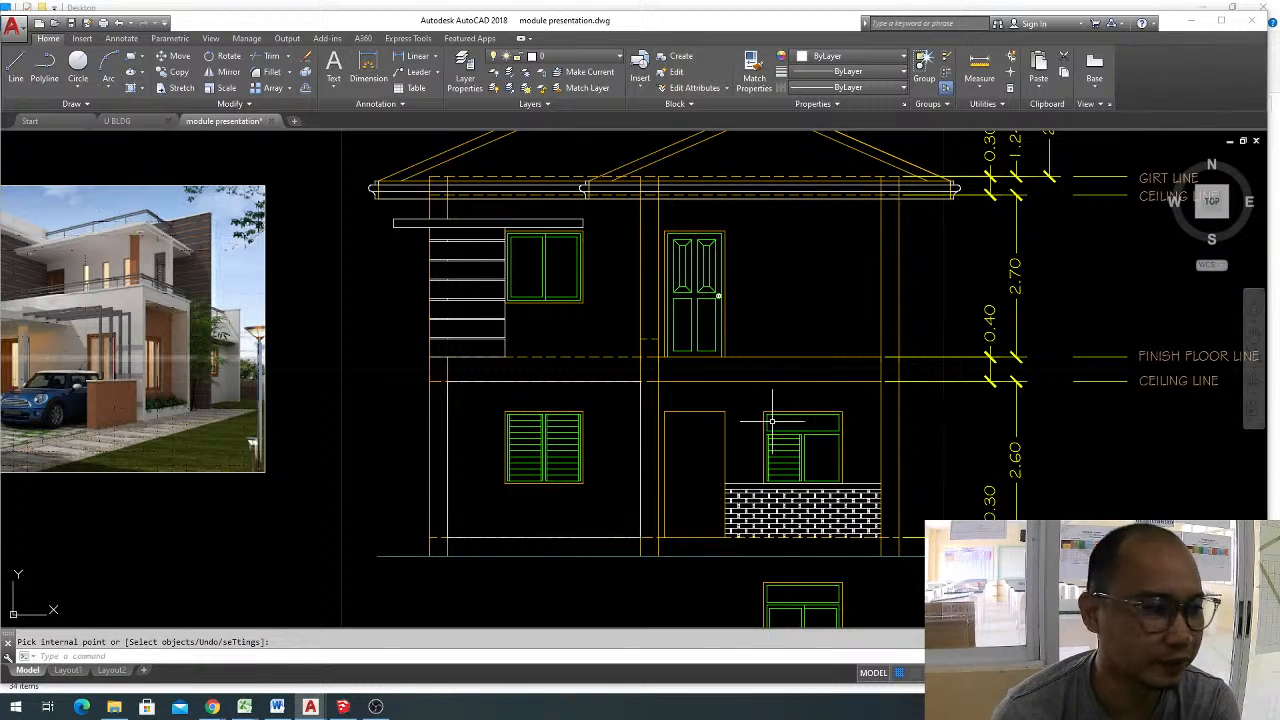
{"action": "left_click", "coordinate": [264, 496]}
{"action": "left_click", "coordinate": [247, 456]}
{"action": "key", "text": "Delete"}
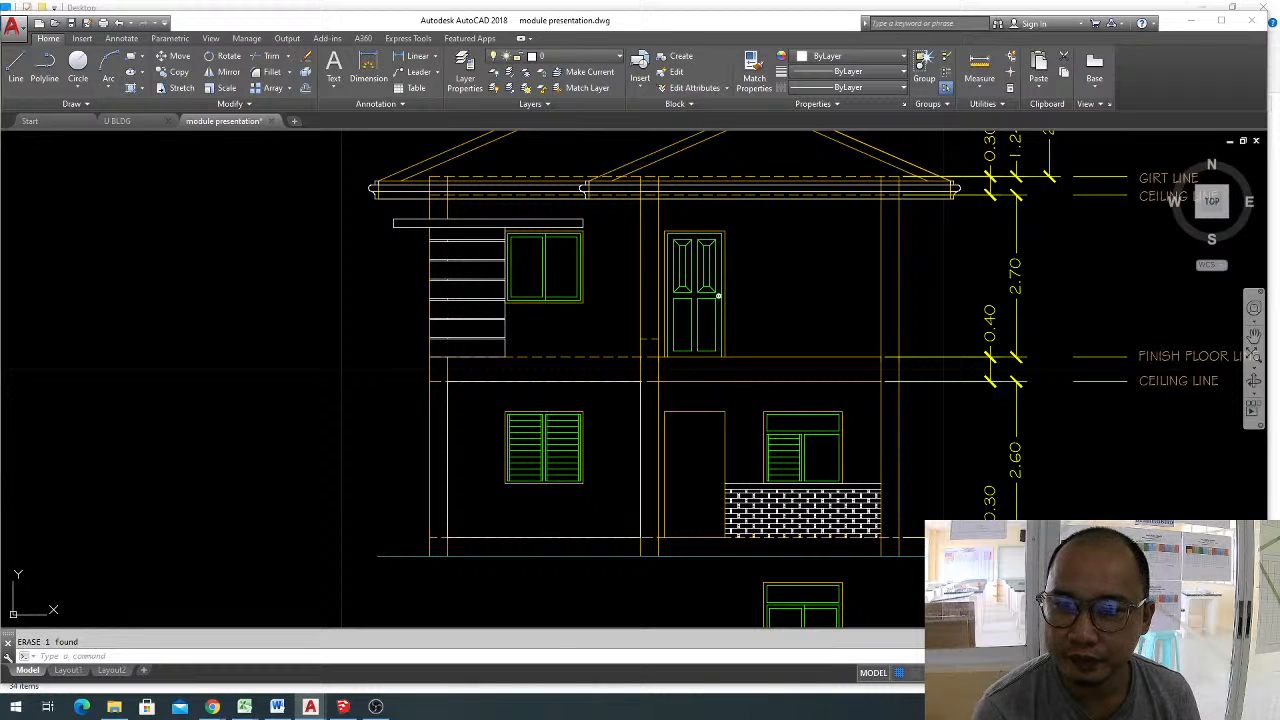
{"action": "left_click", "coordinate": [518, 500]}
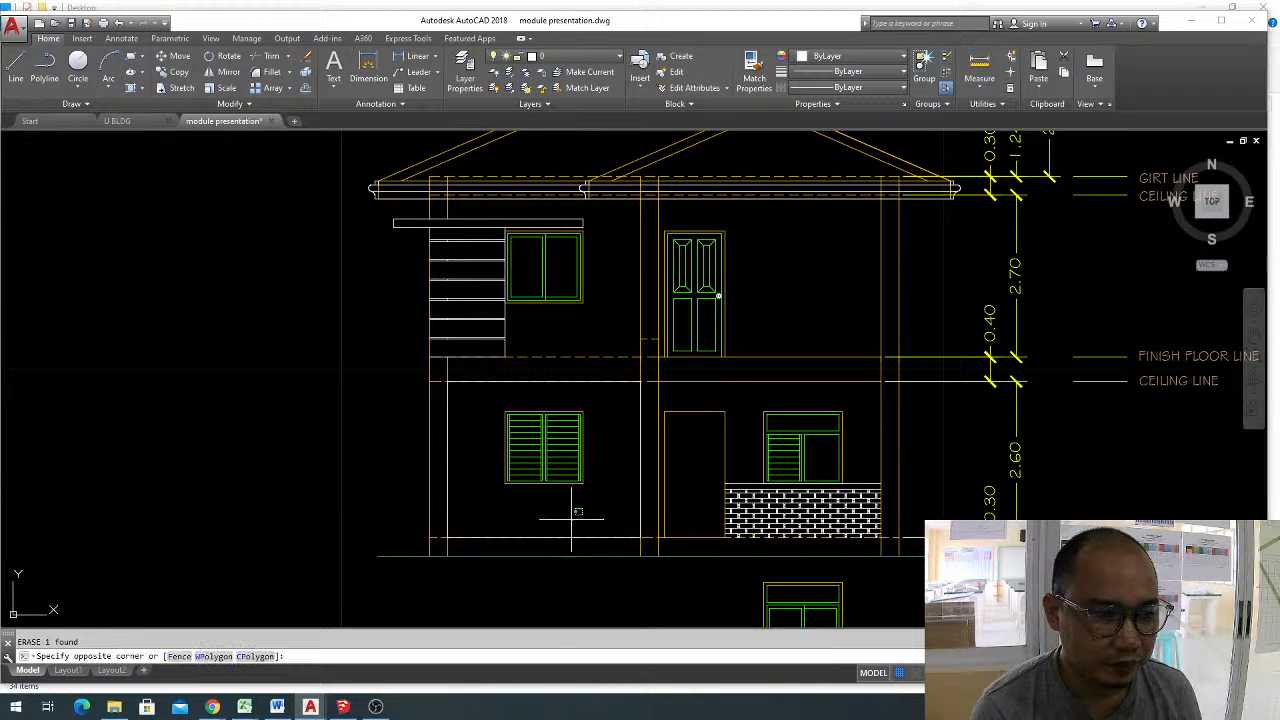
Delete the white rectangle framing the ground-floor wall around the louvered window between the columns.
{"action": "scroll", "coordinate": [500, 514], "scroll_direction": "up", "scroll_amount": 2}
{"action": "left_click", "coordinate": [457, 434]}
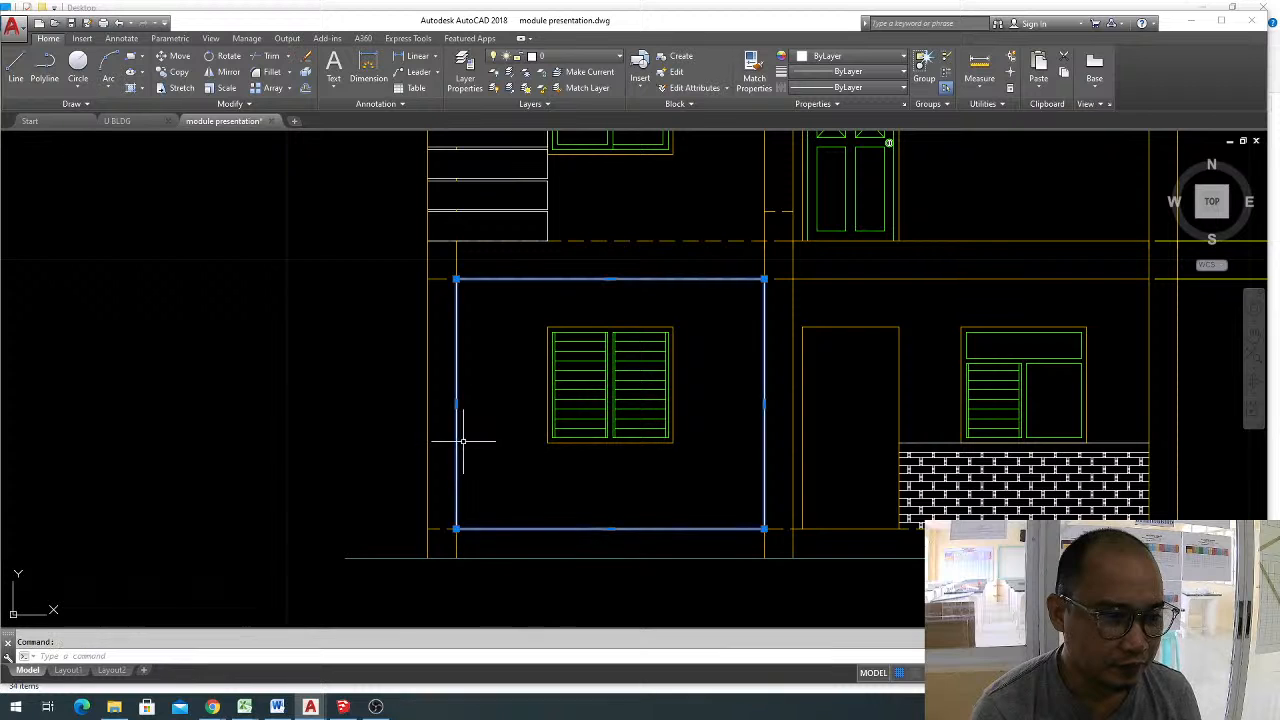
{"action": "key", "text": "Delete"}
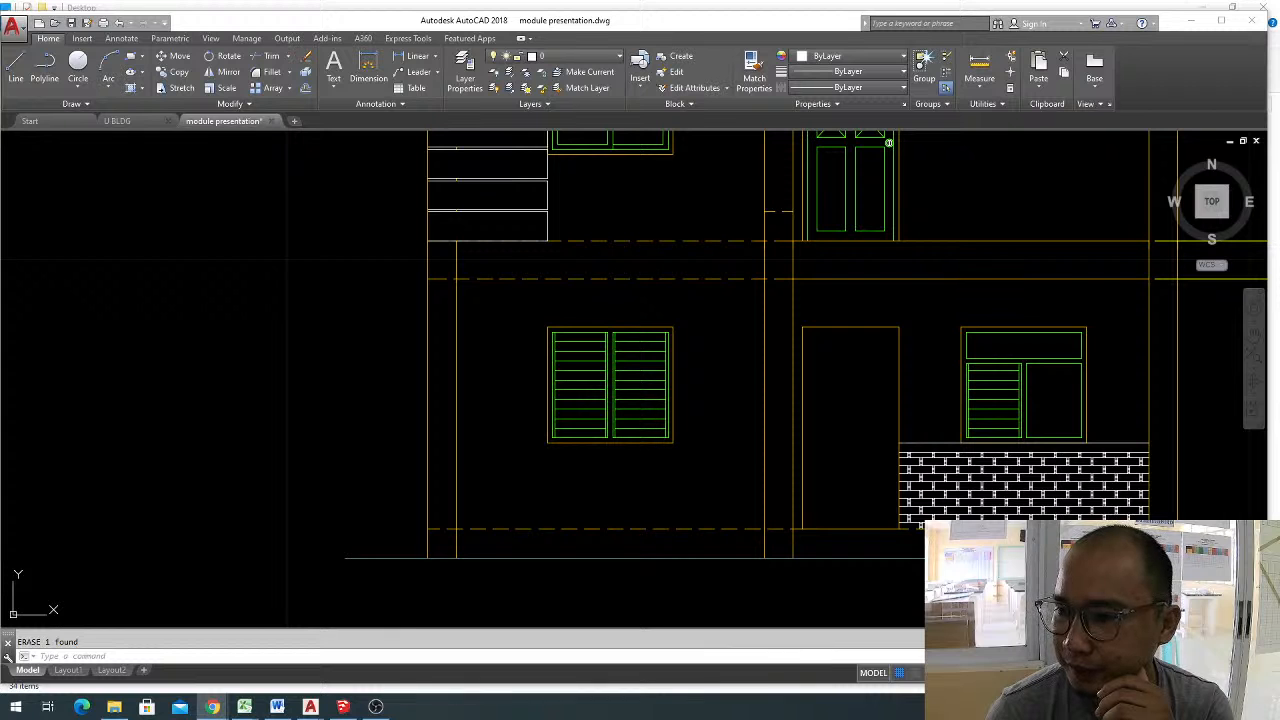
Paste the copied house reference photo beside the elevation and examine its facade up close.
{"action": "left_click", "coordinate": [231, 440]}
{"action": "key", "text": "ctrl+v"}
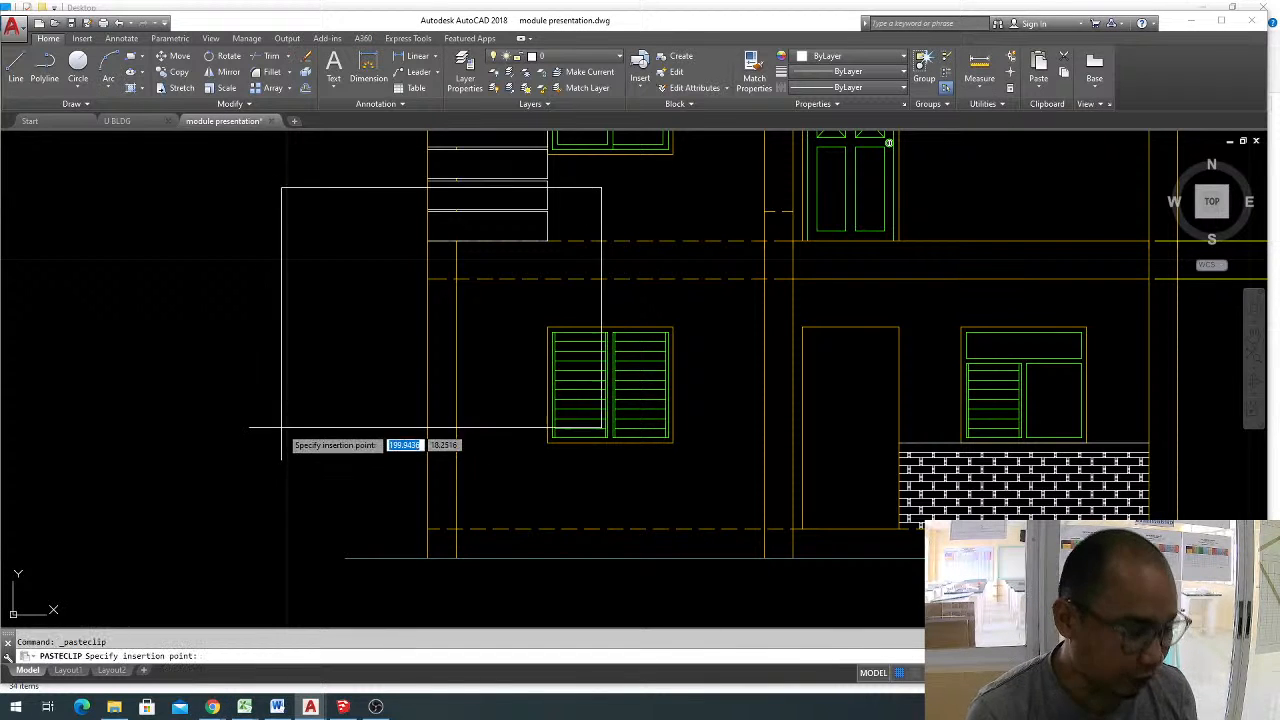
{"action": "middle_click_drag", "start_coordinate": [190, 478], "coordinate": [420, 460]}
{"action": "scroll", "coordinate": [314, 290], "scroll_direction": "up", "scroll_amount": 2}
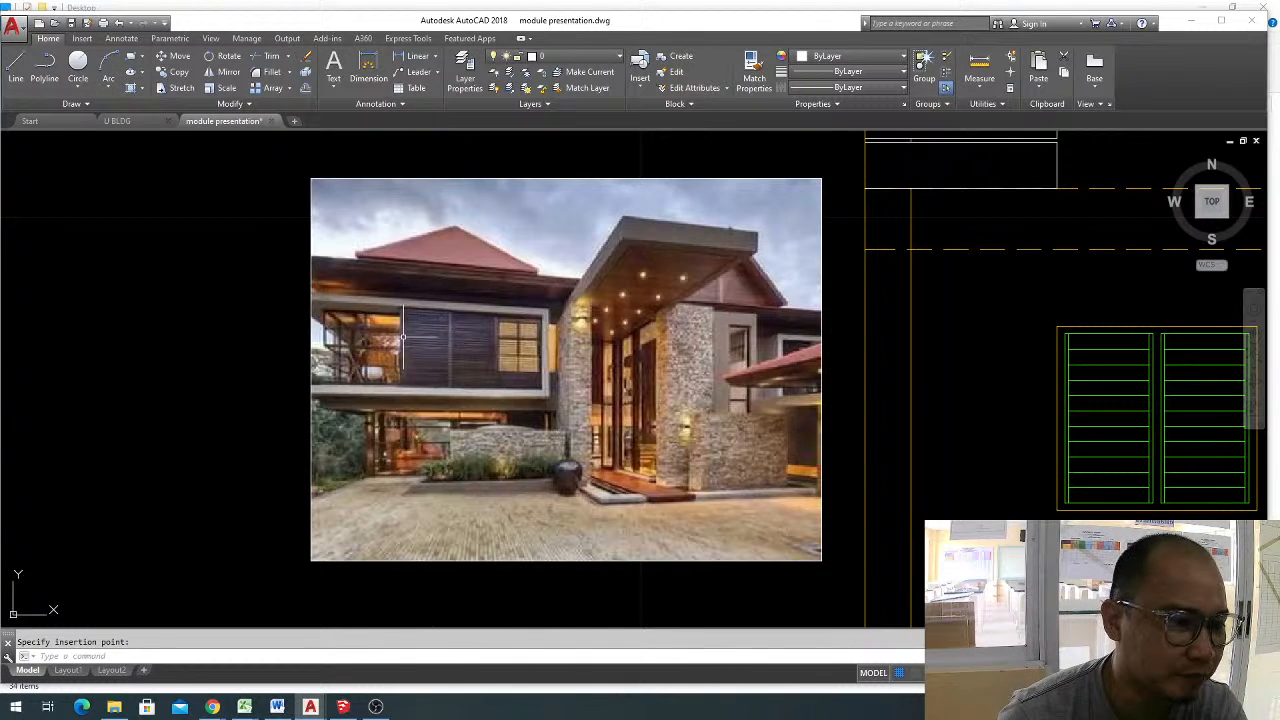
{"action": "scroll", "coordinate": [360, 352], "scroll_direction": "down", "scroll_amount": 2}
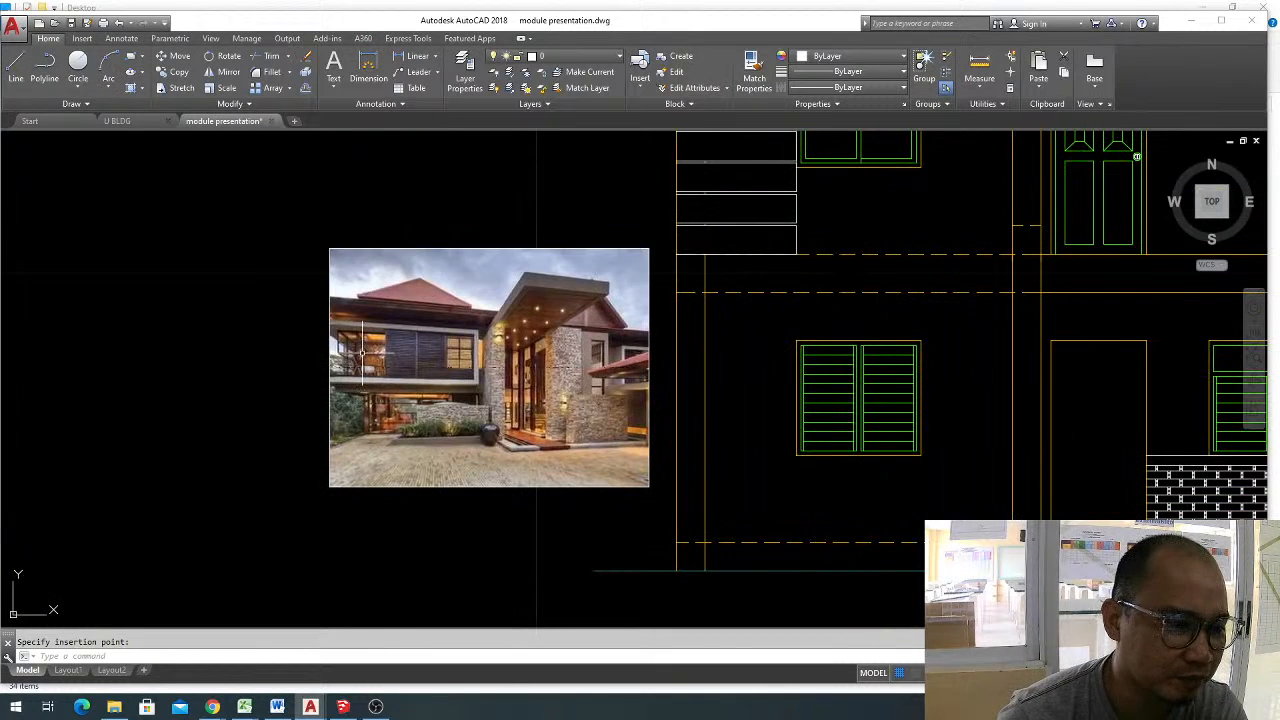
Delete the newly pasted house photo next to the elevation.
{"action": "left_click", "coordinate": [577, 528]}
{"action": "left_click", "coordinate": [444, 375]}
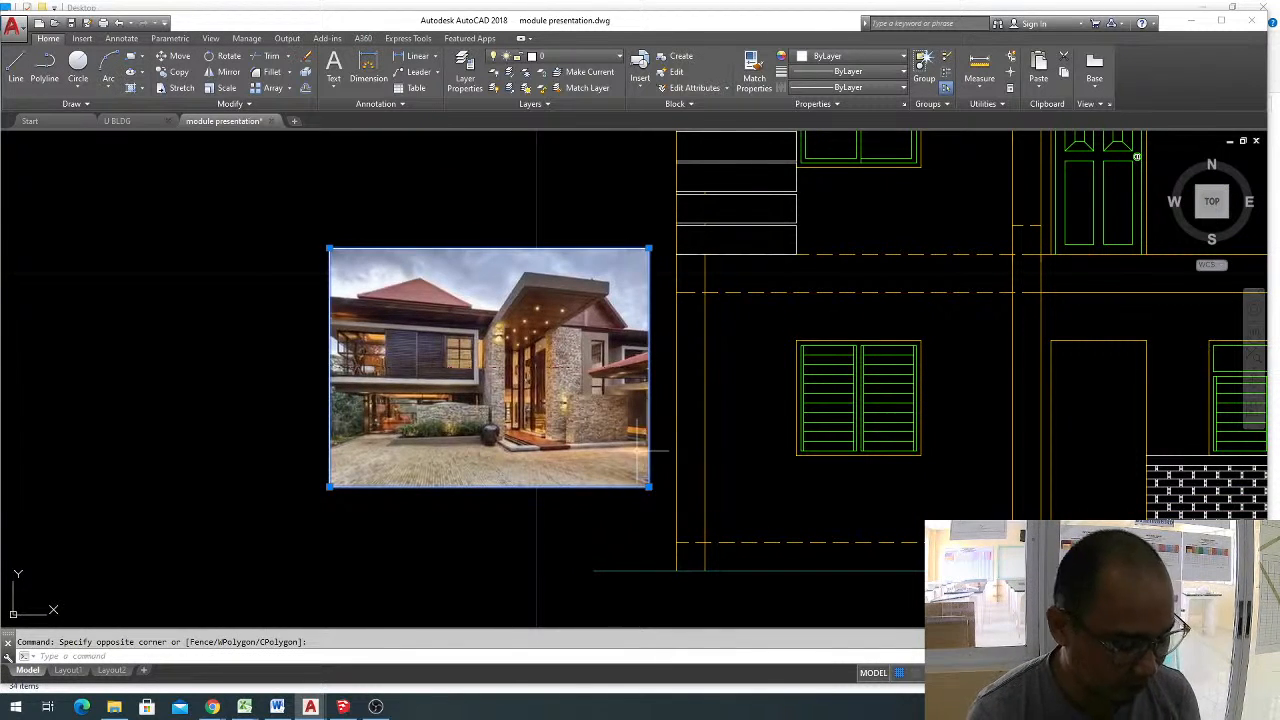
{"action": "key", "text": "Delete"}
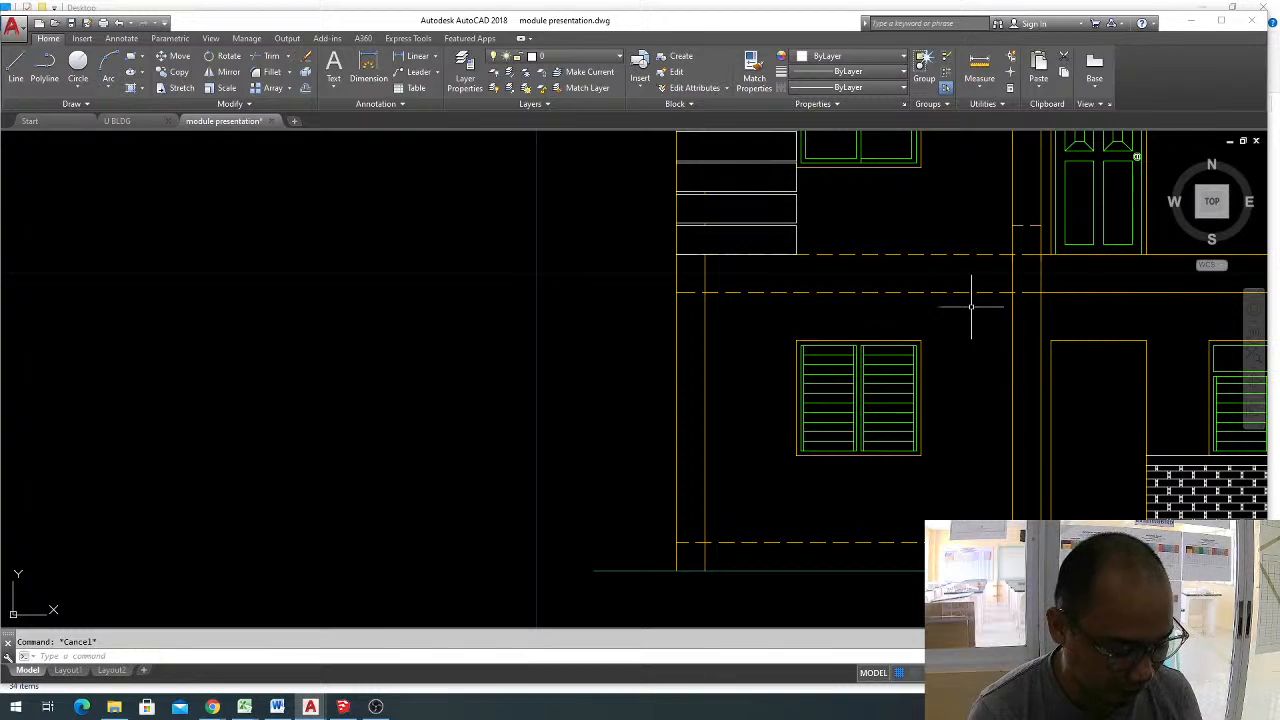
Draw a line along the ground-floor ceiling level from the middle column's near face to the outer edge of the end column.
{"action": "type", "text": "rec"}
{"action": "key", "text": "Return"}
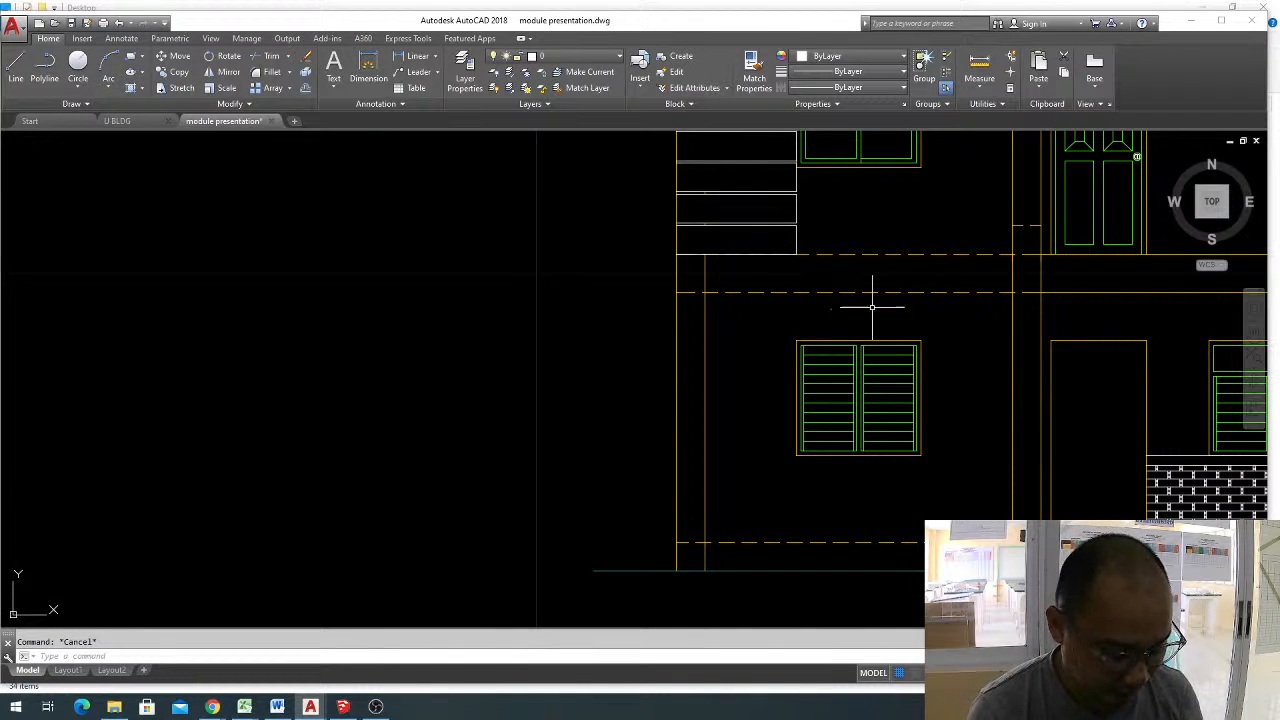
{"action": "type", "text": "l"}
{"action": "key", "text": "Return"}
{"action": "left_click", "coordinate": [1013, 292]}
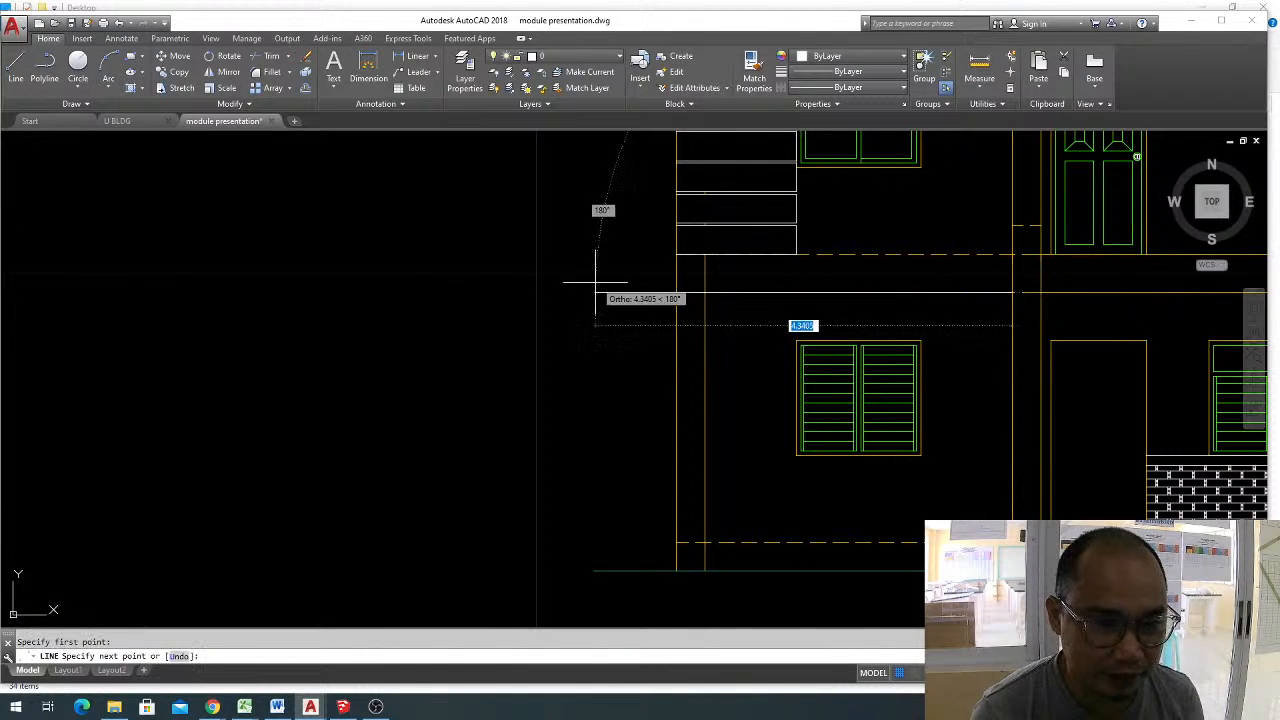
{"action": "left_click", "coordinate": [676, 292]}
{"action": "key", "text": "Escape"}
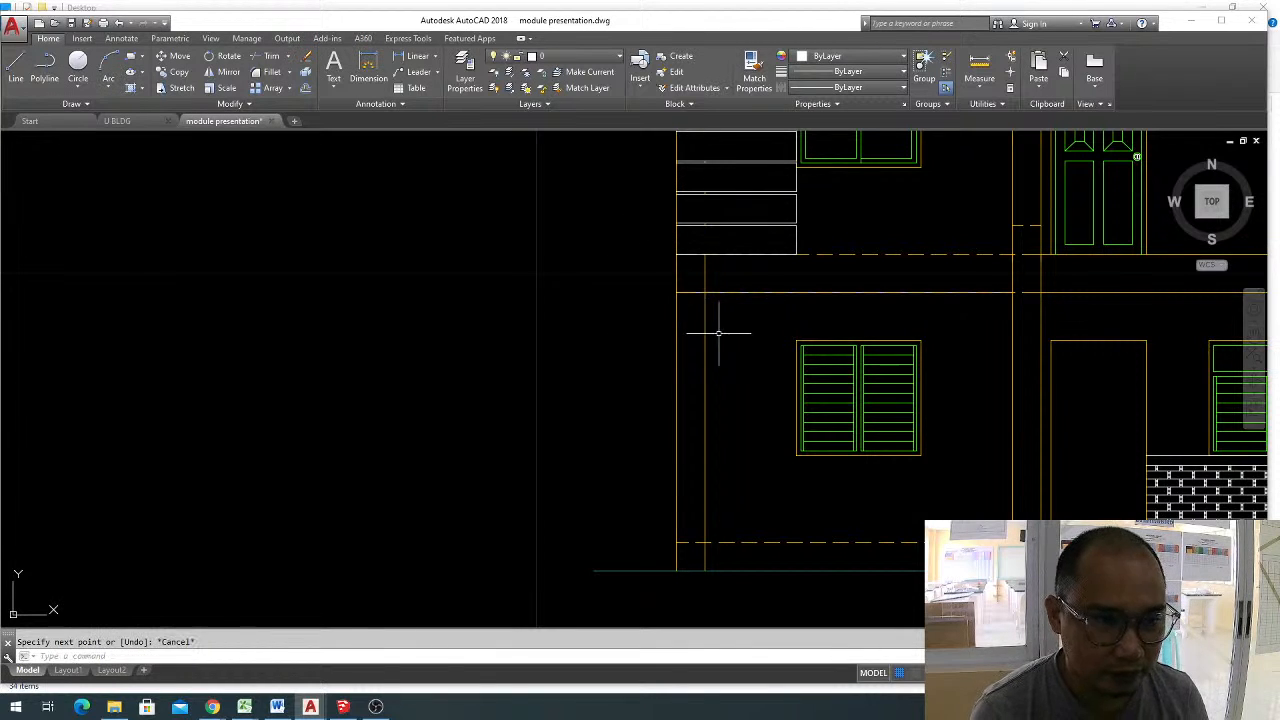
Offset the ceiling-level line downward by 0.15 above the louvered window.
{"action": "type", "text": "o"}
{"action": "key", "text": "Return"}
{"action": "key", "text": "Return"}
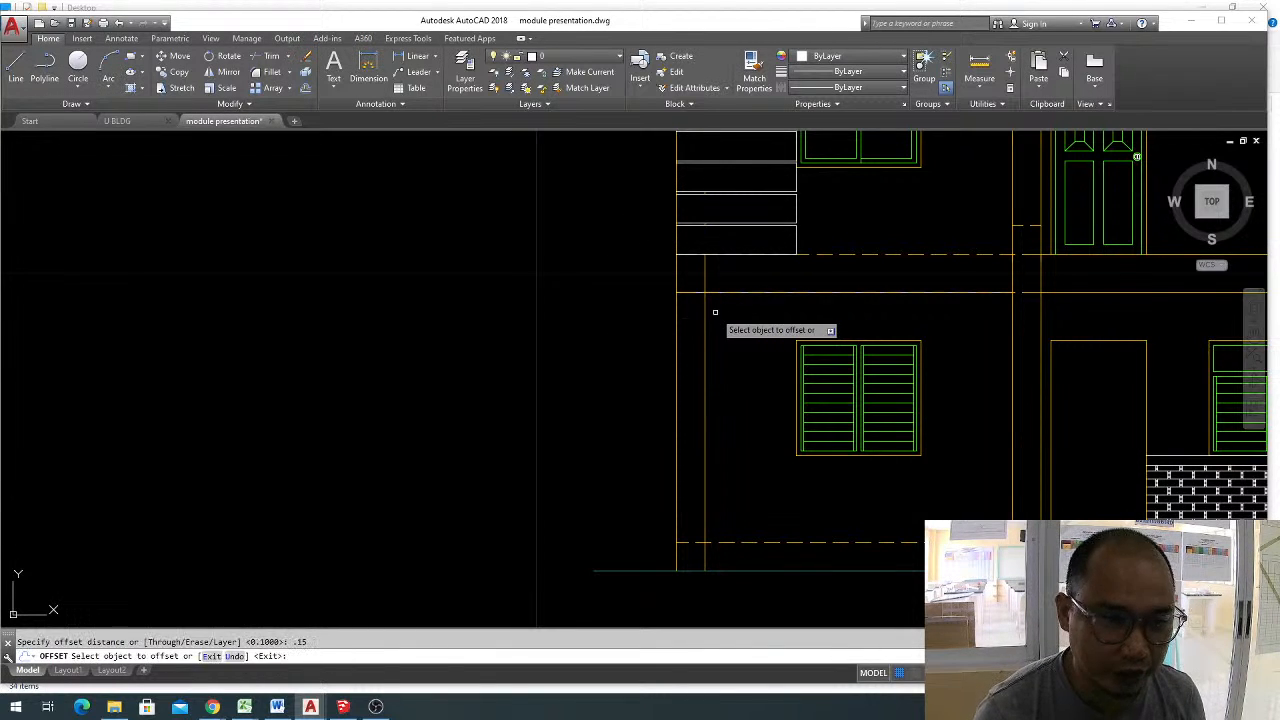
{"action": "left_click", "coordinate": [745, 292]}
{"action": "left_click", "coordinate": [748, 318]}
{"action": "key", "text": "Escape"}
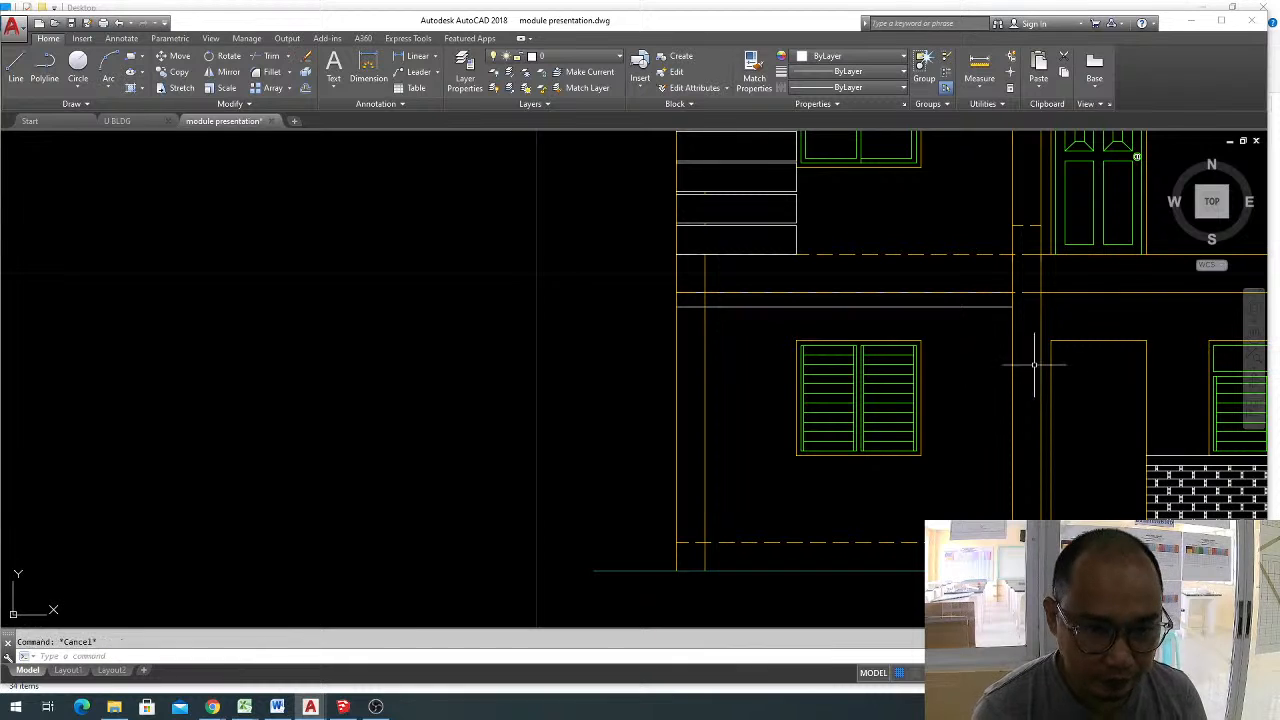
Offset the middle column's near edge toward the window and the dashed floor line upward, both by 0.15.
{"action": "type", "text": "o"}
{"action": "key", "text": "Return"}
{"action": "type", "text": ".15"}
{"action": "key", "text": "Return"}
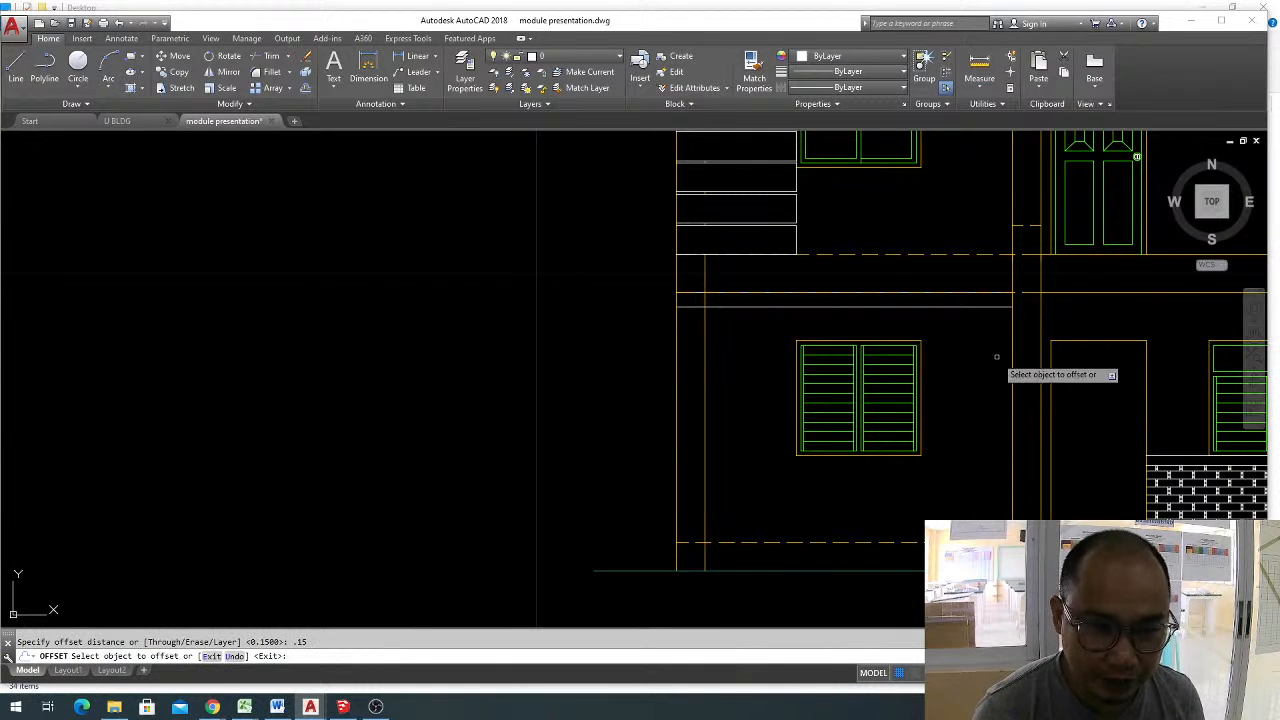
{"action": "left_click", "coordinate": [1012, 366]}
{"action": "left_click", "coordinate": [962, 356]}
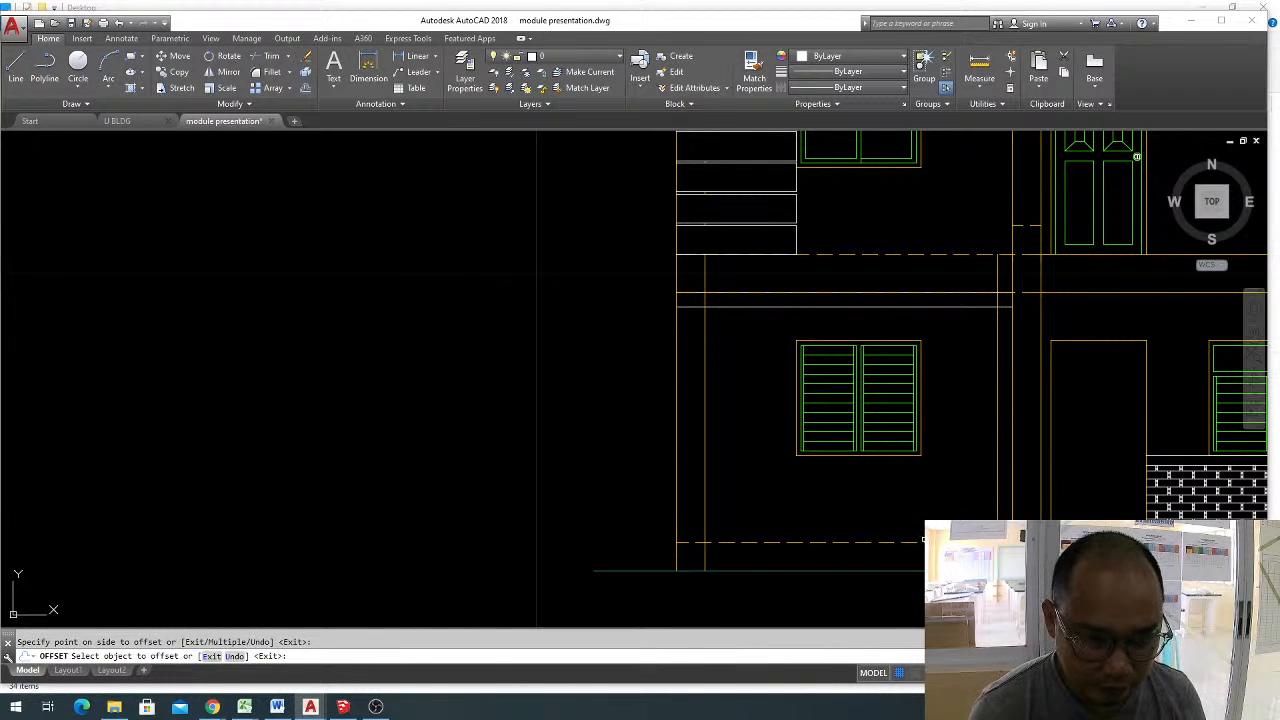
{"action": "left_click", "coordinate": [923, 540]}
{"action": "left_click", "coordinate": [1005, 505]}
{"action": "key", "text": "Escape"}
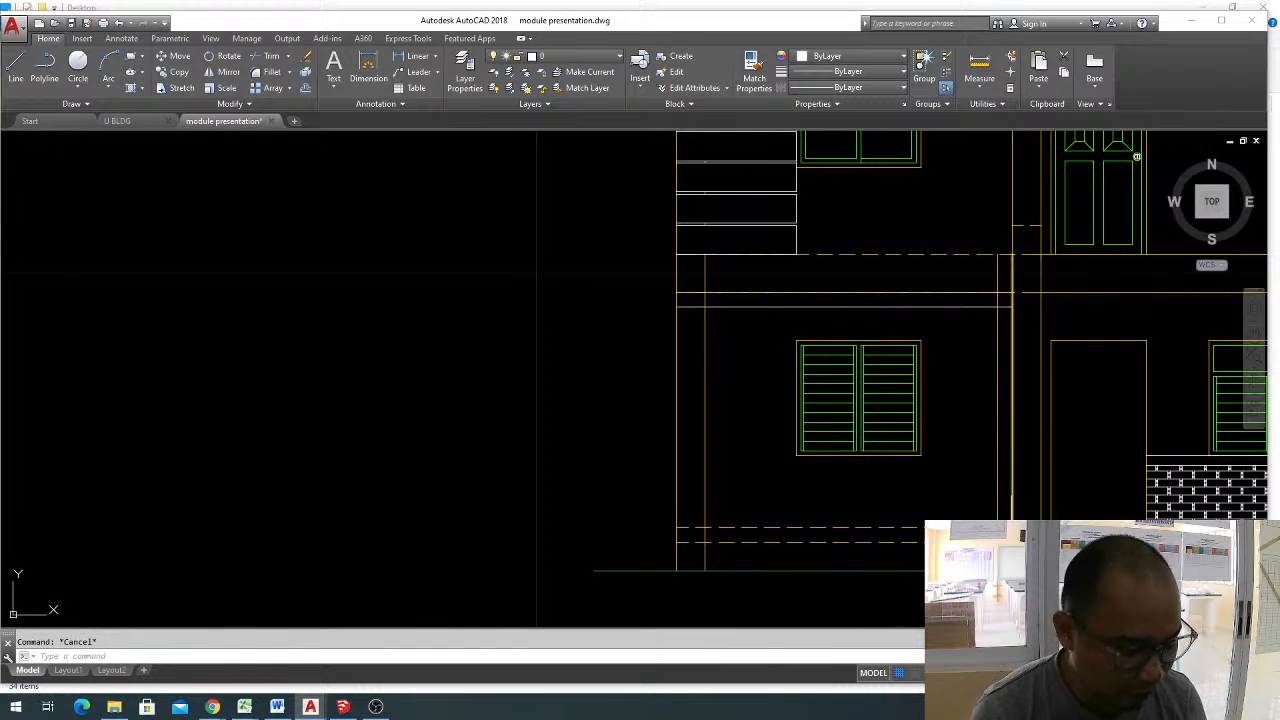
Trim the offset floor line at the inner vertical line and erase its leftover piece beyond the column.
{"action": "type", "text": "tr"}
{"action": "key", "text": "Return"}
{"action": "key", "text": "Return"}
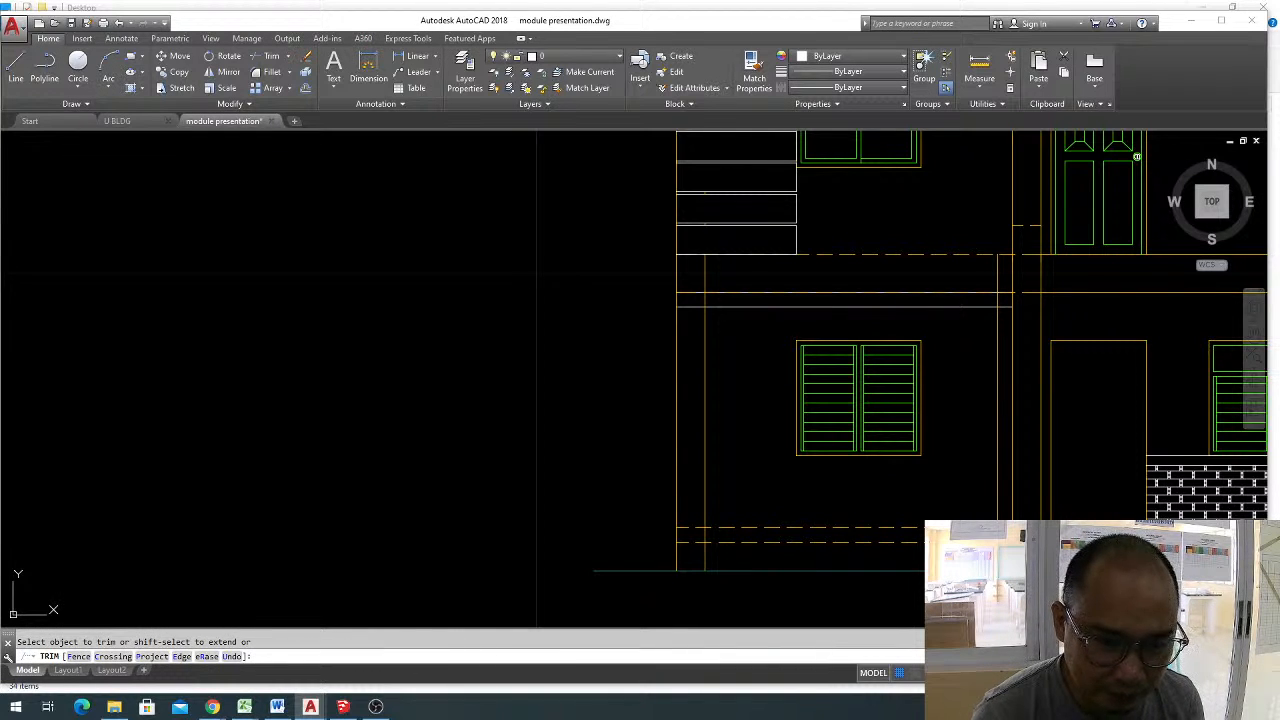
{"action": "key", "text": "Escape"}
{"action": "left_click", "coordinate": [1024, 530]}
{"action": "left_click", "coordinate": [1071, 540]}
{"action": "type", "text": "e"}
Trim the overlapping ends of the offset lines where they cross at the frame's upper corner near the middle column.
{"action": "key", "text": "Return"}
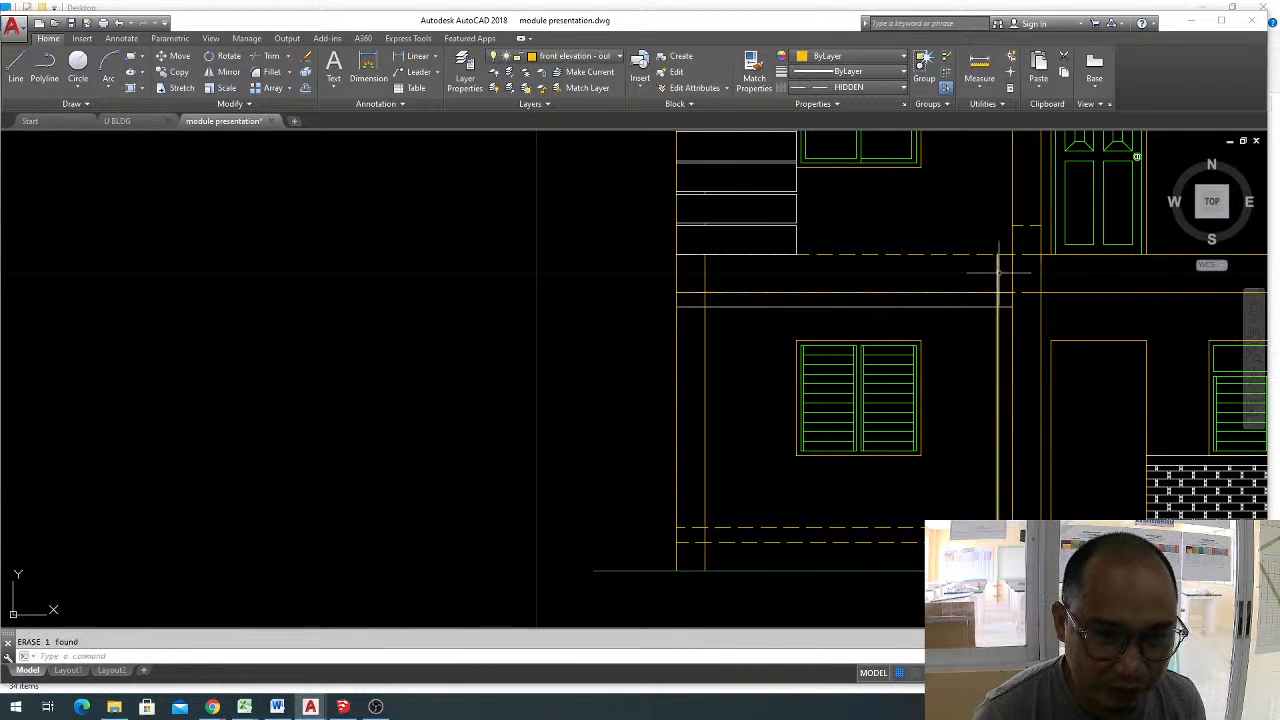
{"action": "key", "text": "Escape"}
{"action": "type", "text": "tr"}
{"action": "key", "text": "Return"}
{"action": "scroll", "coordinate": [1030, 328], "scroll_direction": "up", "scroll_amount": 2}
{"action": "key", "text": "Return"}
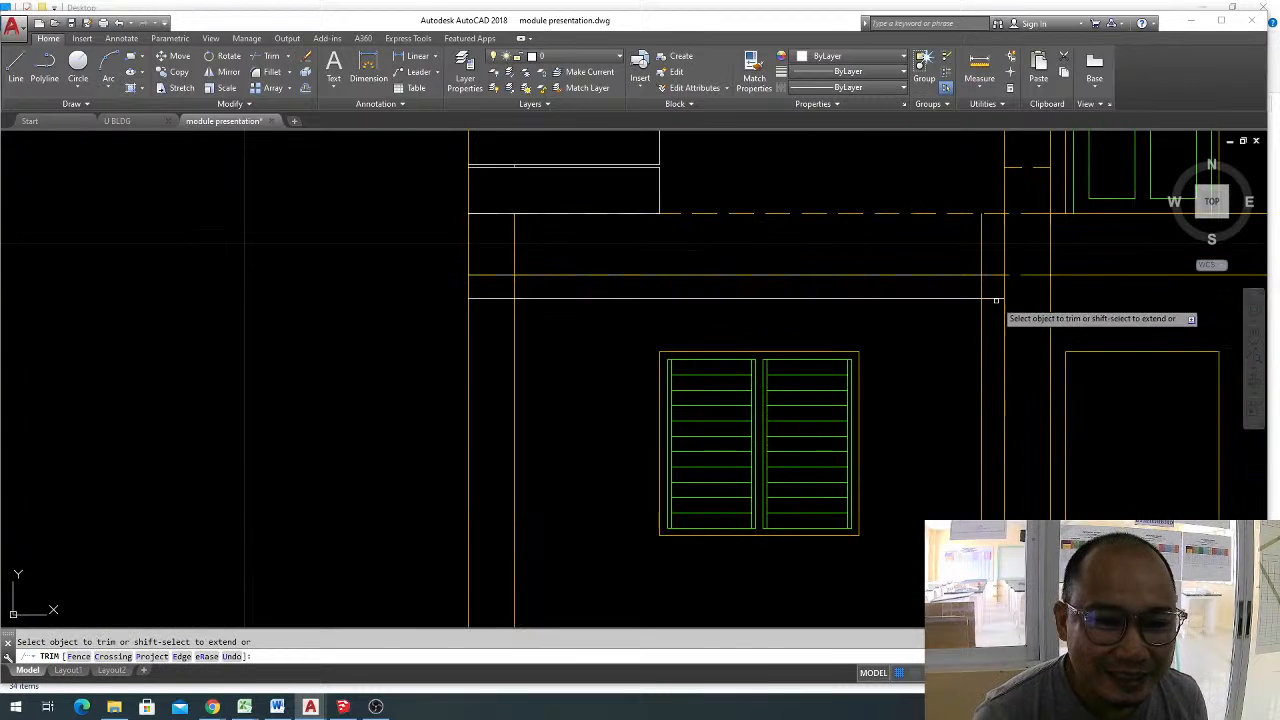
{"action": "left_click", "coordinate": [991, 295]}
{"action": "key", "text": "Escape"}
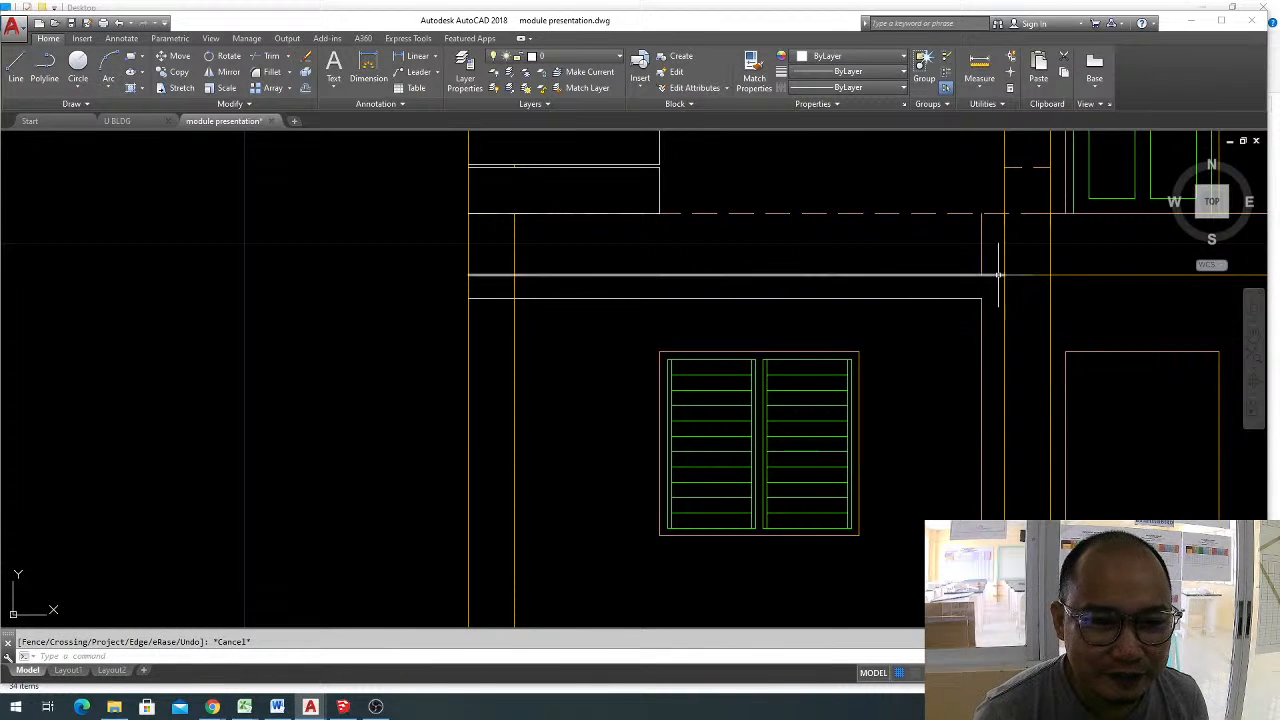
Erase the ceiling-level construction line and the leftover vertical stub above the wall frame.
{"action": "left_click", "coordinate": [989, 274]}
{"action": "type", "text": "e"}
{"action": "key", "text": "Return"}
{"action": "scroll", "coordinate": [1040, 360], "scroll_direction": "down", "scroll_amount": 3}
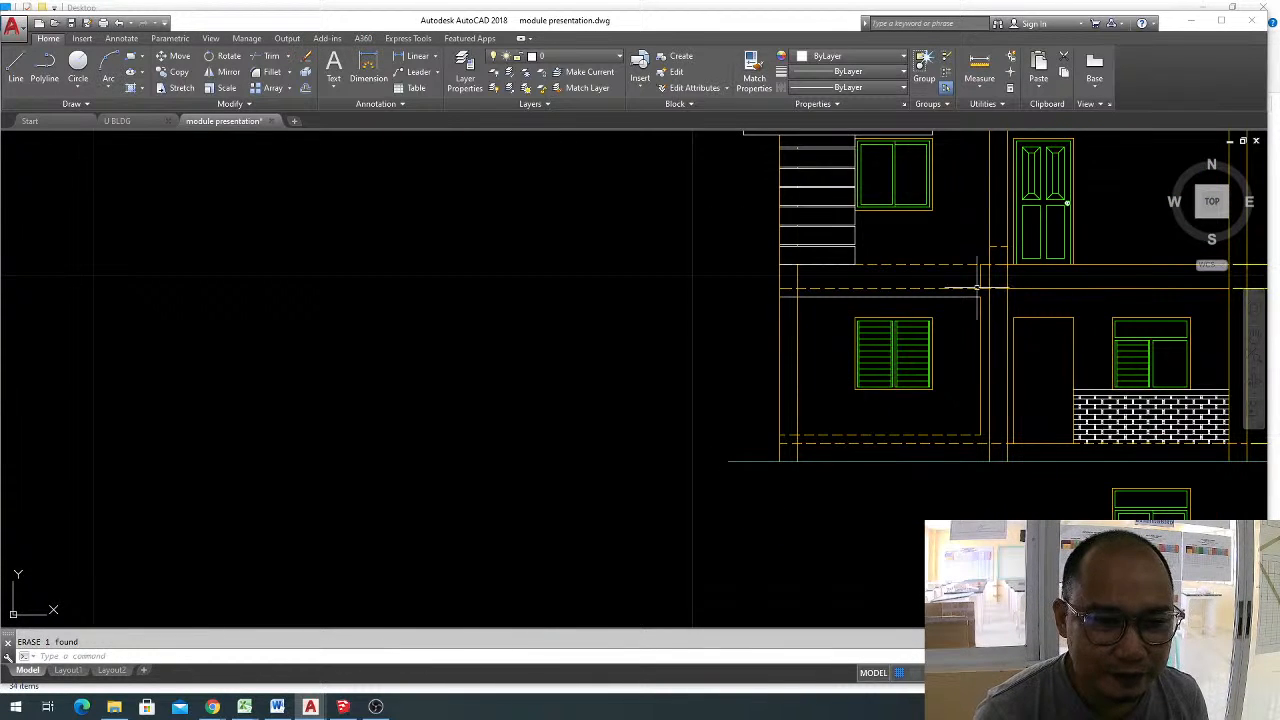
{"action": "scroll", "coordinate": [977, 288], "scroll_direction": "up", "scroll_amount": 2}
{"action": "left_click_drag", "start_coordinate": [988, 279], "coordinate": [937, 271]}
{"action": "left_click", "coordinate": [937, 275]}
{"action": "scroll", "coordinate": [872, 381], "scroll_direction": "down", "scroll_amount": 2}
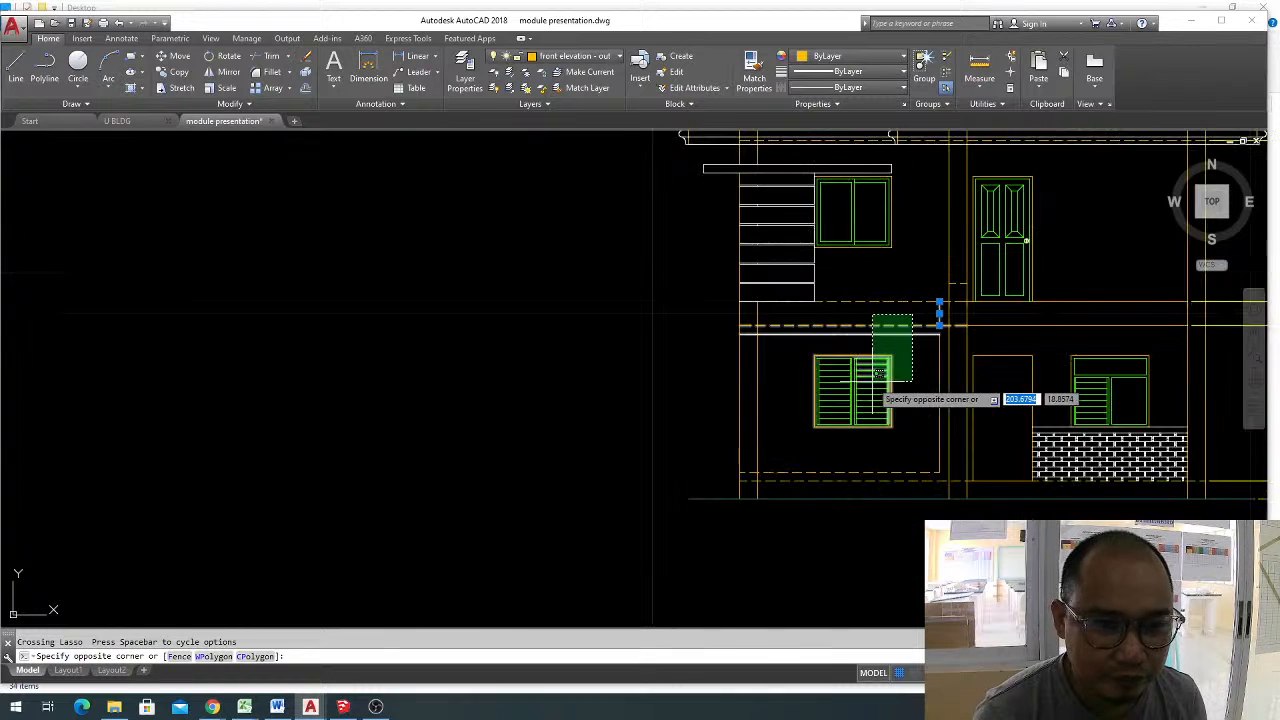
{"action": "mouse_move", "coordinate": [872, 381]}
{"action": "middle_mouse_down"}
{"action": "mouse_move", "coordinate": [889, 365]}
{"action": "mouse_move", "coordinate": [925, 371]}
{"action": "middle_mouse_up"}
{"action": "key", "text": "Escape"}
{"action": "type", "text": "e"}
{"action": "key", "text": "Return"}
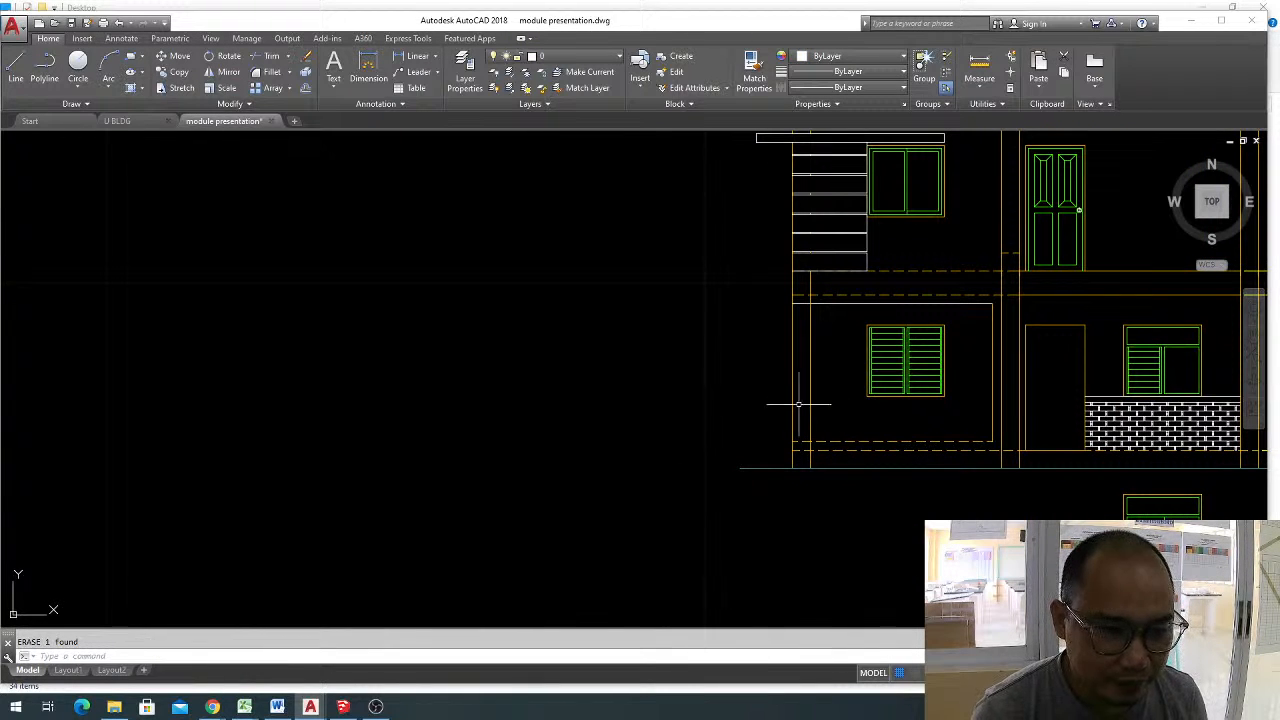
Match the frame's vertical and lower lines to the properties of its white upper line.
{"action": "key", "text": "Escape"}
{"action": "type", "text": "ma"}
{"action": "key", "text": "Return"}
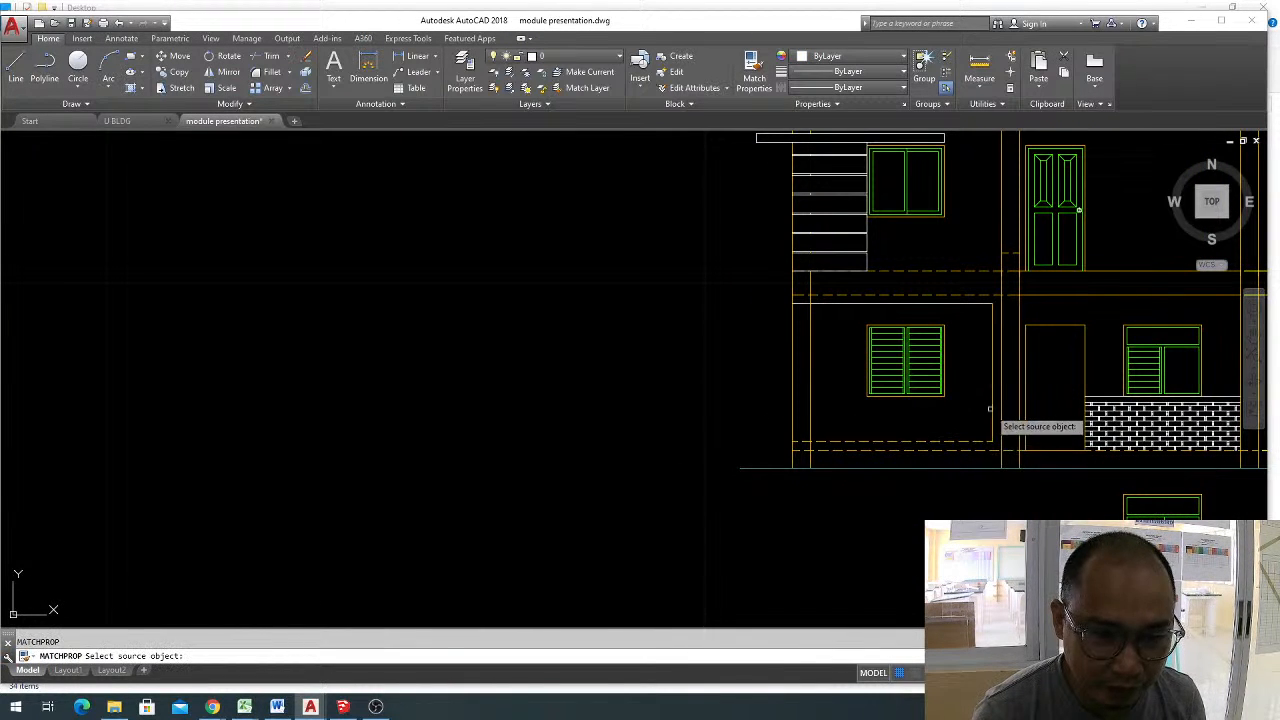
{"action": "left_click", "coordinate": [990, 408]}
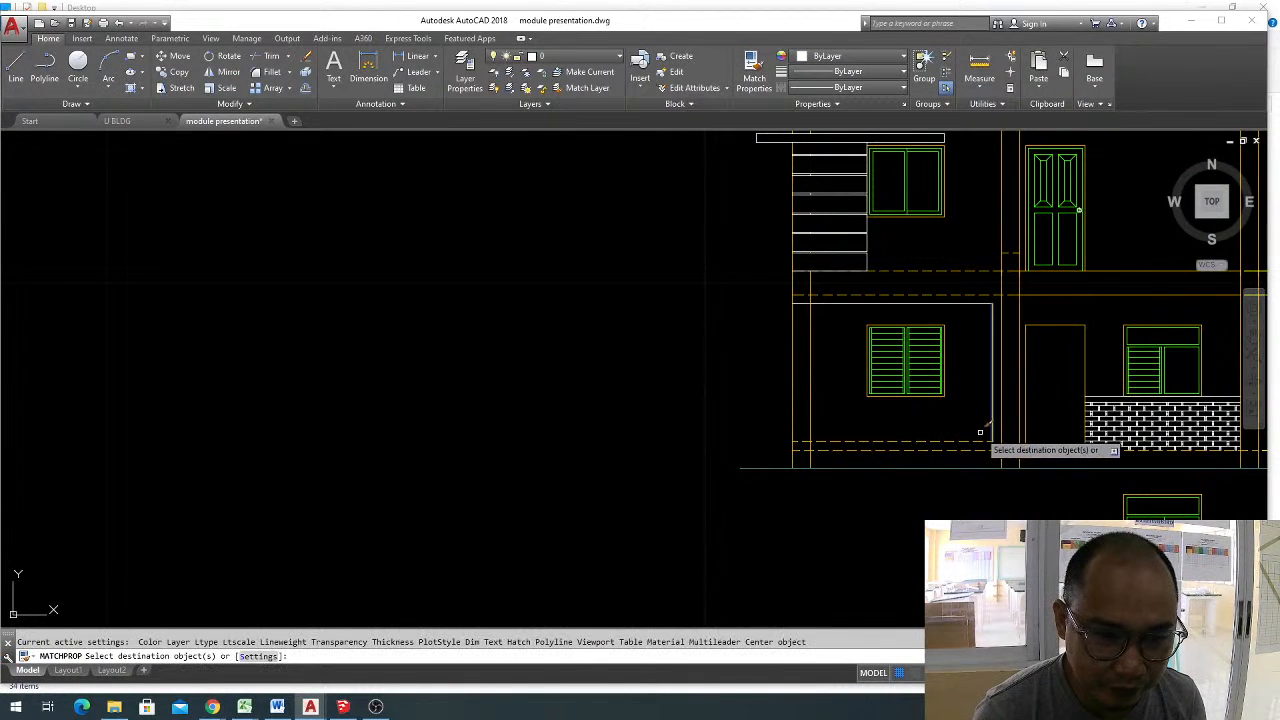
{"action": "left_click", "coordinate": [992, 330]}
{"action": "left_click", "coordinate": [954, 441]}
{"action": "middle_click_drag", "start_coordinate": [840, 446], "coordinate": [658, 405]}
{"action": "scroll", "coordinate": [890, 464], "scroll_direction": "up", "scroll_amount": 2}
{"action": "key", "text": "Escape"}
{"action": "scroll", "coordinate": [977, 421], "scroll_direction": "down", "scroll_amount": 1}
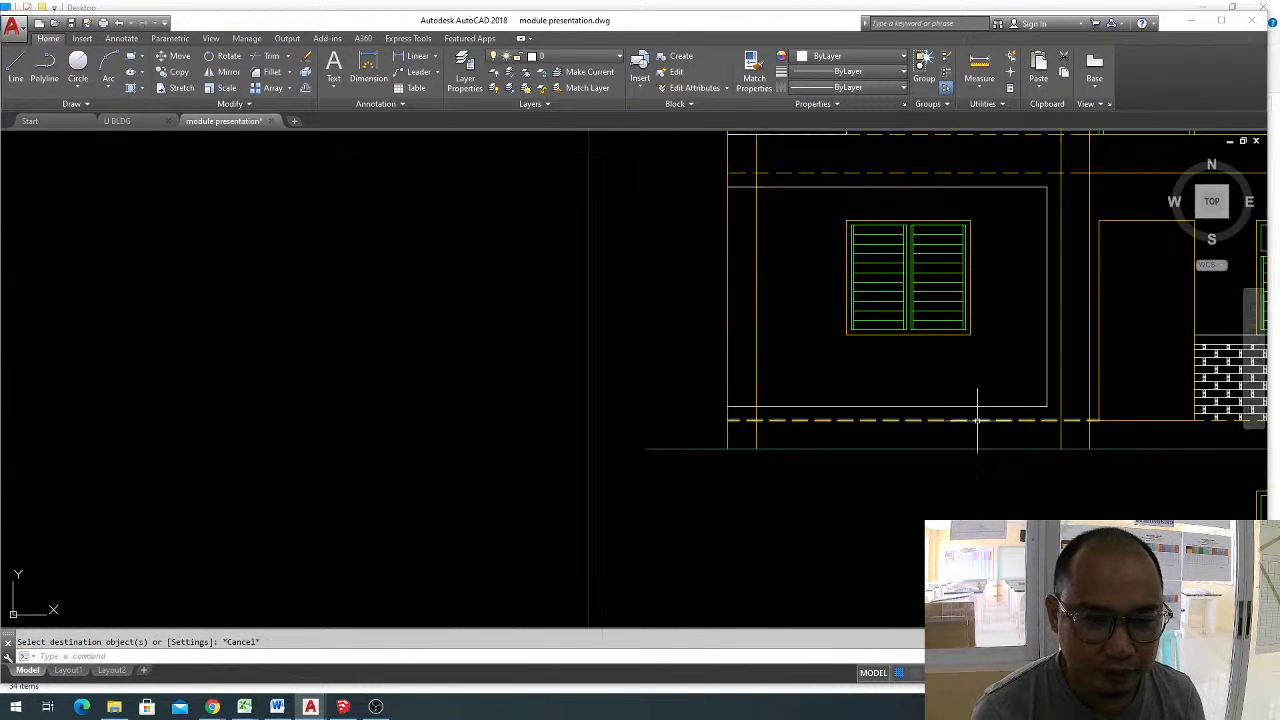
{"action": "middle_click_drag", "start_coordinate": [905, 435], "coordinate": [906, 461]}
{"action": "key", "text": "Escape"}
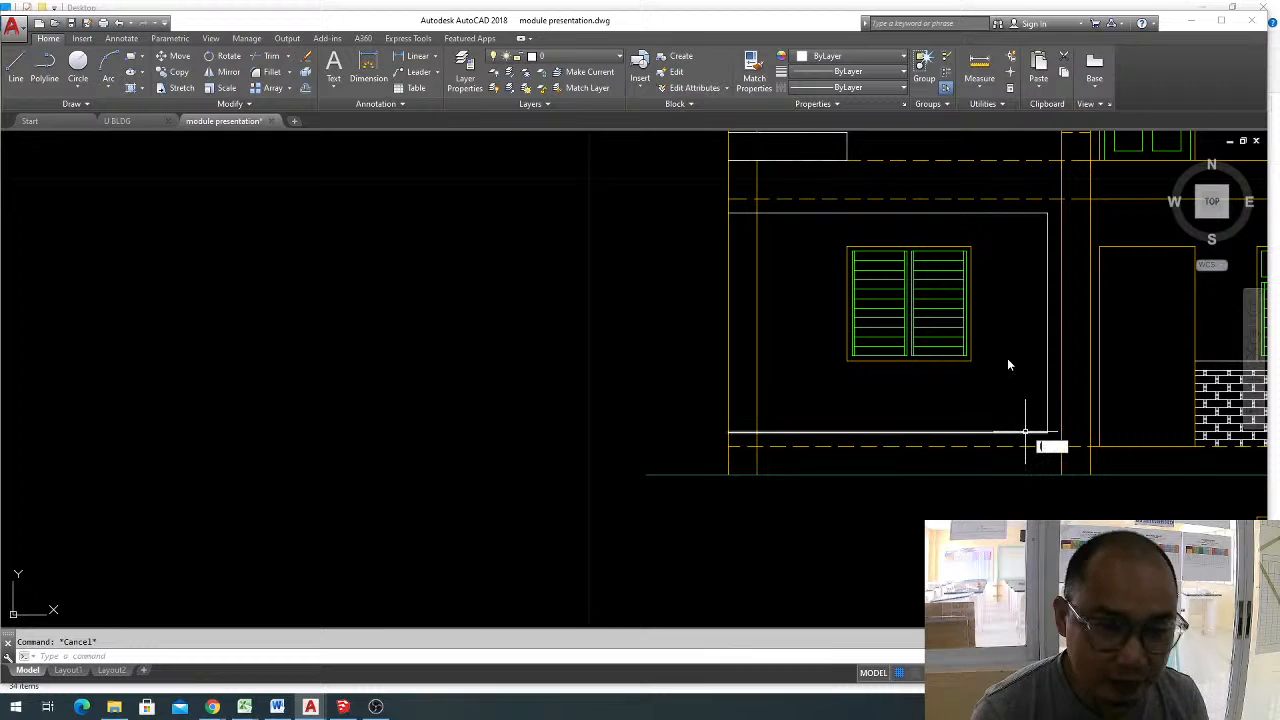
{"action": "type", "text": "l"}
{"action": "key", "text": "Return"}
{"action": "left_click", "coordinate": [1061, 198]}
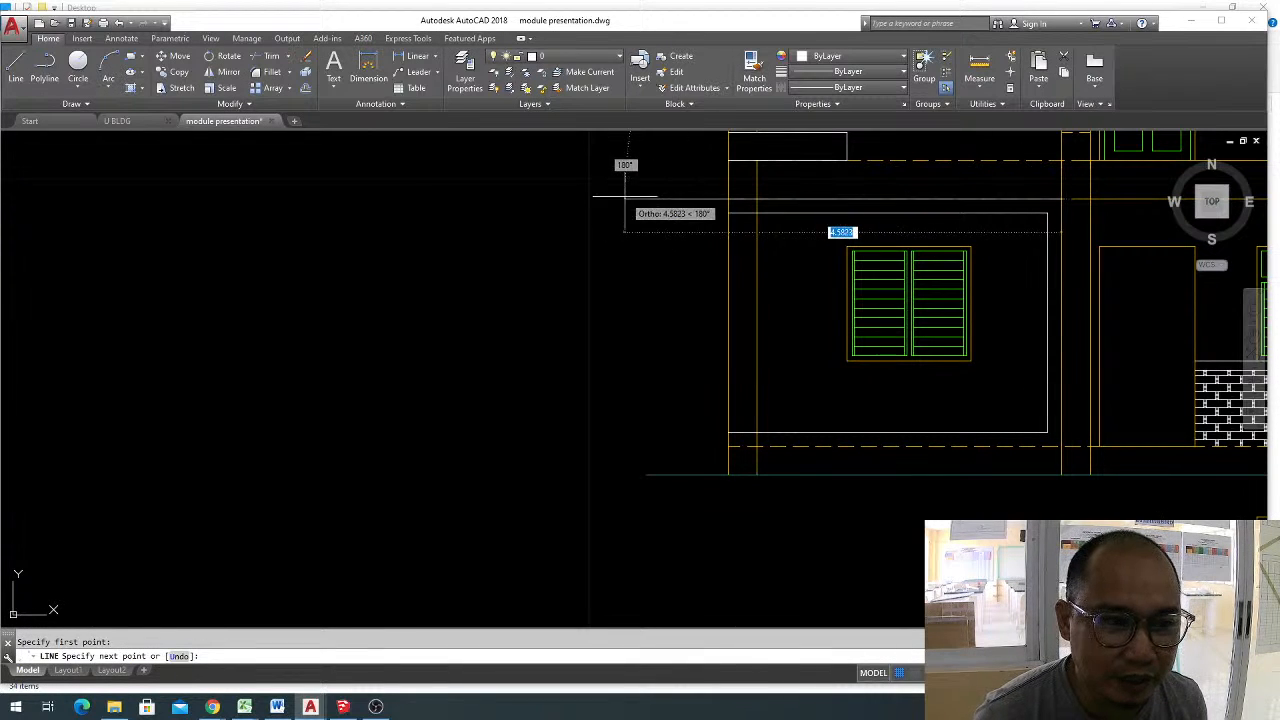
{"action": "left_click", "coordinate": [625, 197]}
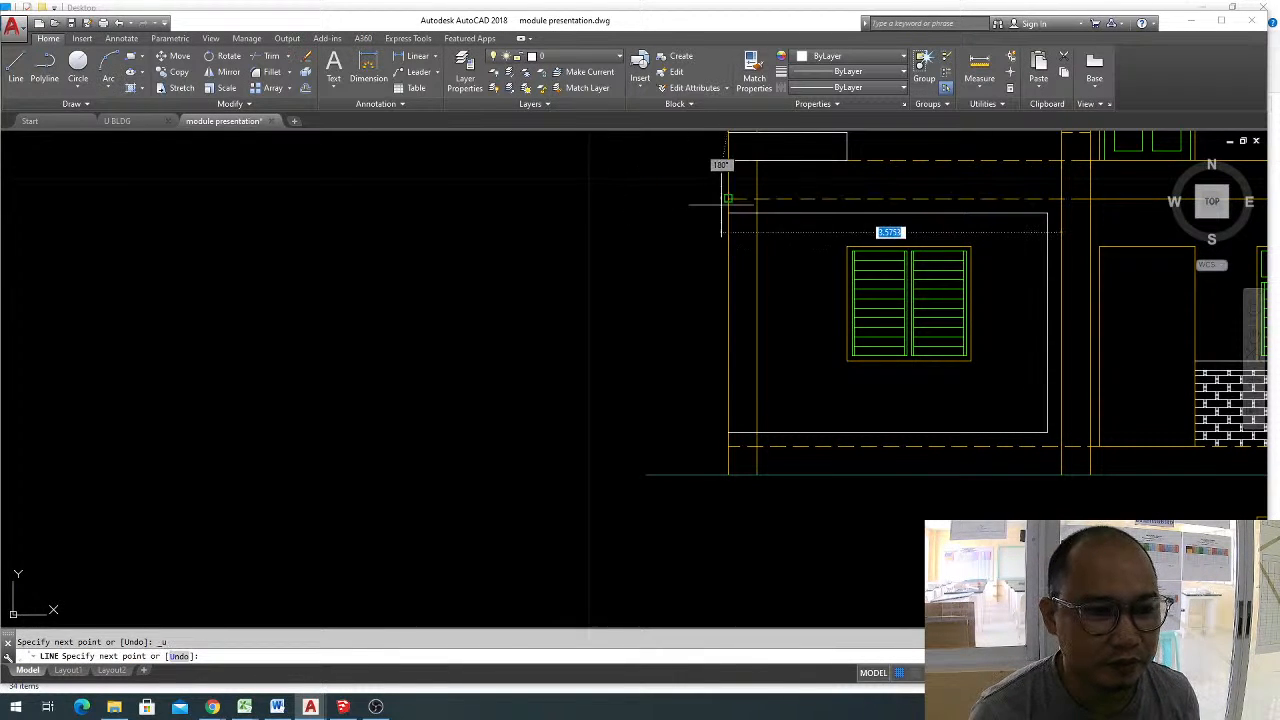
{"action": "key", "text": "Escape"}
Offset the end column's outer edge outward by 0.6, away from the house.
{"action": "type", "text": "o"}
{"action": "key", "text": "Return"}
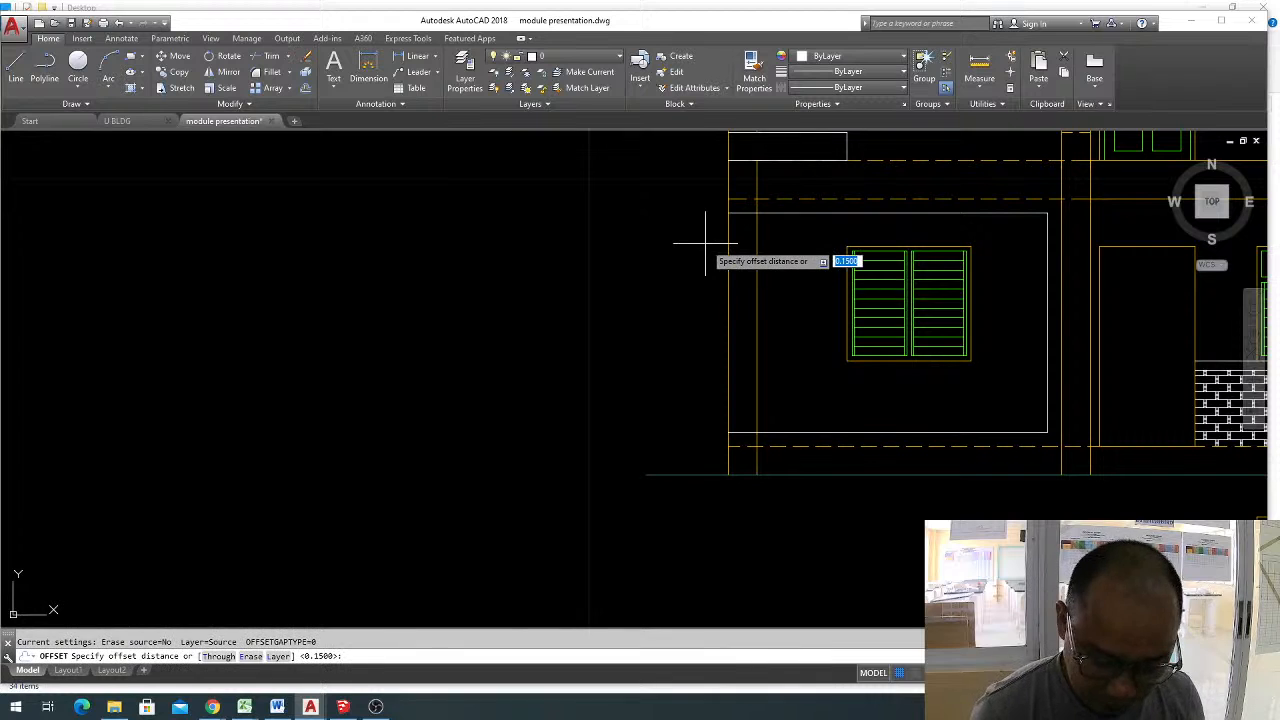
{"action": "type", "text": ".6"}
{"action": "key", "text": "Return"}
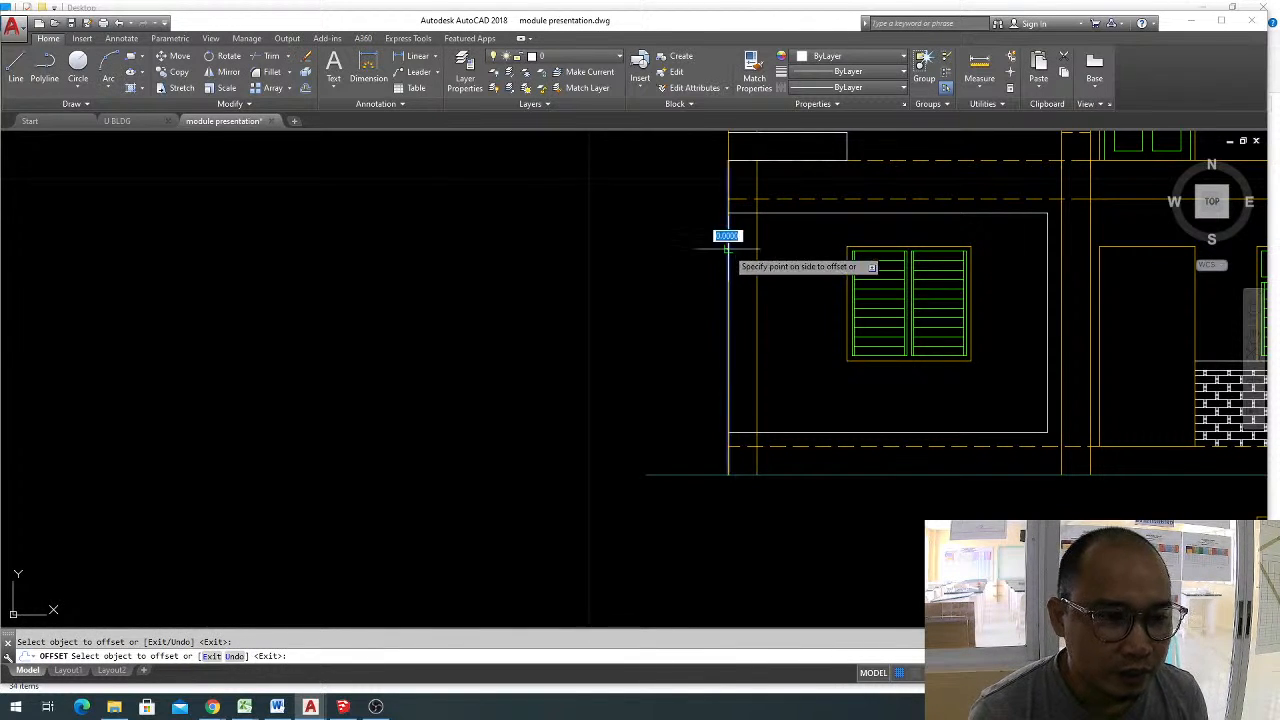
{"action": "left_click", "coordinate": [728, 238]}
{"action": "key", "text": "Escape"}
{"action": "key", "text": "Escape"}
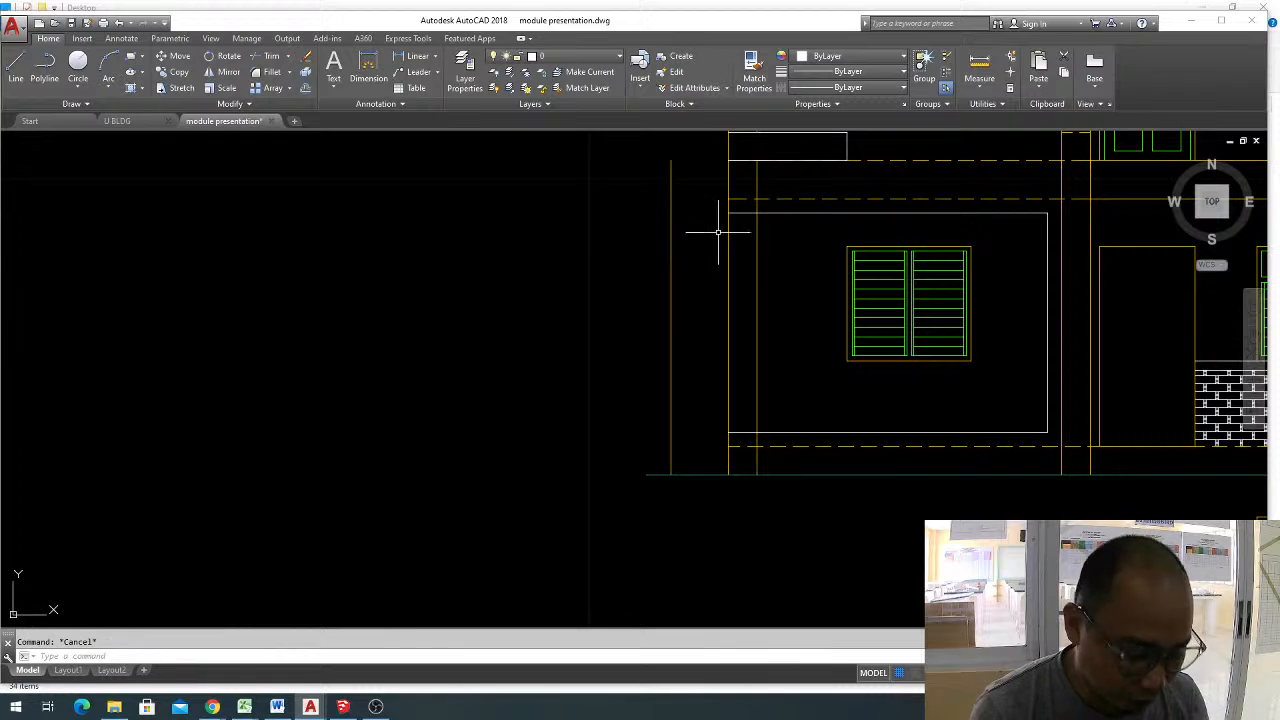
Draw a line along the ground-floor ceiling level from the middle column's near face to the outer offset line.
{"action": "type", "text": "l"}
{"action": "key", "text": "Return"}
{"action": "left_click", "coordinate": [1090, 200]}
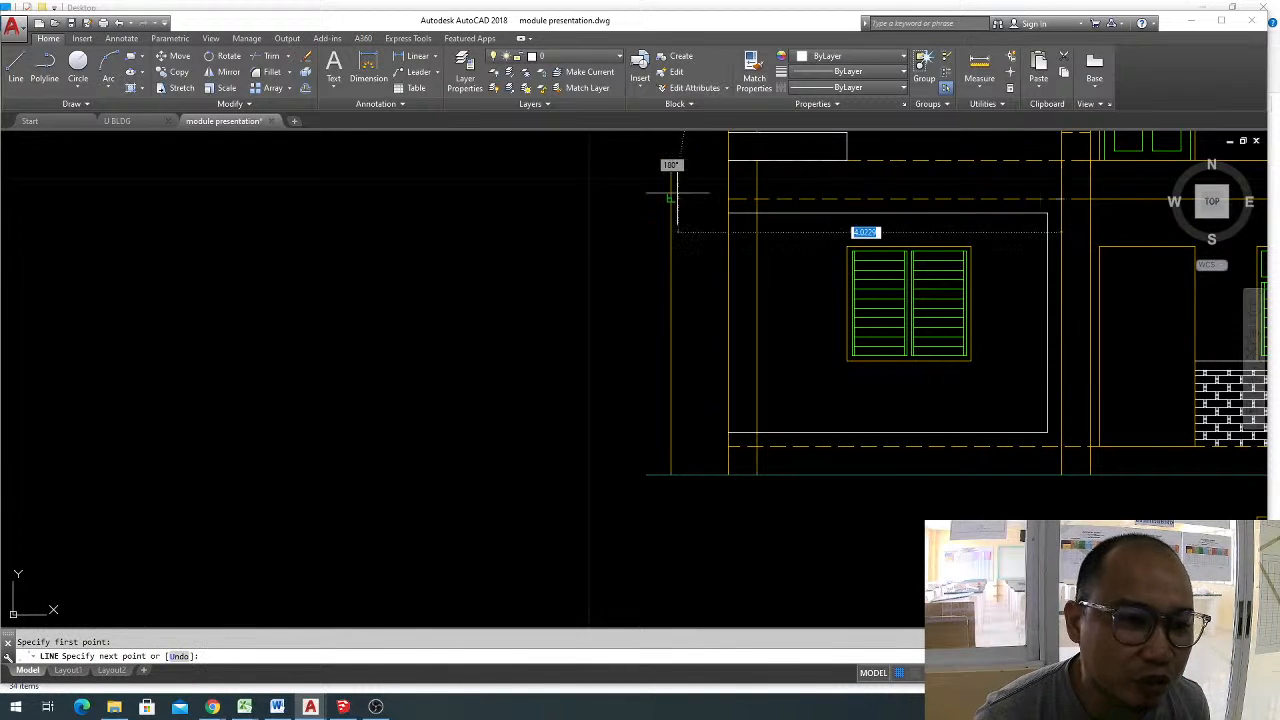
{"action": "key", "text": "Return"}
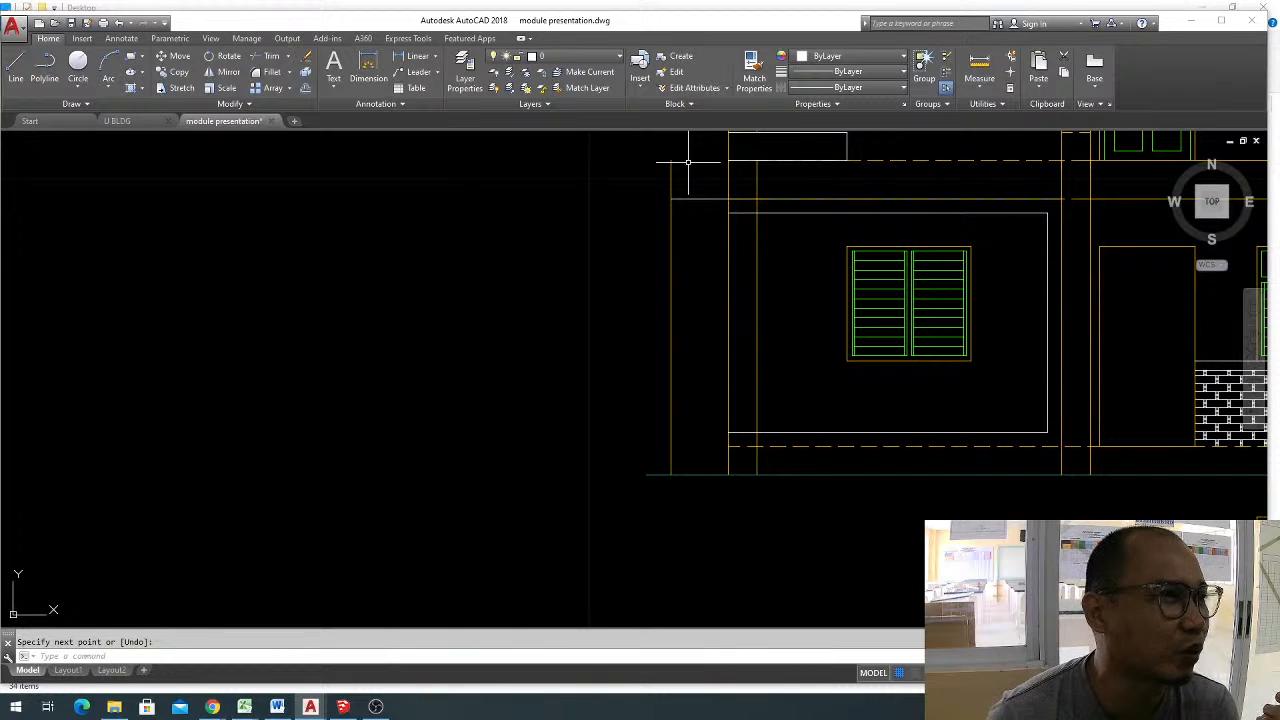
{"action": "key", "text": "Escape"}
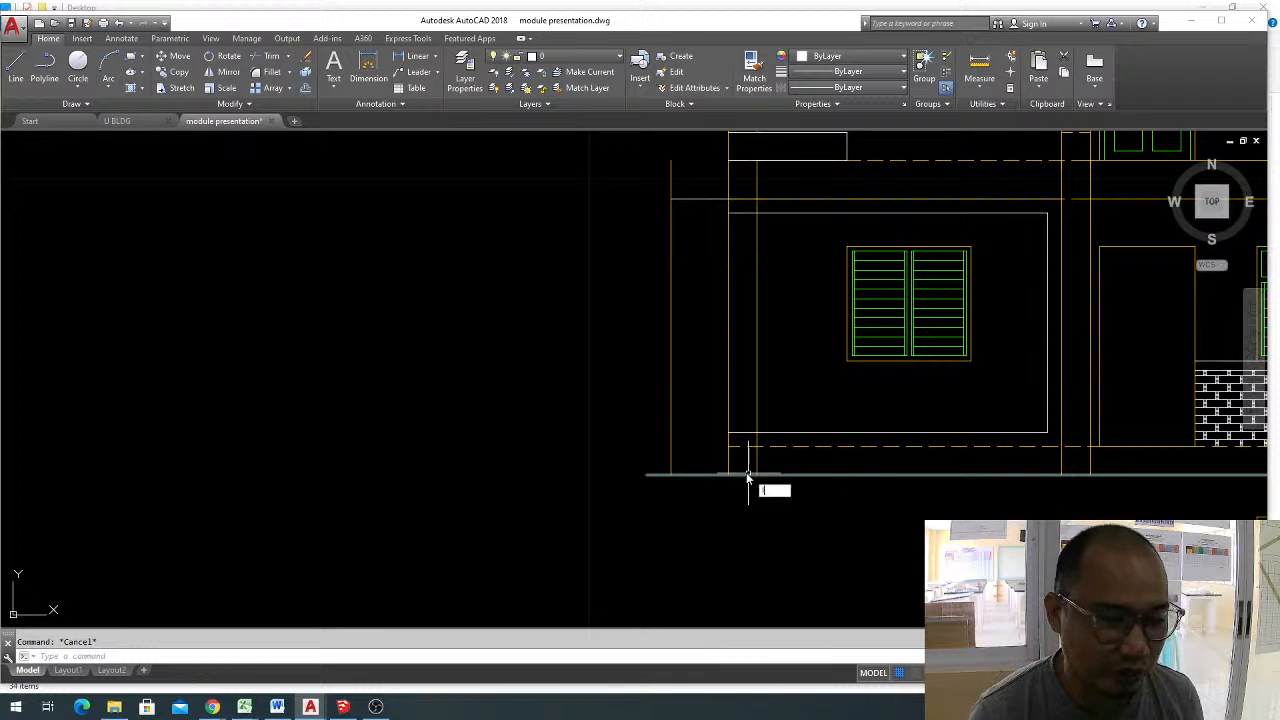
Draw a line at floor level from the end column's outer edge to the outer offset line.
{"action": "key", "text": "Return"}
{"action": "left_click", "coordinate": [728, 446]}
{"action": "left_click", "coordinate": [671, 446]}
{"action": "key", "text": "Escape"}
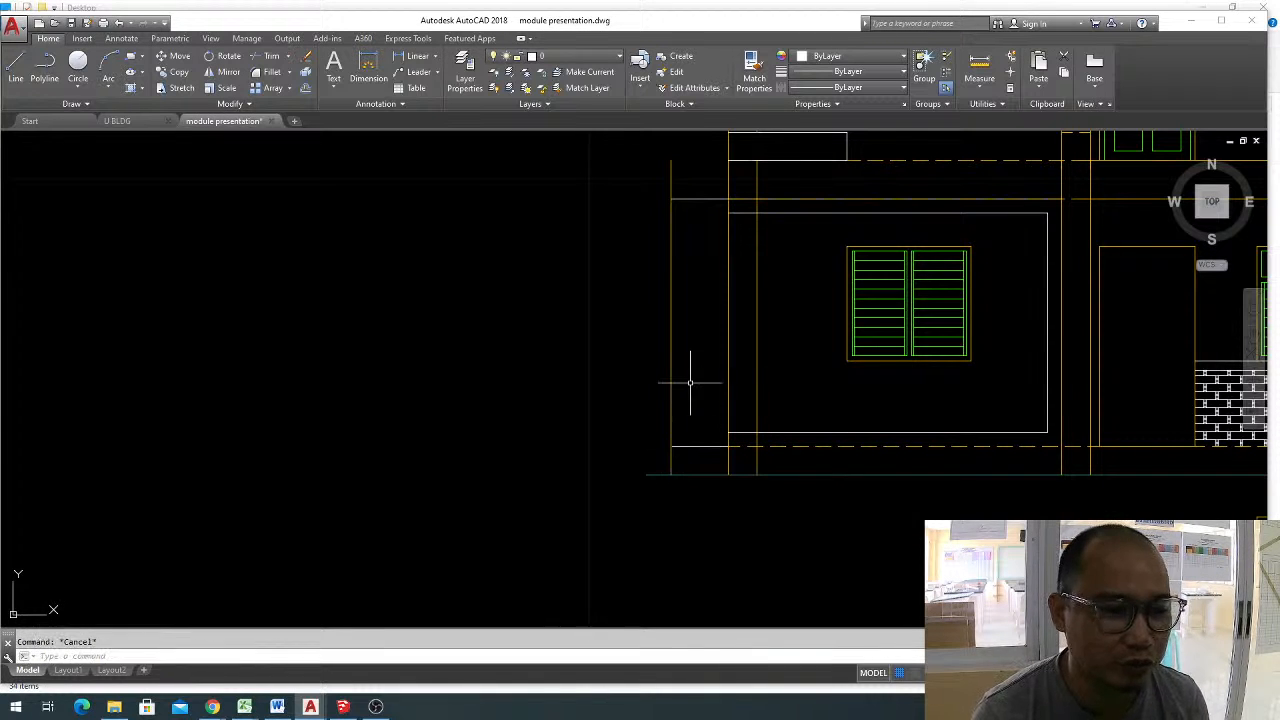
{"action": "left_click", "coordinate": [690, 383]}
{"action": "left_click", "coordinate": [667, 353]}
{"action": "key", "text": "Delete"}
{"action": "key", "text": "Escape"}
{"action": "key", "text": "ctrl+z"}
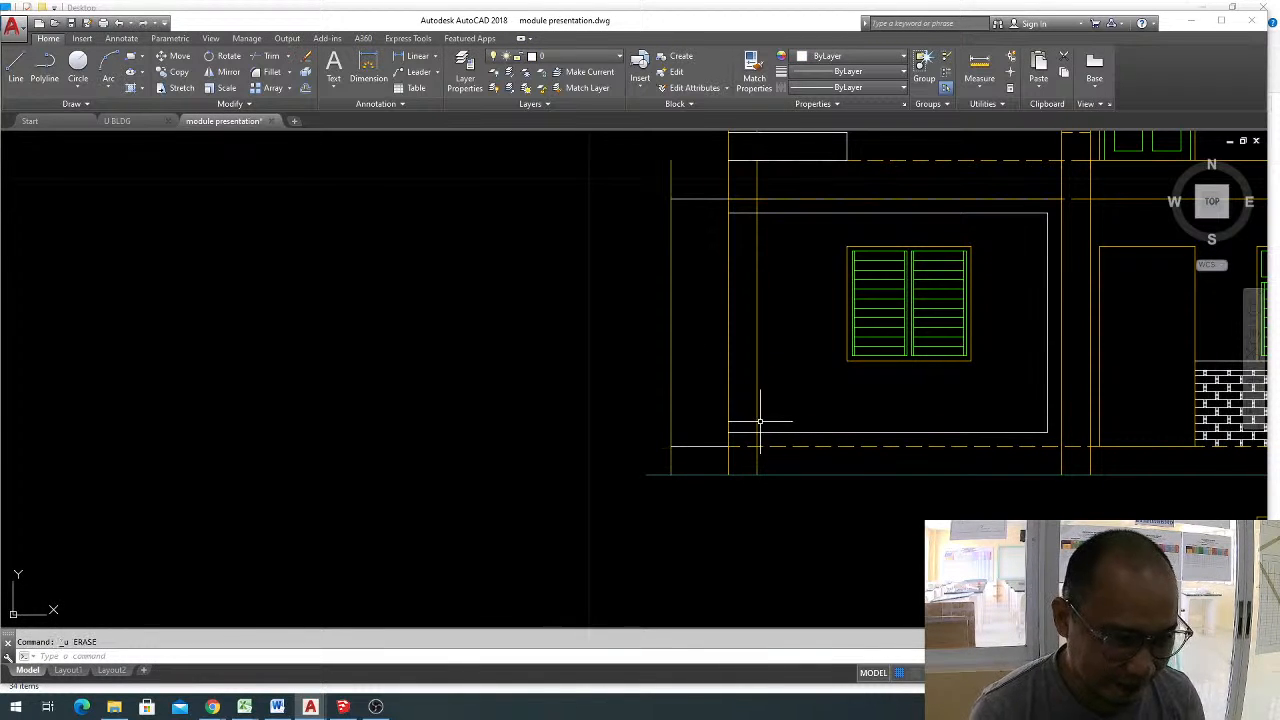
Extend the upper and lower white lines of the ground-floor window frame to the outer offset line.
{"action": "type", "text": "ex"}
{"action": "key", "text": "Return"}
{"action": "key", "text": "Return"}
{"action": "left_click", "coordinate": [752, 432]}
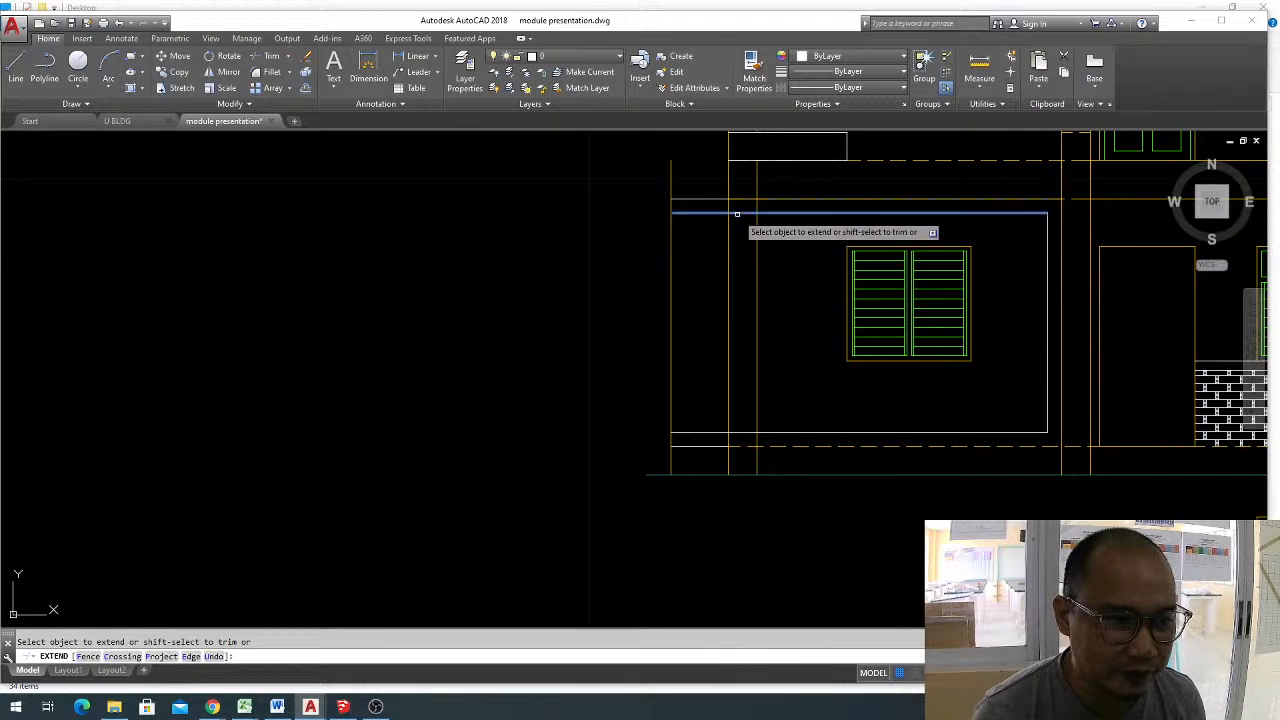
{"action": "left_click", "coordinate": [737, 214]}
{"action": "key", "text": "Escape"}
Trim the outer offset line to short end caps on the frame's upper and lower bands, and trim the column lines crossing the bands.
{"action": "type", "text": "tr"}
{"action": "key", "text": "Return"}
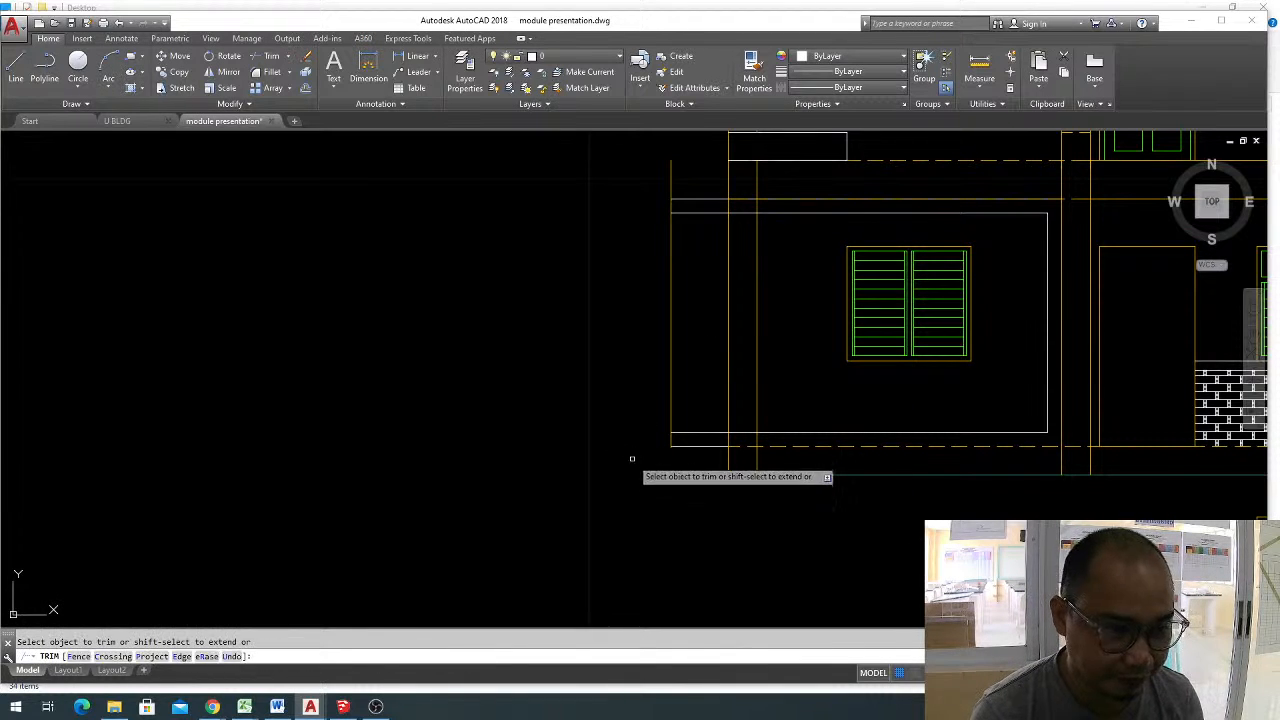
{"action": "left_click", "coordinate": [689, 175]}
{"action": "left_click", "coordinate": [604, 186]}
{"action": "left_click", "coordinate": [685, 277]}
{"action": "left_click", "coordinate": [580, 266]}
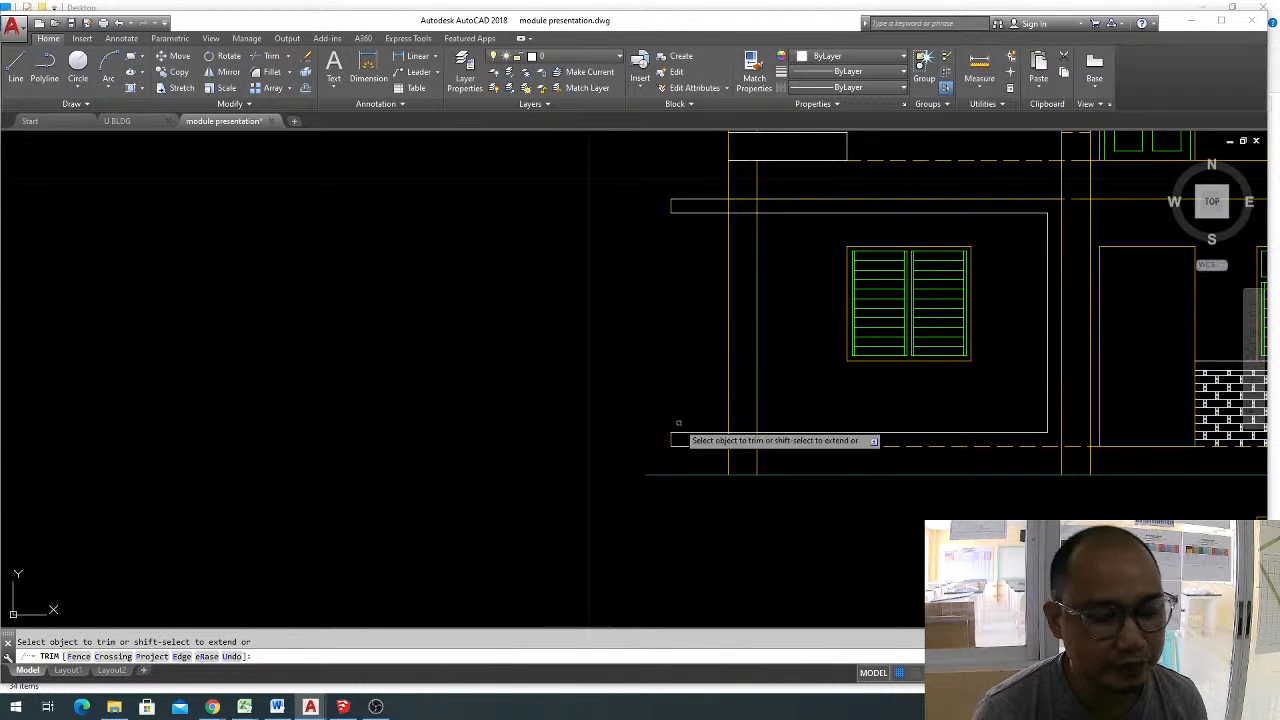
{"action": "middle_click_drag", "start_coordinate": [686, 483], "coordinate": [740, 457]}
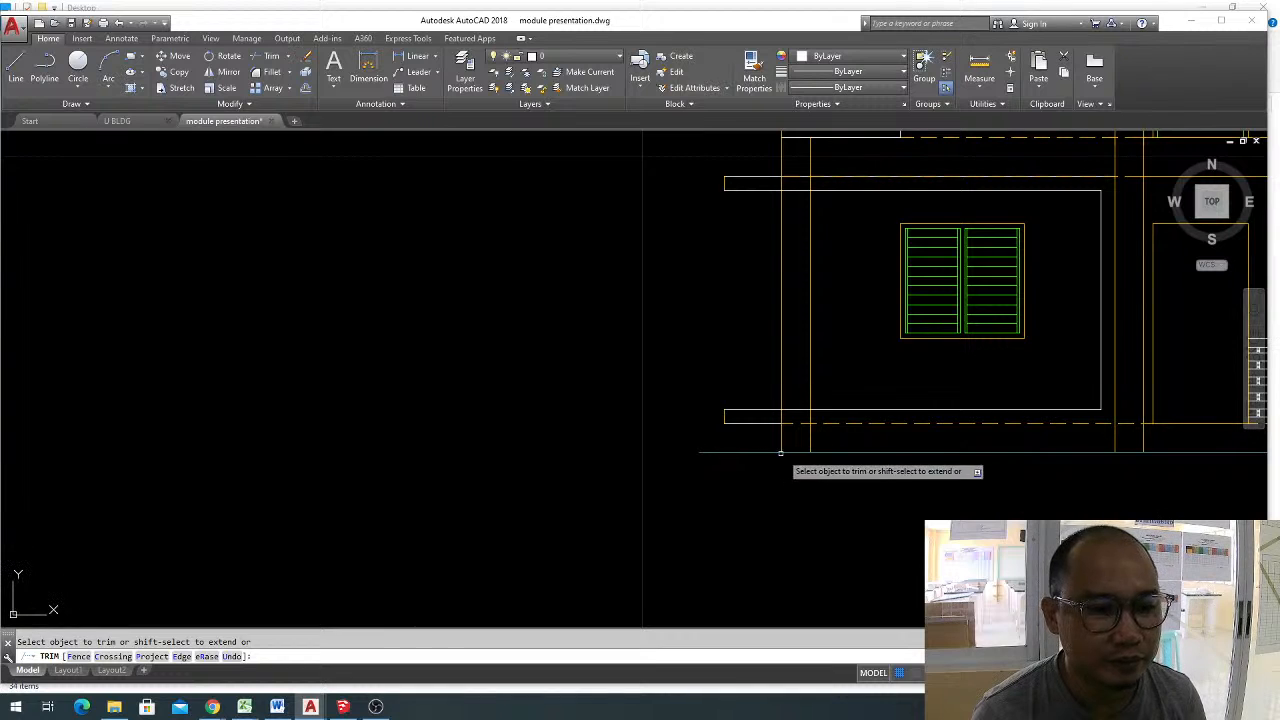
{"action": "scroll", "coordinate": [810, 175], "scroll_direction": "up", "scroll_amount": 2}
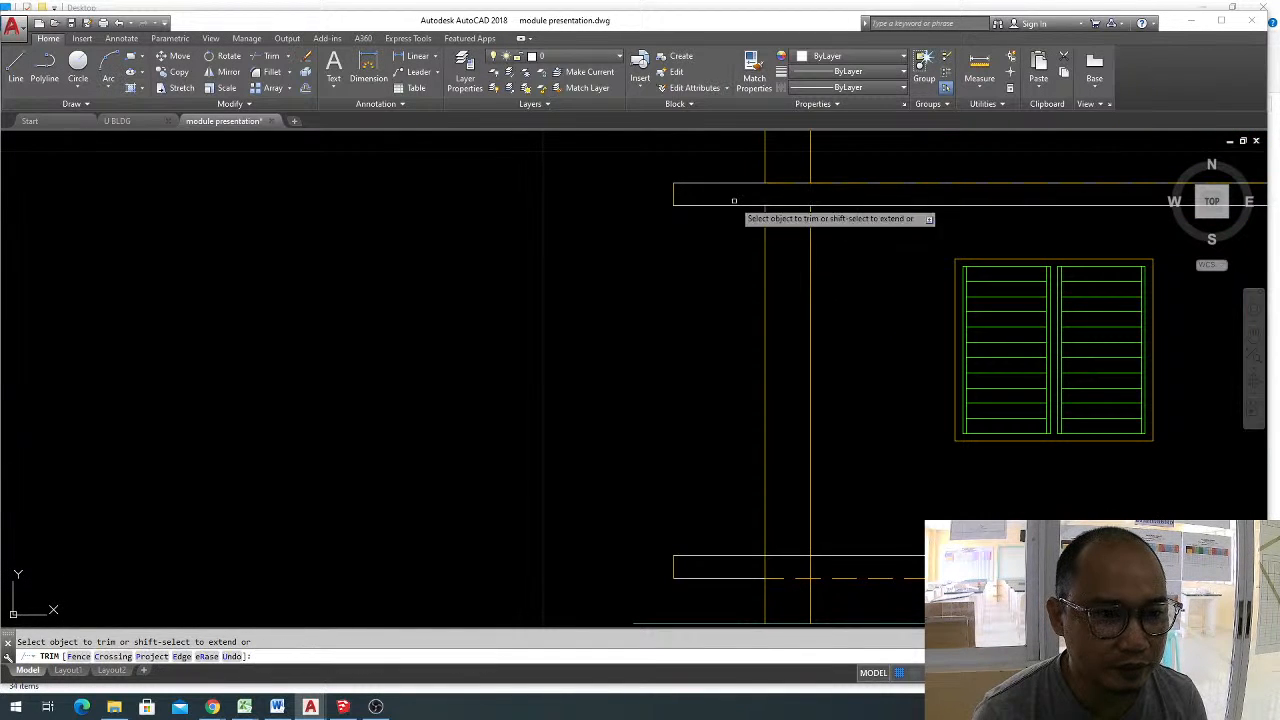
{"action": "scroll", "coordinate": [785, 532], "scroll_direction": "down", "scroll_amount": 4}
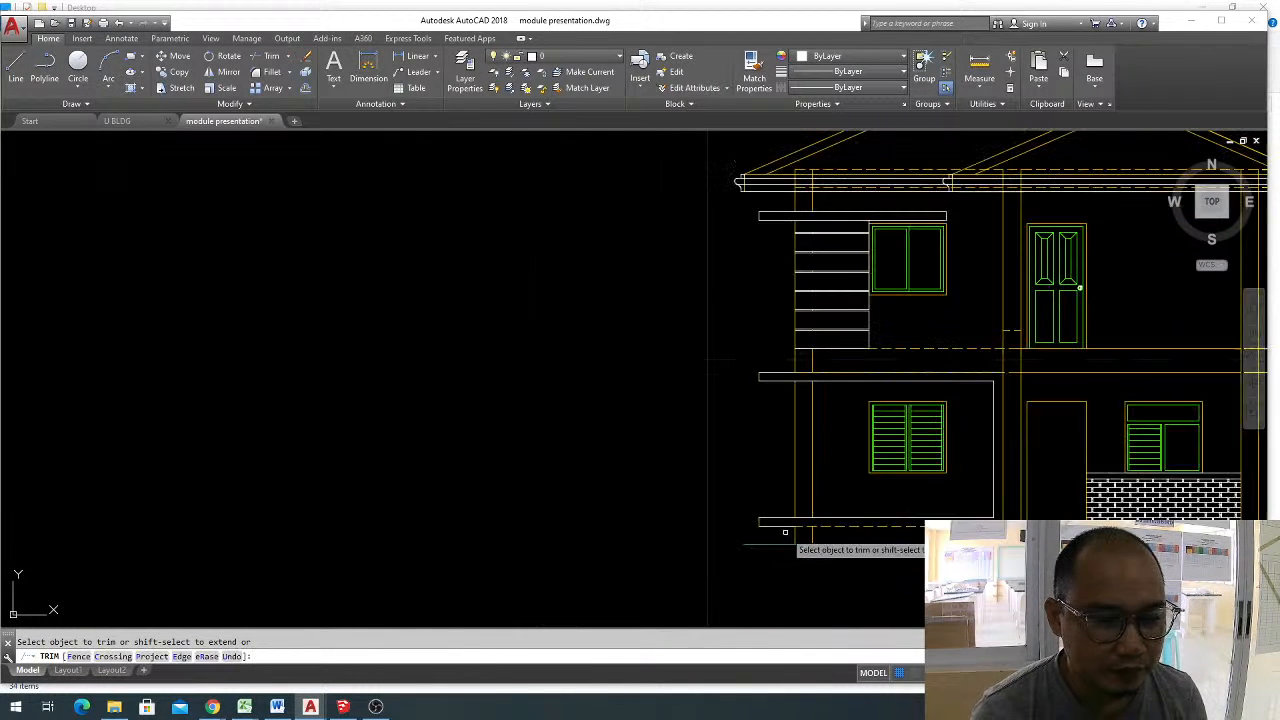
{"action": "scroll", "coordinate": [785, 532], "scroll_direction": "up", "scroll_amount": 4}
{"action": "key", "text": "Escape"}
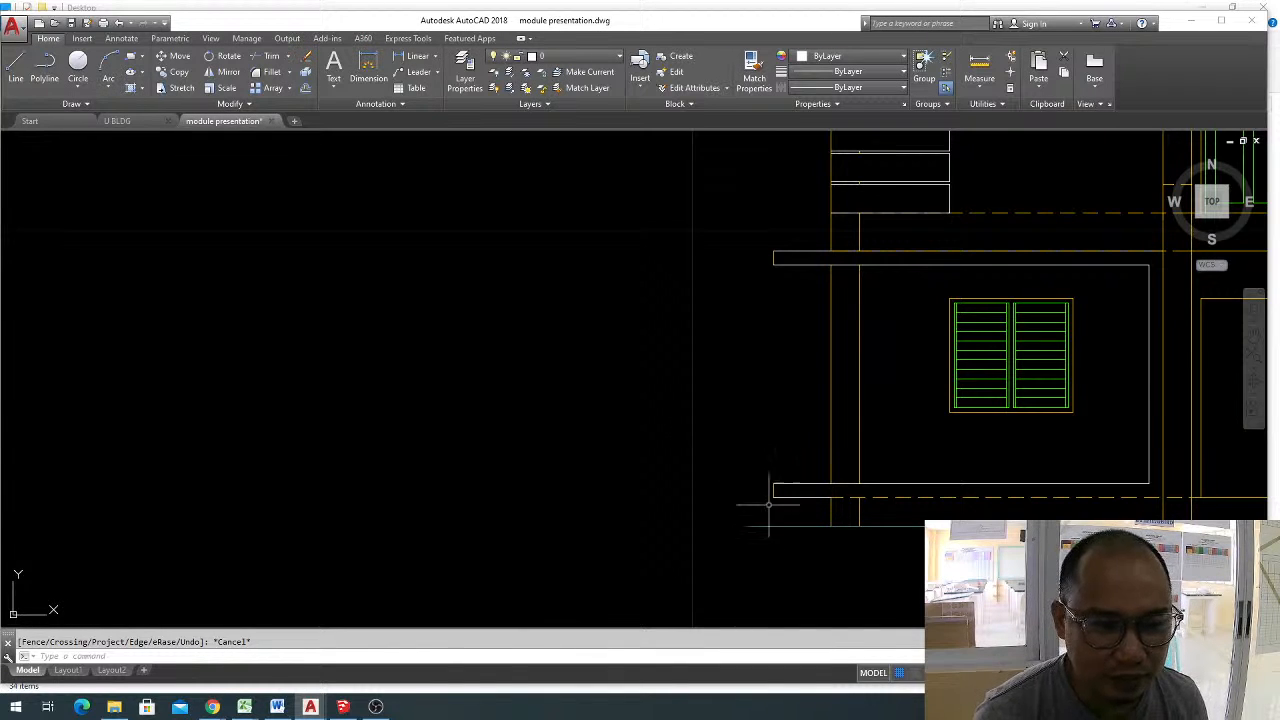
Move the short end line of the frame's lower band outward by 0.5, away from the house.
{"action": "middle_click_drag", "start_coordinate": [769, 505], "coordinate": [774, 457]}
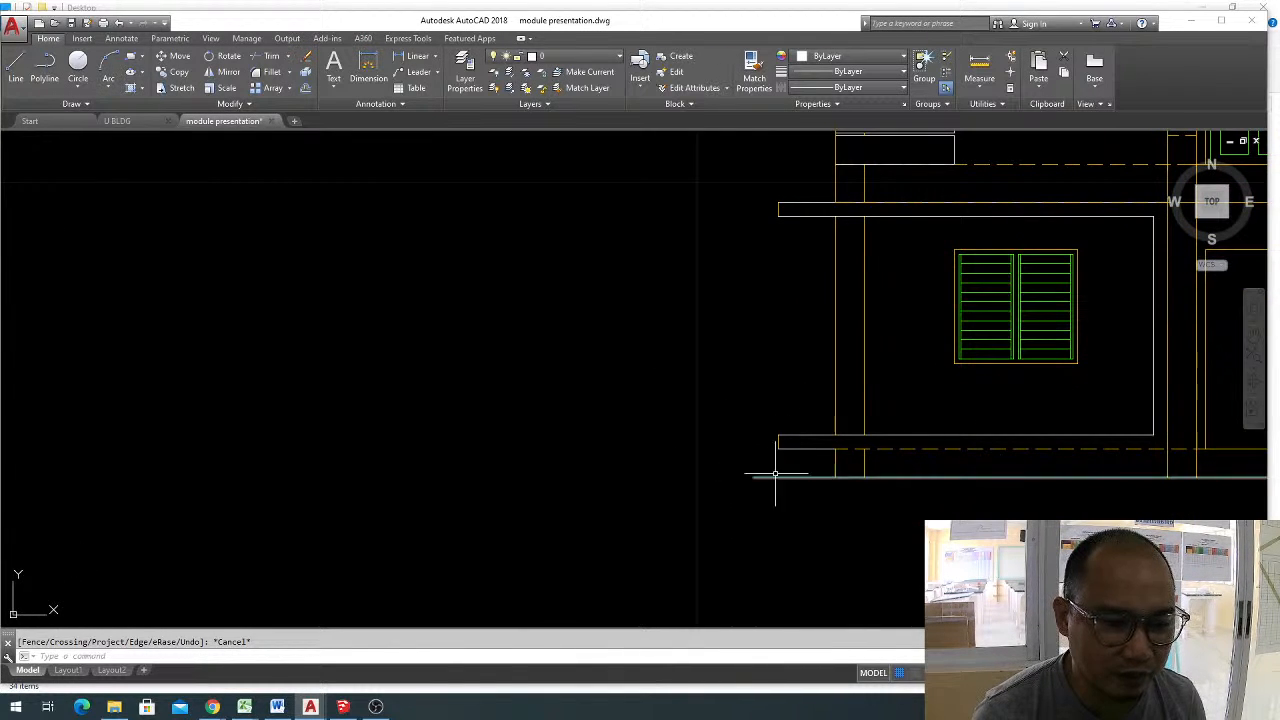
{"action": "key", "text": "Escape"}
{"action": "type", "text": "l"}
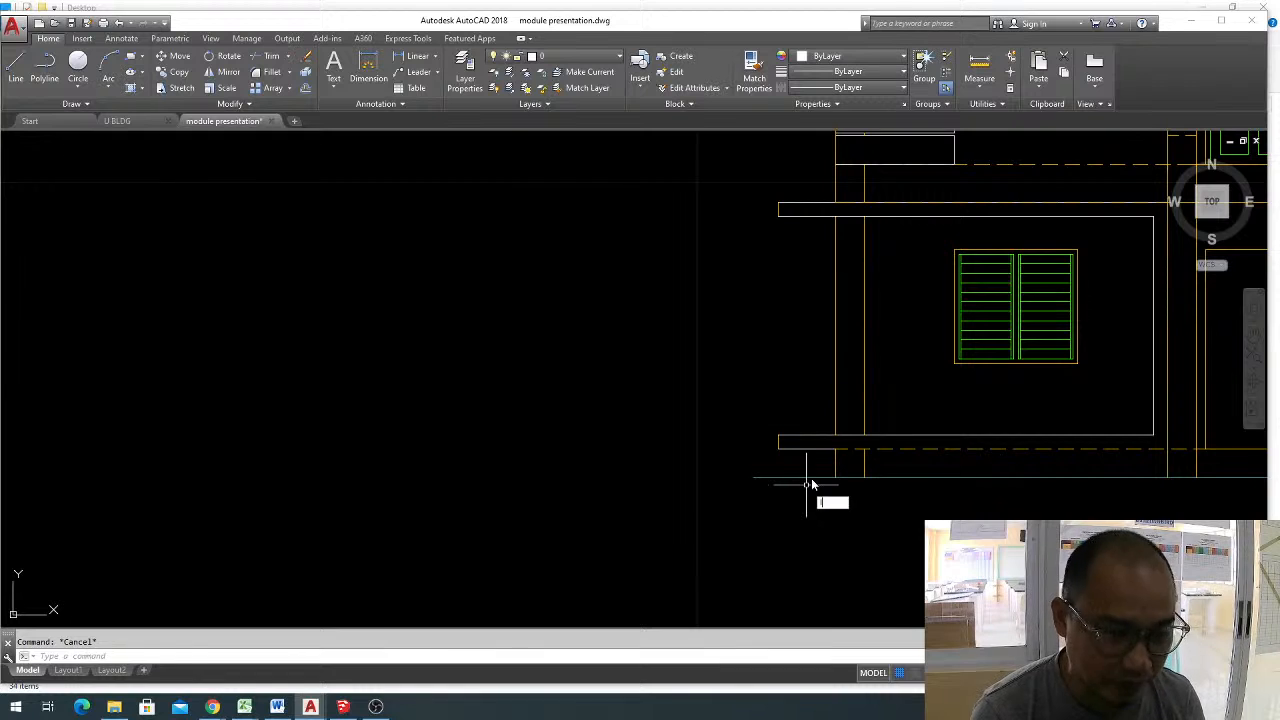
{"action": "key", "text": "Return"}
{"action": "key", "text": "Escape"}
{"action": "left_click", "coordinate": [772, 421]}
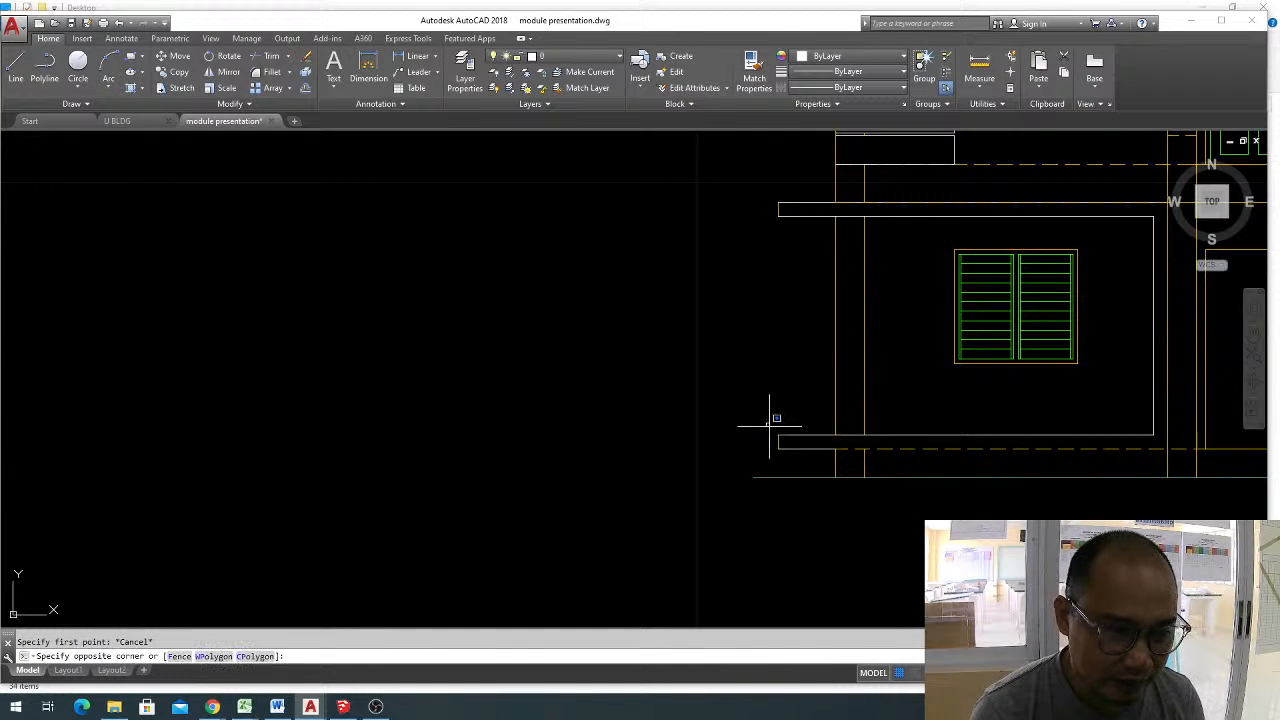
{"action": "left_click", "coordinate": [788, 468]}
{"action": "type", "text": "m"}
{"action": "key", "text": "Return"}
{"action": "left_click", "coordinate": [813, 493]}
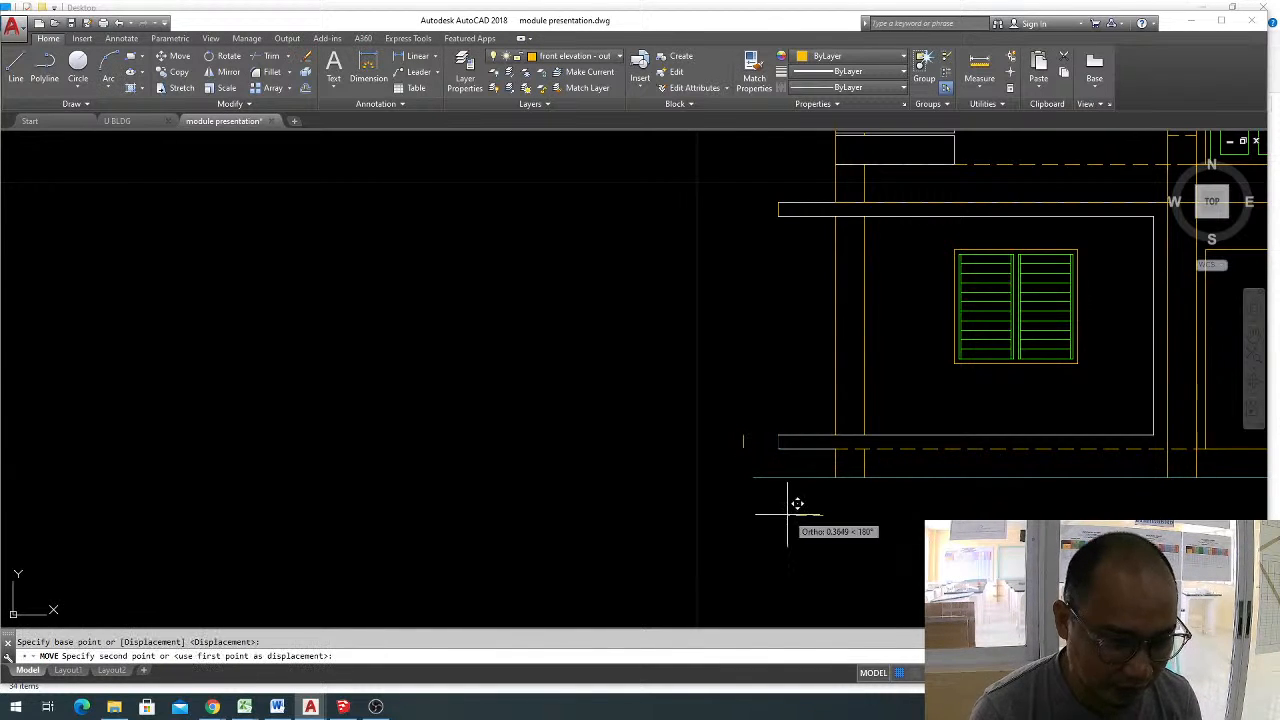
{"action": "type", "text": ".5"}
{"action": "key", "text": "Return"}
{"action": "key", "text": "Escape"}
Extend both horizontal lines of the lower band to its relocated end line.
{"action": "type", "text": "ex"}
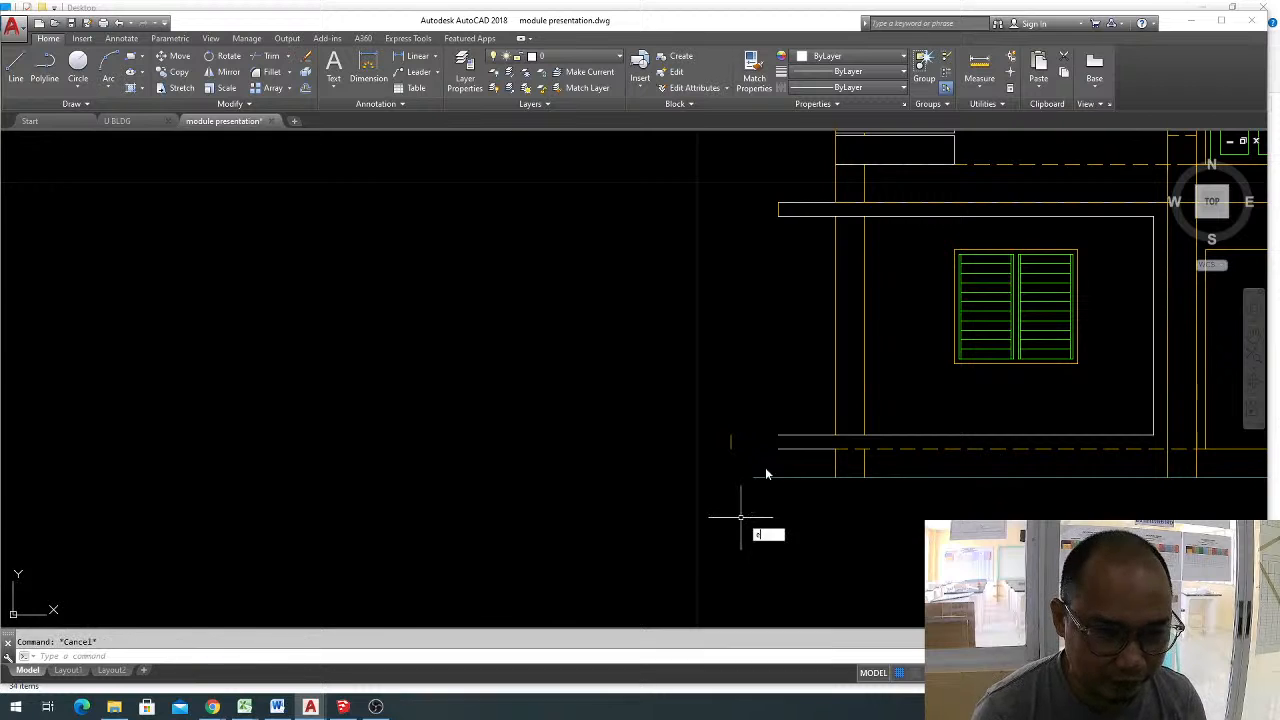
{"action": "key", "text": "Return"}
{"action": "key", "text": "Return"}
{"action": "left_click", "coordinate": [794, 466]}
{"action": "left_click", "coordinate": [768, 427]}
{"action": "key", "text": "Escape"}
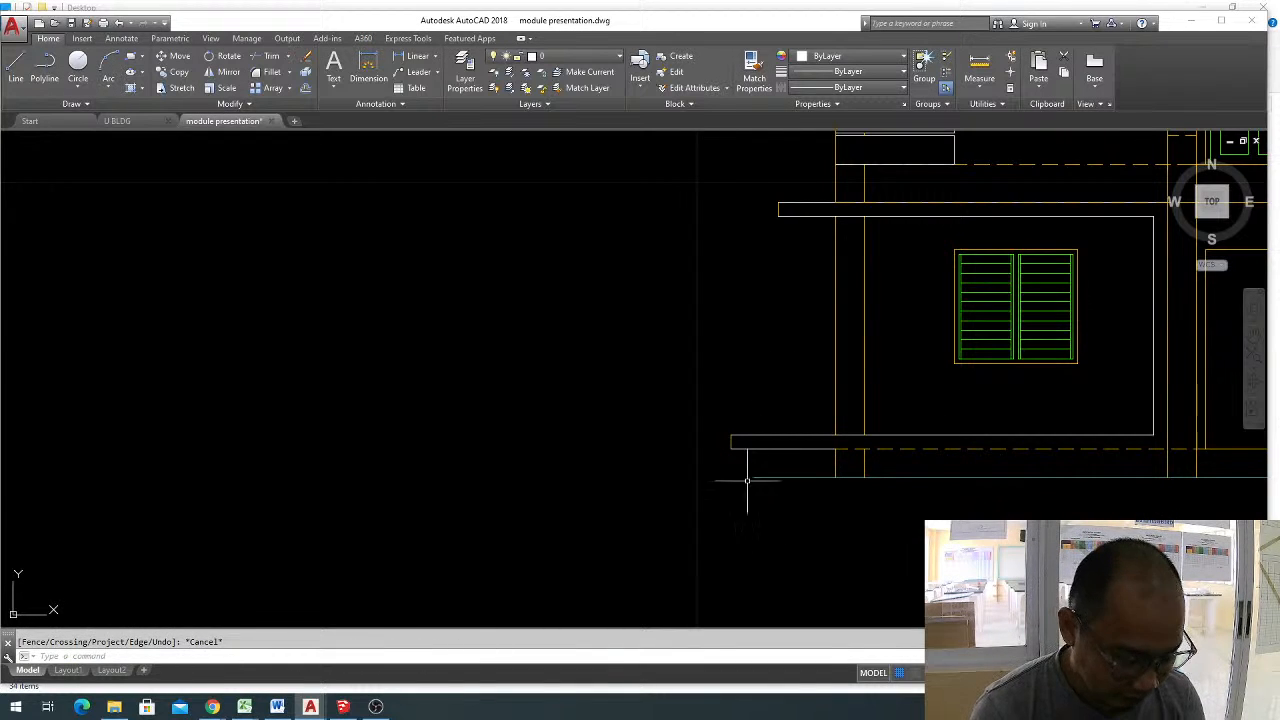
Draw a vertical line from the lower band's outer bottom corner down past the natural ground level.
{"action": "type", "text": "l"}
{"action": "key", "text": "Return"}
{"action": "left_click", "coordinate": [732, 448]}
{"action": "left_click", "coordinate": [717, 524]}
{"action": "key", "text": "Escape"}
Extend the natural ground line outward to the vertical line under the lower band's end.
{"action": "key", "text": "Escape"}
{"action": "type", "text": "e"}
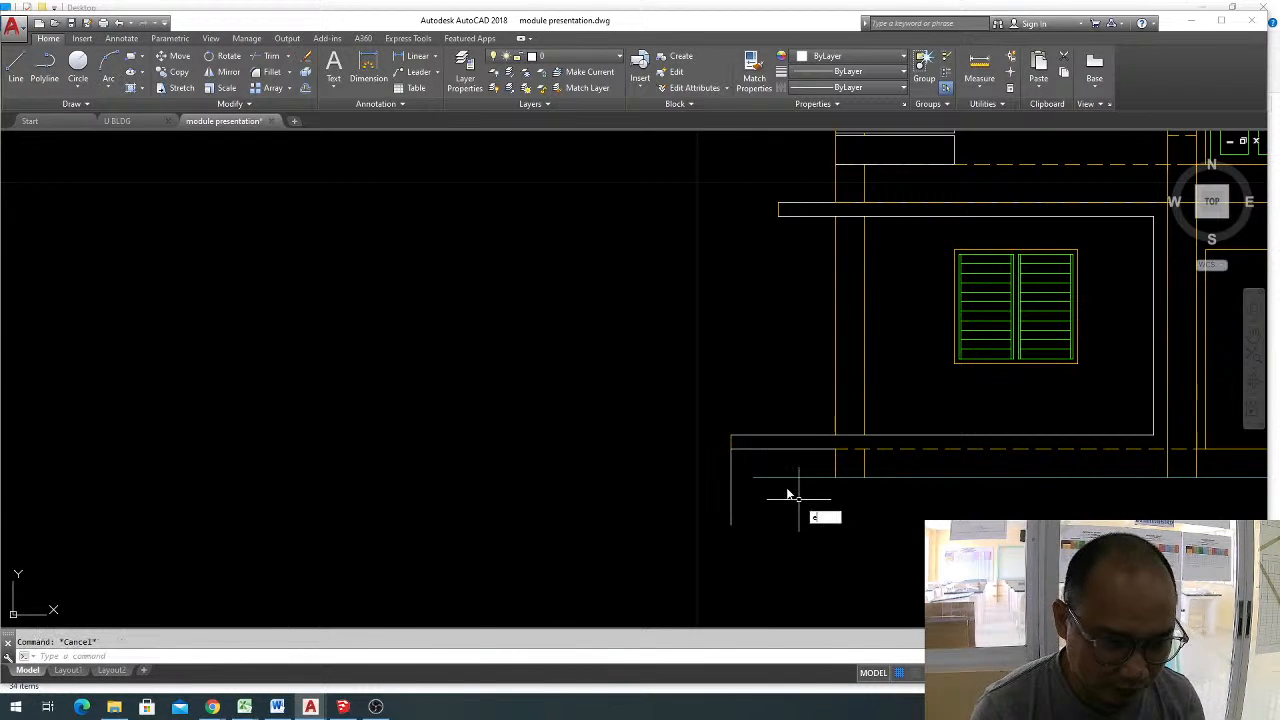
{"action": "type", "text": "x"}
{"action": "key", "text": "Return"}
{"action": "key", "text": "Return"}
{"action": "left_click", "coordinate": [779, 485]}
{"action": "left_click", "coordinate": [761, 464]}
Trim the part of the vertical line that runs below the natural ground line.
{"action": "key", "text": "Escape"}
{"action": "key", "text": "Escape"}
{"action": "type", "text": "tr"}
{"action": "key", "text": "Return"}
{"action": "key", "text": "Return"}
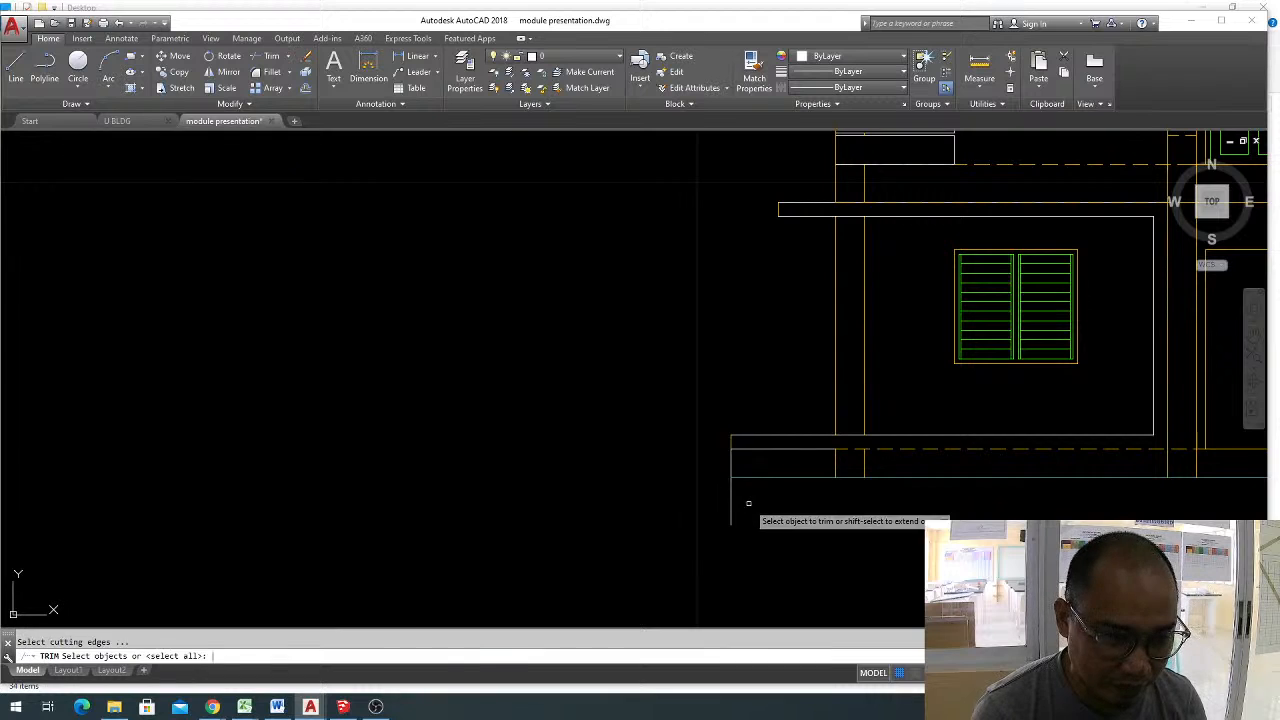
{"action": "left_click", "coordinate": [733, 500]}
{"action": "key", "text": "Escape"}
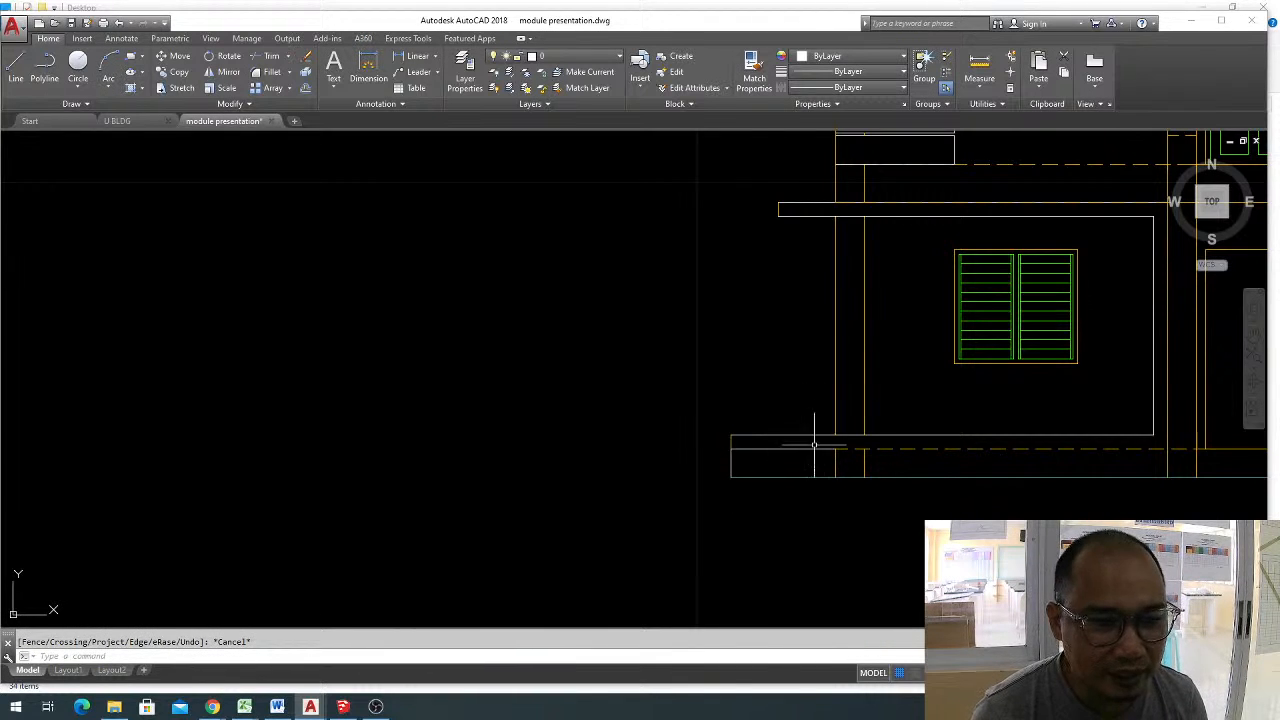
Examine the extended ground-floor band and the overall front elevation up to the roof.
{"action": "scroll", "coordinate": [815, 445], "scroll_direction": "down", "scroll_amount": 3}
{"action": "scroll", "coordinate": [781, 430], "scroll_direction": "up", "scroll_amount": 3}
{"action": "scroll", "coordinate": [787, 428], "scroll_direction": "up", "scroll_amount": 2}
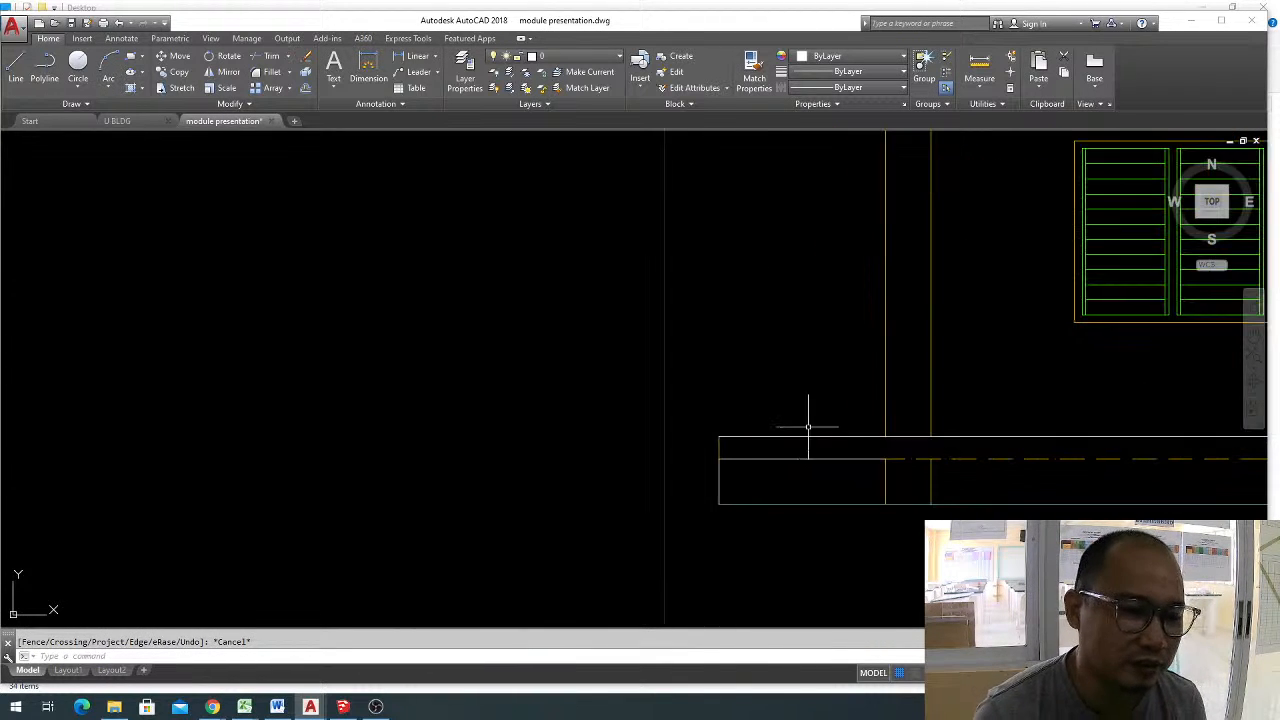
{"action": "scroll", "coordinate": [806, 429], "scroll_direction": "down", "scroll_amount": 4}
{"action": "scroll", "coordinate": [812, 425], "scroll_direction": "up", "scroll_amount": 2}
{"action": "mouse_move", "coordinate": [800, 425]}
{"action": "middle_mouse_down"}
{"action": "mouse_move", "coordinate": [755, 442]}
{"action": "mouse_move", "coordinate": [674, 437]}
{"action": "middle_mouse_up"}
{"action": "scroll", "coordinate": [754, 422], "scroll_direction": "down", "scroll_amount": 2}
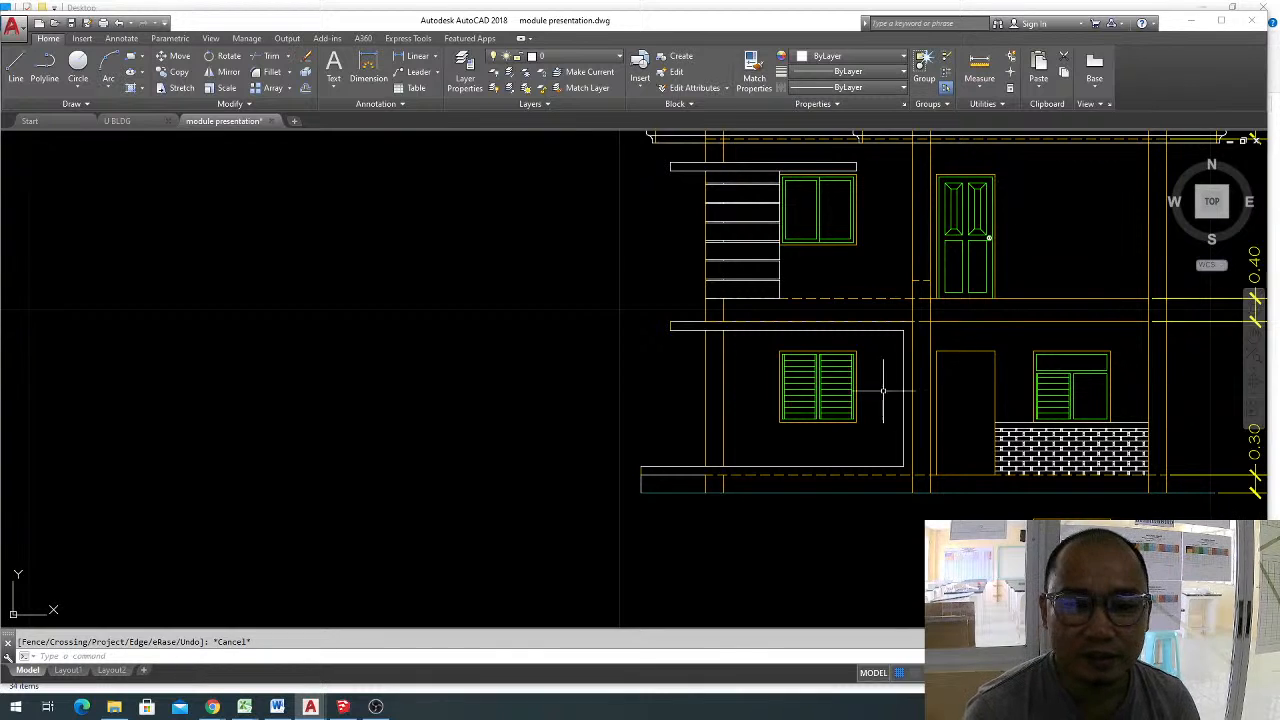
{"action": "scroll", "coordinate": [808, 342], "scroll_direction": "down", "scroll_amount": 2}
{"action": "middle_click_drag", "start_coordinate": [889, 344], "coordinate": [707, 378]}
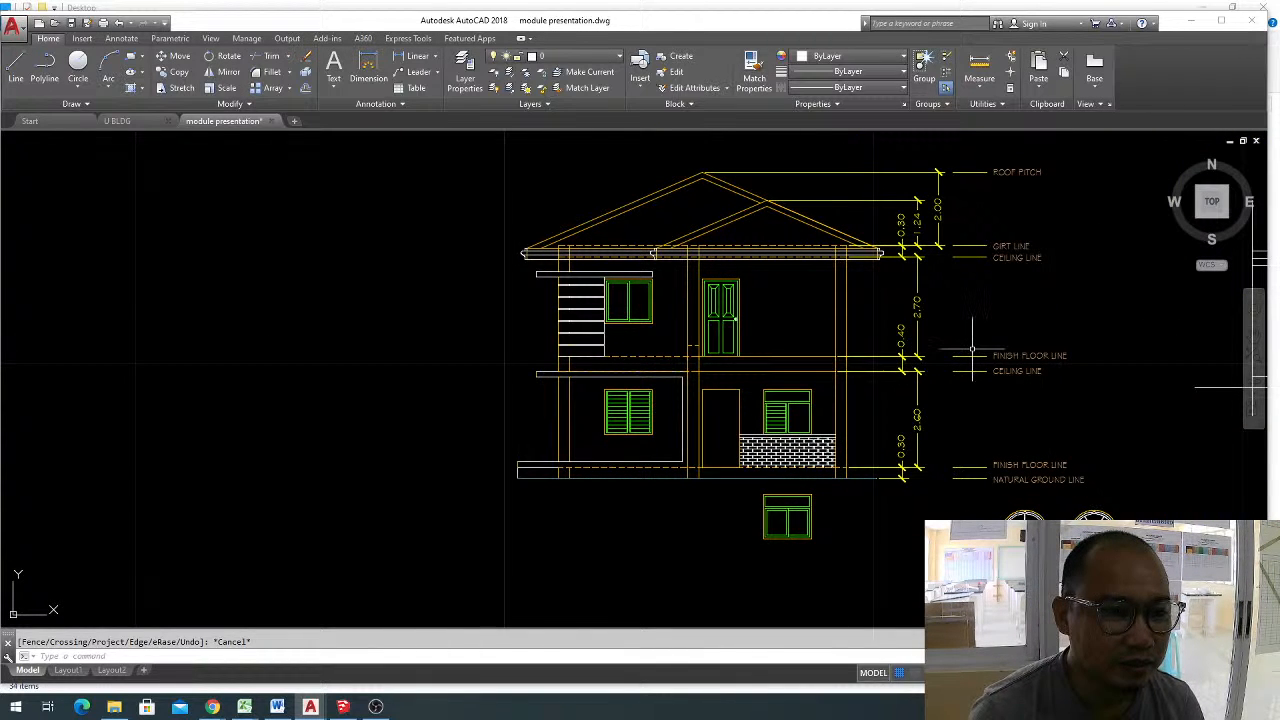
{"action": "scroll", "coordinate": [972, 350], "scroll_direction": "up", "scroll_amount": 2}
{"action": "scroll", "coordinate": [972, 350], "scroll_direction": "down", "scroll_amount": 2}
{"action": "scroll", "coordinate": [666, 288], "scroll_direction": "up", "scroll_amount": 2}
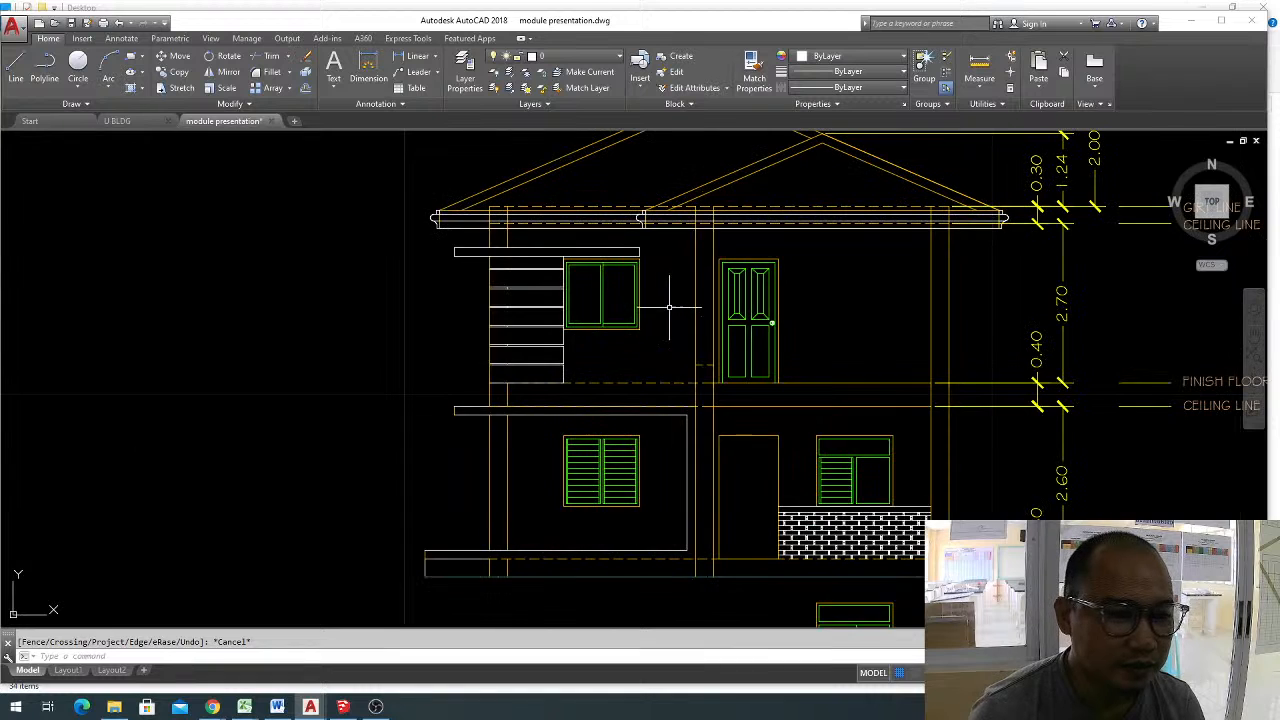
{"action": "mouse_move", "coordinate": [735, 298]}
{"action": "middle_mouse_down"}
{"action": "mouse_move", "coordinate": [759, 316]}
{"action": "mouse_move", "coordinate": [710, 330]}
{"action": "middle_mouse_up"}
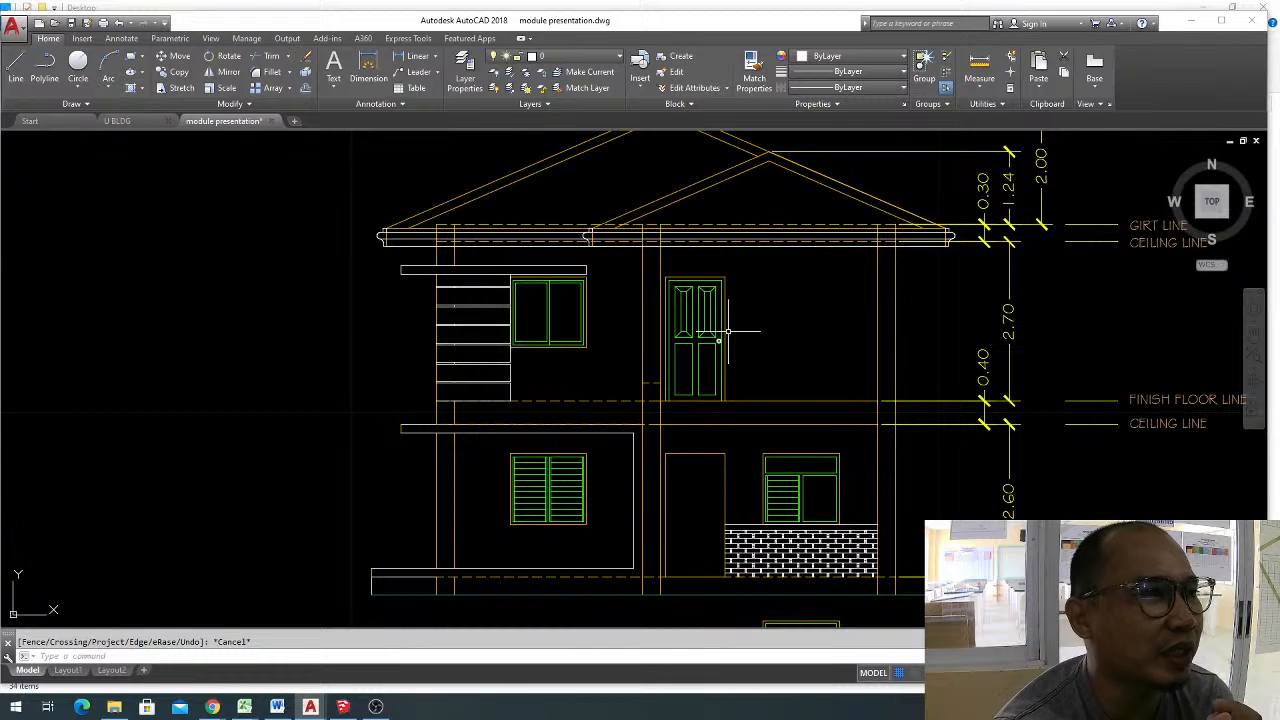
Browse the available patterns for the Hatch command without applying one.
{"action": "left_click", "coordinate": [82, 38]}
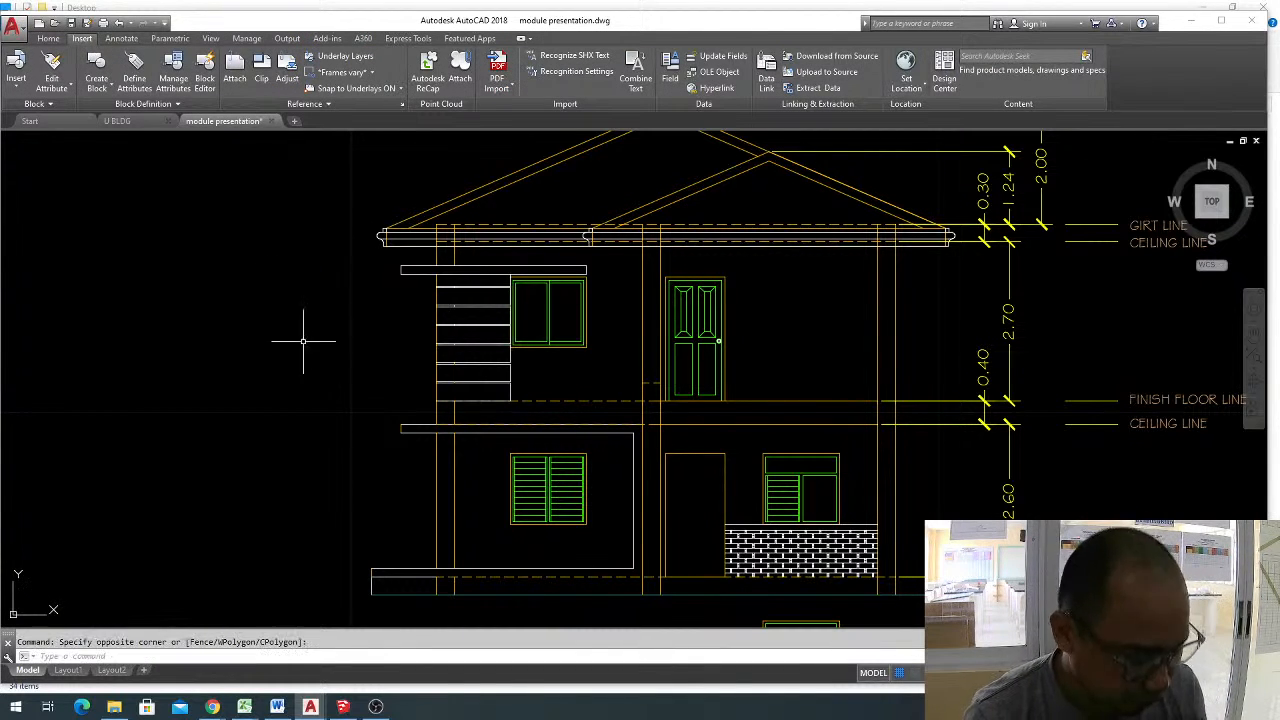
{"action": "type", "text": "h"}
{"action": "key", "text": "Return"}
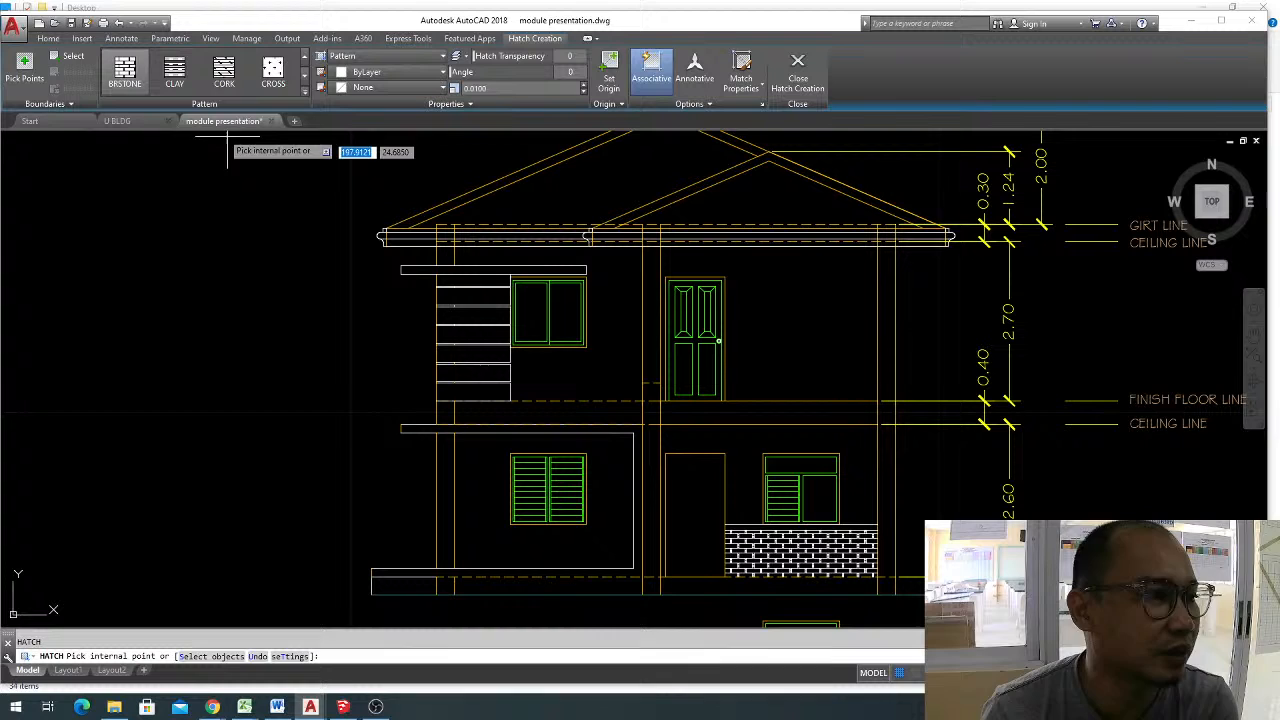
{"action": "left_click", "coordinate": [305, 91]}
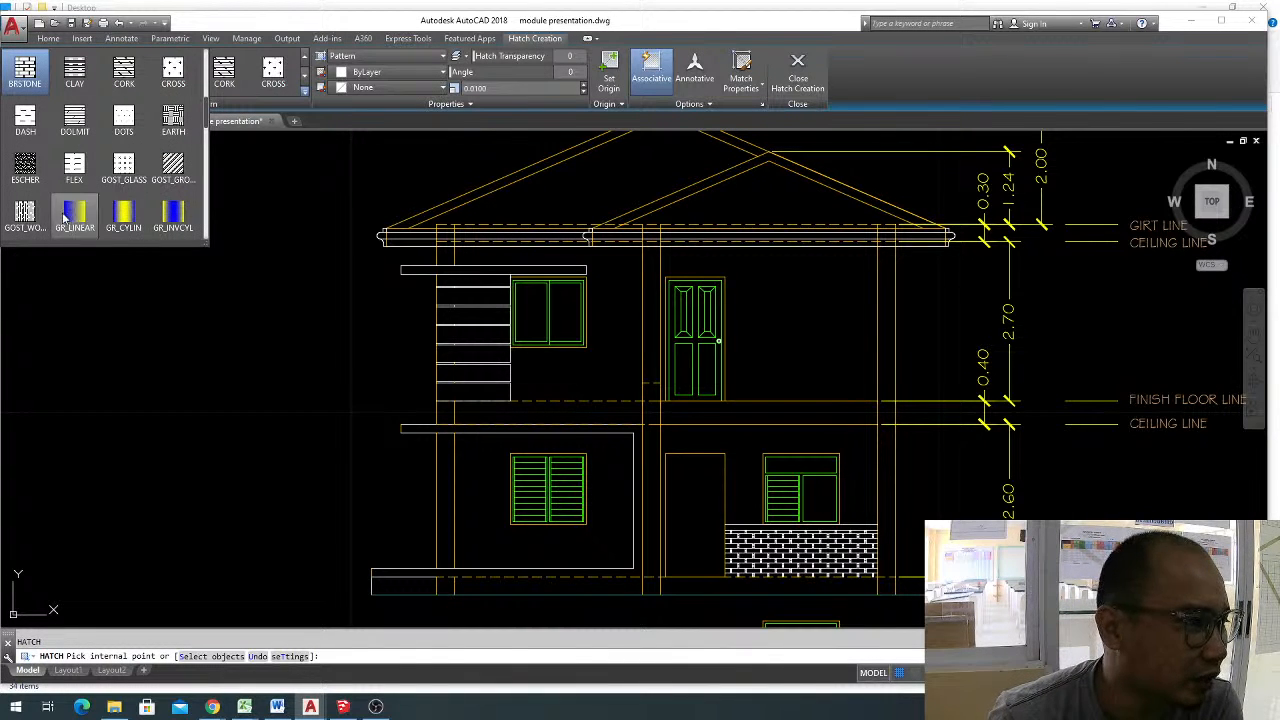
{"action": "left_click", "coordinate": [208, 181]}
{"action": "scroll", "coordinate": [208, 181], "scroll_direction": "down", "scroll_amount": 5}
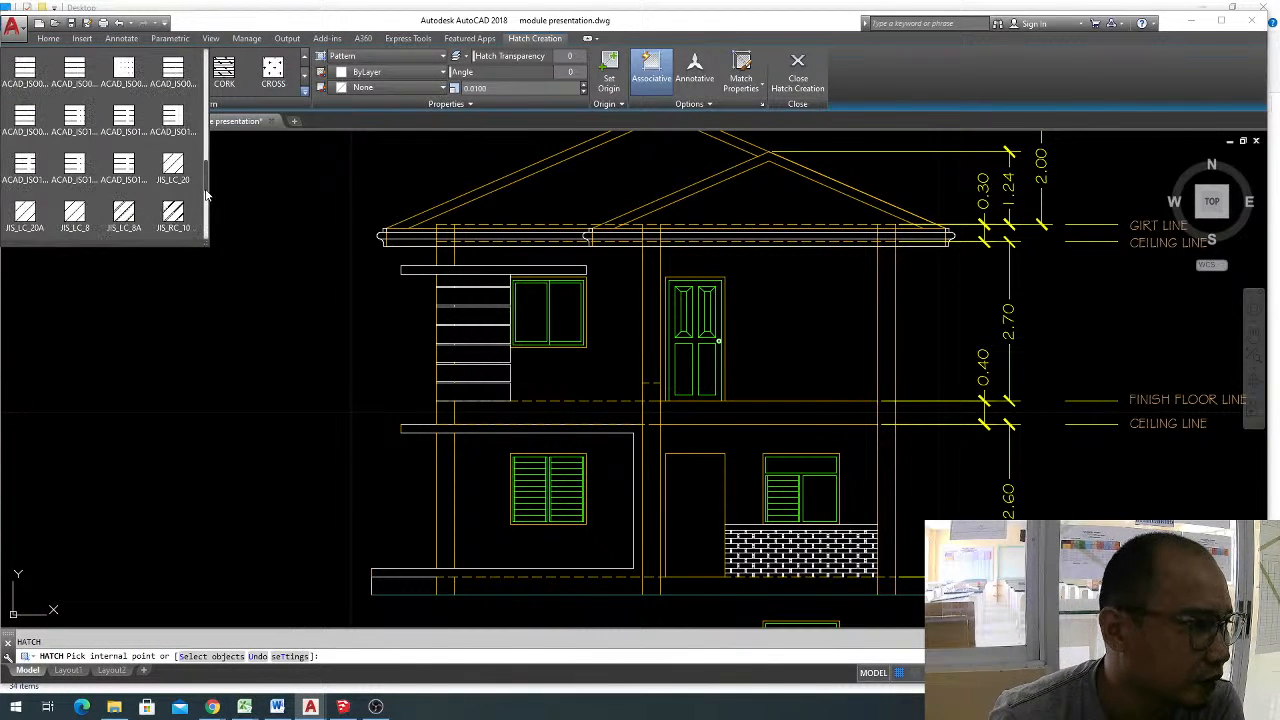
{"action": "scroll", "coordinate": [190, 165], "scroll_direction": "up", "scroll_amount": 5}
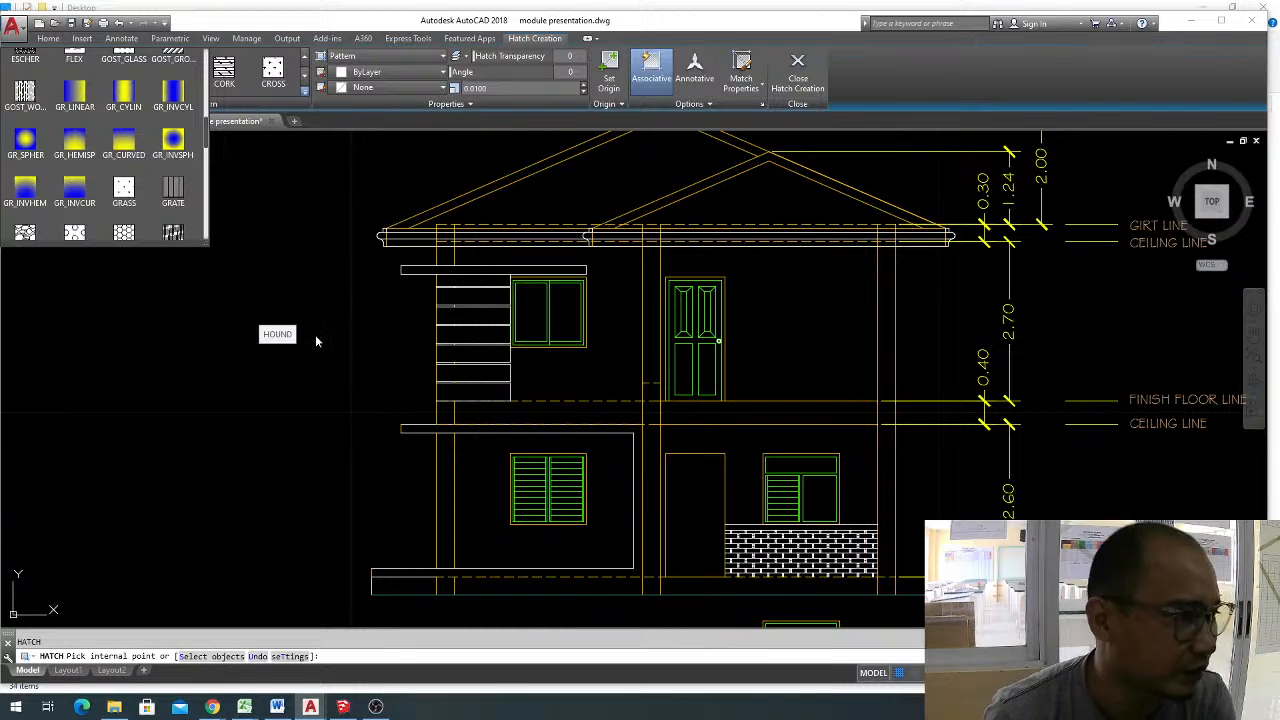
{"action": "key", "text": "Escape"}
{"action": "key", "text": "Escape"}
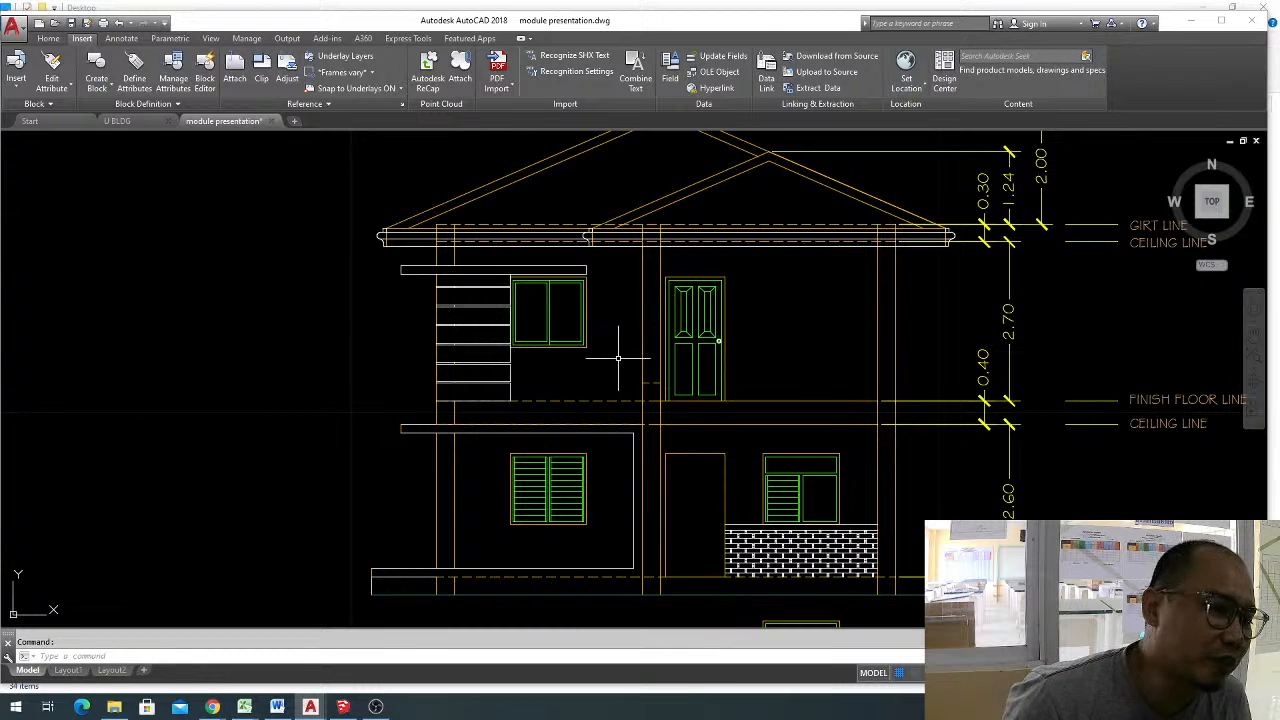
{"action": "scroll", "coordinate": [621, 356], "scroll_direction": "down", "scroll_amount": 2}
{"action": "middle_click_drag", "start_coordinate": [682, 353], "coordinate": [469, 369]}
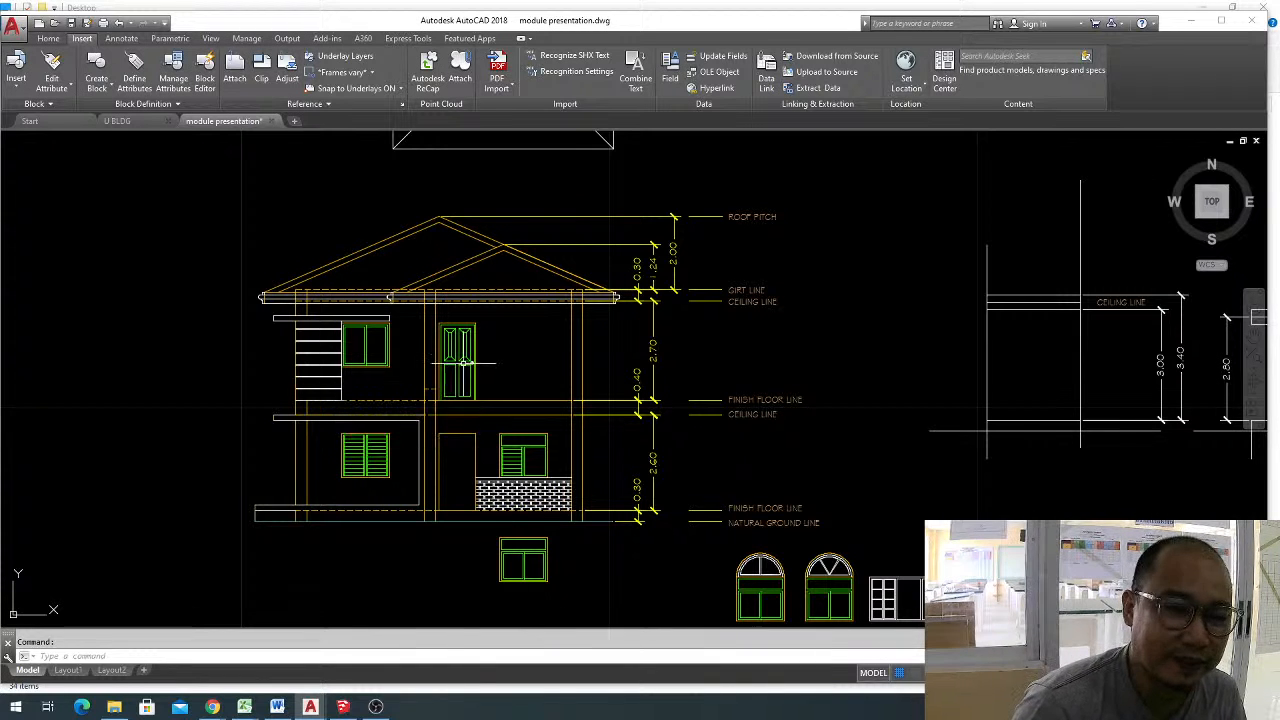
{"action": "key", "text": "Menu"}
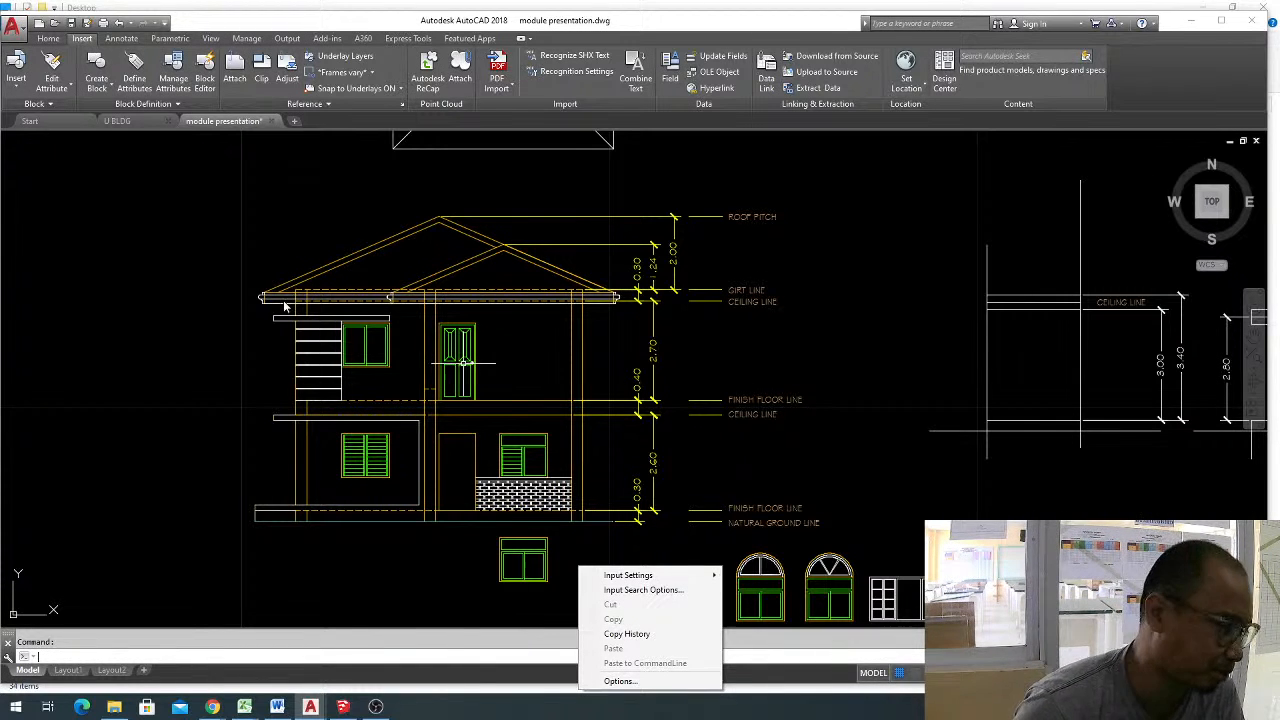